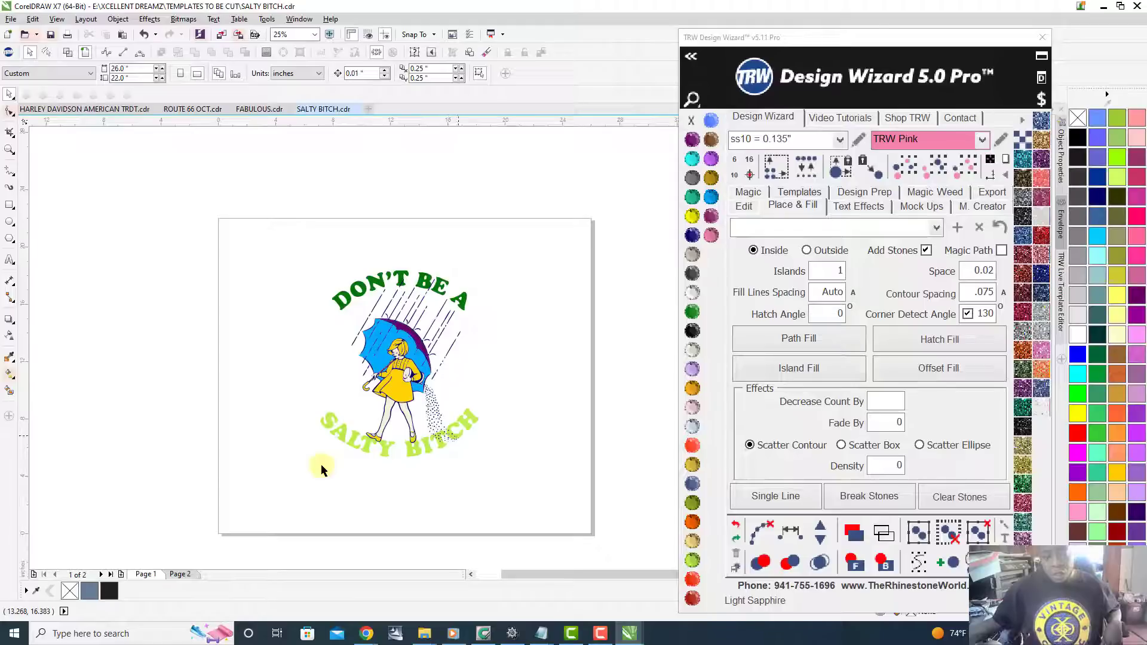
# - Try moving the arched "DON'T BE A" lettering and the grouped umbrella girl artwork away from the design, restoring their original positions
pyautogui.scroll(-2, 311, 311)
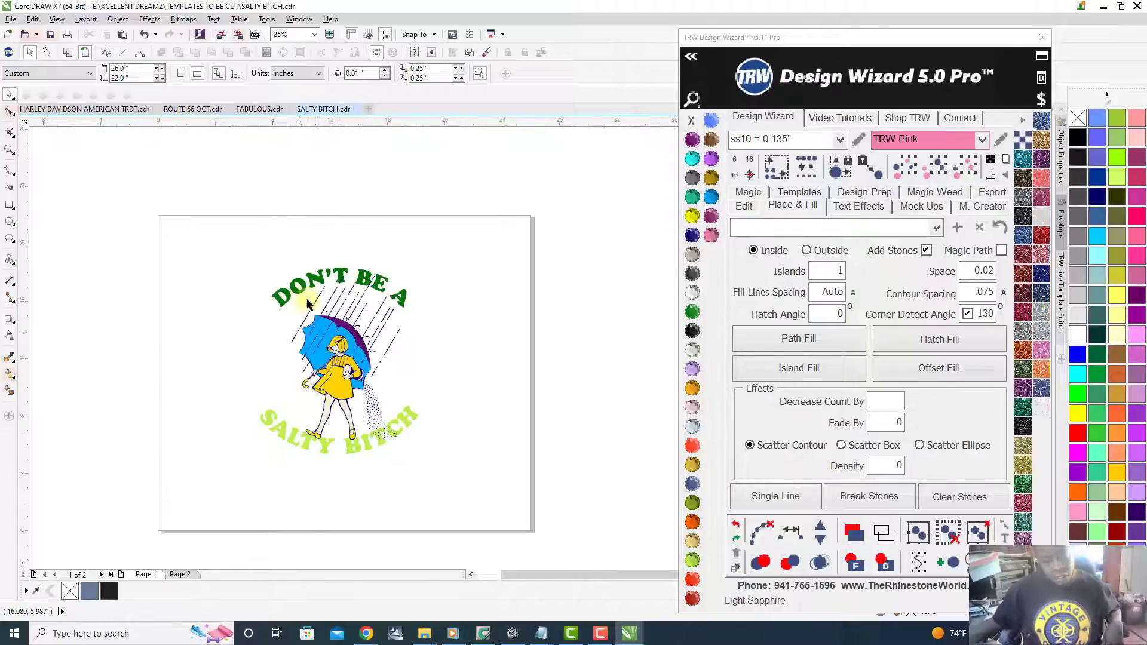
pyautogui.scroll(3, 306, 297)
pyautogui.moveTo(307, 297); pyautogui.dragTo(257, 217)
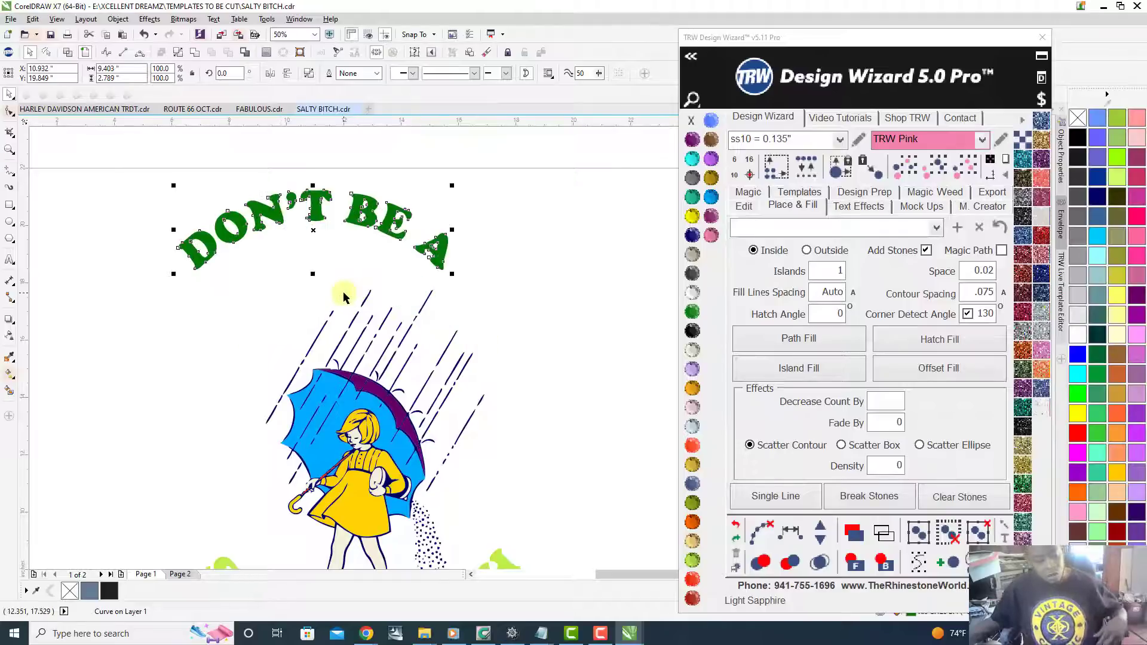
pyautogui.scroll(-2, 349, 359)
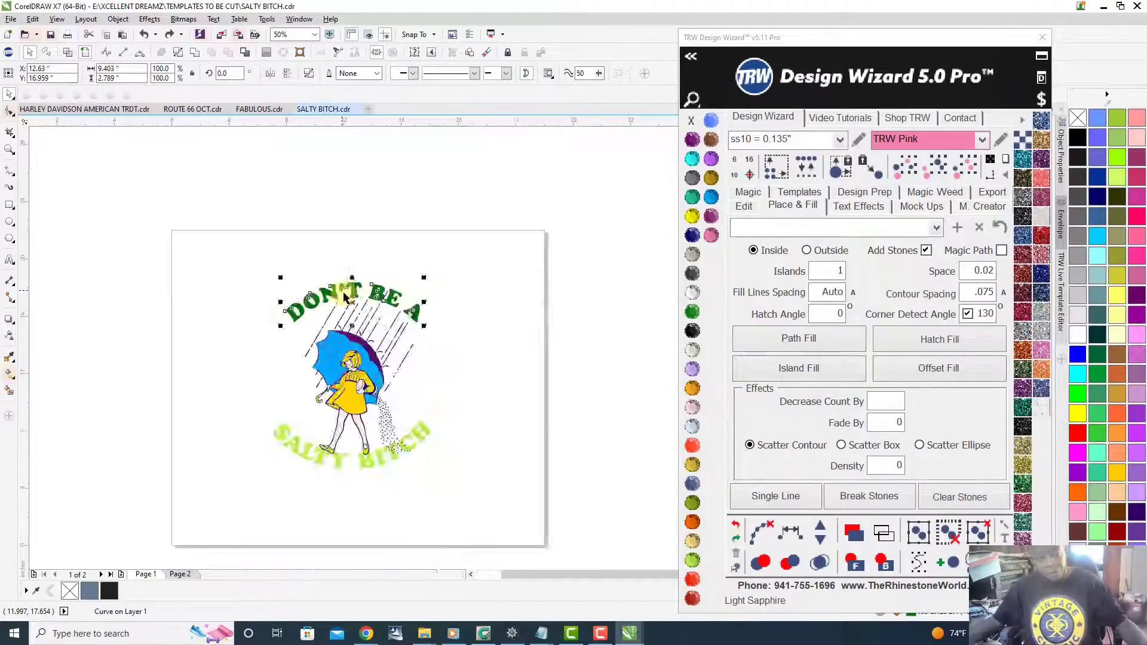
pyautogui.scroll(1, 352, 382)
pyautogui.moveTo(358, 393)
pyautogui.mouseDown()
pyautogui.moveTo(366, 425)
pyautogui.moveTo(352, 376)
pyautogui.mouseUp()
pyautogui.press('Escape')
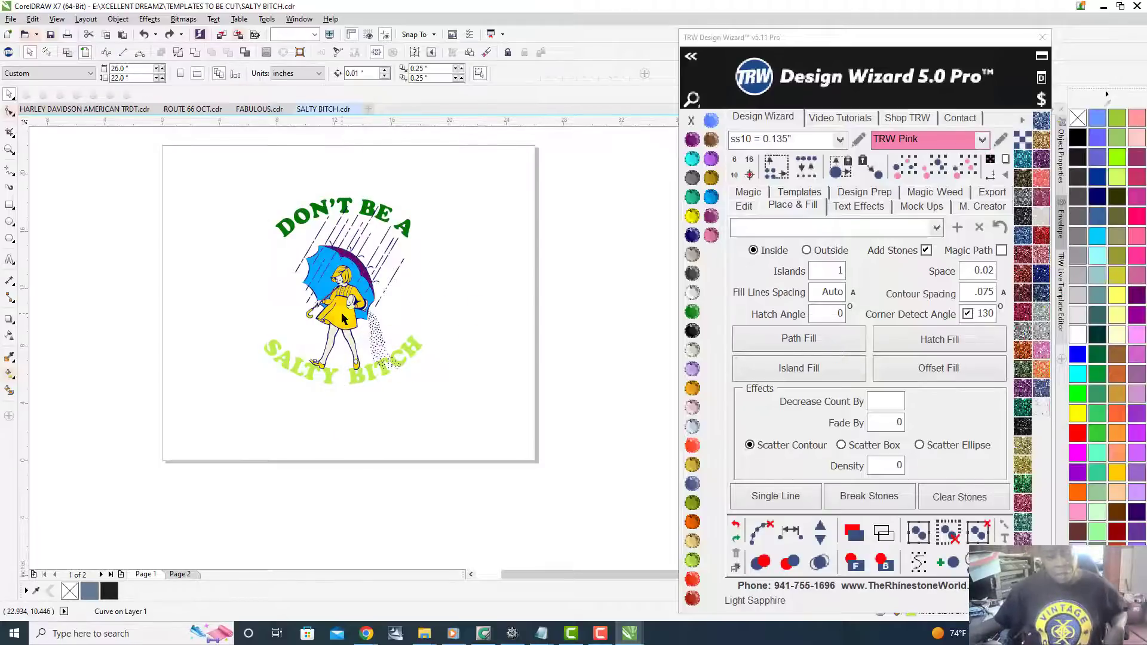
pyautogui.moveTo(347, 322); pyautogui.dragTo(188, 324)
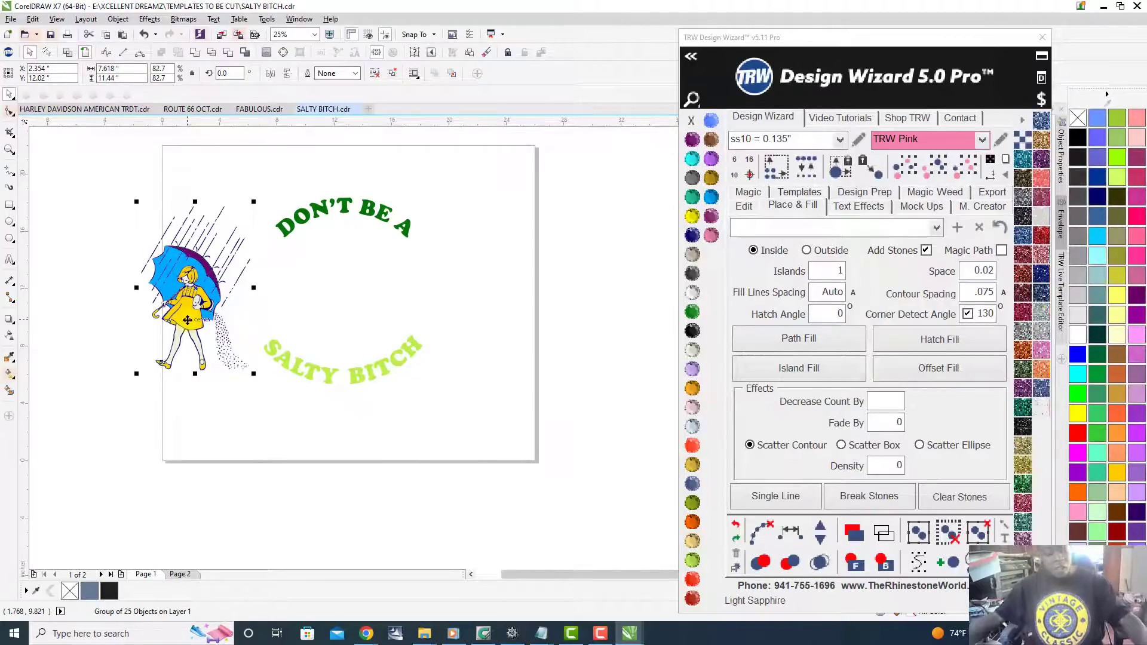
pyautogui.hotkey('ctrl', 'z')
# - Ungroup all objects in the umbrella girl artwork
pyautogui.scroll(2, 186, 319)
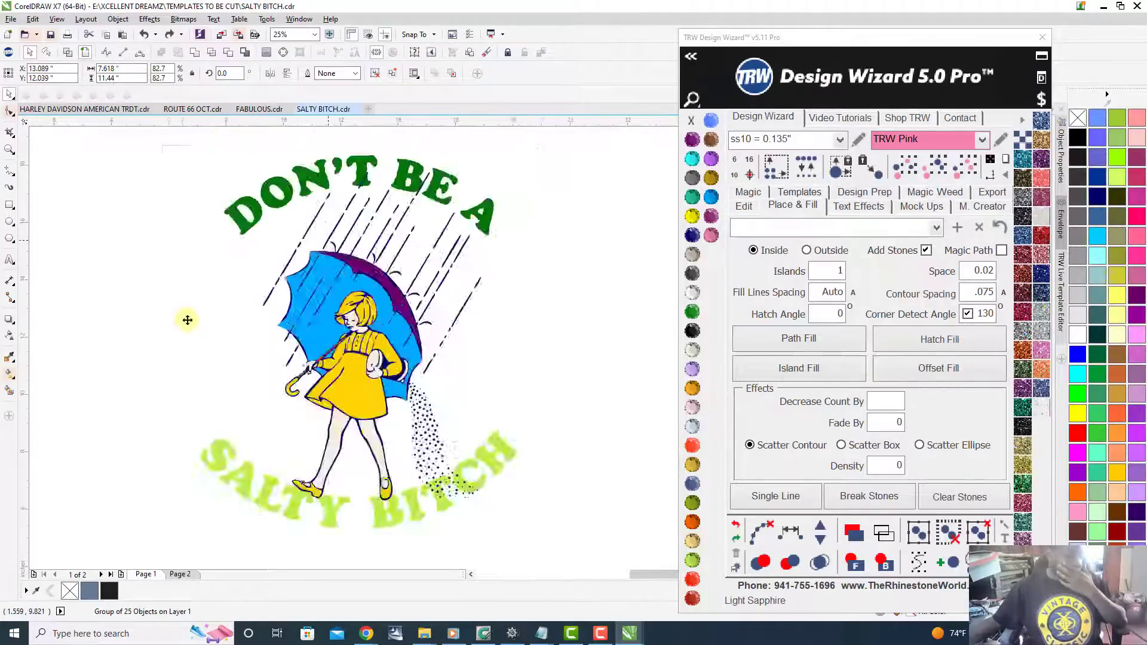
pyautogui.scroll(-1, 317, 344)
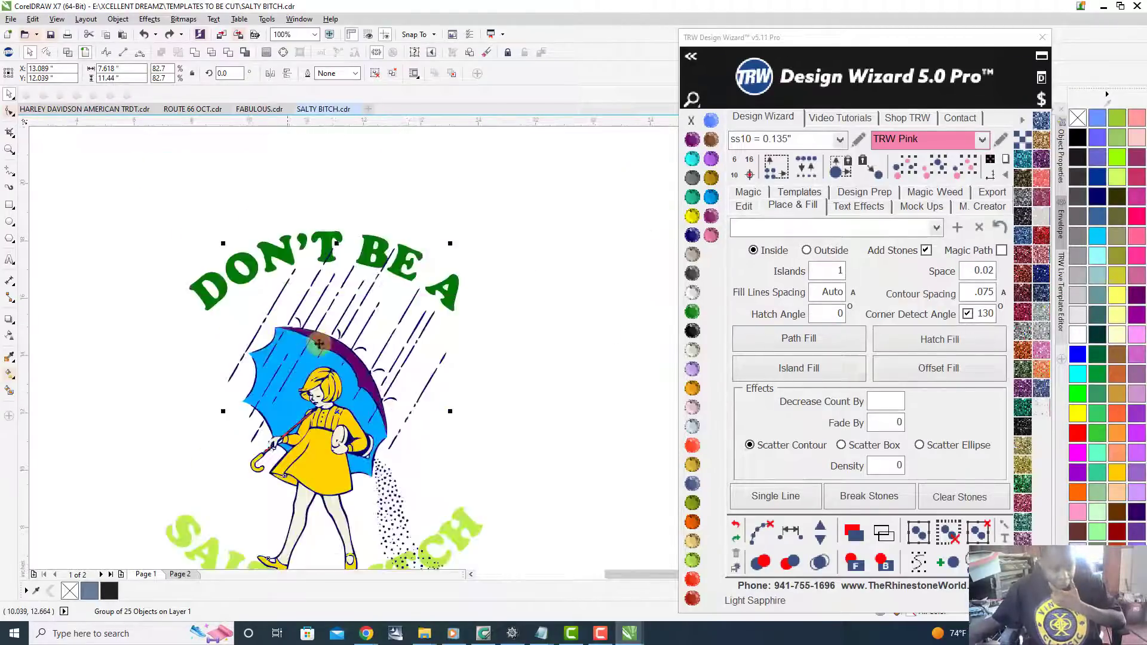
pyautogui.click(489, 371)
pyautogui.rightClick(342, 374)
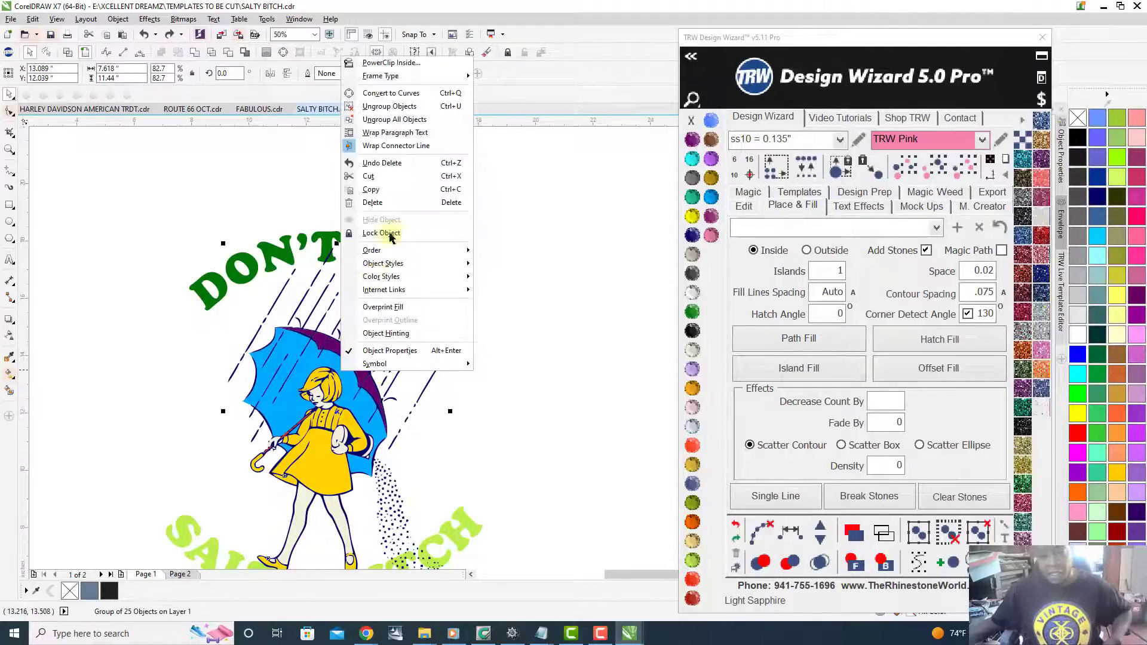
pyautogui.click(394, 119)
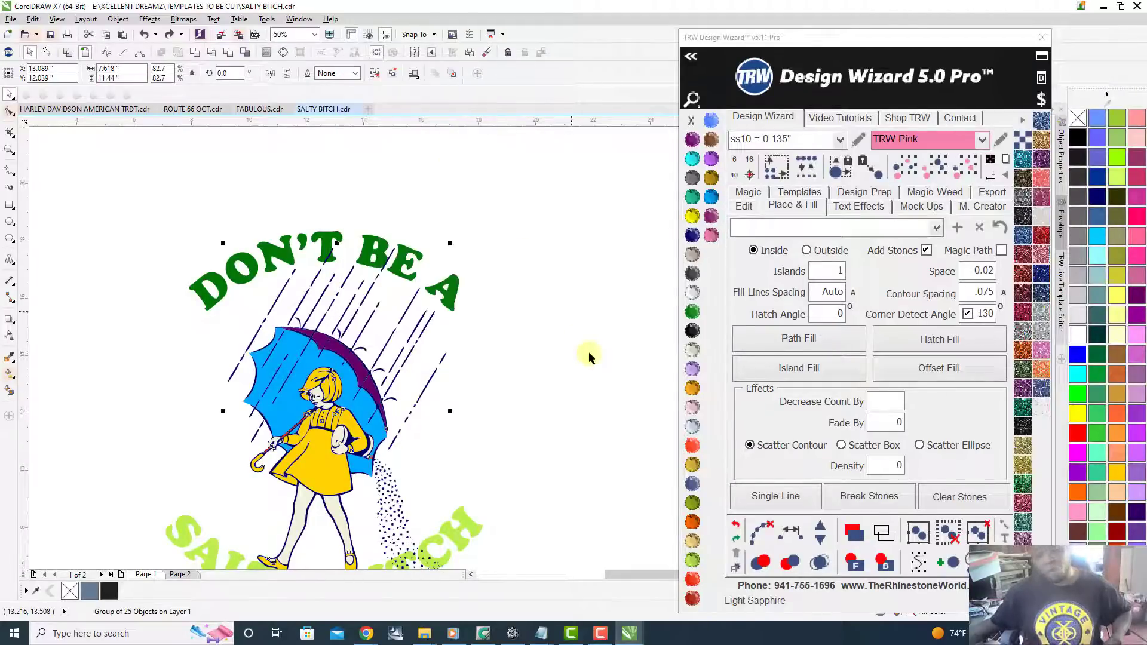
# - Pull the purple umbrella panel out of the artwork to the area right of the lettering
pyautogui.scroll(1, 356, 338)
pyautogui.click(325, 354)
pyautogui.scroll(-1, 343, 325)
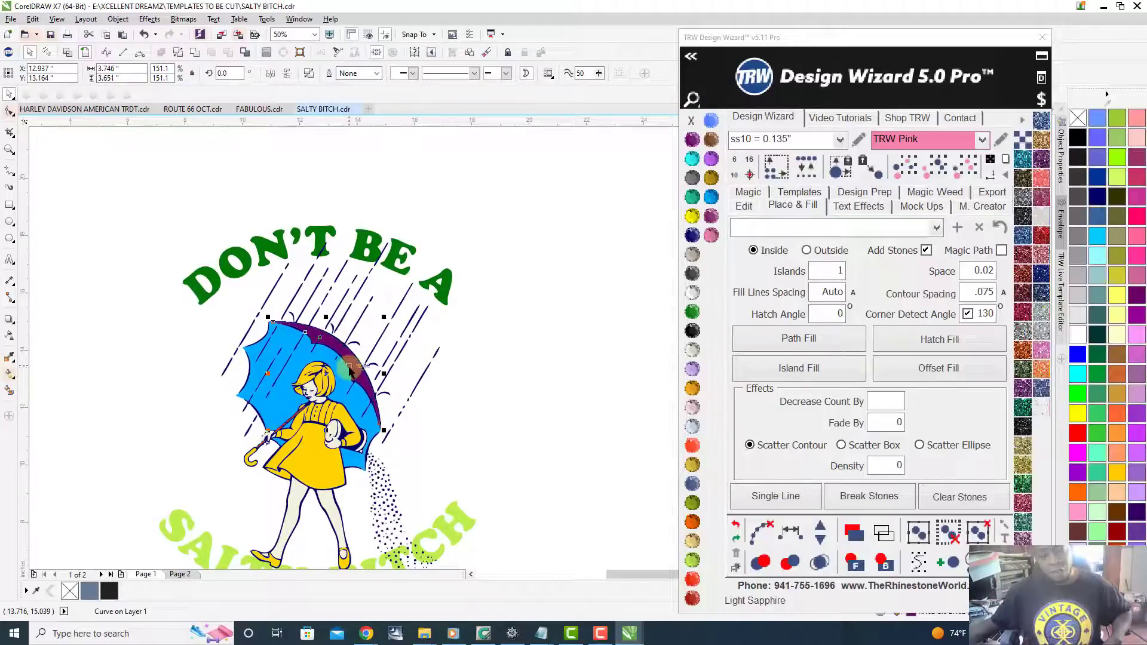
pyautogui.scroll(-1, 360, 363)
pyautogui.scroll(1, 360, 364)
pyautogui.moveTo(350, 351); pyautogui.dragTo(539, 292)
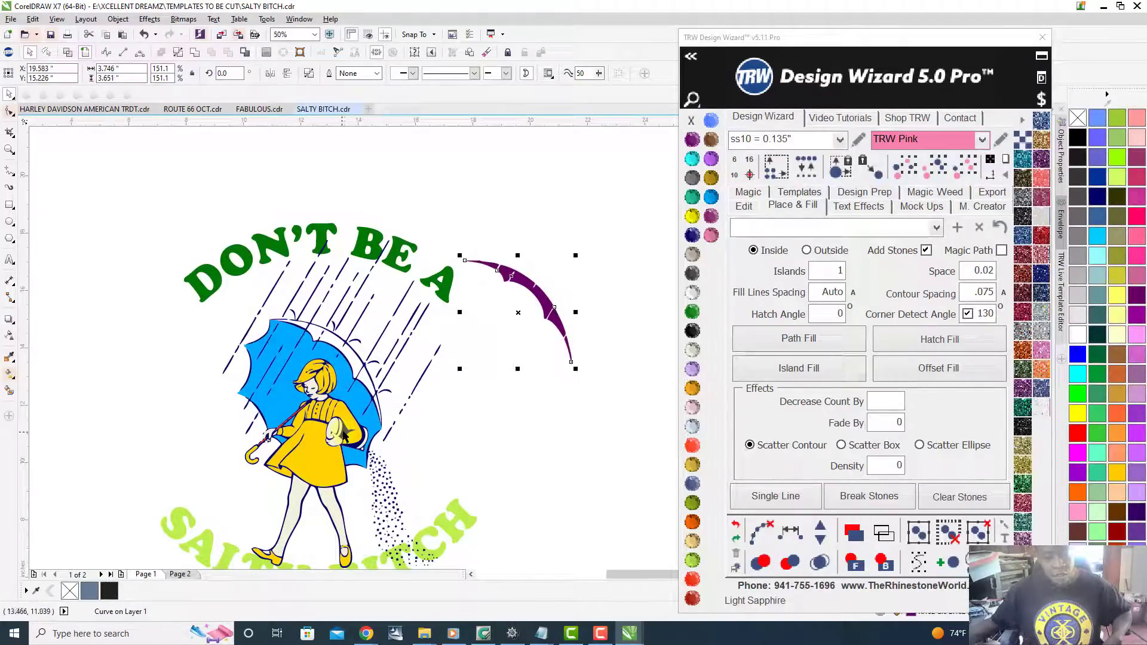
# - Separate the navy outline artwork to the left of the girl and the blue umbrella shape to her right
pyautogui.moveTo(343, 436); pyautogui.dragTo(110, 357)
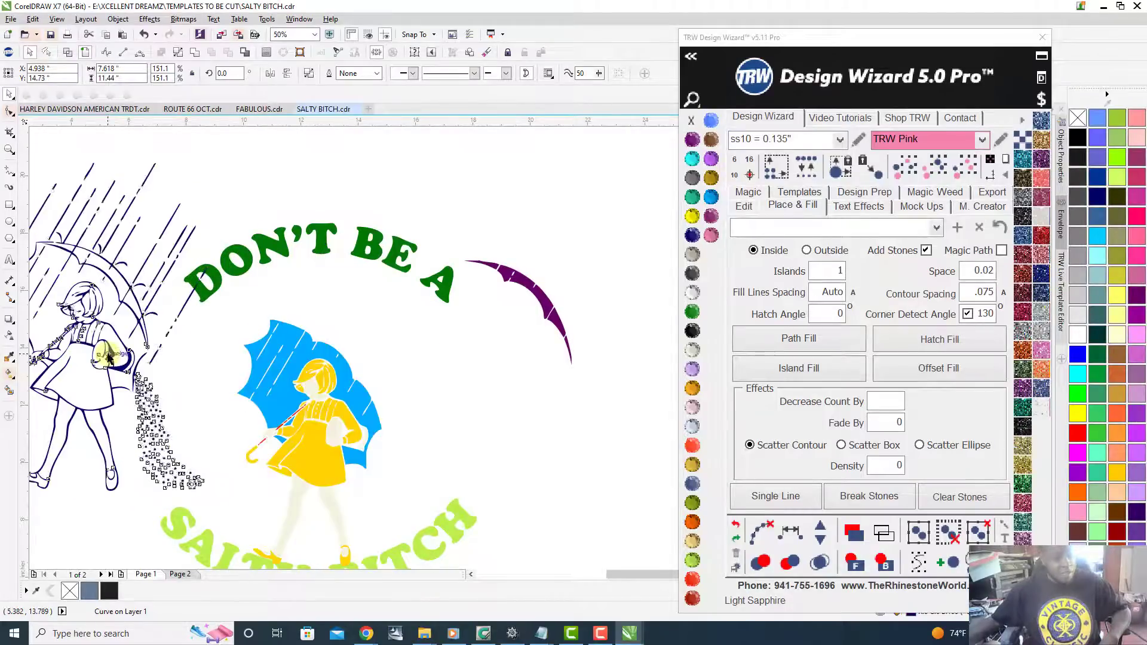
pyautogui.scroll(-1, 109, 358)
pyautogui.scroll(1, 112, 356)
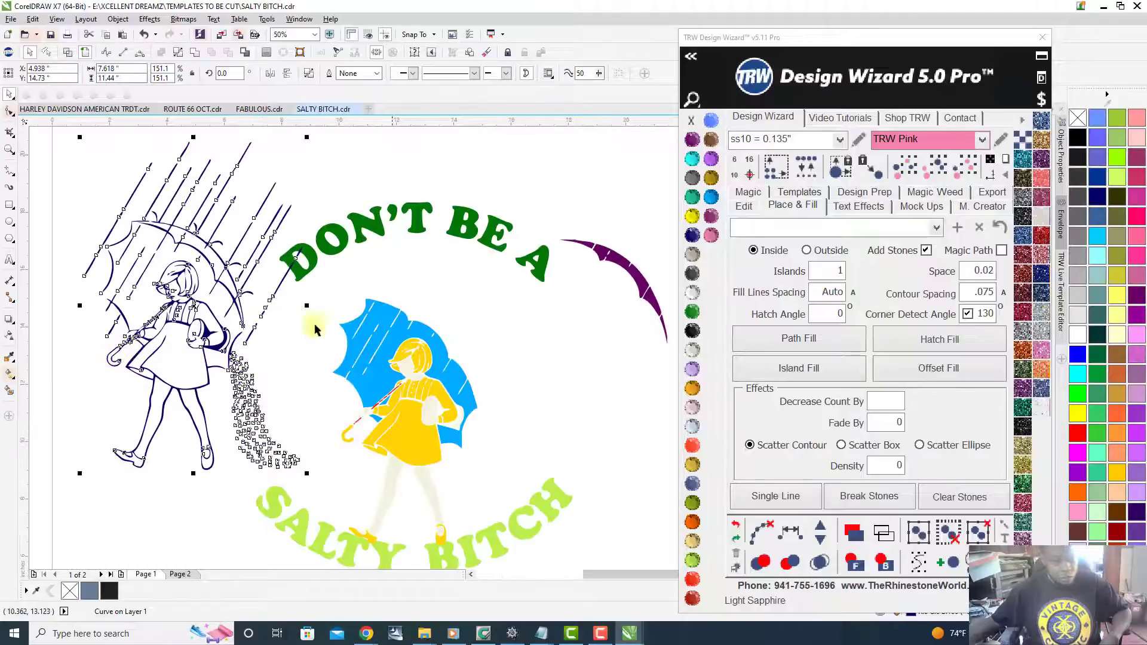
pyautogui.click(379, 315)
pyautogui.moveTo(378, 315); pyautogui.dragTo(521, 318)
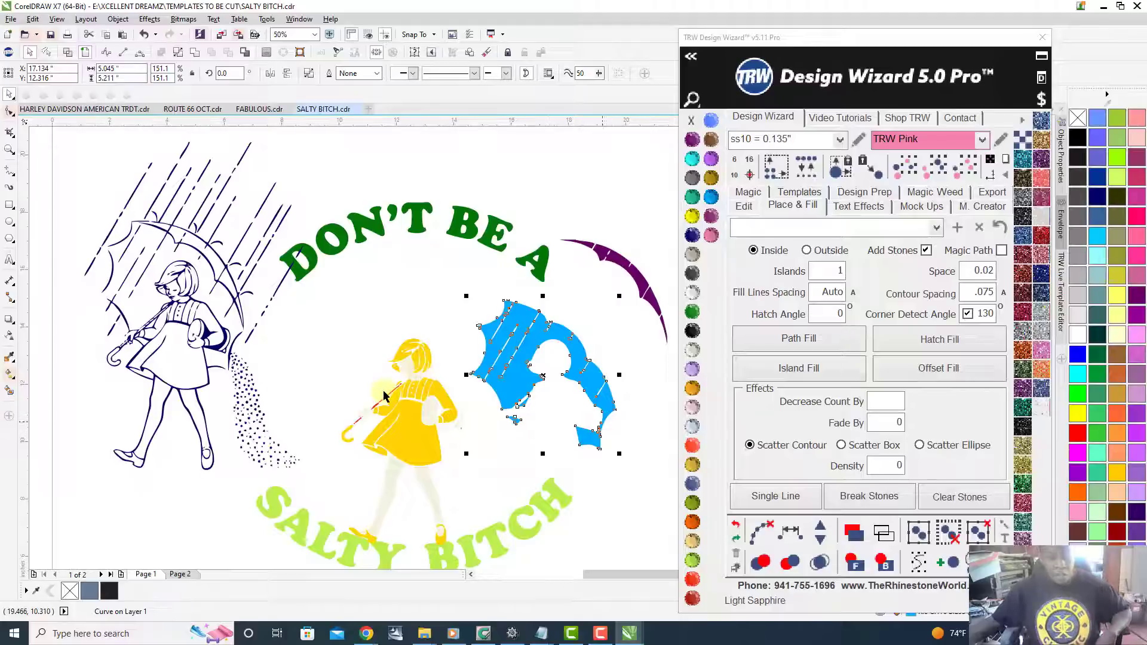
# - Undo the moves of the blue umbrella, the navy outline and the purple umbrella panel
pyautogui.hotkey('ctrl', 'z')
pyautogui.hotkey('ctrl', 'z')
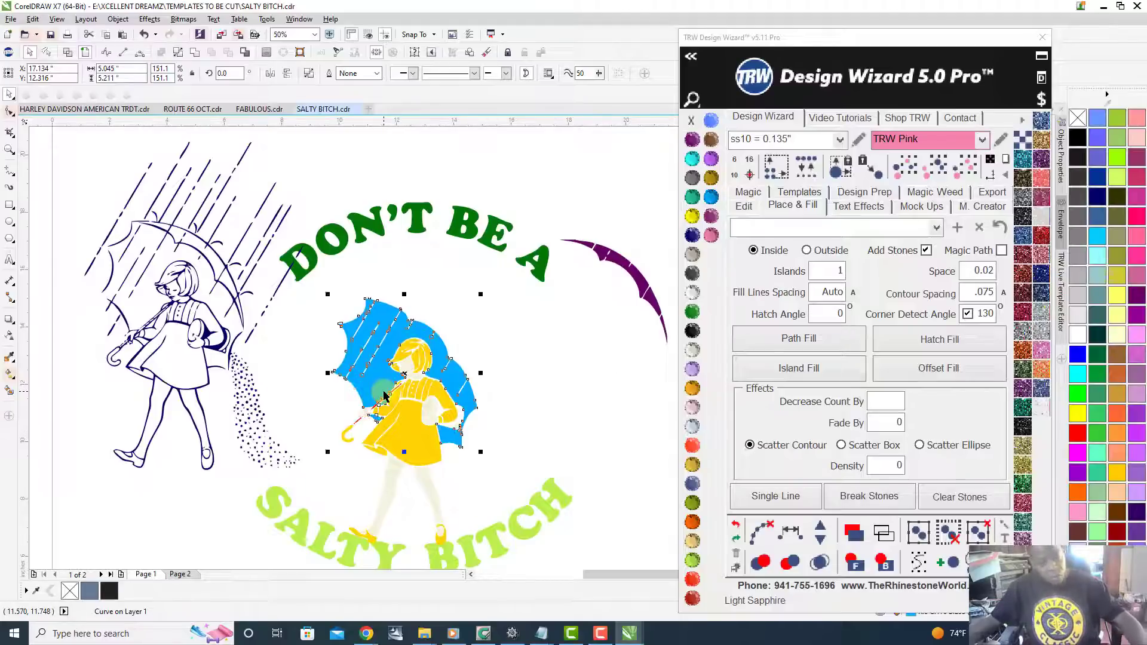
pyautogui.hotkey('ctrl', 'z')
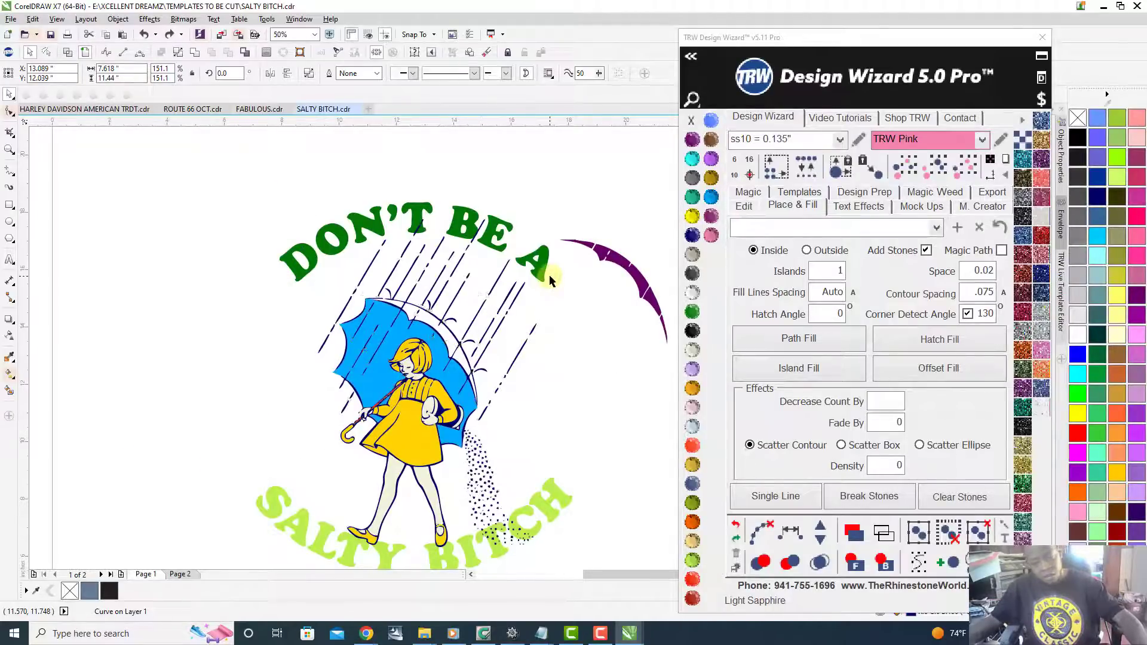
pyautogui.click(565, 376)
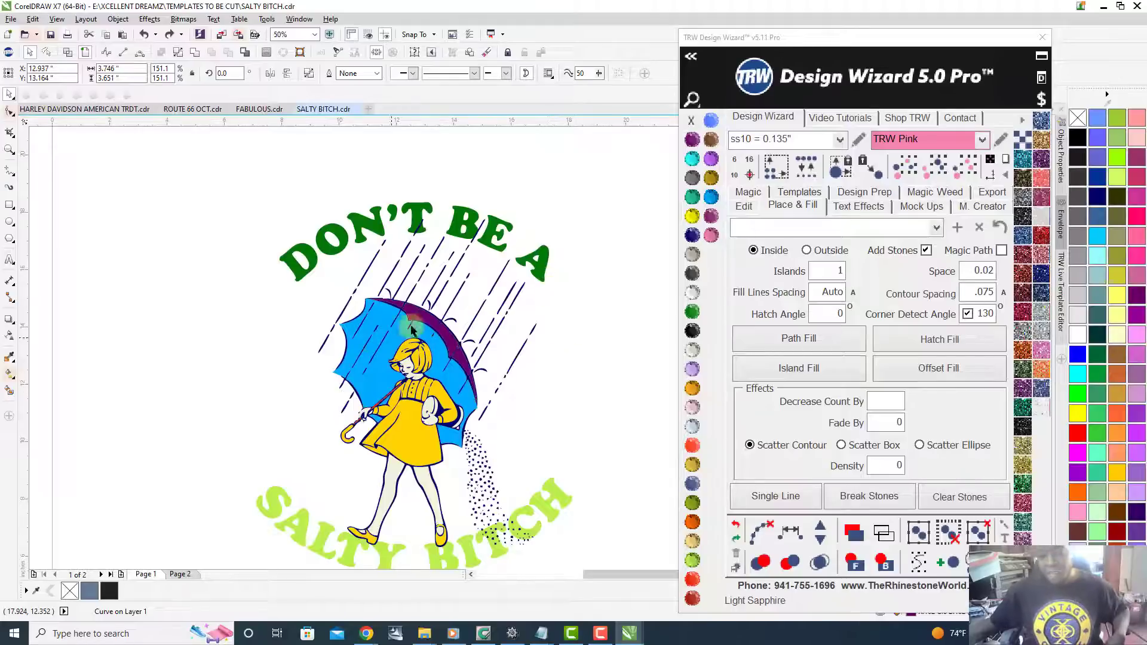
# - Examine the falling salt granules and the thin rain lines of the navy outline up close
pyautogui.scroll(-1, 389, 319)
pyautogui.scroll(1, 407, 362)
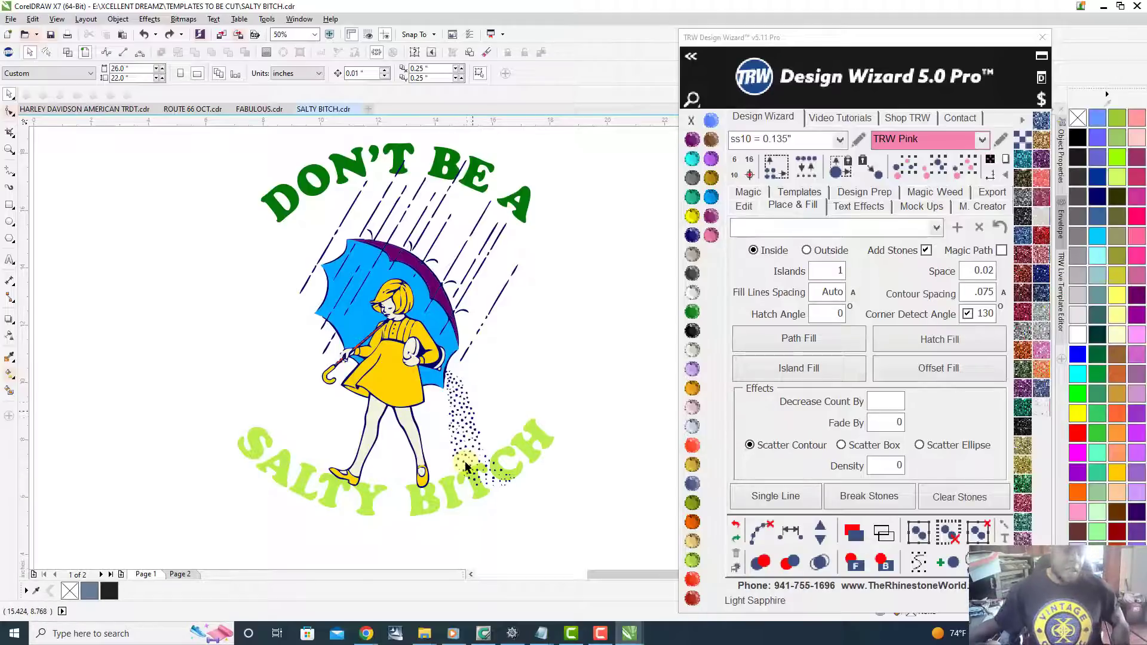
pyautogui.scroll(2, 466, 466)
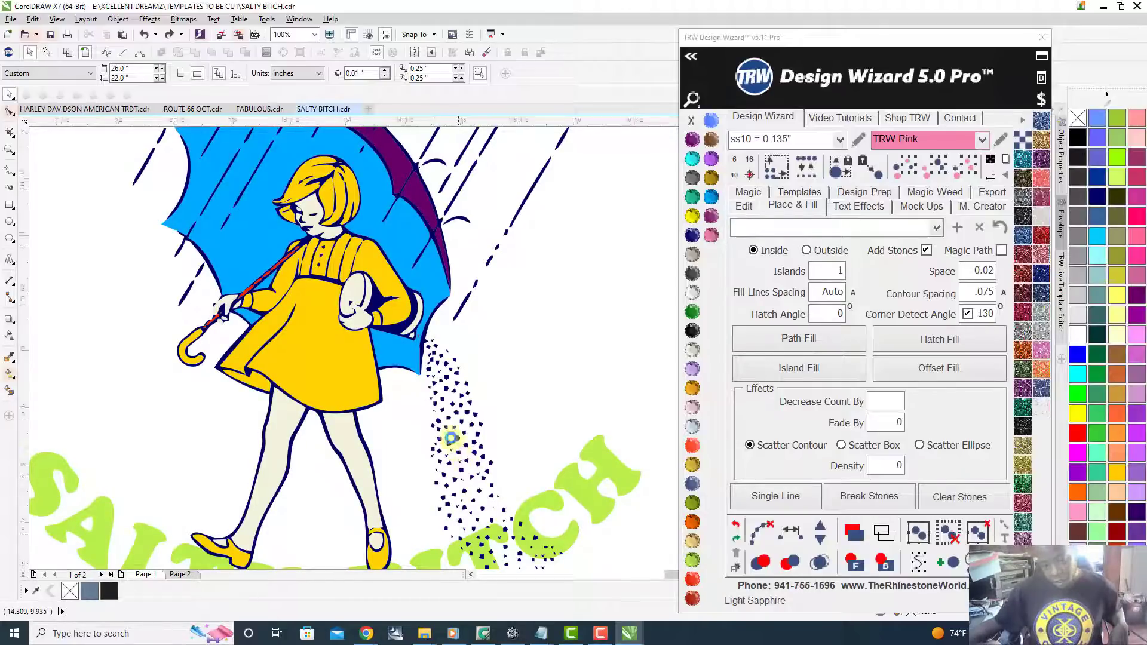
pyautogui.scroll(4, 428, 403)
pyautogui.click(428, 401)
pyautogui.scroll(-5, 328, 348)
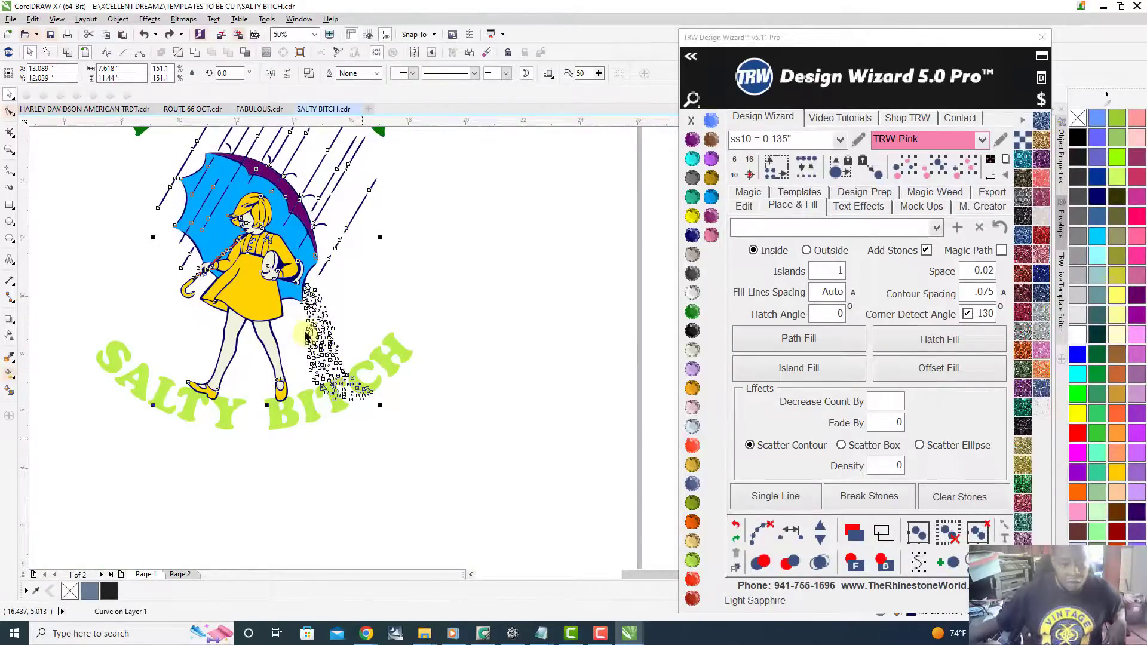
pyautogui.scroll(-1, 304, 237)
pyautogui.scroll(1, 305, 181)
pyautogui.scroll(1, 305, 181)
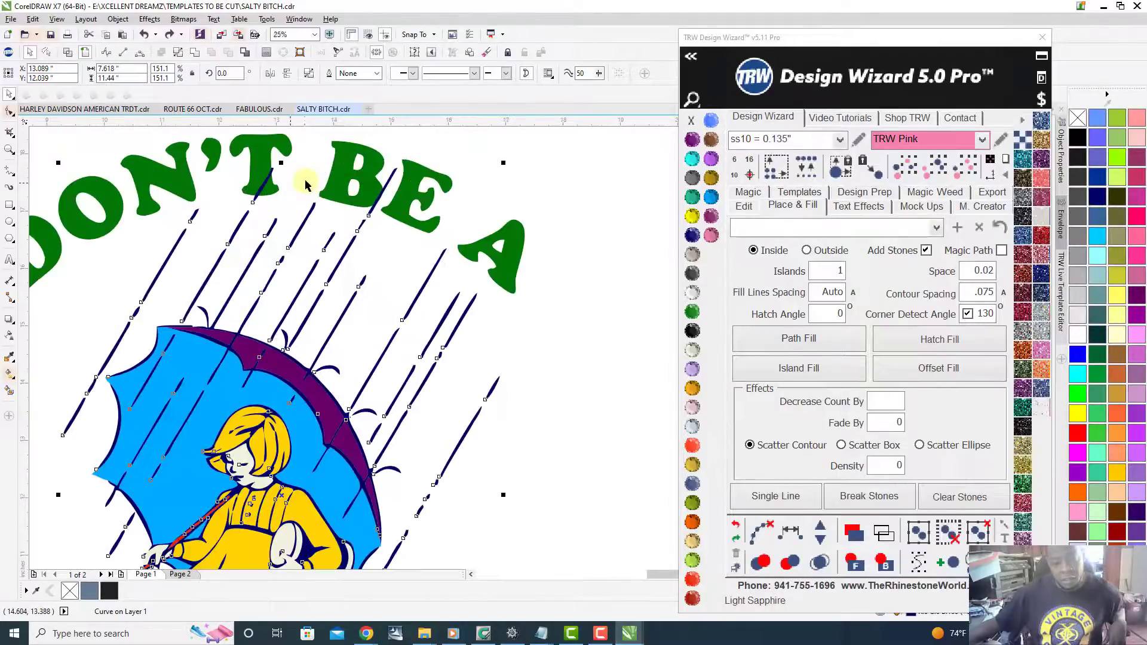
pyautogui.click(304, 184)
# - Place a single ss10 TRW Pink stone on the upper tip of a rain line below the letter T
pyautogui.scroll(1, 304, 184)
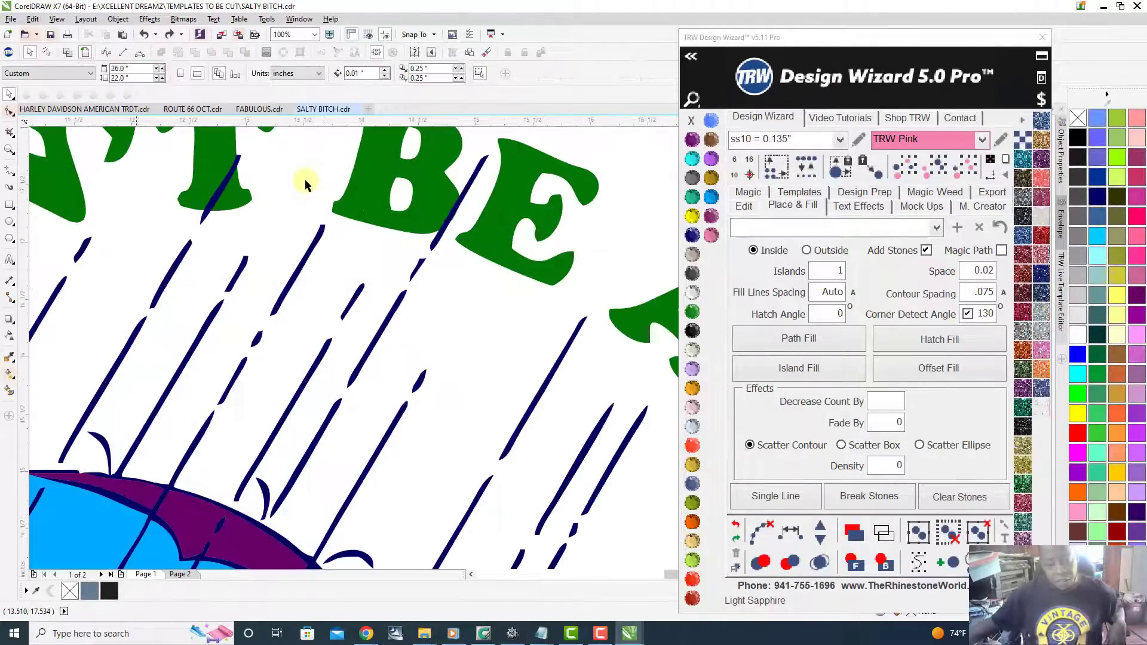
pyautogui.click(947, 564)
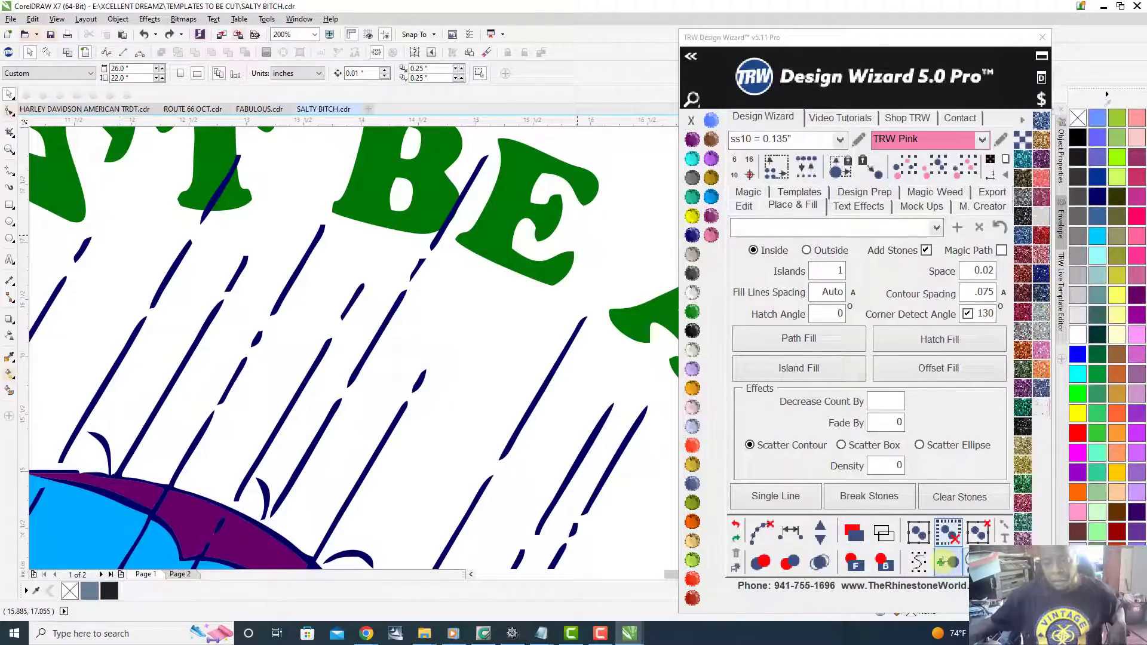
pyautogui.scroll(5, 448, 314)
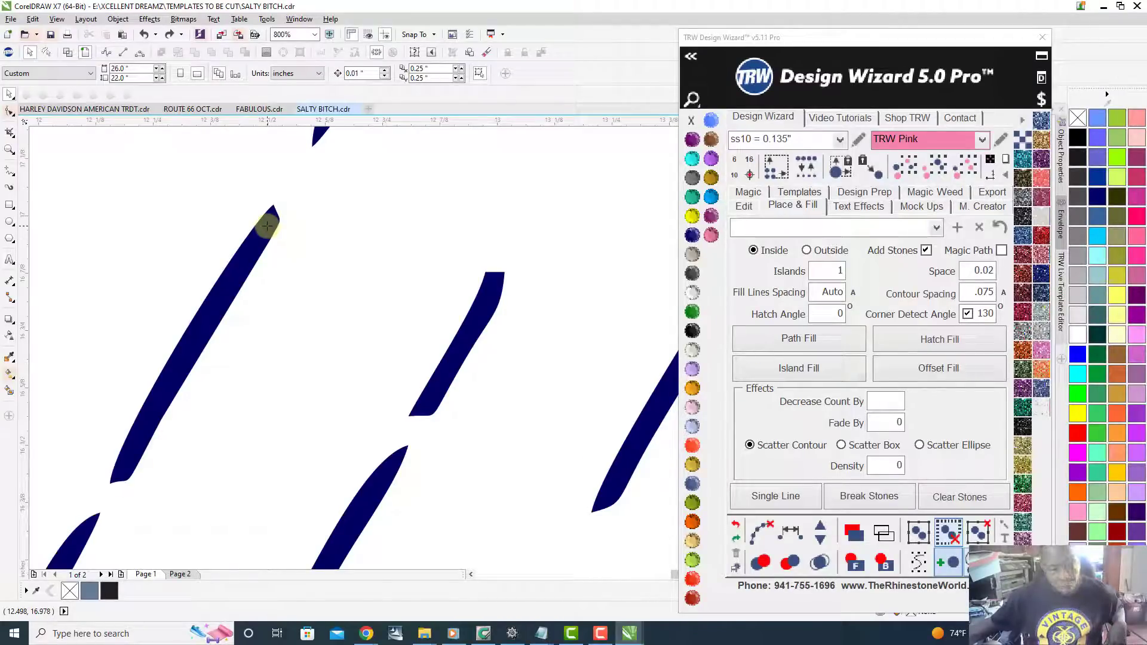
pyautogui.click(267, 226)
pyautogui.scroll(-2, 335, 317)
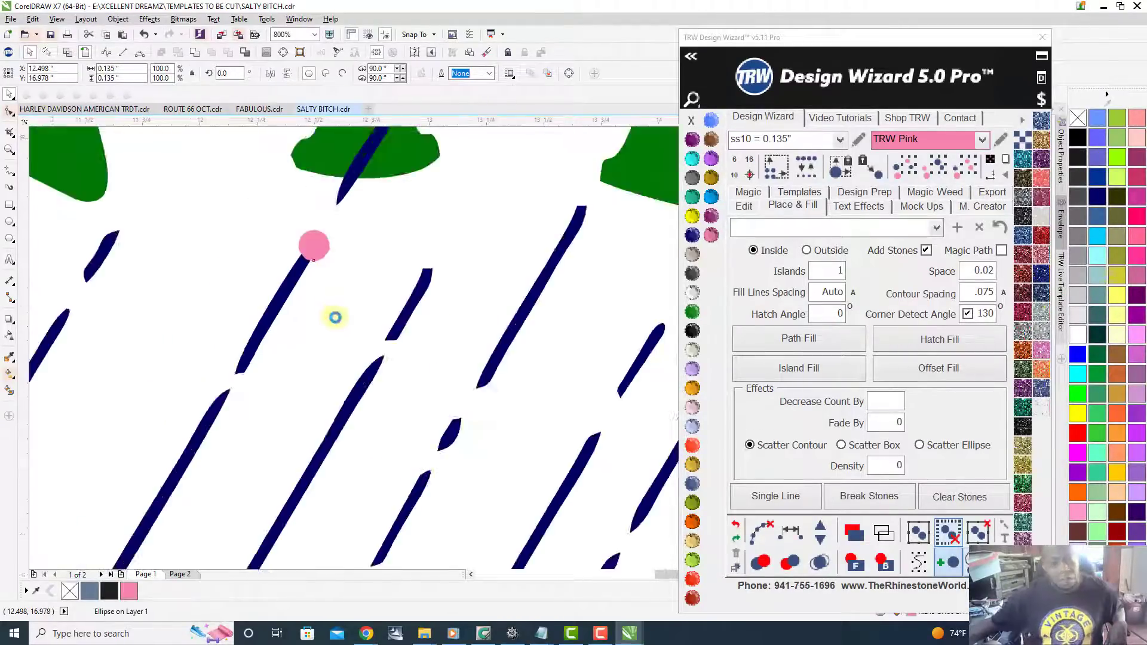
pyautogui.scroll(-6, 335, 317)
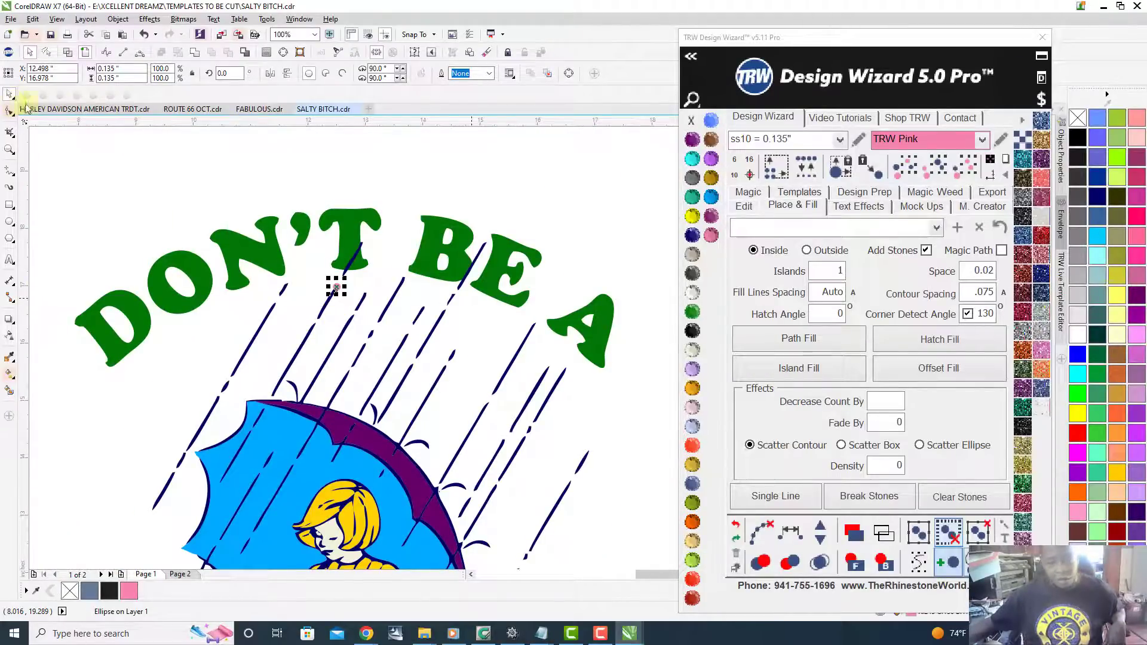
# - Add an ss06.2 = 0.110" TRW Pink stone on the upper tip of the next rain line to the right and adjust its position
pyautogui.click(841, 141)
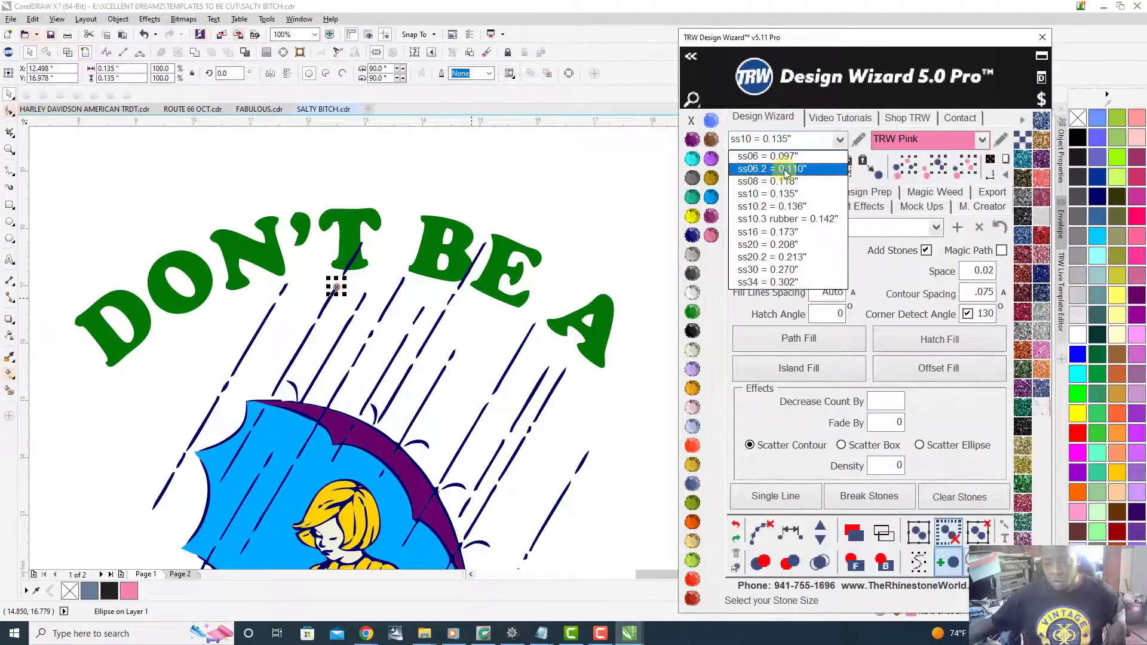
pyautogui.click(786, 170)
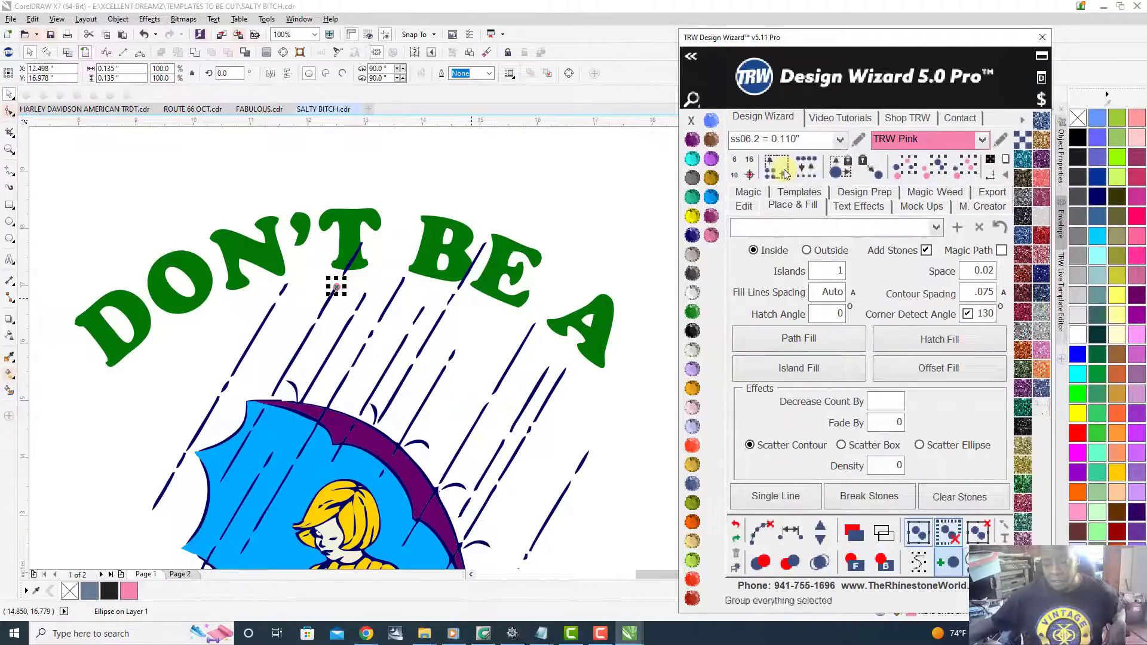
pyautogui.scroll(2, 332, 331)
pyautogui.scroll(1, 471, 189)
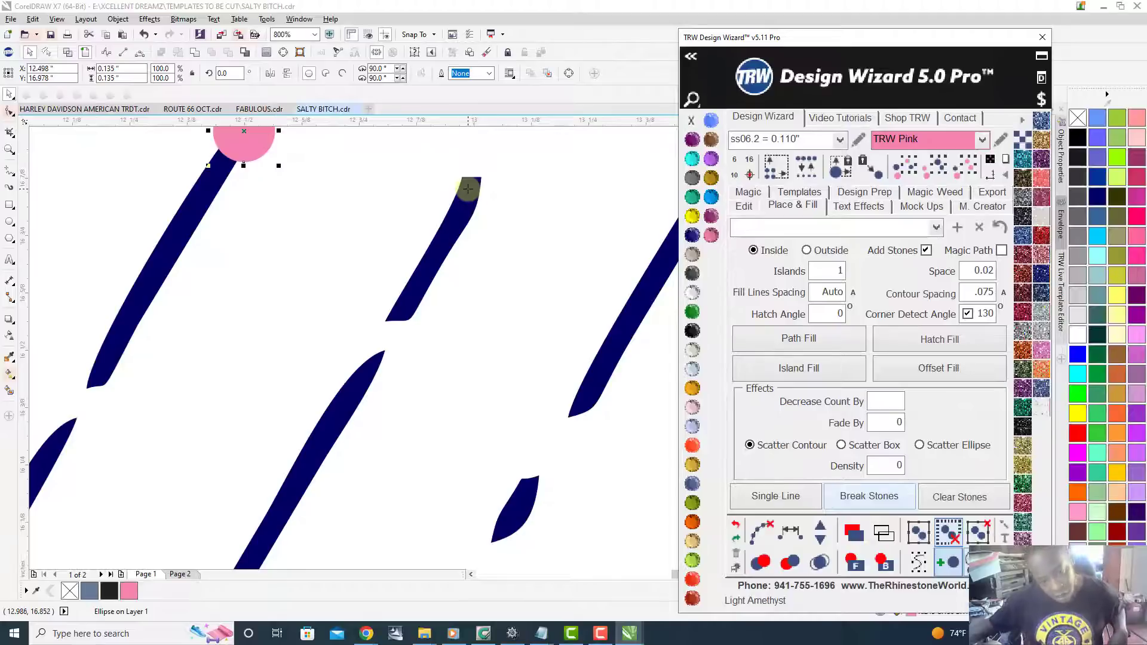
pyautogui.click(468, 189)
pyautogui.scroll(-2, 467, 189)
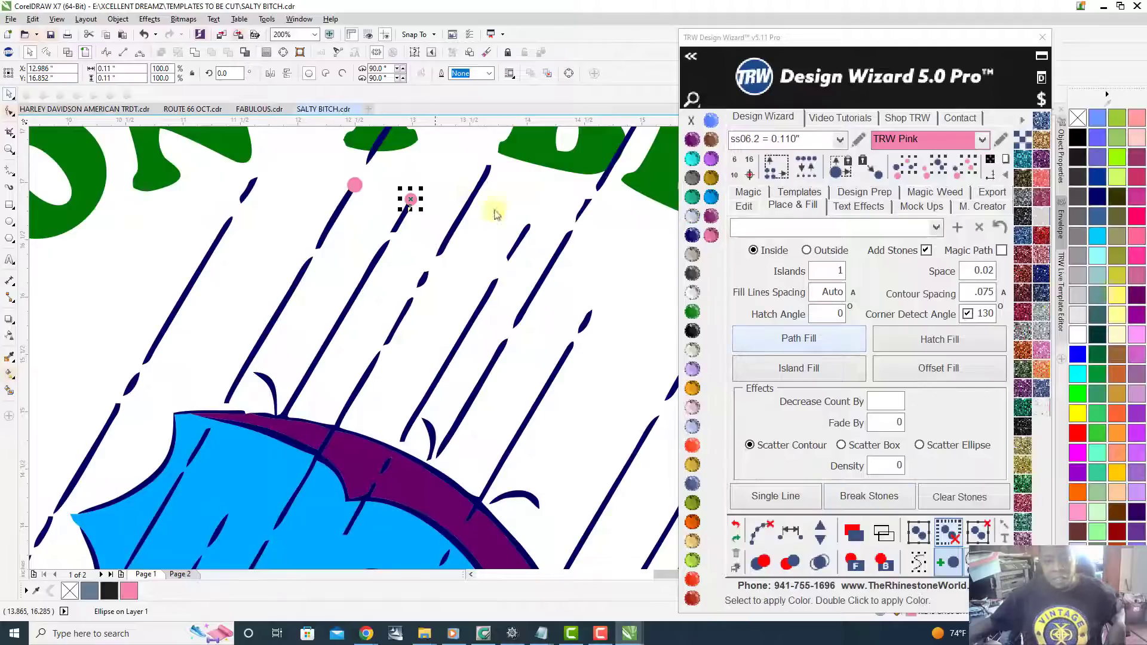
pyautogui.click(946, 563)
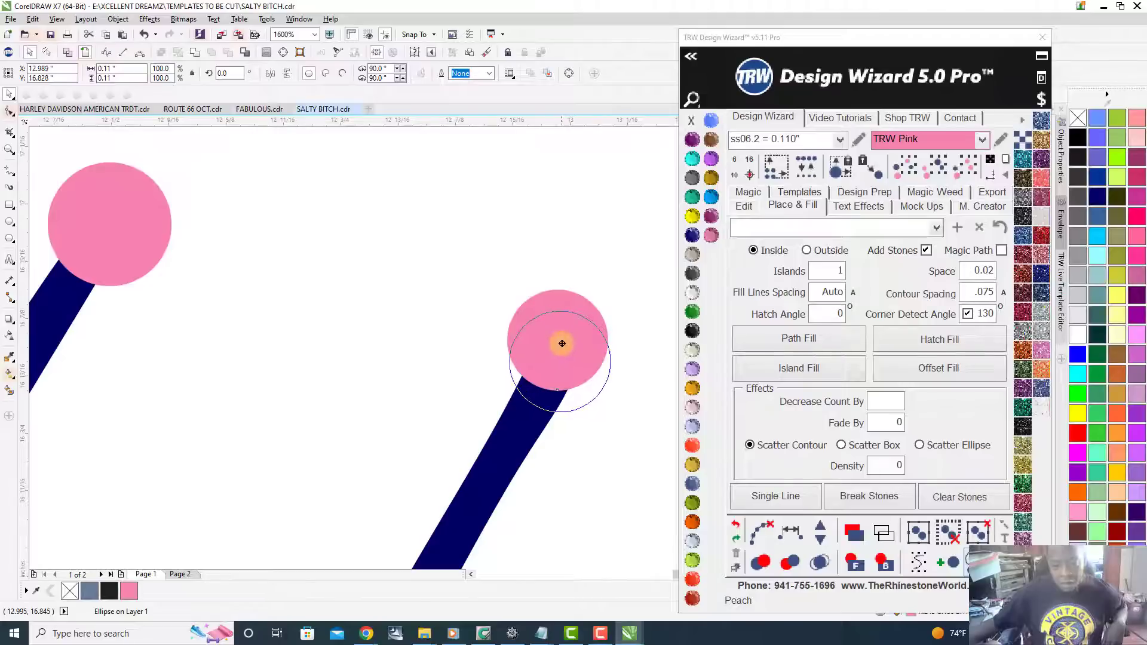
pyautogui.scroll(-6, 561, 343)
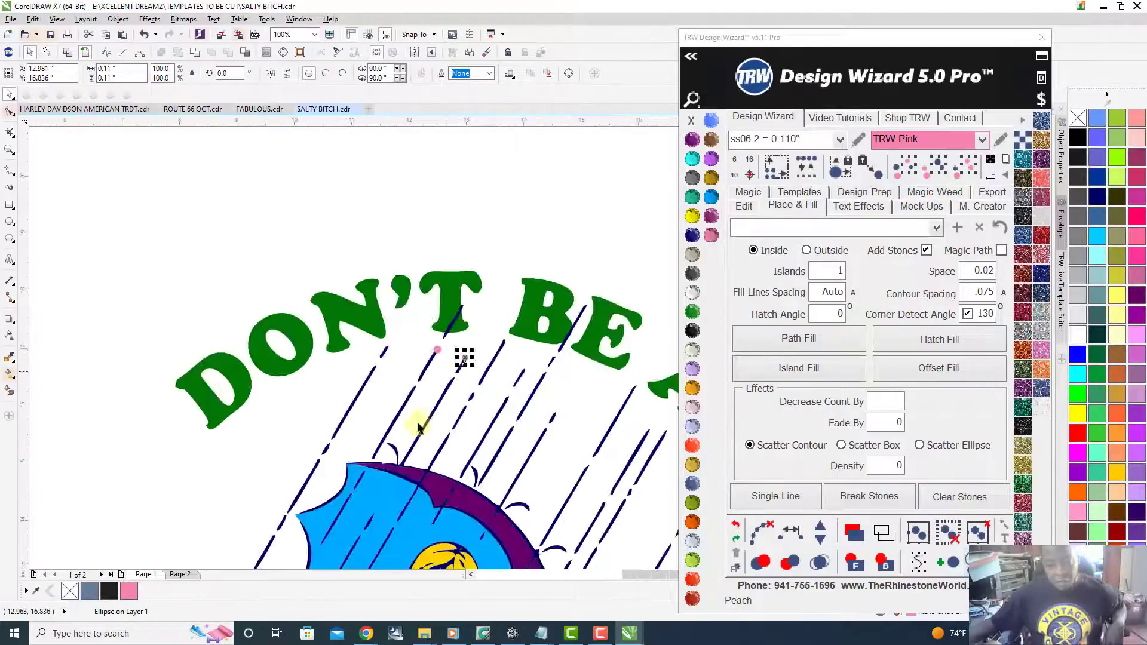
pyautogui.scroll(-1, 404, 434)
pyautogui.scroll(3, 404, 431)
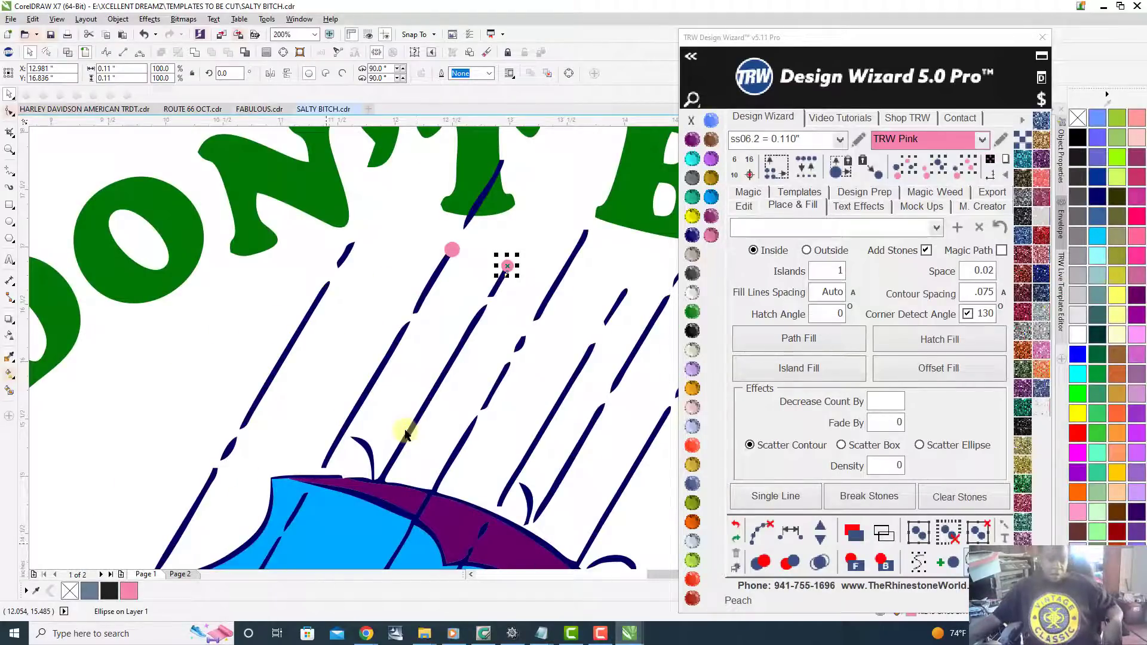
pyautogui.scroll(-3, 423, 345)
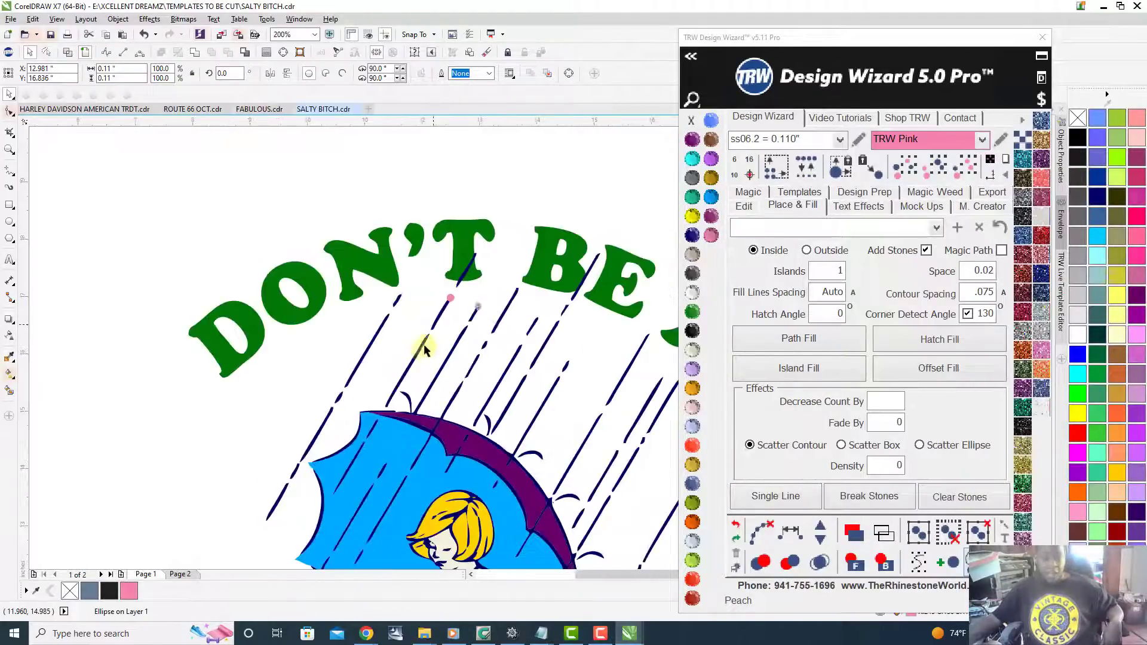
pyautogui.scroll(1, 425, 345)
pyautogui.scroll(1, 426, 345)
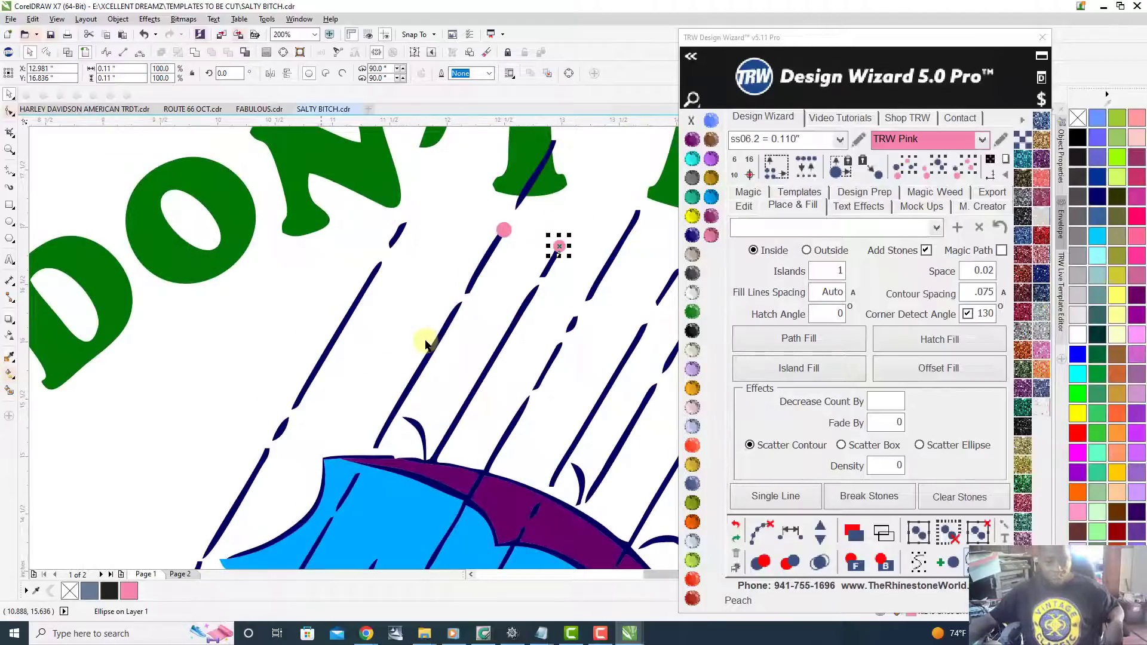
# - Copy the larger ss10 stone to the lower end of the same rain line segment below the letter T
pyautogui.scroll(1, 424, 338)
pyautogui.scroll(-1, 451, 307)
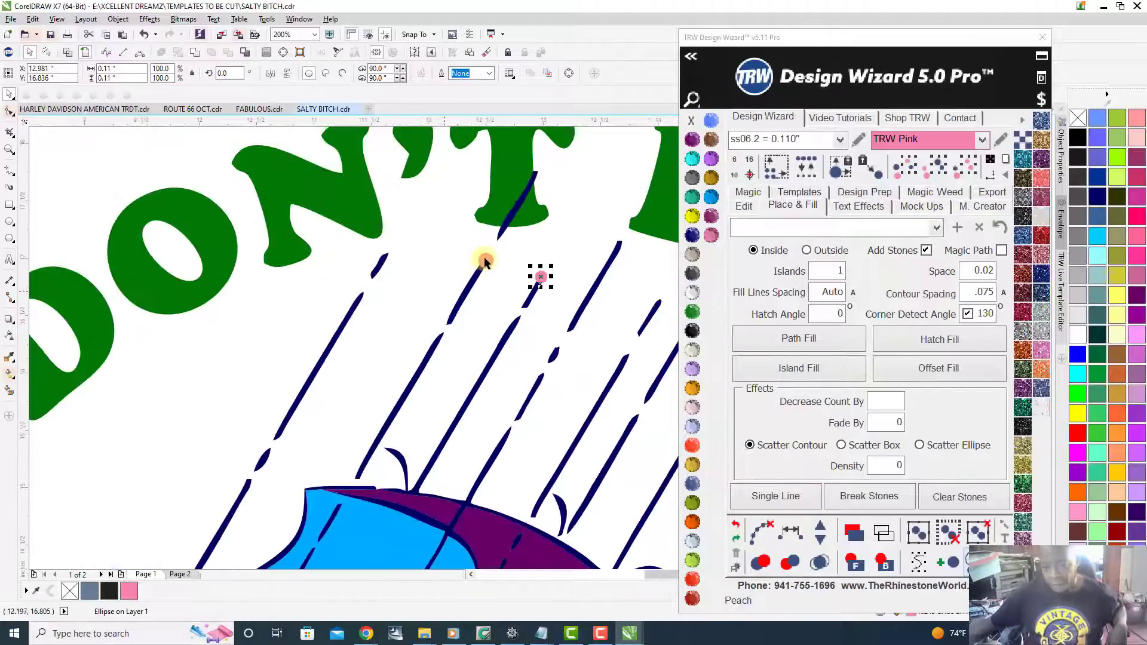
pyautogui.scroll(1, 484, 262)
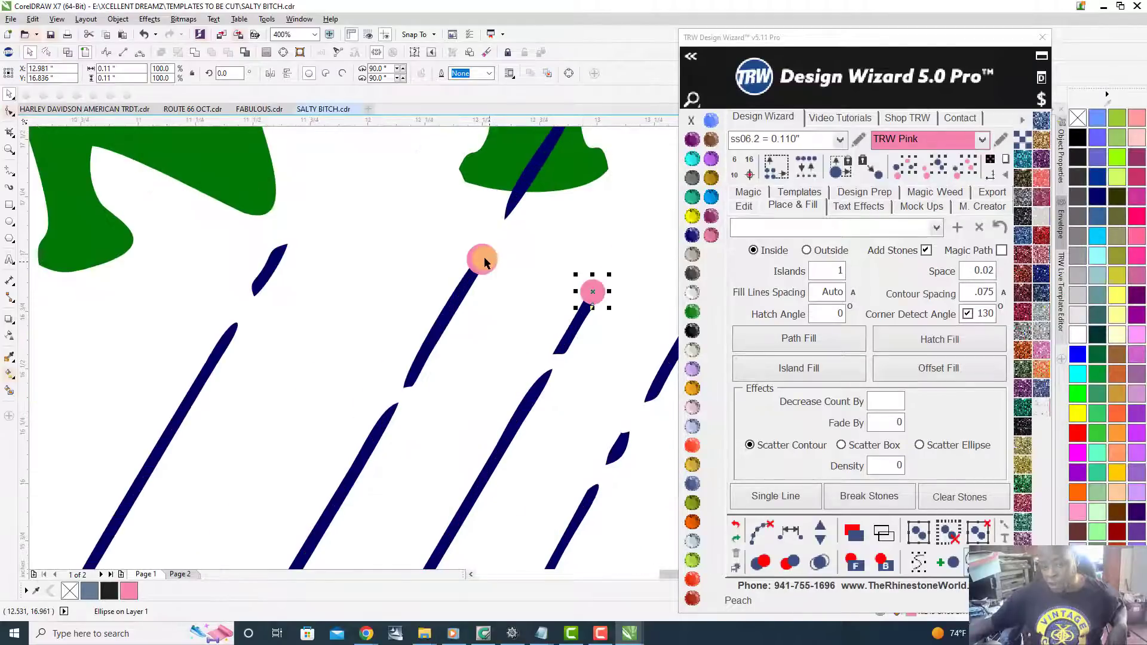
pyautogui.moveTo(484, 262); pyautogui.dragTo(411, 378)
pyautogui.scroll(-1, 410, 302)
pyautogui.scroll(-1, 409, 302)
pyautogui.scroll(1, 413, 303)
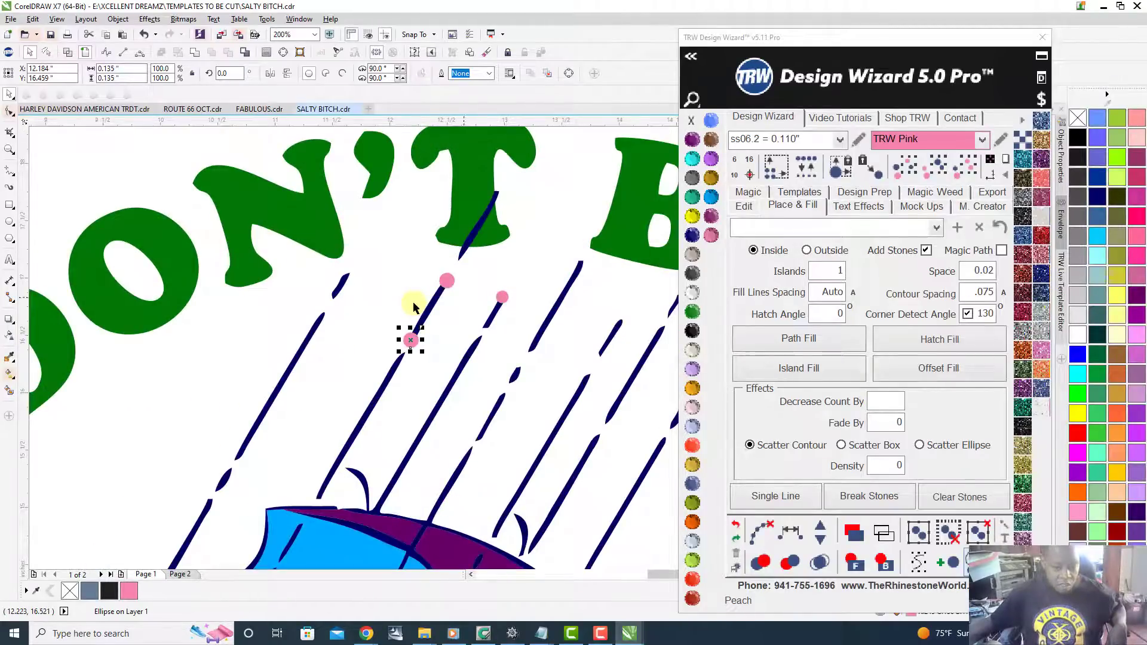
pyautogui.scroll(1, 415, 310)
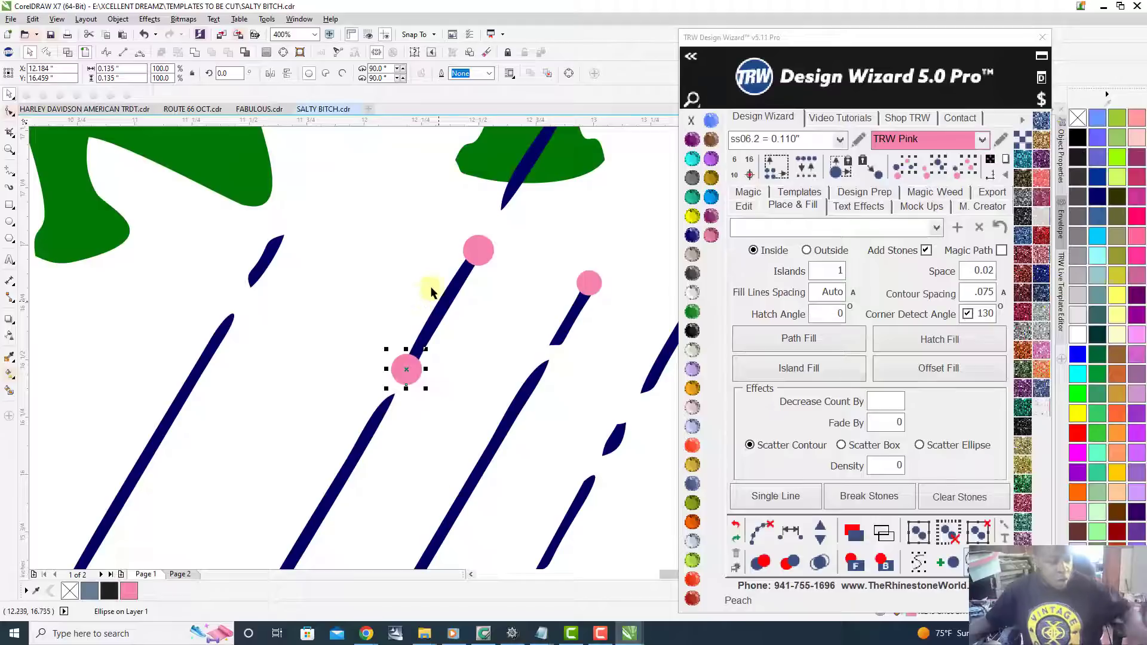
# - Fill the rain line segment between its two ss10 end stones with a spacing of .02
pyautogui.keyDown('shift'); pyautogui.click(480, 250); pyautogui.keyUp('shift')
pyautogui.click(746, 209)
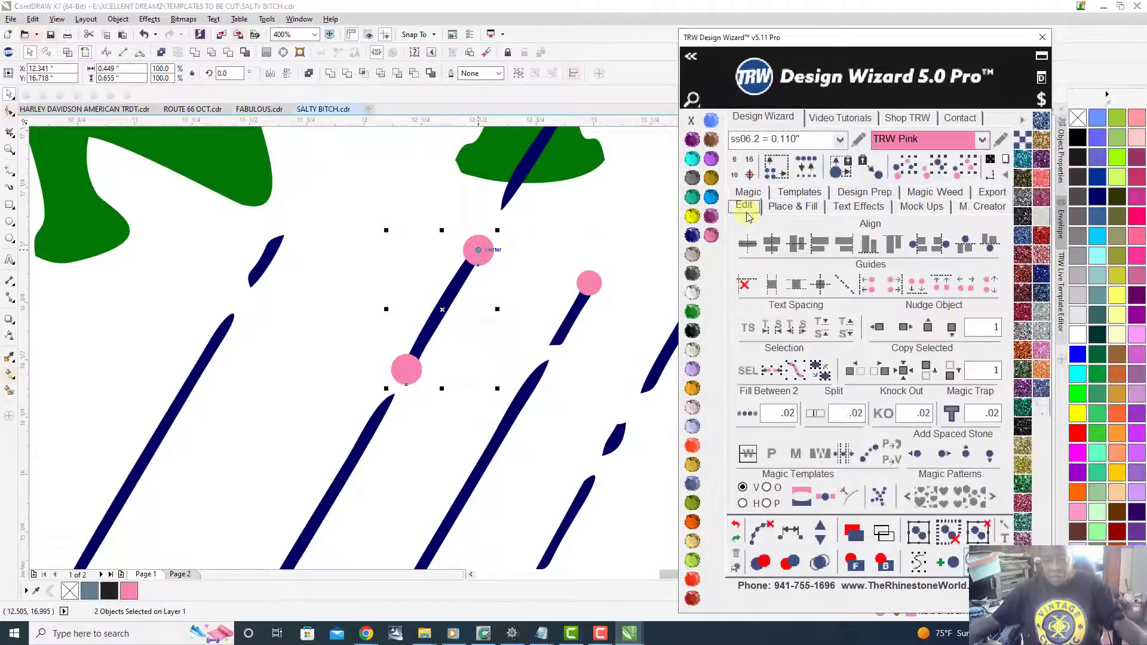
pyautogui.click(747, 413)
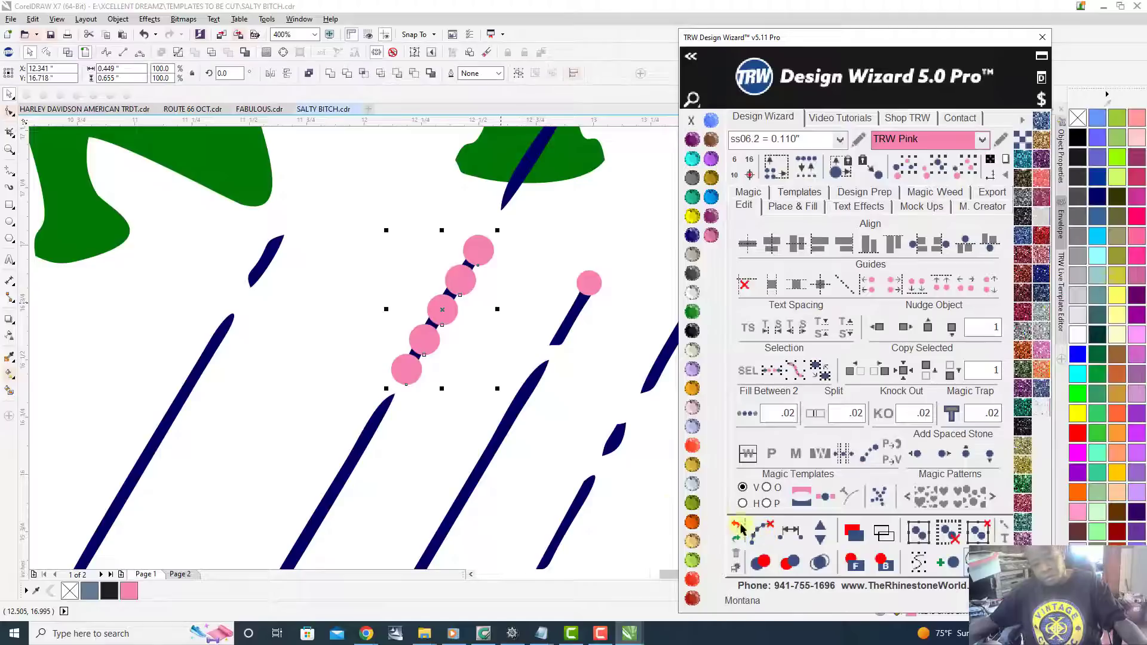
pyautogui.scroll(-1, 626, 497)
pyautogui.click(264, 409)
pyautogui.scroll(-1, 334, 342)
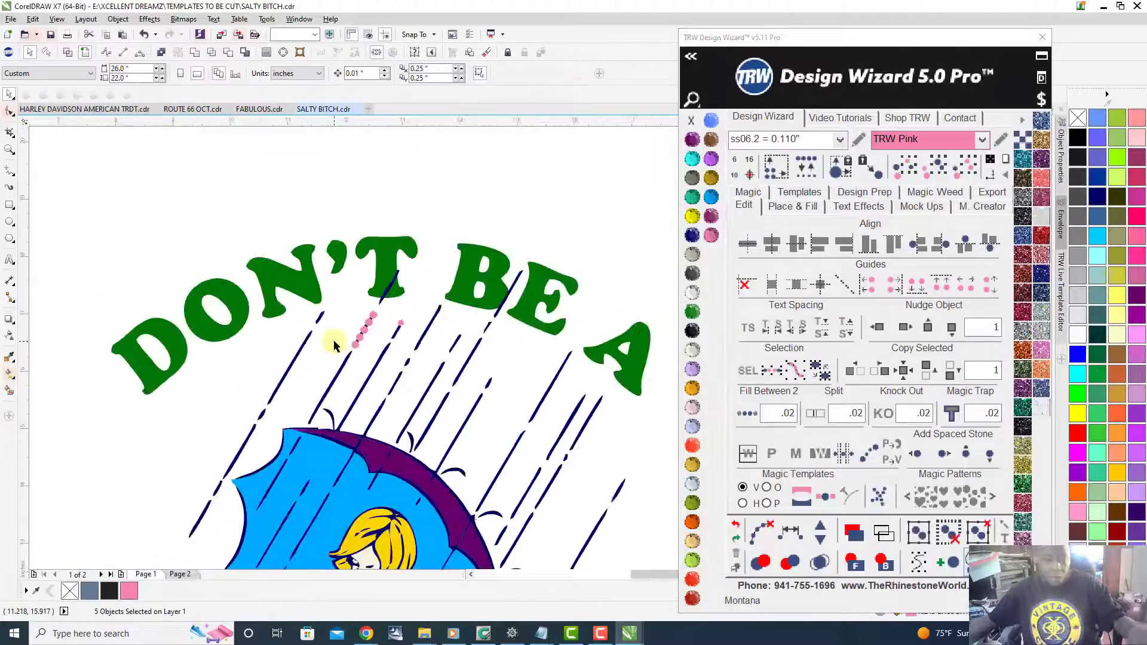
pyautogui.scroll(-1, 334, 345)
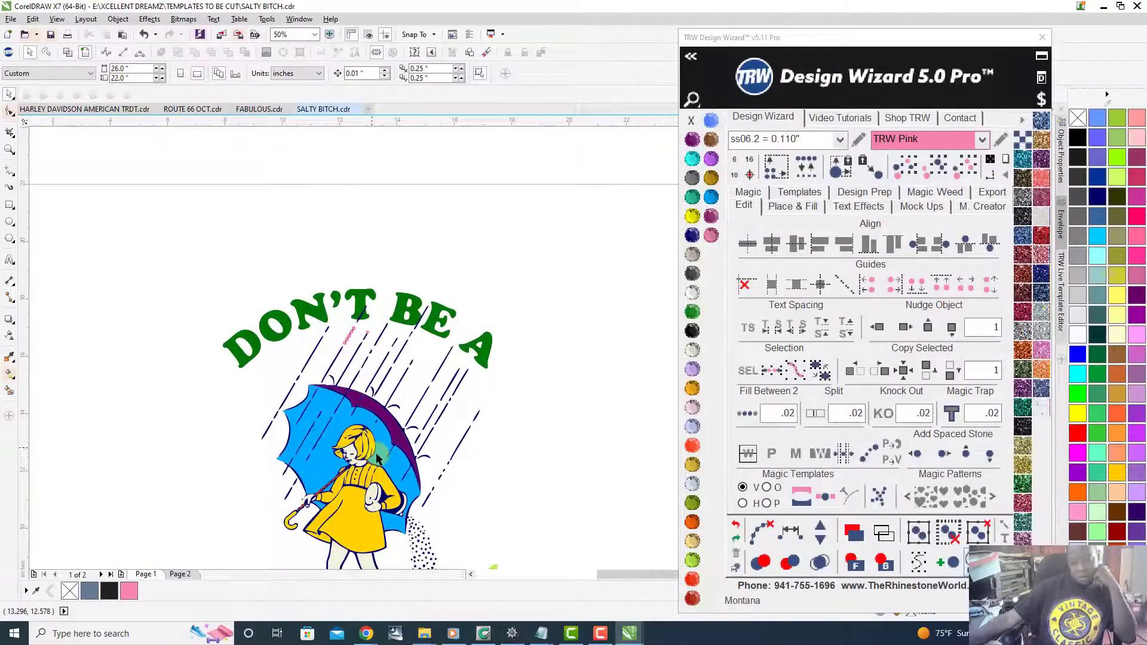
pyautogui.scroll(3, 359, 332)
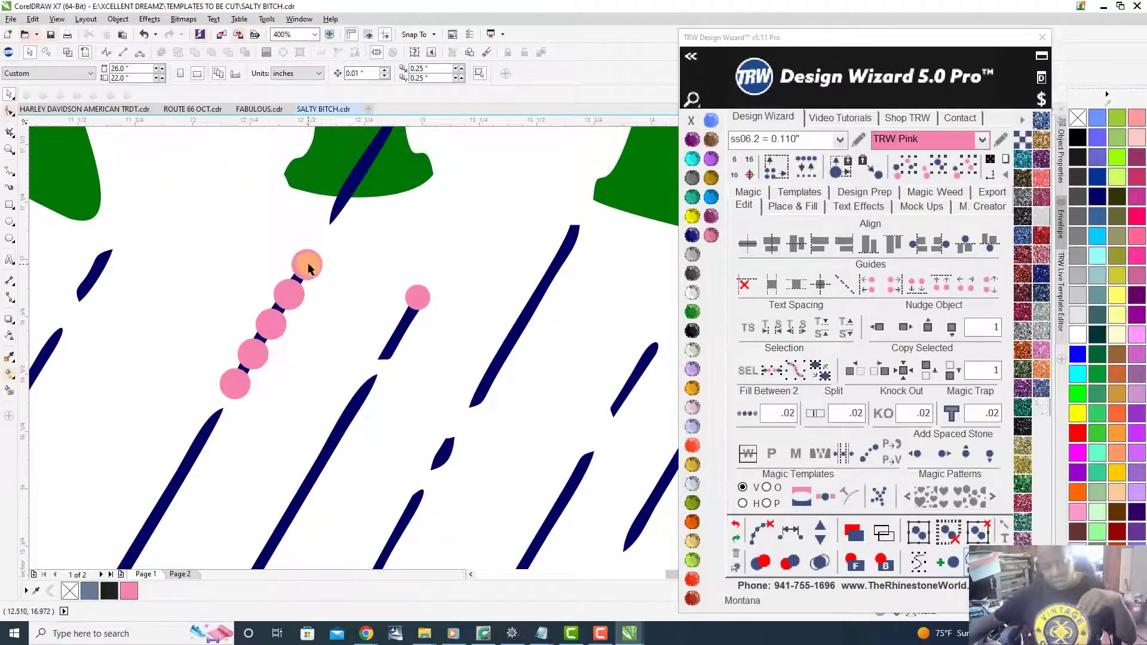
# - Delete the whole row of ss10 stones from the rain line segment below the letter T
pyautogui.click(307, 266)
pyautogui.press('Delete')
pyautogui.press('Delete')
pyautogui.click(273, 327)
pyautogui.press('Delete')
pyautogui.click(255, 356)
pyautogui.press('Delete')
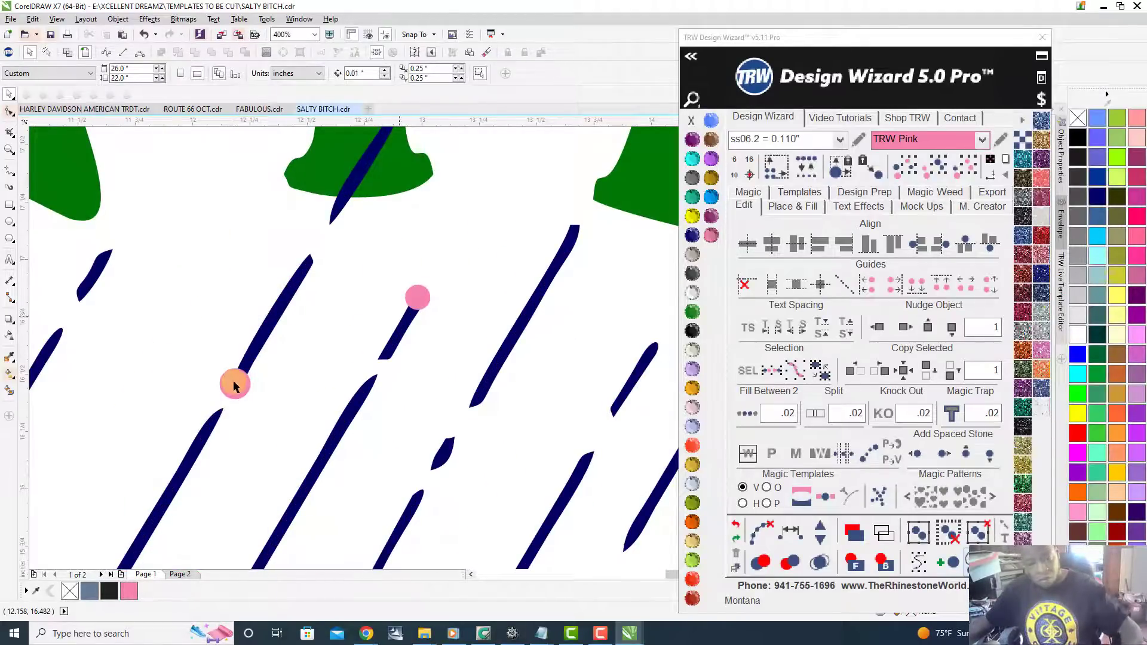
pyautogui.click(233, 386)
pyautogui.press('Delete')
# - Copy the ss06.2 = 0.110" stone to the lower end of its short rain line segment
pyautogui.scroll(3, 411, 281)
pyautogui.moveTo(425, 299); pyautogui.dragTo(321, 489)
pyautogui.scroll(-2, 430, 289)
pyautogui.rightClick(321, 490)
# - Fill the short segment between its two 0.110" end stones with a spacing of .02 and clear the path
pyautogui.keyDown('shift'); pyautogui.click(438, 281); pyautogui.keyUp('shift')
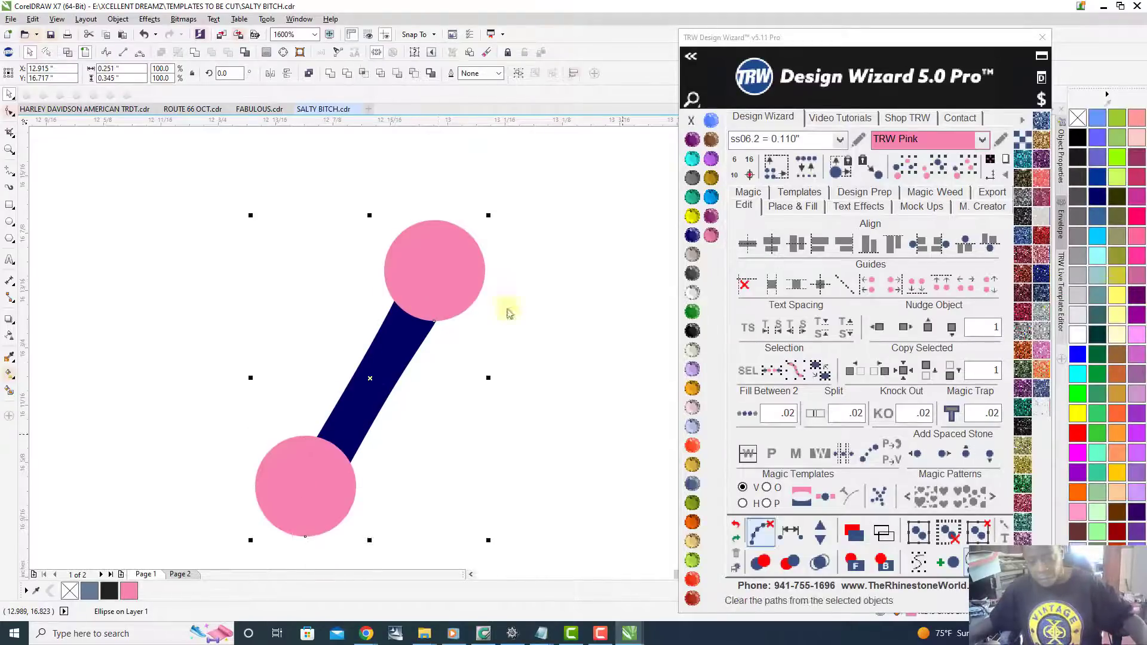
pyautogui.click(747, 412)
pyautogui.click(761, 533)
pyautogui.scroll(-4, 561, 389)
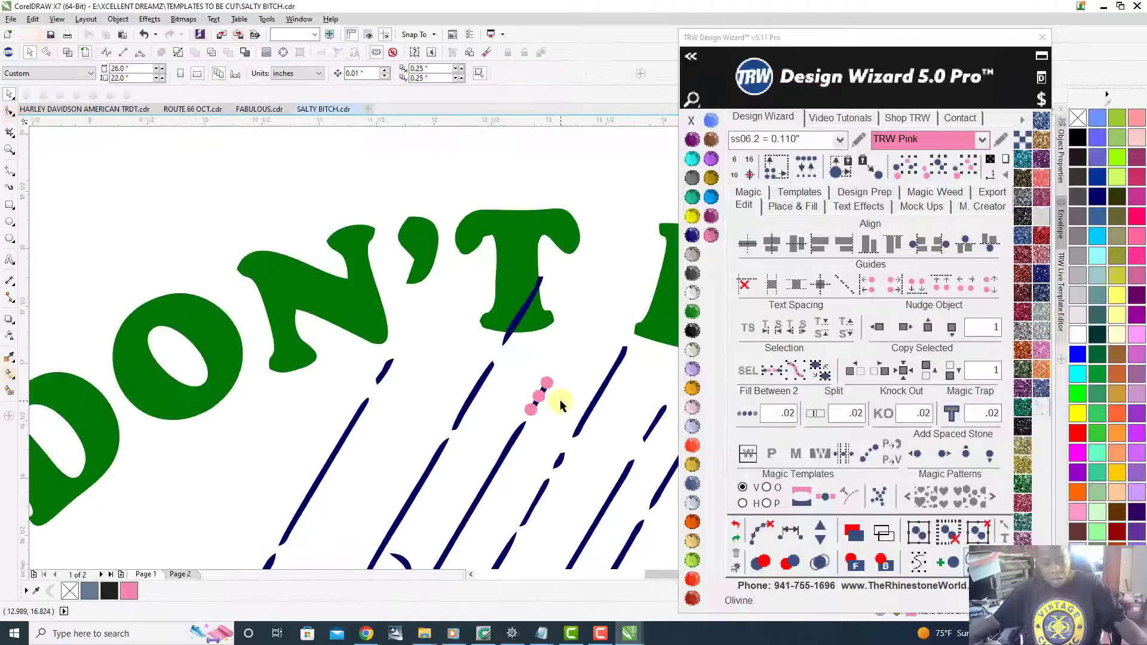
# - Place copies of the 0.110" stone on the upper and lower ends of the emptied rain line segment below the letter T
pyautogui.scroll(3, 561, 399)
pyautogui.click(433, 336)
pyautogui.moveTo(433, 336); pyautogui.dragTo(382, 423)
pyautogui.scroll(2, 433, 337)
pyautogui.scroll(-2, 433, 337)
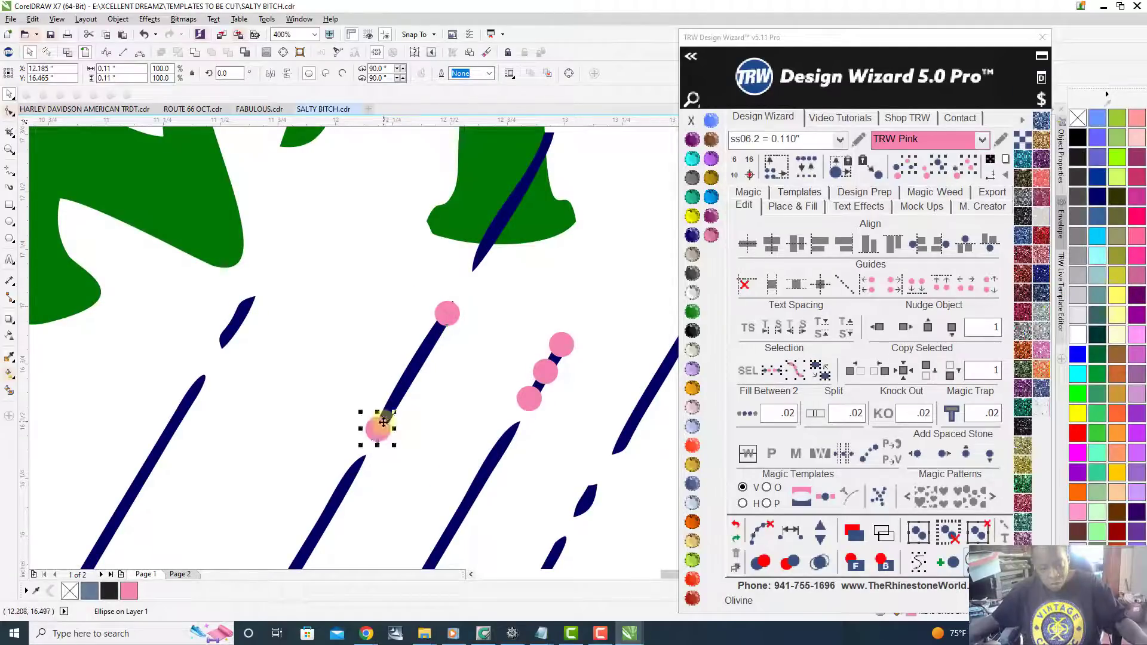
# - Examine the remaining rain lines above the umbrella, both up close and against the overall artwork
pyautogui.scroll(-3, 383, 423)
pyautogui.scroll(1, 382, 422)
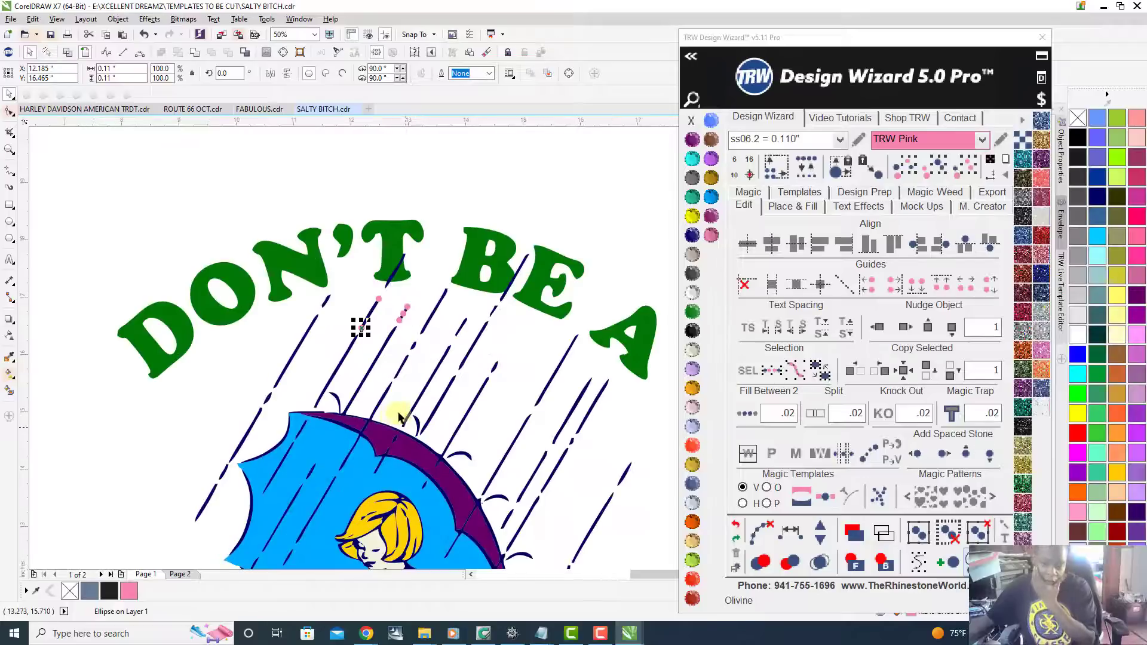
pyautogui.scroll(2, 406, 412)
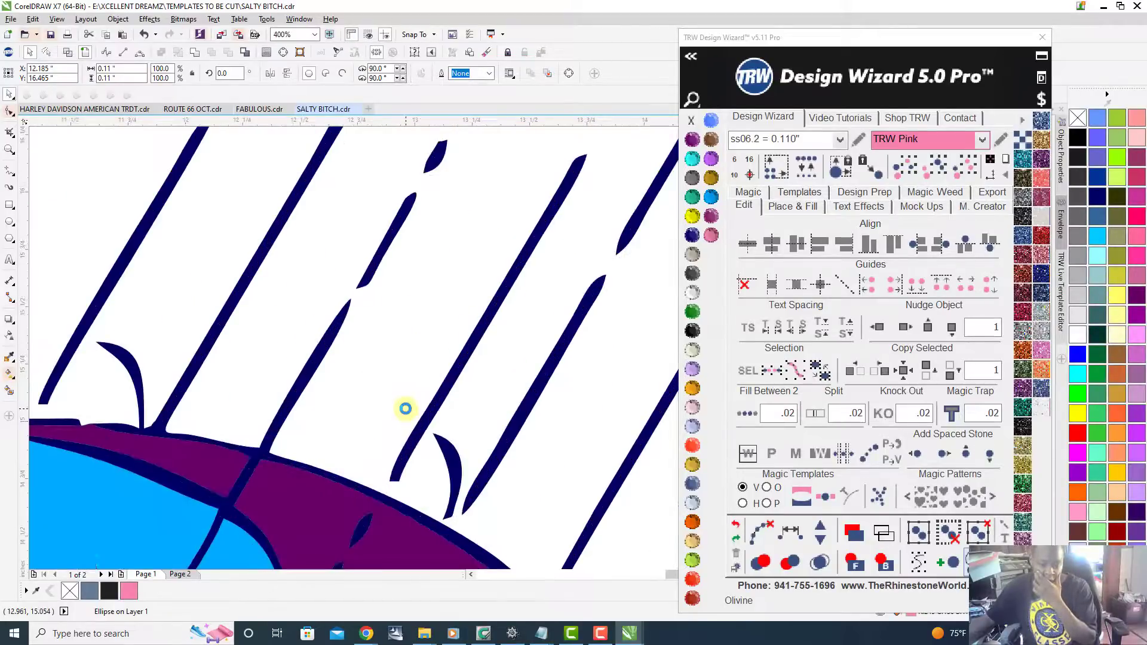
pyautogui.scroll(-3, 405, 409)
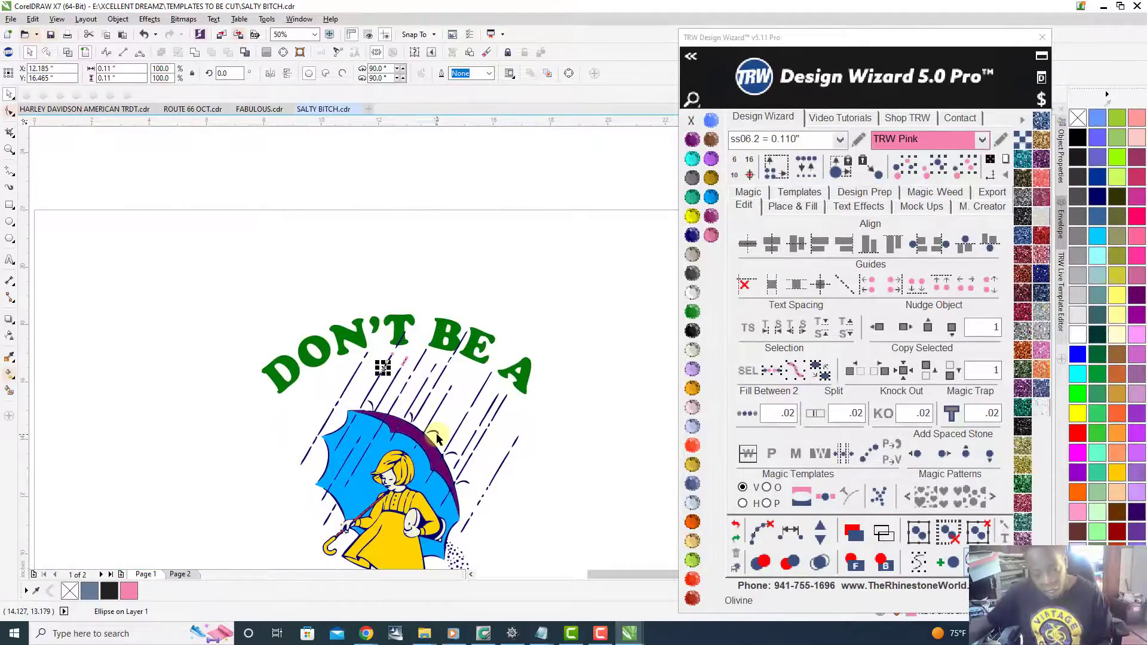
pyautogui.scroll(1, 460, 392)
pyautogui.scroll(-1, 460, 393)
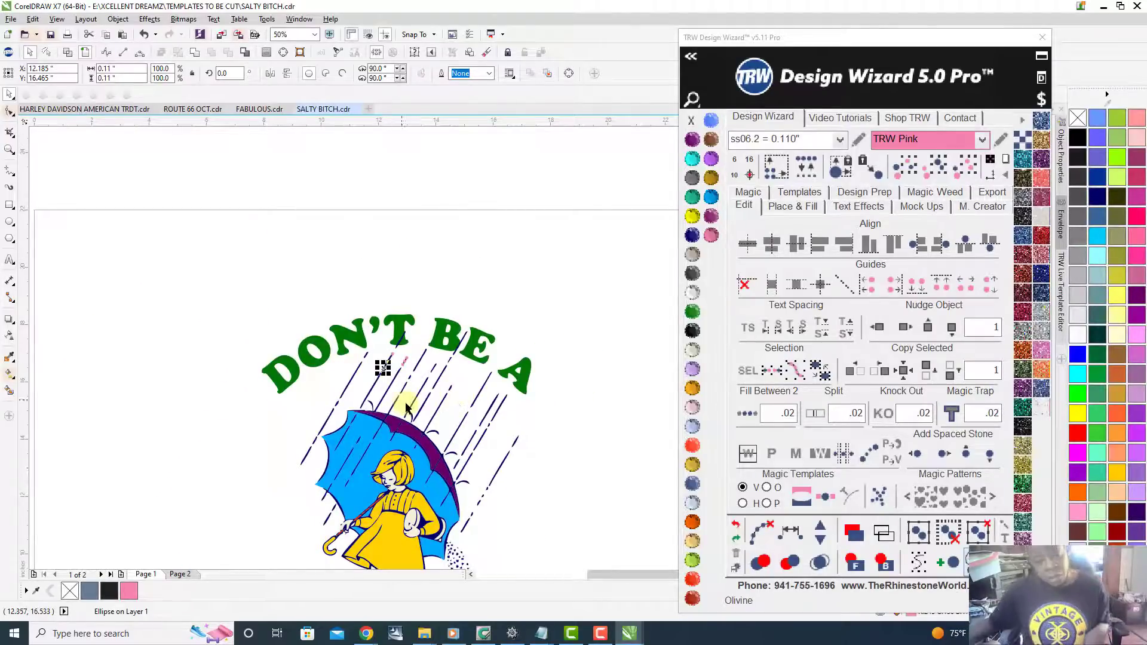
pyautogui.scroll(2, 405, 406)
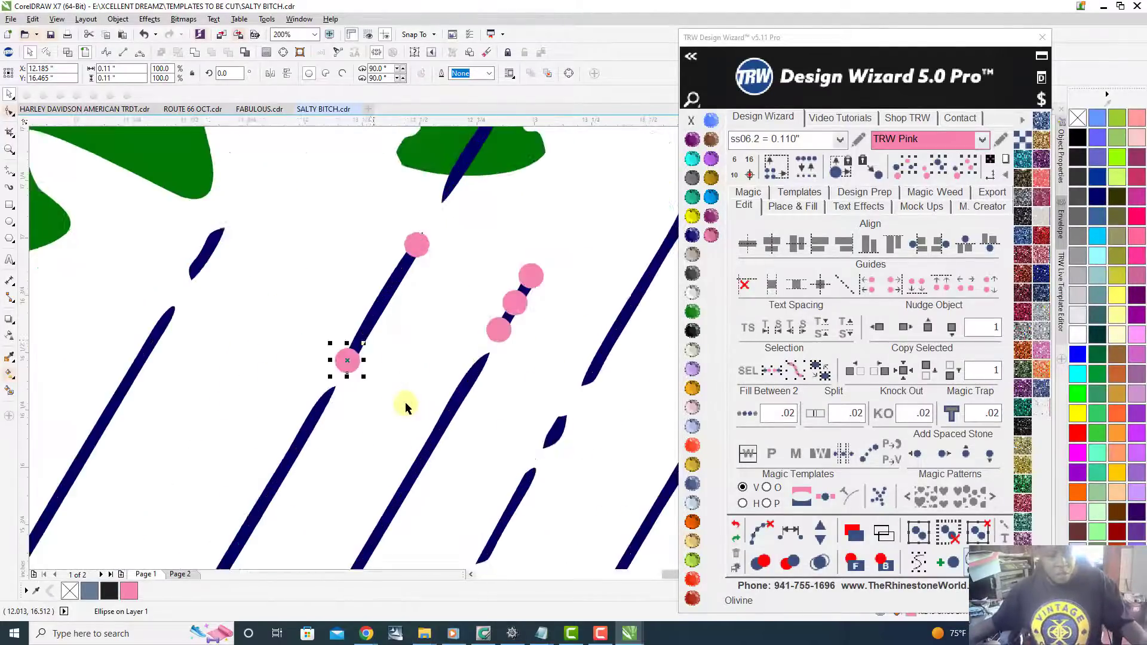
# - Add three evenly spaced stones between the two 0.110" end stones below the letter T and clear the path
pyautogui.keyDown('shift'); pyautogui.click(414, 250); pyautogui.keyUp('shift')
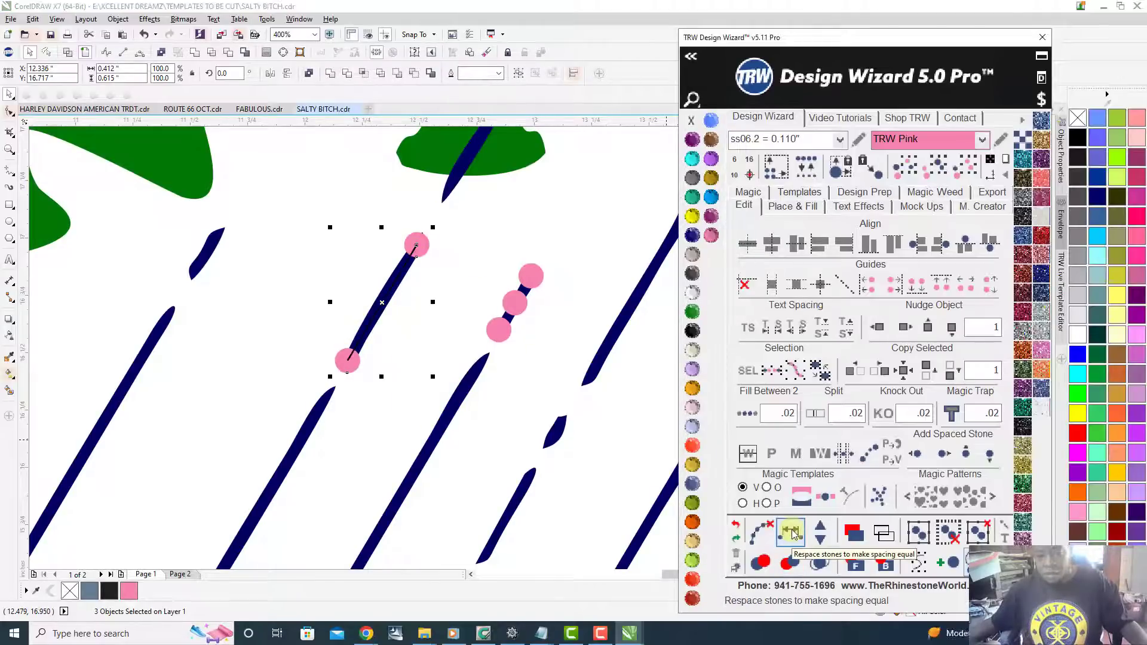
pyautogui.click(820, 528)
pyautogui.click(820, 528)
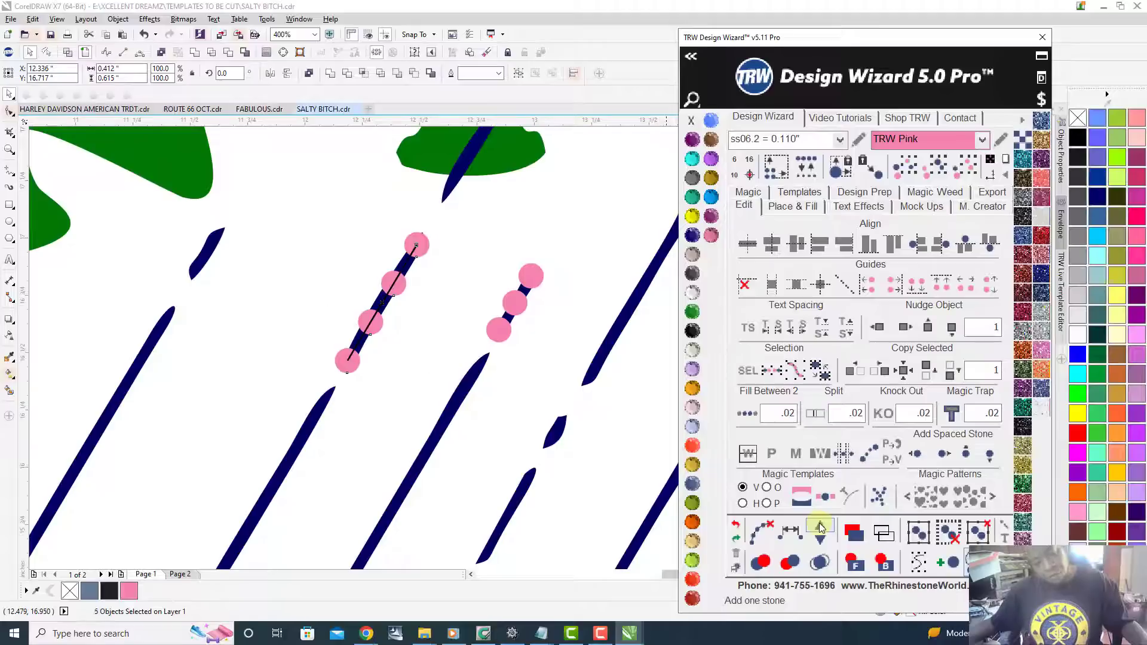
pyautogui.click(820, 528)
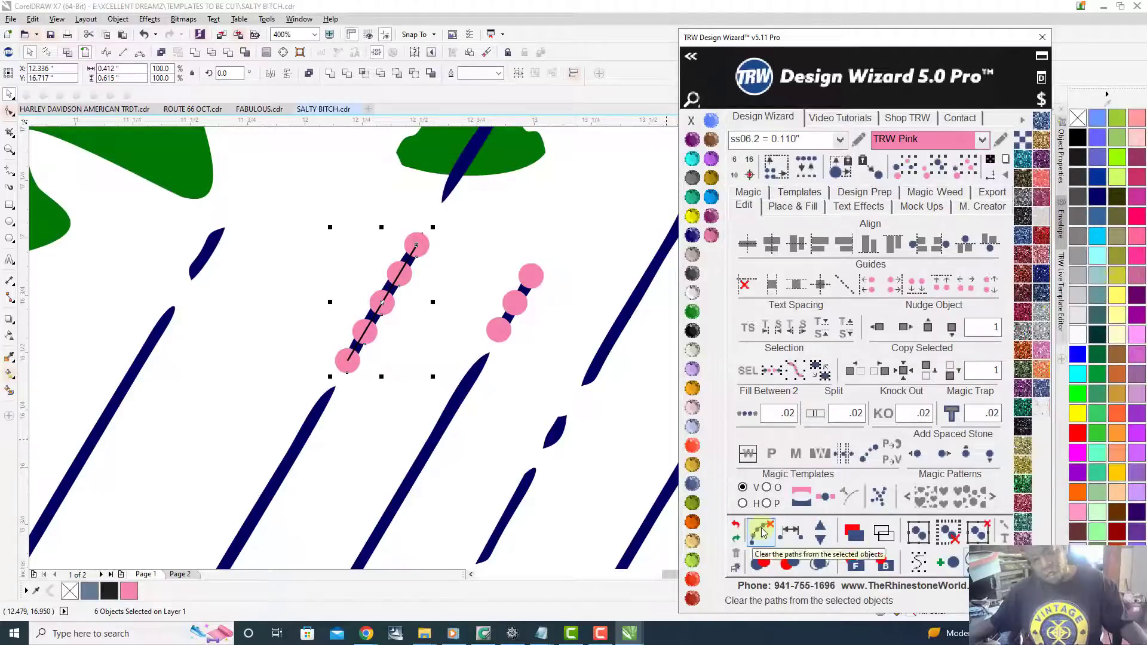
pyautogui.click(762, 531)
pyautogui.scroll(-2, 376, 442)
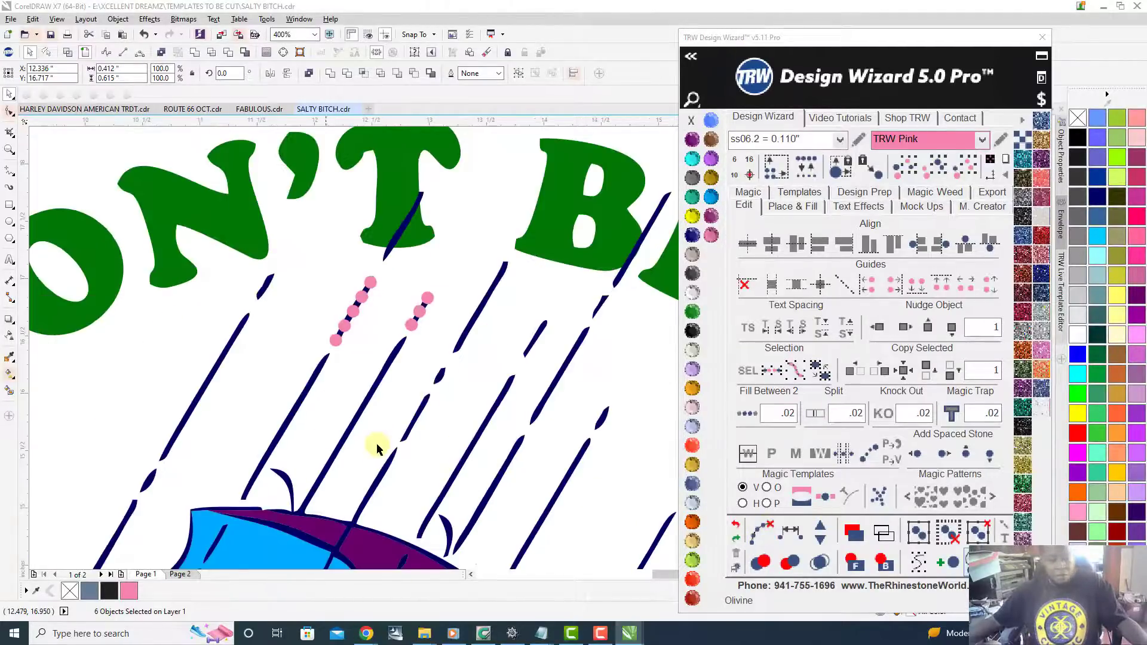
# - Copy 0.110" stones onto both ends of the long rain line segment continuing from the five-stone row down to the umbrella
pyautogui.scroll(2, 374, 414)
pyautogui.click(362, 299)
pyautogui.moveTo(342, 332); pyautogui.dragTo(342, 332)
pyautogui.scroll(-3, 342, 331)
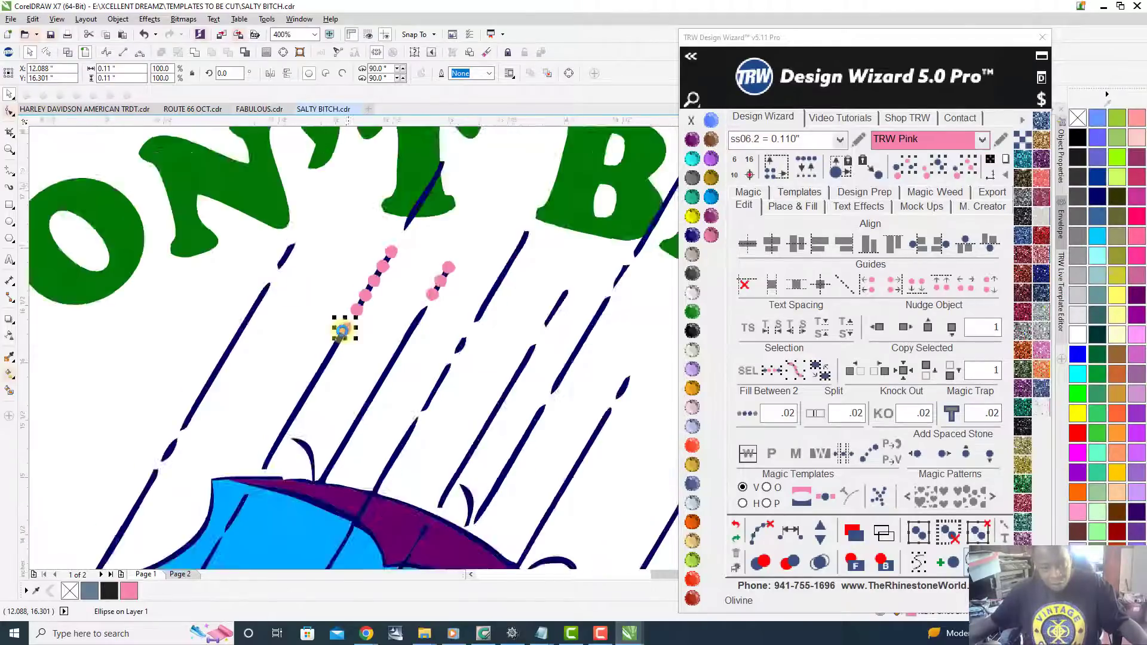
pyautogui.scroll(3, 346, 323)
pyautogui.moveTo(404, 248); pyautogui.dragTo(245, 515)
pyautogui.scroll(2, 243, 515)
pyautogui.scroll(-4, 245, 519)
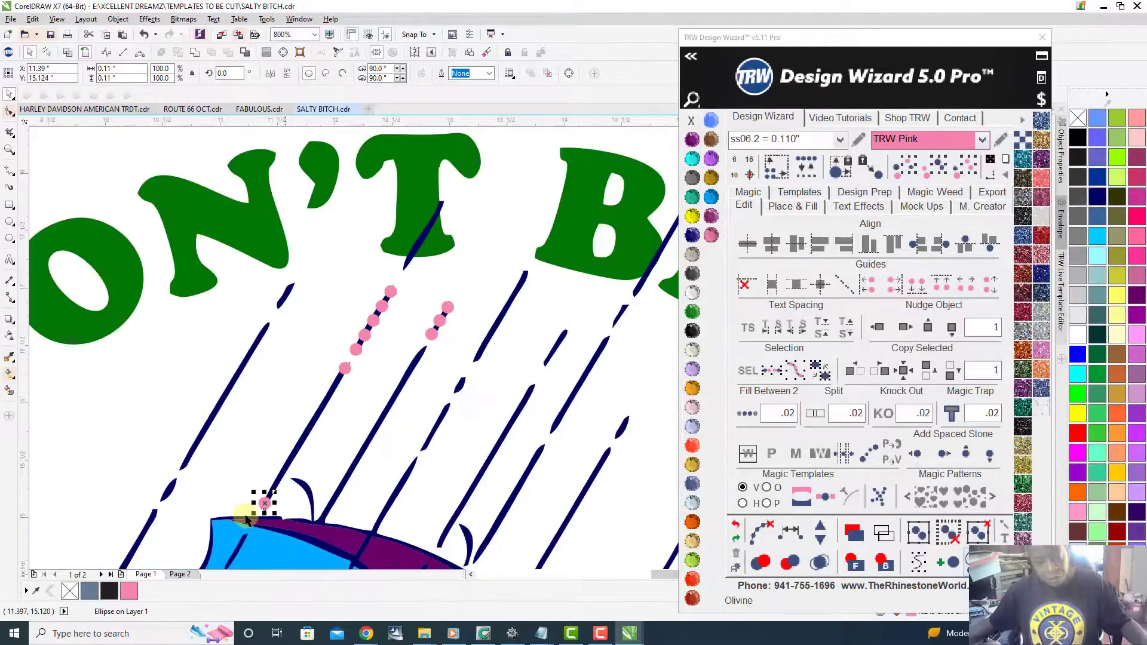
# - Fill the long rain line segment between its two end stones with a spacing of .02
pyautogui.scroll(2, 341, 361)
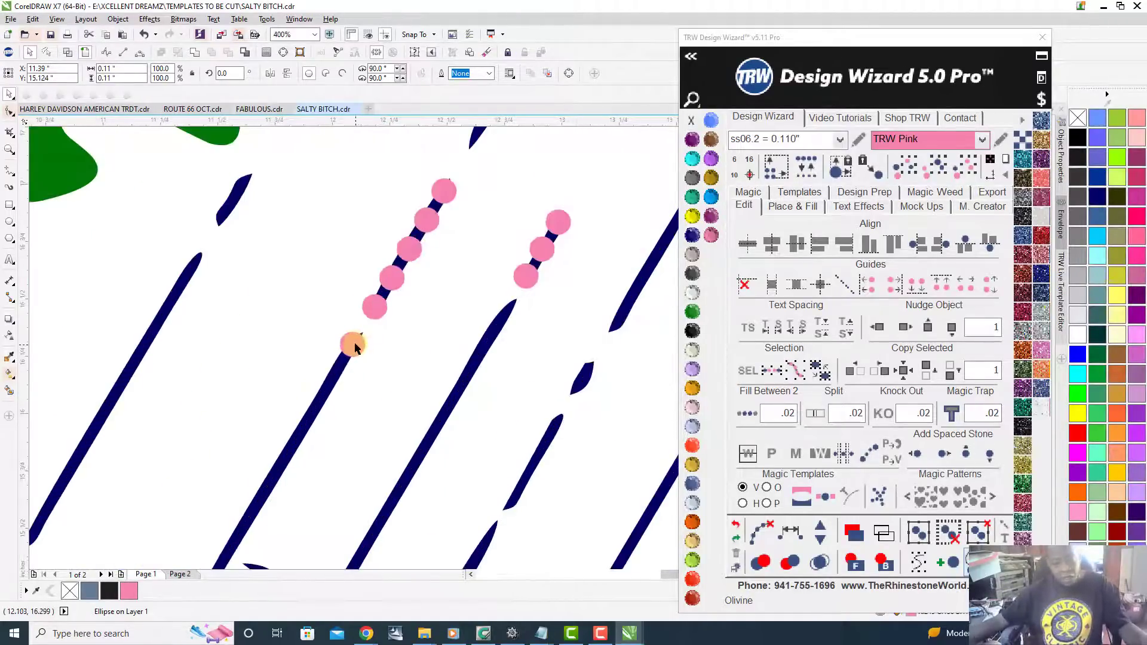
pyautogui.scroll(-2, 354, 347)
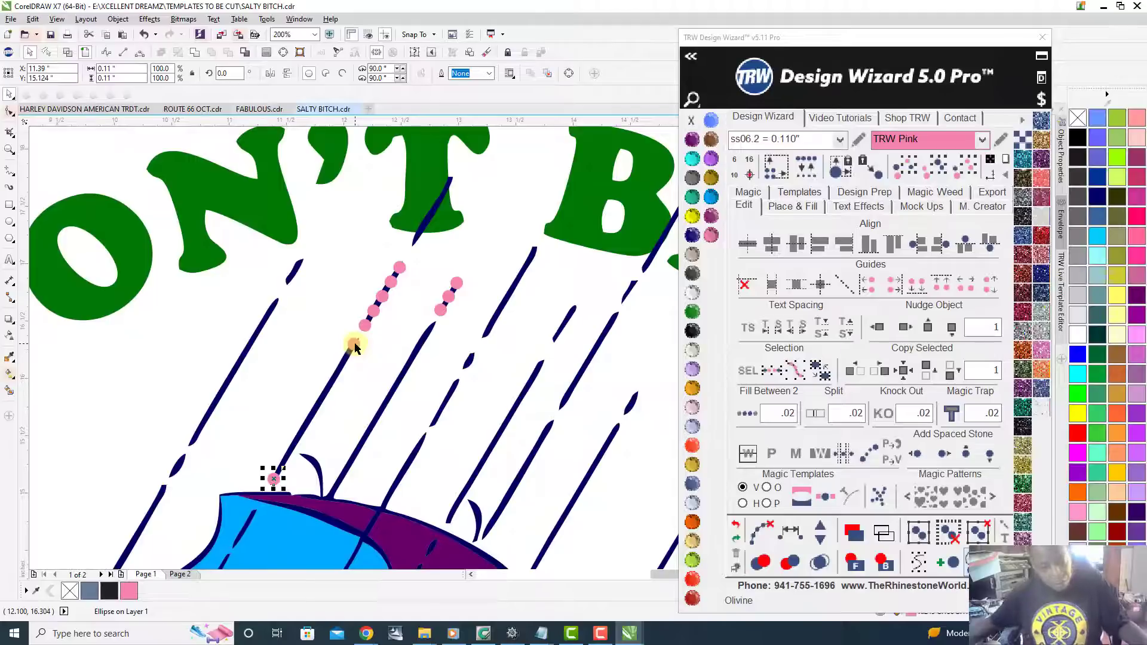
pyautogui.keyDown('shift'); pyautogui.click(354, 345); pyautogui.keyUp('shift')
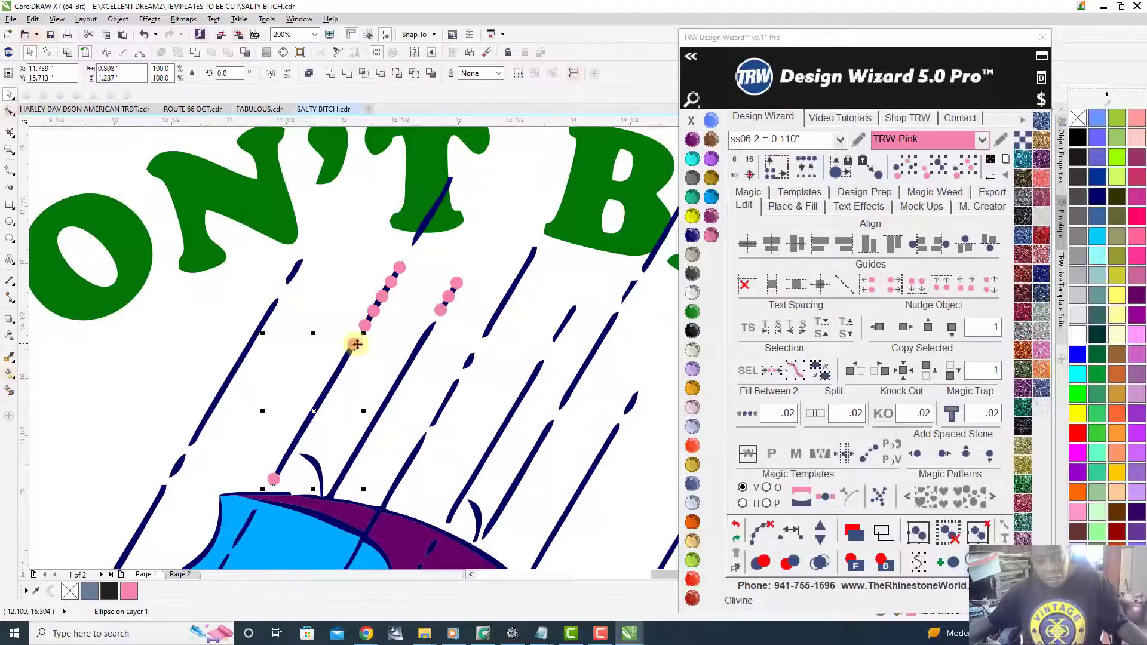
pyautogui.click(746, 414)
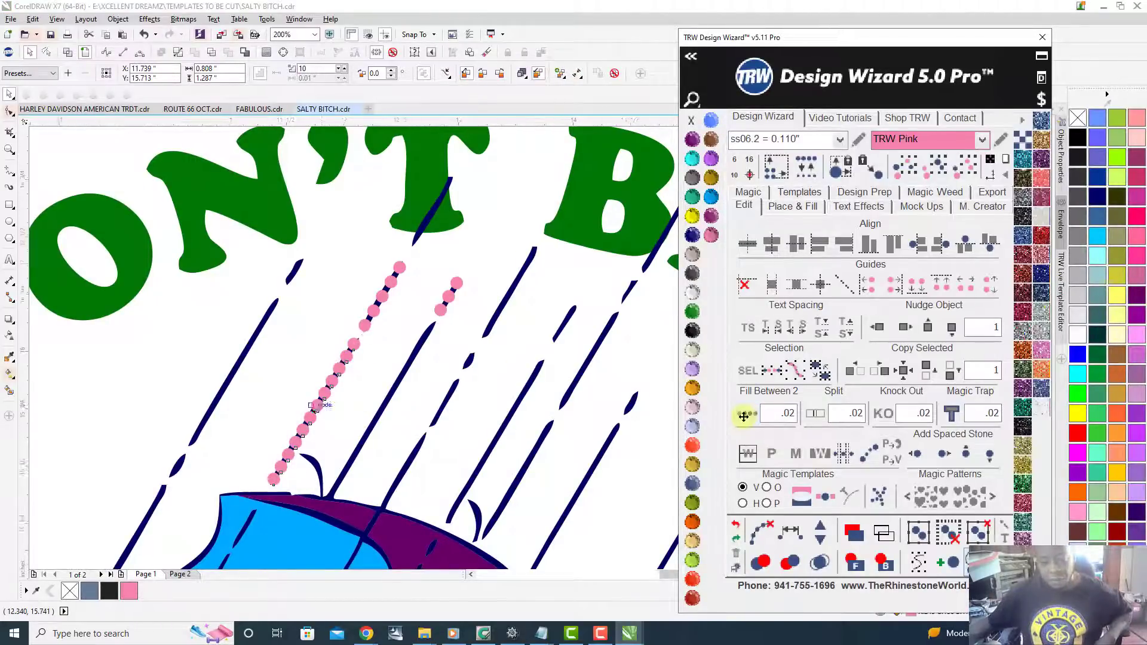
# - Reduce the long segment's fill by one stone and clear the path from the stones
pyautogui.scroll(2, 313, 407)
pyautogui.scroll(-1, 424, 321)
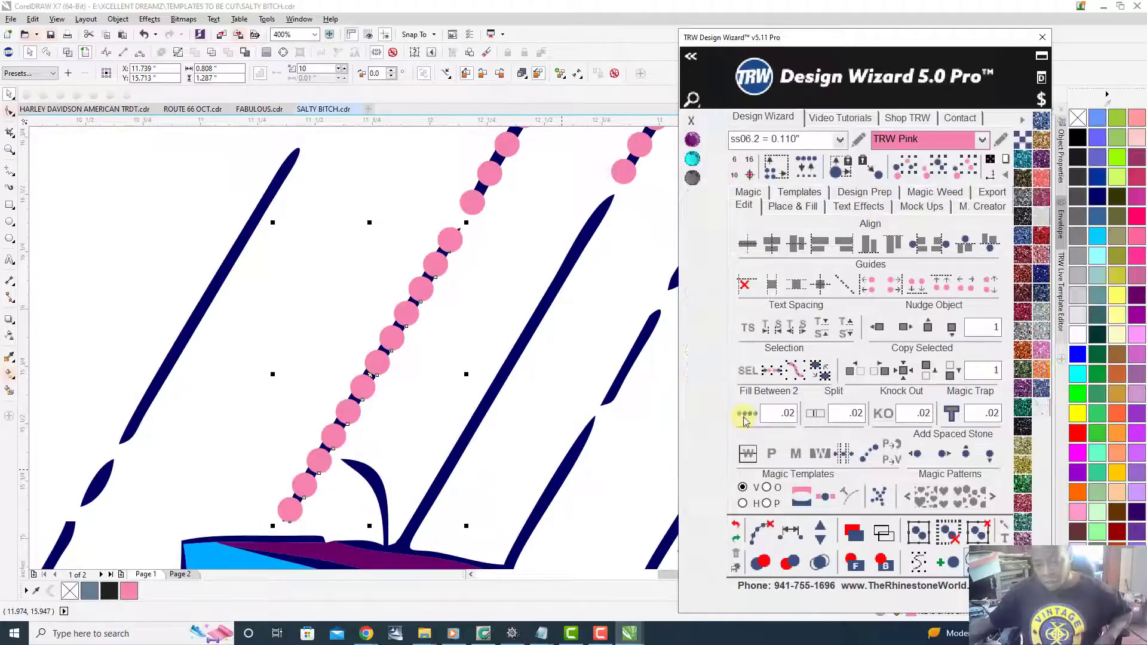
pyautogui.click(822, 539)
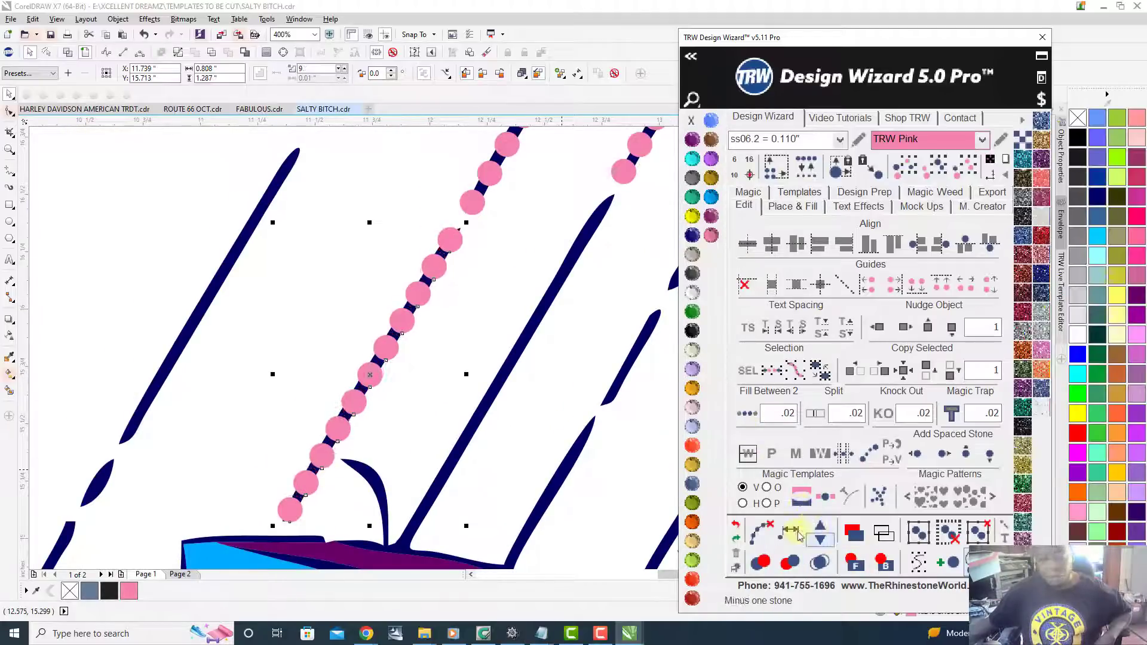
pyautogui.scroll(-1, 408, 402)
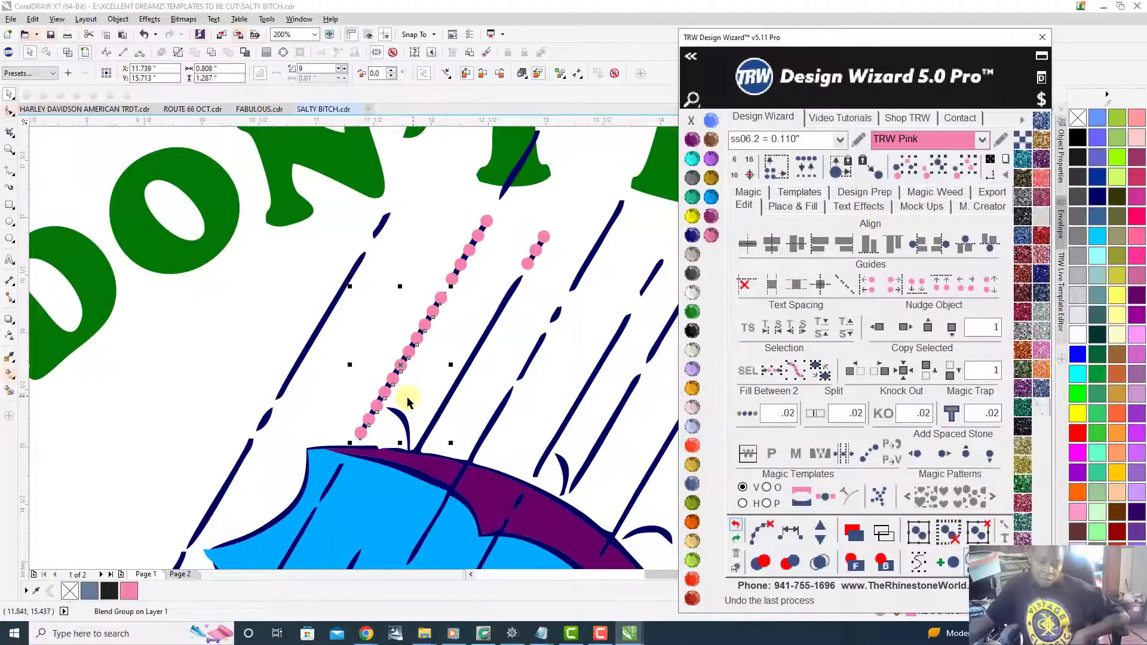
pyautogui.click(761, 531)
pyautogui.scroll(-1, 449, 357)
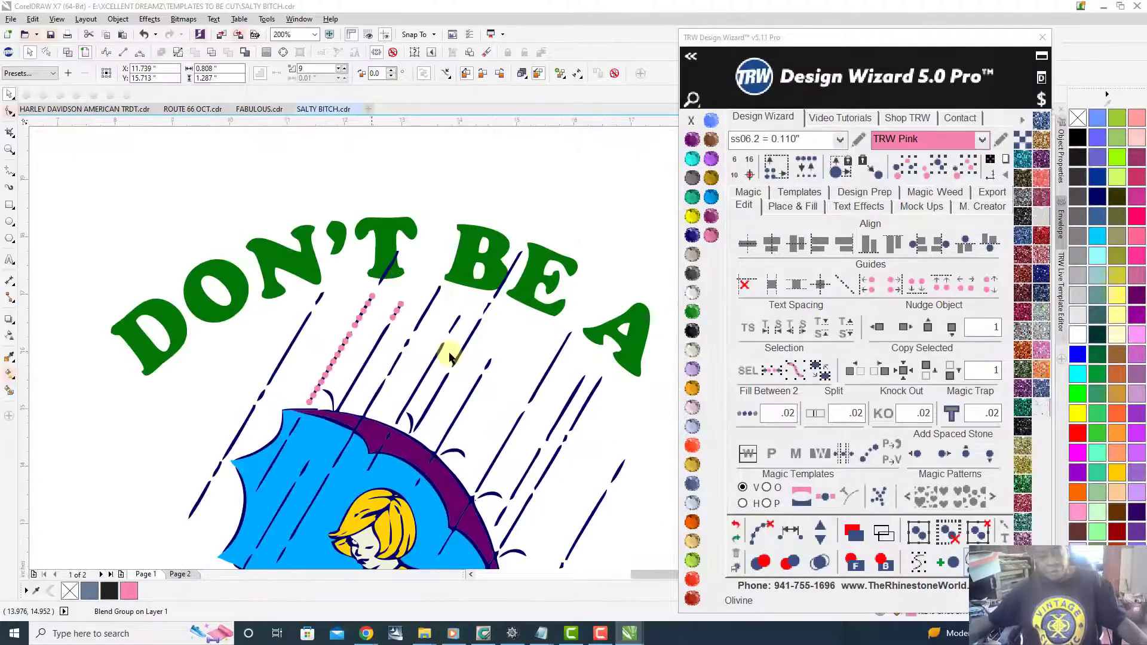
pyautogui.press('Escape')
# - Inspect the stone-filled rain line where it meets the umbrella, both up close and within the whole artwork
pyautogui.scroll(-2, 450, 357)
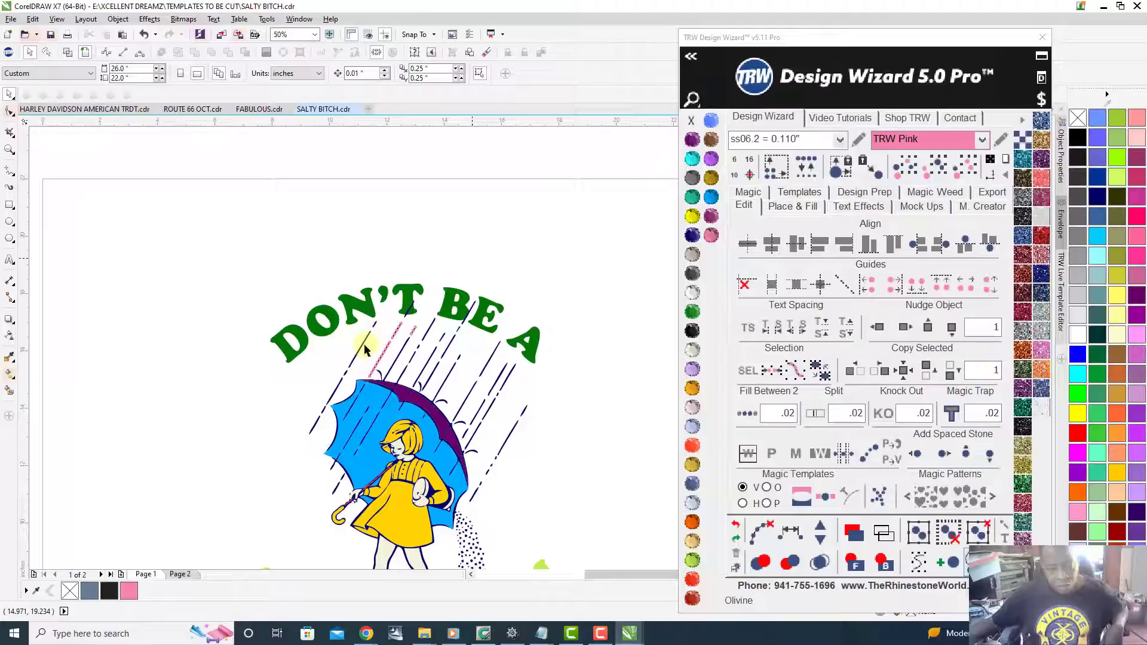
pyautogui.scroll(2, 364, 345)
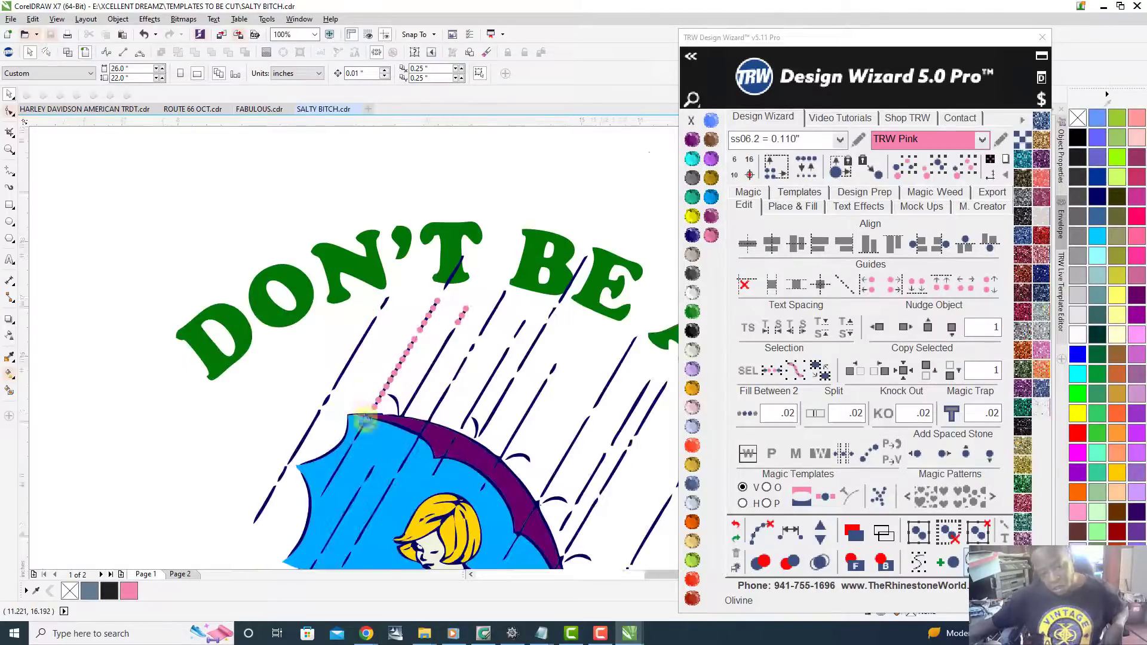
pyautogui.scroll(4, 365, 415)
pyautogui.scroll(-1, 351, 389)
pyautogui.scroll(-5, 350, 389)
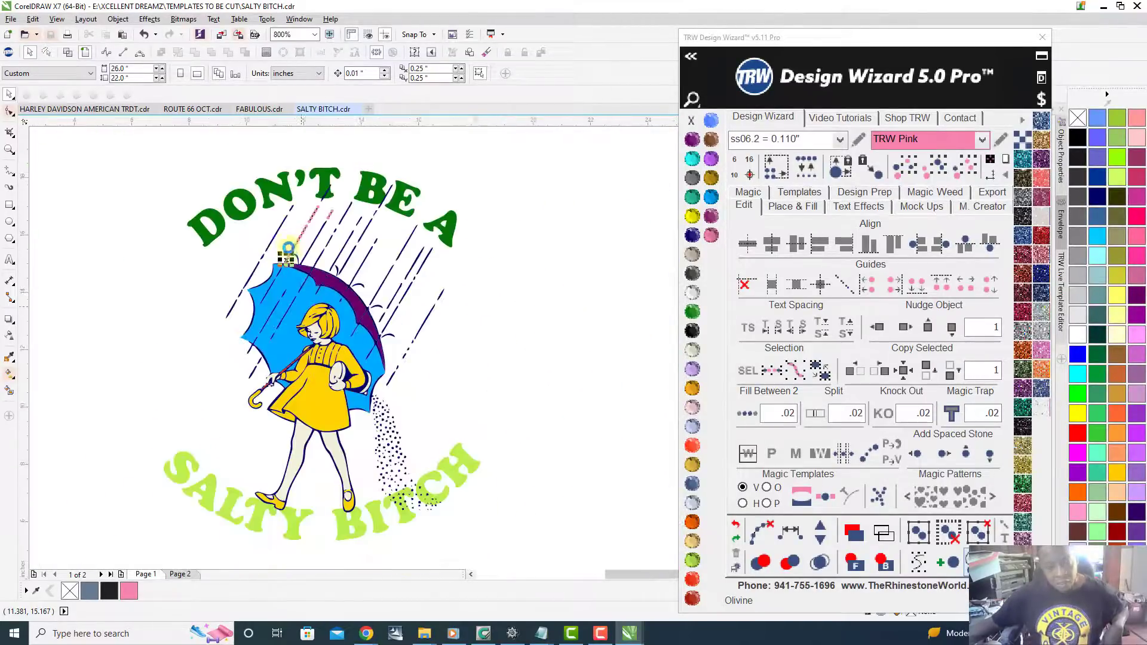
# - Place a 0.110" stone from the rain line onto a grain at the top of the salt stream beside the umbrella's lower edge
pyautogui.click(286, 241)
pyautogui.scroll(1, 287, 247)
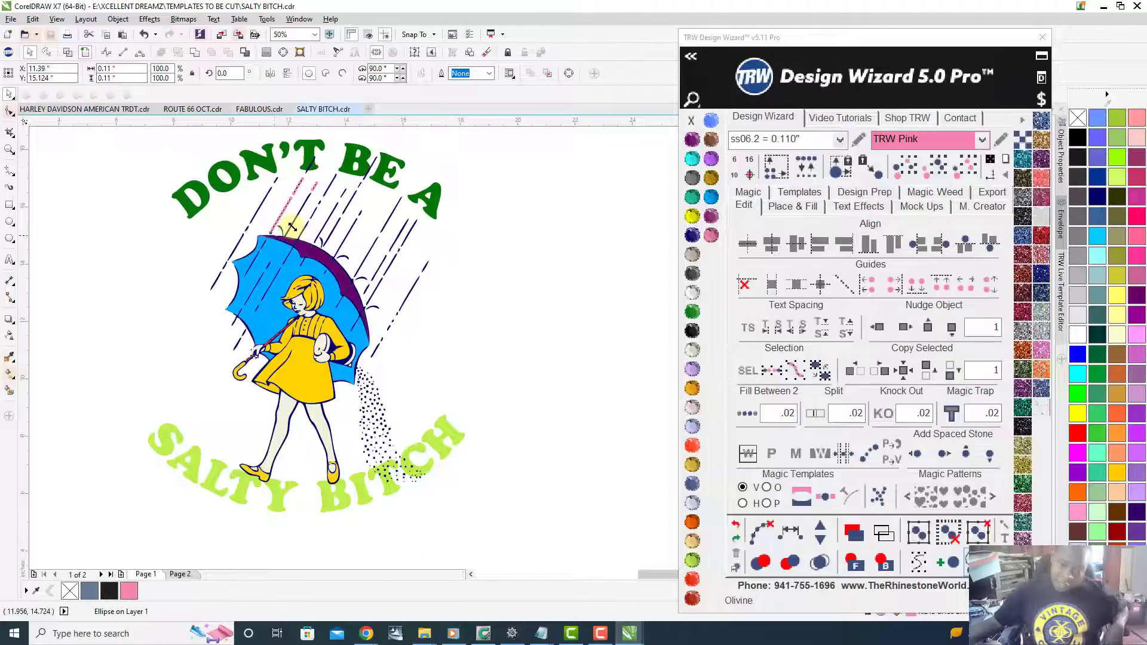
pyautogui.scroll(2, 292, 228)
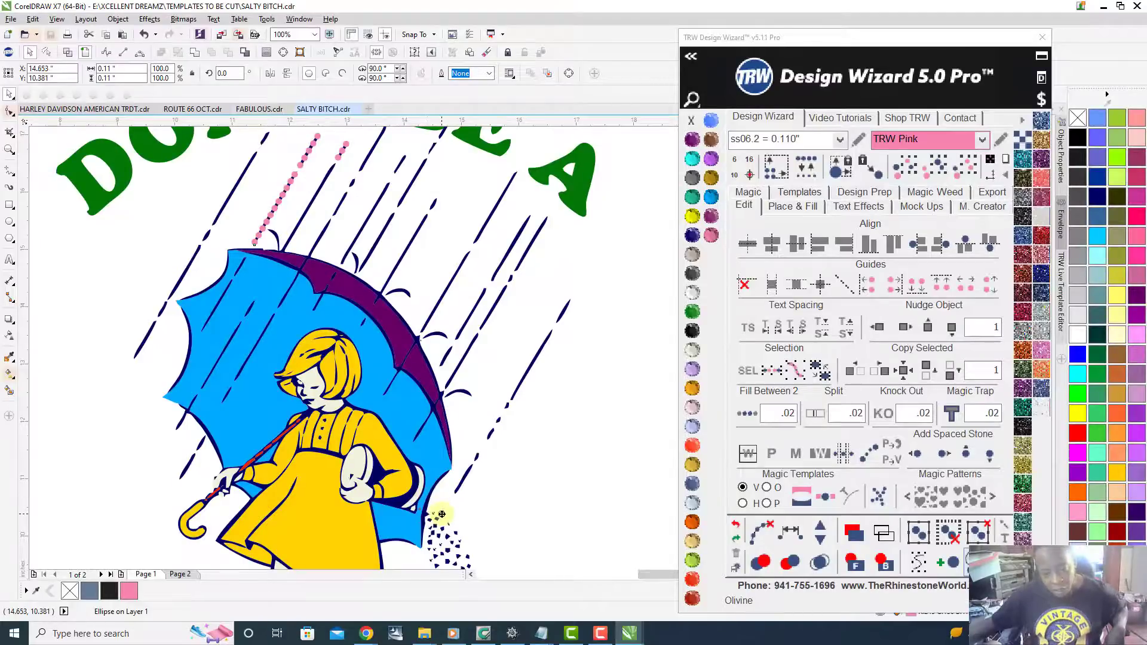
pyautogui.scroll(4, 429, 541)
pyautogui.scroll(-2, 430, 538)
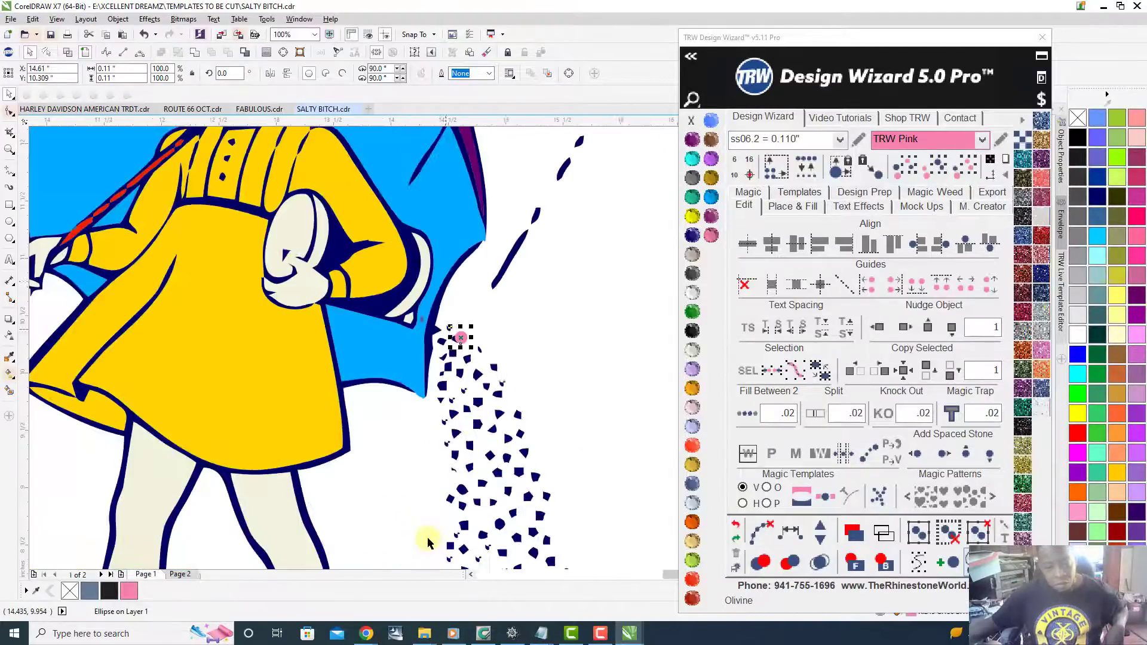
pyautogui.scroll(1, 448, 466)
pyautogui.scroll(6, 476, 317)
pyautogui.moveTo(476, 315); pyautogui.dragTo(448, 320)
pyautogui.scroll(-7, 448, 319)
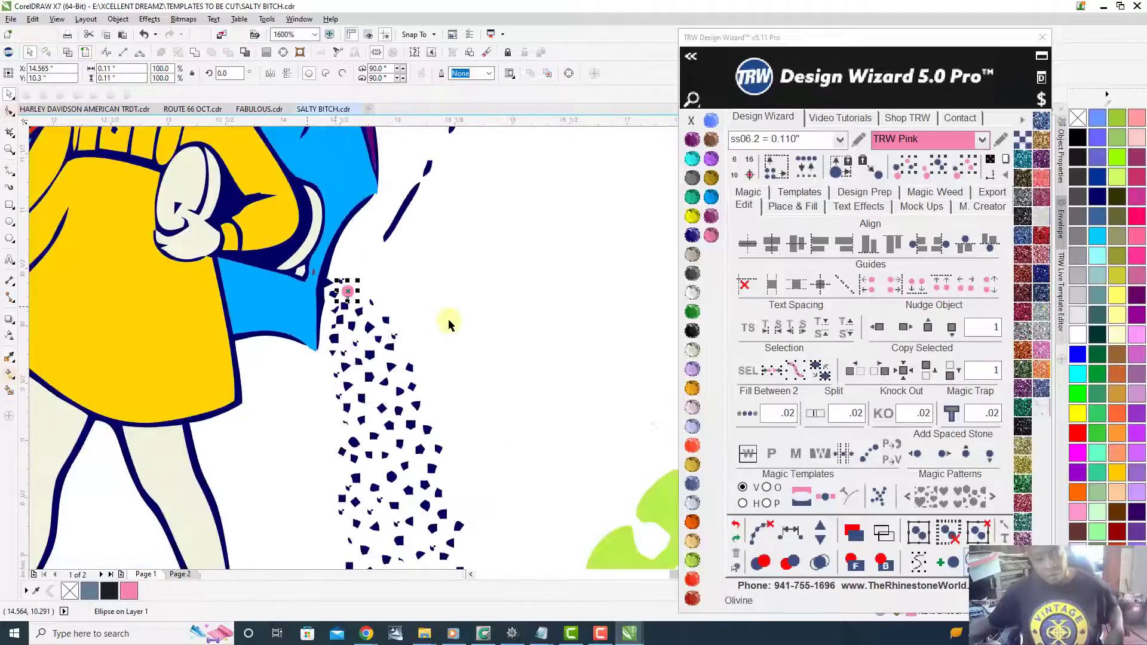
pyautogui.scroll(1, 378, 225)
pyautogui.scroll(1, 365, 205)
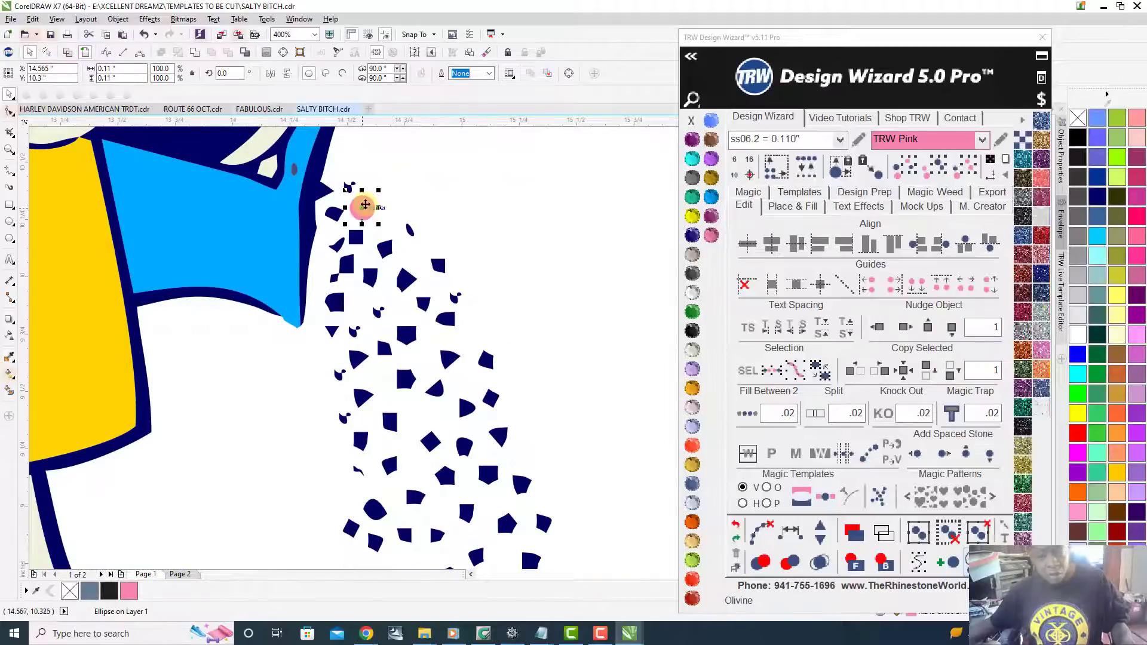
# - Copy the 0.110" stone onto individual grains down the uppermost part of the salt stream
pyautogui.moveTo(371, 202); pyautogui.dragTo(455, 542)
pyautogui.press('space')
pyautogui.press('space')
pyautogui.press('space')
pyautogui.press('space')
pyautogui.press('space')
pyautogui.press('space')
pyautogui.press('space')
pyautogui.scroll(-3, 455, 542)
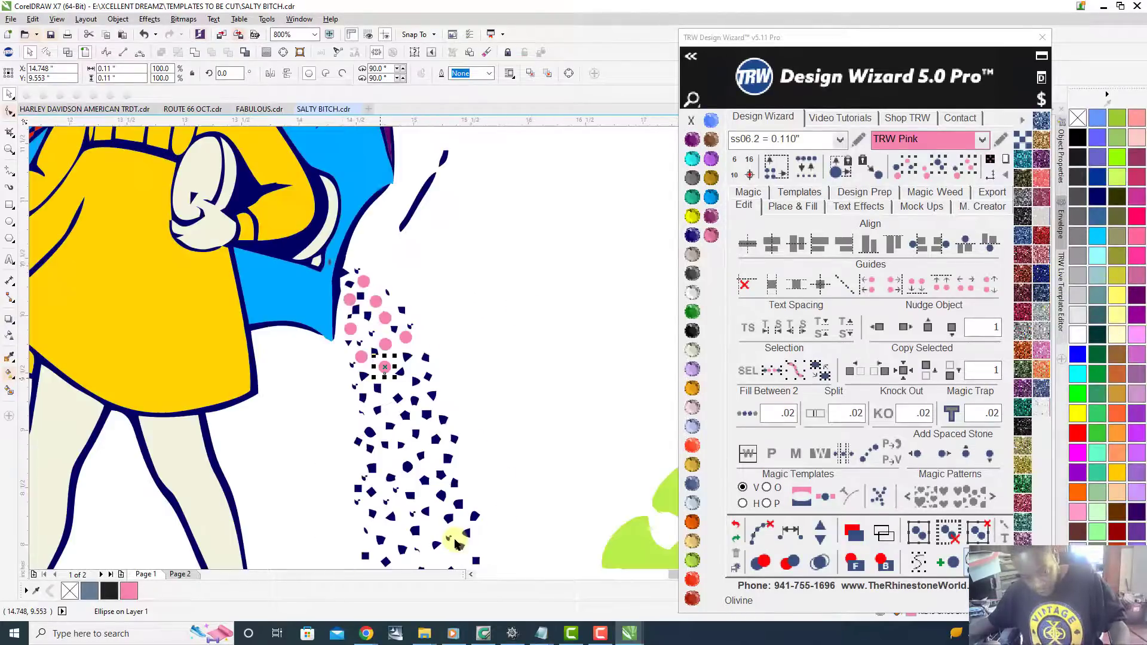
# - Copy stones onto scattered grains below the first group and along the outer edge of the salt stream's upper half
pyautogui.scroll(2, 410, 427)
pyautogui.moveTo(377, 310); pyautogui.dragTo(345, 437)
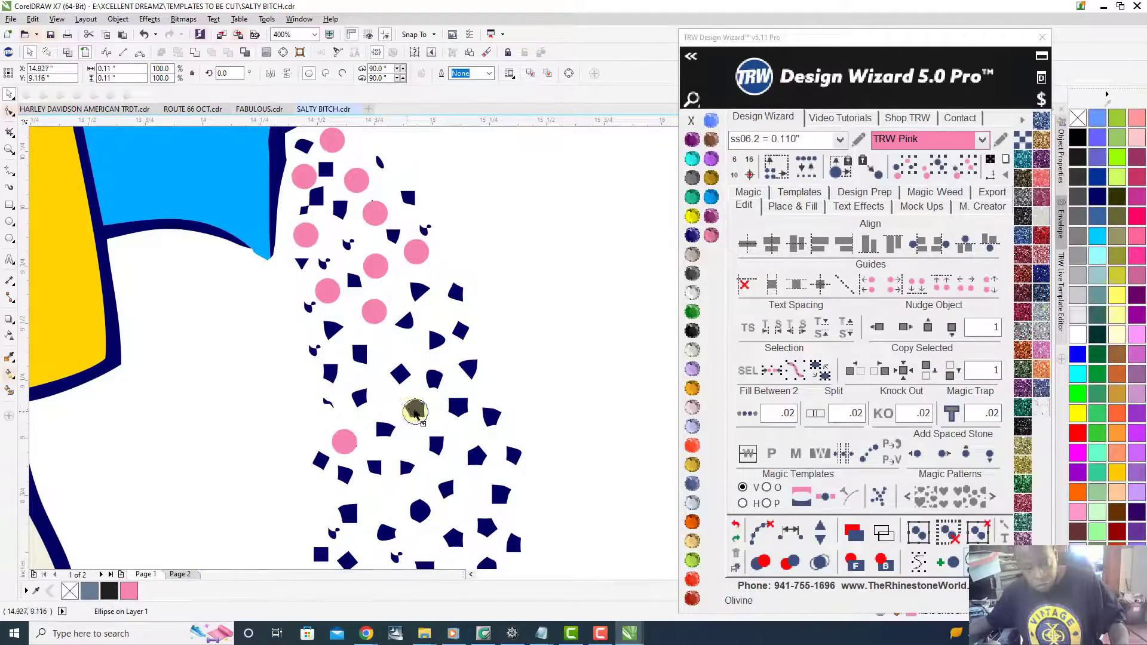
pyautogui.click(415, 411)
pyautogui.click(458, 407)
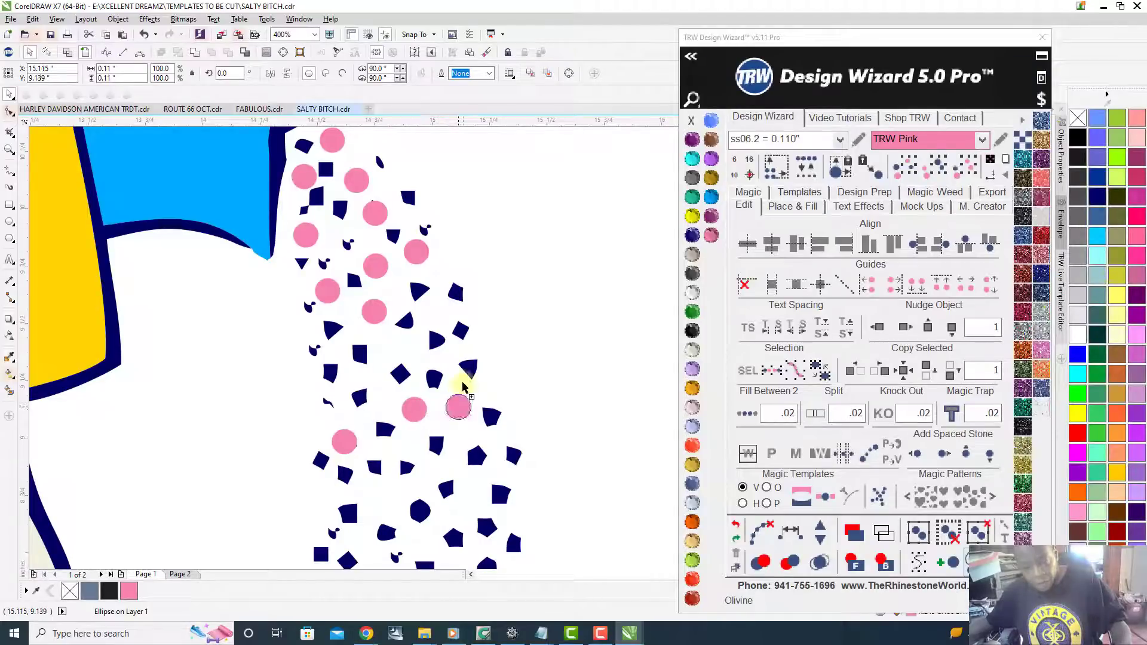
pyautogui.click(467, 364)
pyautogui.click(418, 293)
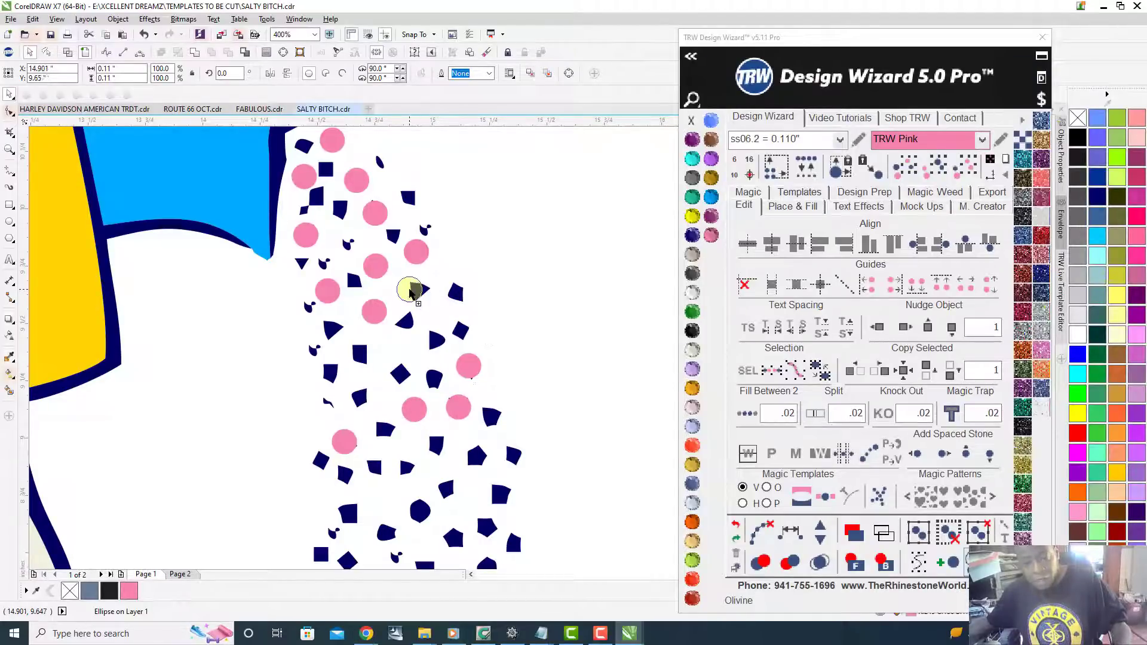
pyautogui.moveTo(417, 293); pyautogui.dragTo(404, 200)
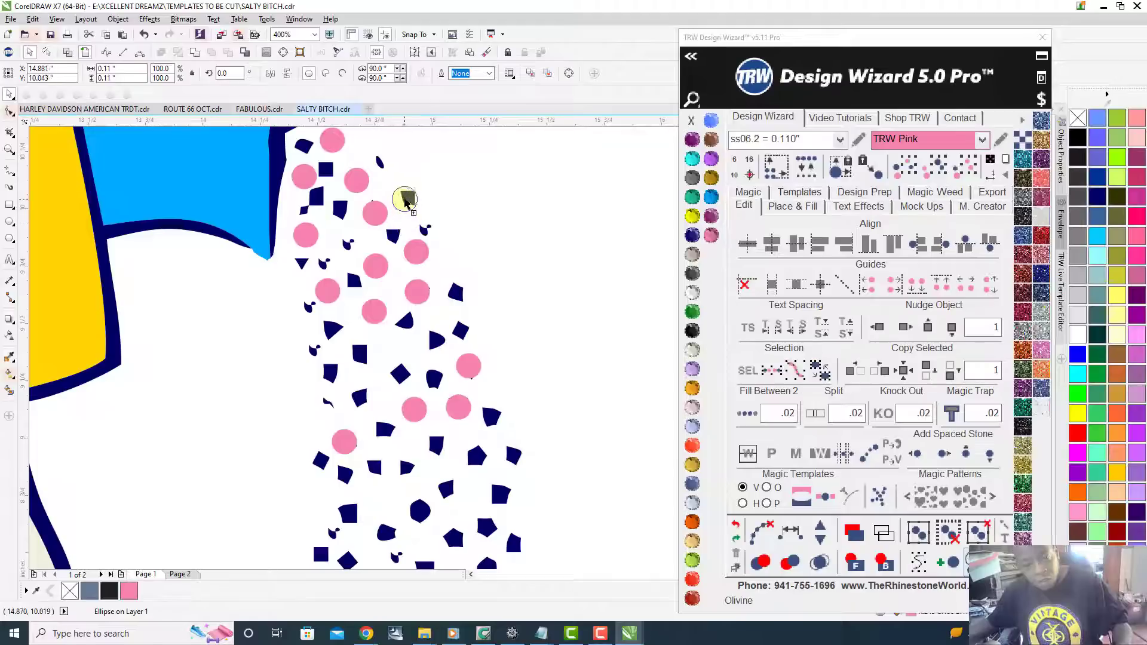
pyautogui.click(404, 201)
# - Add stone copies to the larger uncovered grains between the stones already placed and just below them
pyautogui.click(338, 210)
pyautogui.click(385, 430)
pyautogui.moveTo(398, 472); pyautogui.dragTo(420, 513)
pyautogui.click(420, 512)
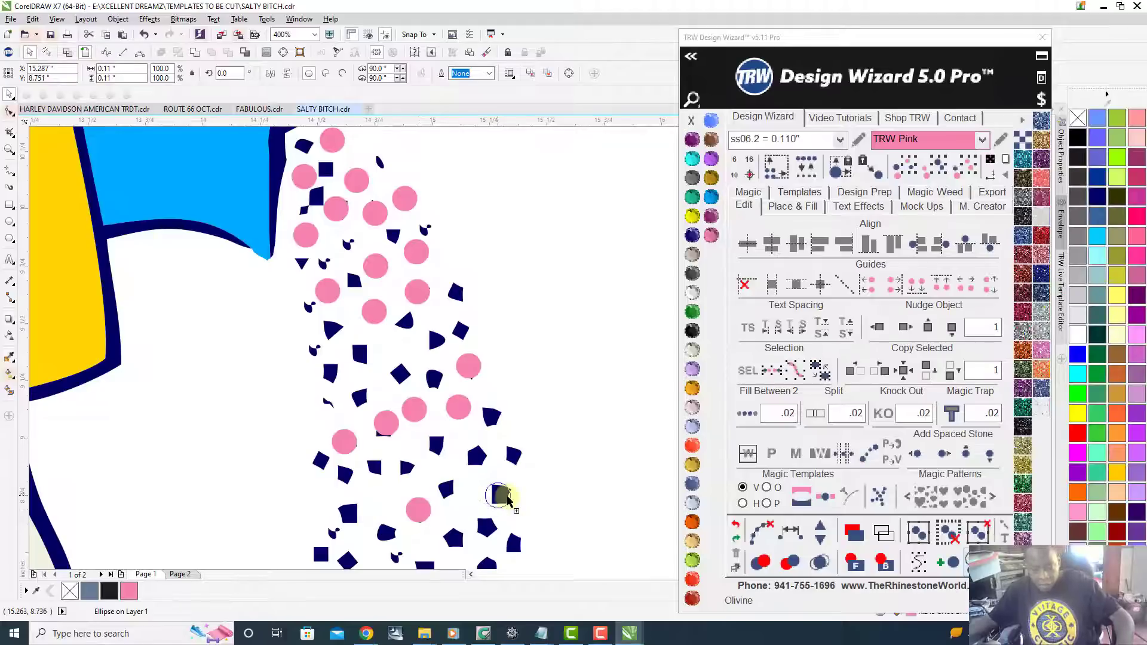
pyautogui.click(501, 496)
pyautogui.click(490, 417)
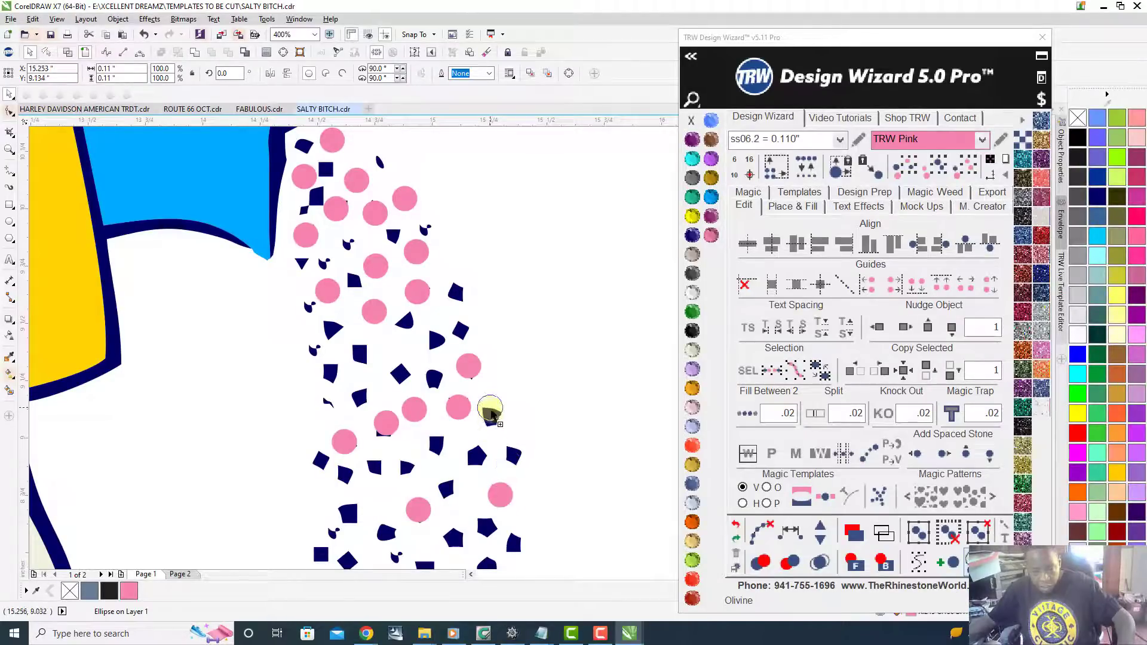
pyautogui.click(433, 446)
pyautogui.click(400, 373)
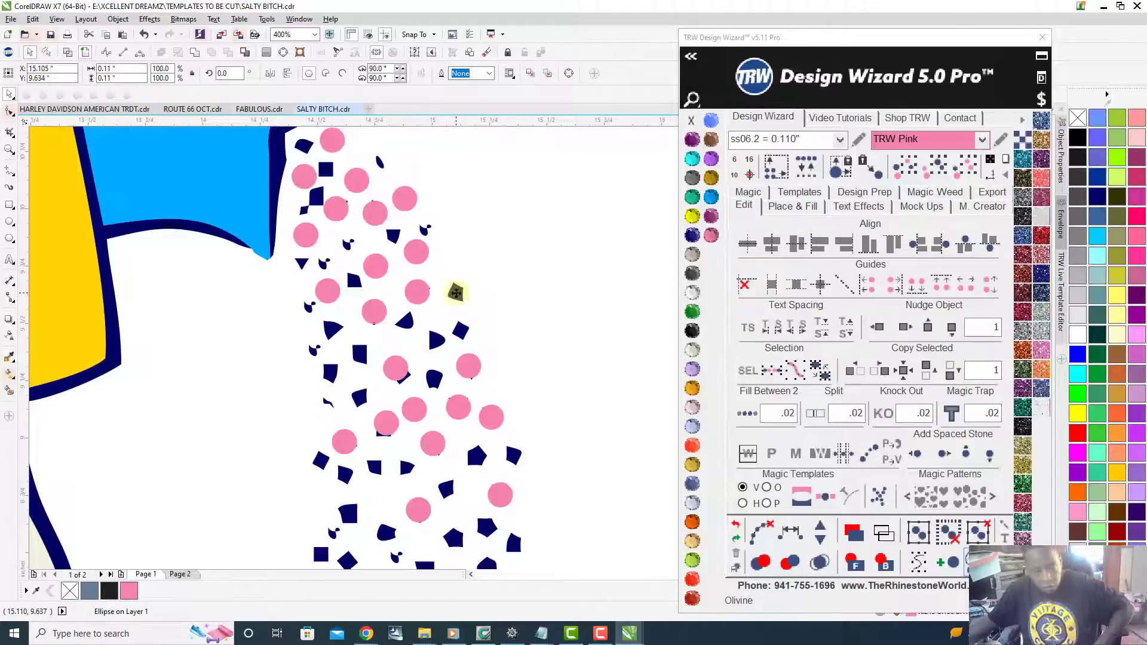
# - Center the misaligned stone over its square grain and copy stones onto the surrounding large grains
pyautogui.scroll(2, 456, 293)
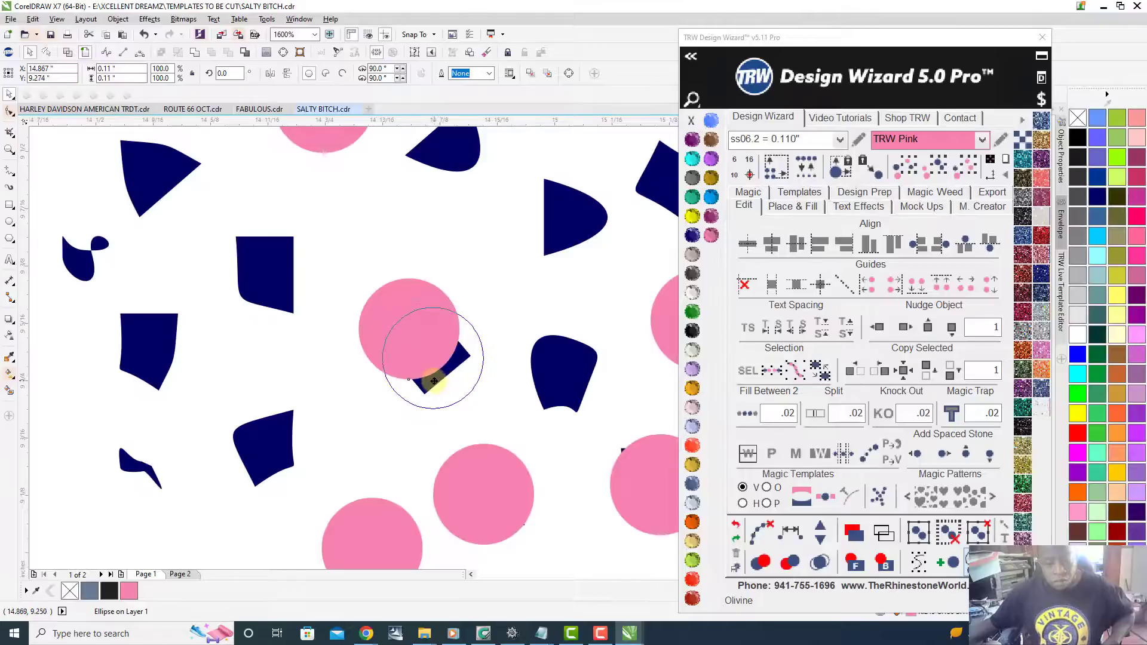
pyautogui.click(434, 381)
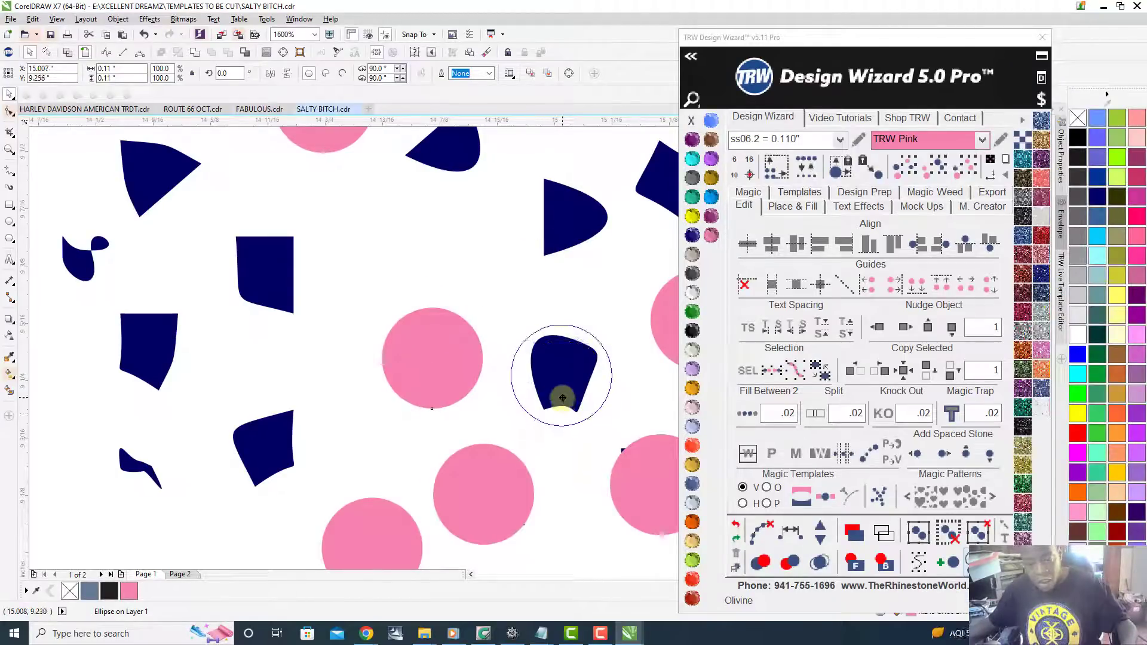
pyautogui.click(562, 398)
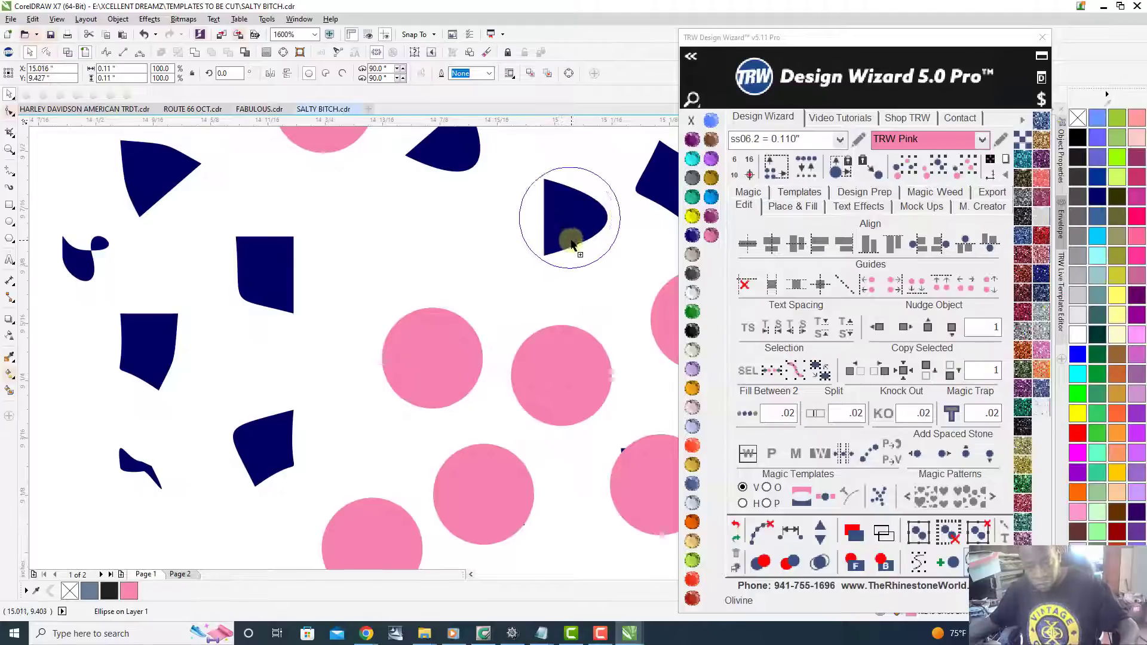
pyautogui.click(572, 245)
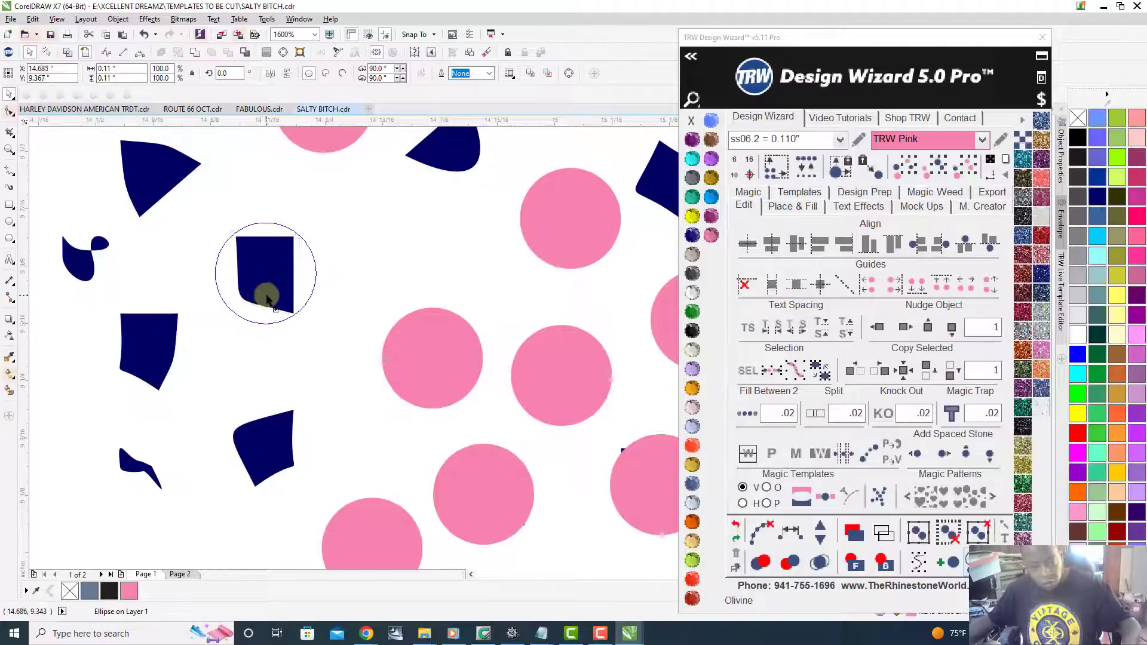
pyautogui.click(263, 295)
pyautogui.click(271, 468)
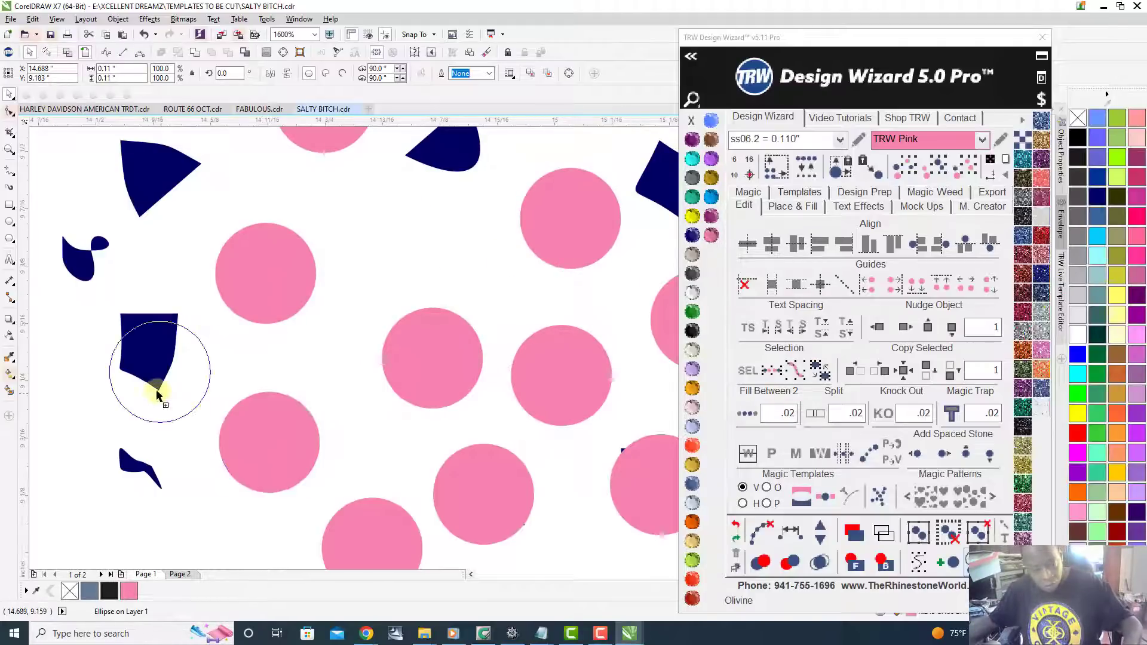
pyautogui.click(153, 372)
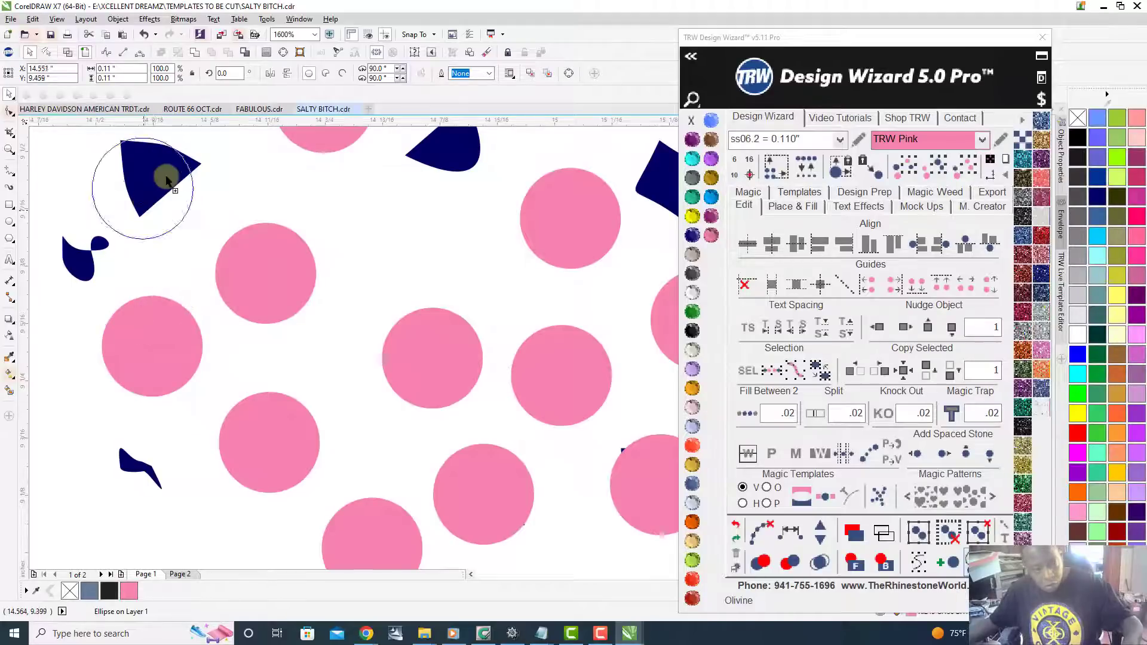
pyautogui.scroll(-8, 156, 194)
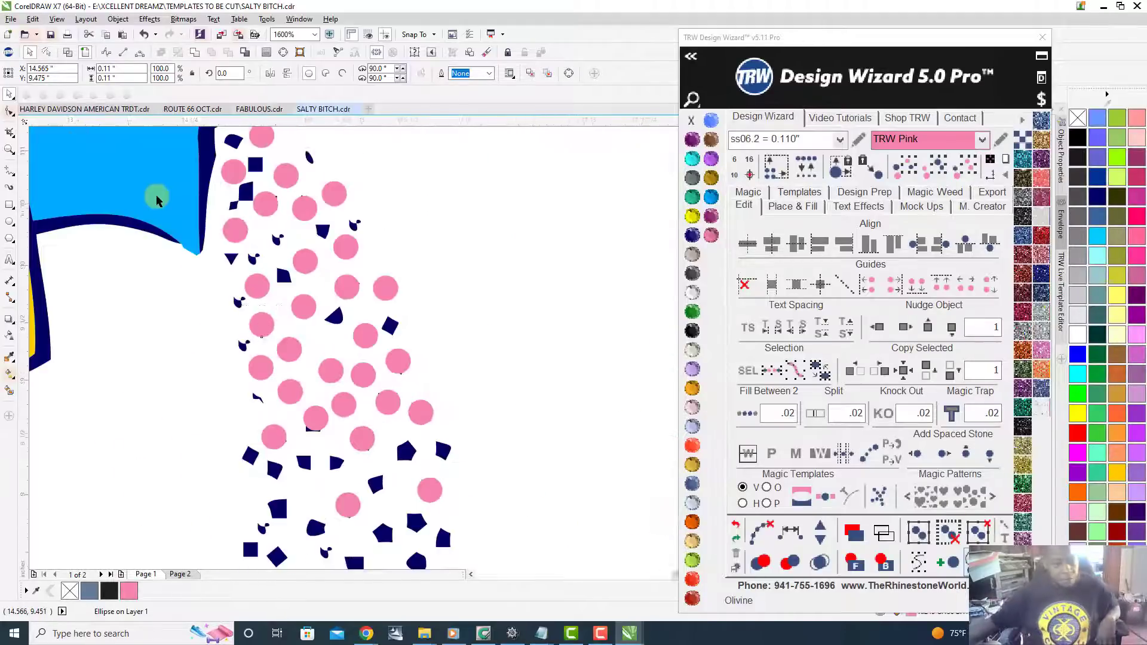
# - Copy stones onto grains across the center of the salt stream's lower half, above the lower lettering
pyautogui.scroll(-3, 343, 399)
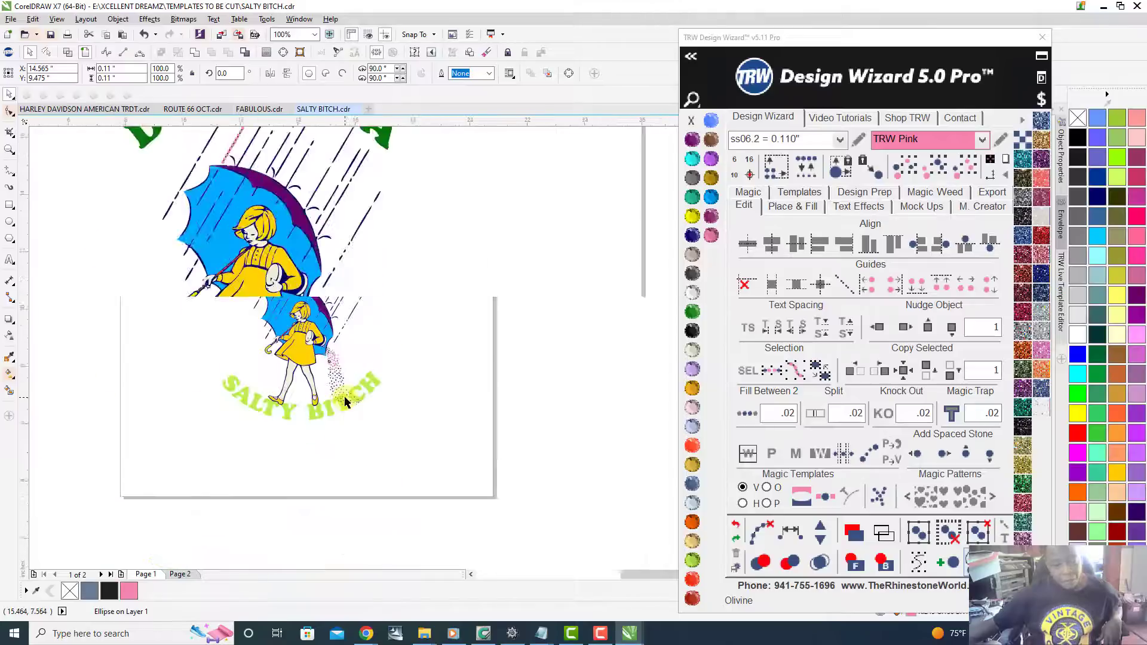
pyautogui.scroll(4, 344, 400)
pyautogui.scroll(2, 345, 400)
pyautogui.scroll(2, 333, 333)
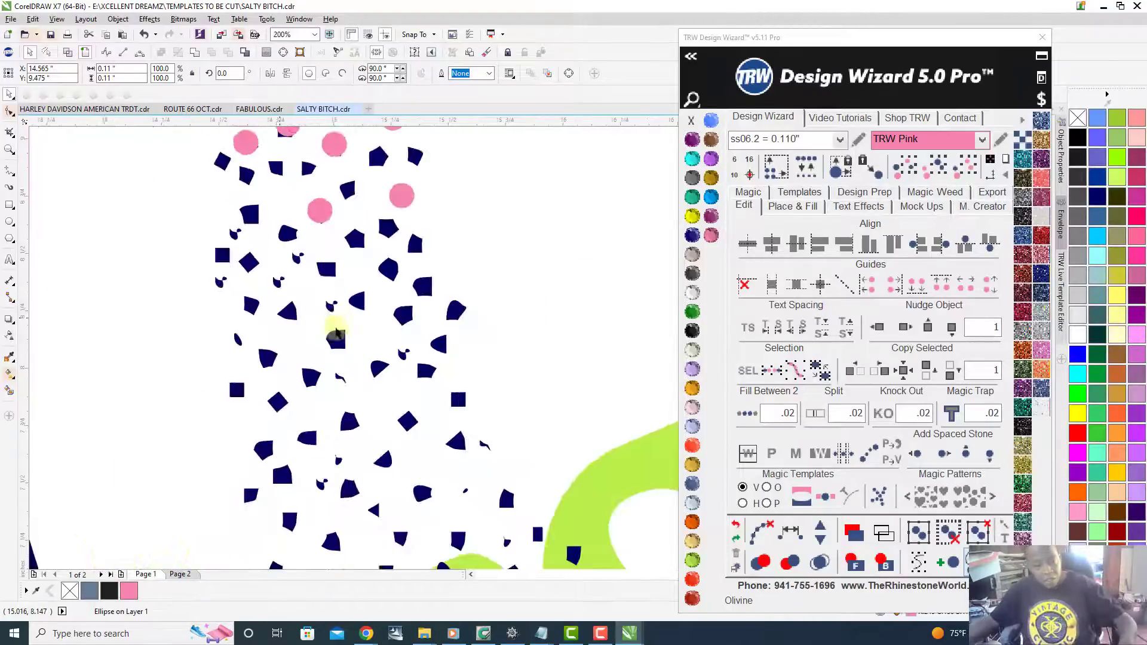
pyautogui.moveTo(287, 233); pyautogui.dragTo(376, 371)
pyautogui.press('space')
pyautogui.press('space')
pyautogui.press('space')
pyautogui.press('space')
pyautogui.press('space')
pyautogui.press('space')
pyautogui.press('space')
pyautogui.press('space')
pyautogui.press('space')
pyautogui.press('space')
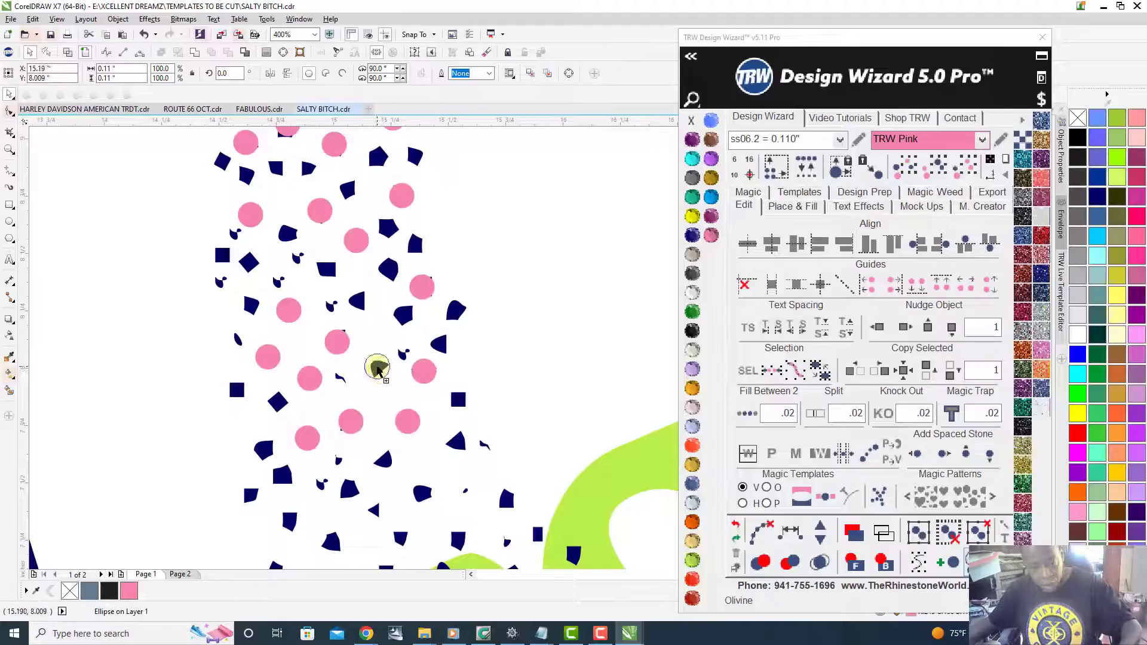
pyautogui.press('space')
# - Cover more of the lower half's grains with stone copies, working up the stream's outer side
pyautogui.moveTo(378, 371); pyautogui.dragTo(400, 313)
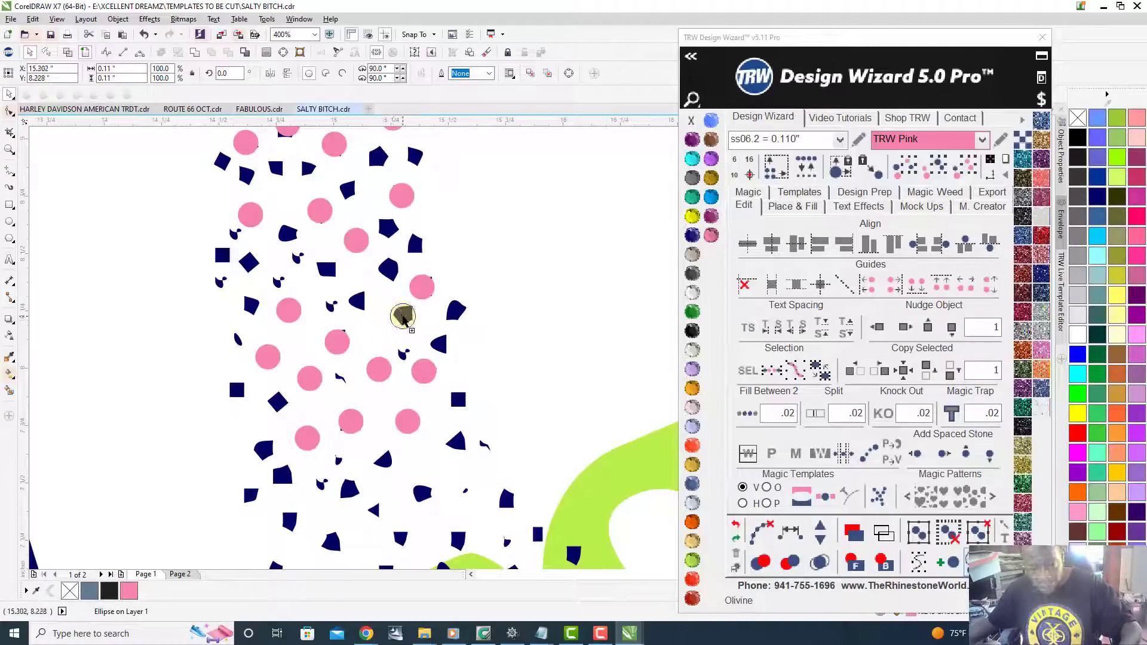
pyautogui.press('space')
pyautogui.moveTo(403, 317); pyautogui.dragTo(409, 153)
pyautogui.press('space')
pyautogui.press('space')
pyautogui.press('space')
pyautogui.press('space')
pyautogui.press('space')
pyautogui.press('space')
pyautogui.press('space')
# - Fill the remaining larger gaps in the lower half with stone copies, including the grains on the side nearest the girl's legs
pyautogui.moveTo(415, 157); pyautogui.dragTo(239, 309)
pyautogui.press('space')
pyautogui.press('space')
pyautogui.press('space')
pyautogui.press('space')
pyautogui.press('space')
pyautogui.press('space')
pyautogui.press('space')
pyautogui.press('space')
pyautogui.press('space')
pyautogui.press('space')
pyautogui.scroll(4, 250, 305)
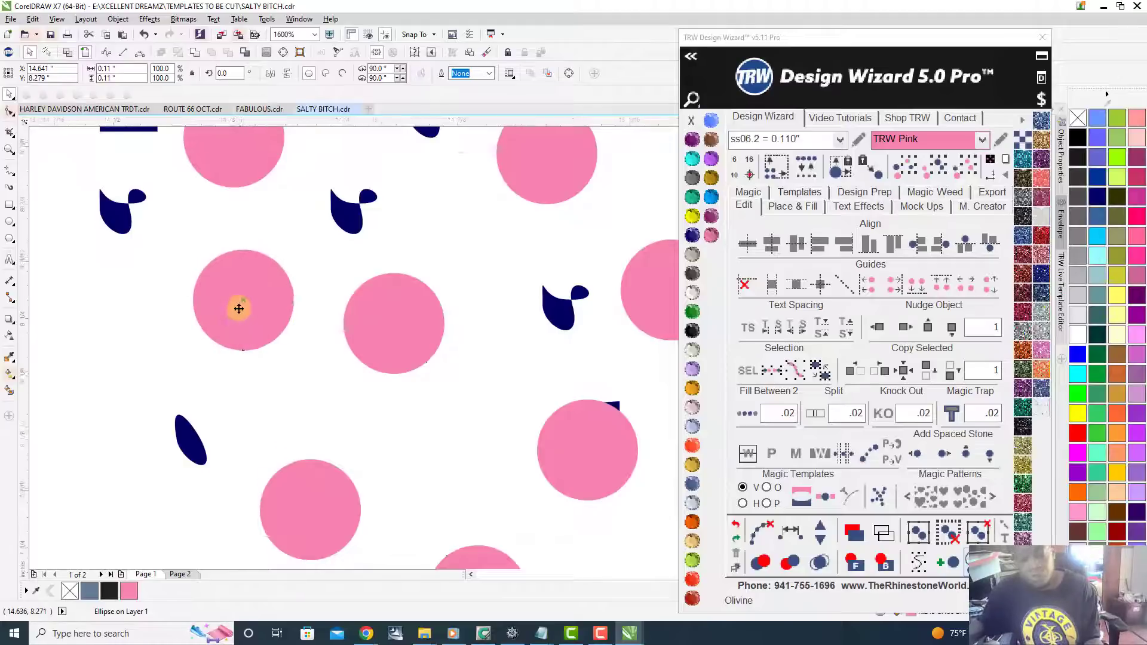
pyautogui.scroll(-4, 239, 309)
# - Copy stones onto the lowest salt grains just above the curved lower lettering
pyautogui.moveTo(239, 309); pyautogui.dragTo(450, 543)
pyautogui.press('space')
pyautogui.press('space')
pyautogui.press('space')
pyautogui.moveTo(450, 543); pyautogui.dragTo(500, 505)
pyautogui.scroll(2, 500, 505)
pyautogui.scroll(-2, 507, 442)
pyautogui.moveTo(506, 442); pyautogui.dragTo(327, 486)
pyautogui.click(285, 463)
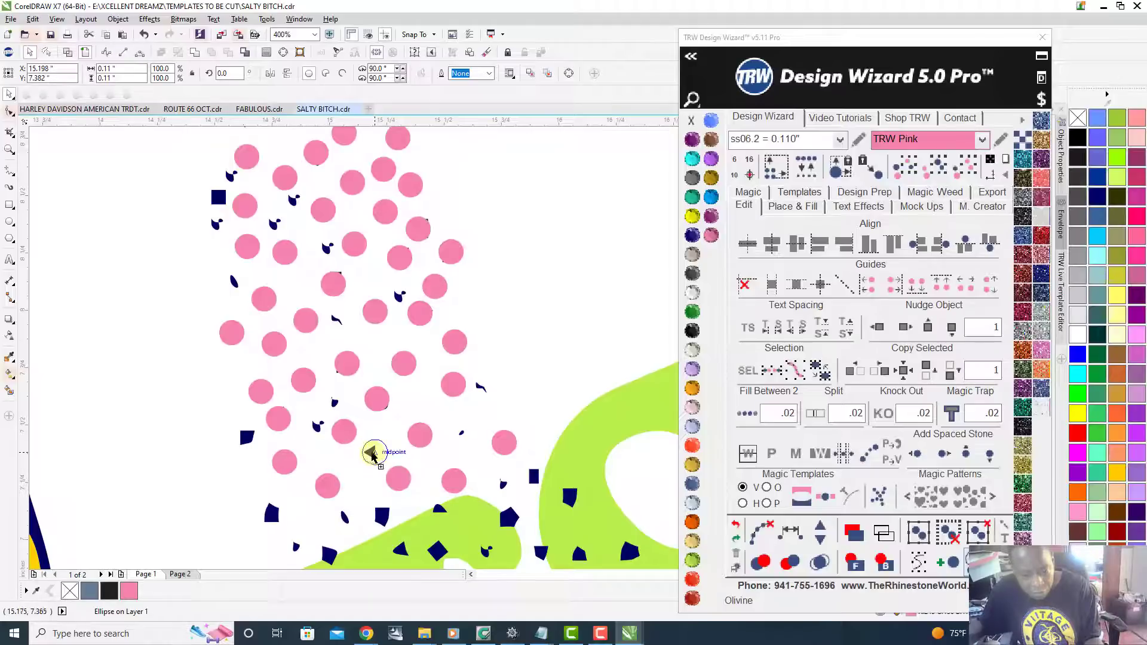
# - Place a stone copy on the small triangular grain among the lowest stones and adjust its position
pyautogui.moveTo(370, 452); pyautogui.dragTo(350, 472)
pyautogui.scroll(3, 371, 453)
pyautogui.scroll(-2, 422, 461)
pyautogui.press('space')
pyautogui.scroll(-2, 351, 471)
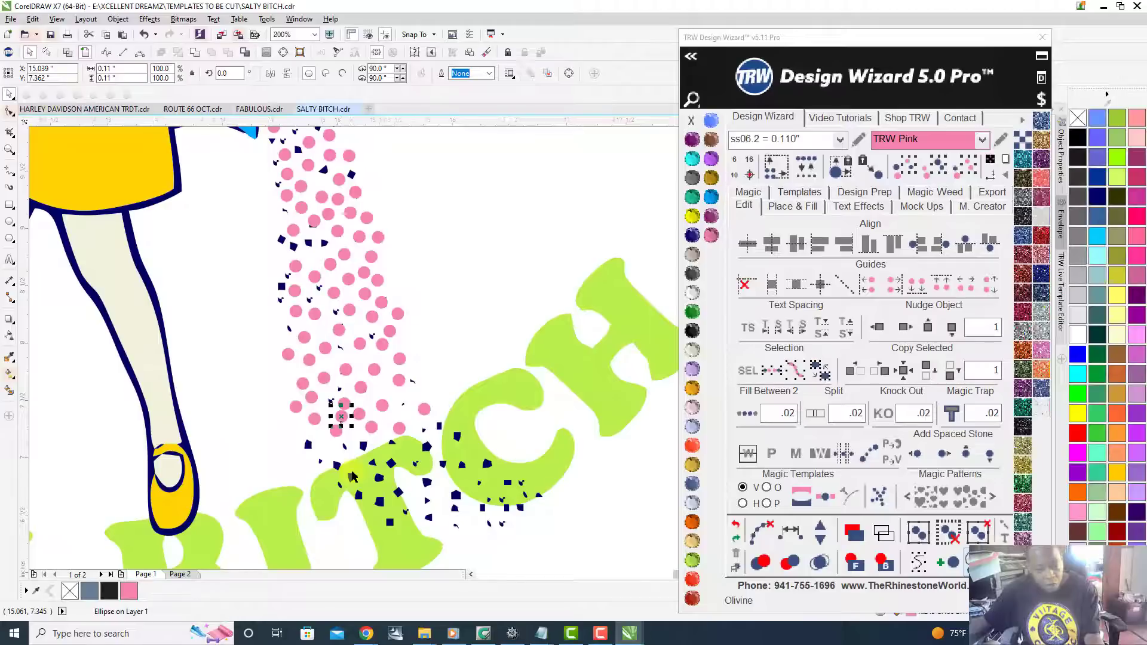
# - Try a stone copy on the salt grain that overlaps the top of the letter T in the lower lettering
pyautogui.scroll(1, 351, 476)
pyautogui.moveTo(329, 373); pyautogui.dragTo(323, 472)
pyautogui.scroll(-3, 323, 472)
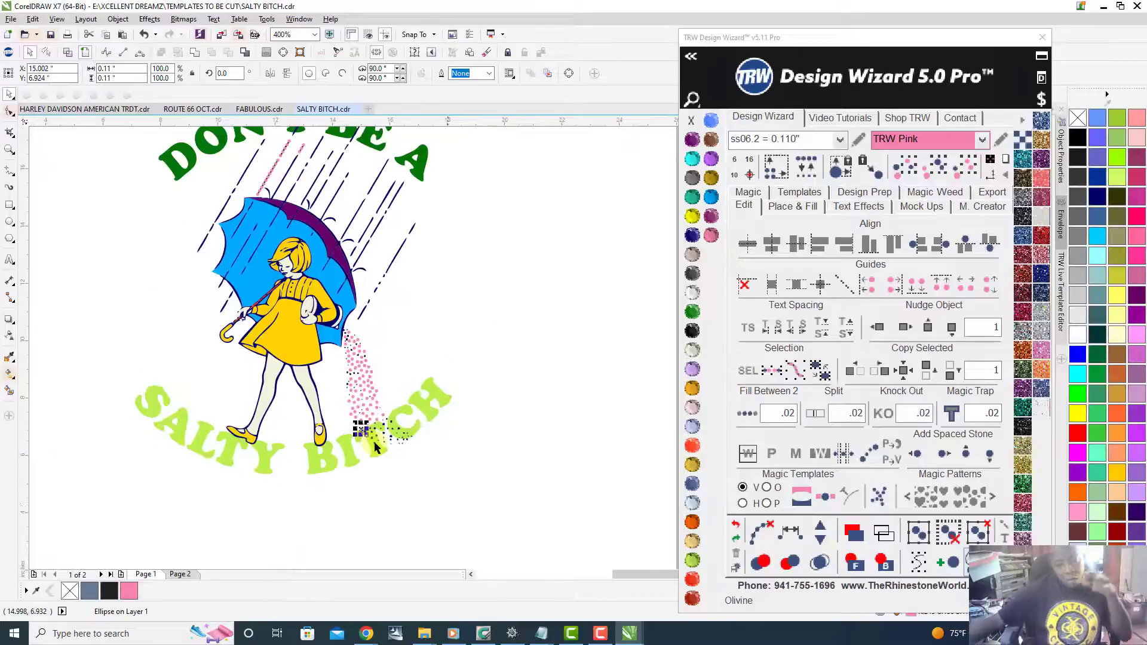
pyautogui.scroll(2, 375, 444)
pyautogui.scroll(2, 374, 445)
pyautogui.scroll(3, 375, 445)
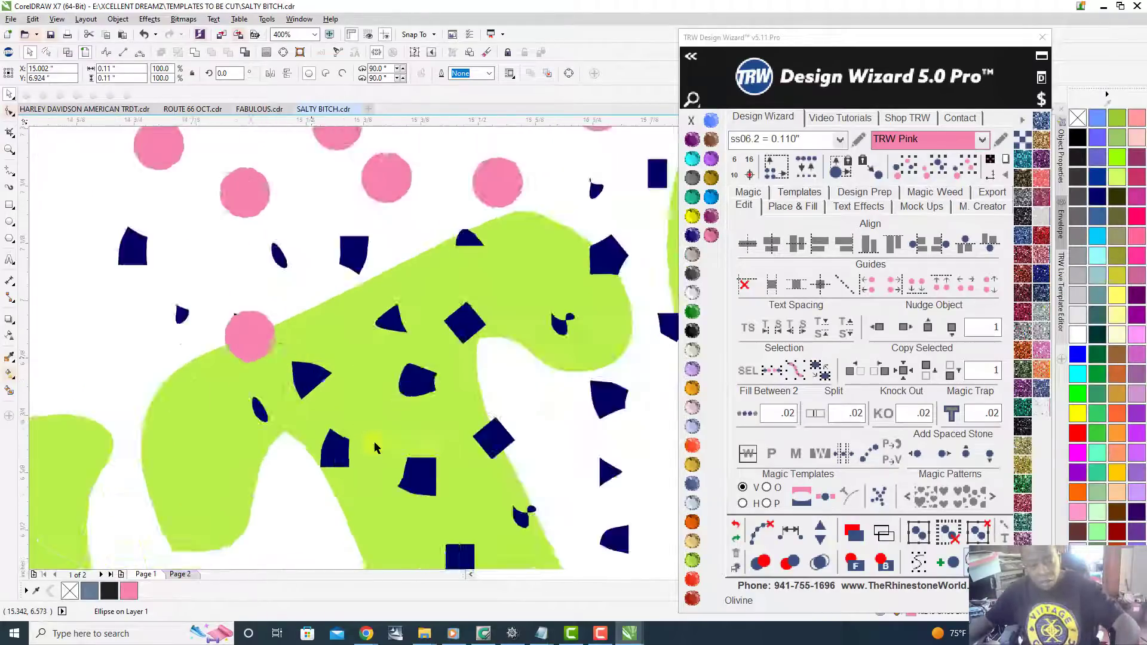
pyautogui.scroll(-3, 375, 445)
pyautogui.scroll(-4, 376, 447)
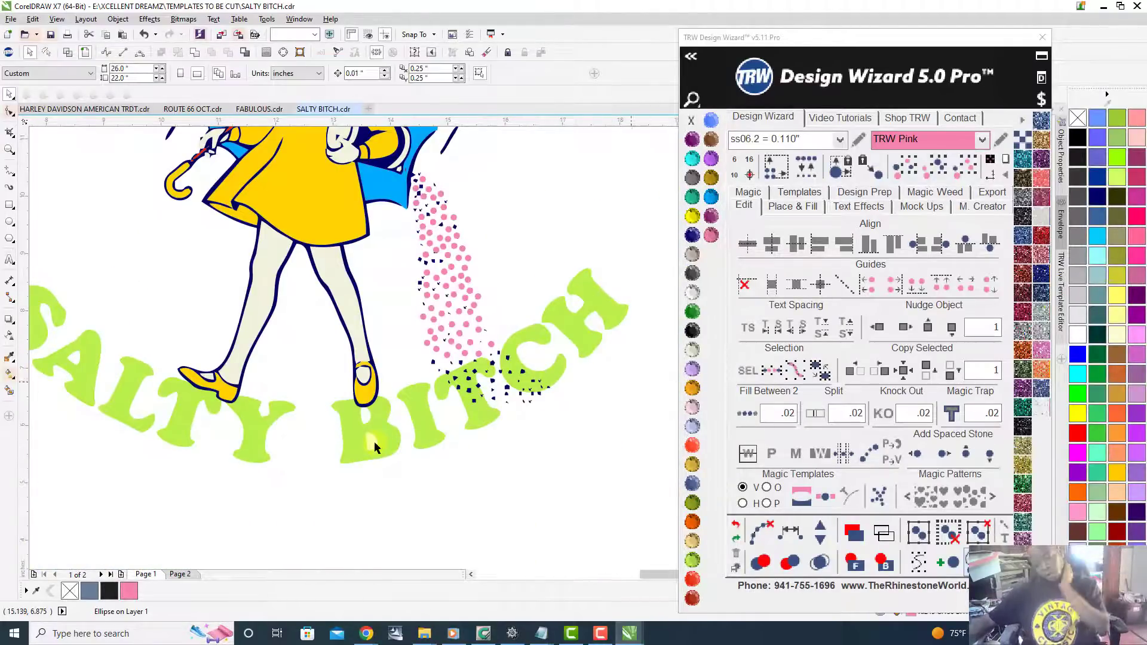
# - Examine the stone-covered salt stream within the whole artwork and the grains overlapping the lower lettering up close
pyautogui.scroll(-2, 374, 445)
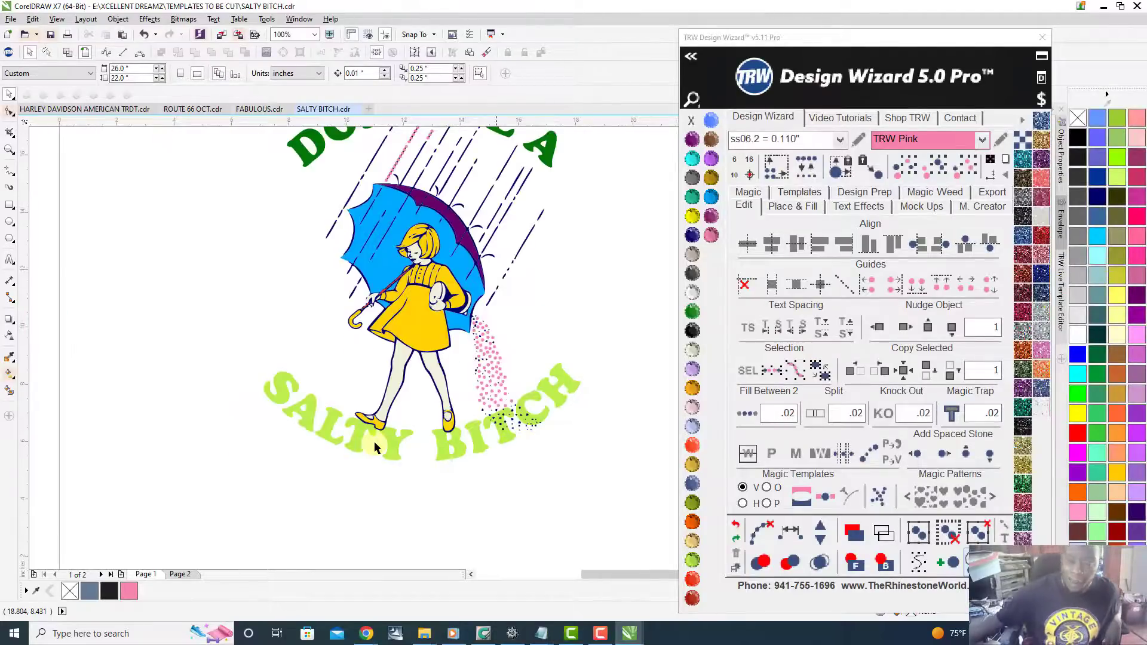
pyautogui.scroll(1, 374, 445)
pyautogui.scroll(-1, 374, 445)
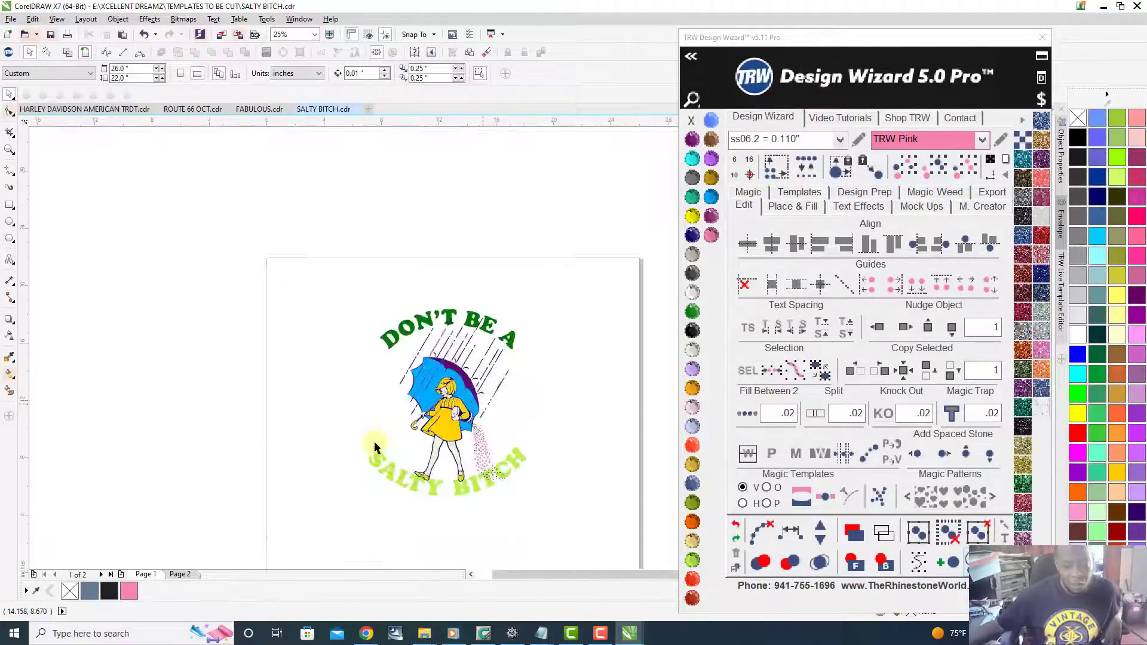
pyautogui.scroll(3, 374, 446)
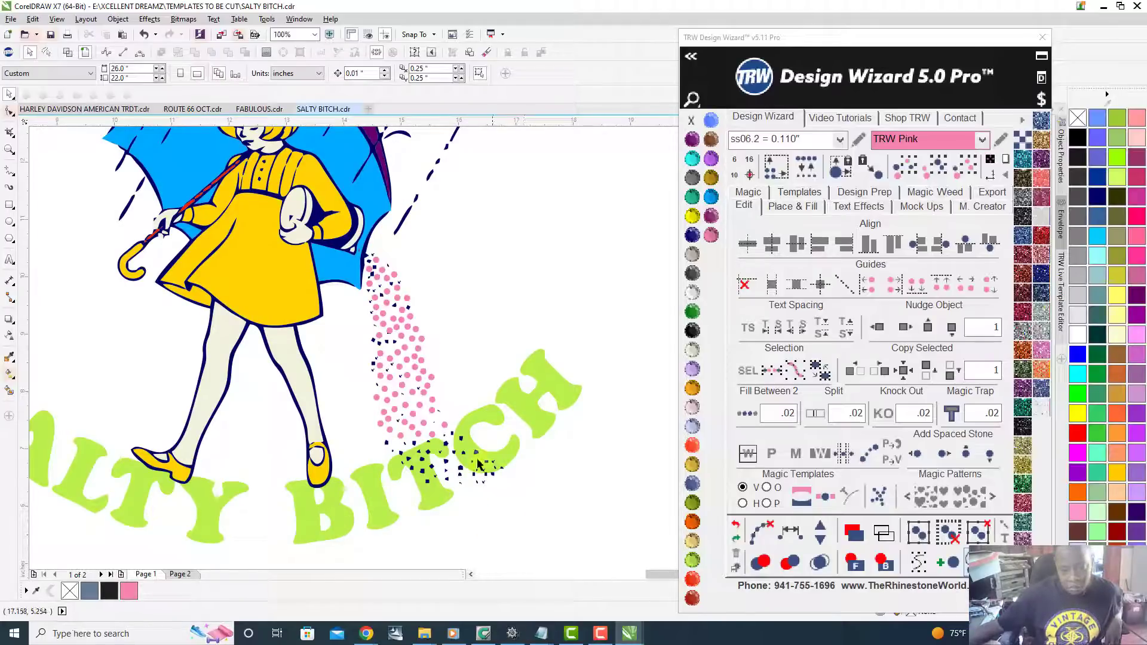
pyautogui.scroll(2, 478, 463)
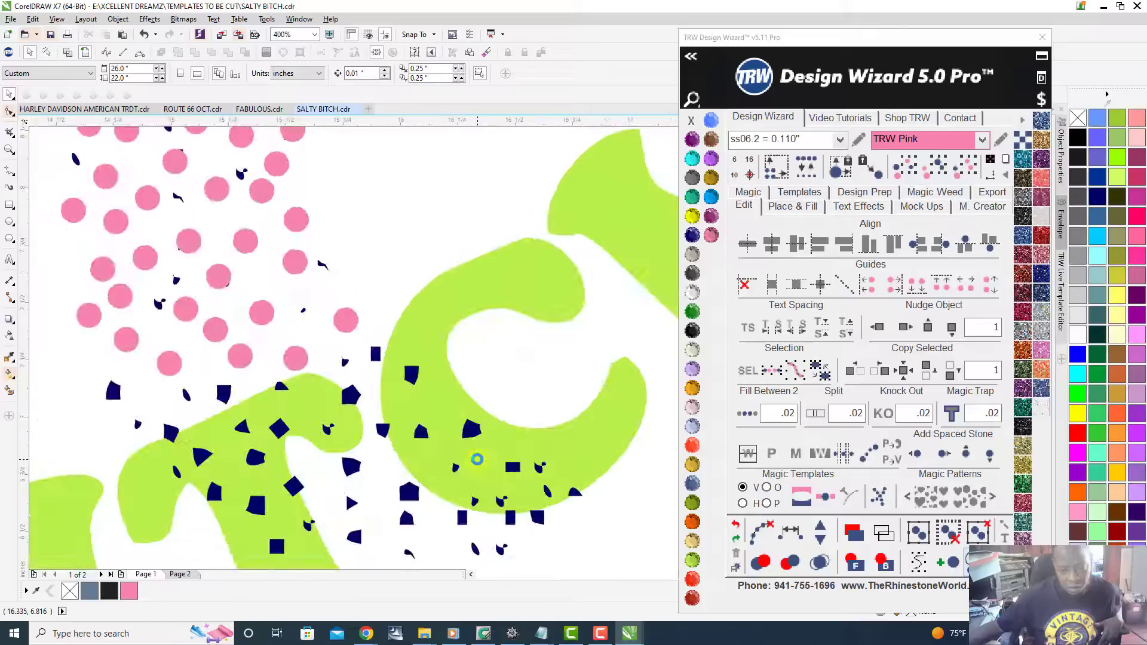
pyautogui.scroll(-3, 477, 459)
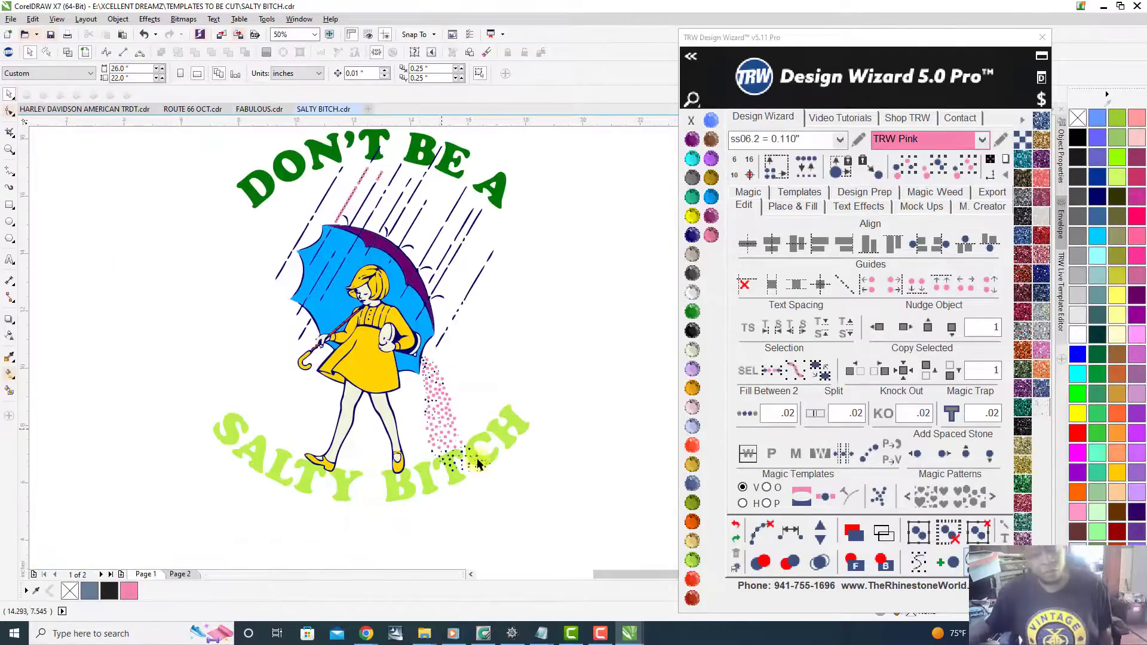
# - Bring up the Place & Fill options and choose Light Sapphire as the stone colour for the upper lettering
pyautogui.scroll(-1, 478, 463)
pyautogui.scroll(1, 476, 460)
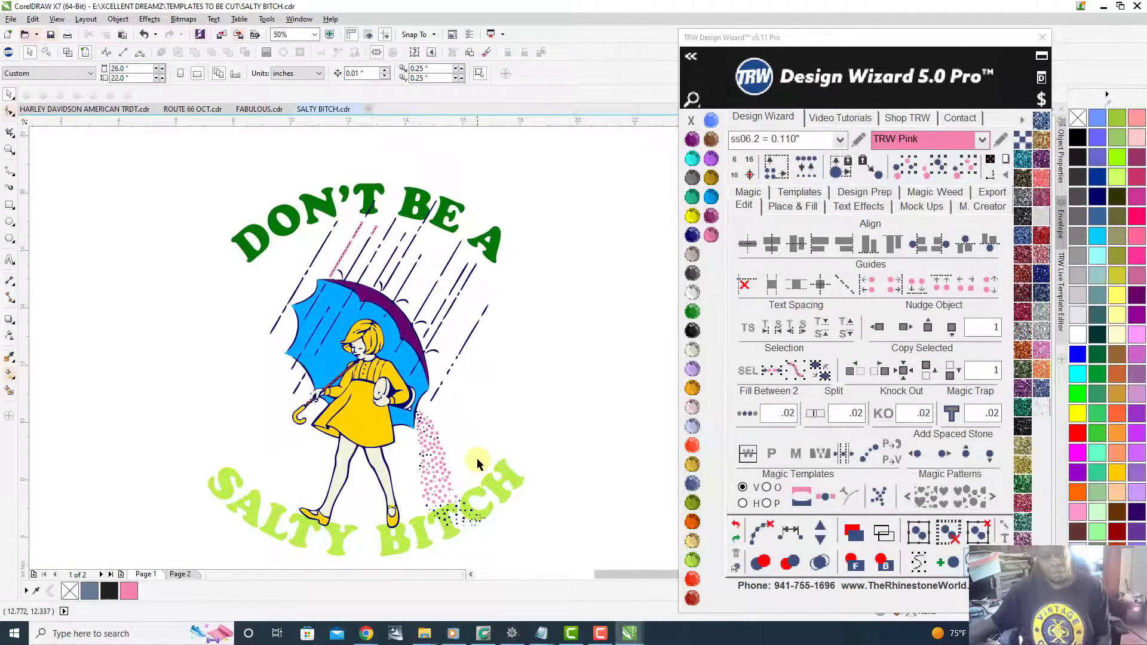
pyautogui.scroll(2, 402, 192)
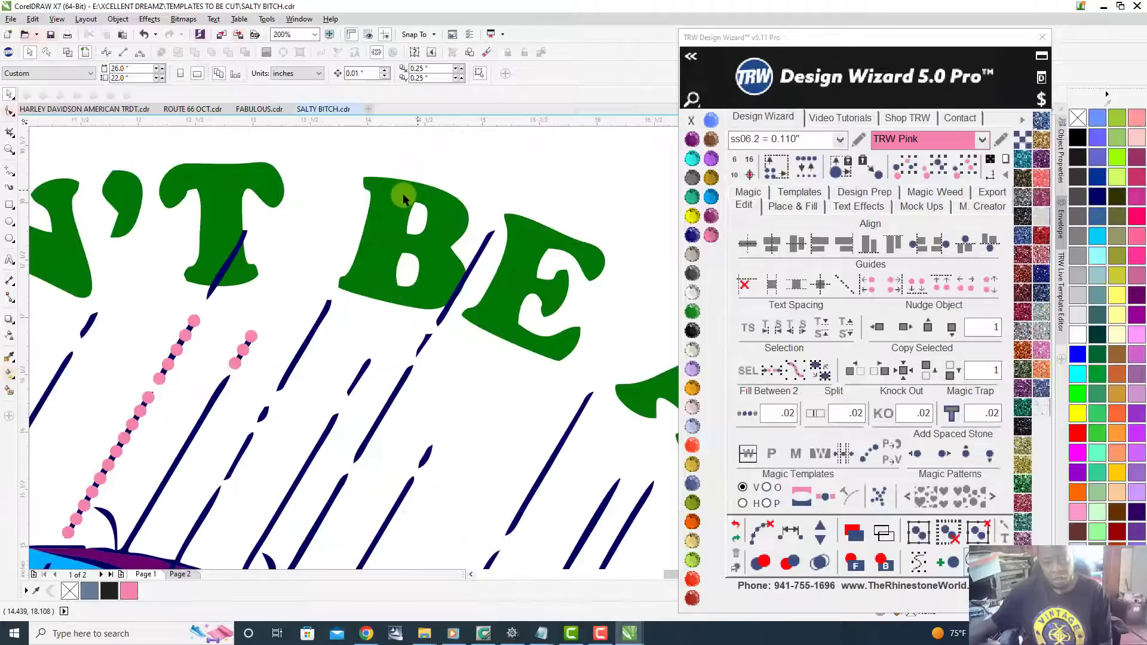
pyautogui.click(403, 192)
pyautogui.scroll(-2, 402, 193)
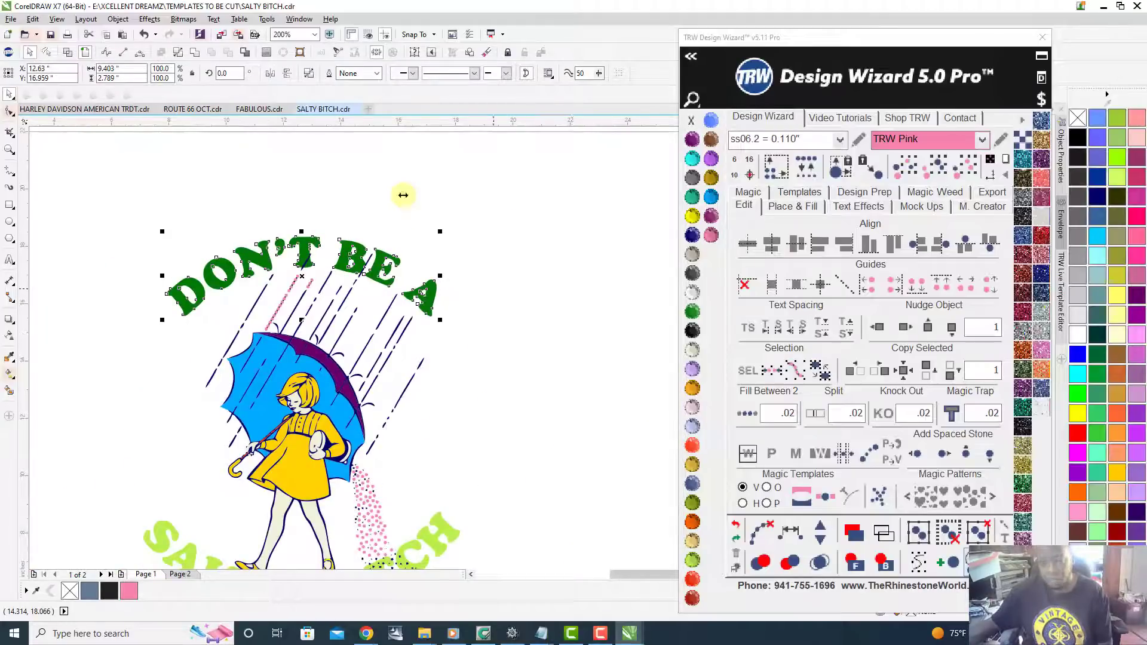
pyautogui.click(798, 209)
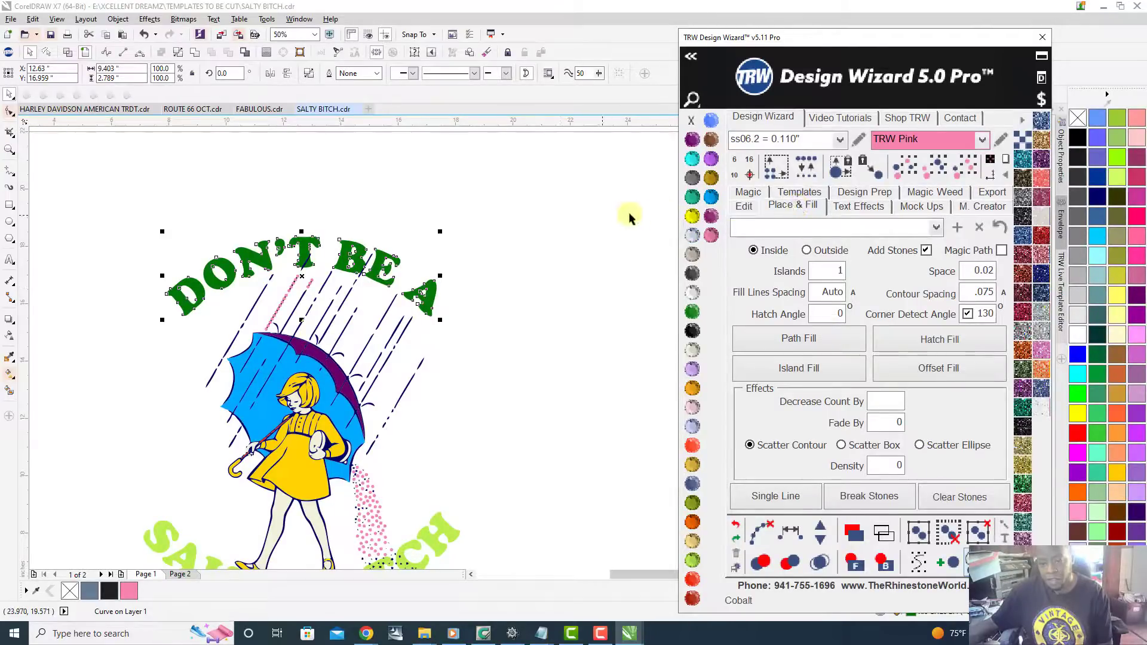
pyautogui.click(601, 215)
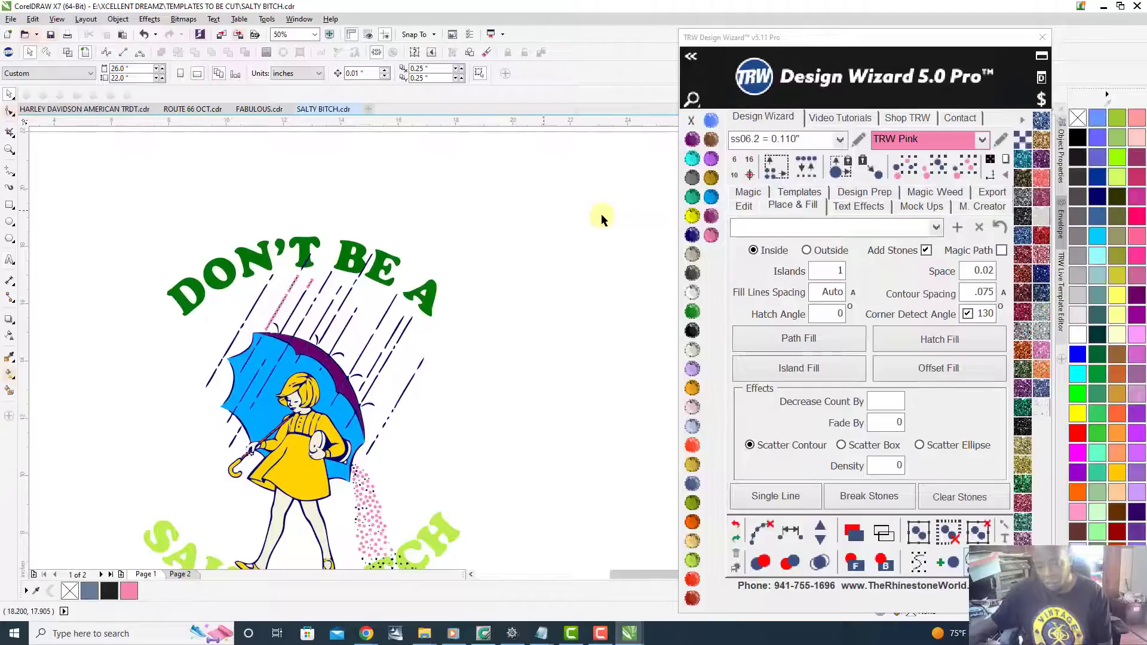
pyautogui.click(693, 429)
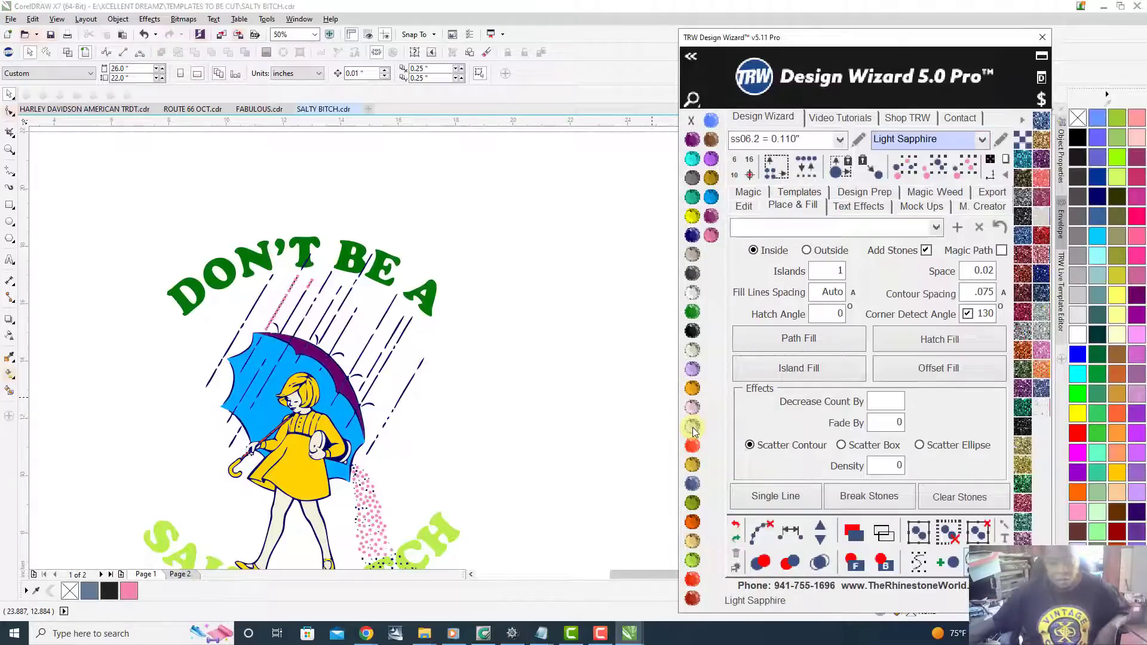
# - Apply an Island Fill of 0.110" Light Sapphire stones to the curved upper lettering, clearing its paths and merging overlapping stones
pyautogui.click(253, 261)
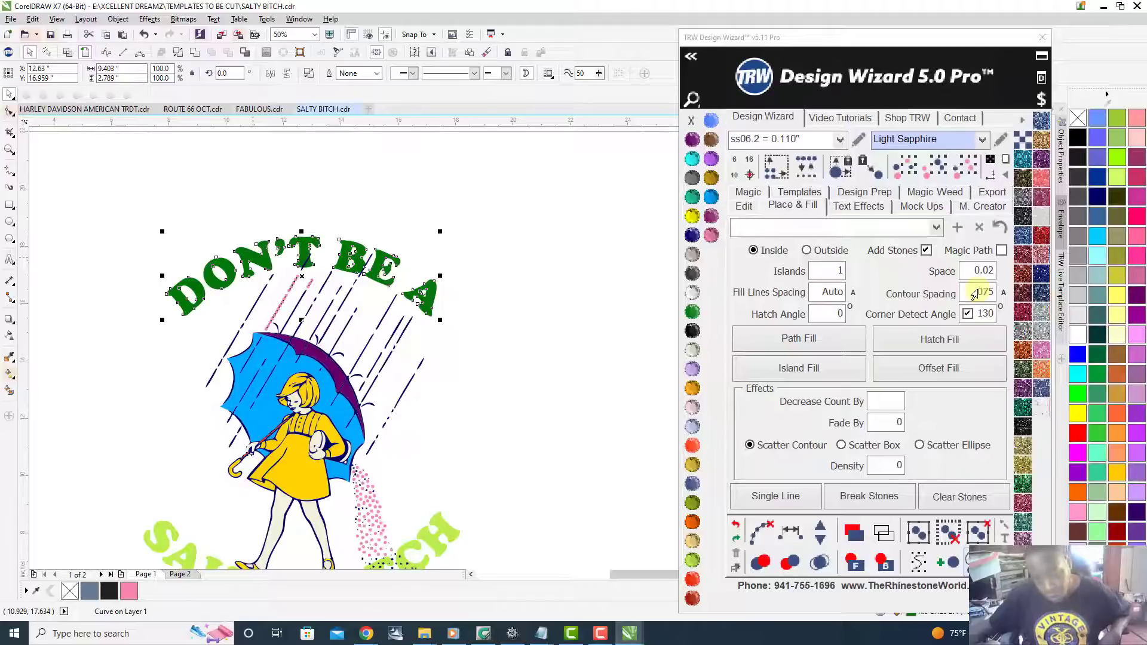
pyautogui.click(792, 370)
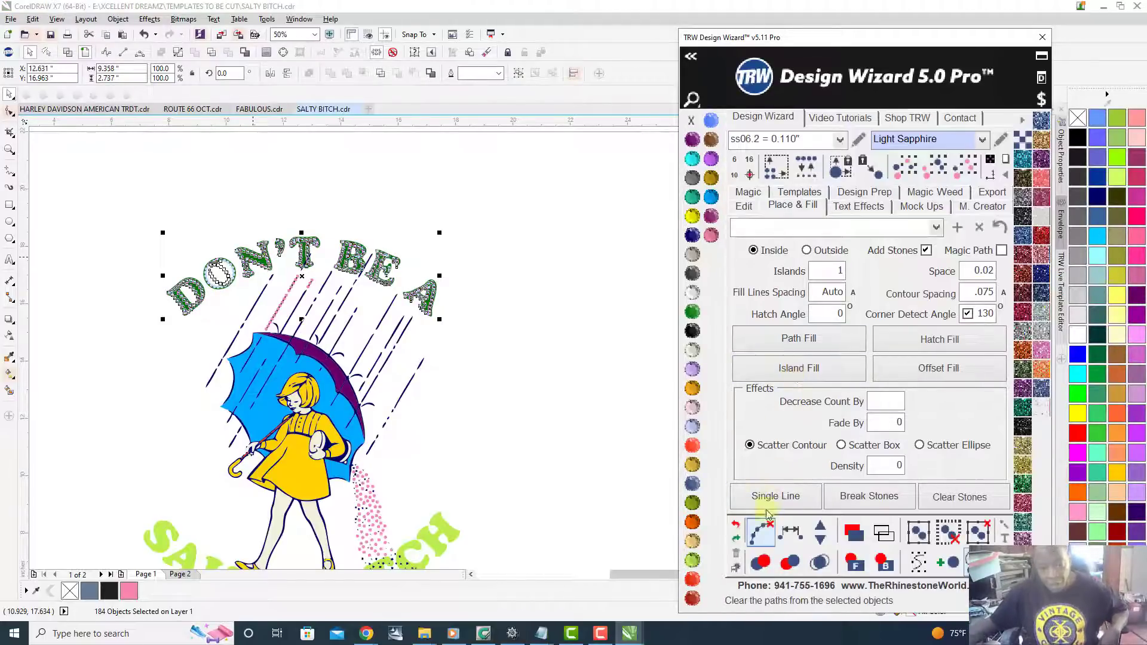
pyautogui.click(764, 528)
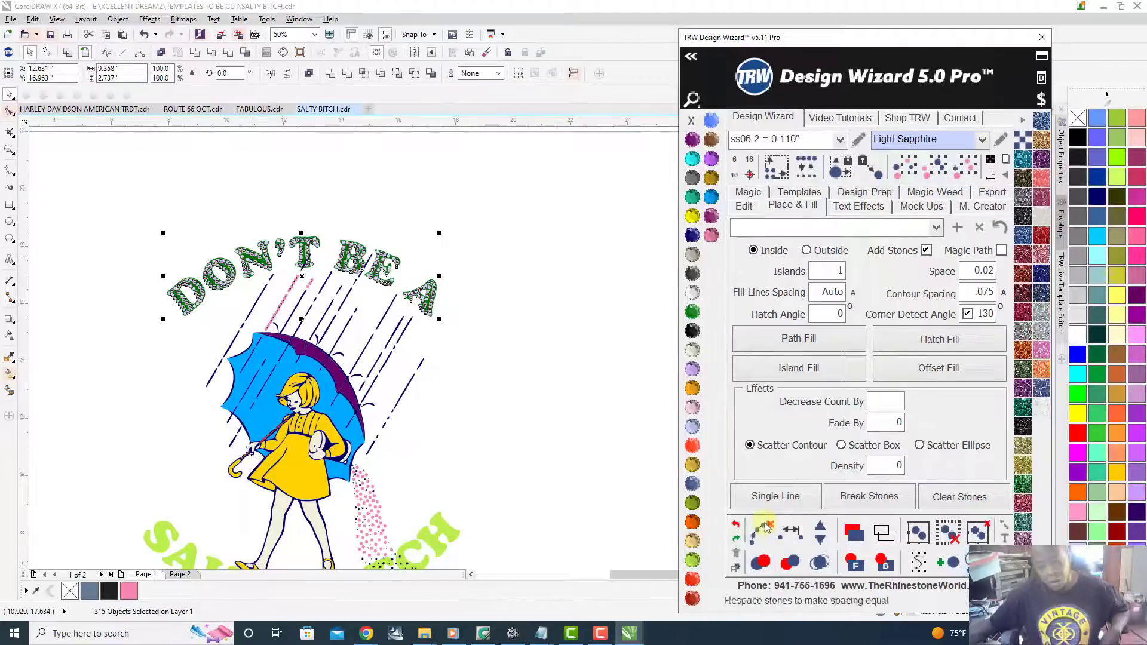
pyautogui.click(820, 565)
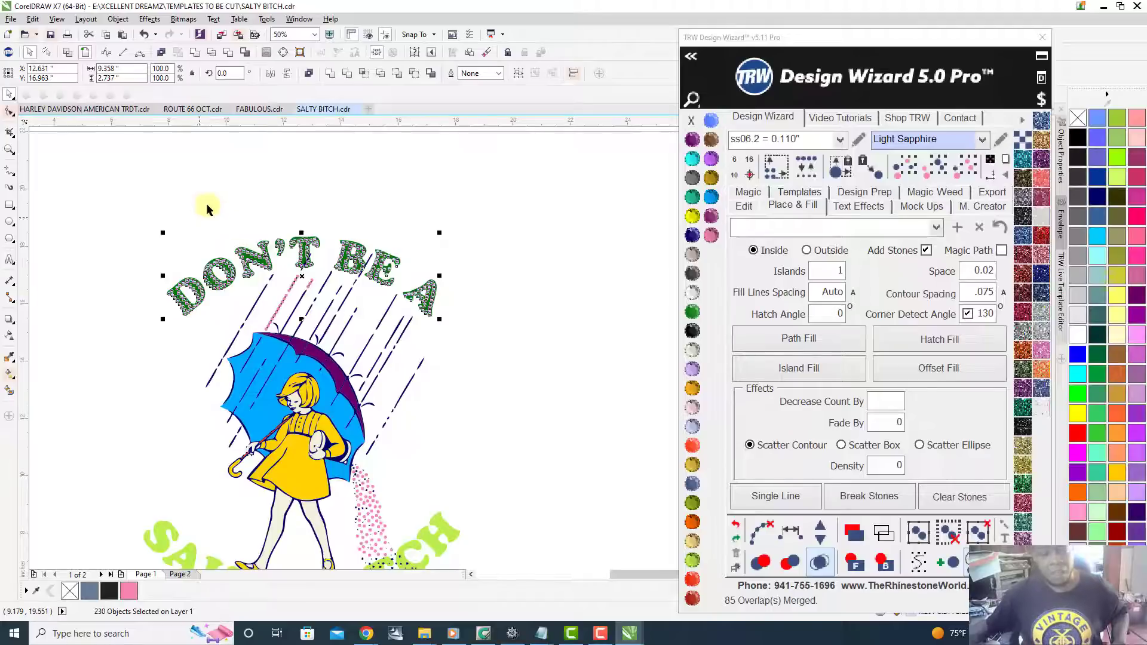
# - Examine the stone fill in the upper lettering up close, moving the TRW Design Wizard window clear of the letter A
pyautogui.scroll(1, 259, 243)
pyautogui.scroll(1, 335, 227)
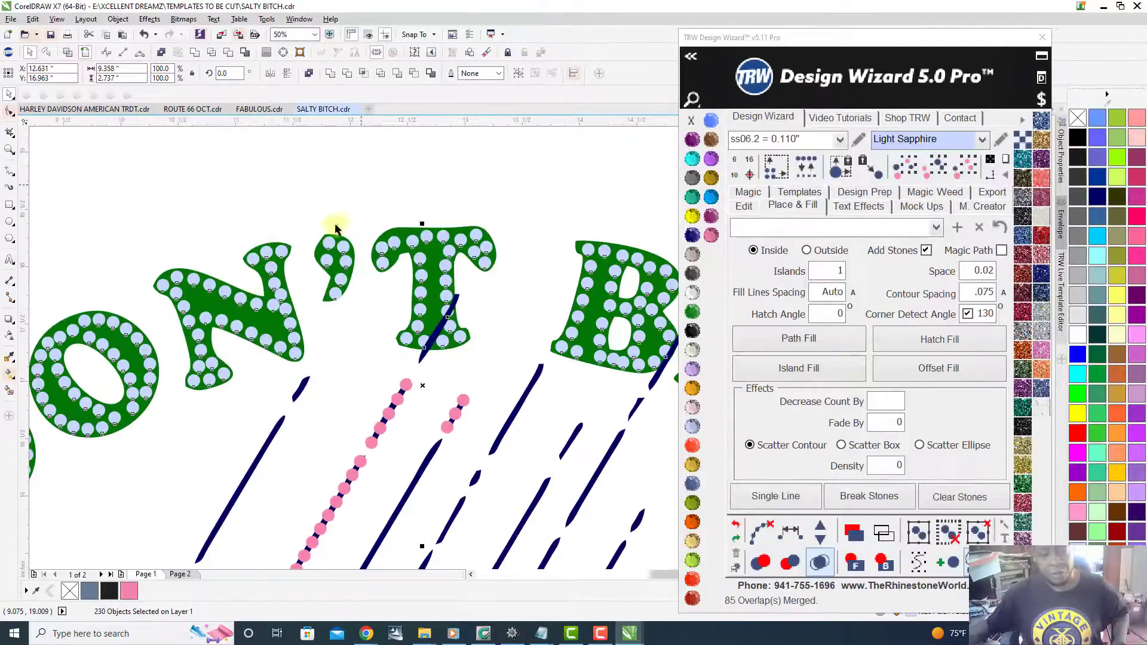
pyautogui.scroll(-1, 499, 197)
pyautogui.click(499, 197)
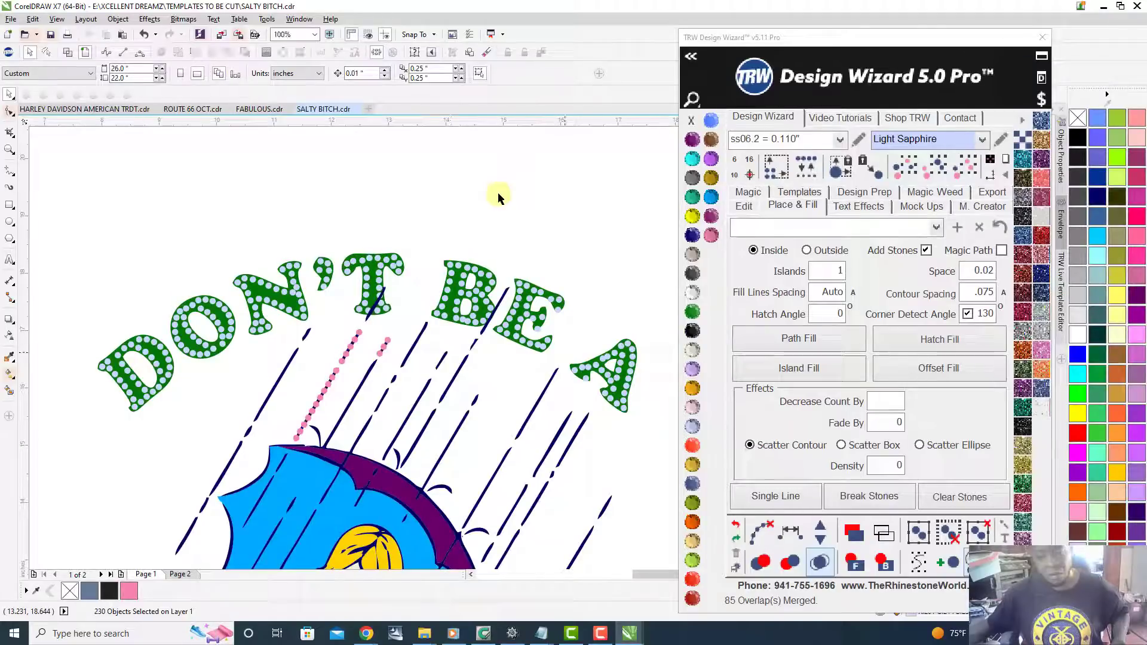
pyautogui.scroll(1, 499, 197)
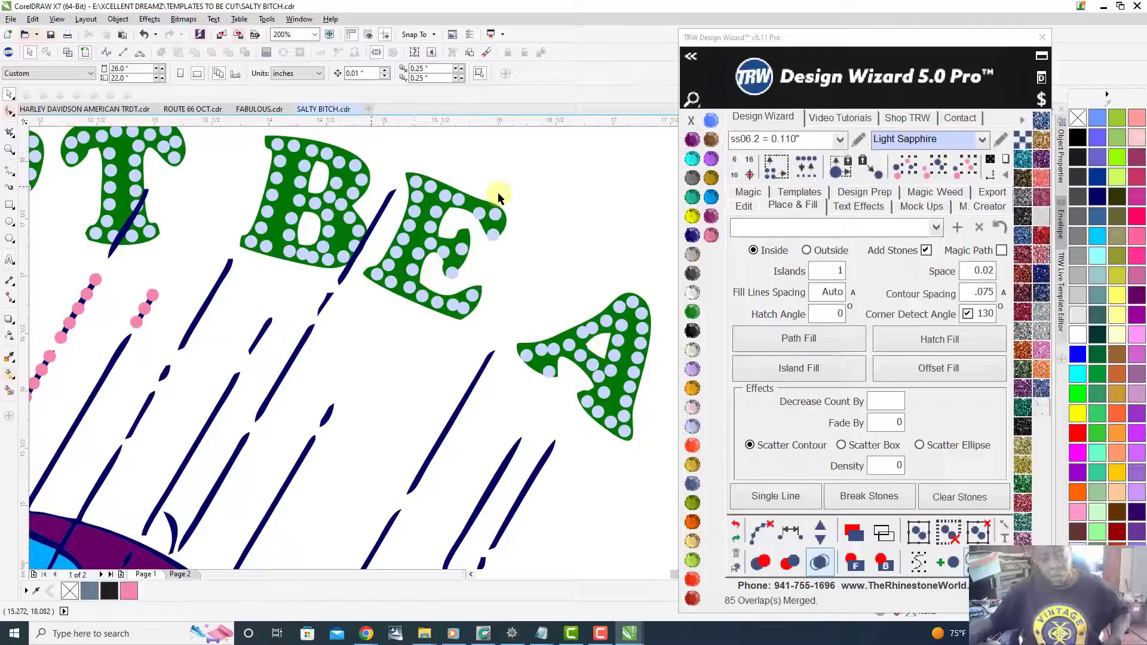
pyautogui.scroll(1, 489, 189)
pyautogui.scroll(-1, 483, 188)
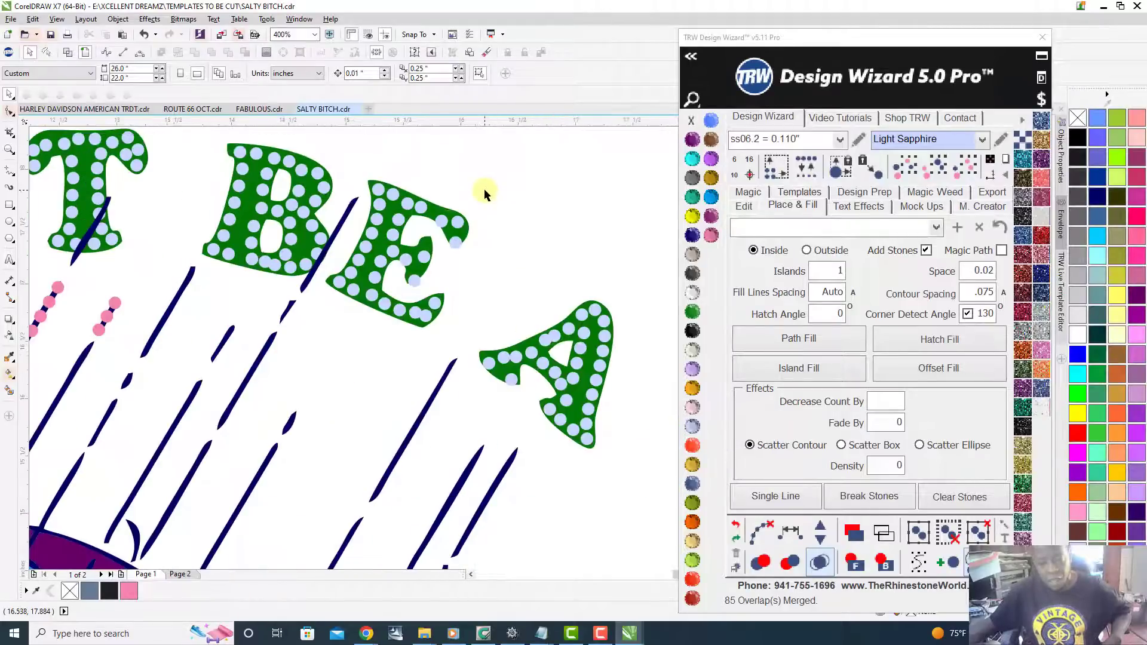
pyautogui.moveTo(744, 43); pyautogui.dragTo(837, 33)
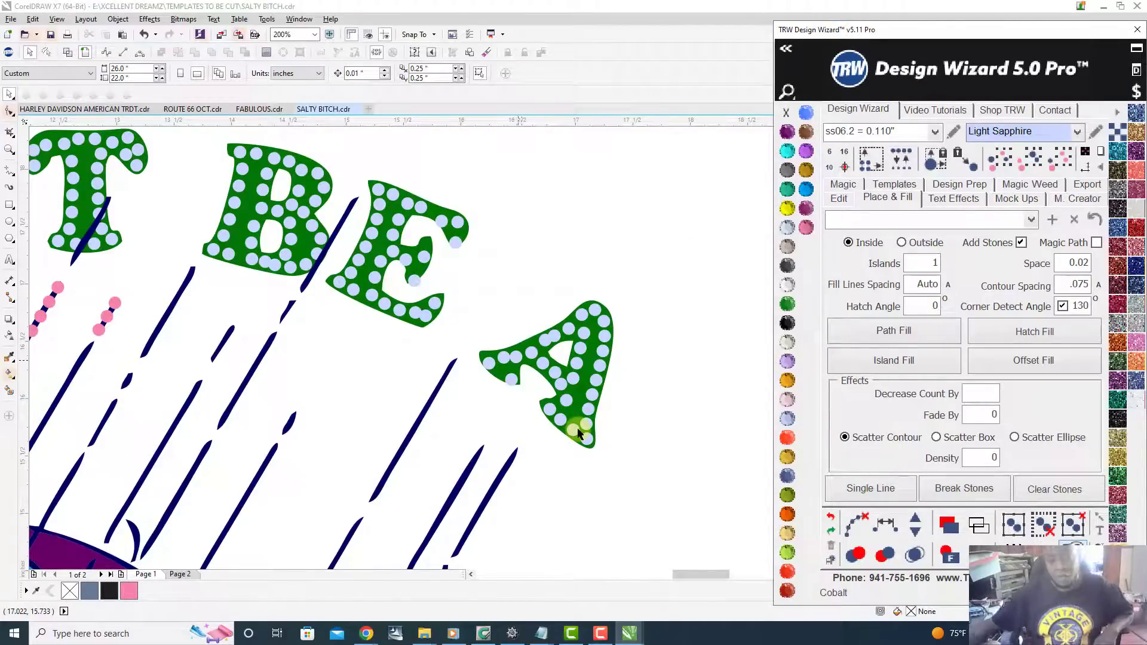
# - Reposition the stone on the serif of the letter A's left leg so it sits inside the outline
pyautogui.scroll(2, 578, 433)
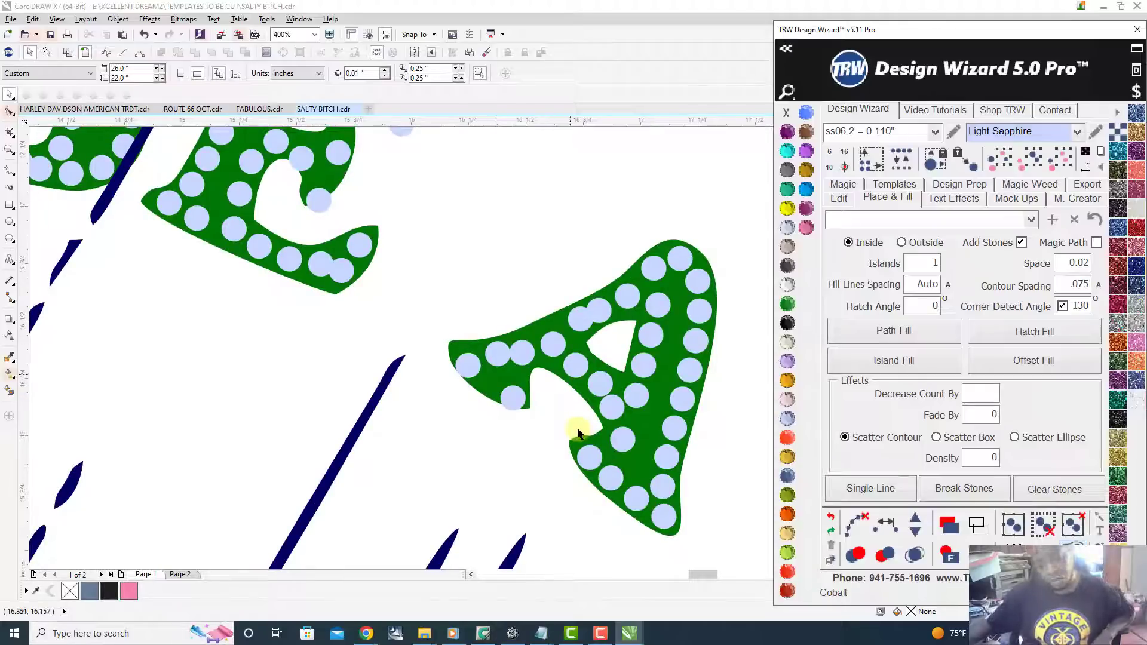
pyautogui.scroll(2, 579, 432)
pyautogui.scroll(-2, 577, 427)
pyautogui.scroll(2, 577, 428)
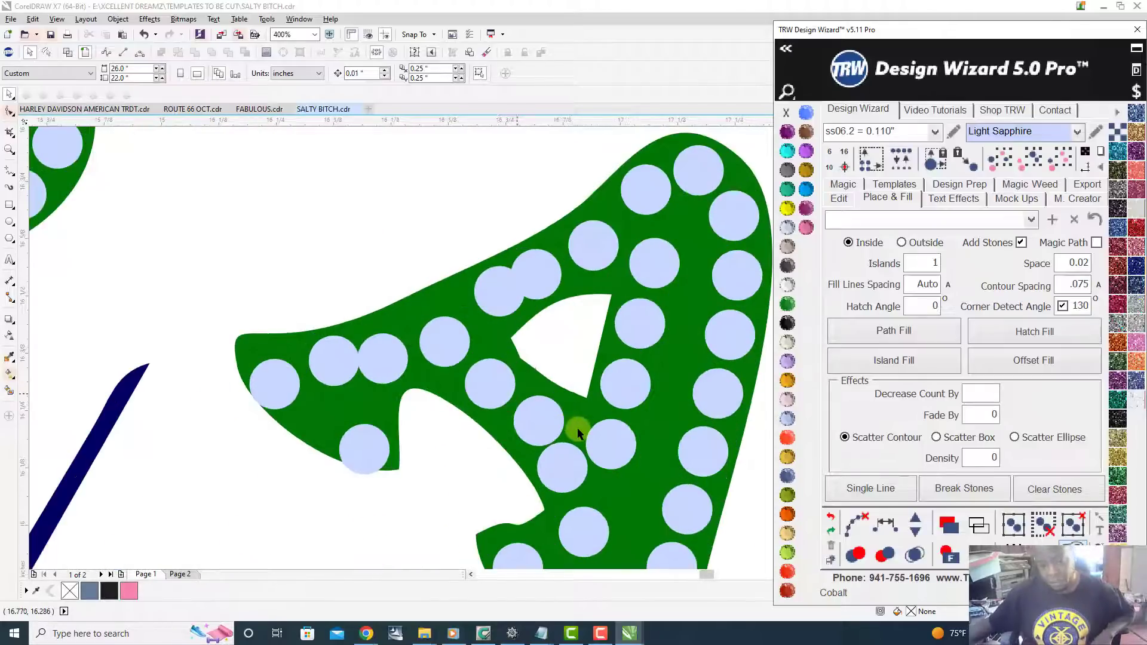
pyautogui.scroll(2, 437, 435)
pyautogui.moveTo(296, 432); pyautogui.dragTo(288, 393)
pyautogui.scroll(-2, 288, 393)
pyautogui.scroll(4, 399, 482)
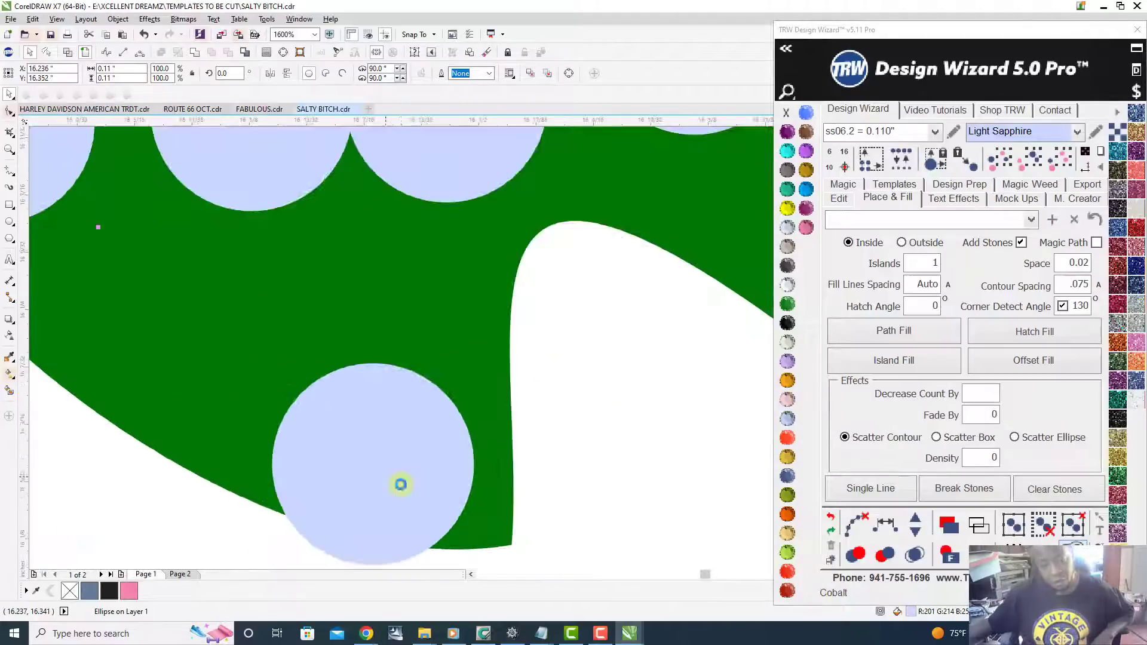
pyautogui.moveTo(414, 468); pyautogui.dragTo(425, 451)
pyautogui.scroll(-2, 425, 450)
pyautogui.scroll(3, 353, 410)
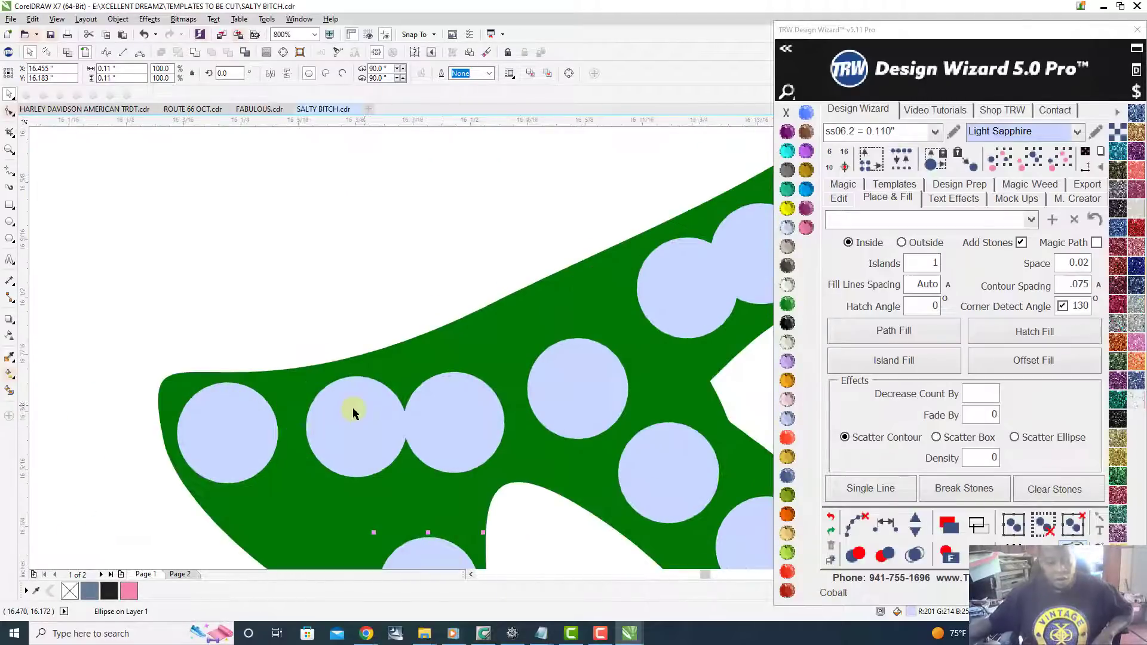
pyautogui.scroll(-2, 301, 385)
pyautogui.scroll(-2, 301, 385)
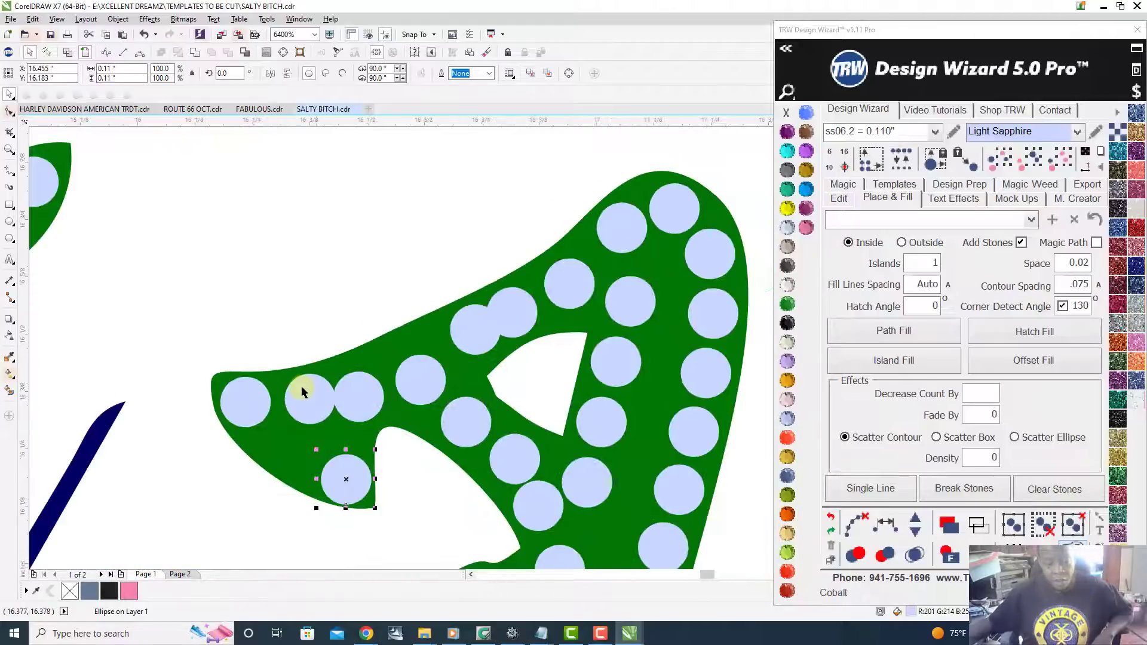
# - Space out the touching stones along the outer edge of the letter A's left leg, starting near the serif
pyautogui.scroll(3, 301, 386)
pyautogui.hotkey('ctrl', 'q')
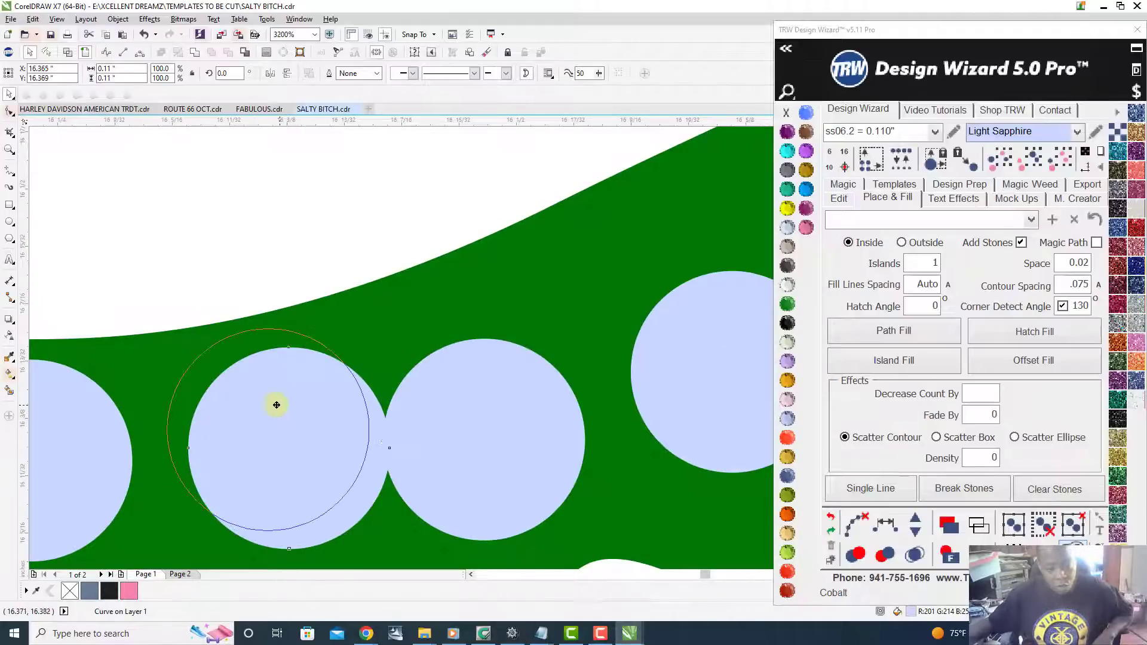
pyautogui.moveTo(397, 428); pyautogui.dragTo(368, 409)
pyautogui.moveTo(486, 440); pyautogui.dragTo(510, 365)
pyautogui.scroll(-2, 508, 367)
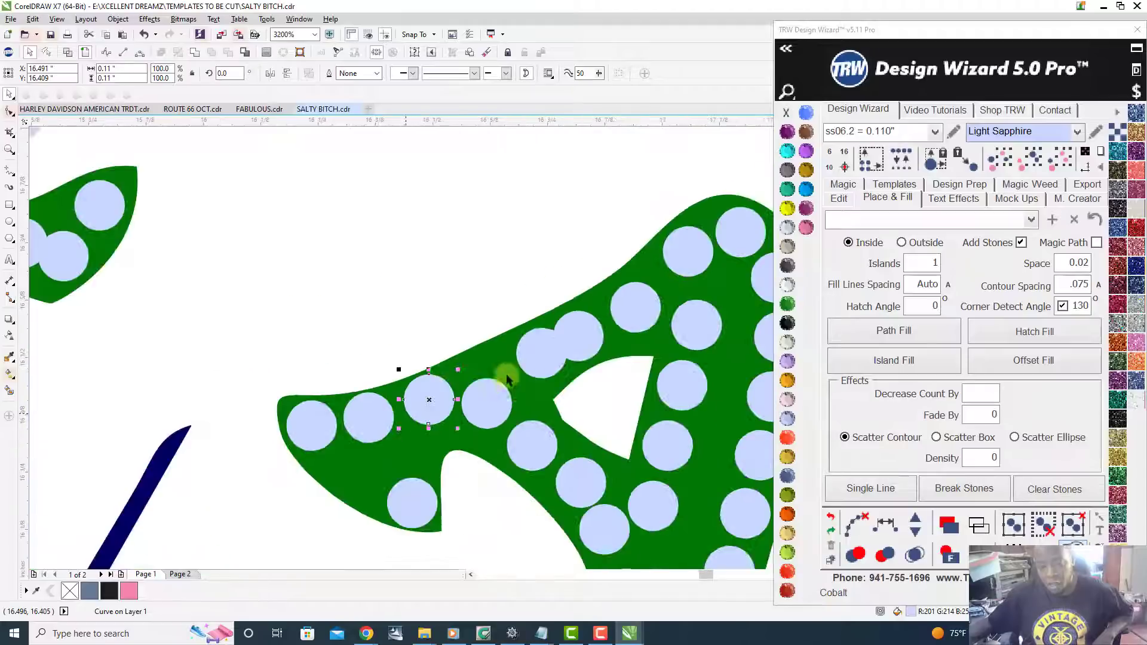
pyautogui.scroll(2, 497, 411)
pyautogui.moveTo(496, 410); pyautogui.dragTo(493, 292)
pyautogui.scroll(-3, 493, 291)
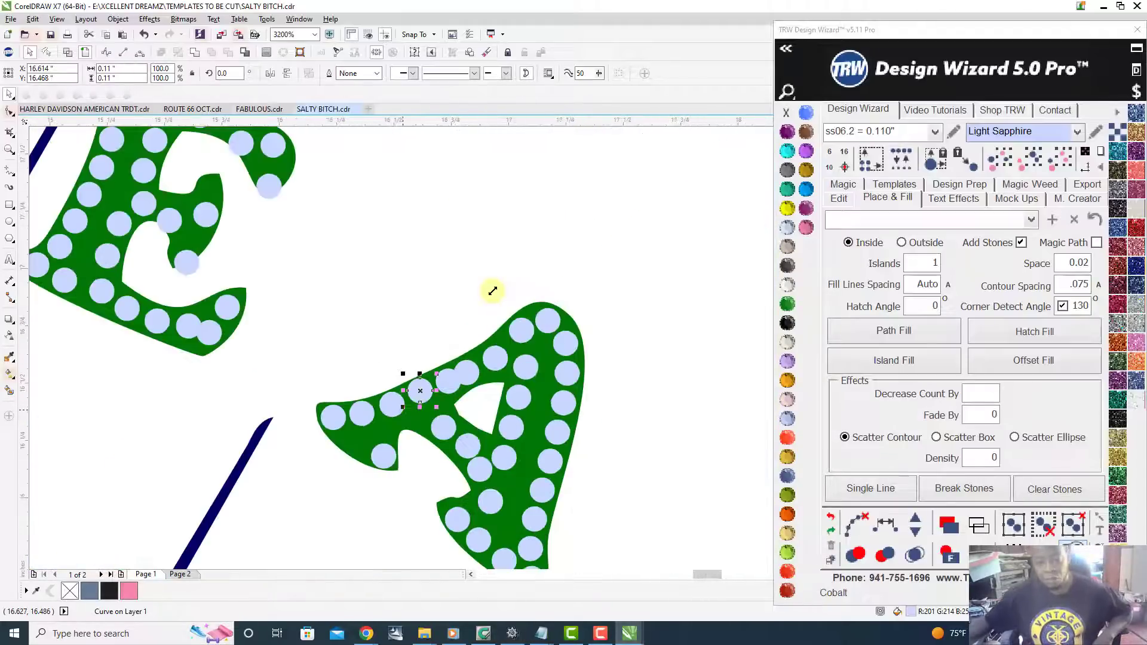
# - Spread the overlapping stones above the letter A's triangular opening along the outer edge of its left leg
pyautogui.scroll(2, 493, 289)
pyautogui.scroll(2, 558, 379)
pyautogui.moveTo(576, 397); pyautogui.dragTo(563, 349)
pyautogui.scroll(-1, 564, 349)
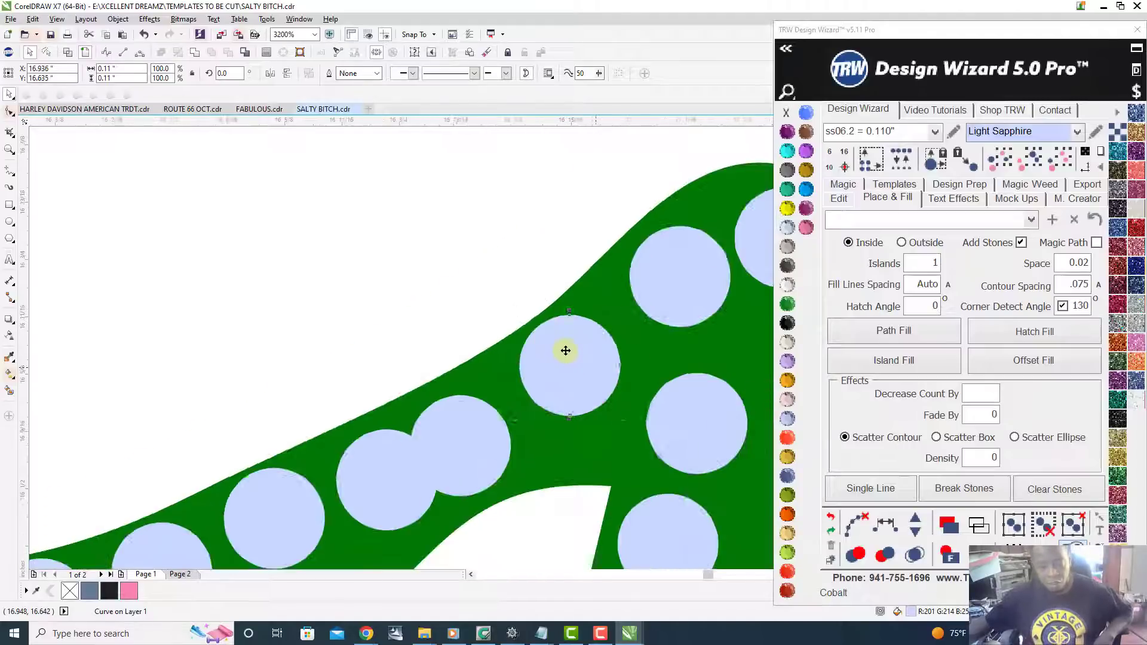
pyautogui.scroll(2, 502, 425)
pyautogui.moveTo(510, 402); pyautogui.dragTo(522, 371)
pyautogui.scroll(-1, 494, 386)
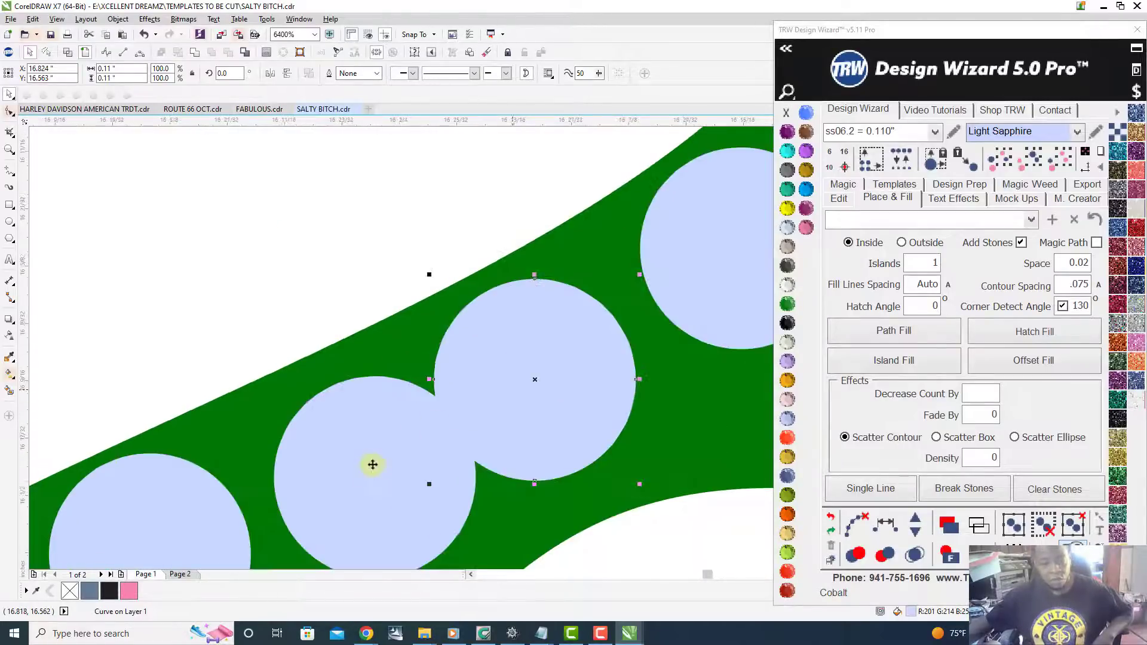
pyautogui.moveTo(363, 470); pyautogui.dragTo(351, 462)
pyautogui.scroll(-3, 350, 462)
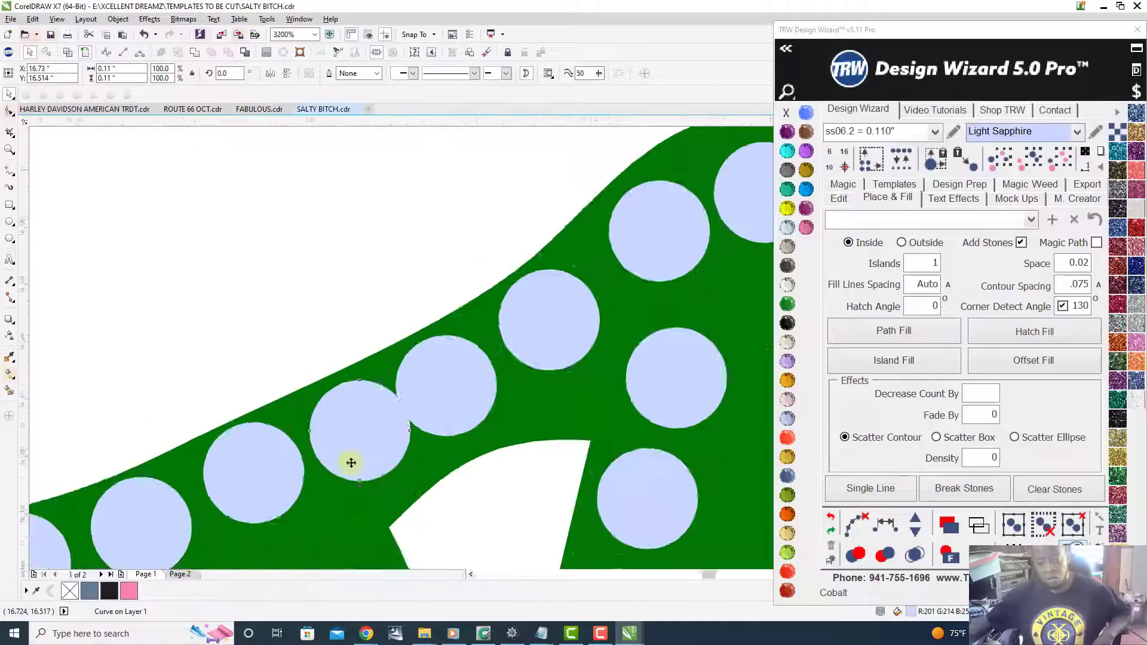
pyautogui.scroll(-2, 350, 461)
pyautogui.scroll(2, 350, 460)
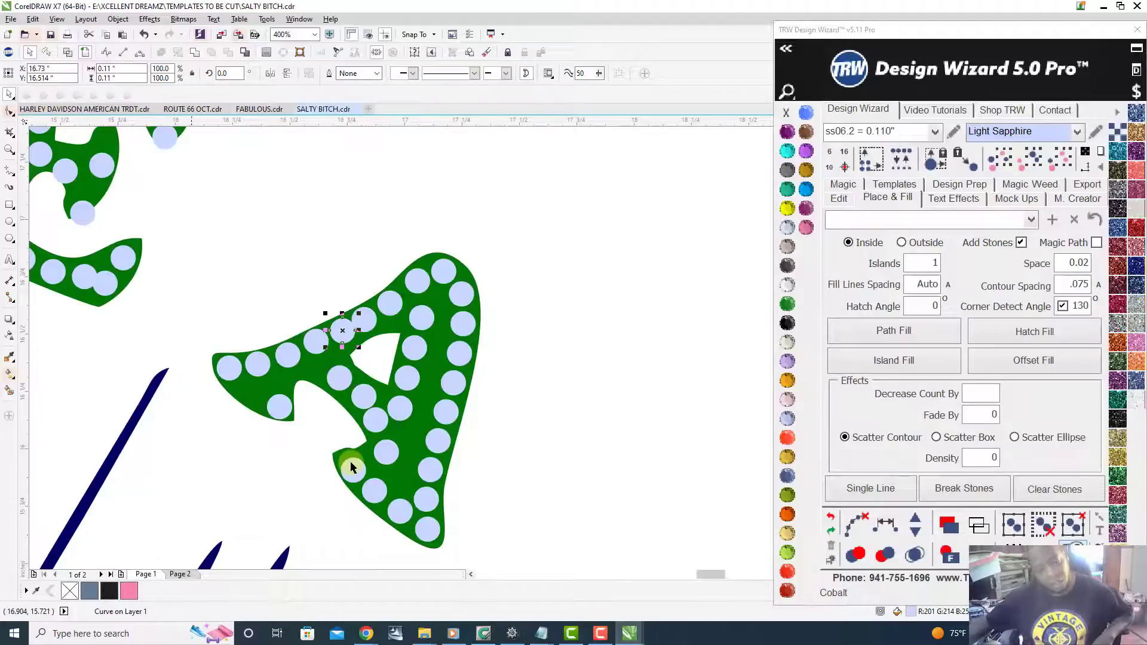
# - Shift the overlapping stones along the letter E's lower arm and delete the two stones near its inner corner
pyautogui.scroll(-1, 350, 460)
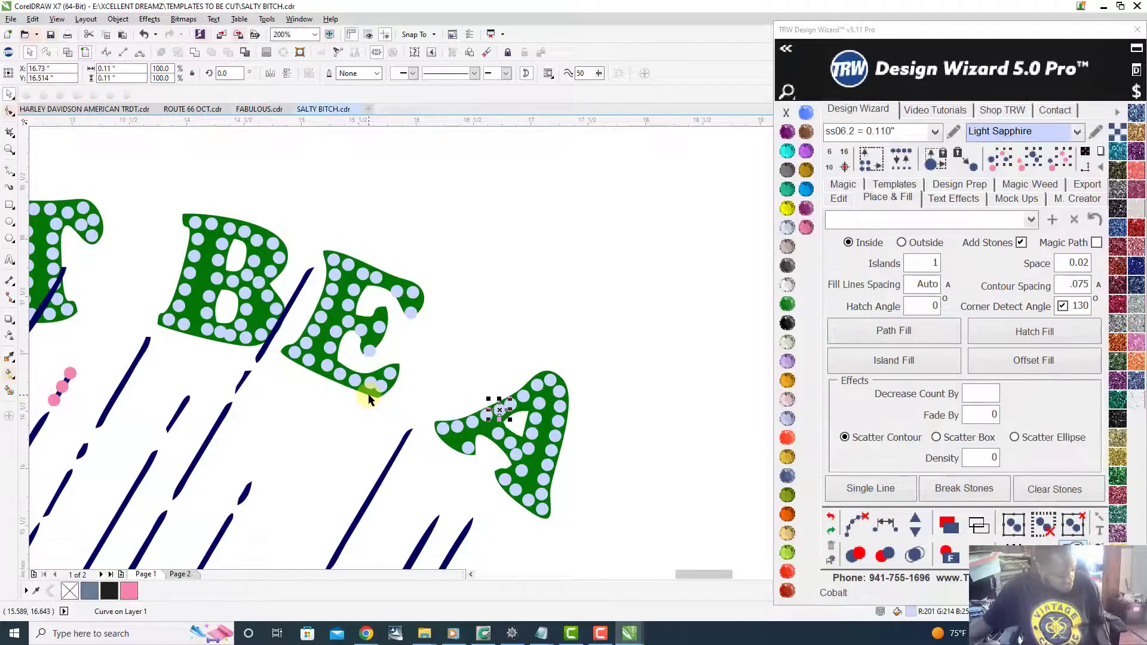
pyautogui.scroll(2, 369, 399)
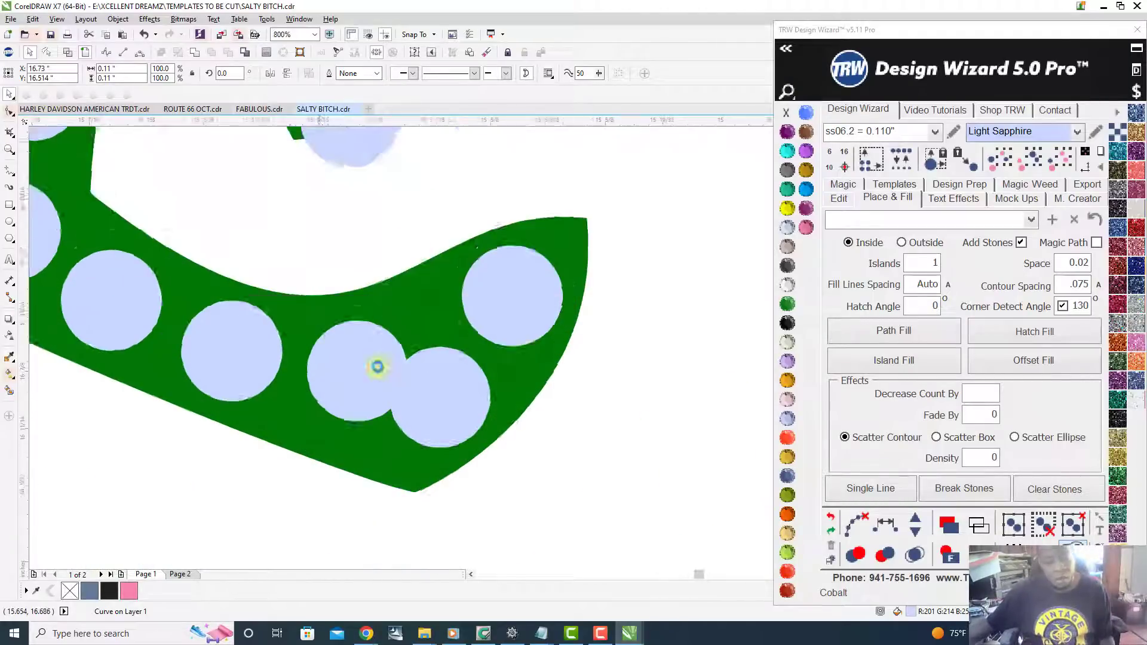
pyautogui.moveTo(306, 415); pyautogui.dragTo(304, 389)
pyautogui.scroll(-2, 305, 389)
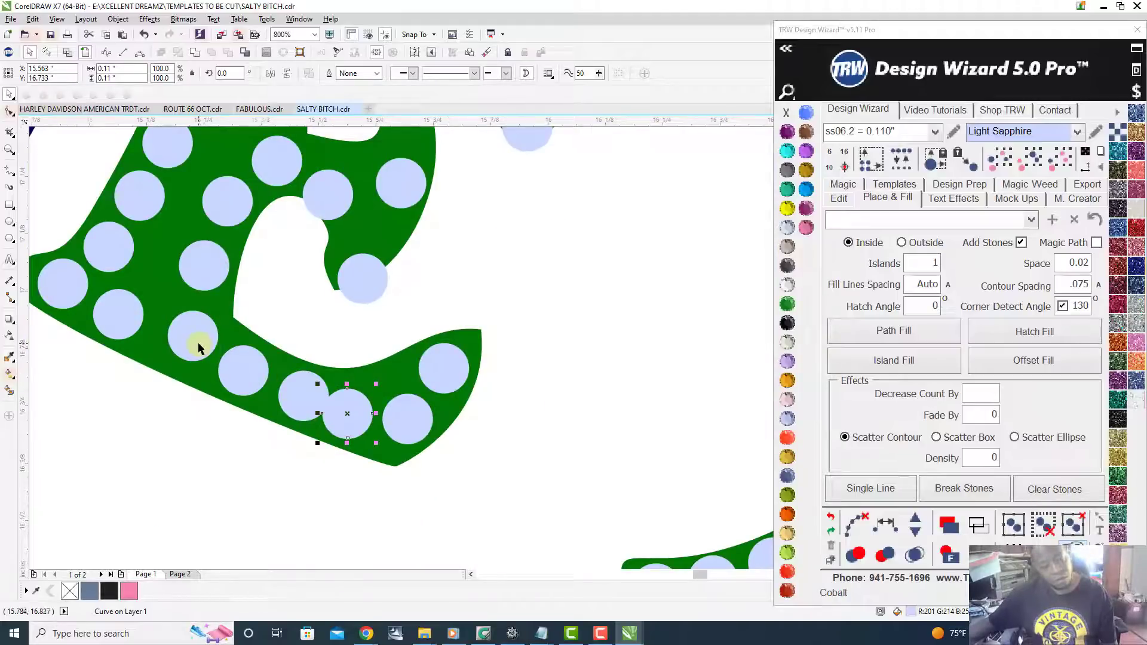
pyautogui.scroll(1, 198, 342)
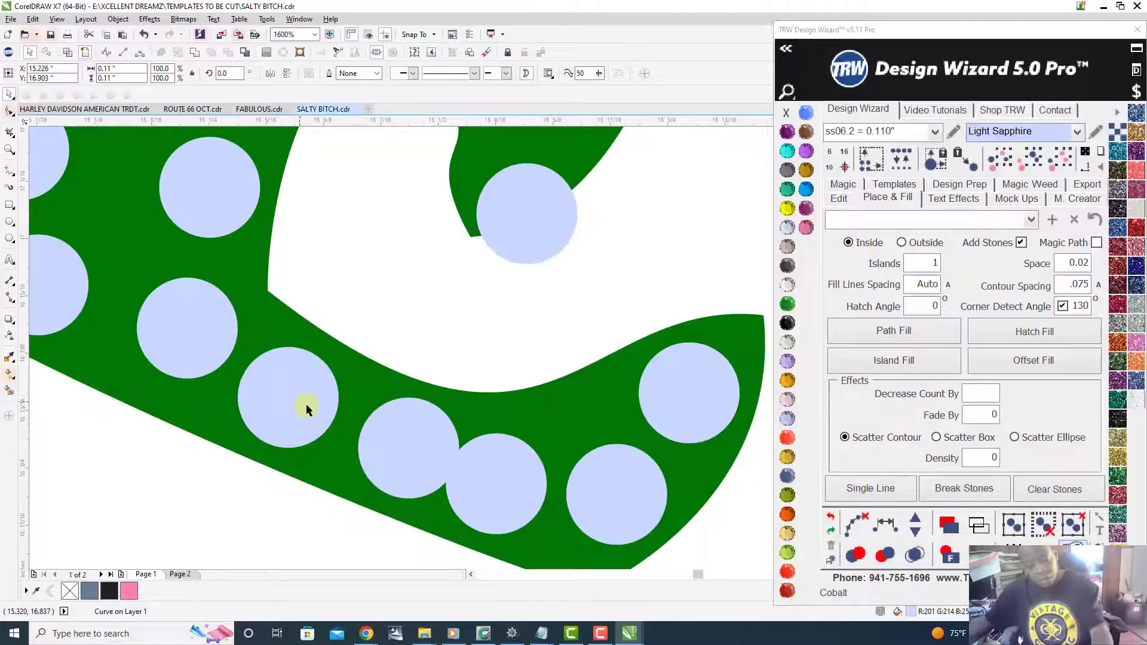
pyautogui.press('Delete')
pyautogui.scroll(-2, 350, 486)
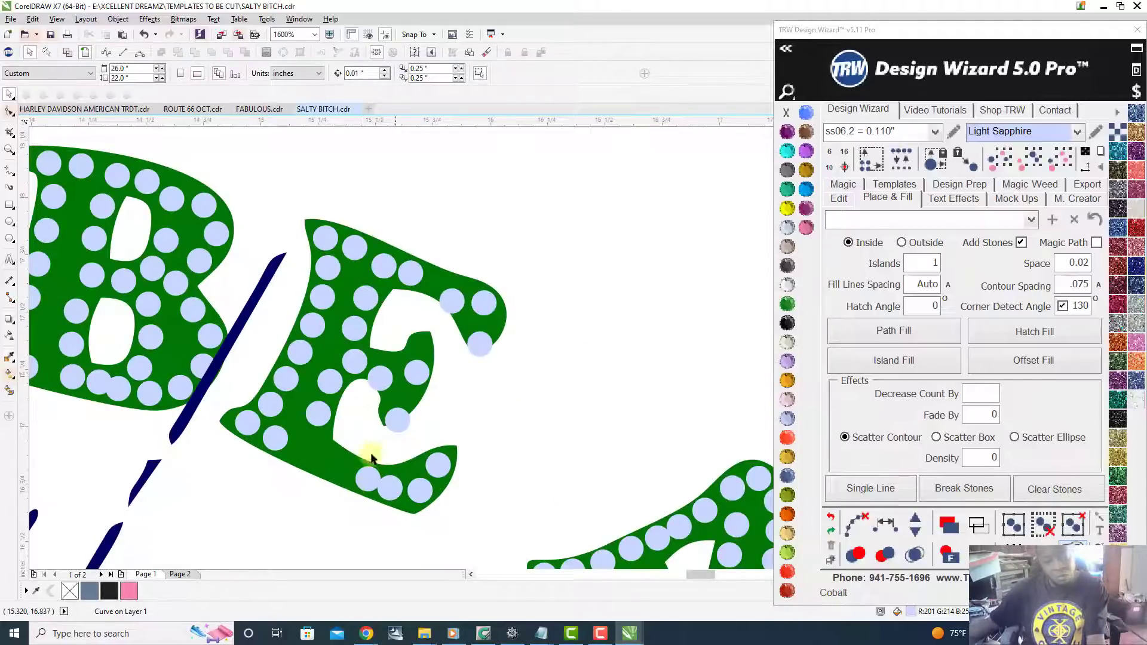
# - Reposition the stones at the tip and inner edge of the letter E's middle arm so they sit inside the outline
pyautogui.scroll(1, 362, 472)
pyautogui.moveTo(417, 366); pyautogui.dragTo(348, 360)
pyautogui.scroll(2, 373, 466)
pyautogui.scroll(-3, 349, 361)
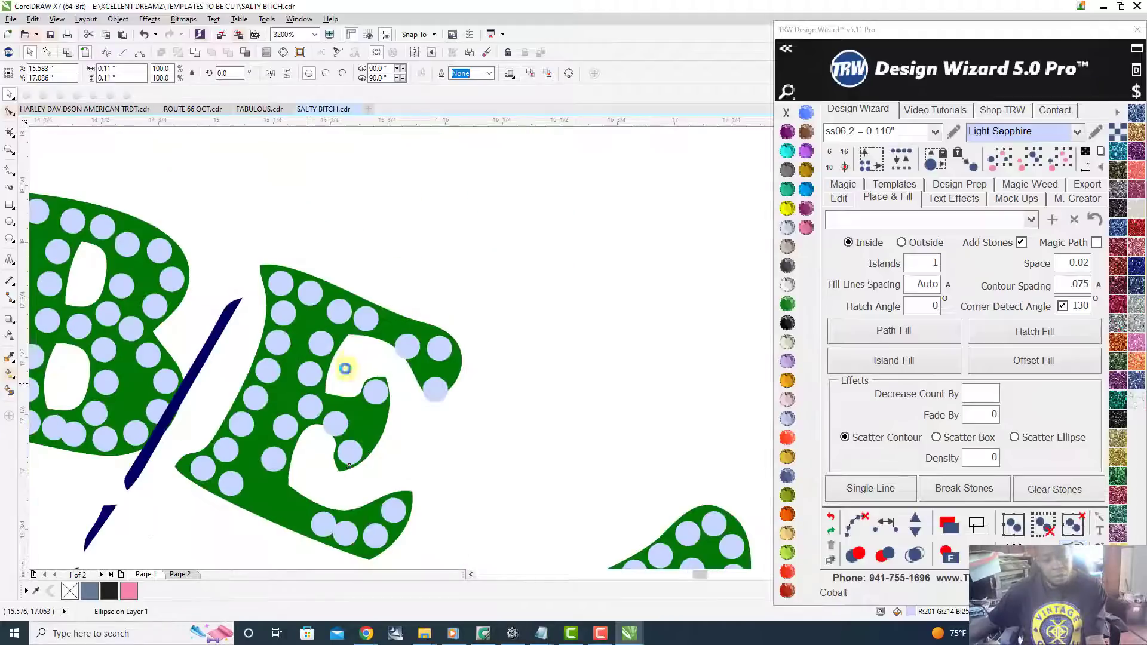
pyautogui.scroll(2, 320, 433)
pyautogui.moveTo(316, 433)
pyautogui.mouseDown()
pyautogui.moveTo(326, 387)
pyautogui.moveTo(337, 389)
pyautogui.moveTo(310, 385)
pyautogui.mouseUp()
pyautogui.scroll(-5, 294, 436)
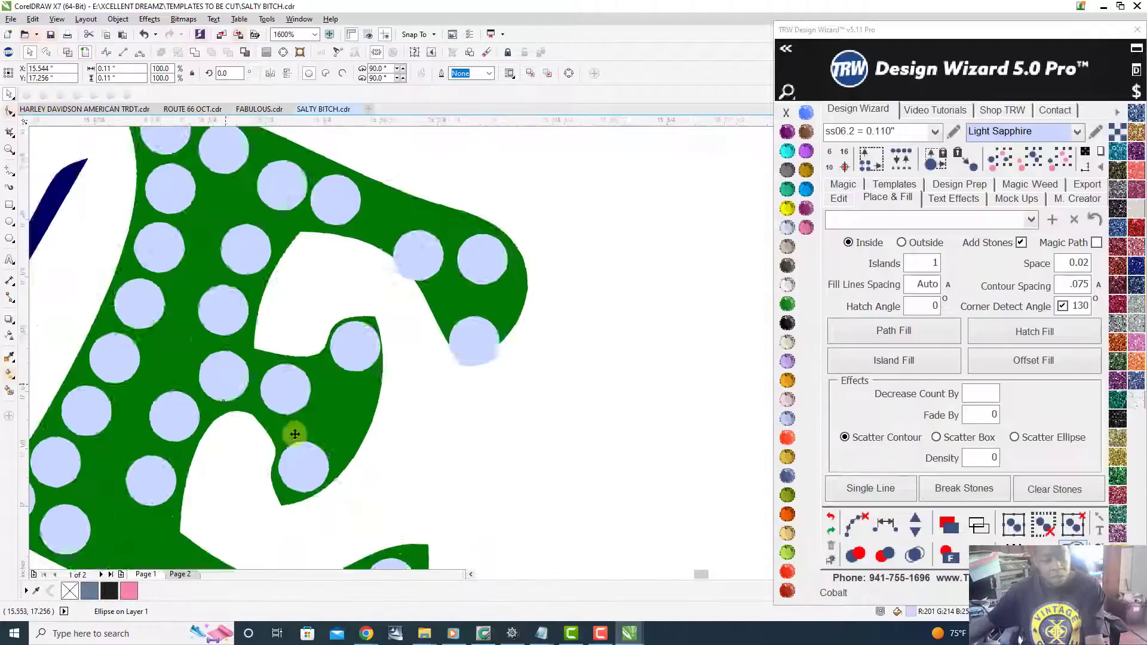
pyautogui.scroll(5, 294, 440)
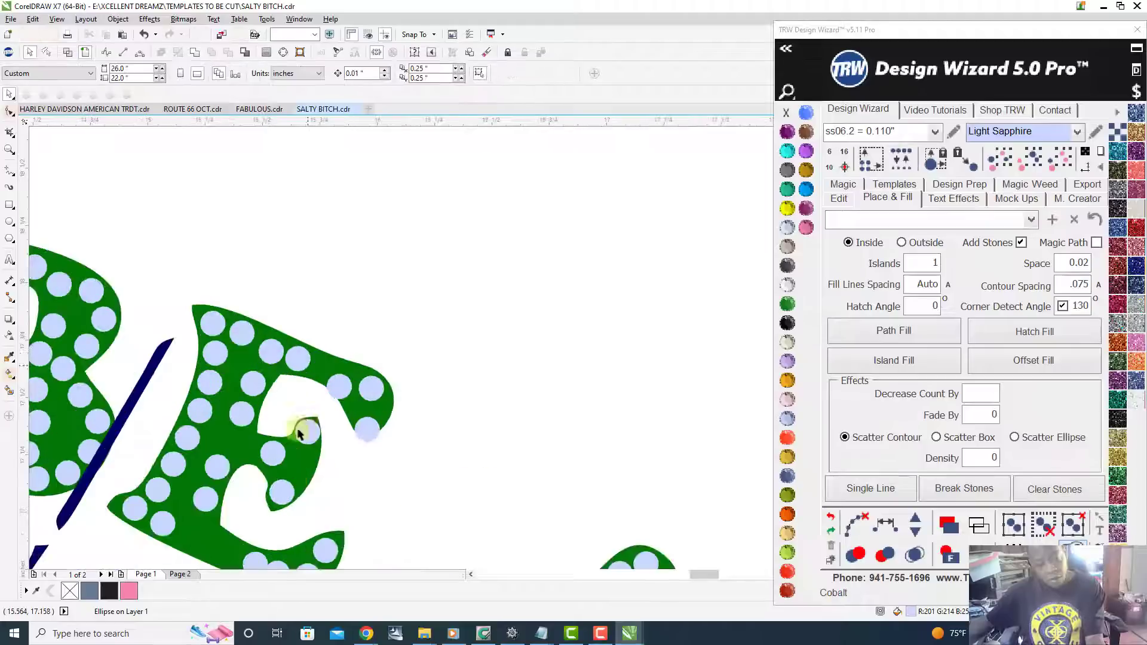
# - Move the stones at the inner edge and tip of the letter E's upper arm so they sit inside the outline
pyautogui.scroll(-3, 339, 371)
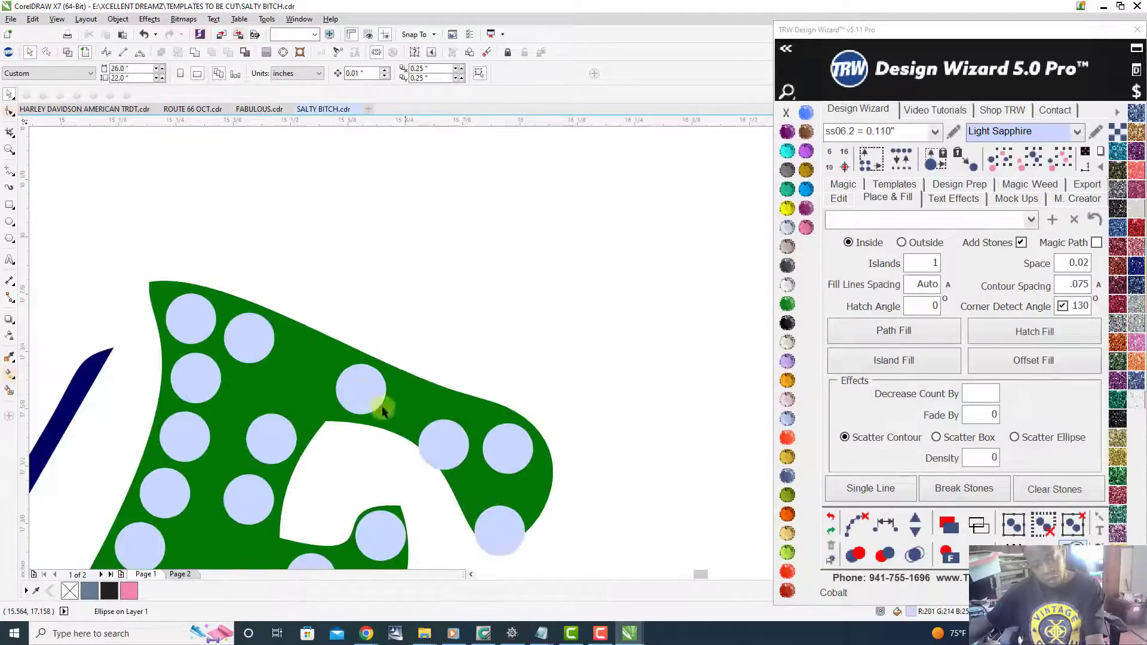
pyautogui.scroll(4, 371, 397)
pyautogui.moveTo(453, 455); pyautogui.dragTo(440, 400)
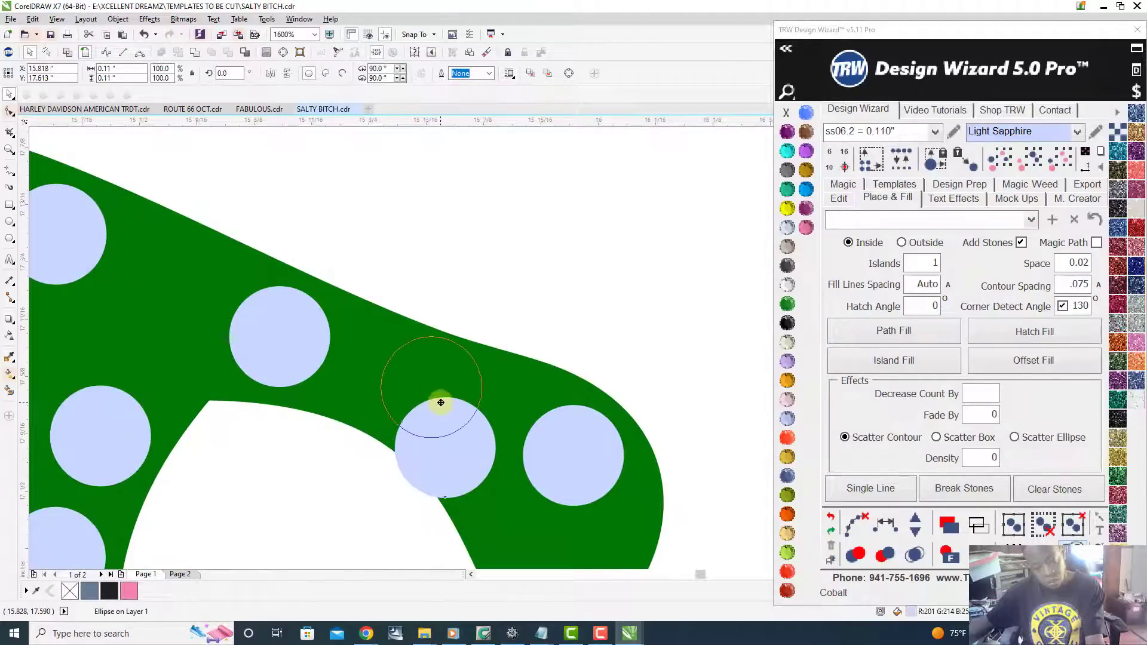
pyautogui.scroll(-3, 441, 397)
pyautogui.scroll(3, 448, 454)
pyautogui.moveTo(454, 500); pyautogui.dragTo(454, 473)
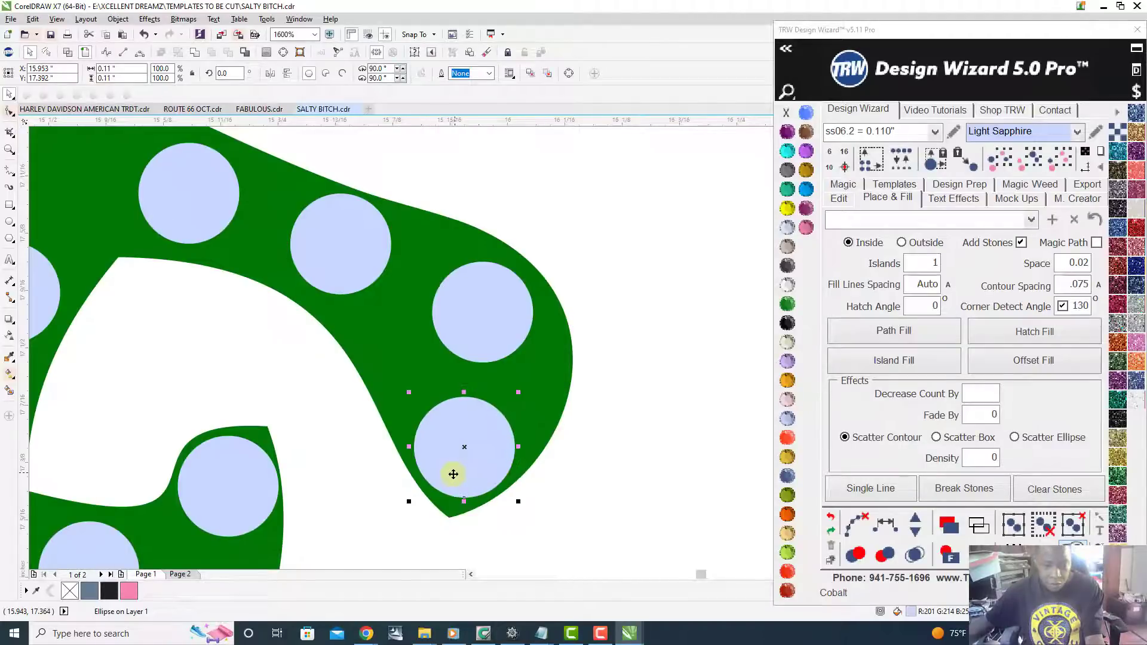
pyautogui.scroll(-2, 453, 473)
pyautogui.scroll(-3, 412, 439)
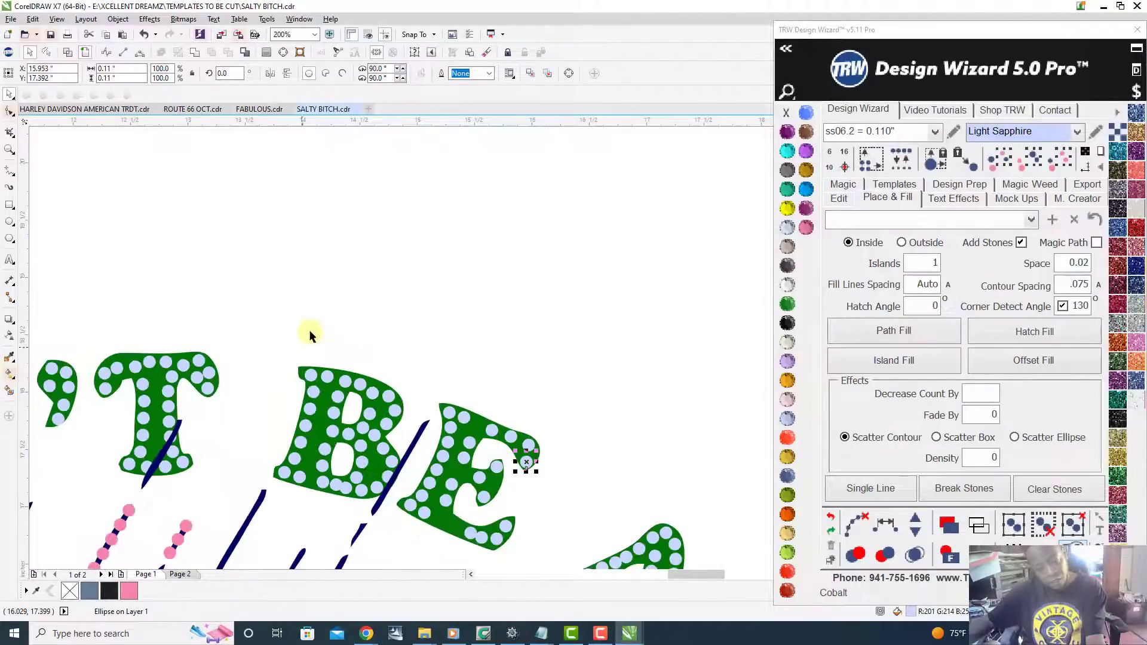
# - Respace the stones evenly along the outer edge of the letter A's left leg, from the serif to the apex, and clear the guide path
pyautogui.scroll(-1, 309, 334)
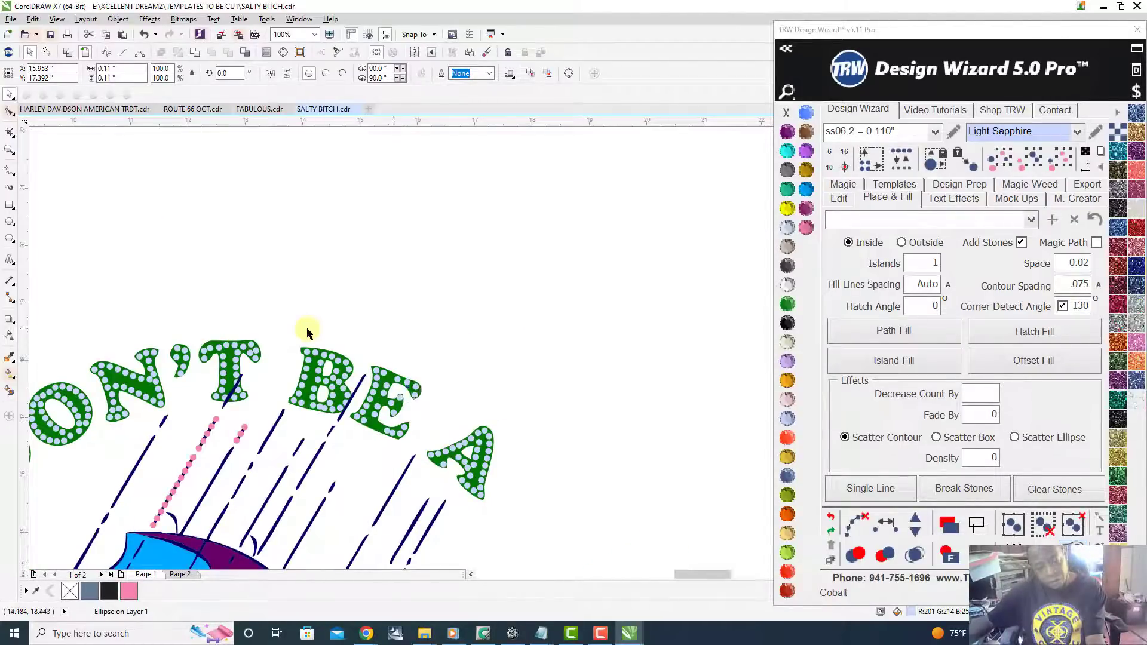
pyautogui.scroll(2, 307, 332)
pyautogui.scroll(-1, 306, 332)
pyautogui.scroll(2, 307, 328)
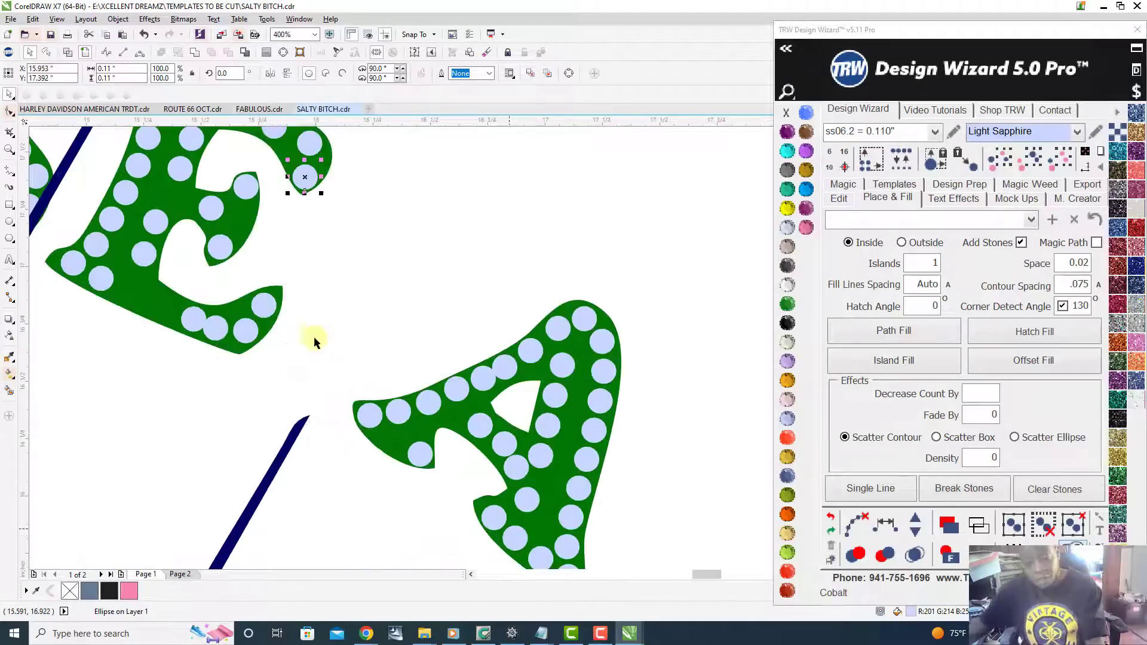
pyautogui.click(379, 416)
pyautogui.keyDown('shift'); pyautogui.click(400, 411); pyautogui.keyUp('shift')
pyautogui.keyDown('shift'); pyautogui.click(431, 404); pyautogui.keyUp('shift')
pyautogui.keyDown('shift'); pyautogui.click(461, 392); pyautogui.keyUp('shift')
pyautogui.keyDown('shift'); pyautogui.click(485, 379); pyautogui.keyUp('shift')
pyautogui.keyDown('shift'); pyautogui.click(507, 368); pyautogui.keyUp('shift')
pyautogui.keyDown('shift'); pyautogui.click(536, 353); pyautogui.keyUp('shift')
pyautogui.keyDown('shift'); pyautogui.click(558, 328); pyautogui.keyUp('shift')
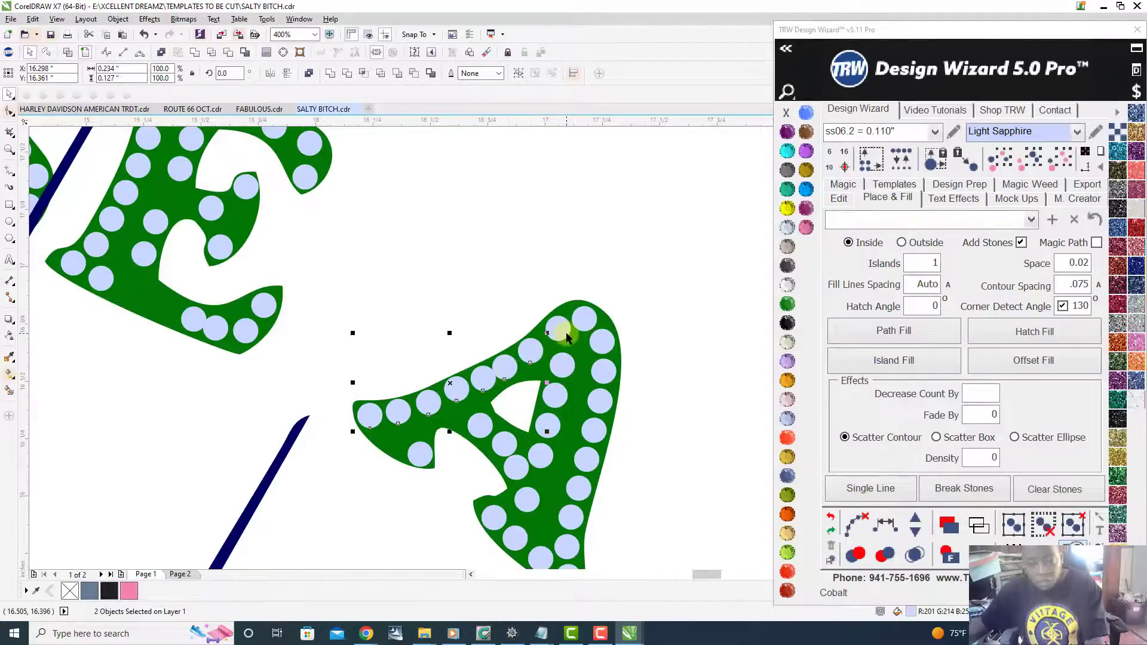
pyautogui.keyDown('shift'); pyautogui.click(584, 319); pyautogui.keyUp('shift')
pyautogui.click(858, 525)
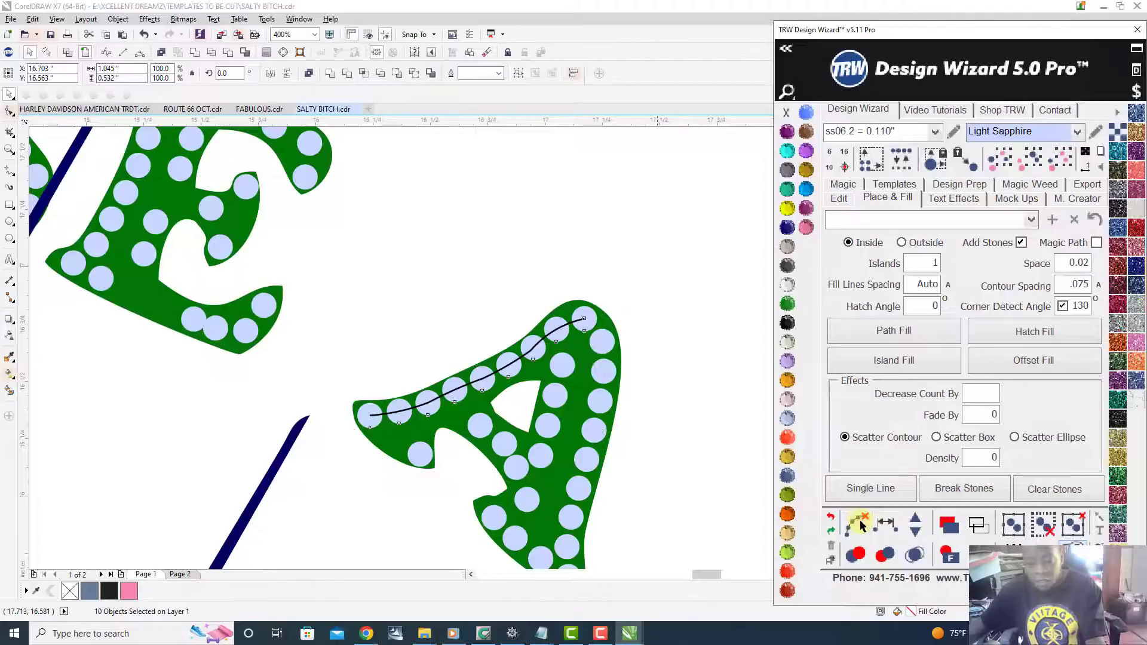
pyautogui.click(657, 361)
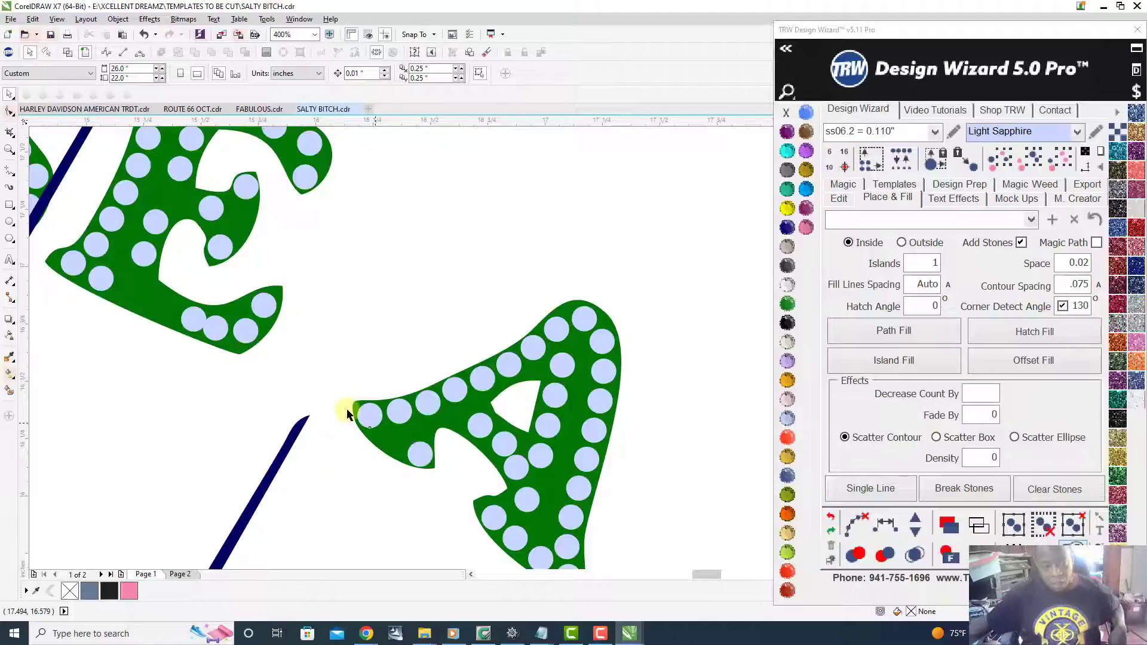
# - Place a copy of the serif-tip stone in the gap along the lower edge of the letter A's left serif
pyautogui.scroll(3, 346, 409)
pyautogui.scroll(-1, 347, 410)
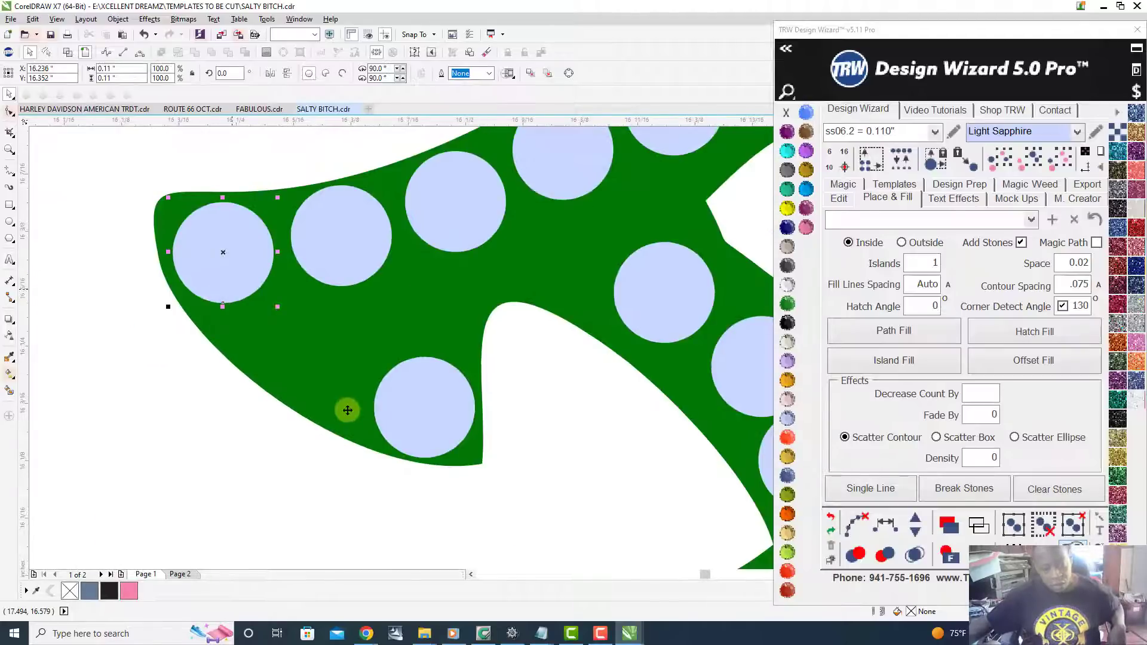
pyautogui.moveTo(230, 266); pyautogui.dragTo(316, 361)
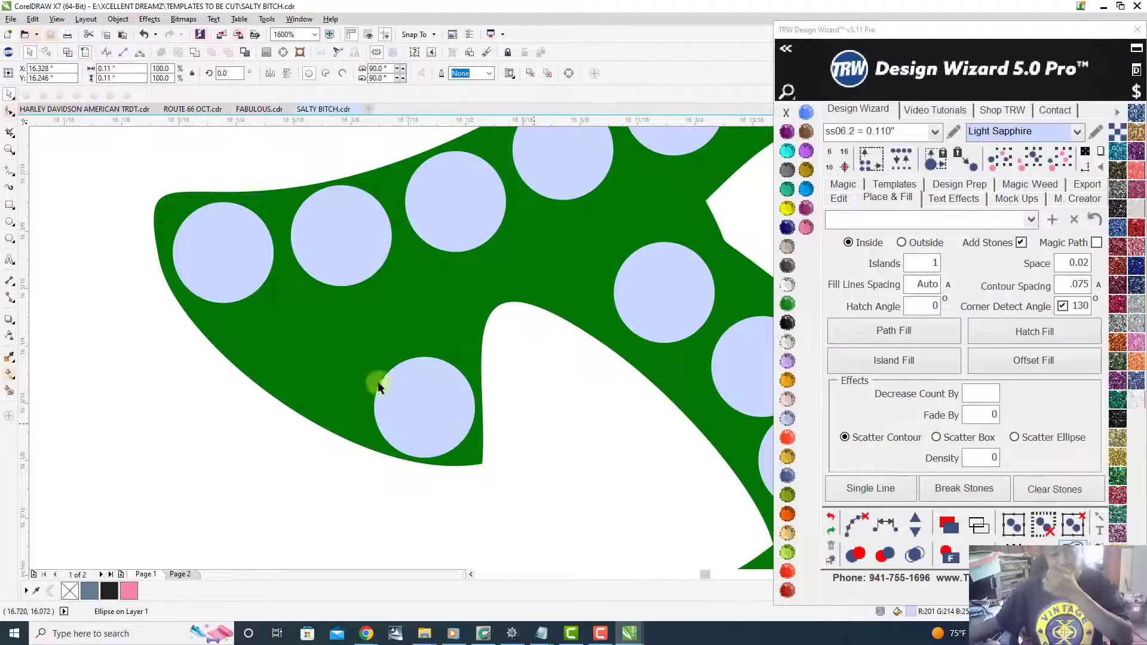
pyautogui.scroll(-4, 302, 340)
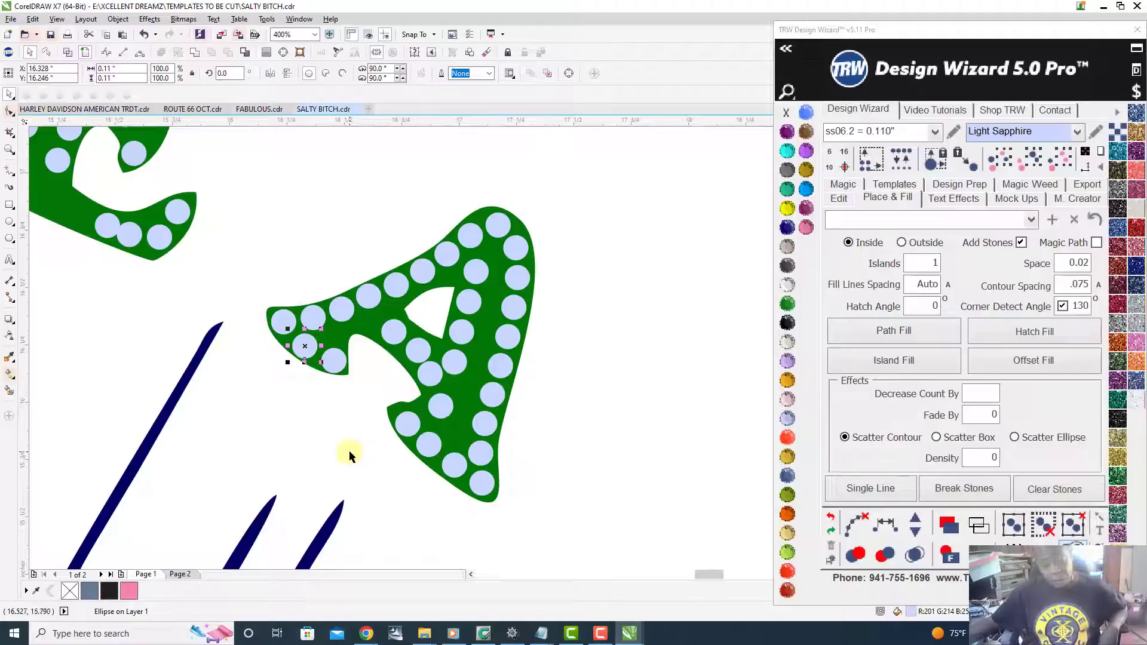
pyautogui.click(365, 463)
# - Delete the overlapping stone at the lower end of the letter A's crossbar, near the inner edge
pyautogui.scroll(-2, 373, 469)
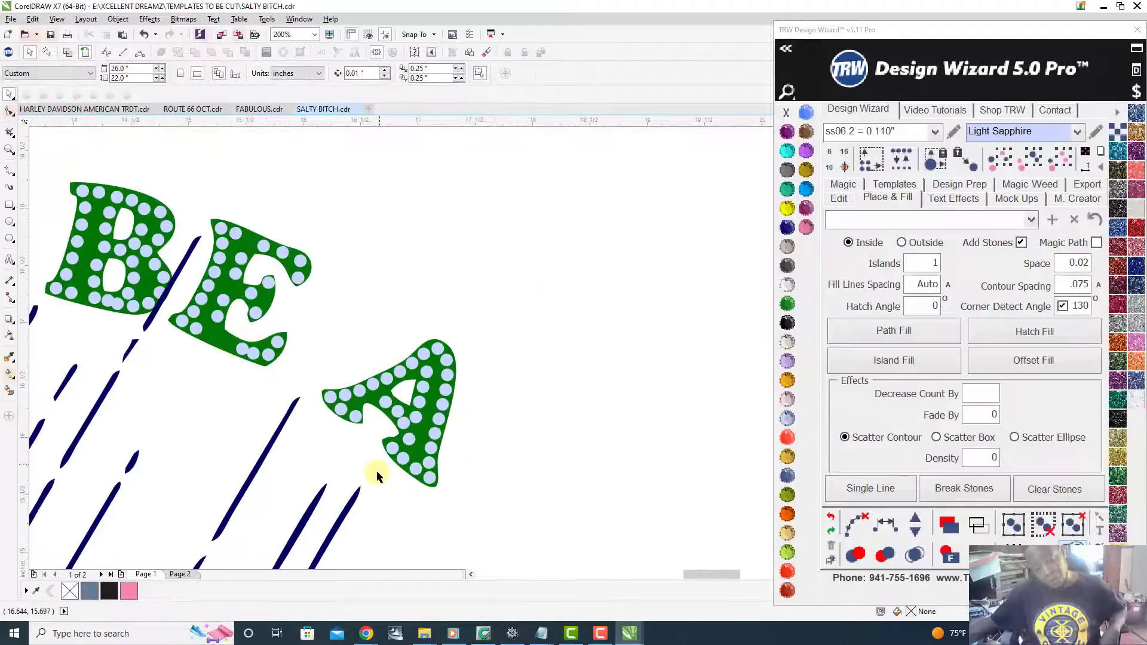
pyautogui.scroll(3, 377, 471)
pyautogui.scroll(3, 390, 413)
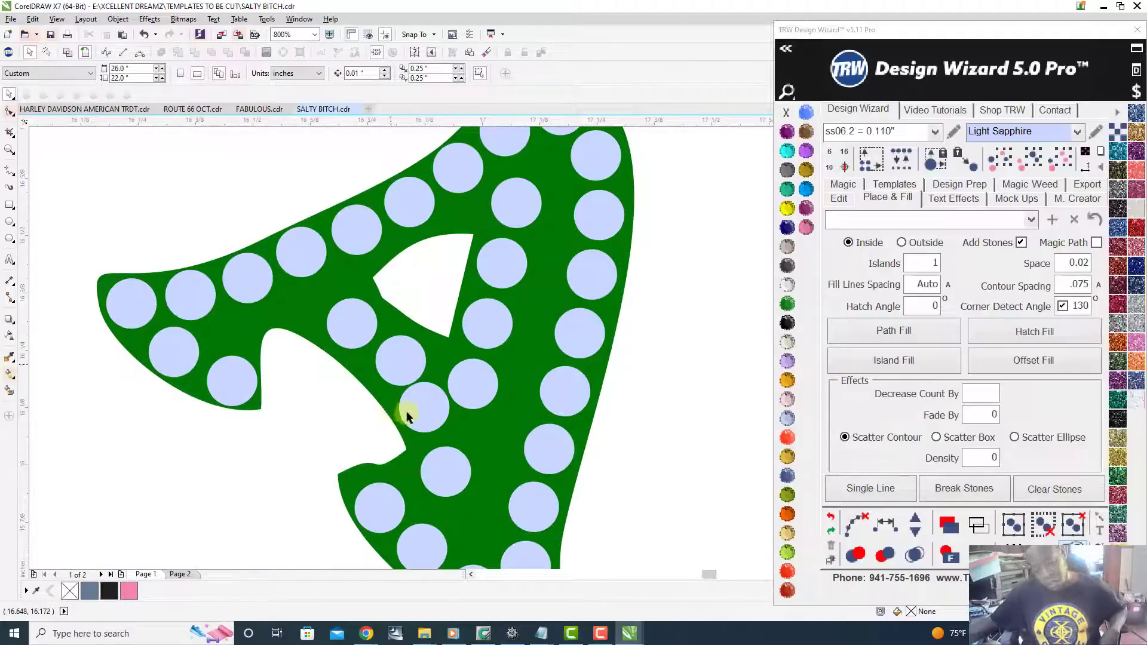
pyautogui.click(423, 411)
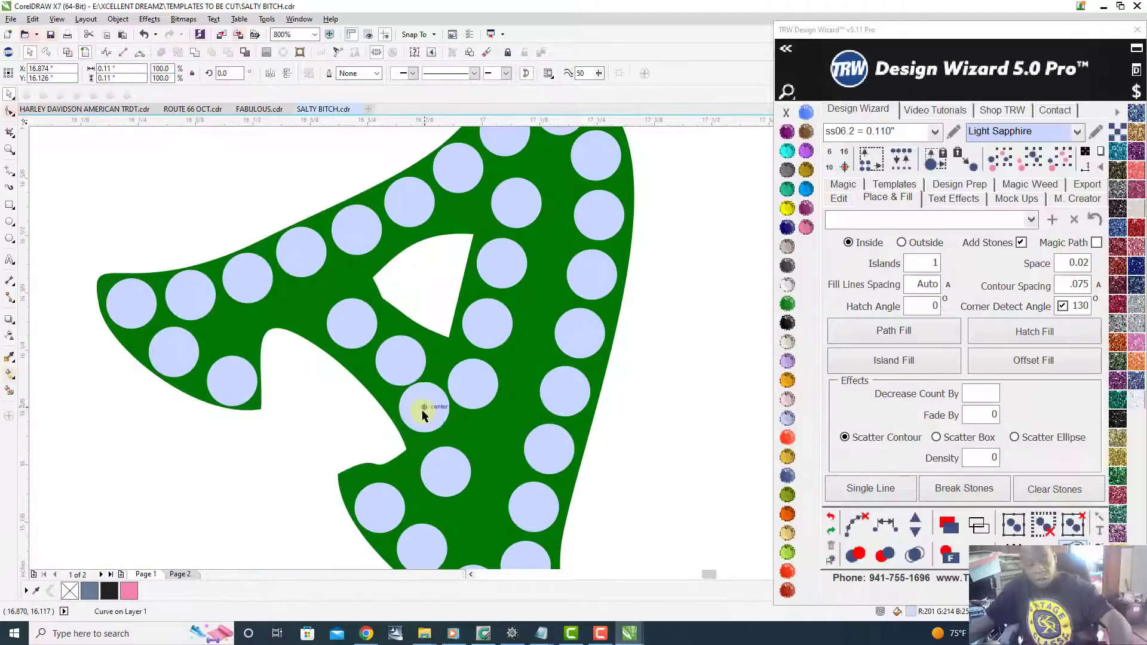
pyautogui.press('Delete')
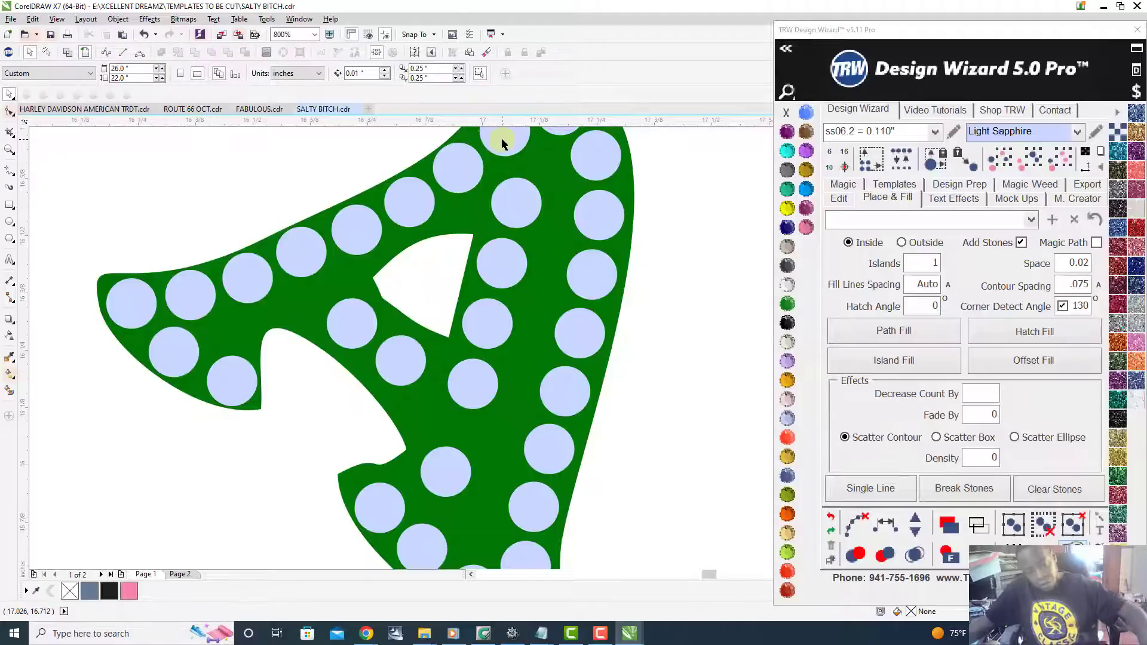
# - Respace the inner row of stones down the letter A's right leg evenly with one stone added, and clear the guide path
pyautogui.click(502, 144)
pyautogui.scroll(-1, 497, 228)
pyautogui.scroll(1, 497, 223)
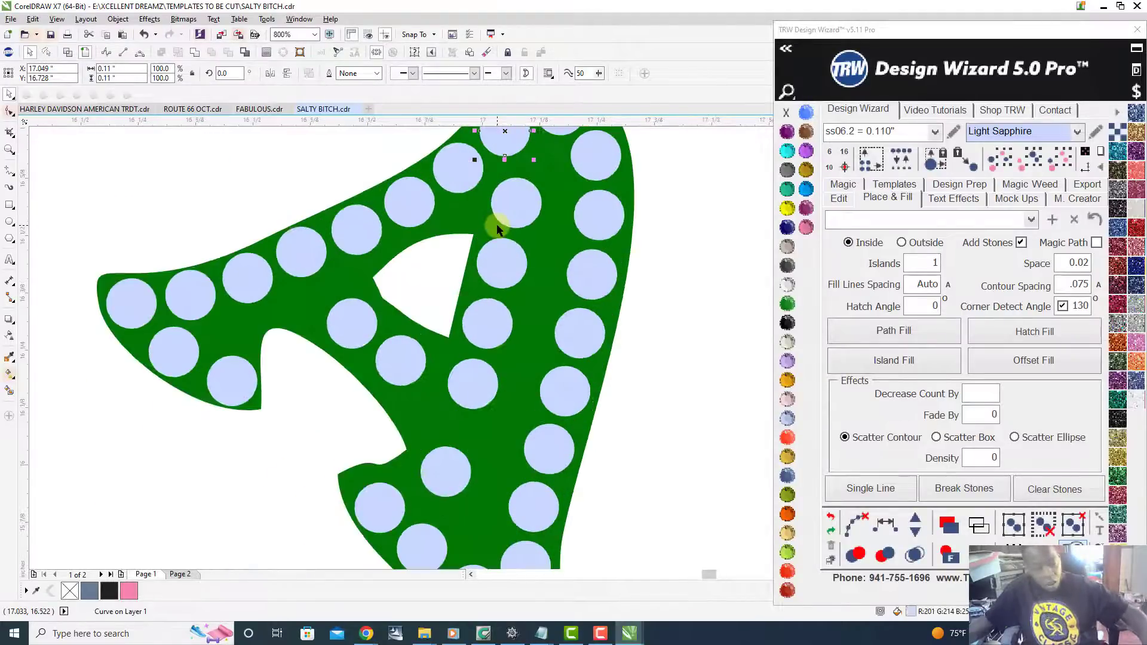
pyautogui.click(511, 203)
pyautogui.click(488, 324)
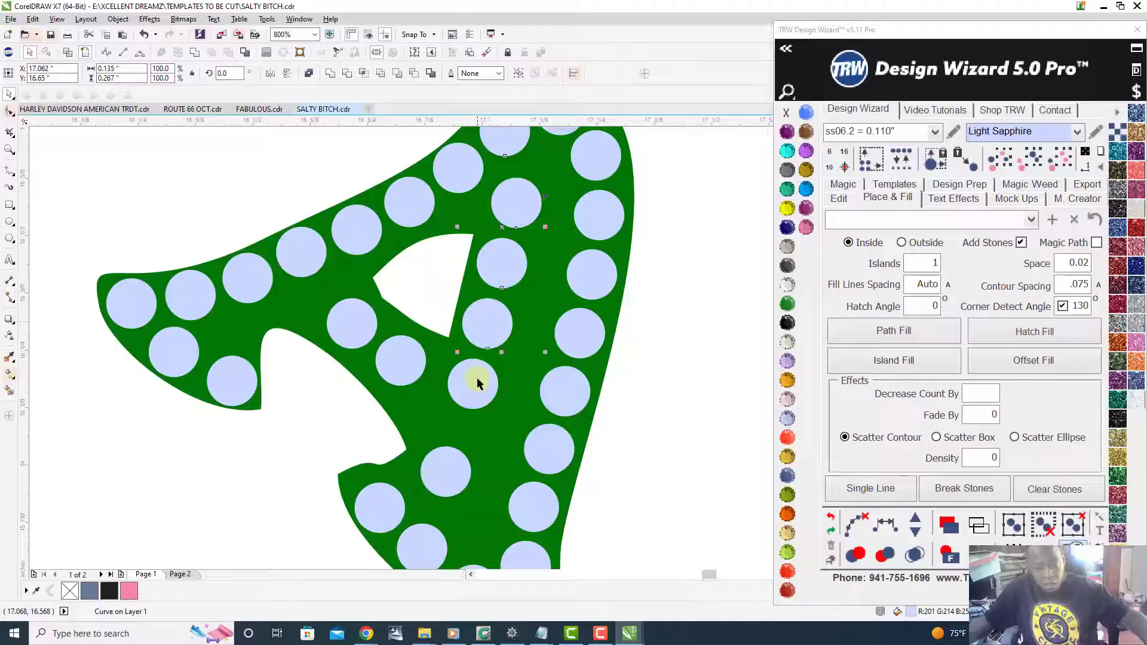
pyautogui.keyDown('shift'); pyautogui.click(420, 550); pyautogui.keyUp('shift')
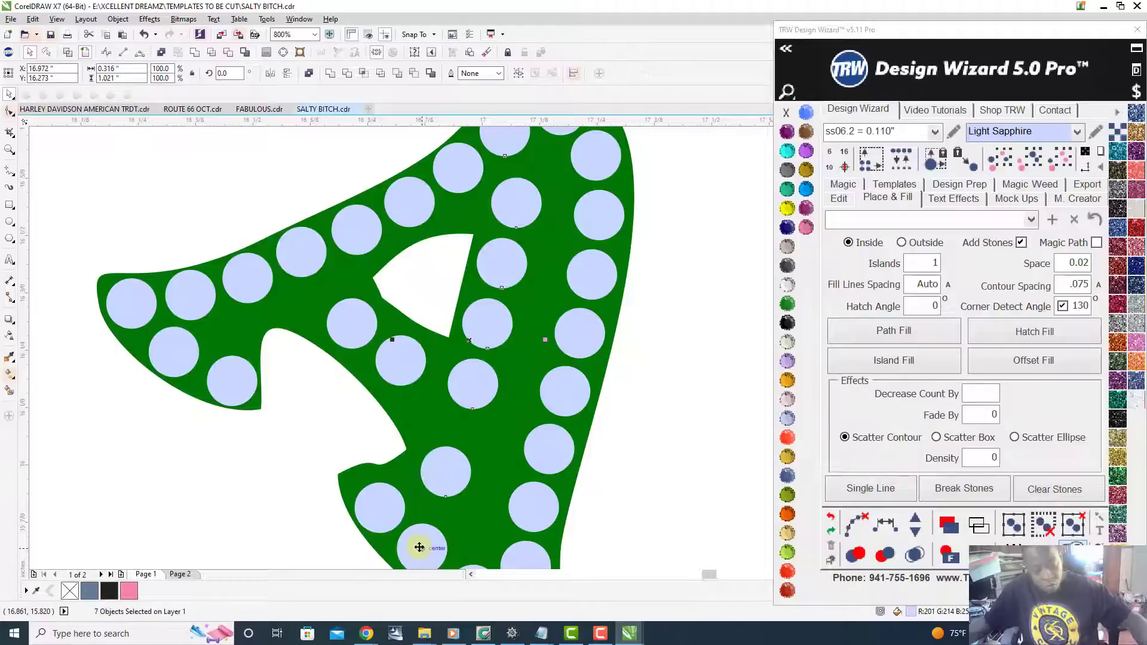
pyautogui.click(886, 525)
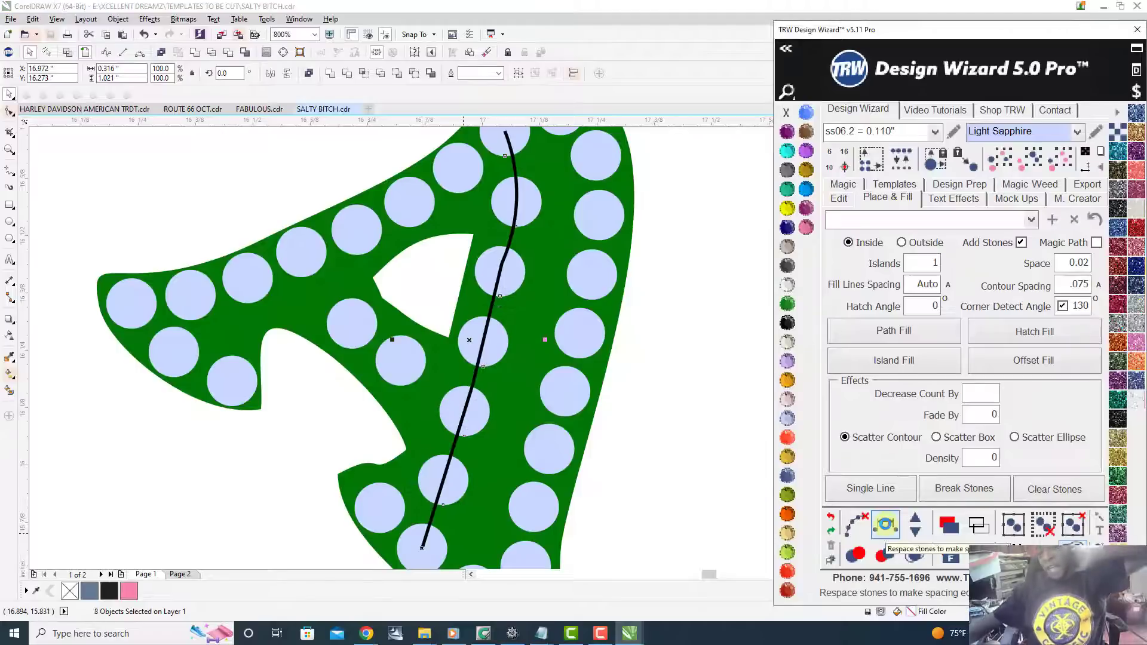
pyautogui.click(914, 524)
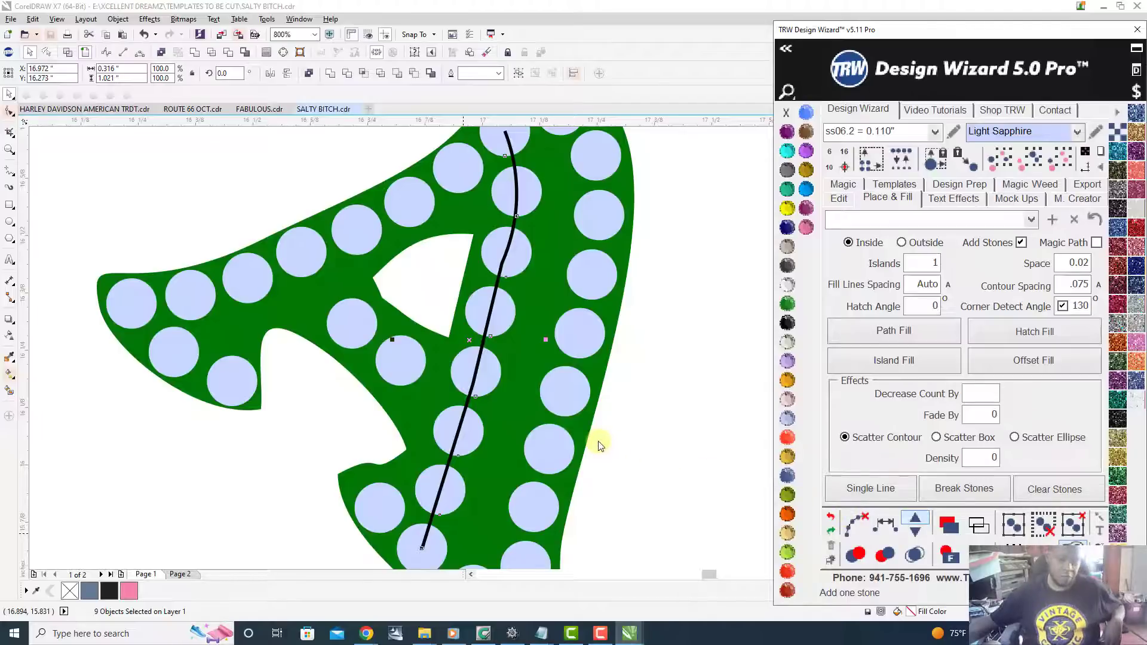
pyautogui.scroll(-1, 600, 445)
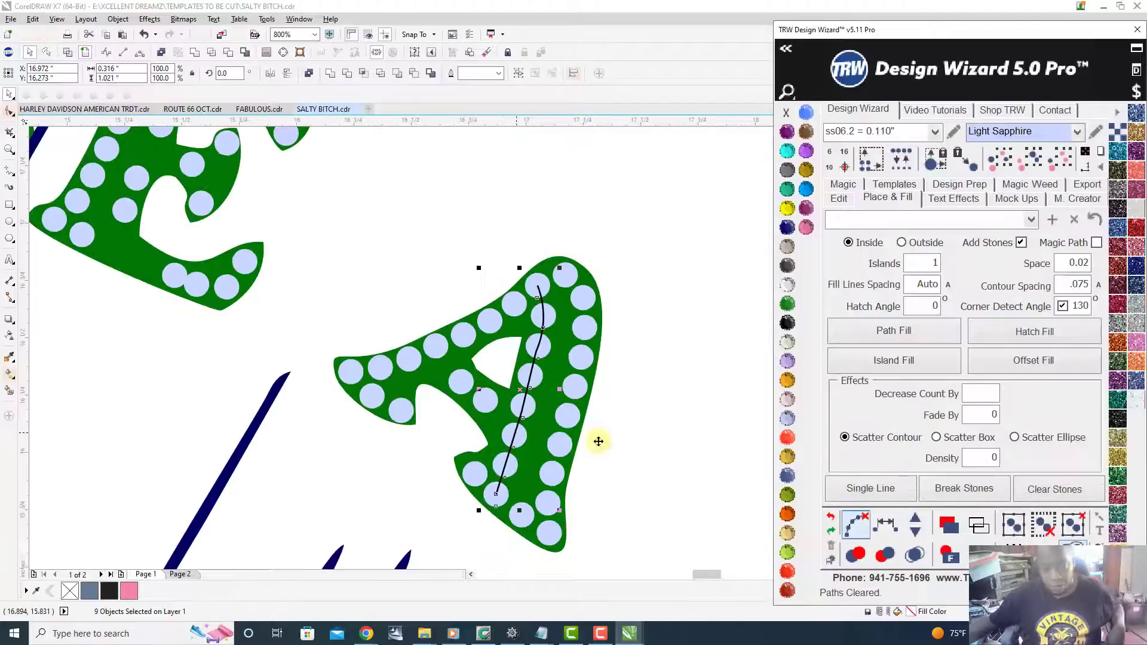
pyautogui.click(854, 523)
pyautogui.click(636, 395)
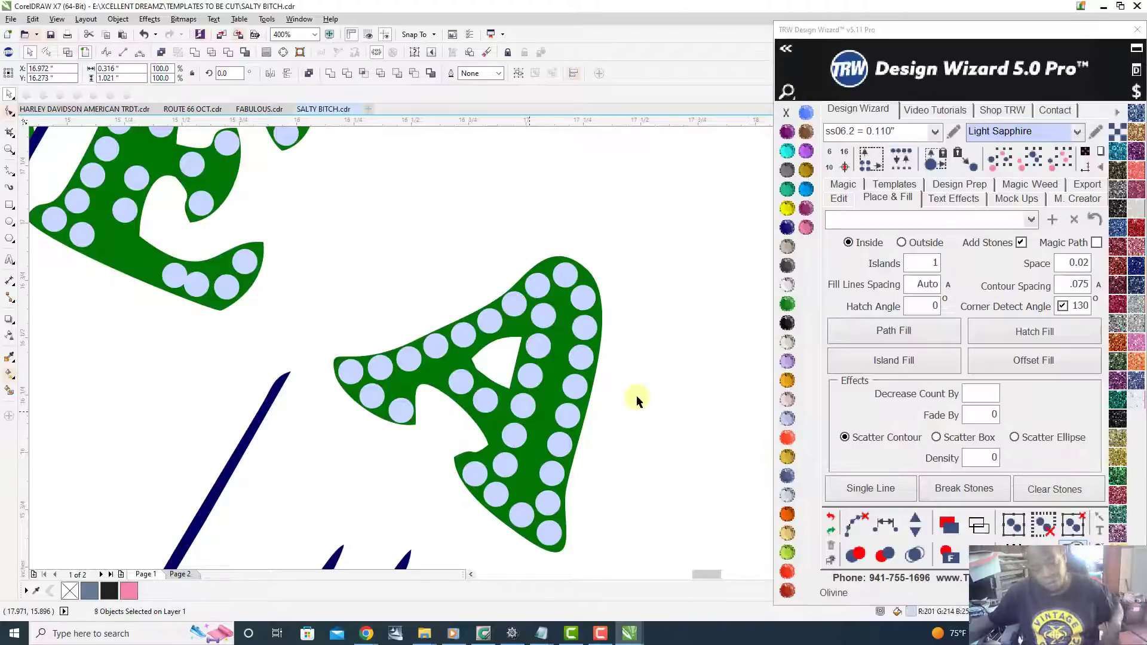
# - Respace the stones across the letter A's crossbar between both legs, add one stone to the row, and clear the guide path
pyautogui.scroll(1, 514, 388)
pyautogui.click(366, 273)
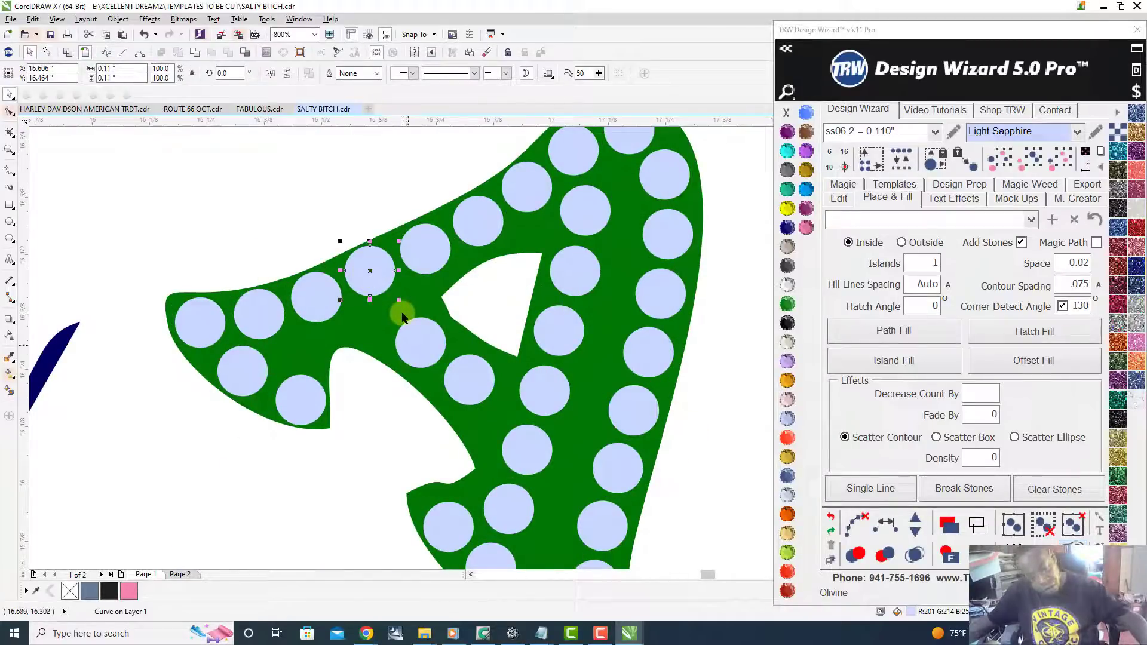
pyautogui.scroll(1, 410, 313)
pyautogui.moveTo(457, 352); pyautogui.dragTo(482, 400)
pyautogui.scroll(-1, 474, 391)
pyautogui.click(345, 259)
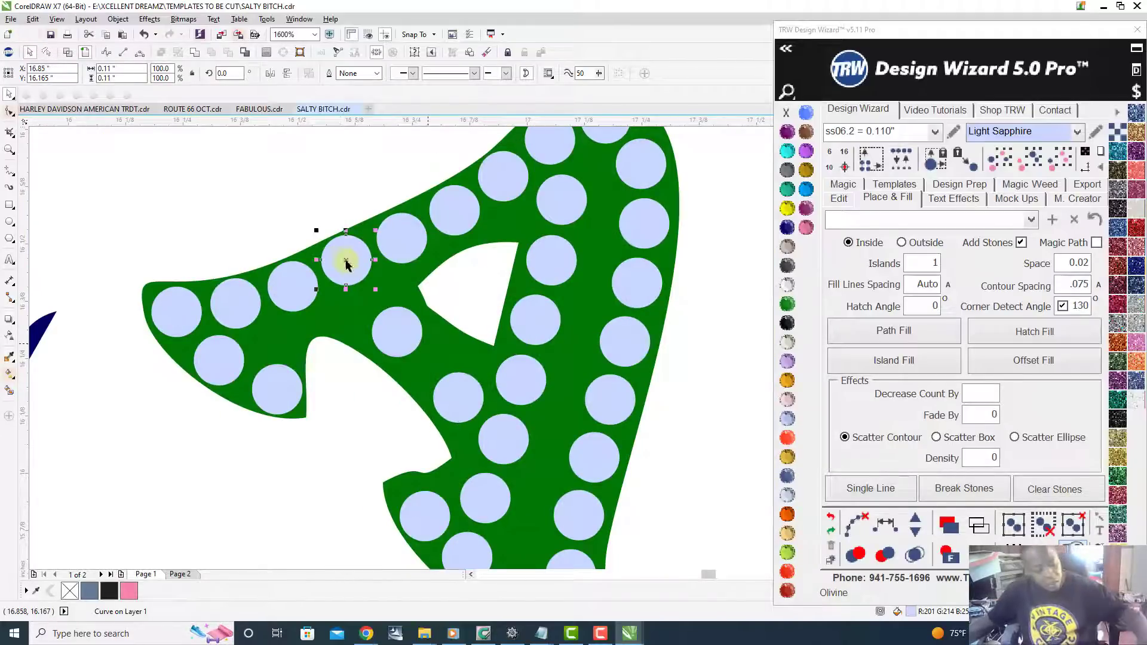
pyautogui.keyDown('shift'); pyautogui.click(388, 322); pyautogui.keyUp('shift')
pyautogui.keyDown('shift'); pyautogui.click(465, 387); pyautogui.keyUp('shift')
pyautogui.keyDown('shift'); pyautogui.click(496, 435); pyautogui.keyUp('shift')
pyautogui.click(855, 524)
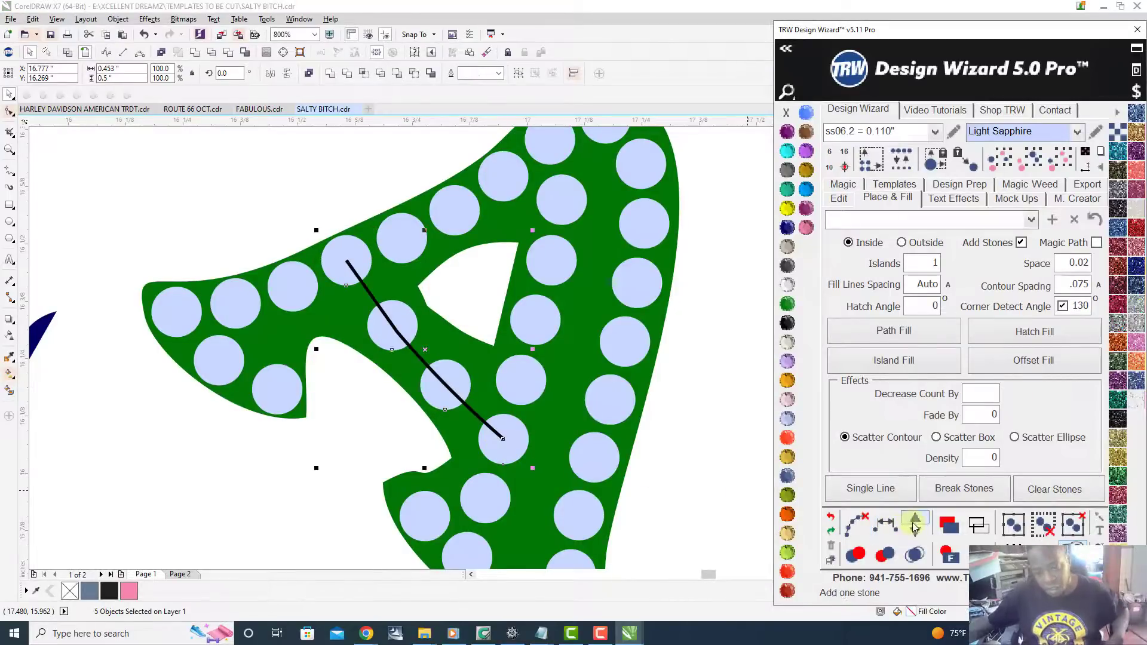
pyautogui.click(853, 526)
pyautogui.scroll(-2, 574, 392)
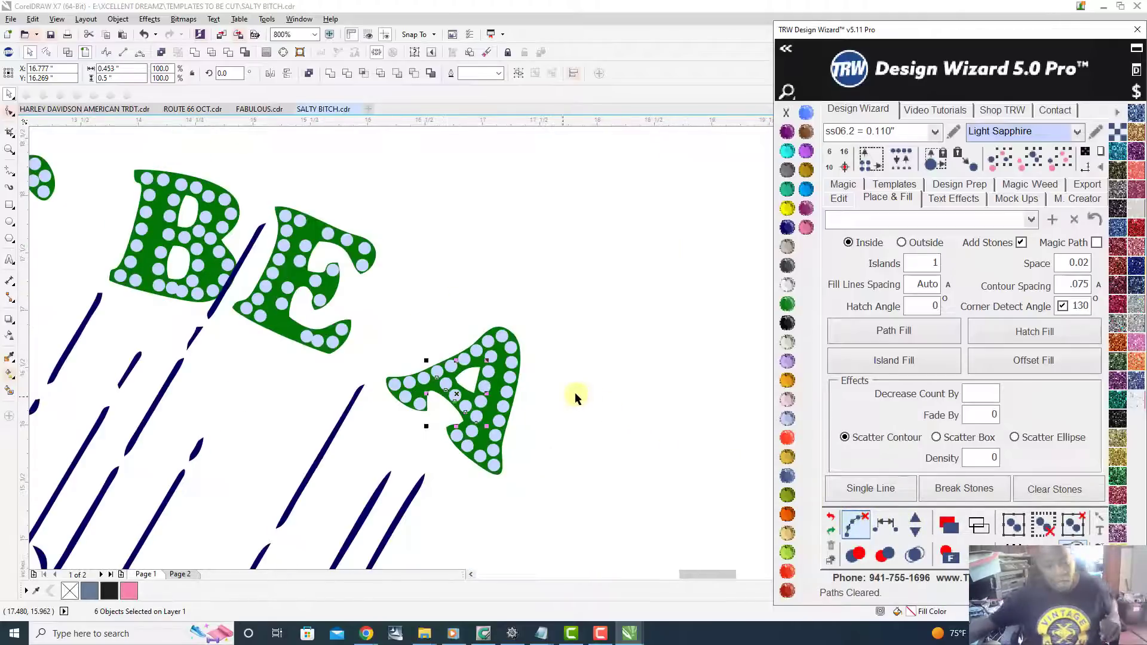
pyautogui.click(575, 392)
# - Respace the stones along the letter E's upper arm from serif to tip with one stone added, and clear the guide path
pyautogui.scroll(-1, 575, 392)
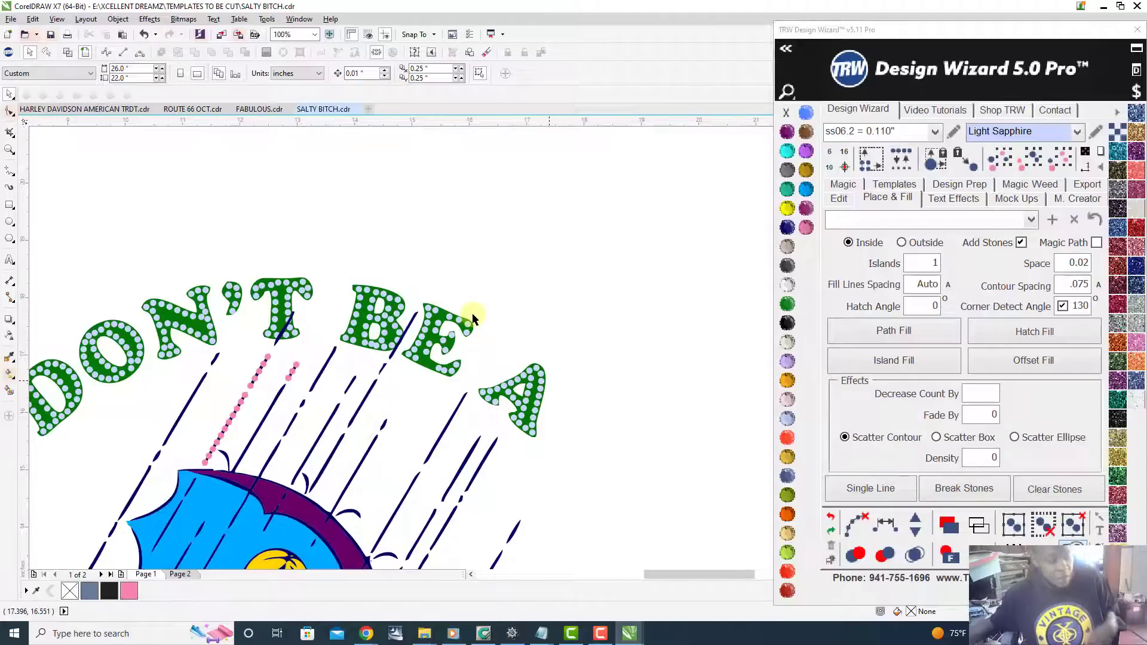
pyautogui.scroll(3, 469, 314)
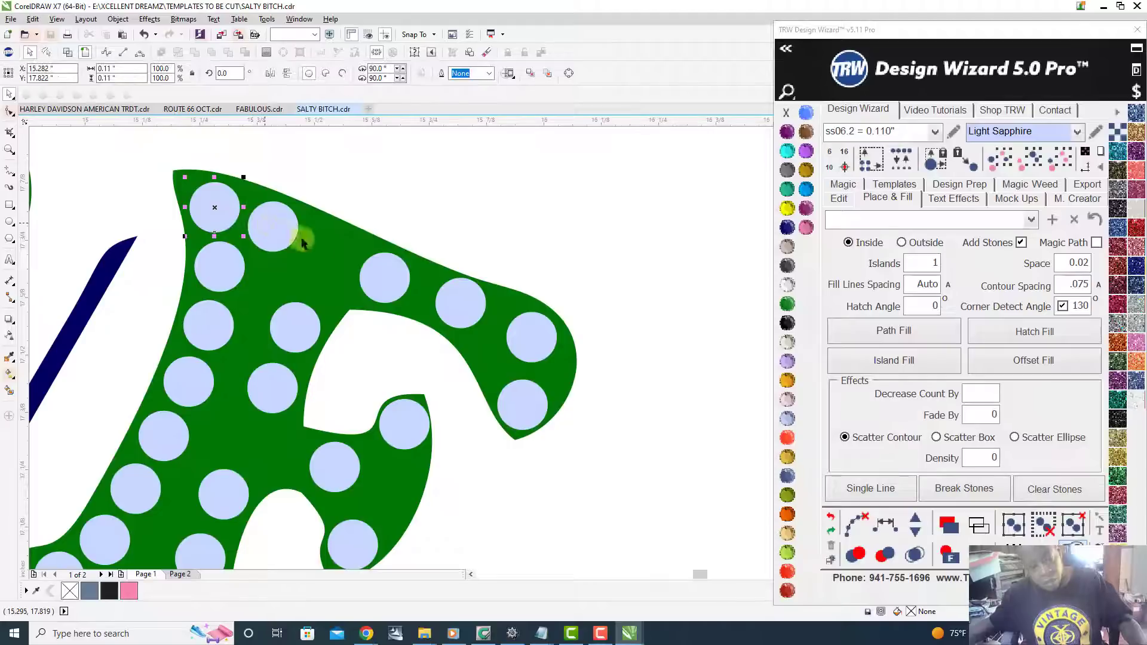
pyautogui.click(536, 384)
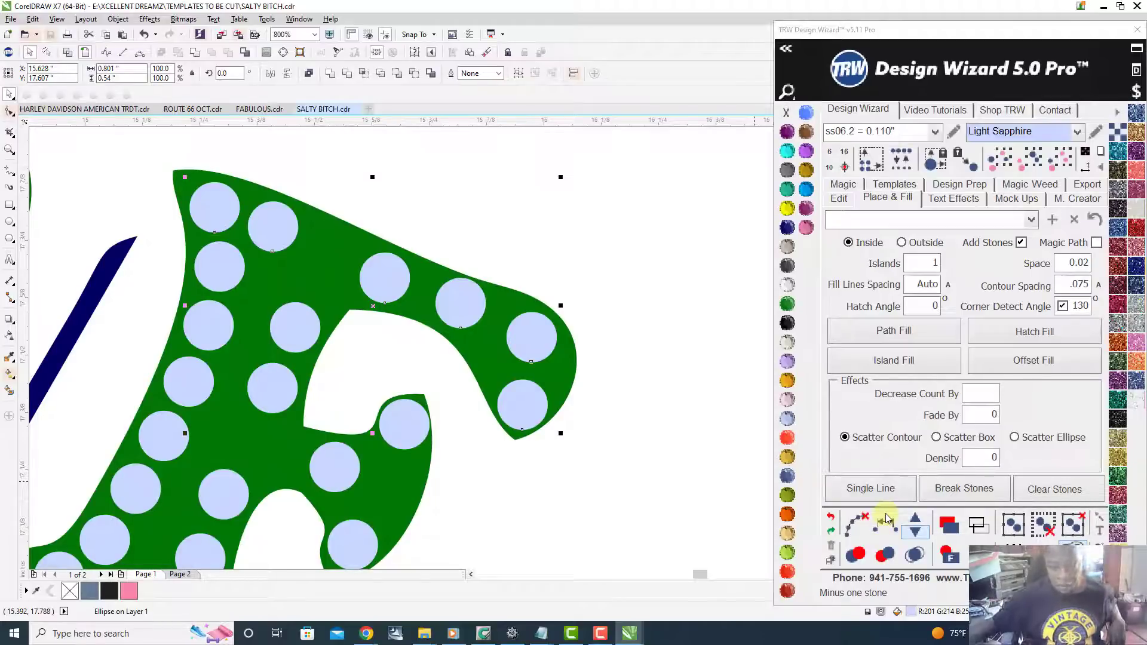
pyautogui.click(887, 521)
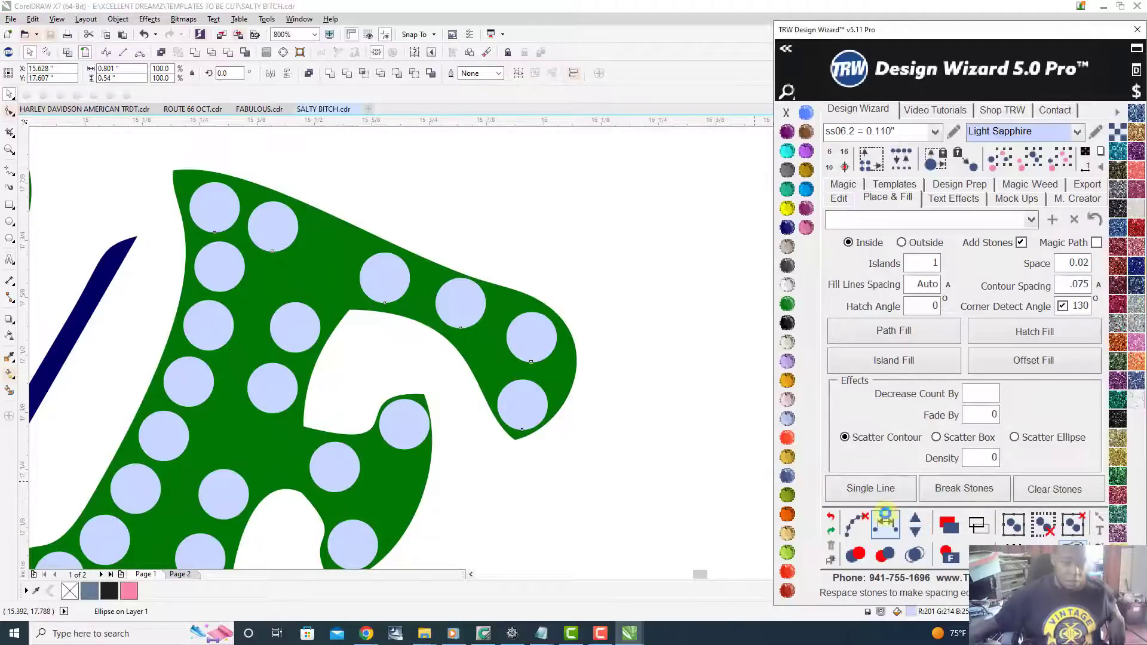
pyautogui.click(918, 521)
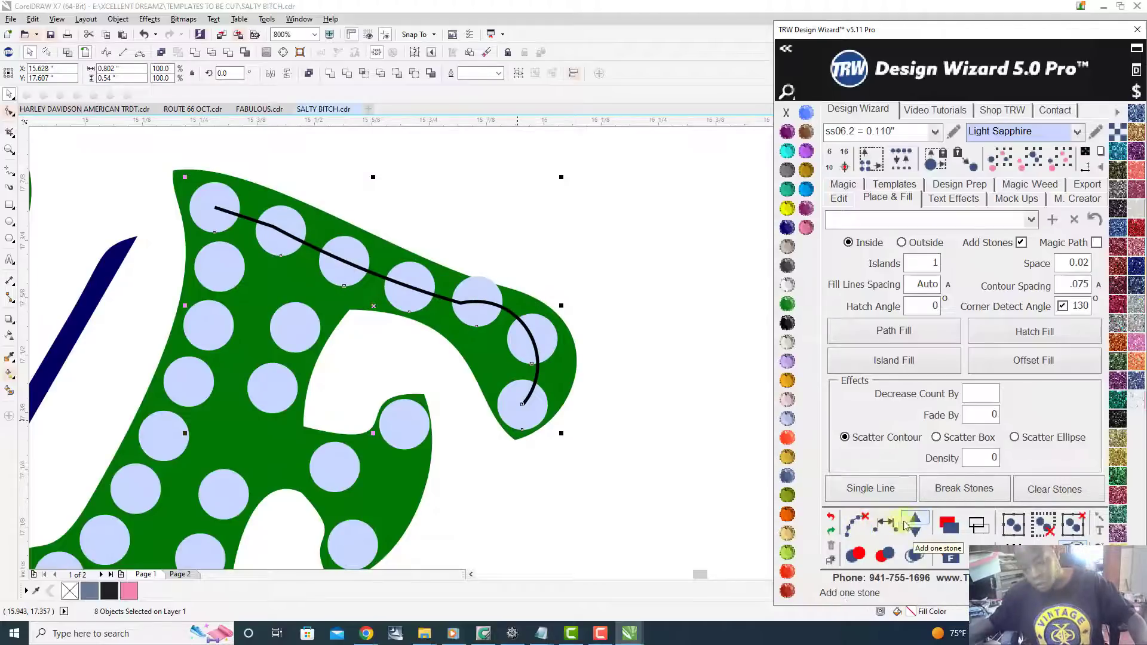
pyautogui.click(916, 523)
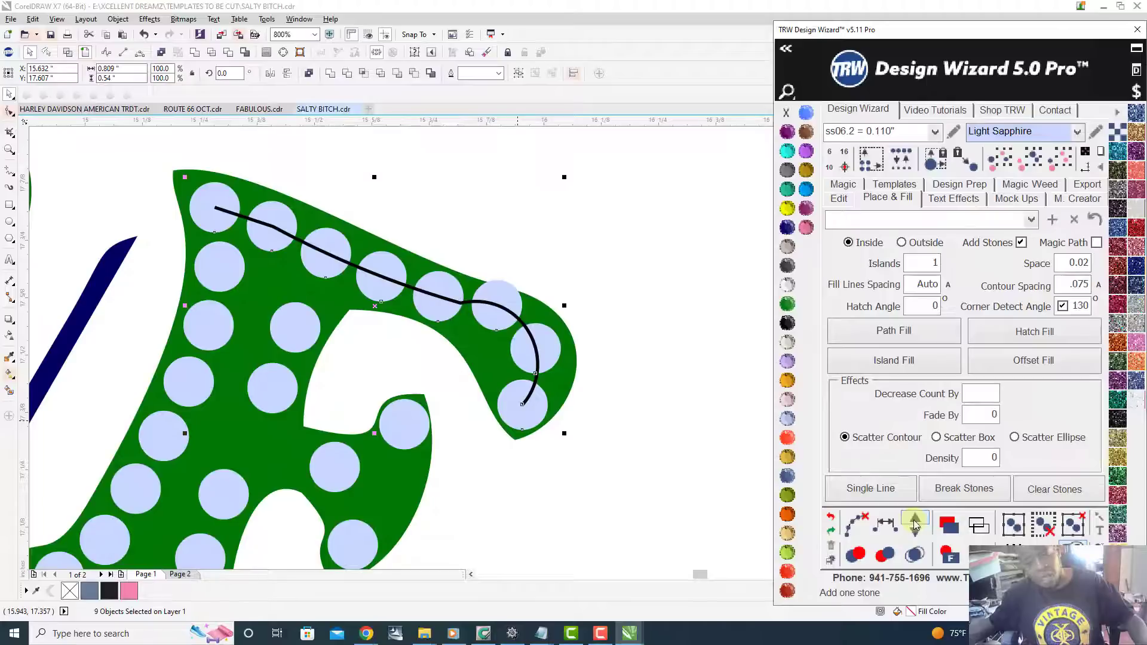
pyautogui.click(916, 531)
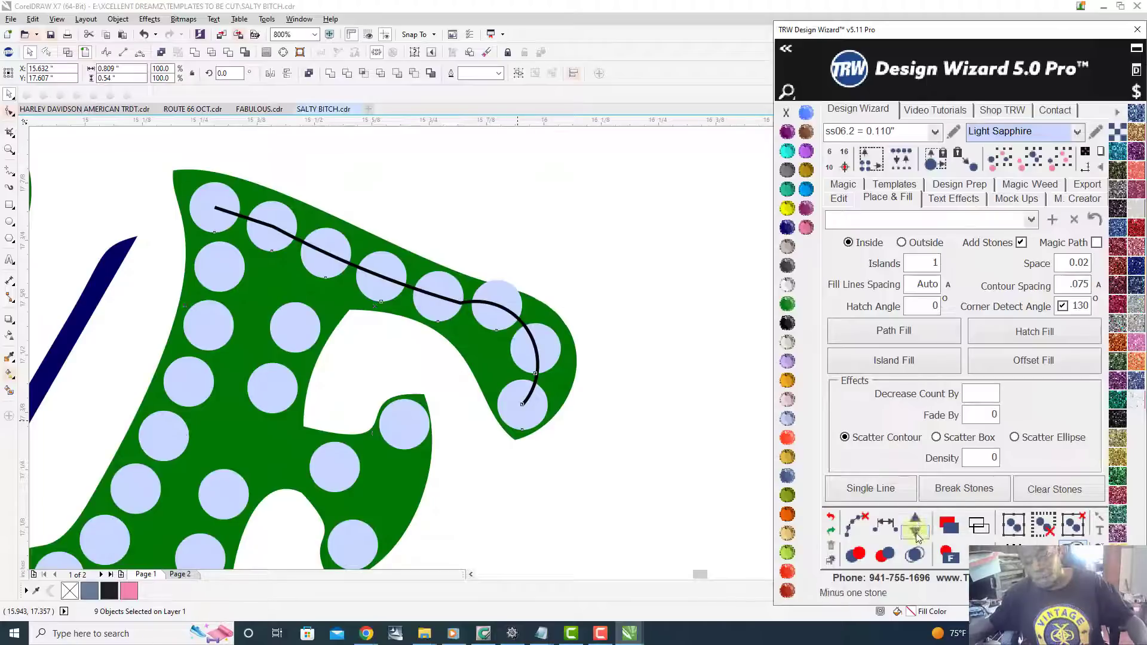
pyautogui.click(858, 528)
pyautogui.click(598, 231)
pyautogui.scroll(1, 598, 231)
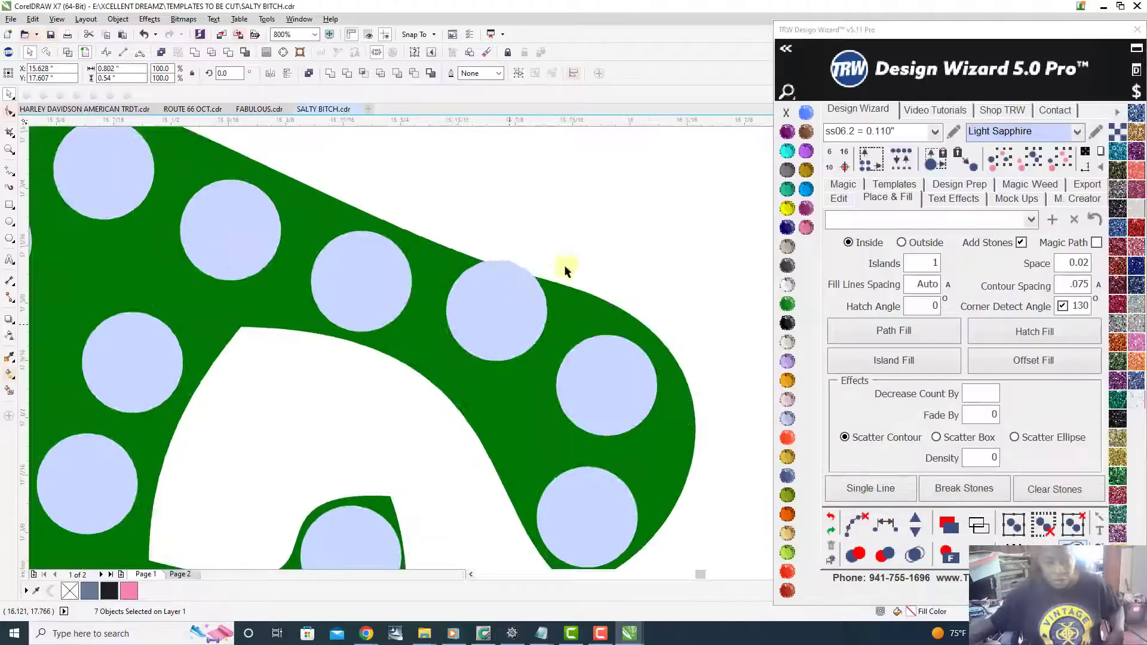
# - Nudge two stones near the tip of the letter E's upper arm inward, away from the letter's outer edge
pyautogui.moveTo(519, 314); pyautogui.dragTo(508, 335)
pyautogui.moveTo(610, 401); pyautogui.dragTo(604, 405)
pyautogui.scroll(-3, 604, 403)
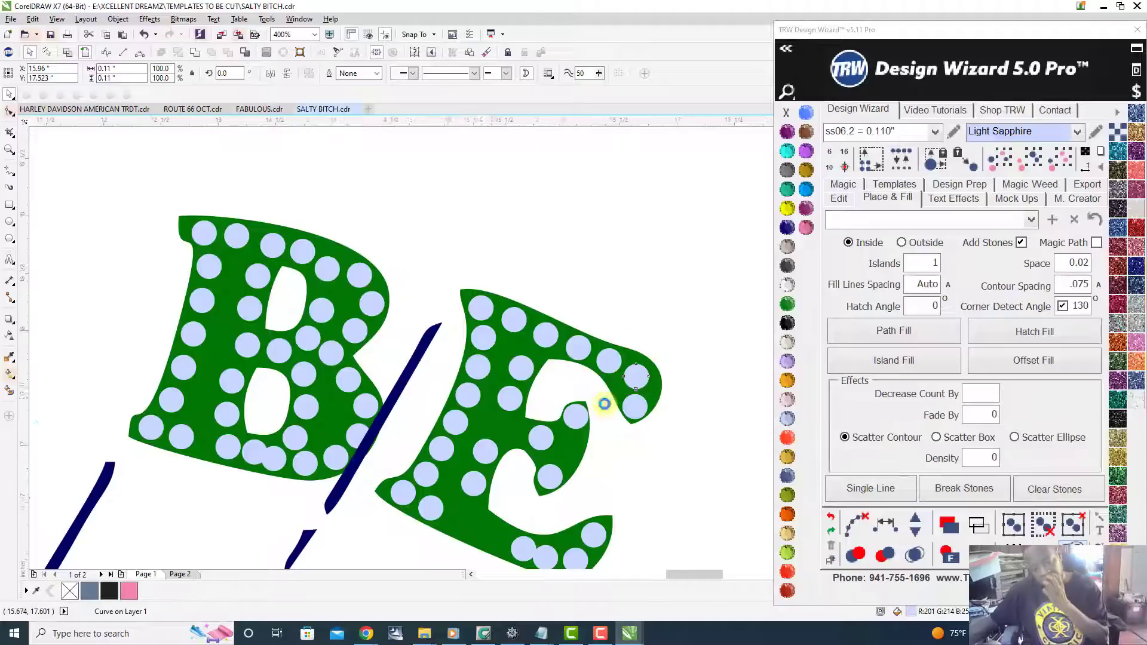
# - Respace the stones along the letter E's bottom arm from serif to tip with two stones added, and clear the guide path
pyautogui.scroll(-2, 604, 403)
pyautogui.scroll(4, 600, 402)
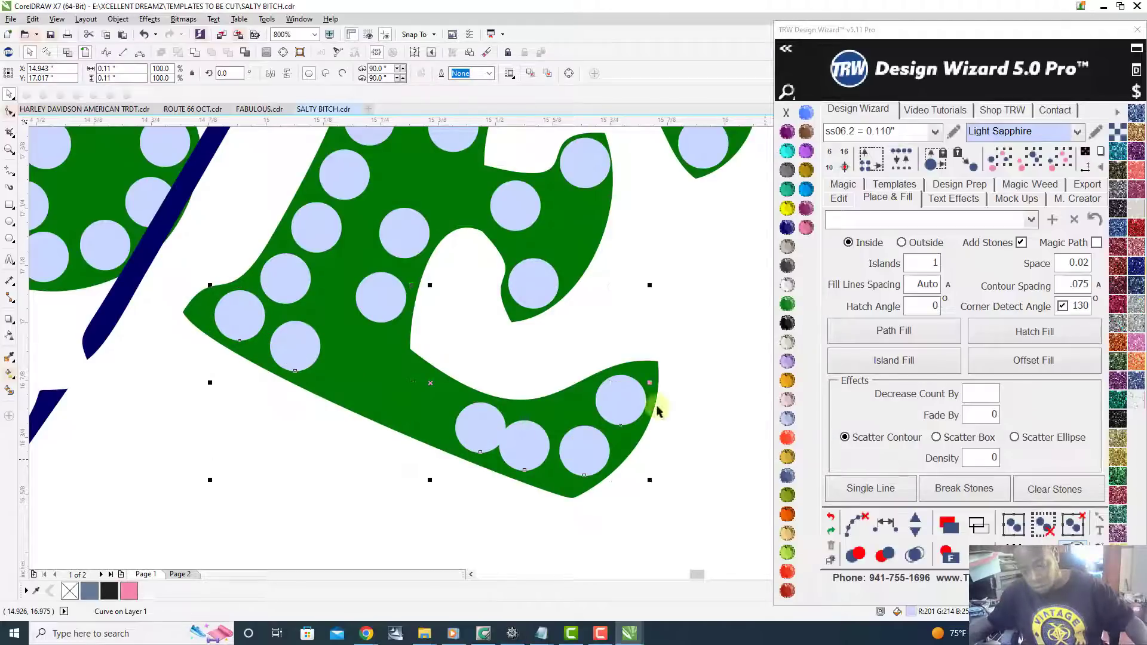
pyautogui.click(916, 523)
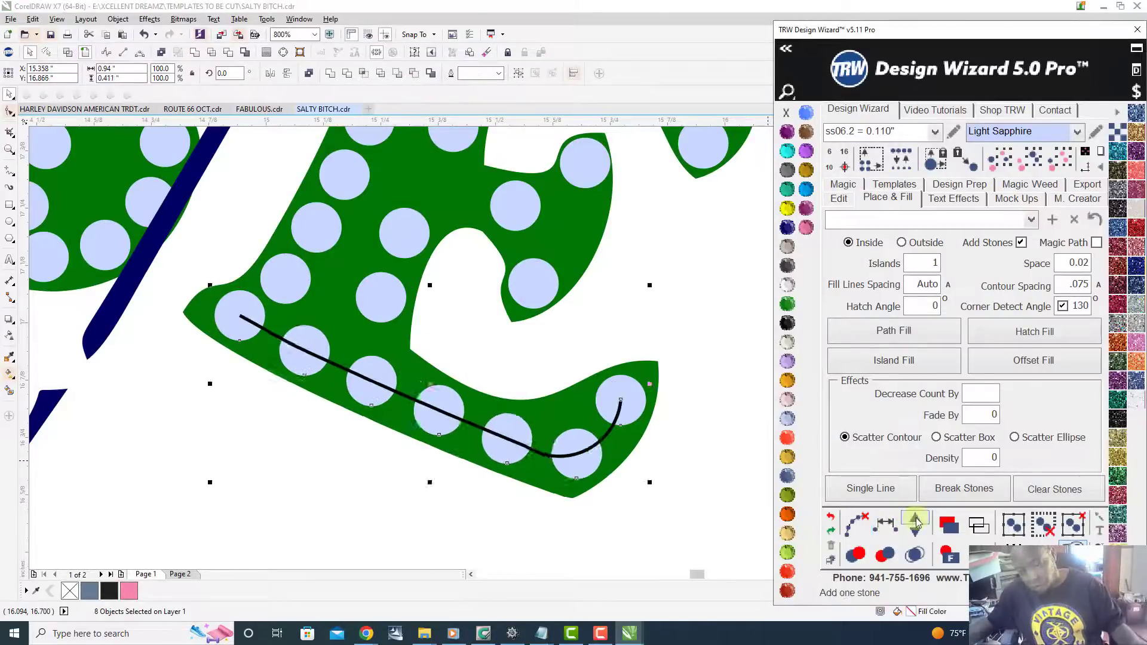
pyautogui.click(917, 521)
pyautogui.click(857, 525)
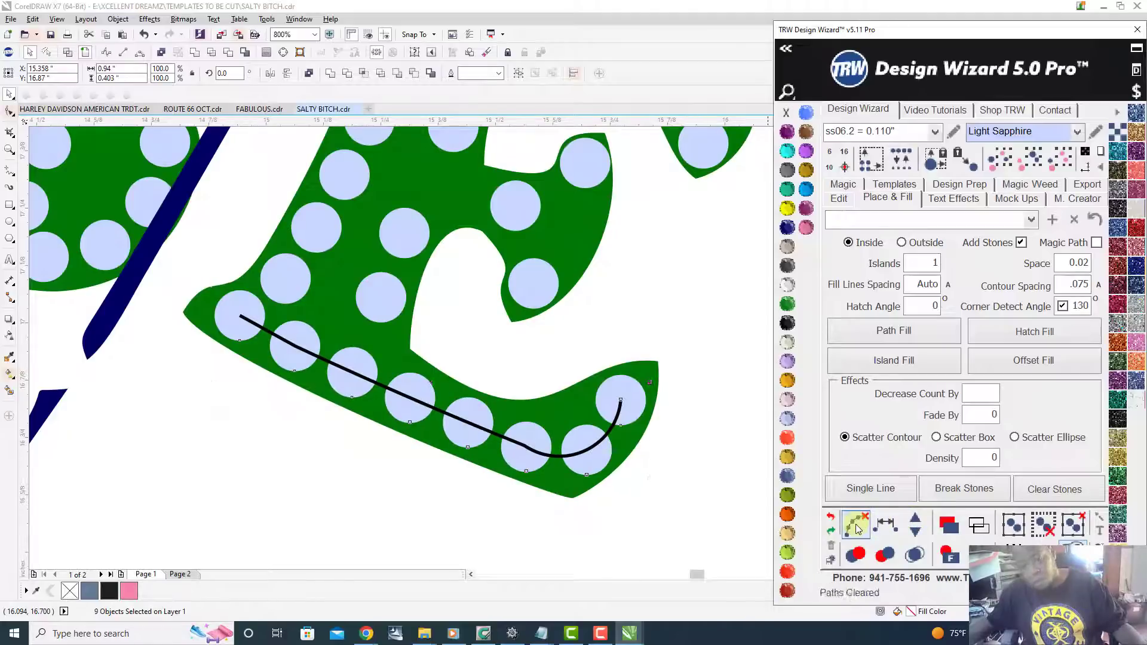
pyautogui.click(658, 311)
# - Respace the inner row of stones along the letter E's stem from bottom to upper arm with two stones added, and clear the guide path
pyautogui.scroll(-1, 391, 402)
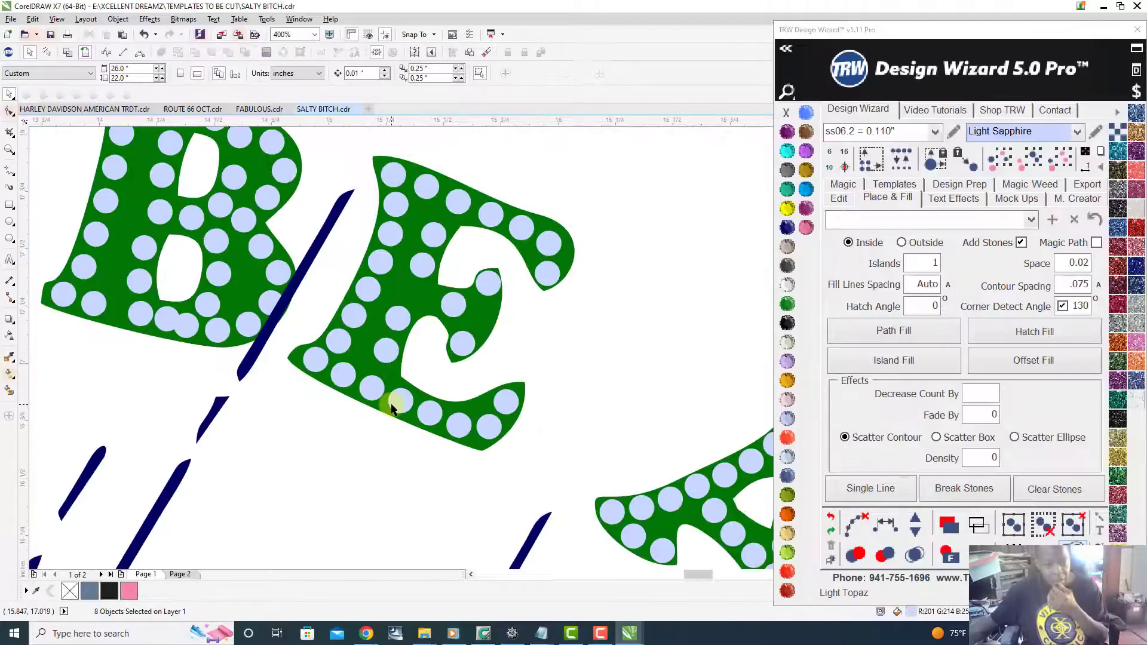
pyautogui.click(371, 391)
pyautogui.keyDown('shift'); pyautogui.click(388, 346); pyautogui.keyUp('shift')
pyautogui.keyDown('shift'); pyautogui.click(396, 318); pyautogui.keyUp('shift')
pyautogui.keyDown('shift'); pyautogui.click(422, 264); pyautogui.keyUp('shift')
pyautogui.keyDown('shift'); pyautogui.click(433, 233); pyautogui.keyUp('shift')
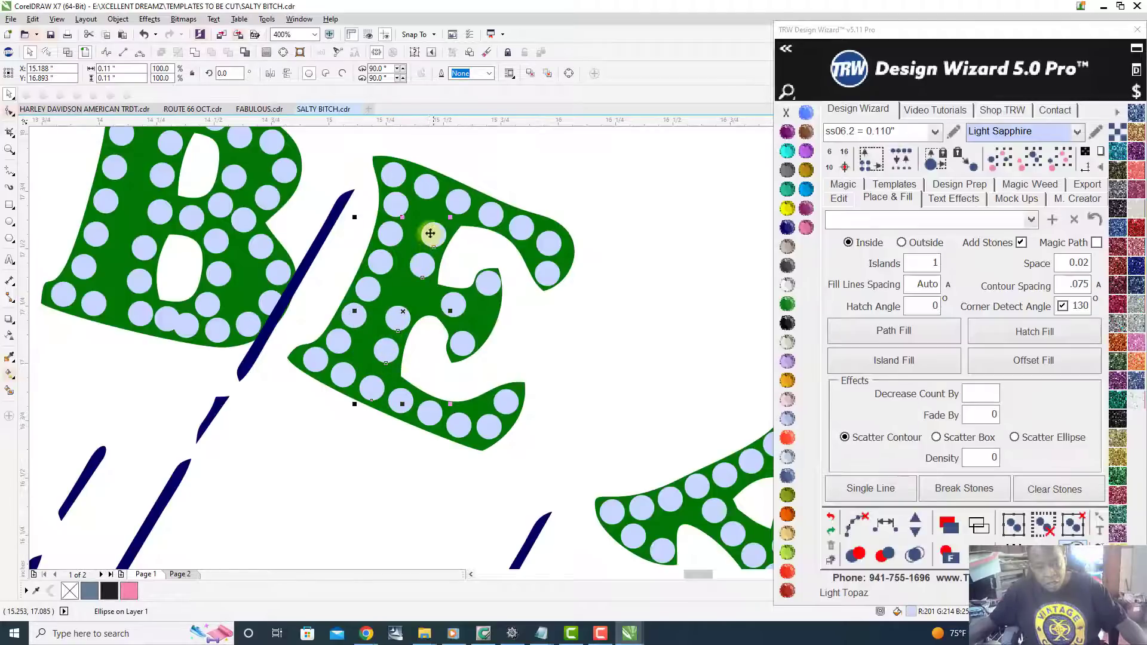
pyautogui.keyDown('shift'); pyautogui.click(455, 203); pyautogui.keyUp('shift')
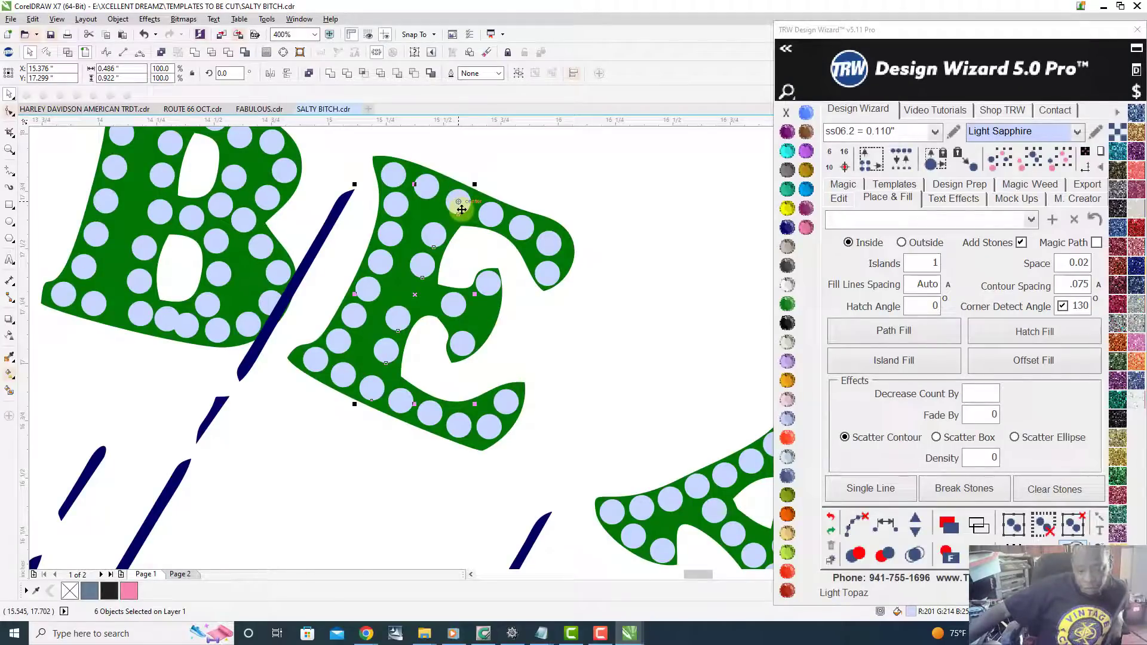
pyautogui.click(888, 523)
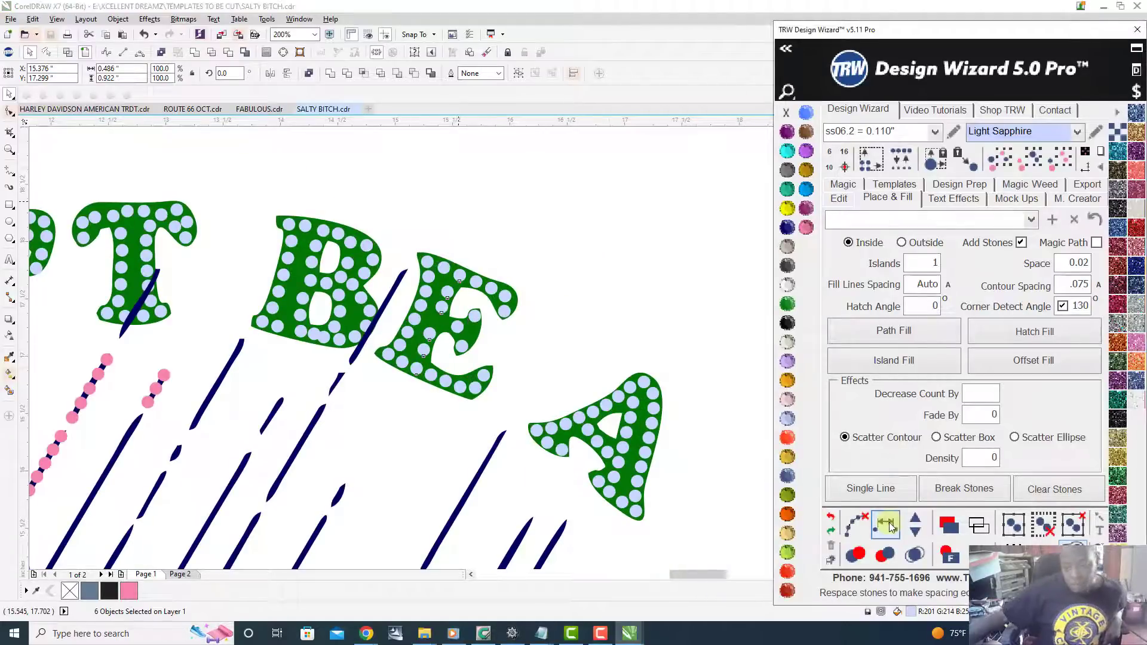
pyautogui.click(914, 518)
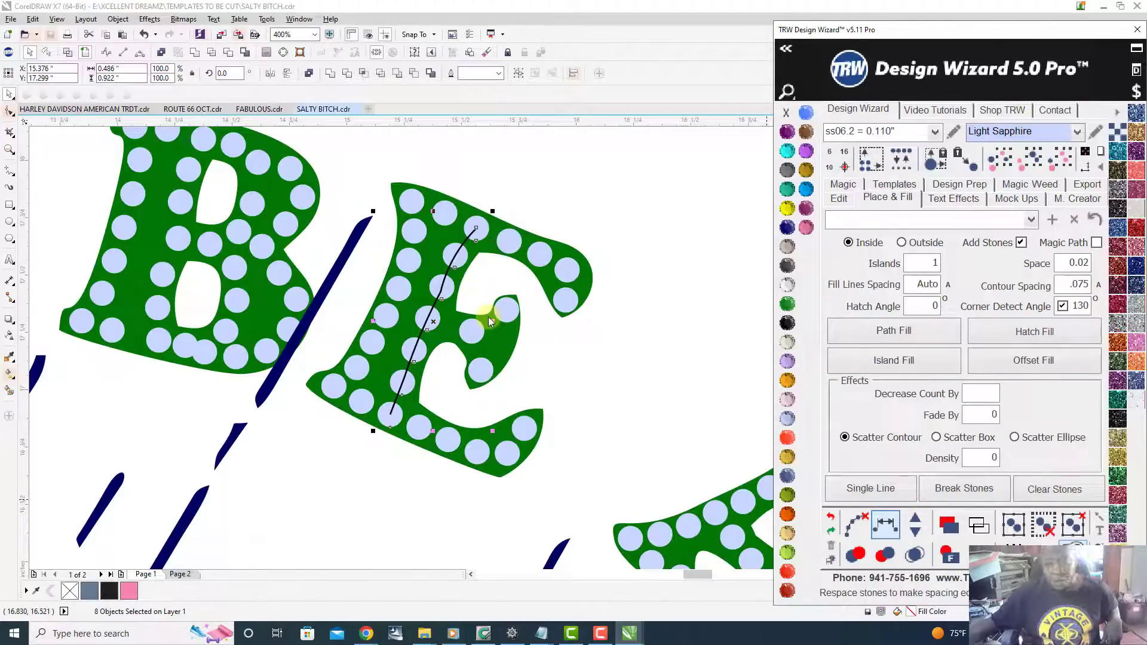
pyautogui.scroll(-1, 472, 328)
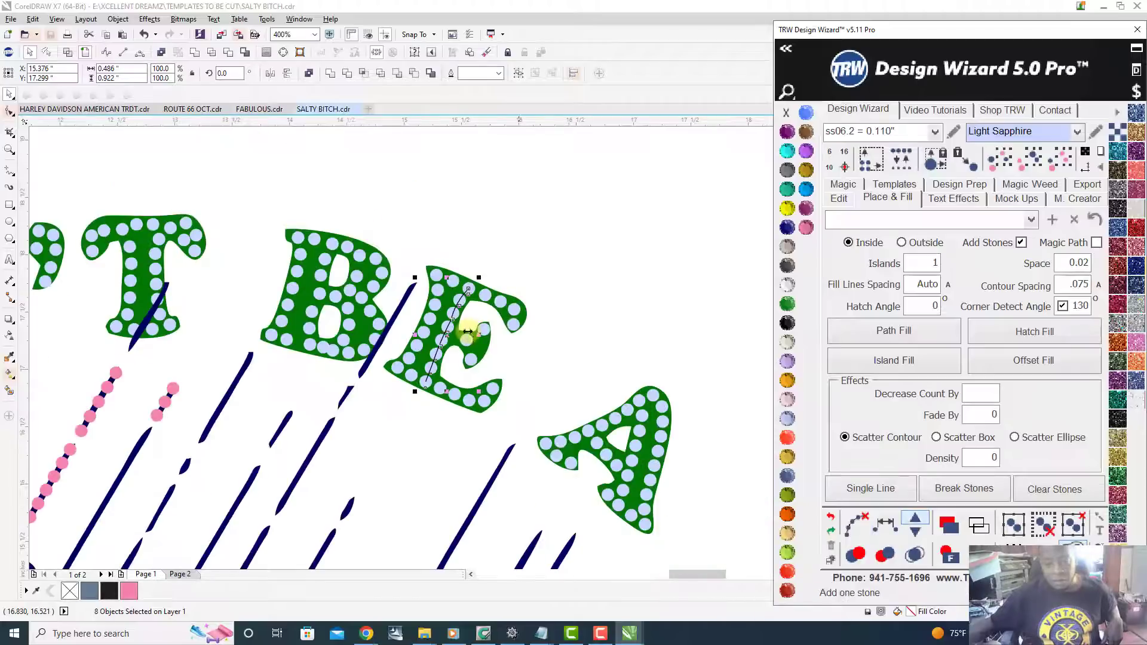
pyautogui.scroll(2, 468, 335)
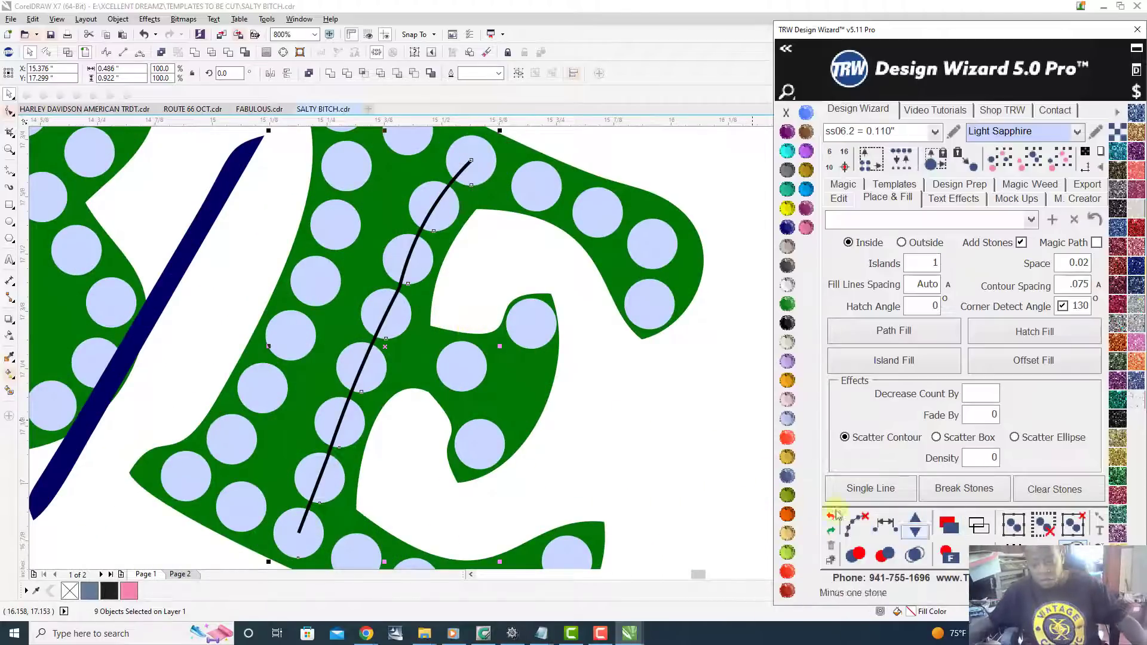
pyautogui.click(858, 525)
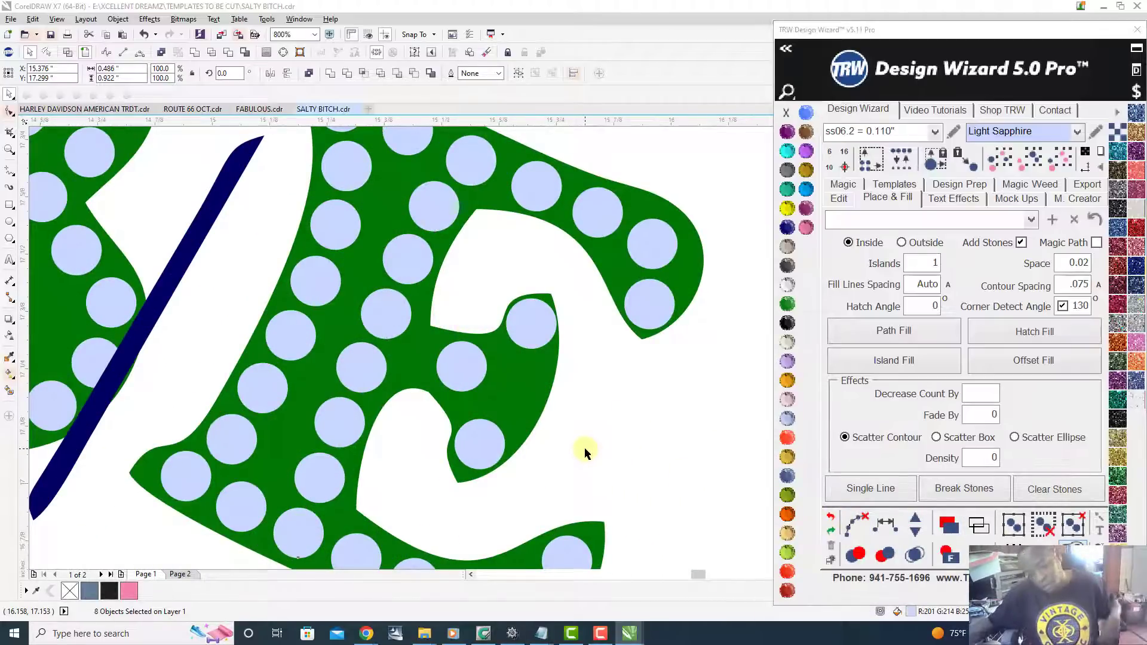
# - Copy a stone from the letter E's middle arm into the empty gap among that arm's three stones
pyautogui.scroll(1, 501, 372)
pyautogui.moveTo(432, 370); pyautogui.dragTo(545, 412)
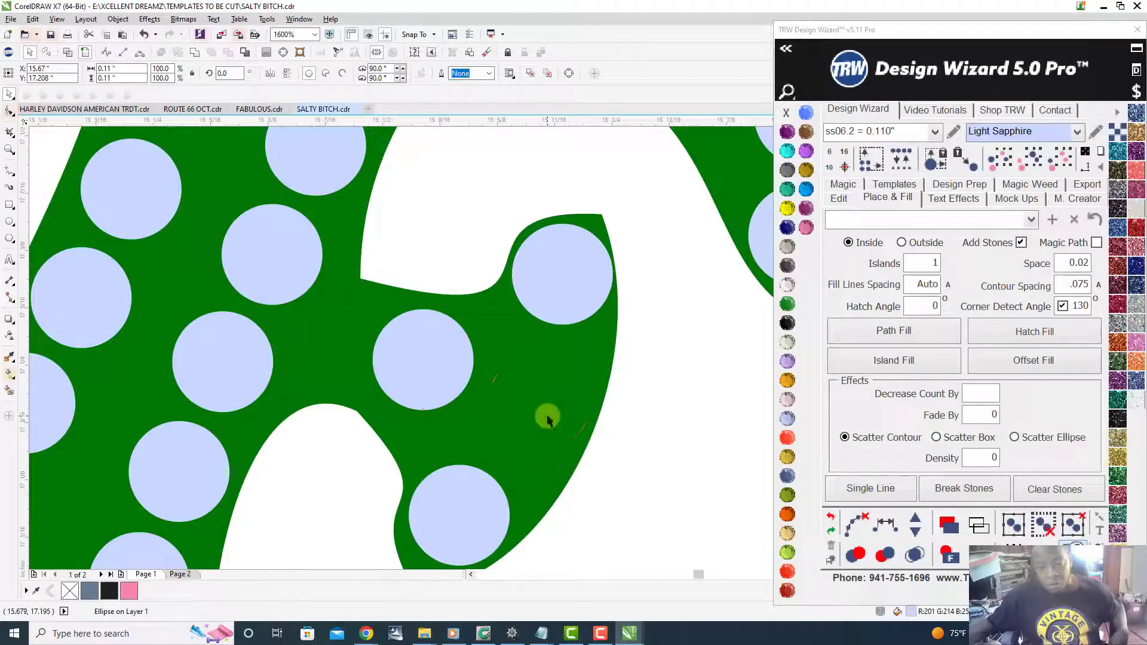
pyautogui.scroll(-2, 525, 402)
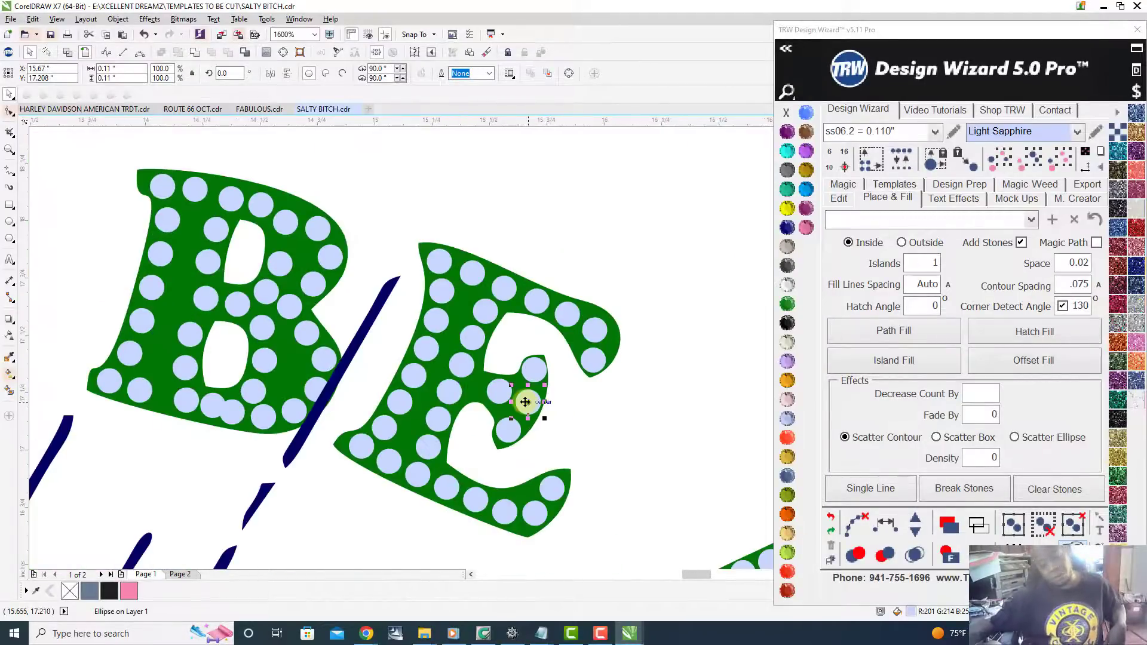
pyautogui.click(629, 417)
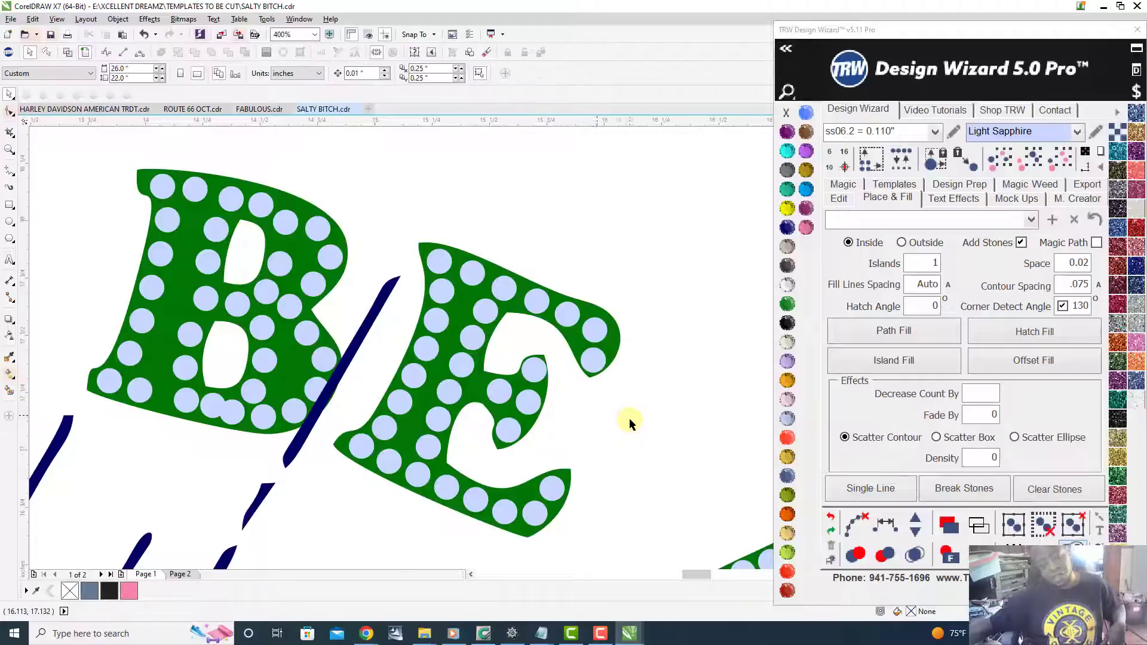
# - Delete the overlapping stone below the letter B's lower counter and nudge the neighbouring stone in the bottom row
pyautogui.scroll(-1, 629, 417)
pyautogui.scroll(2, 629, 418)
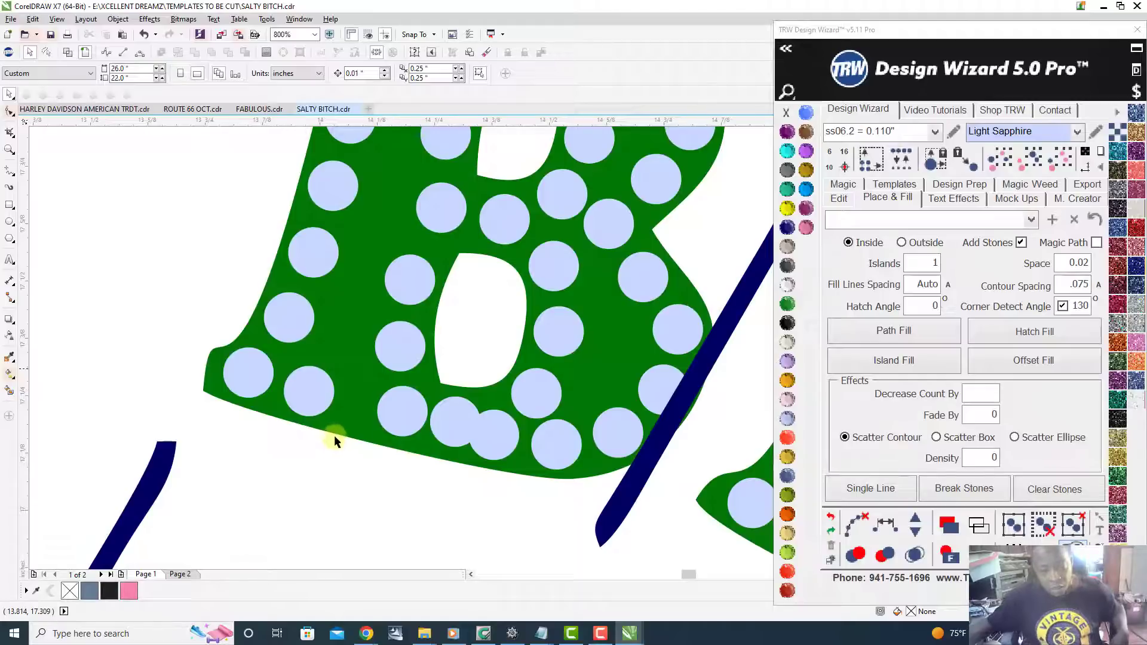
pyautogui.click(439, 424)
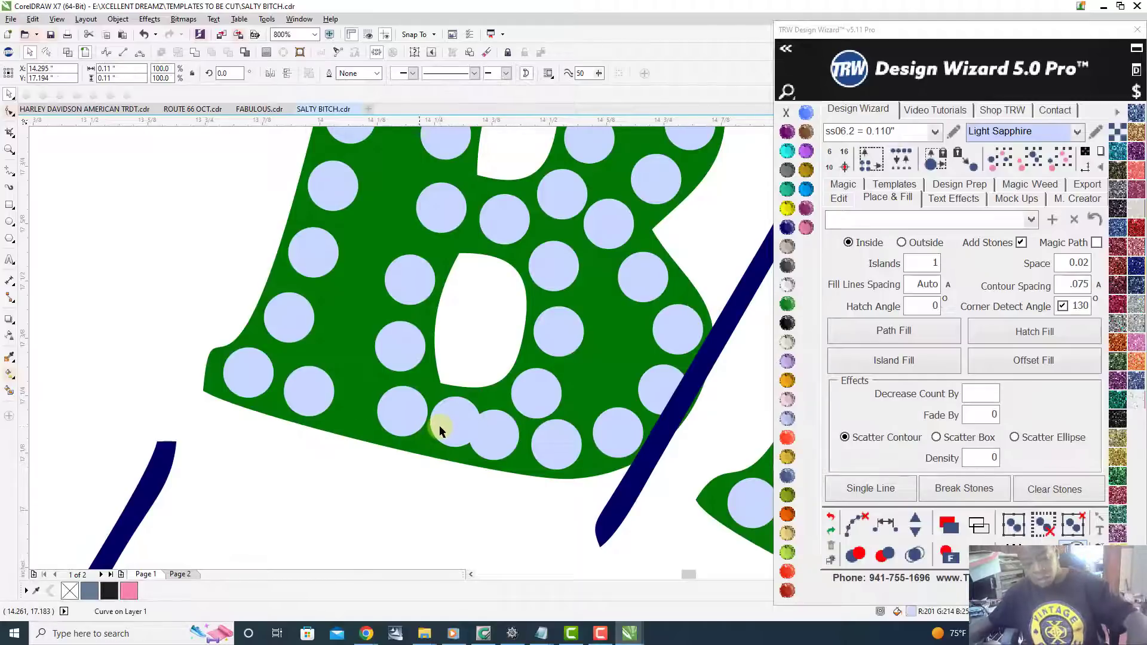
pyautogui.scroll(1, 402, 389)
pyautogui.click(393, 392)
pyautogui.moveTo(393, 389); pyautogui.dragTo(381, 404)
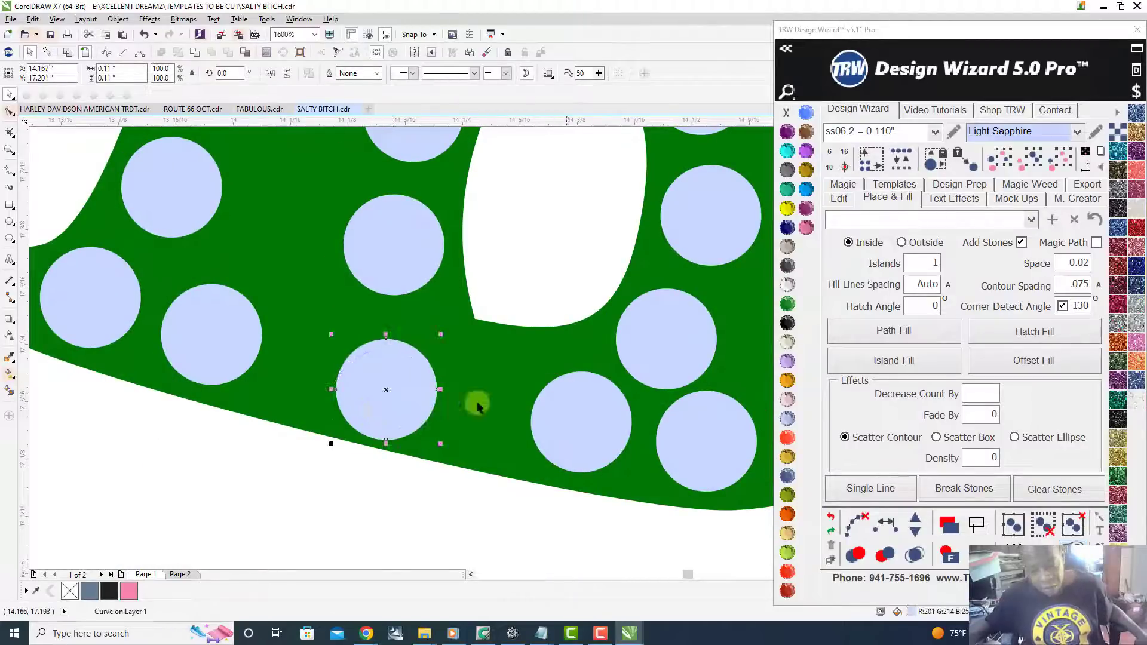
pyautogui.click(596, 414)
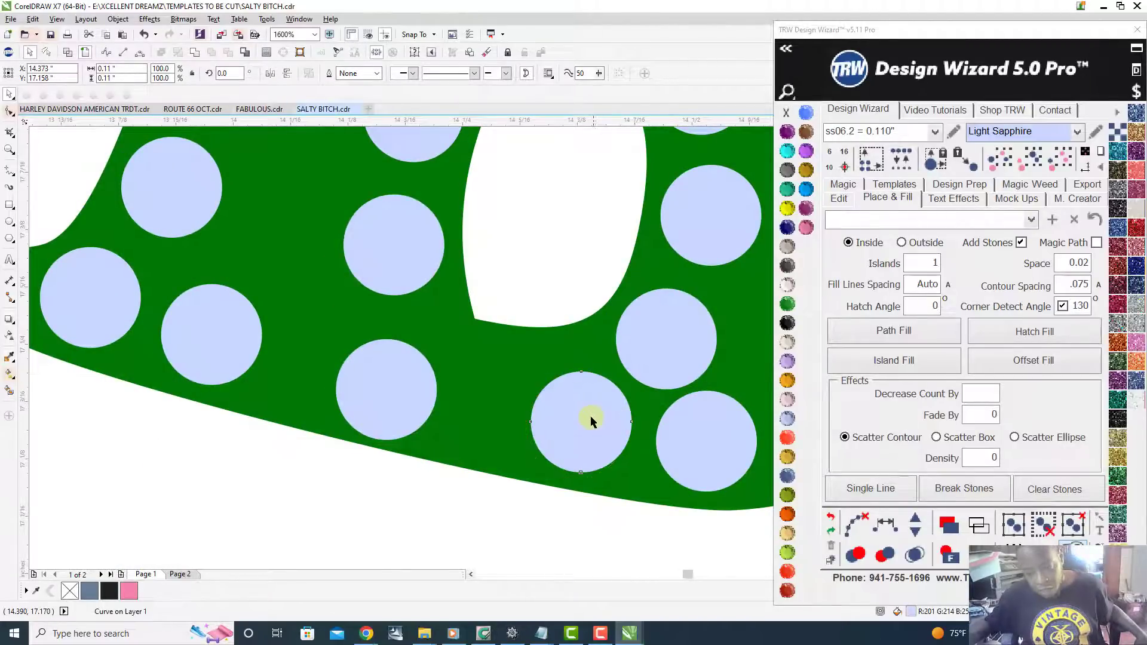
pyautogui.scroll(-1, 590, 418)
pyautogui.scroll(-2, 591, 421)
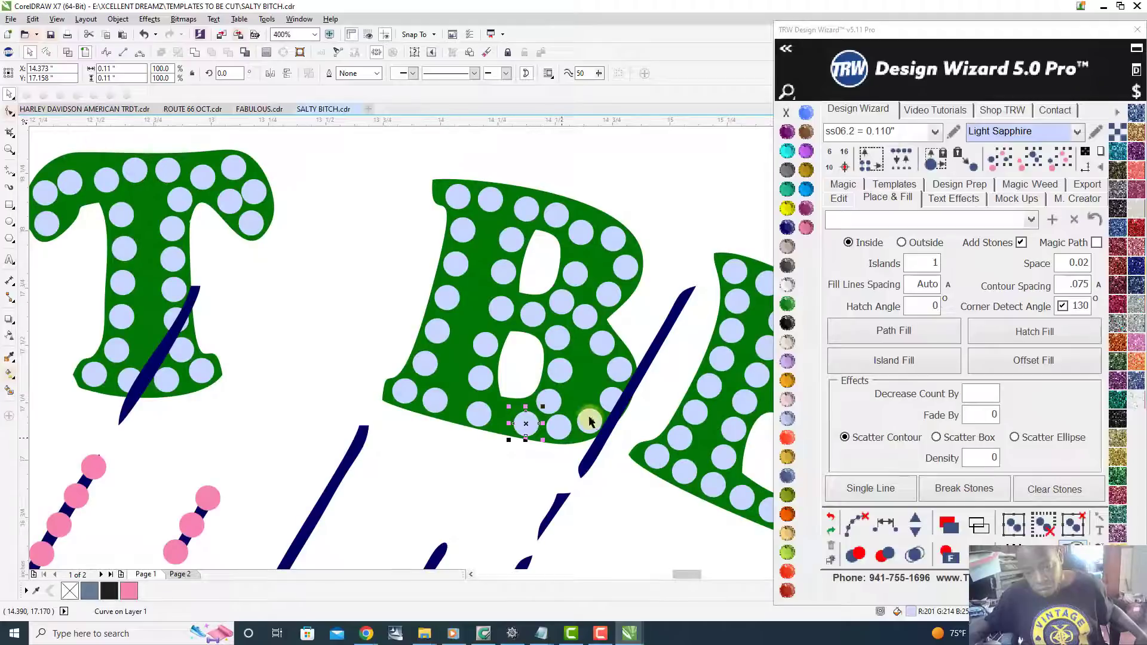
# - Respace the stones along the letter B's bottom row and around its lower bowl with one stone added, and clear the guide path
pyautogui.click(404, 392)
pyautogui.keyDown('shift'); pyautogui.click(434, 401); pyautogui.keyUp('shift')
pyautogui.keyDown('shift'); pyautogui.click(478, 412); pyautogui.keyUp('shift')
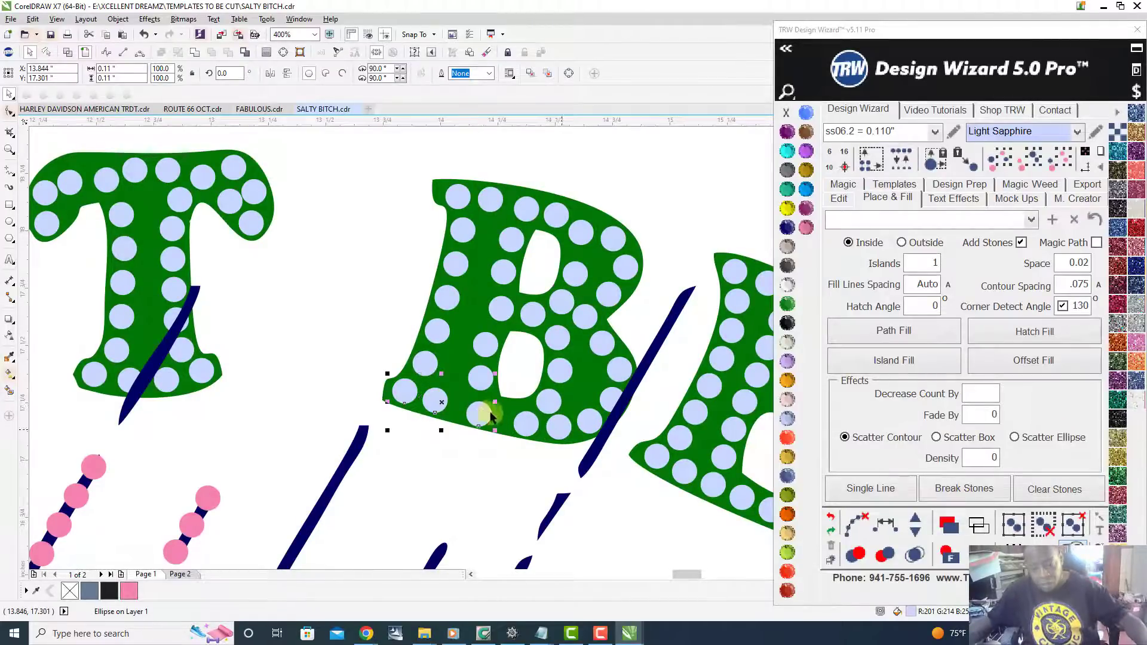
pyautogui.keyDown('shift'); pyautogui.click(528, 426); pyautogui.keyUp('shift')
pyautogui.keyDown('shift'); pyautogui.click(558, 426); pyautogui.keyUp('shift')
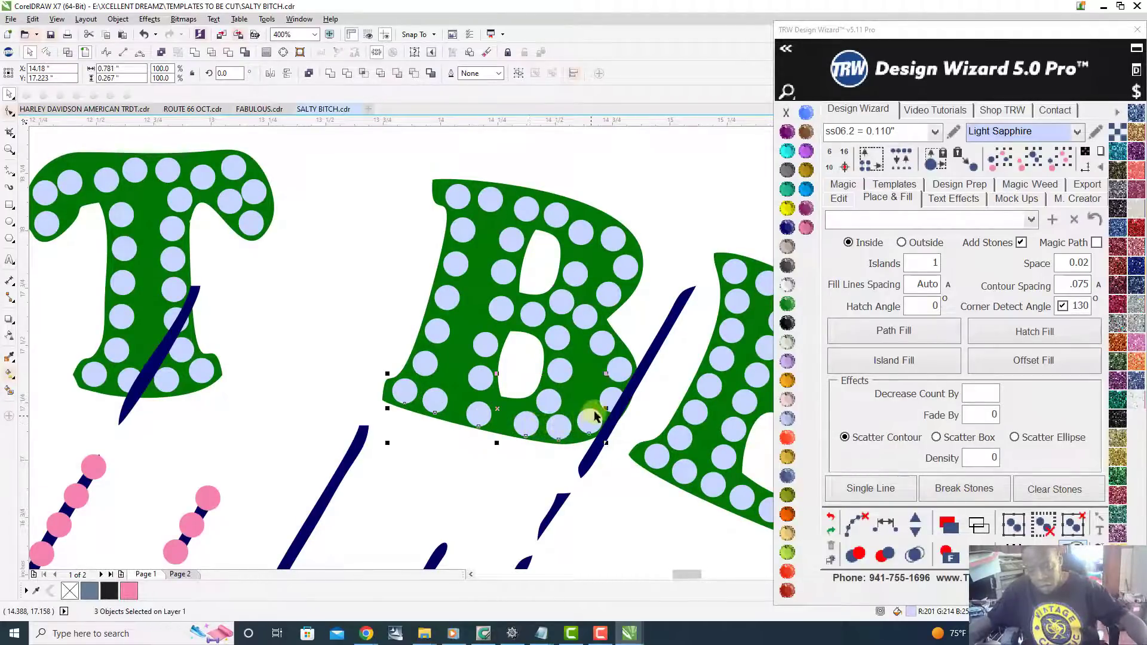
pyautogui.keyDown('shift'); pyautogui.click(617, 369); pyautogui.keyUp('shift')
pyautogui.keyDown('shift'); pyautogui.click(601, 341); pyautogui.keyUp('shift')
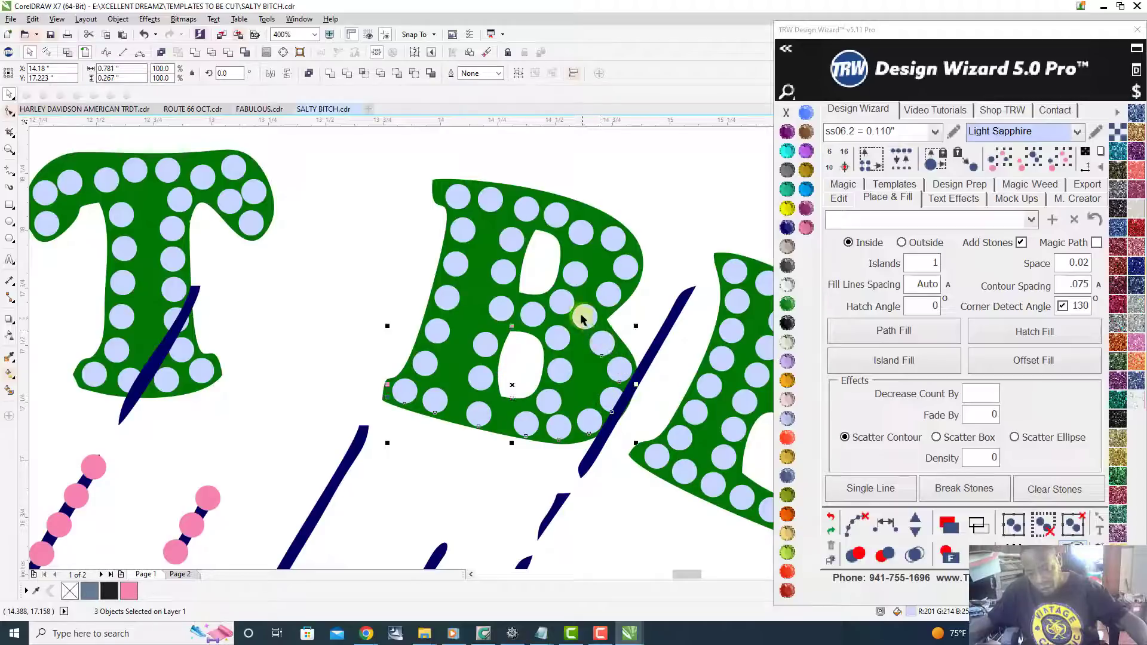
pyautogui.keyDown('shift'); pyautogui.click(564, 305); pyautogui.keyUp('shift')
pyautogui.click(886, 533)
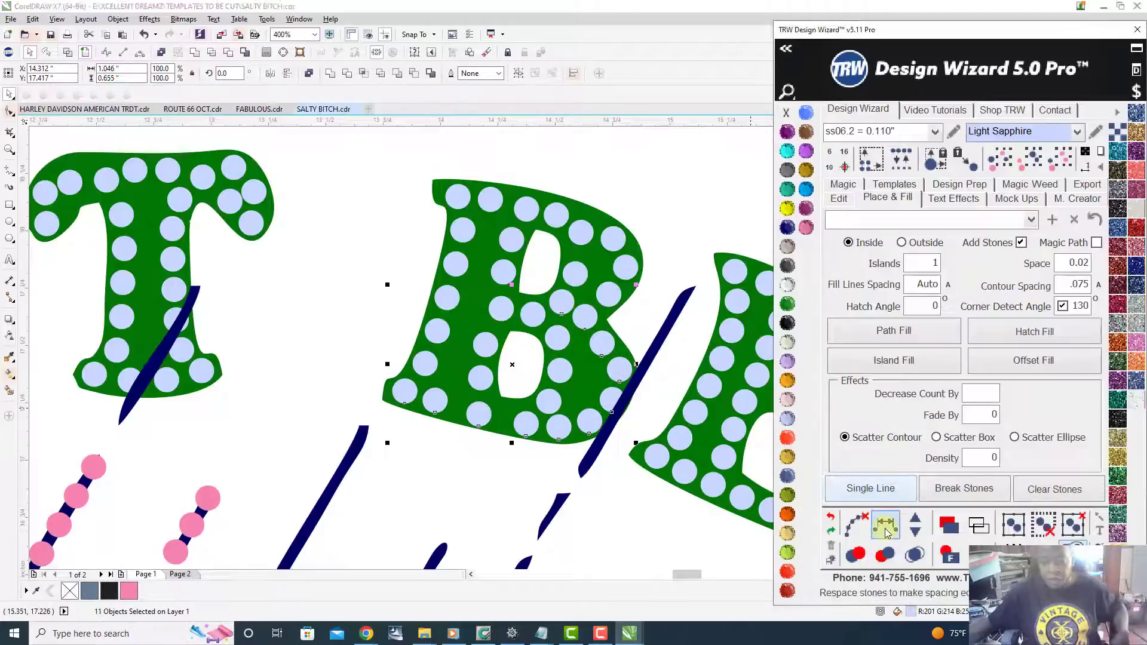
pyautogui.click(916, 526)
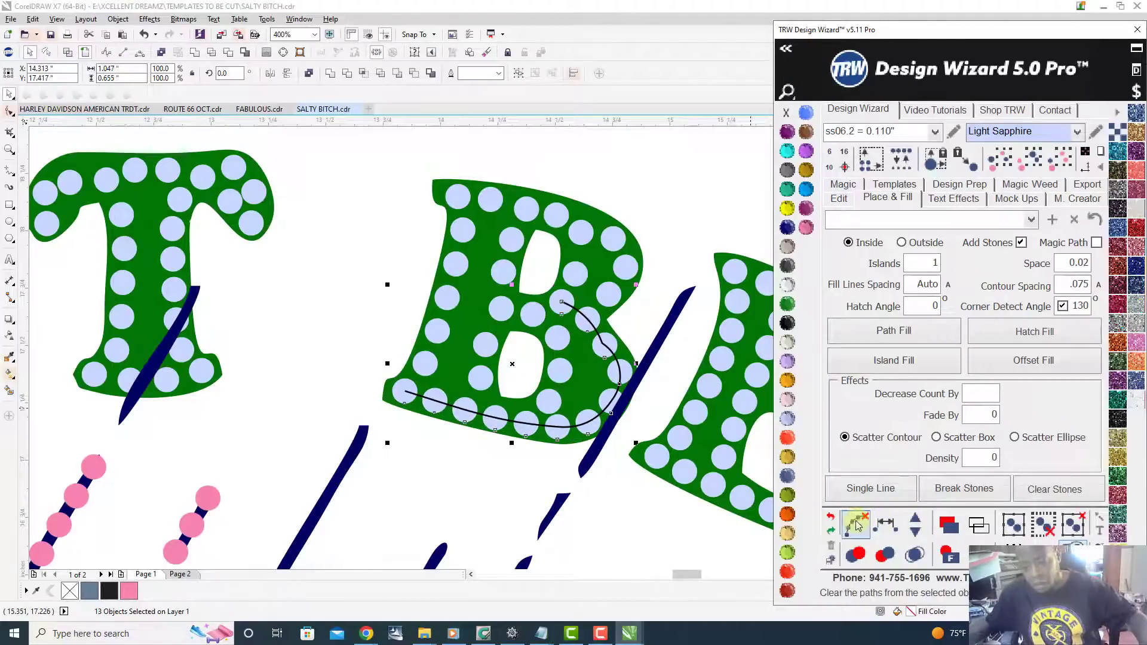
pyautogui.scroll(2, 605, 418)
pyautogui.click(602, 388)
pyautogui.press('Escape')
pyautogui.scroll(-2, 602, 388)
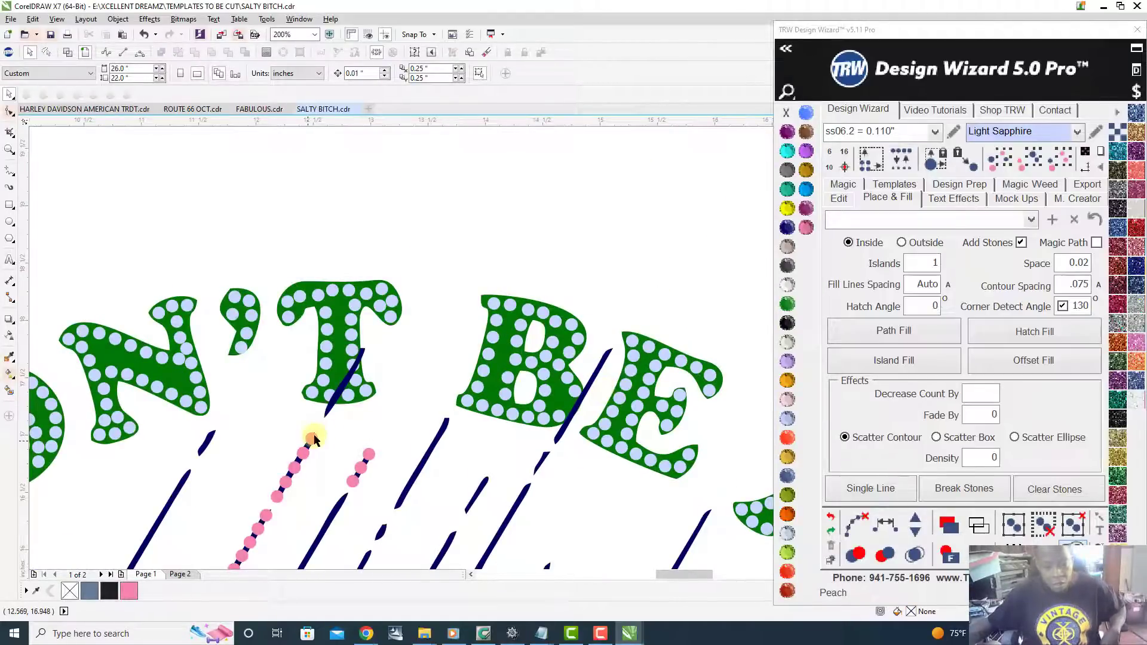
# - Copy a pink stone onto the upper end and another onto the lower end of the rain line between the letters B and E
pyautogui.moveTo(312, 439); pyautogui.dragTo(608, 354)
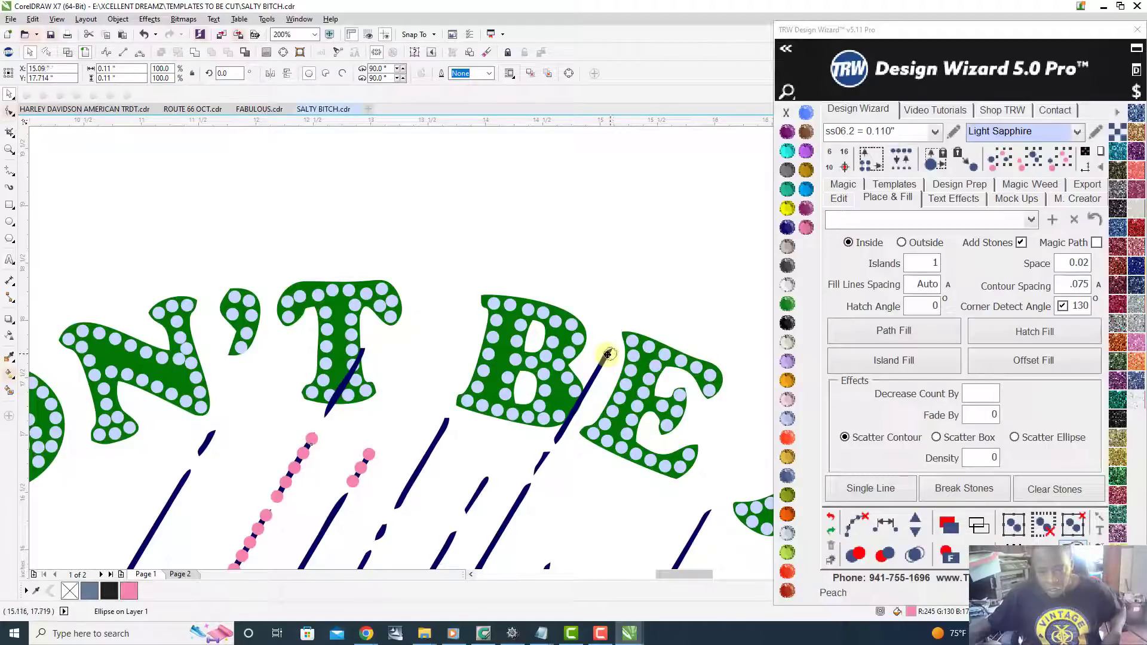
pyautogui.scroll(3, 607, 354)
pyautogui.moveTo(613, 346); pyautogui.dragTo(502, 473)
pyautogui.scroll(-3, 614, 331)
pyautogui.scroll(1, 613, 329)
pyautogui.scroll(1, 496, 489)
pyautogui.scroll(-1, 501, 473)
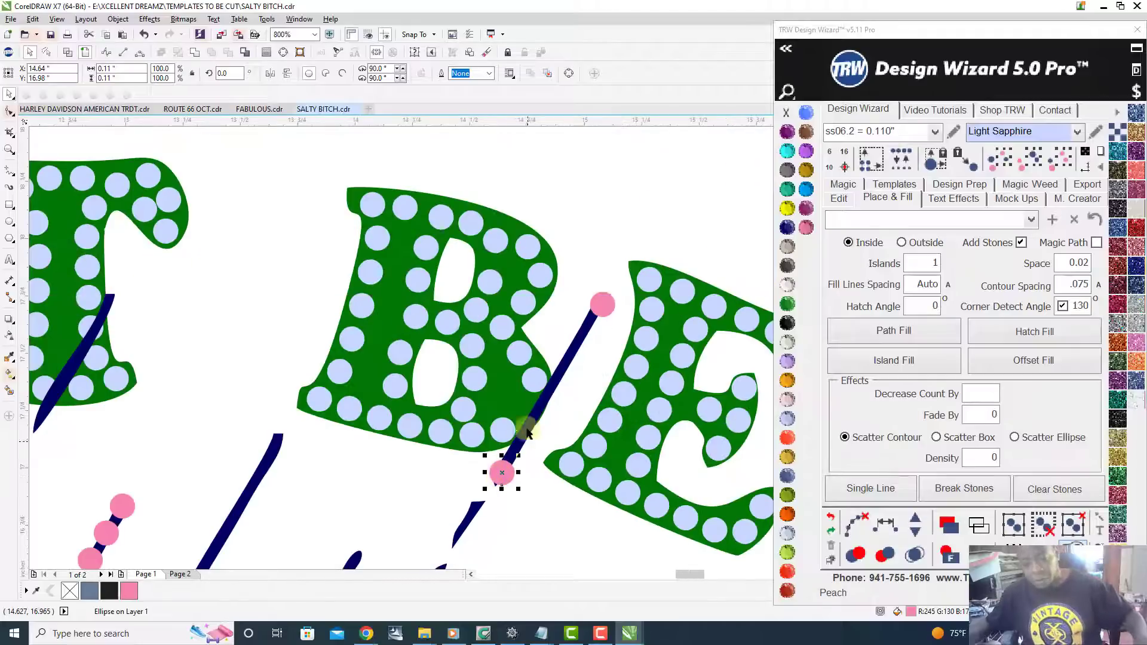
# - Space five added pink stones evenly between the two end stones on the rain line between B and E, and clear the guide path
pyautogui.keyDown('shift'); pyautogui.click(604, 306); pyautogui.keyUp('shift')
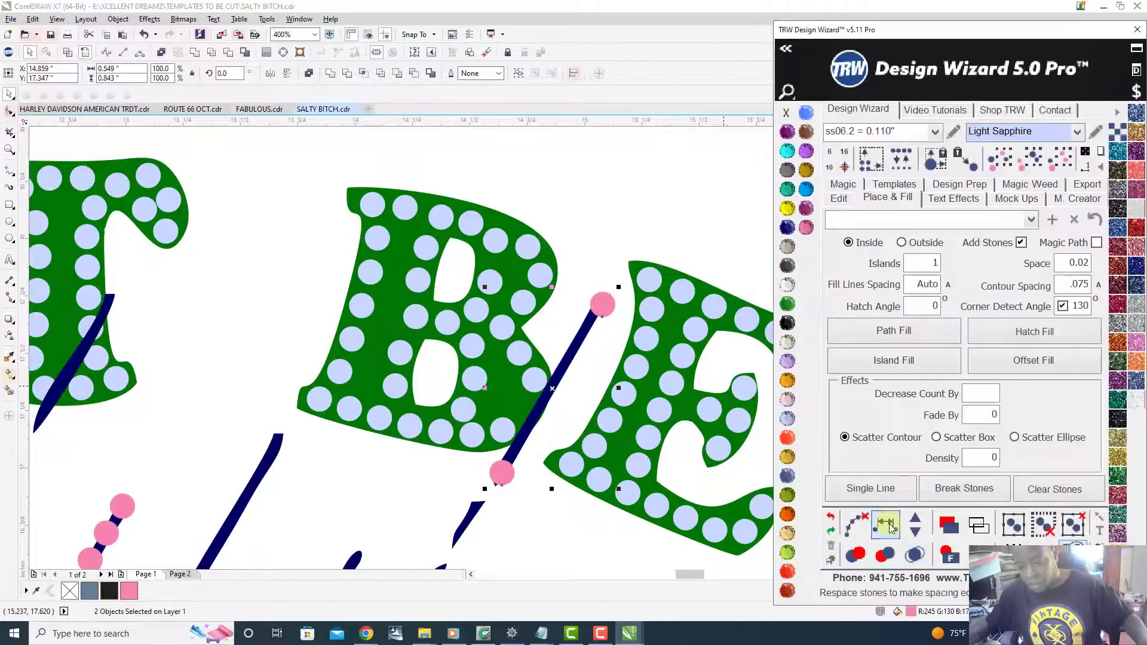
pyautogui.click(914, 522)
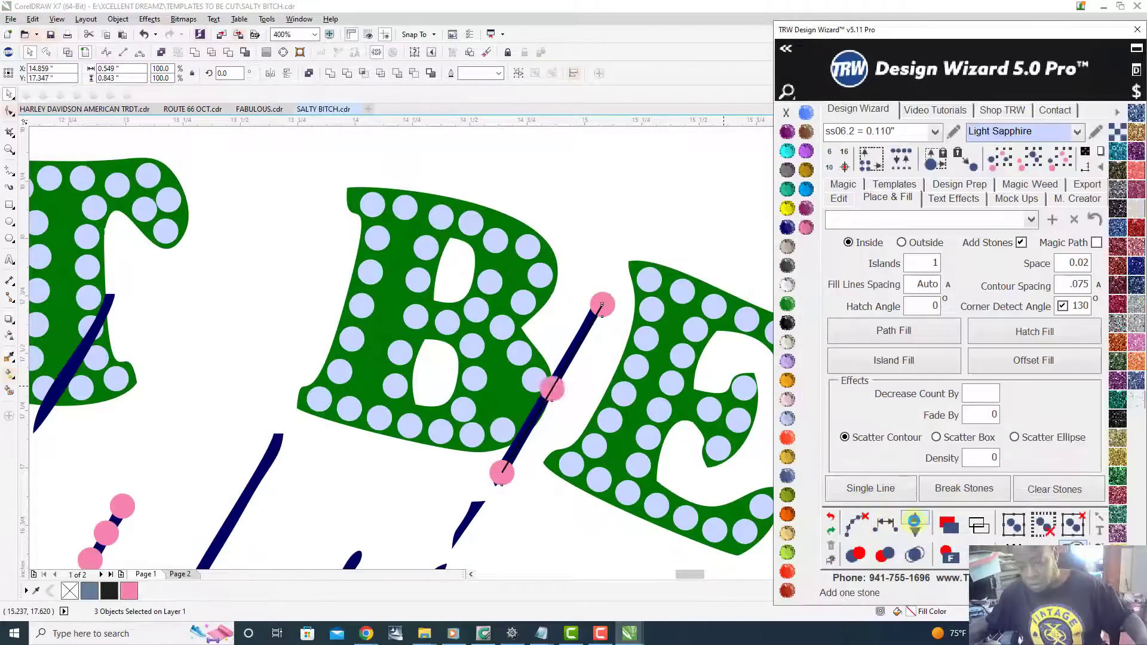
pyautogui.click(914, 524)
pyautogui.click(914, 524)
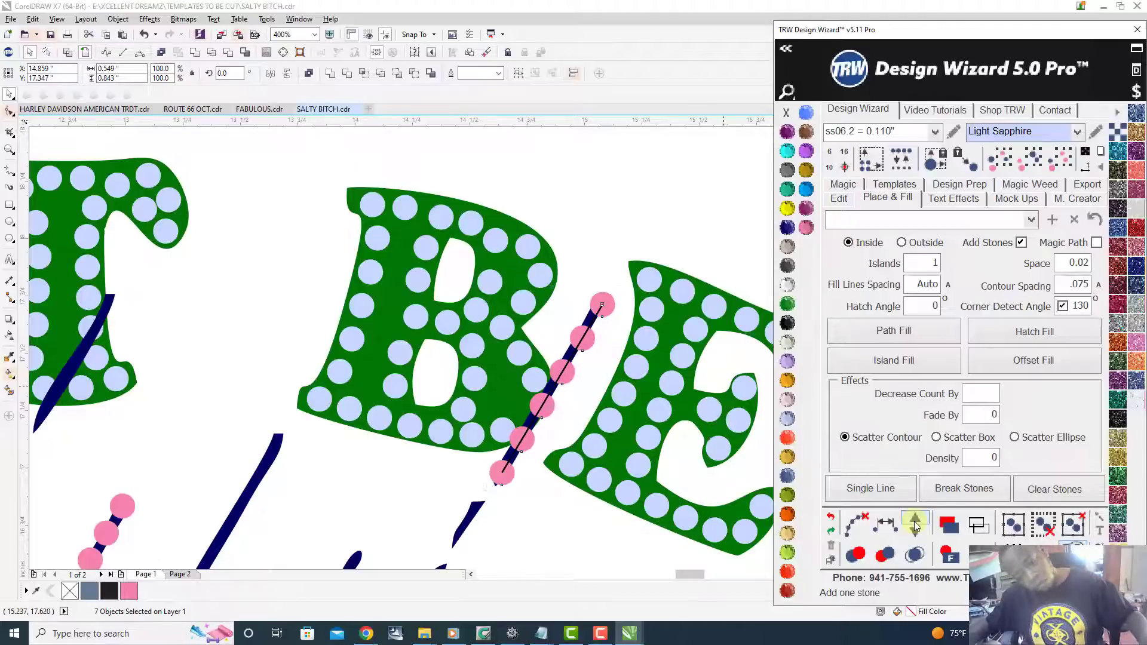
pyautogui.click(914, 524)
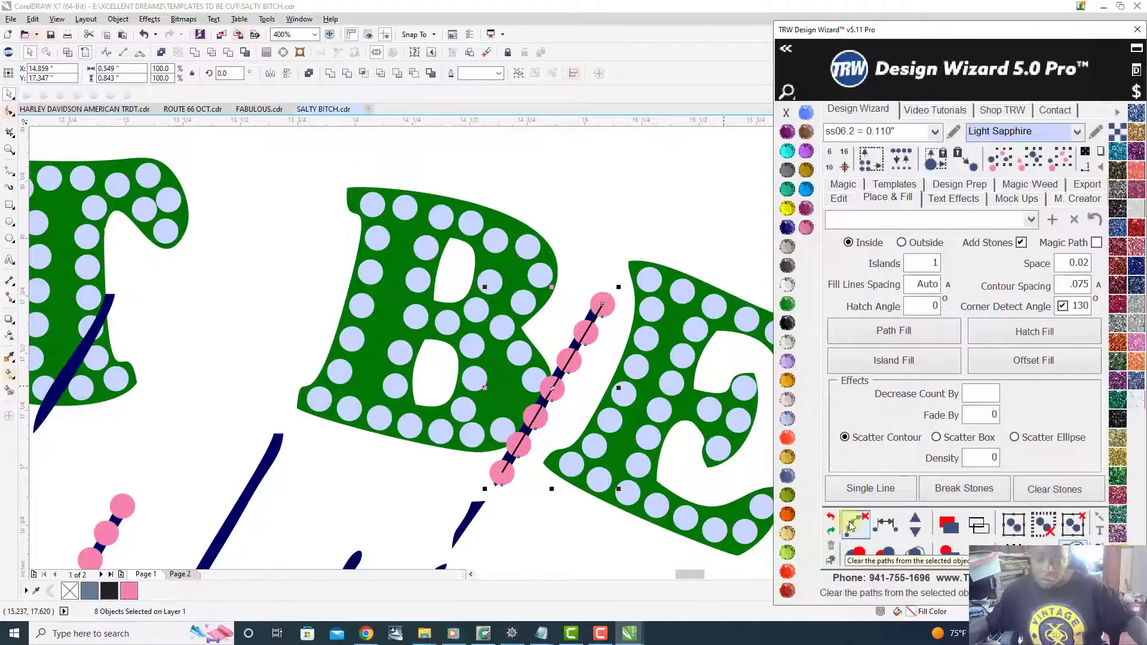
pyautogui.click(540, 542)
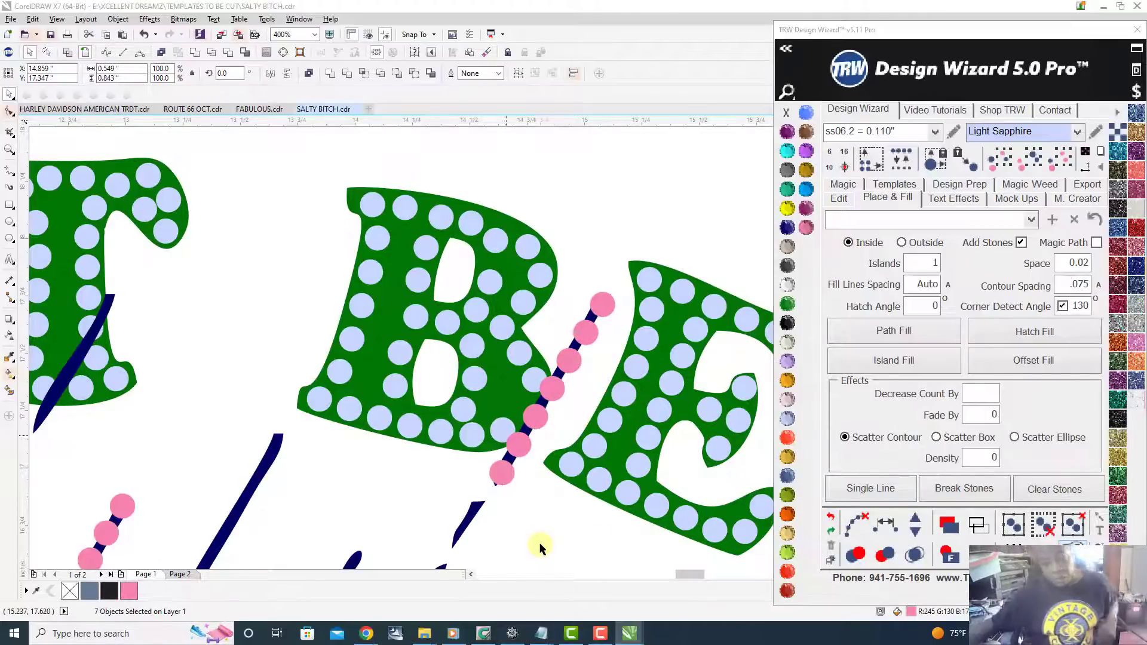
# - Move two stones on the letter B's lower bowl inward and upward, clear of the pink rain-line stones
pyautogui.scroll(5, 517, 498)
pyautogui.moveTo(482, 431); pyautogui.dragTo(476, 412)
pyautogui.scroll(-3, 476, 412)
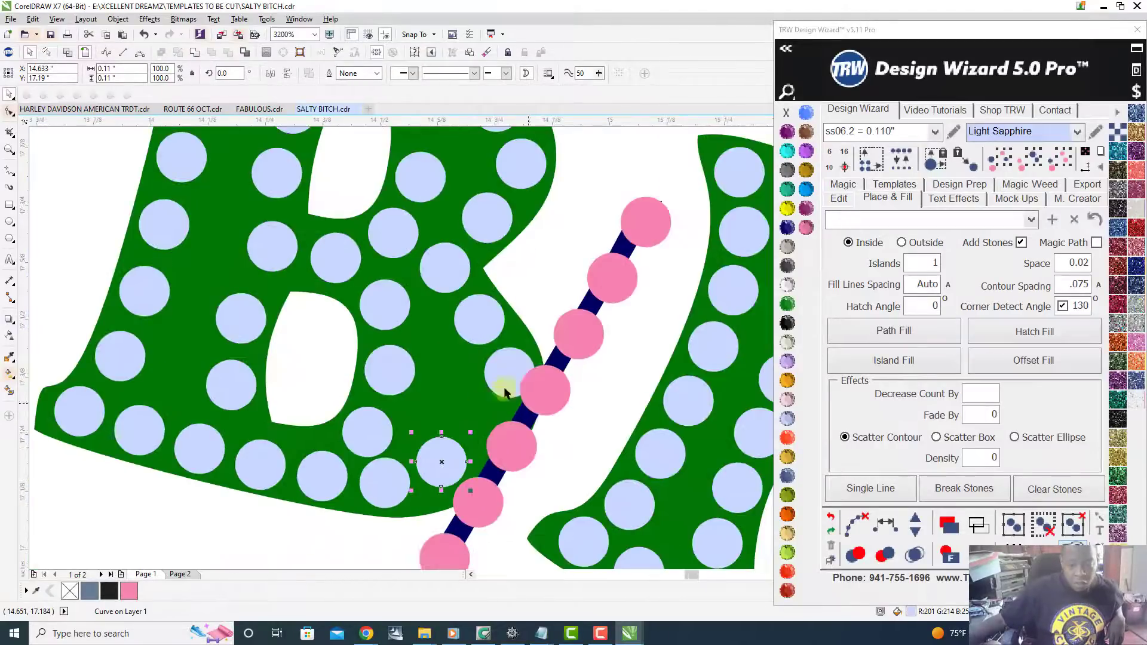
pyautogui.scroll(1, 525, 368)
pyautogui.moveTo(513, 377); pyautogui.dragTo(510, 319)
pyautogui.scroll(-1, 510, 318)
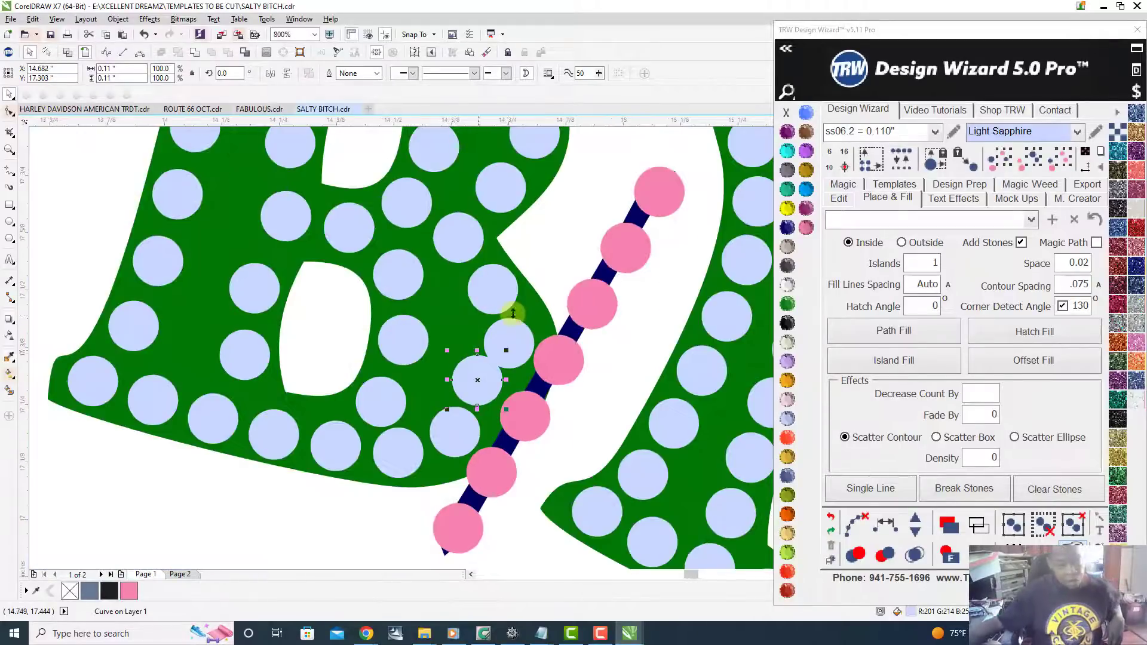
# - Evenly respace the stones along the letter B's bottom row and up around its lower bowl, and clear the guide path
pyautogui.click(87, 383)
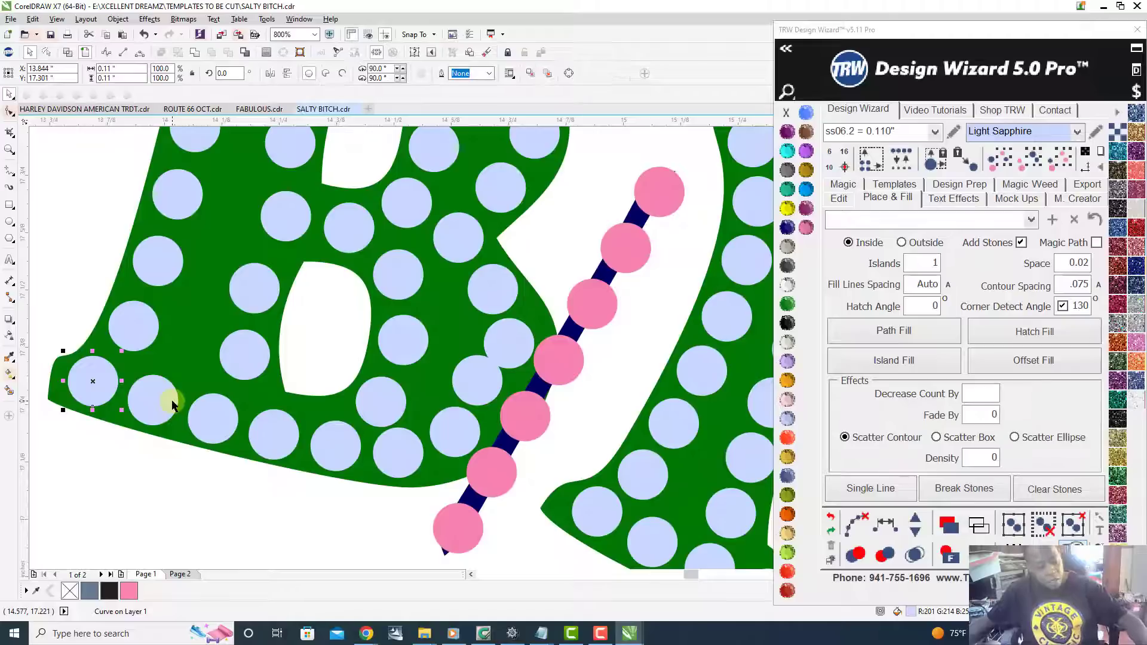
pyautogui.keyDown('shift'); pyautogui.click(213, 418); pyautogui.keyUp('shift')
pyautogui.keyDown('shift'); pyautogui.click(274, 435); pyautogui.keyUp('shift')
pyautogui.keyDown('shift'); pyautogui.click(337, 448); pyautogui.keyUp('shift')
pyautogui.keyDown('shift'); pyautogui.click(461, 409); pyautogui.keyUp('shift')
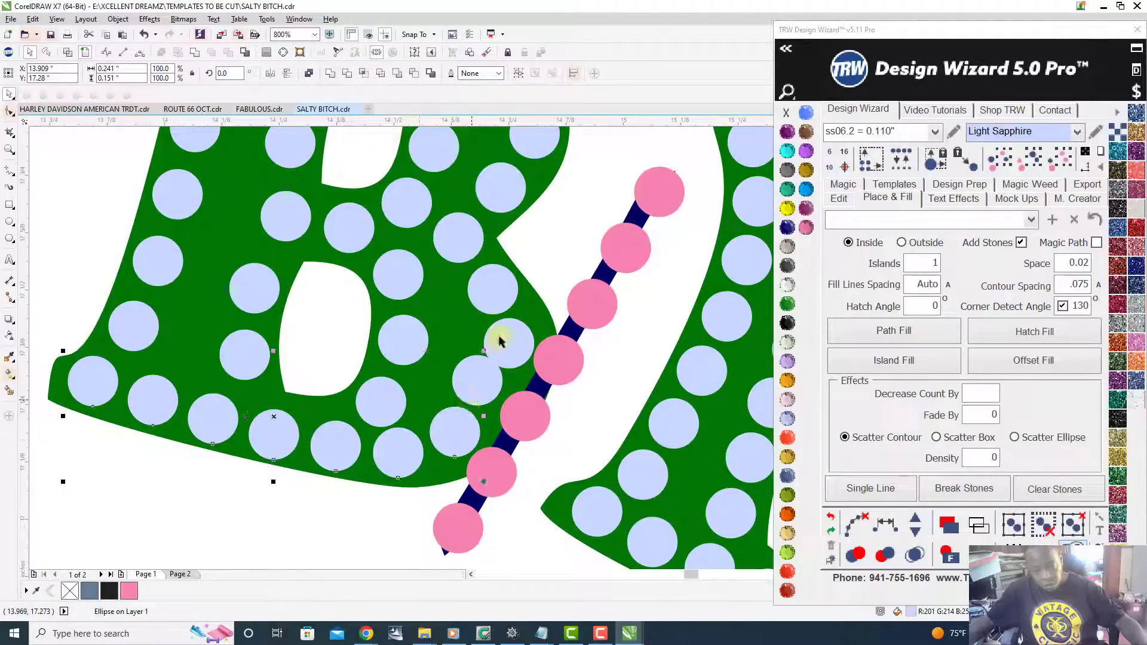
pyautogui.keyDown('shift'); pyautogui.click(496, 297); pyautogui.keyUp('shift')
pyautogui.keyDown('shift'); pyautogui.click(400, 209); pyautogui.keyUp('shift')
pyautogui.click(883, 525)
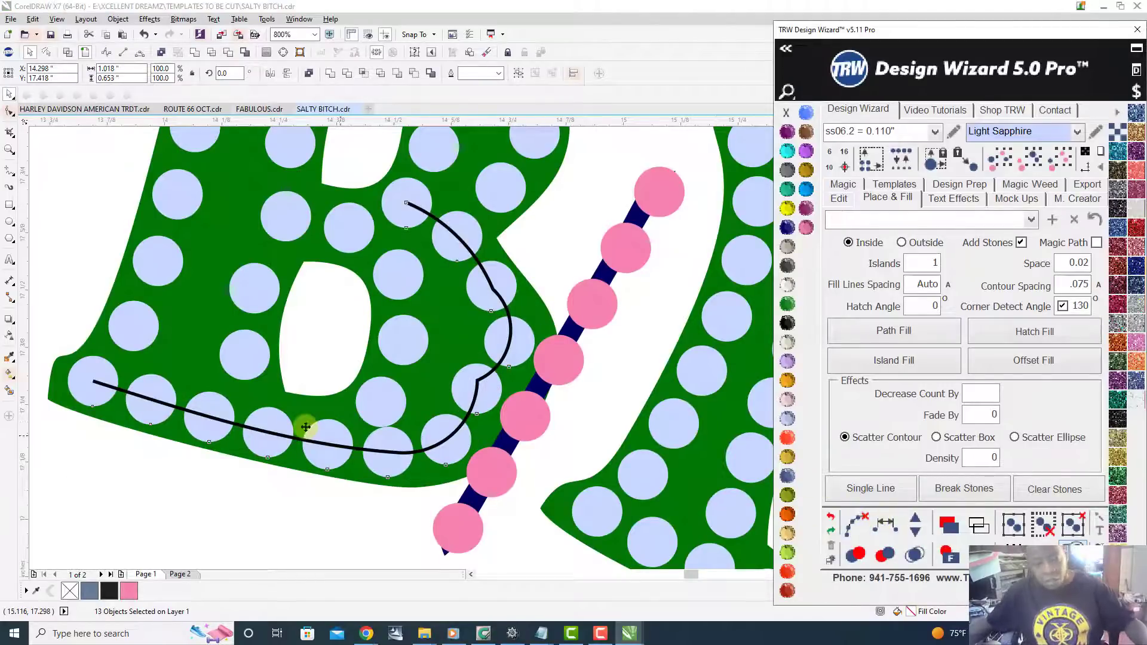
pyautogui.click(325, 503)
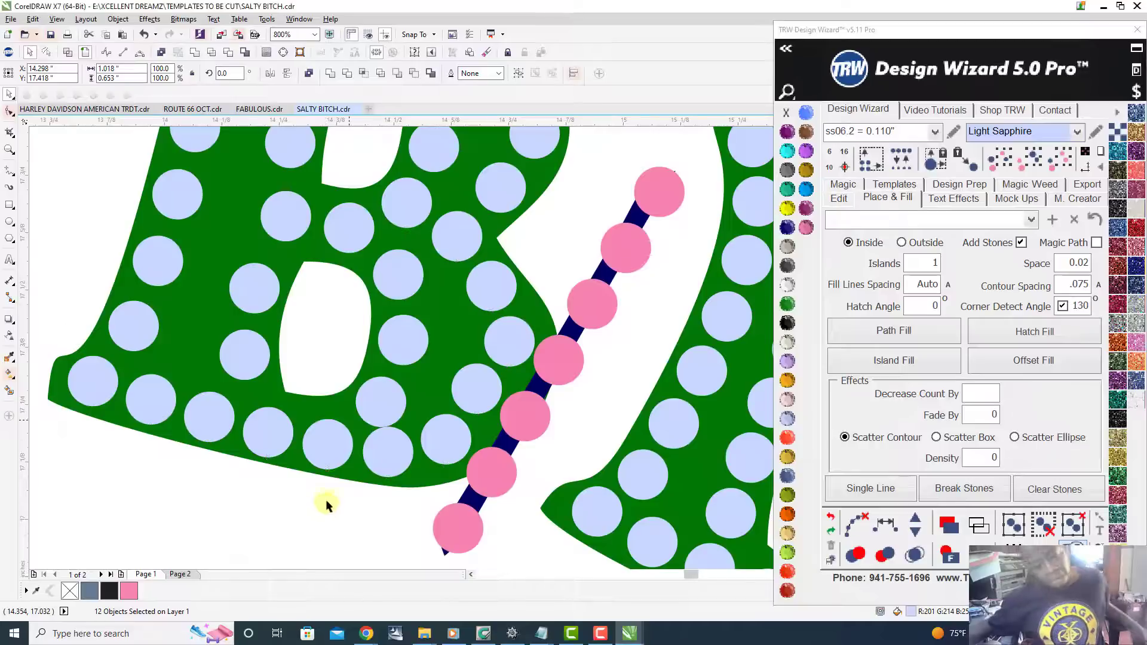
# - Shift the stone at the lower right of the letter B's lower counter away from the bottom-row stones
pyautogui.scroll(1, 415, 390)
pyautogui.moveTo(314, 426); pyautogui.dragTo(305, 423)
pyautogui.scroll(-2, 305, 423)
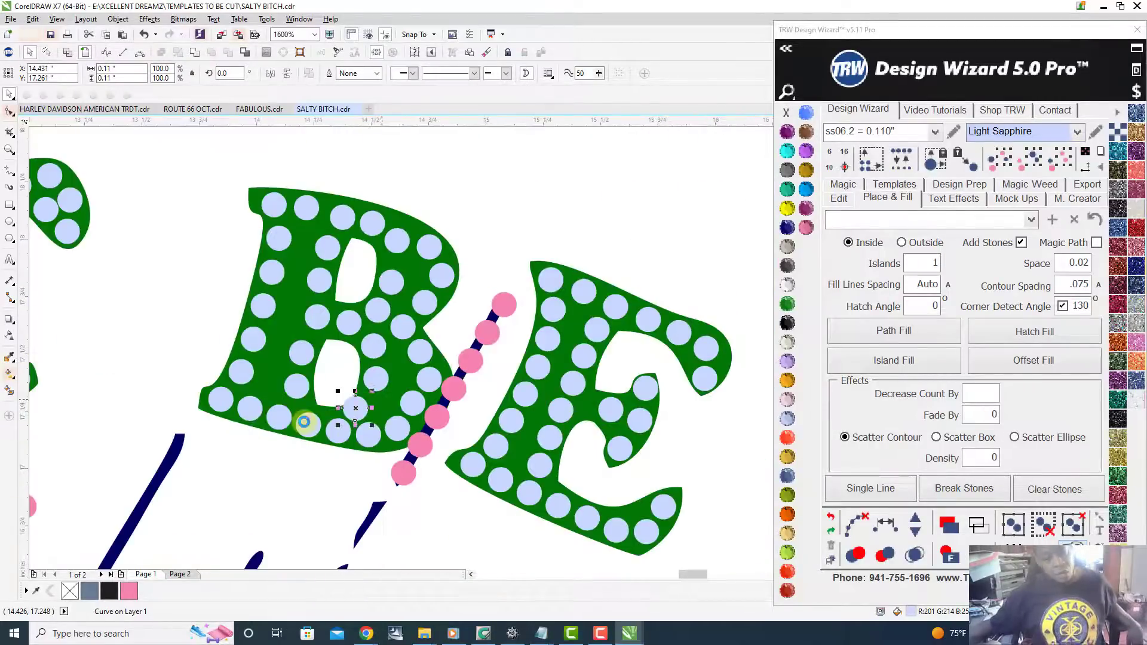
pyautogui.scroll(6, 307, 423)
pyautogui.moveTo(389, 435); pyautogui.dragTo(471, 401)
pyautogui.scroll(-2, 471, 401)
pyautogui.scroll(4, 471, 402)
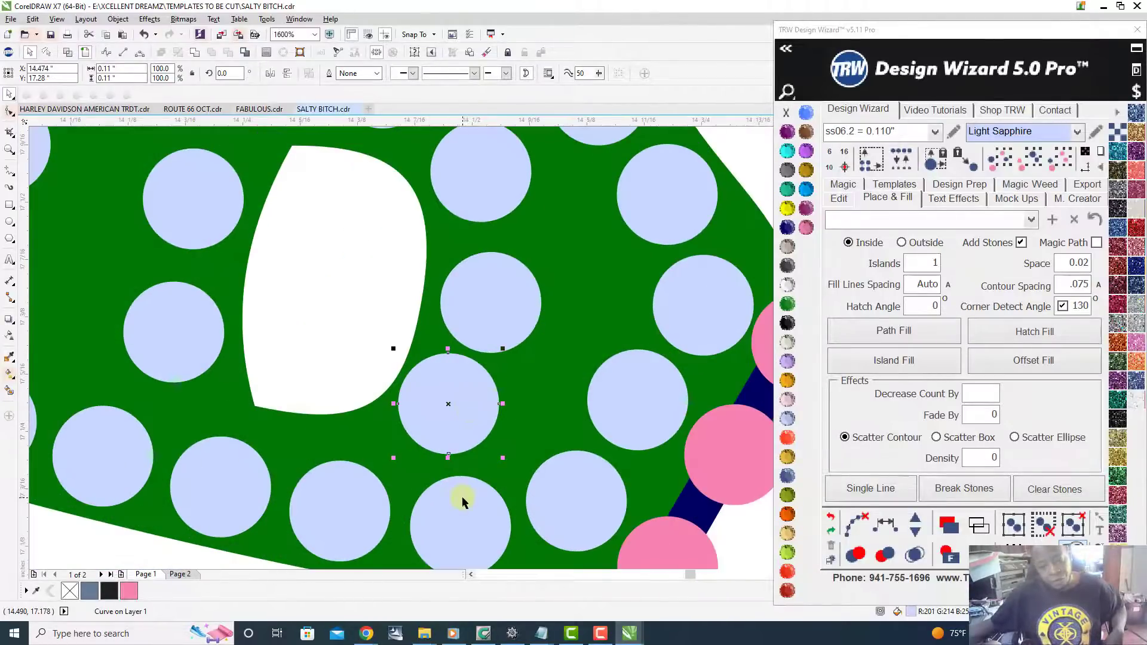
# - Respace the stones running from the letter B's bottom row up and over its lower counter, and clear the guide path
pyautogui.scroll(-2, 463, 498)
pyautogui.scroll(1, 474, 487)
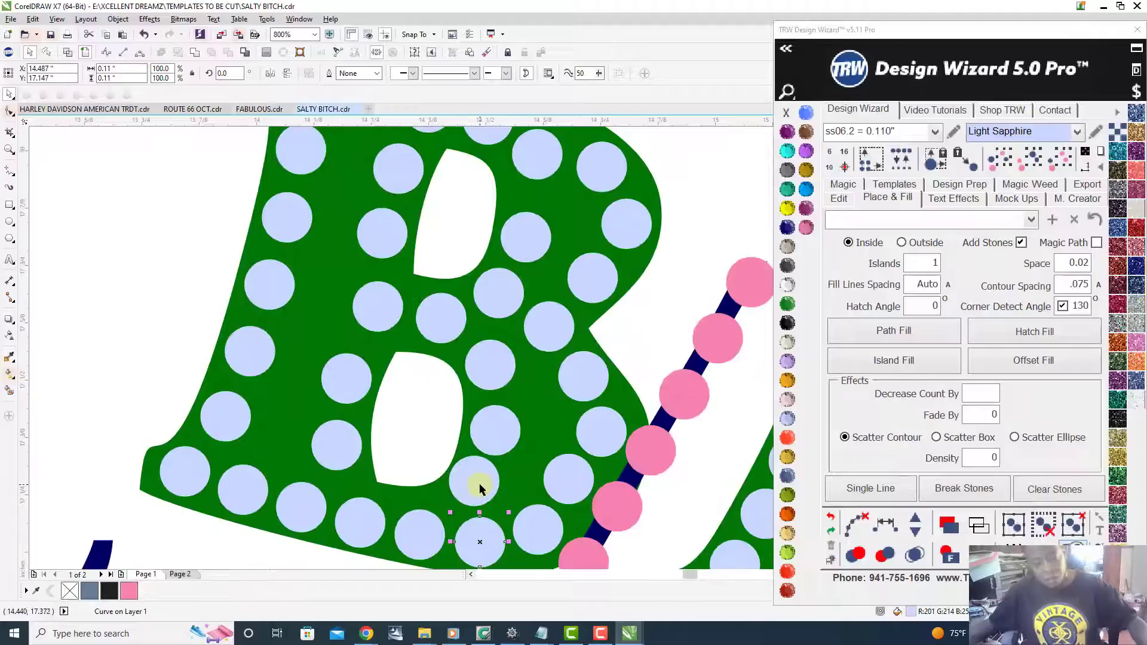
pyautogui.keyDown('shift'); pyautogui.click(501, 434); pyautogui.keyUp('shift')
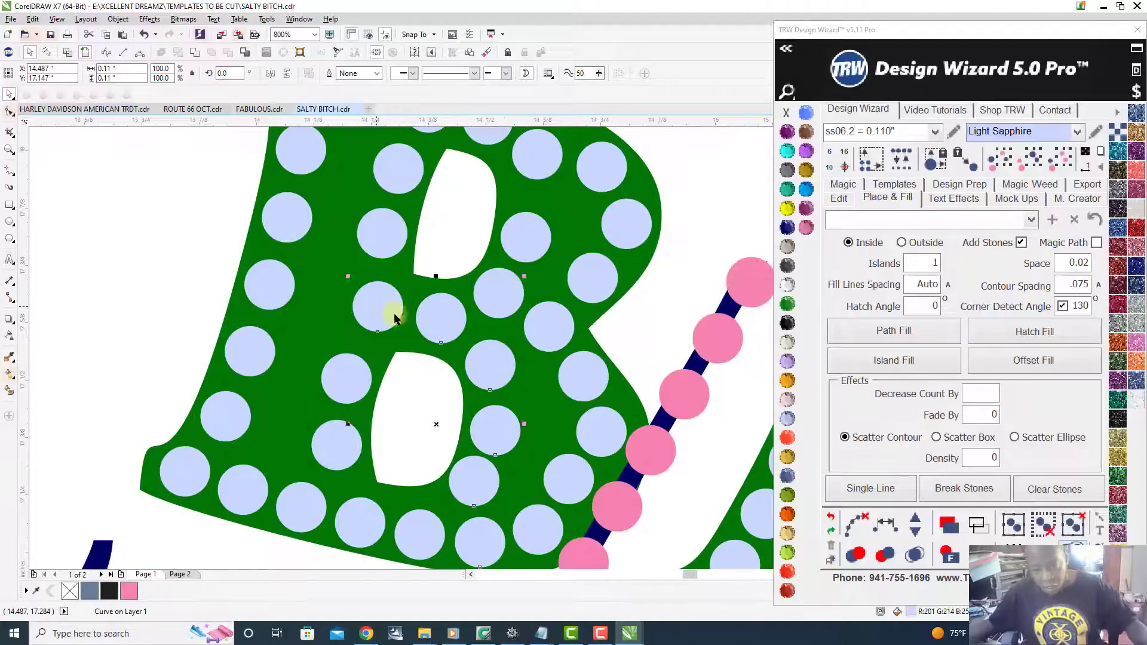
pyautogui.click(885, 524)
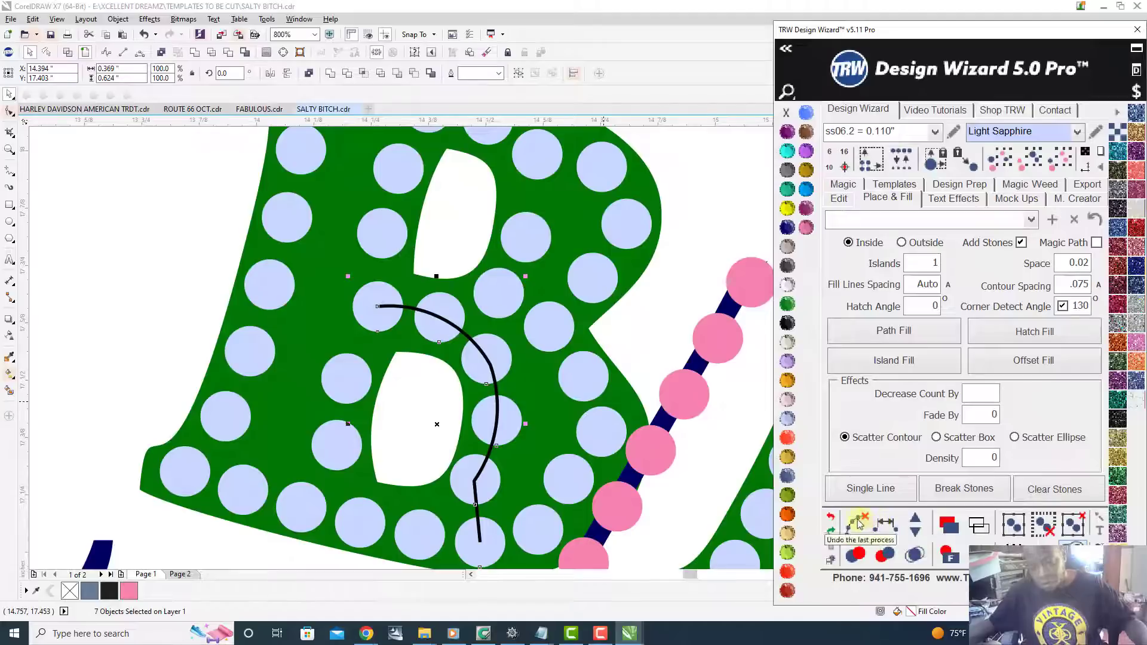
pyautogui.click(858, 523)
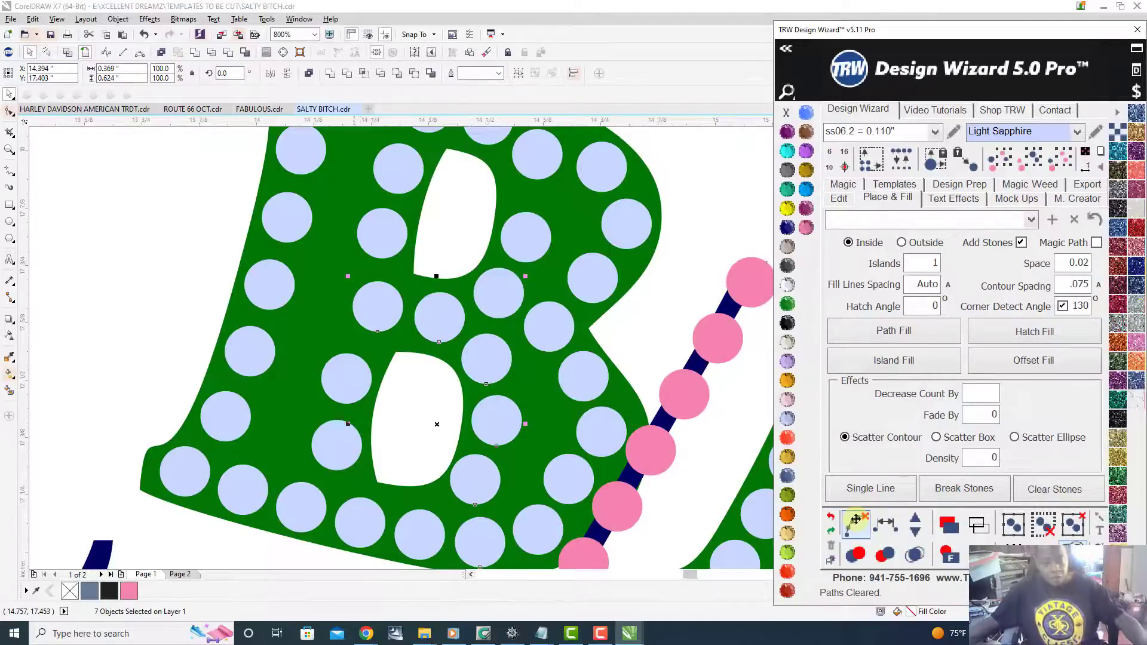
pyautogui.click(319, 326)
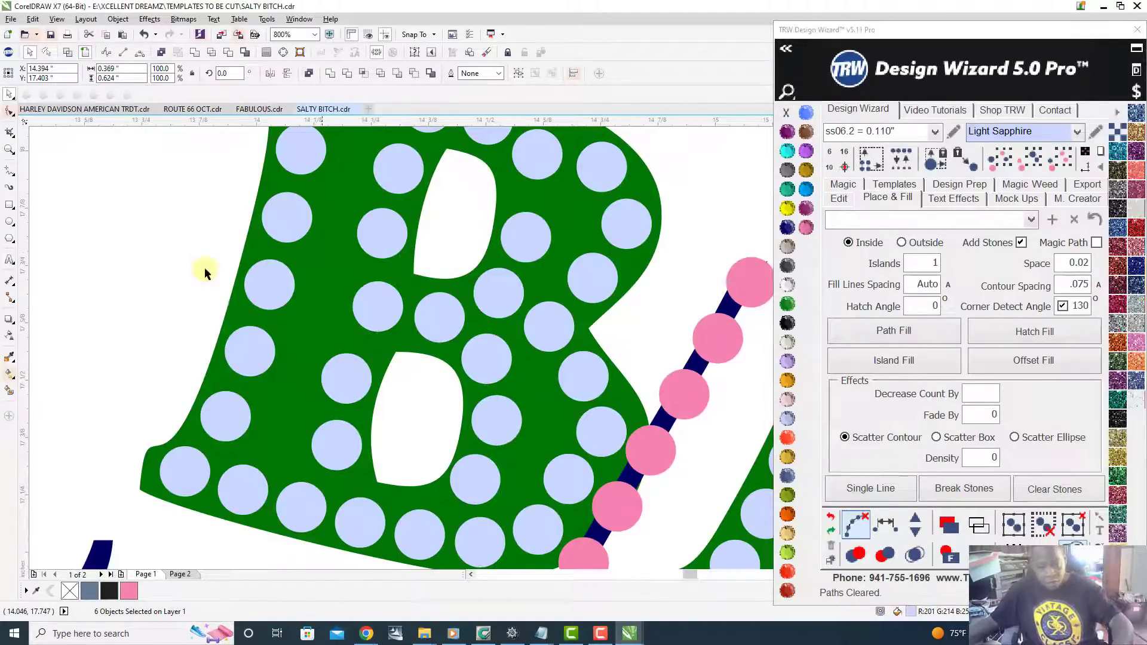
# - Delete the stone at the left end of the letter B's middle bar and the crowded stone above its upper counter
pyautogui.click(378, 301)
pyautogui.click(325, 398)
pyautogui.scroll(-2, 325, 397)
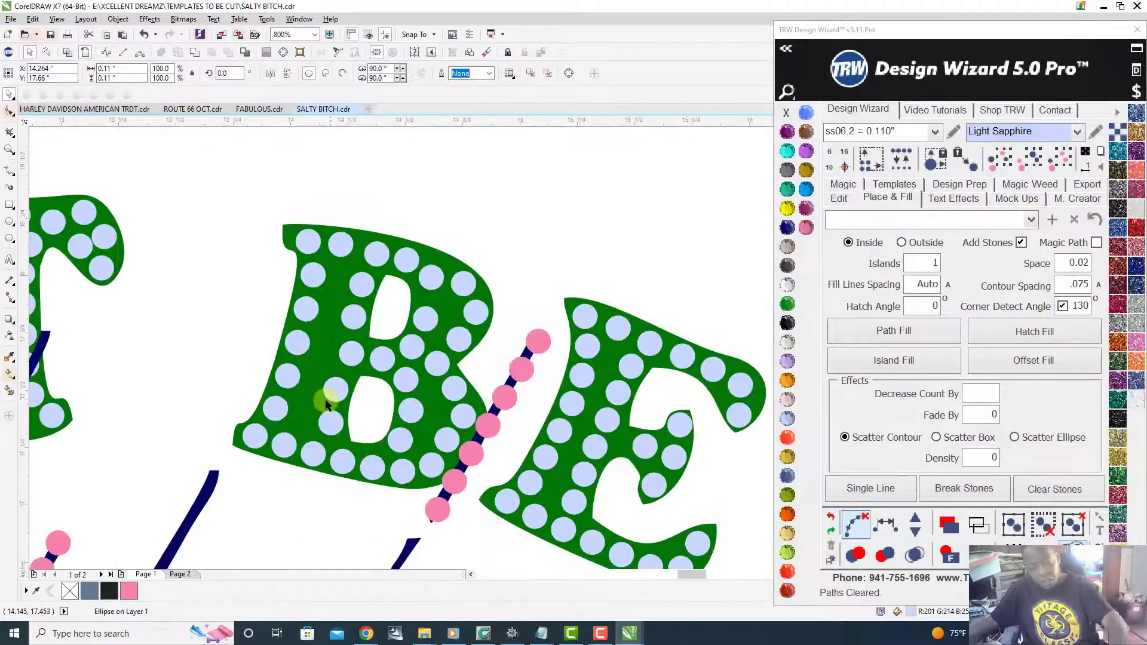
pyautogui.scroll(2, 325, 404)
pyautogui.click(389, 174)
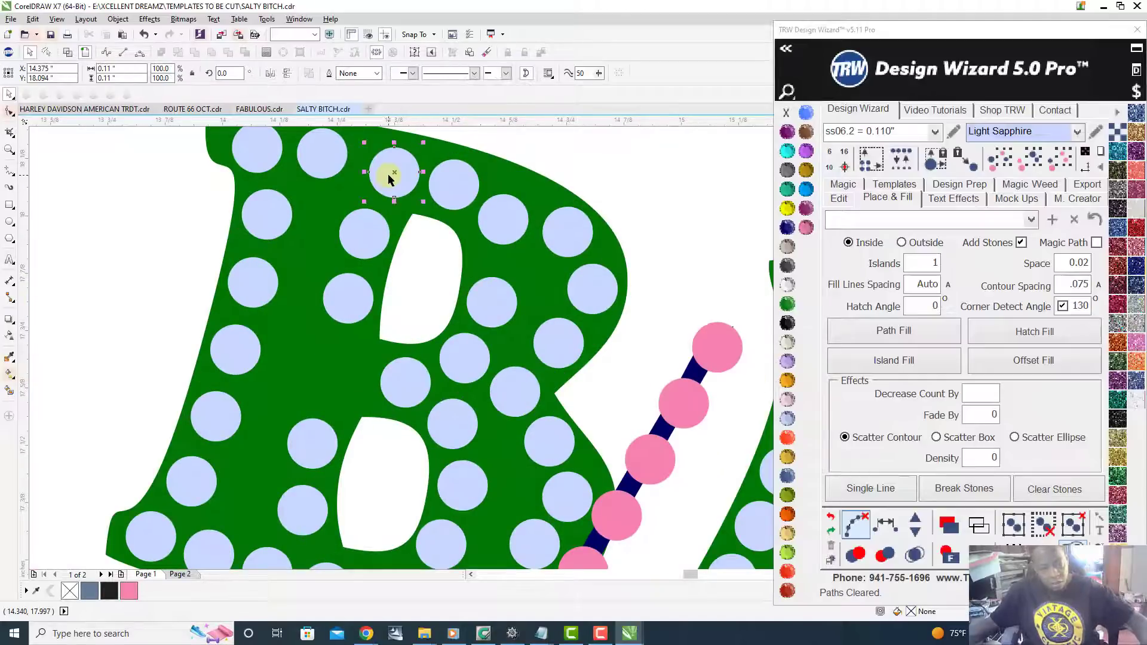
pyautogui.scroll(-2, 399, 214)
pyautogui.scroll(2, 425, 263)
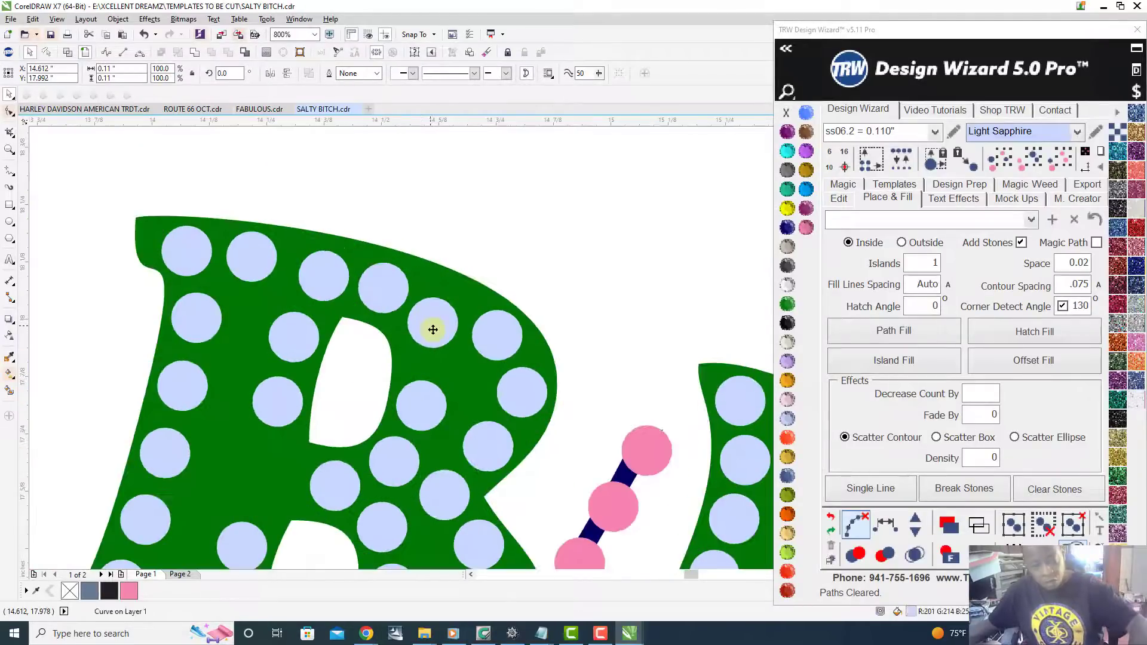
pyautogui.scroll(2, 431, 326)
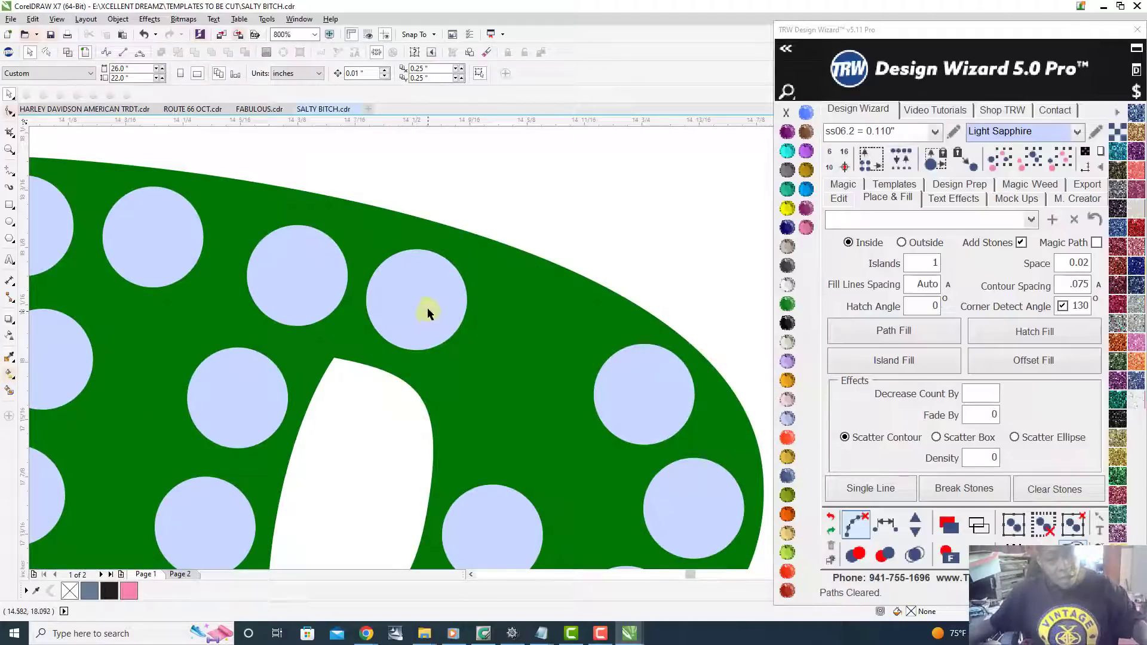
# - Nudge three stones in the letter B's top row upward, closer to the letter's upper edge
pyautogui.click(430, 289)
pyautogui.press('Up')
pyautogui.press('Up')
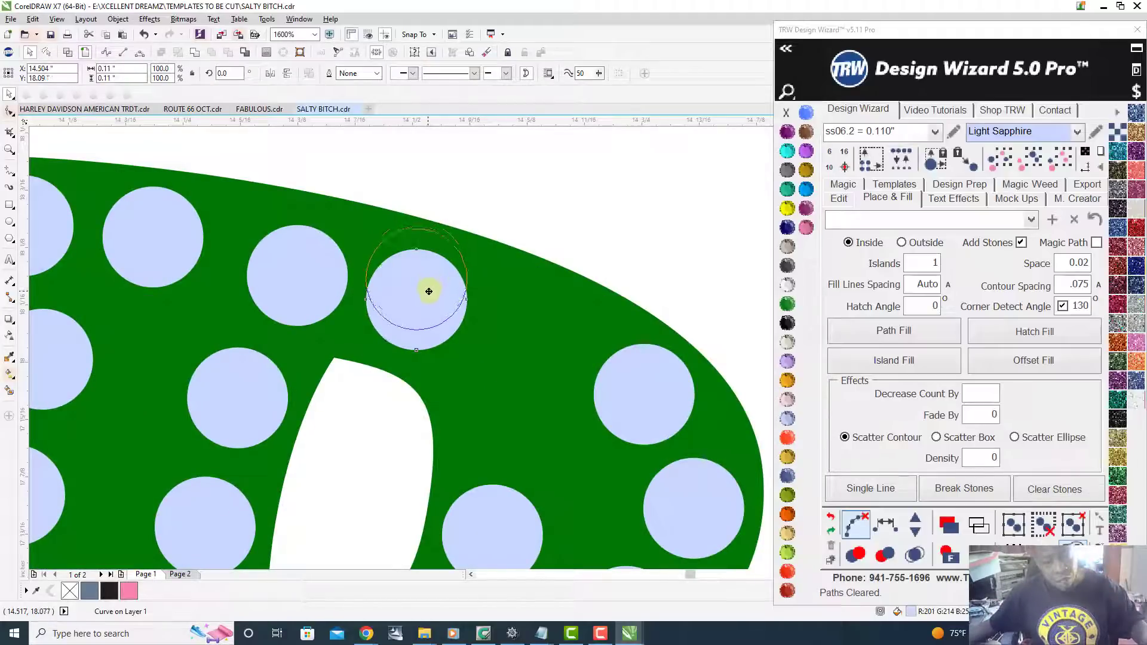
pyautogui.moveTo(281, 304); pyautogui.dragTo(281, 279)
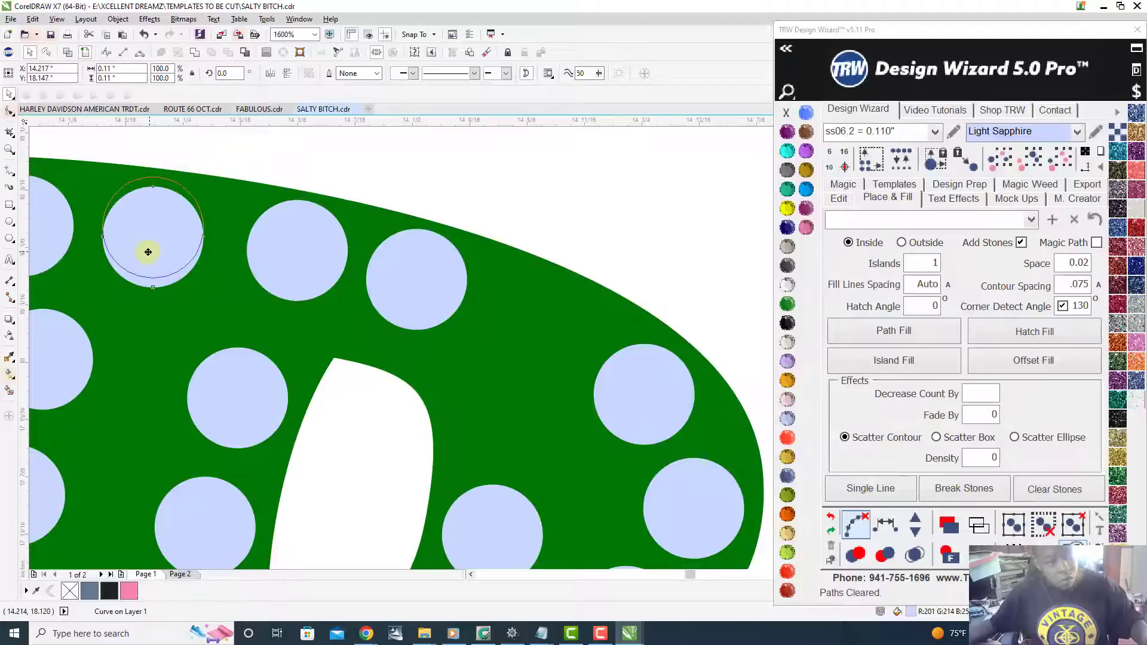
pyautogui.scroll(-2, 149, 261)
pyautogui.scroll(-2, 147, 255)
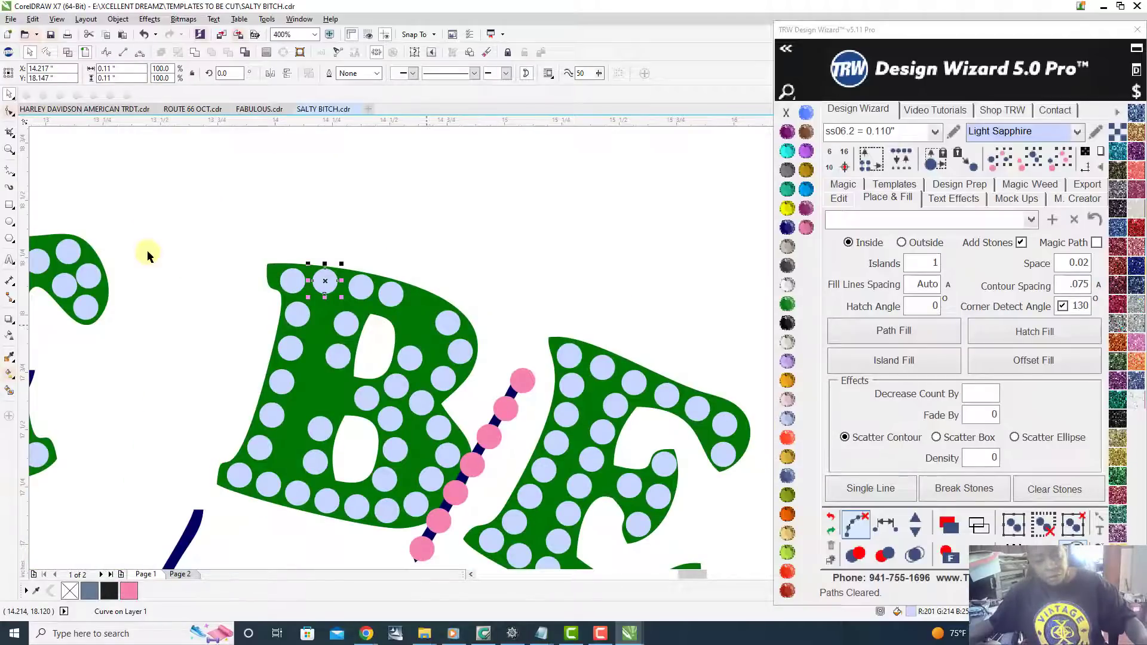
# - Move the first stone of the letter B's top row into the upper-left tip of the serif
pyautogui.scroll(4, 209, 278)
pyautogui.scroll(2, 210, 278)
pyautogui.moveTo(372, 332); pyautogui.dragTo(283, 305)
pyautogui.scroll(-2, 283, 304)
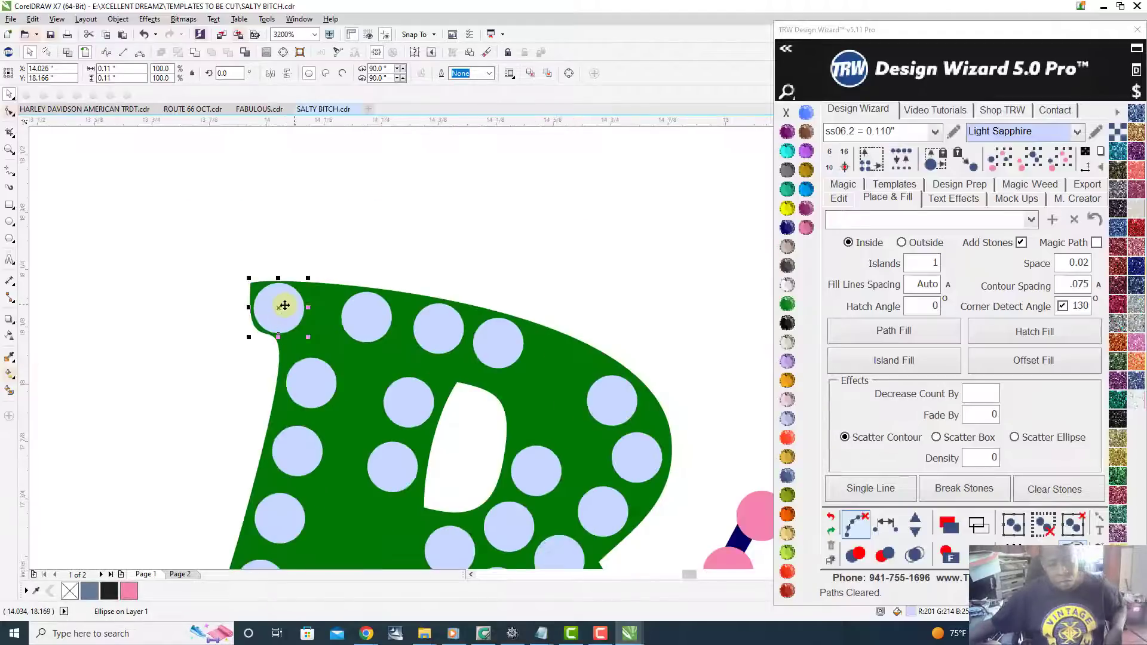
pyautogui.scroll(2, 320, 322)
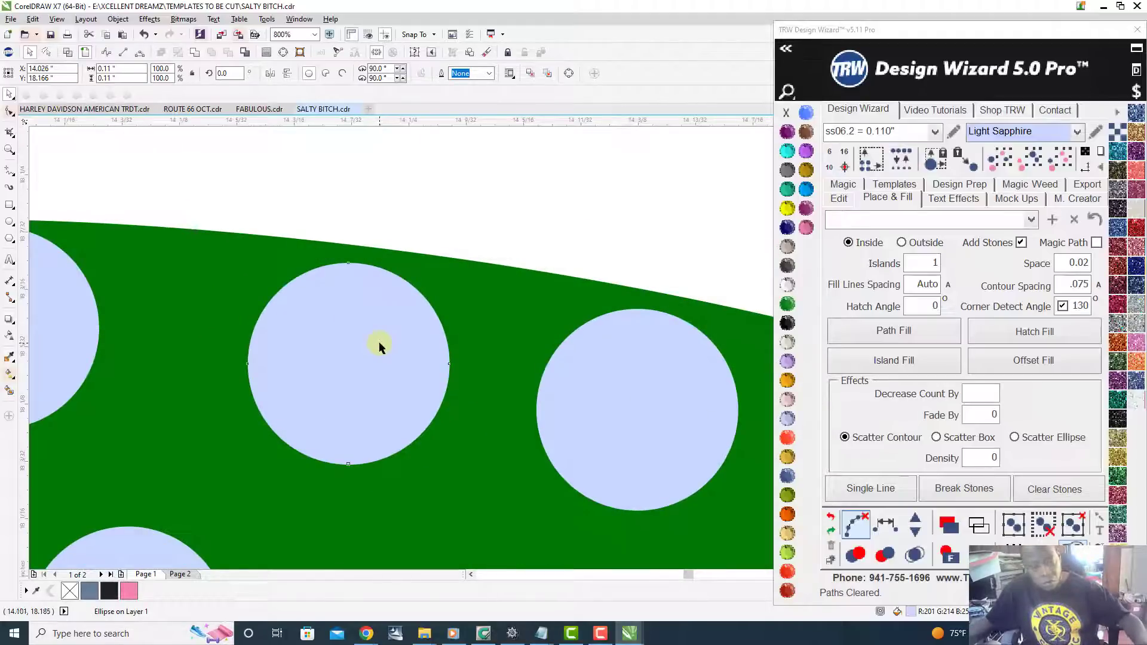
pyautogui.click(379, 342)
pyautogui.scroll(-1, 253, 349)
# - Evenly respace the stones along the letter B's top row and upper bowl with two stones added, and clear the guide path
pyautogui.click(213, 302)
pyautogui.scroll(-2, 236, 326)
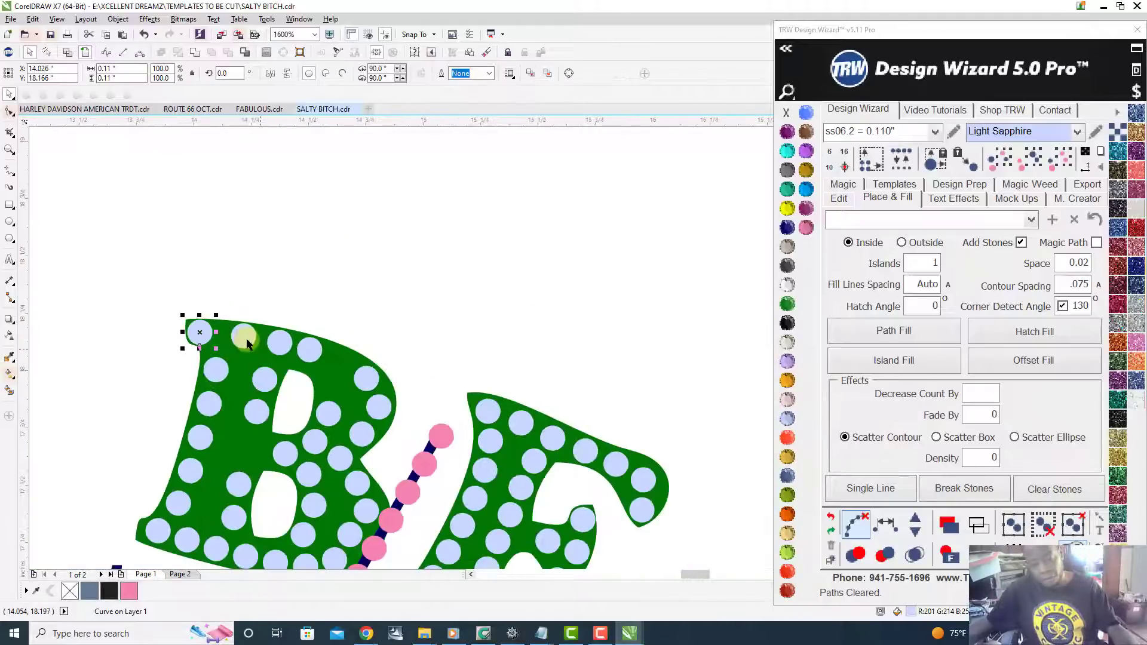
pyautogui.keyDown('shift'); pyautogui.click(280, 342); pyautogui.keyUp('shift')
pyautogui.keyDown('shift'); pyautogui.click(309, 347); pyautogui.keyUp('shift')
pyautogui.keyDown('shift'); pyautogui.click(365, 376); pyautogui.keyUp('shift')
pyautogui.keyDown('shift'); pyautogui.click(374, 414); pyautogui.keyUp('shift')
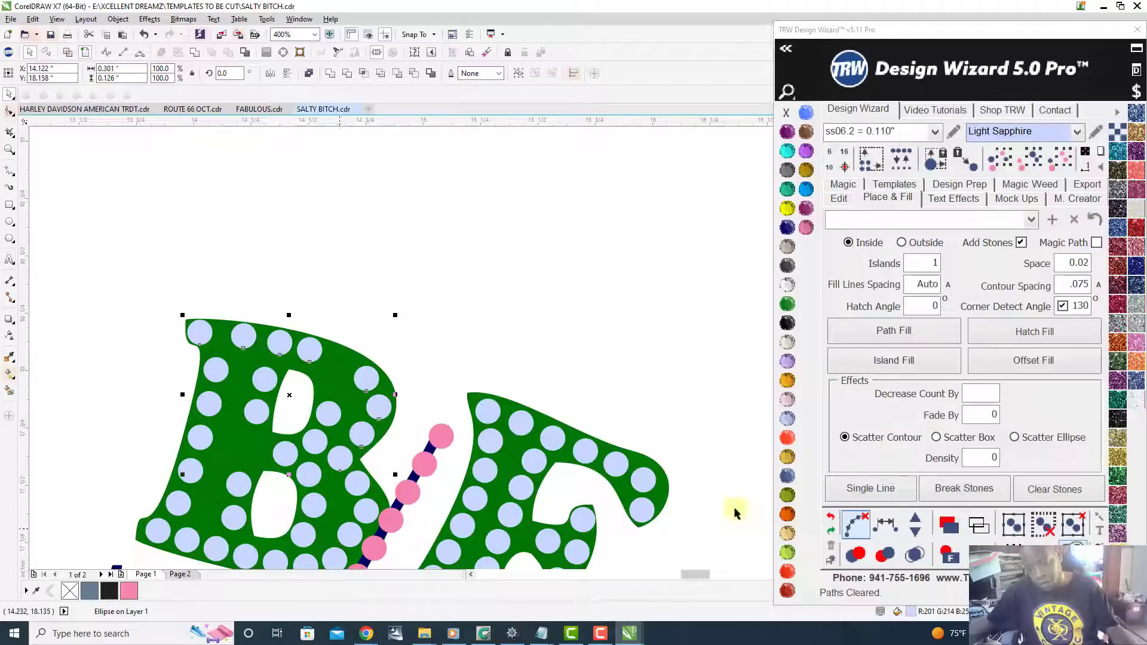
pyautogui.click(885, 525)
pyautogui.click(916, 523)
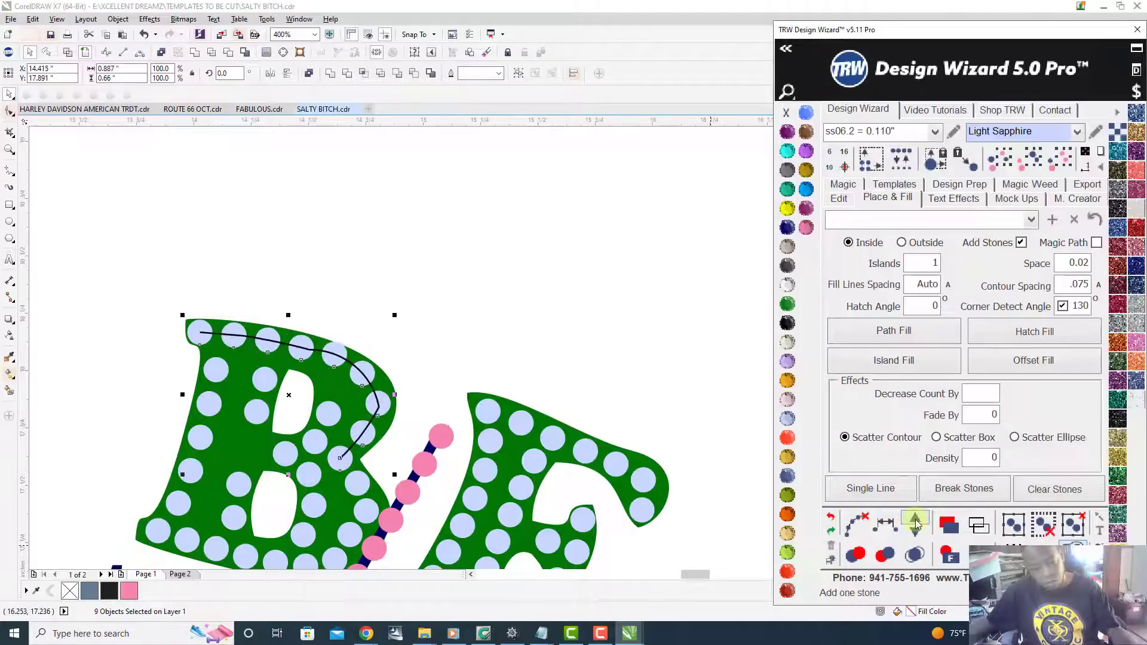
pyautogui.click(886, 525)
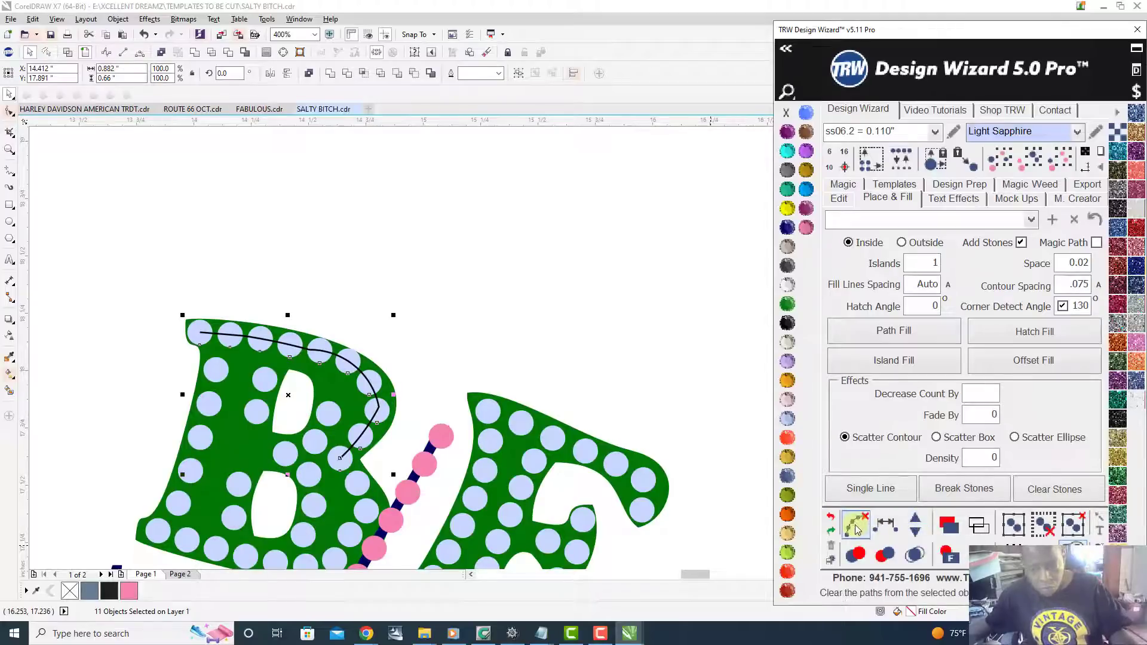
pyautogui.click(361, 272)
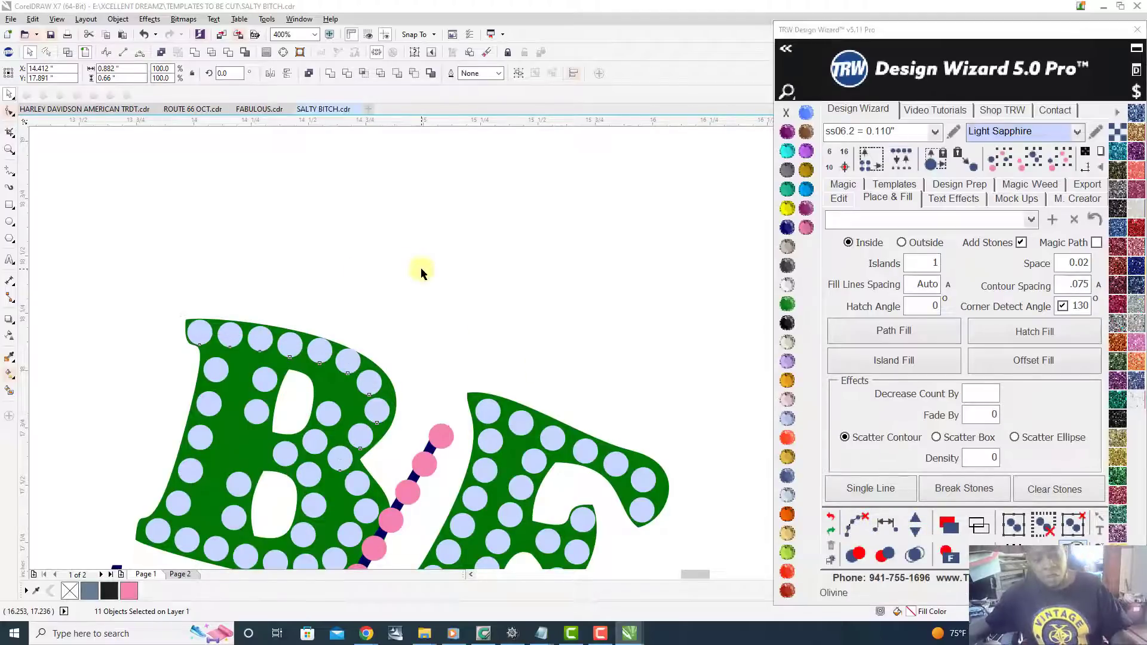
# - Reposition the single stone between the letter B's upper counter and its upper bowl
pyautogui.scroll(-2, 476, 366)
pyautogui.scroll(1, 462, 390)
pyautogui.scroll(2, 478, 389)
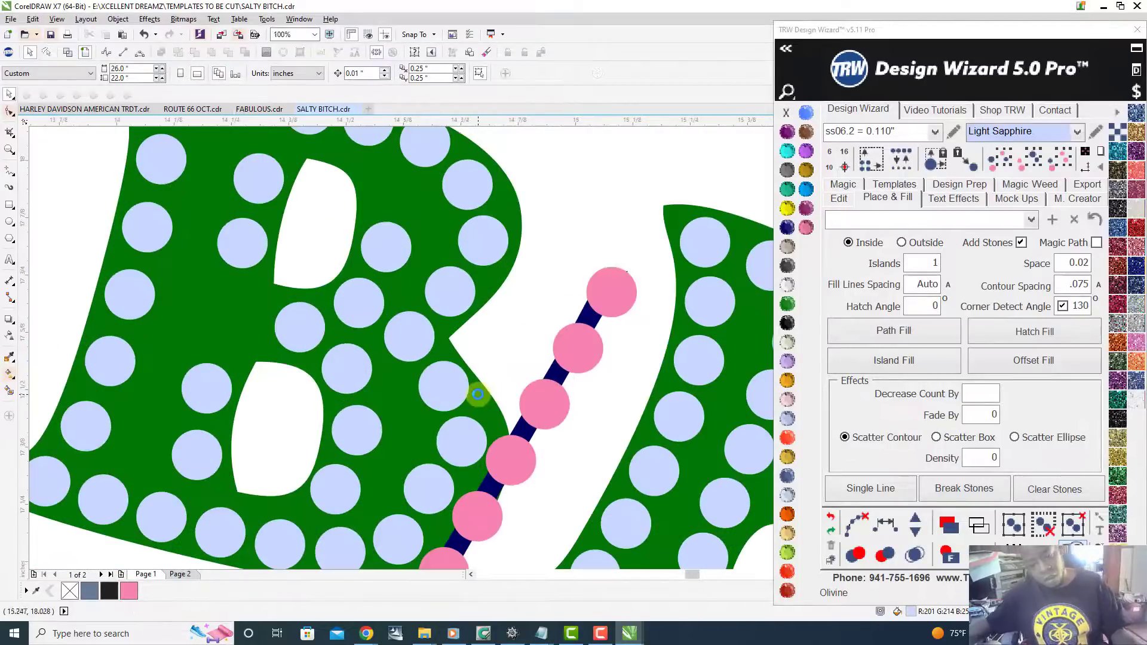
pyautogui.scroll(-1, 423, 326)
pyautogui.scroll(1, 423, 326)
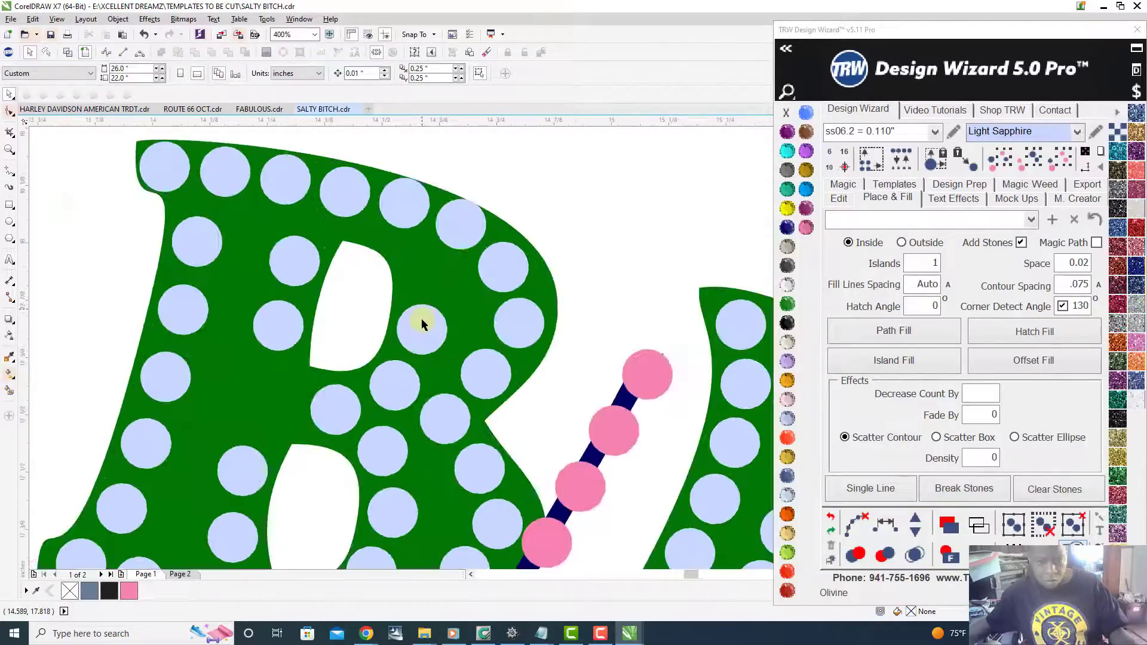
pyautogui.scroll(1, 422, 319)
pyautogui.moveTo(423, 320); pyautogui.dragTo(461, 291)
pyautogui.scroll(-2, 461, 291)
pyautogui.scroll(-4, 460, 291)
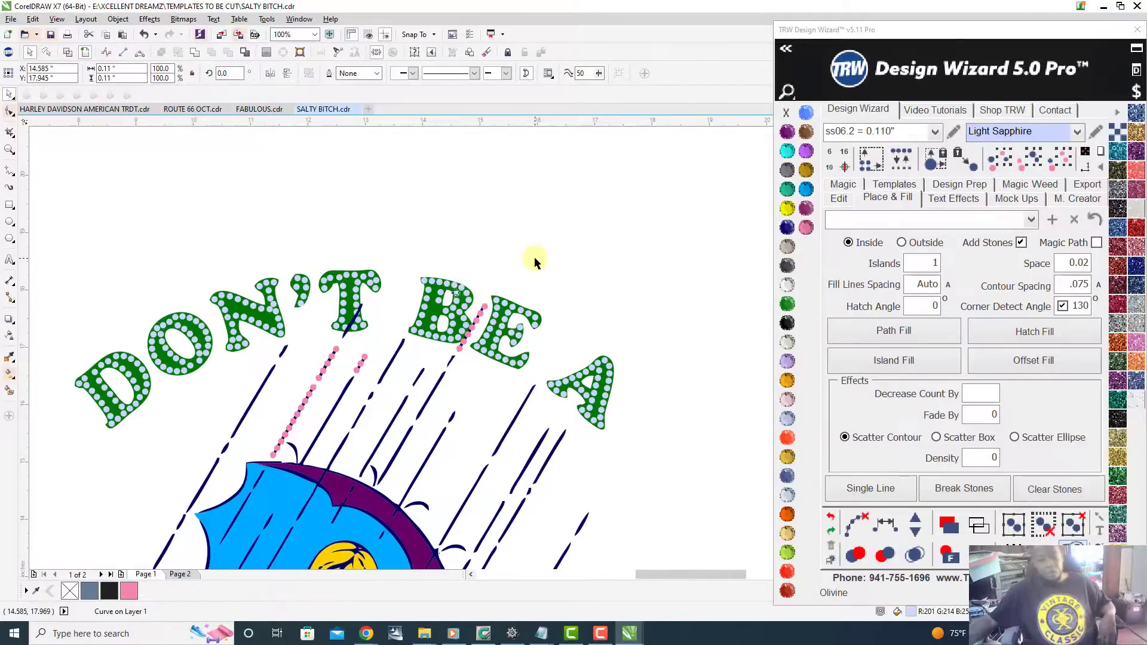
# - Examine the lettering and the rain lines above the umbrella that are still without stones
pyautogui.click(534, 256)
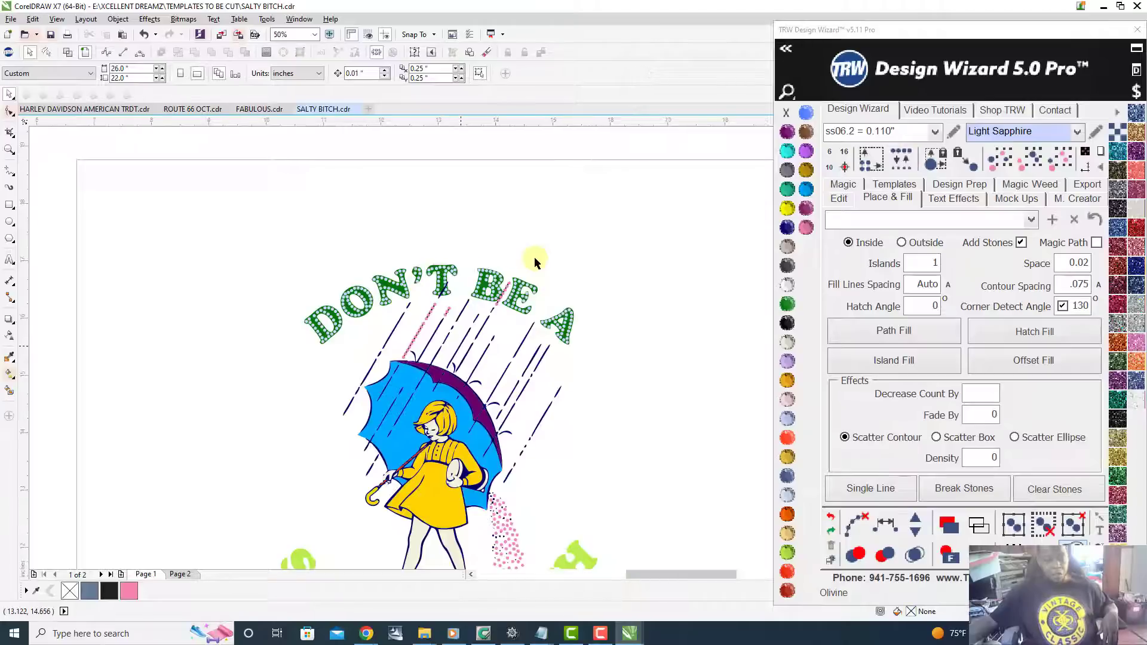
pyautogui.scroll(3, 534, 256)
pyautogui.scroll(-1, 516, 270)
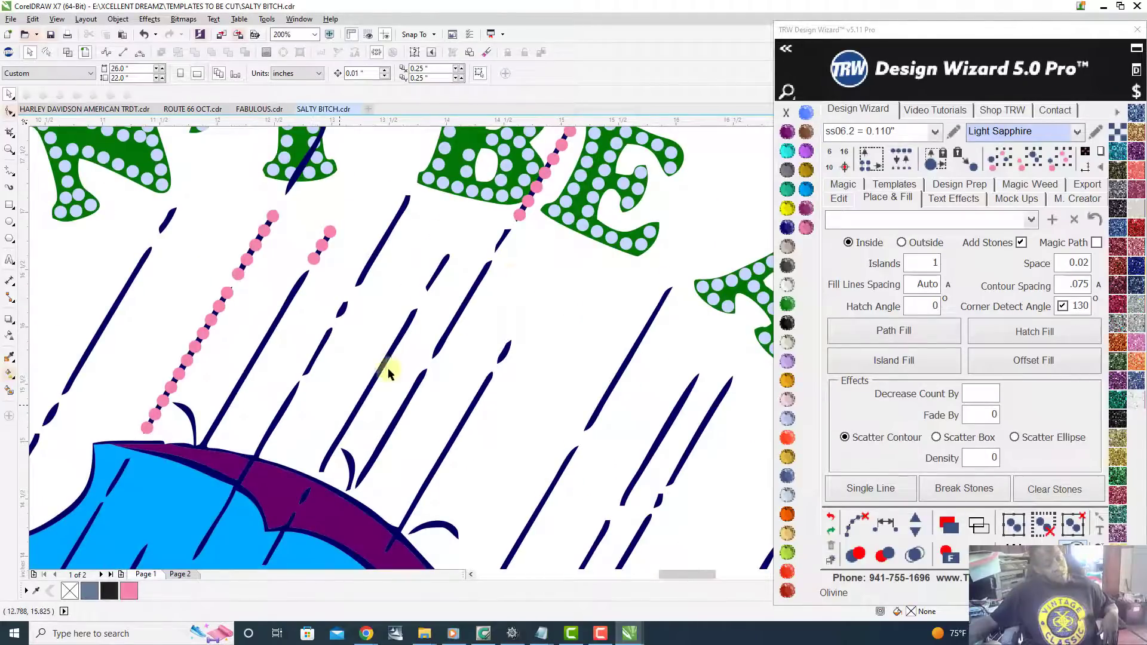
pyautogui.click(371, 384)
pyautogui.scroll(-1, 392, 378)
pyautogui.scroll(-1, 418, 366)
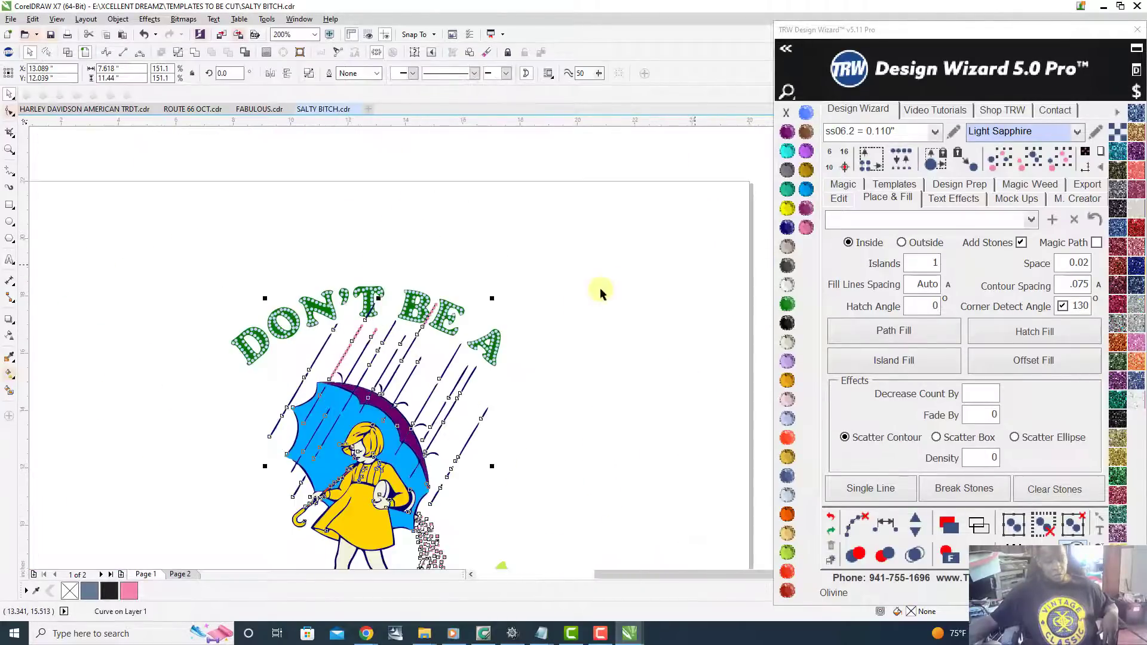
pyautogui.click(636, 271)
pyautogui.scroll(1, 637, 271)
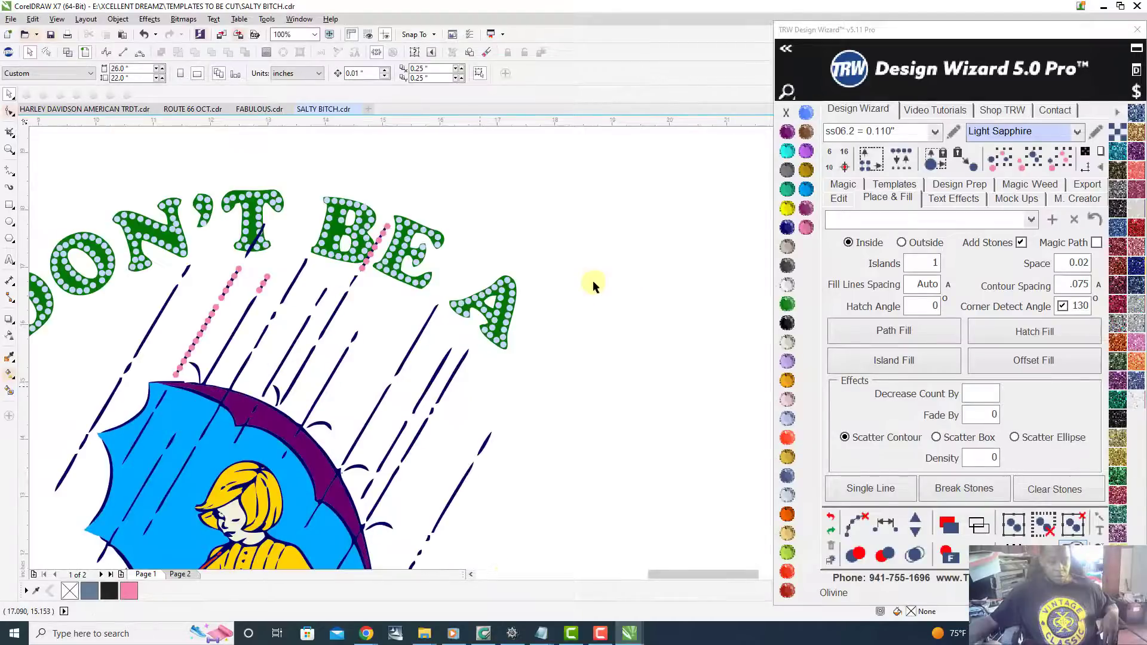
pyautogui.scroll(1, 228, 352)
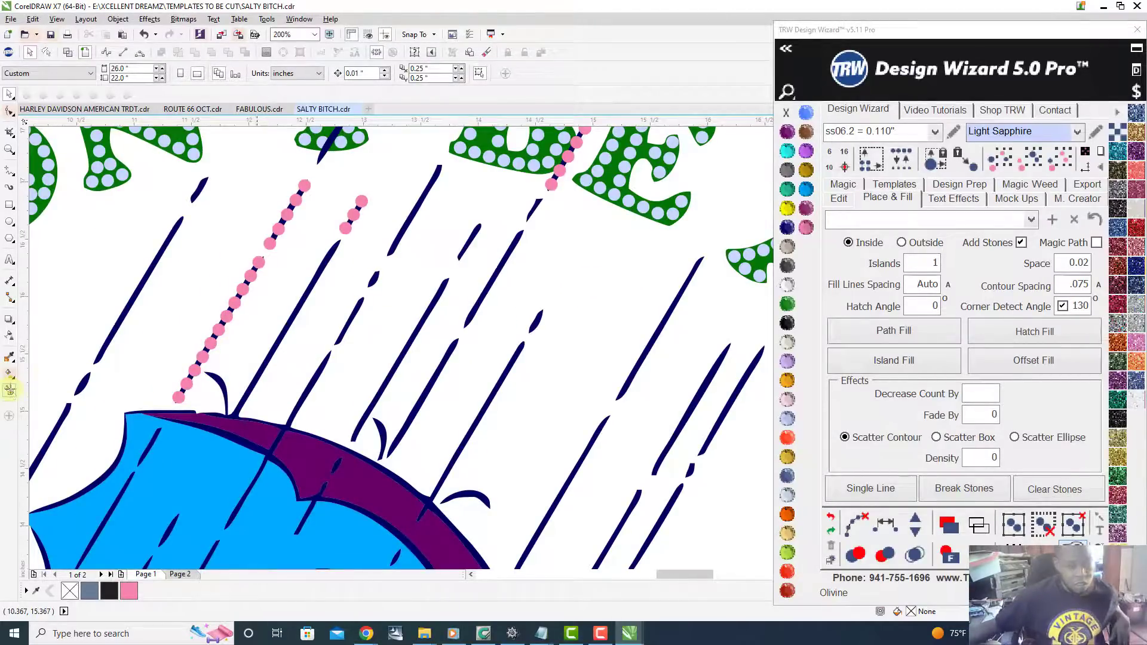
# - Smart-fill the long rain line above the umbrella's crown, the line beside it, and the short dash and drop next to them with the slate colour and 0.5 pt outline
pyautogui.scroll(1, 422, 342)
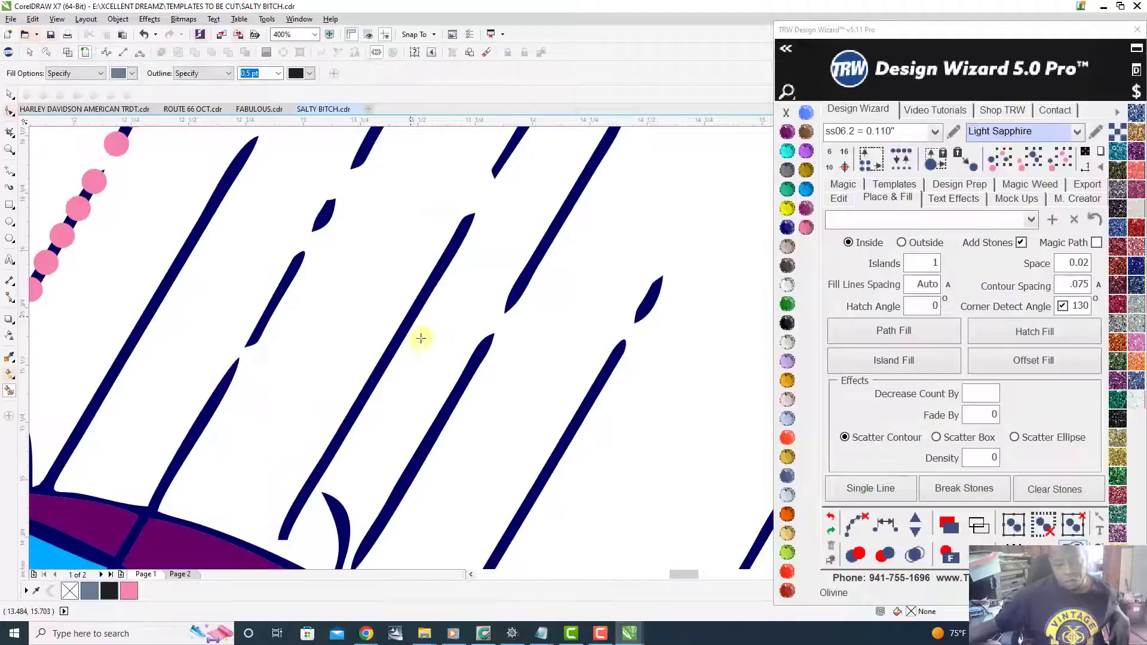
pyautogui.click(410, 317)
pyautogui.scroll(-2, 410, 316)
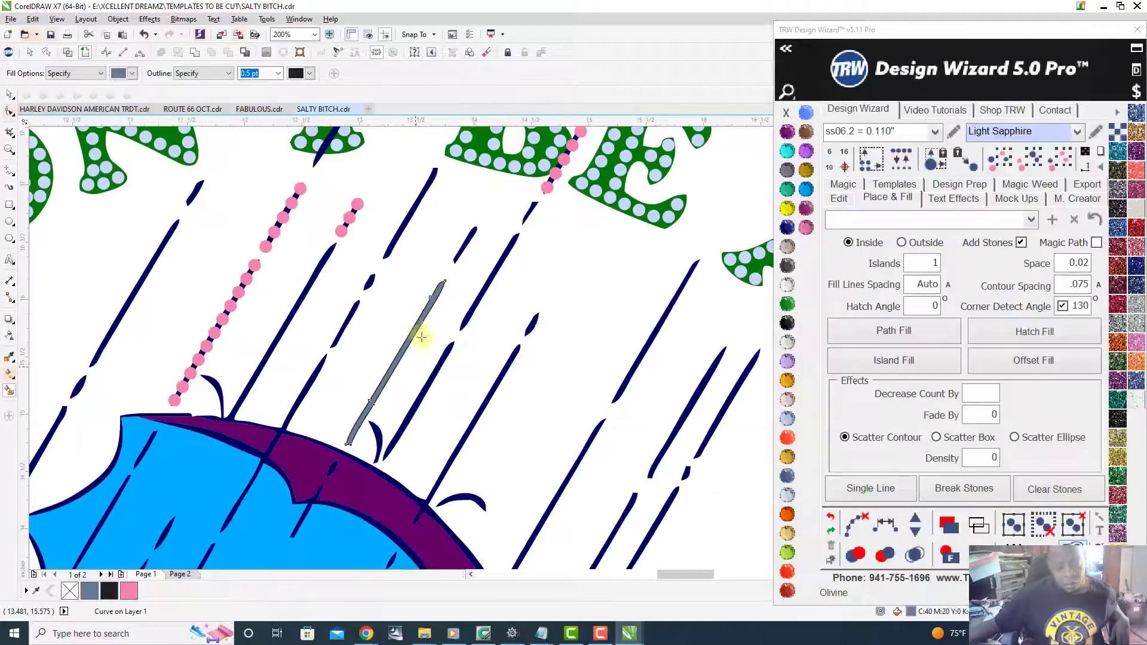
pyautogui.scroll(2, 418, 328)
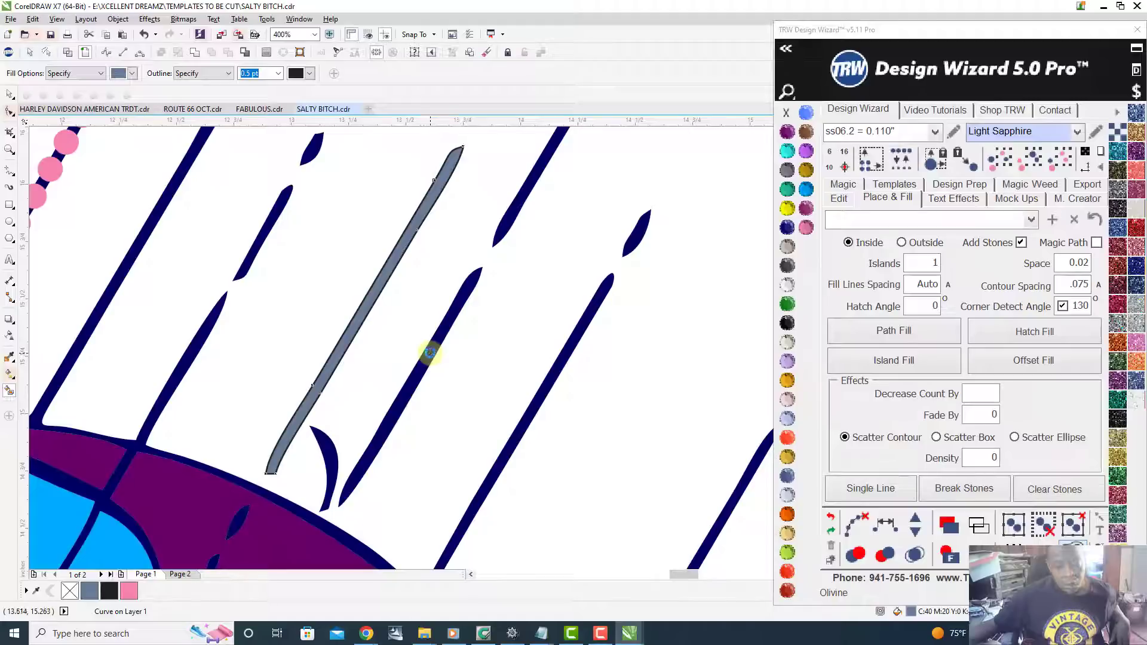
pyautogui.click(429, 354)
pyautogui.click(262, 238)
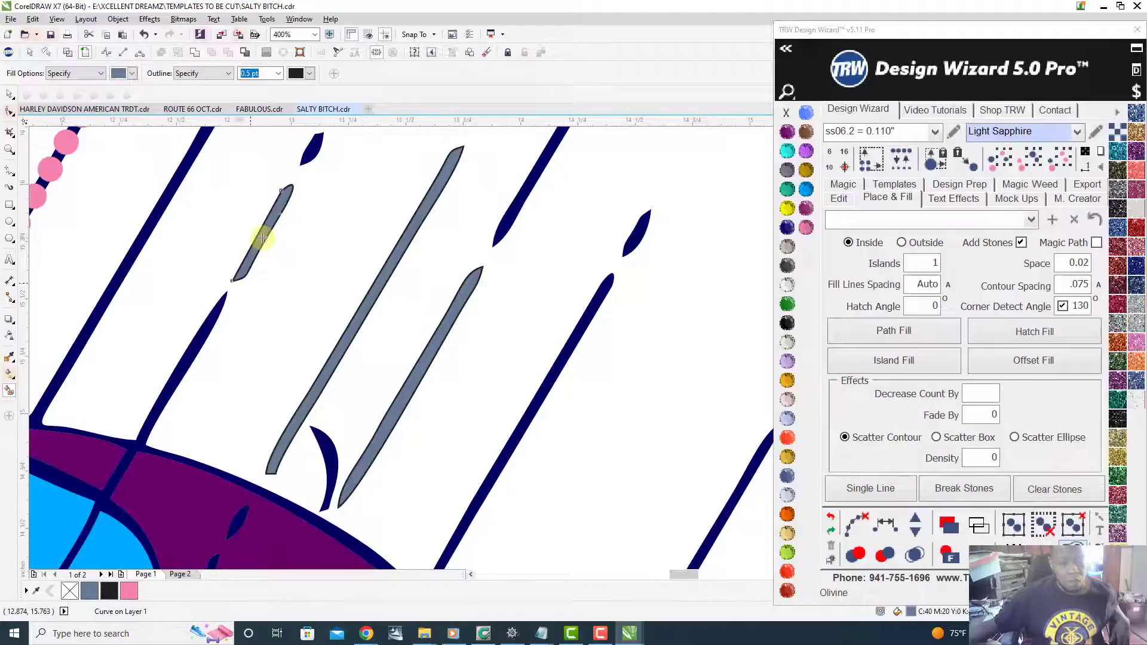
pyautogui.scroll(-1, 263, 238)
pyautogui.scroll(3, 259, 238)
pyautogui.click(250, 300)
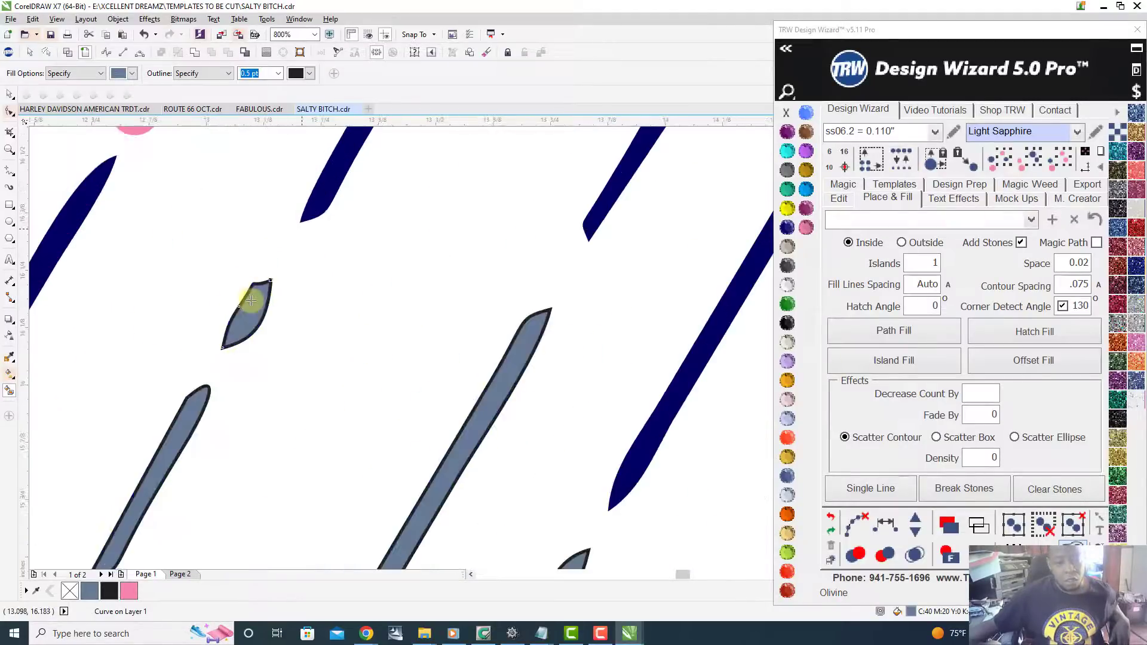
# - Smart-fill the three rain strokes between the umbrella and the letters T and B with the slate colour and 0.5 pt outline
pyautogui.scroll(-2, 250, 300)
pyautogui.scroll(-2, 319, 243)
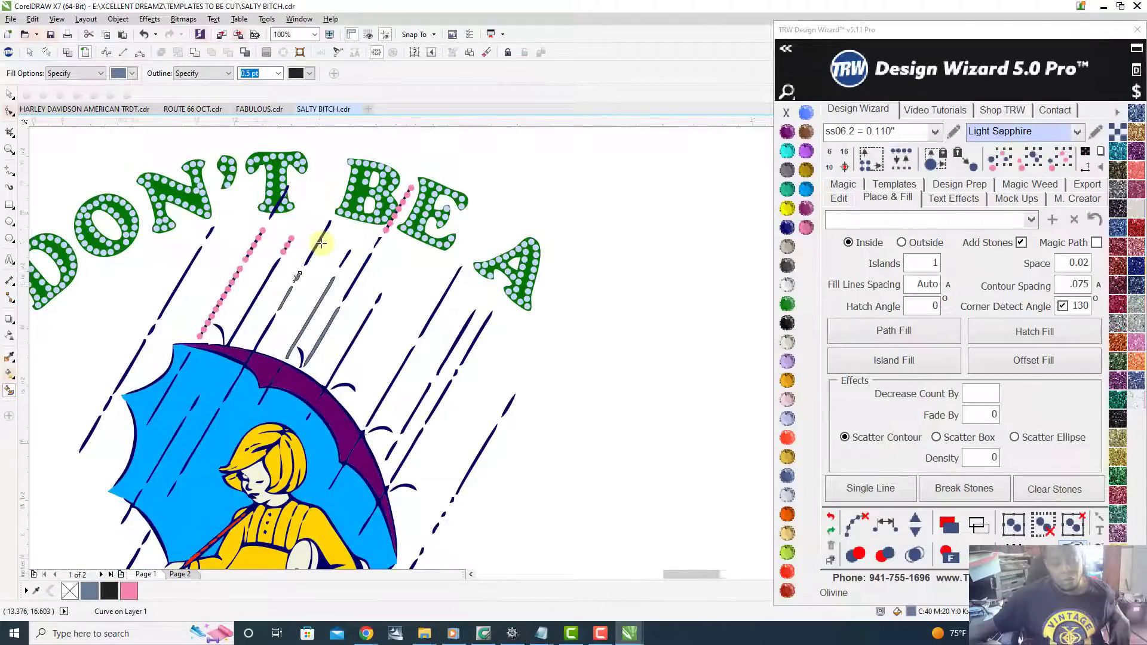
pyautogui.scroll(2, 321, 243)
pyautogui.click(302, 243)
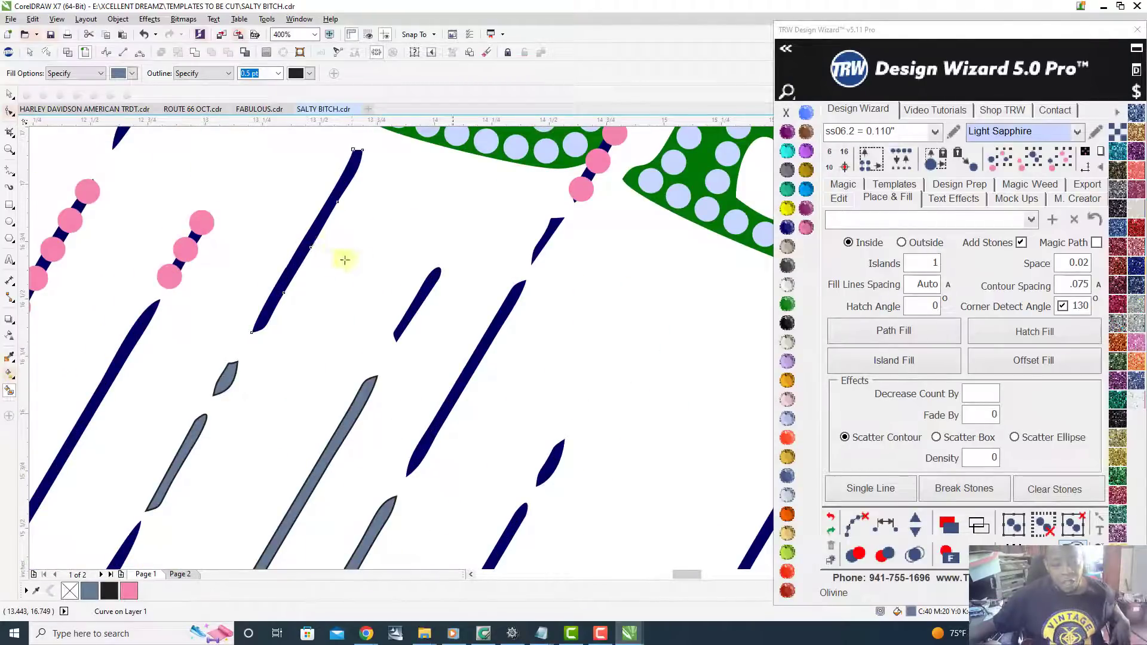
pyautogui.click(485, 326)
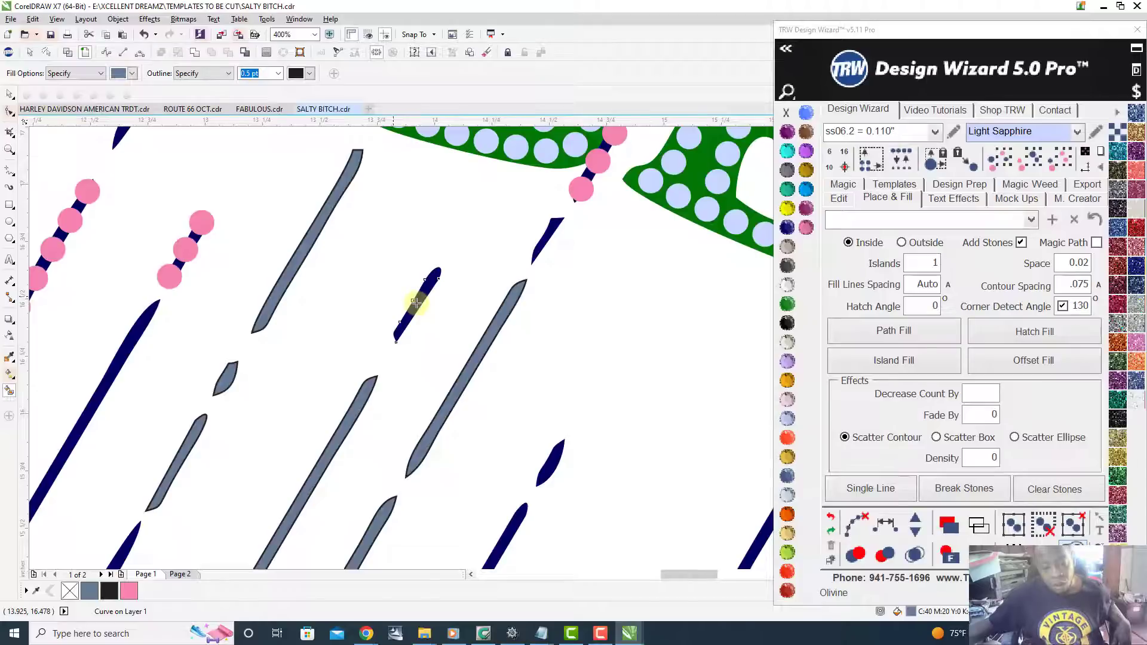
pyautogui.scroll(-2, 416, 304)
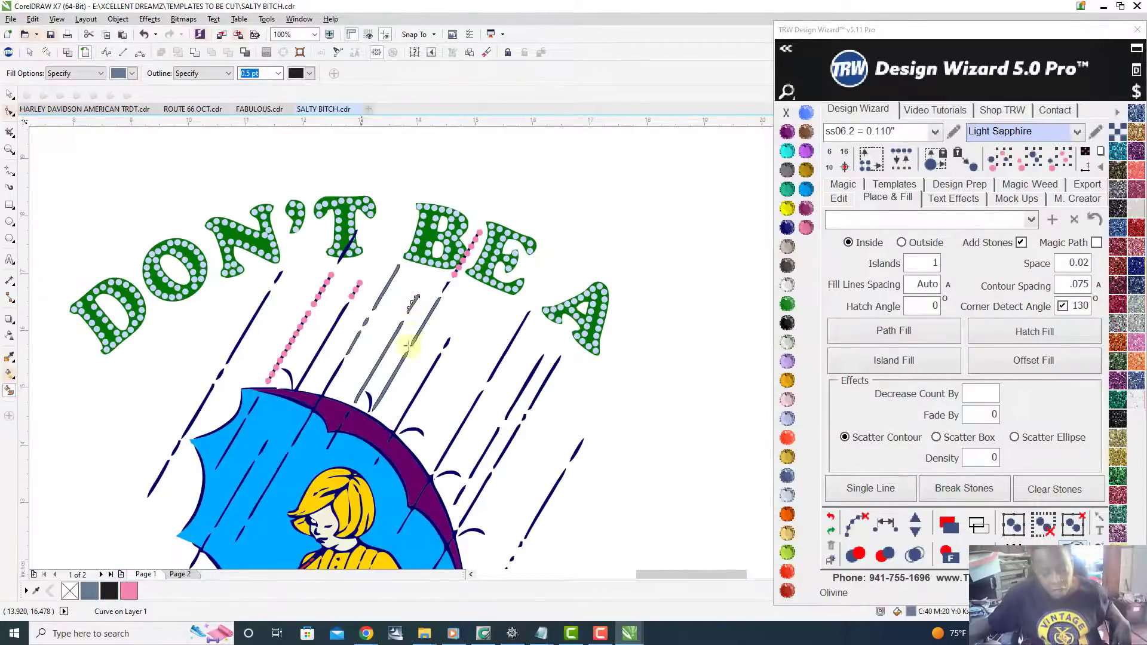
# - Smart-fill the upper and lower segments of the long rain line that runs from beside the letter A to the umbrella's edge
pyautogui.scroll(2, 397, 414)
pyautogui.scroll(-1, 396, 417)
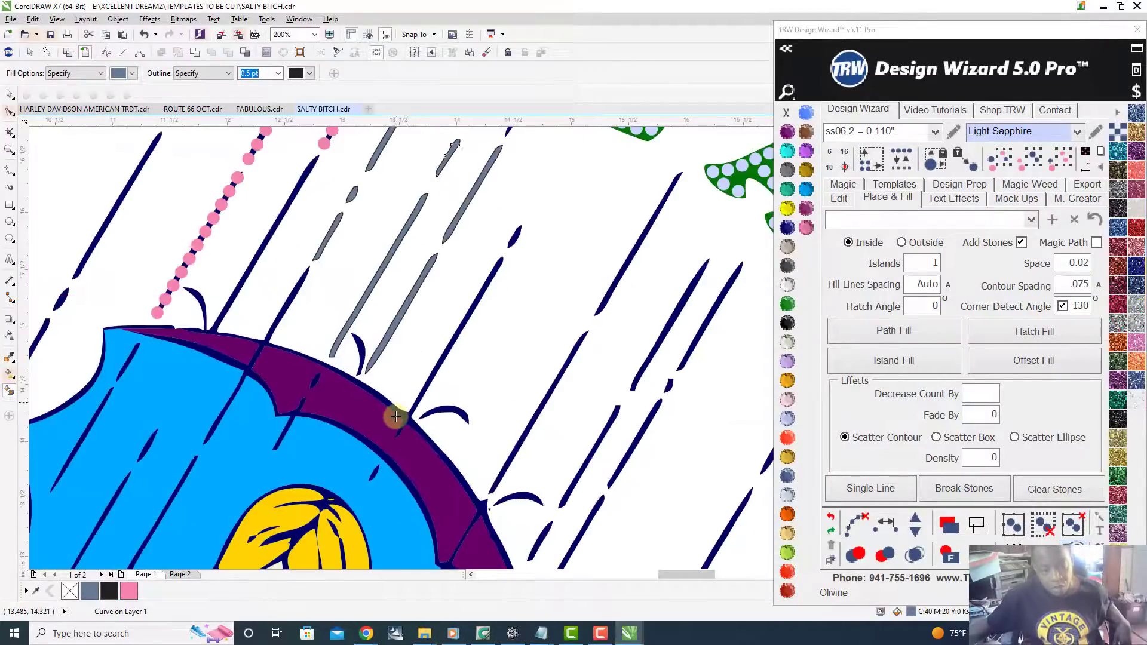
pyautogui.hscroll(3, 454, 388)
pyautogui.scroll(2, 643, 302)
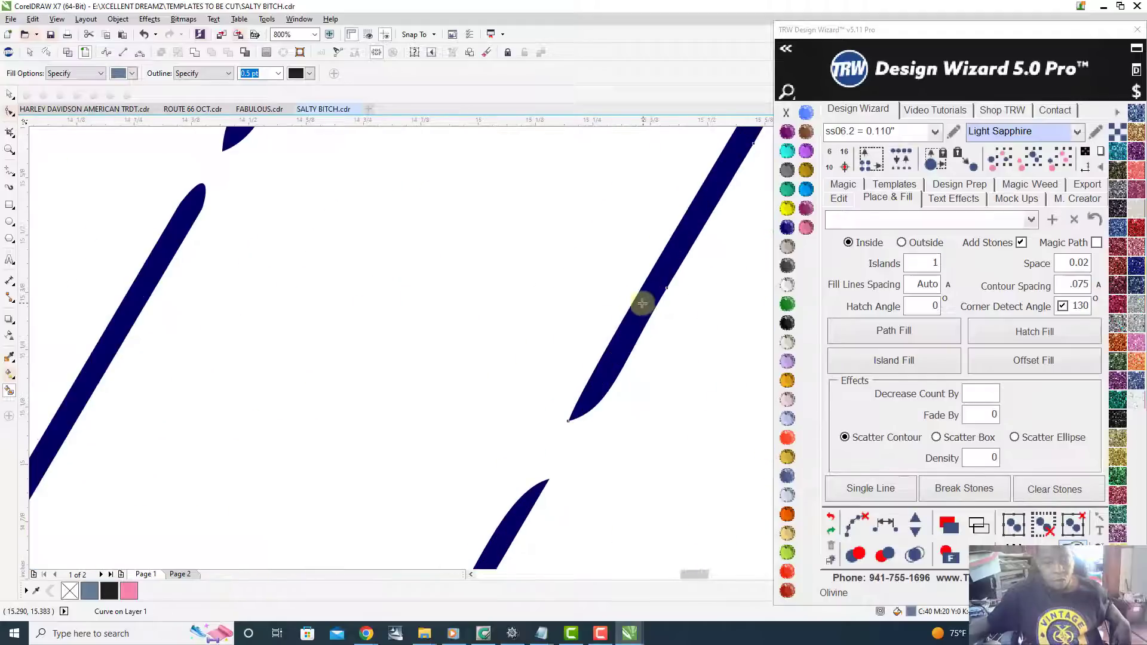
pyautogui.scroll(-3, 430, 371)
pyautogui.scroll(2, 333, 400)
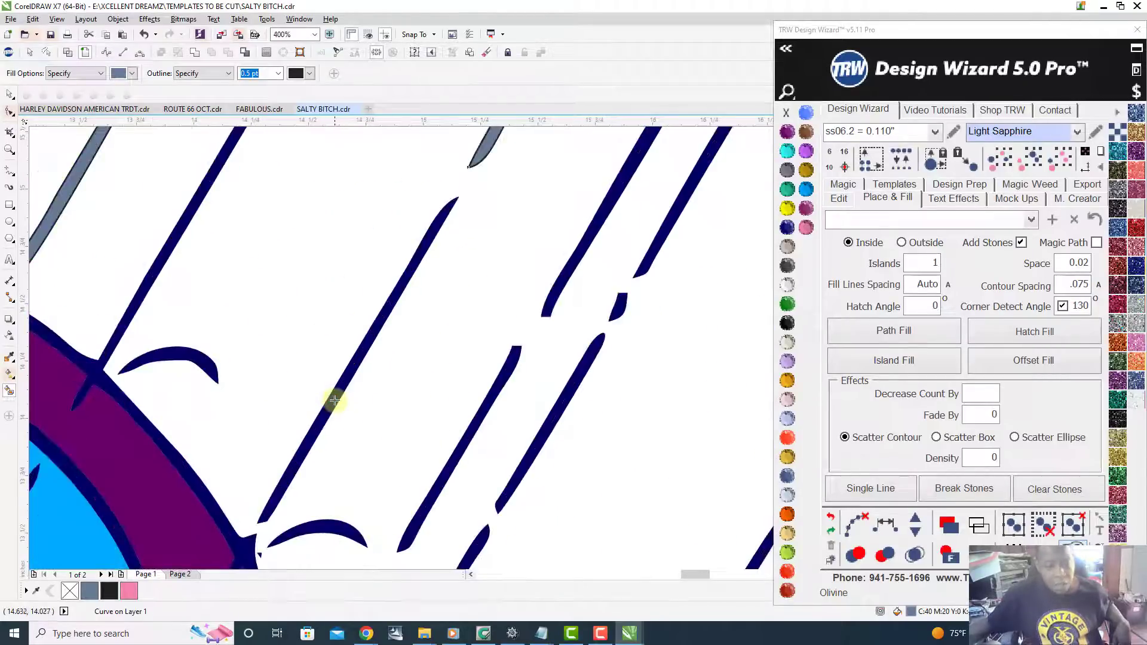
pyautogui.click(335, 400)
# - Smart-fill the two long segments of the second rain line below the letter A
pyautogui.scroll(-1, 377, 417)
pyautogui.click(380, 420)
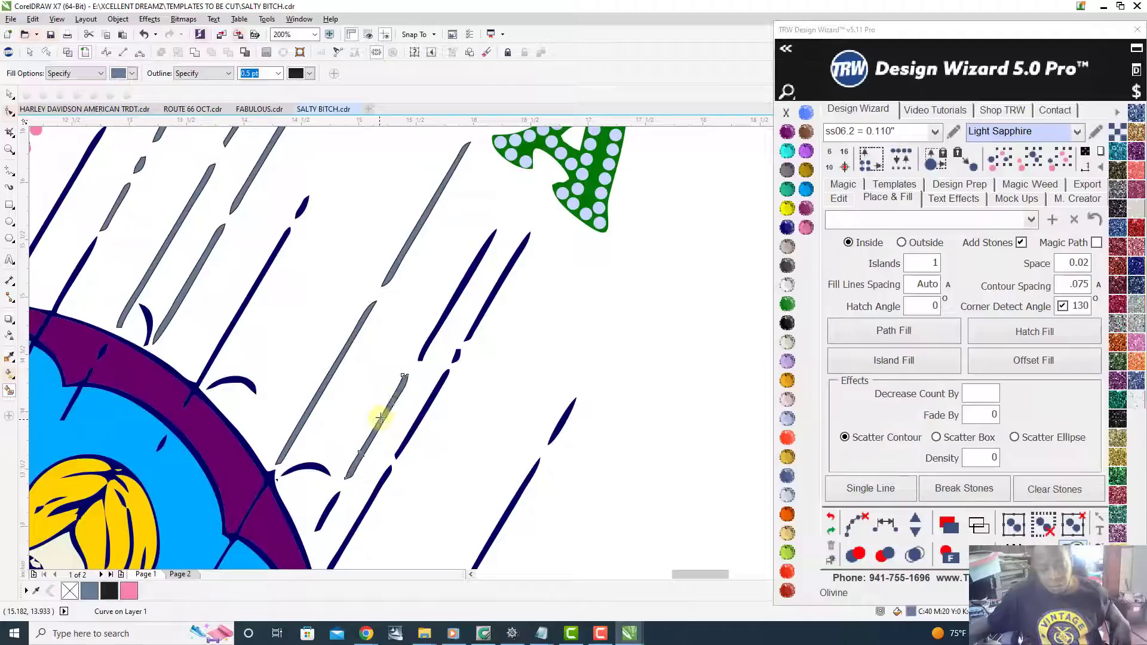
pyautogui.scroll(2, 475, 283)
pyautogui.click(475, 284)
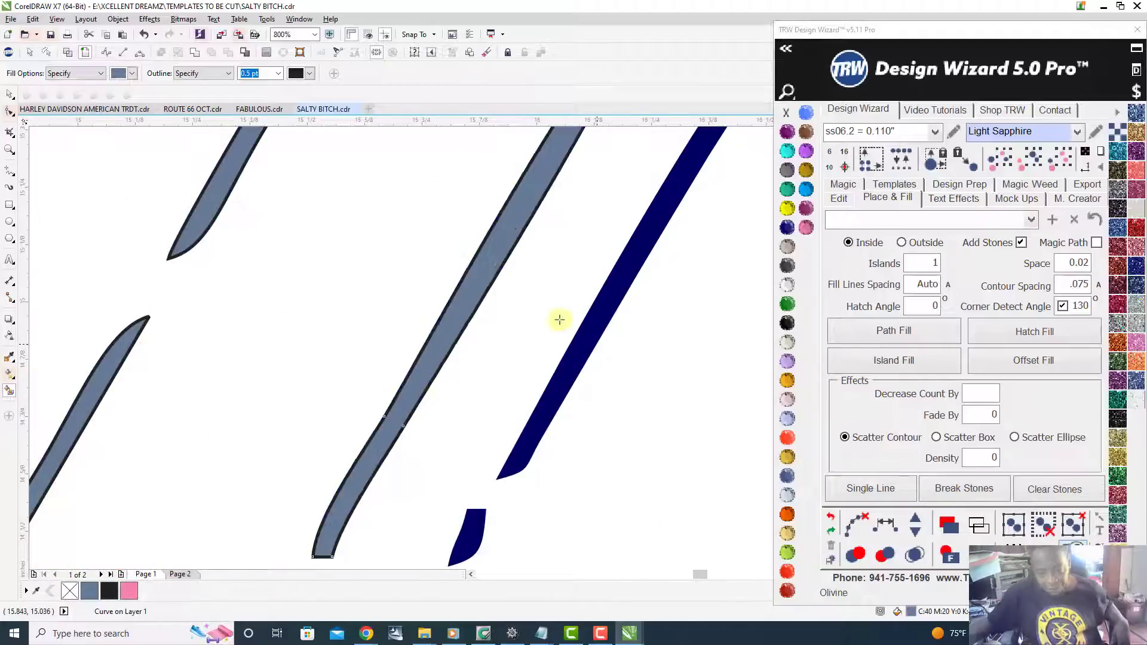
# - Smart-fill the third rain line below the letter A, from its upper segment through the small drop to its lowest segment
pyautogui.click(589, 332)
pyautogui.scroll(-2, 589, 329)
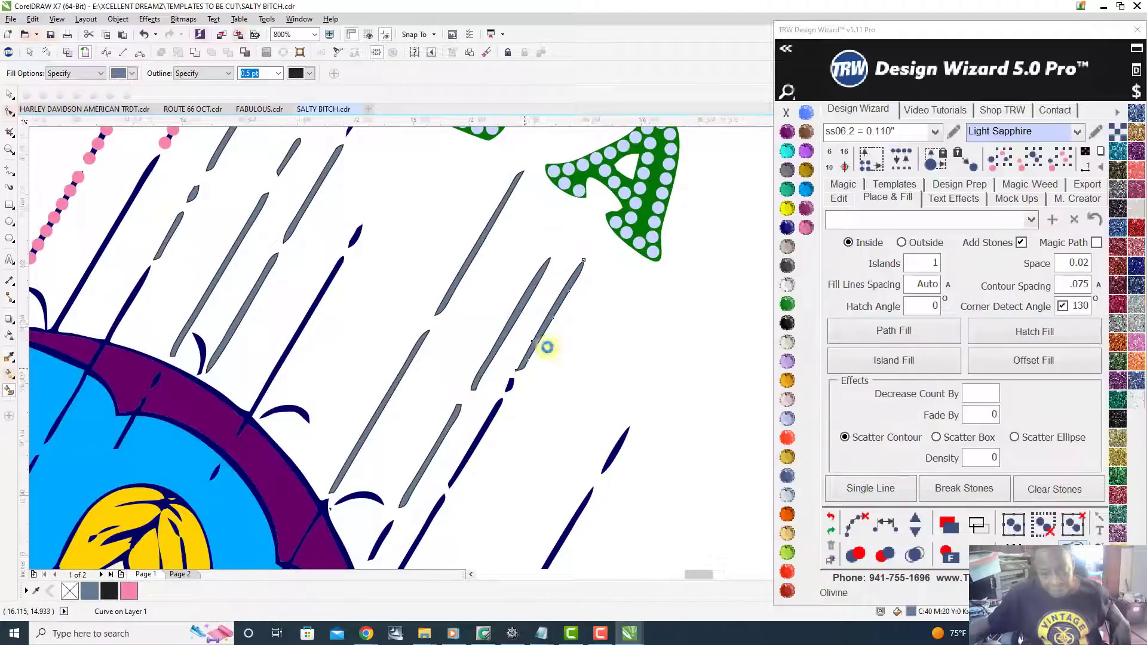
pyautogui.scroll(2, 537, 347)
pyautogui.scroll(-2, 493, 366)
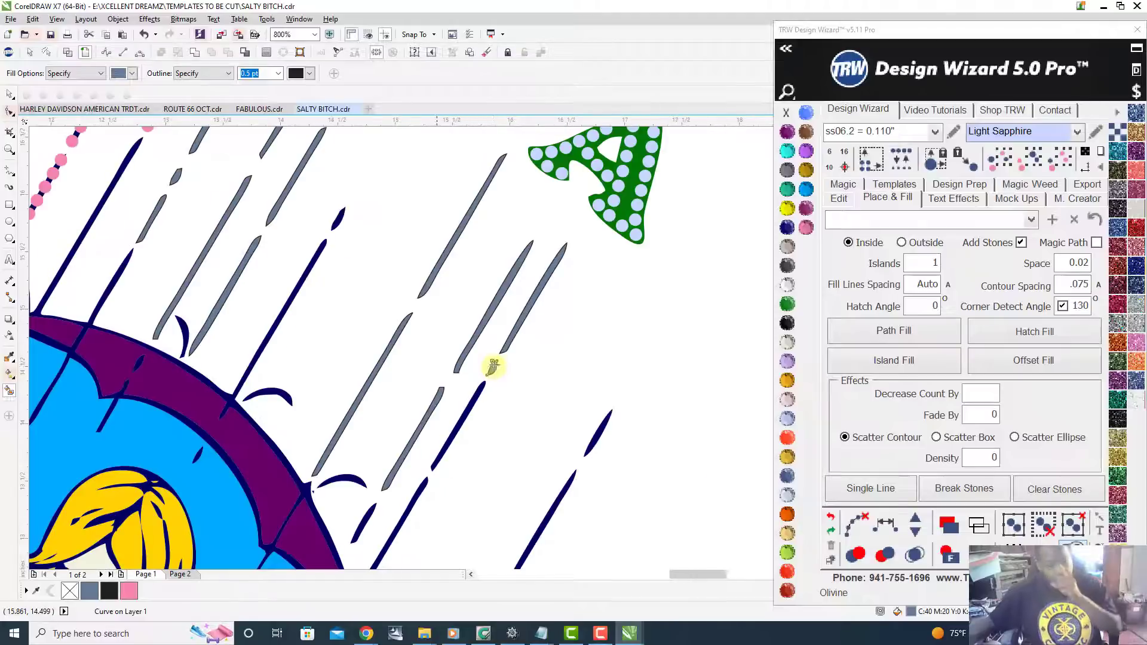
pyautogui.scroll(2, 493, 366)
pyautogui.click(509, 325)
pyautogui.scroll(-2, 509, 327)
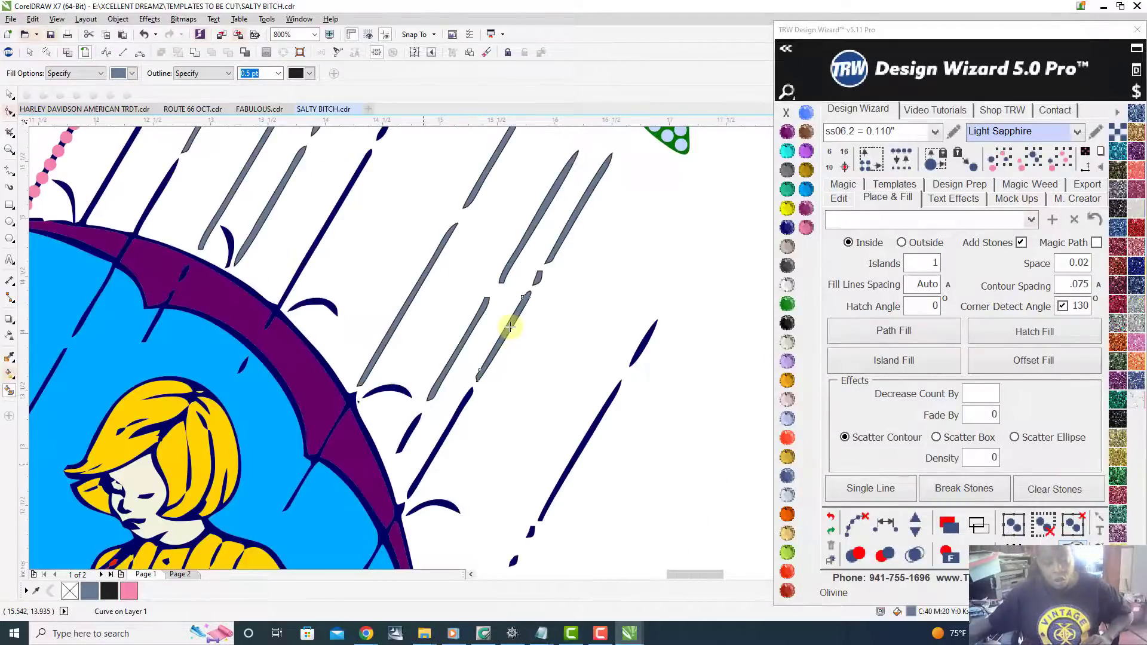
pyautogui.scroll(3, 478, 359)
pyautogui.click(444, 391)
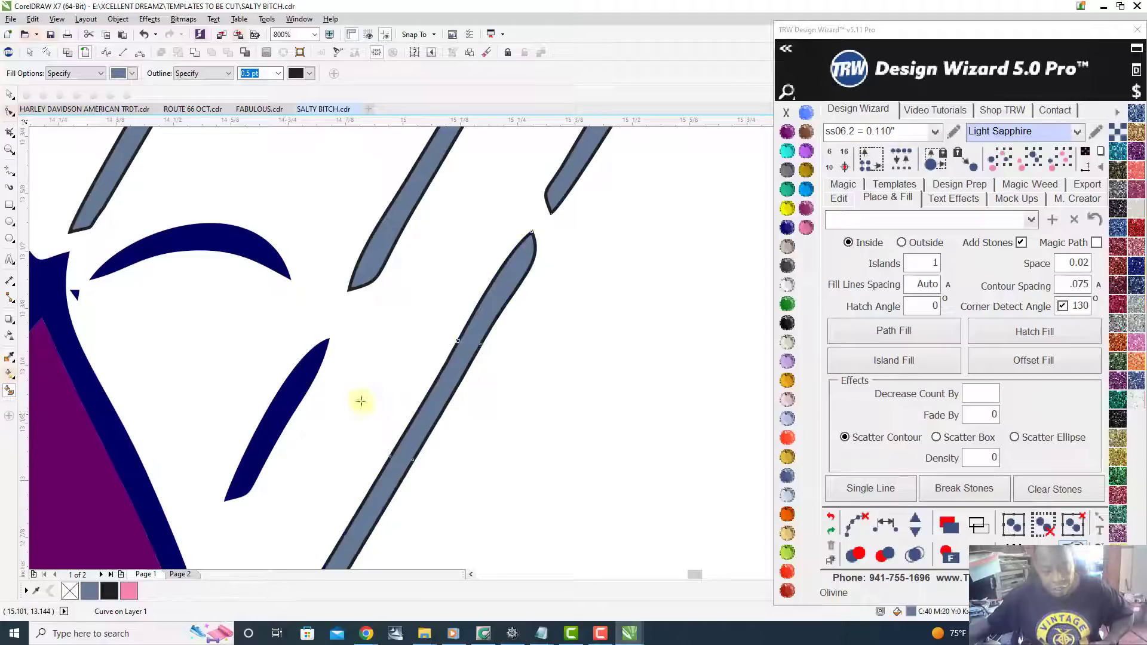
# - Smart-fill the short rain dash near the umbrella's right edge and the three splash curves along that edge
pyautogui.click(277, 412)
pyautogui.scroll(-3, 275, 411)
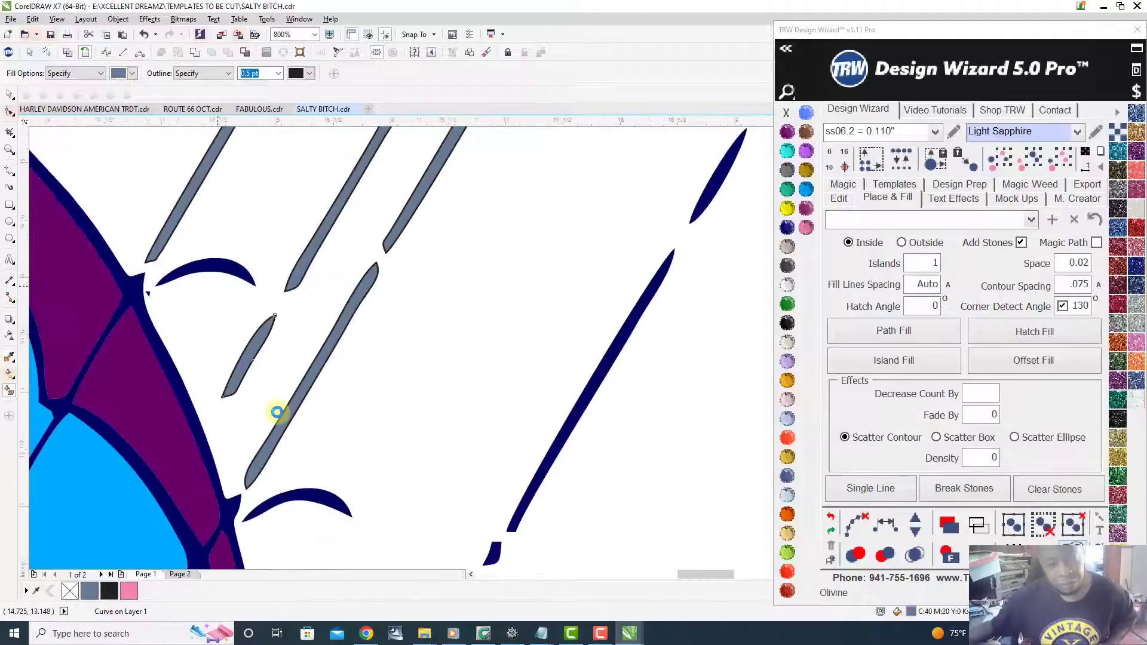
pyautogui.scroll(3, 272, 383)
pyautogui.scroll(-4, 274, 354)
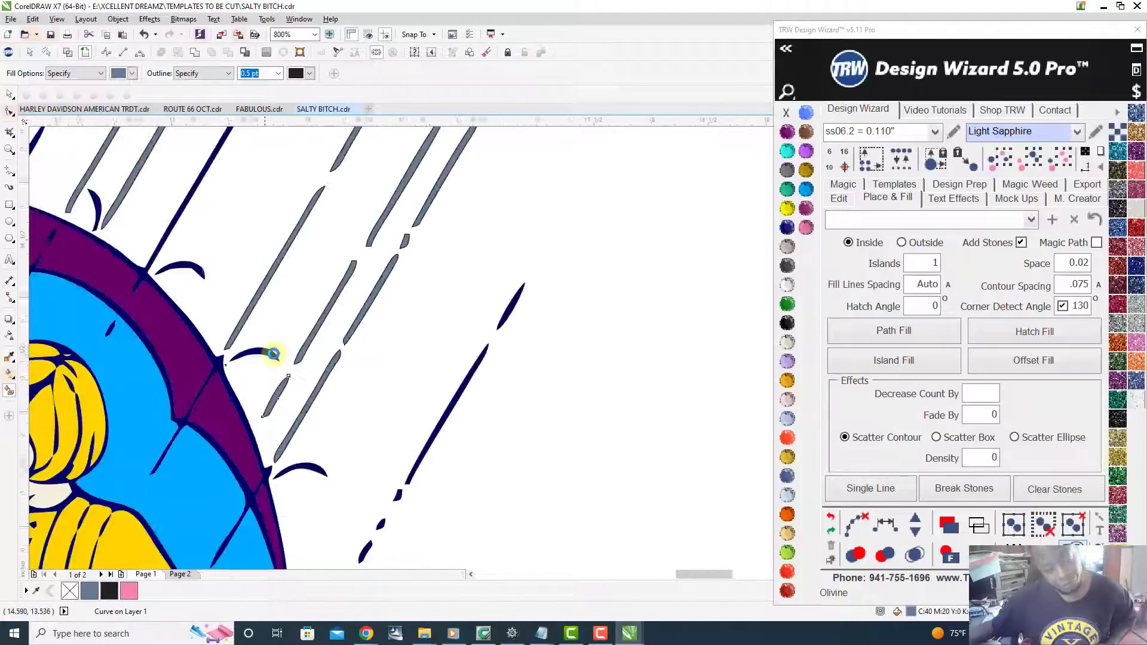
pyautogui.scroll(3, 274, 354)
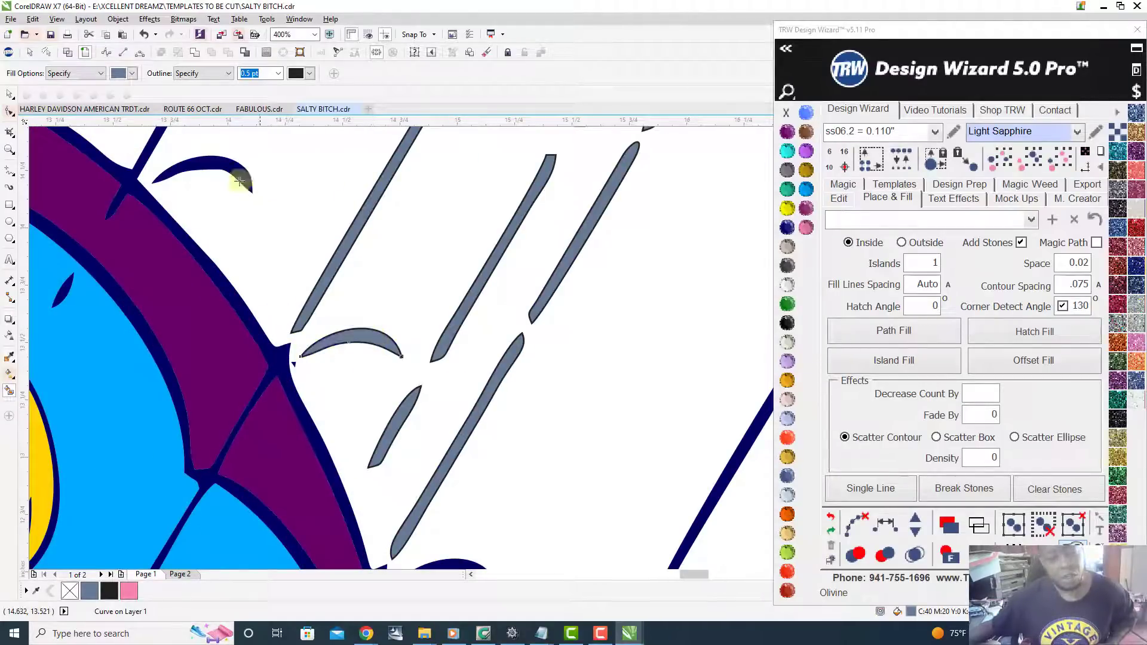
pyautogui.scroll(-2, 267, 211)
pyautogui.scroll(2, 403, 363)
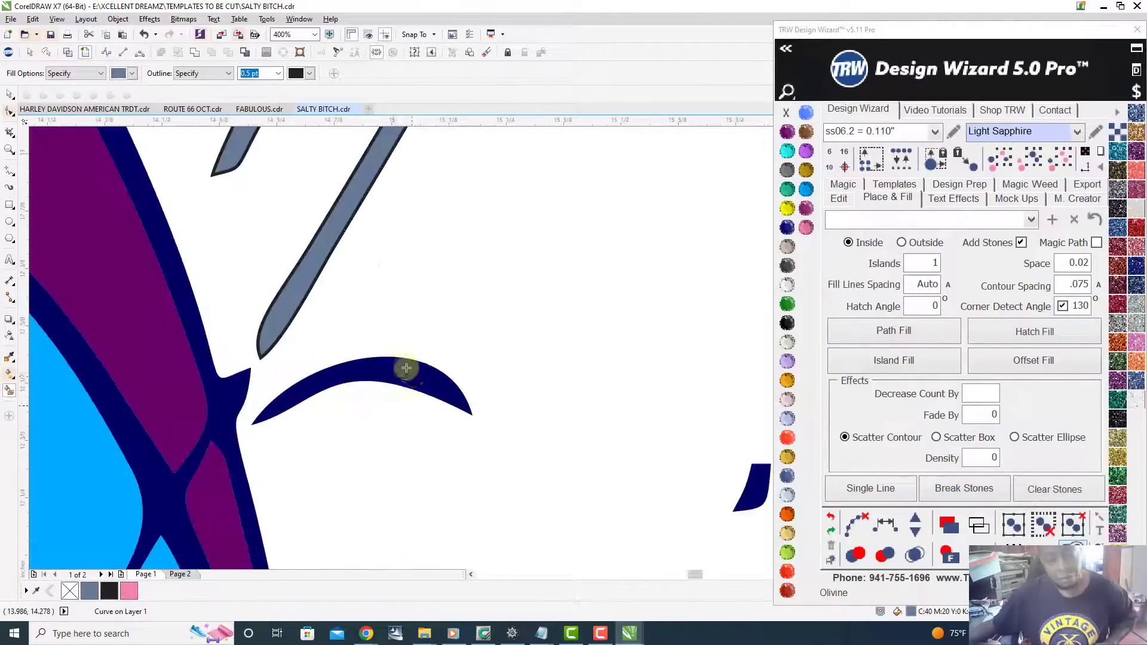
pyautogui.scroll(-1, 410, 376)
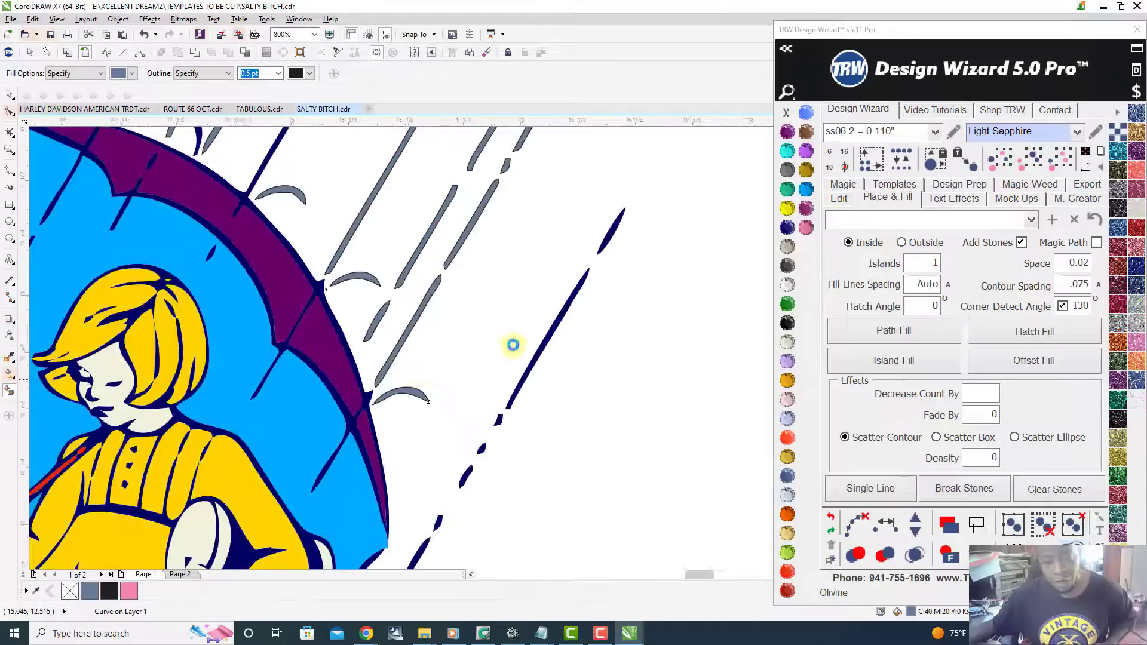
# - Smart-fill the long segment of the outermost right rain line and the pointed dash above it
pyautogui.scroll(3, 526, 341)
pyautogui.scroll(-3, 540, 335)
pyautogui.click(553, 310)
pyautogui.scroll(3, 591, 227)
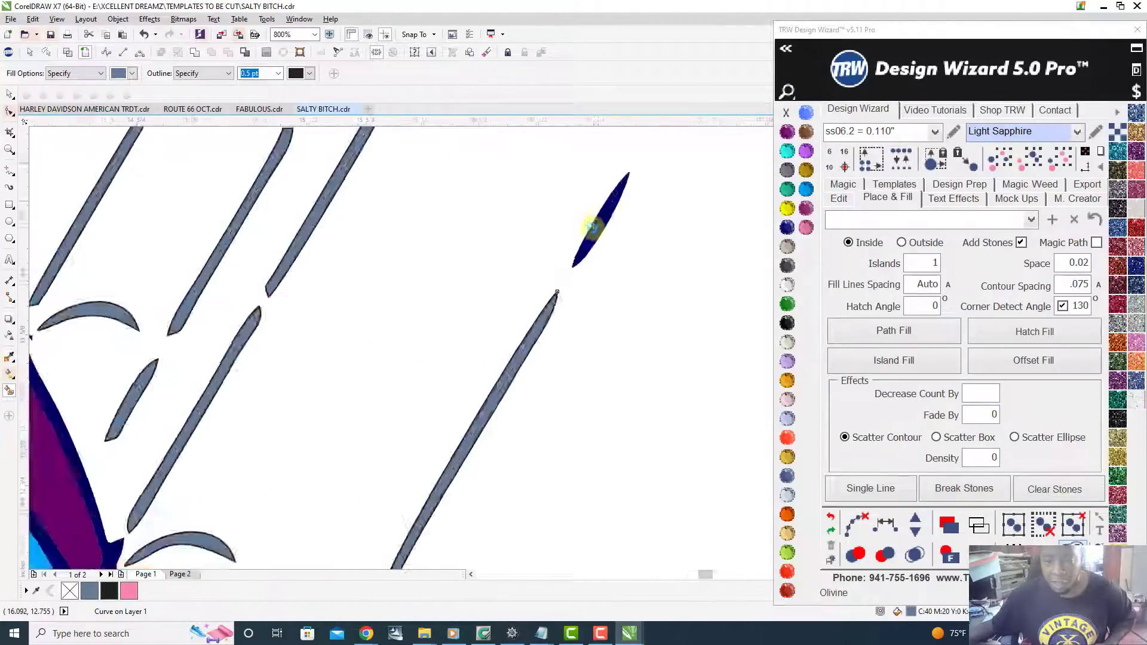
pyautogui.click(593, 224)
pyautogui.scroll(-3, 593, 224)
# - Smart-fill the small drops and short dashes that continue the outermost right rain line down toward the salt grains
pyautogui.scroll(3, 500, 398)
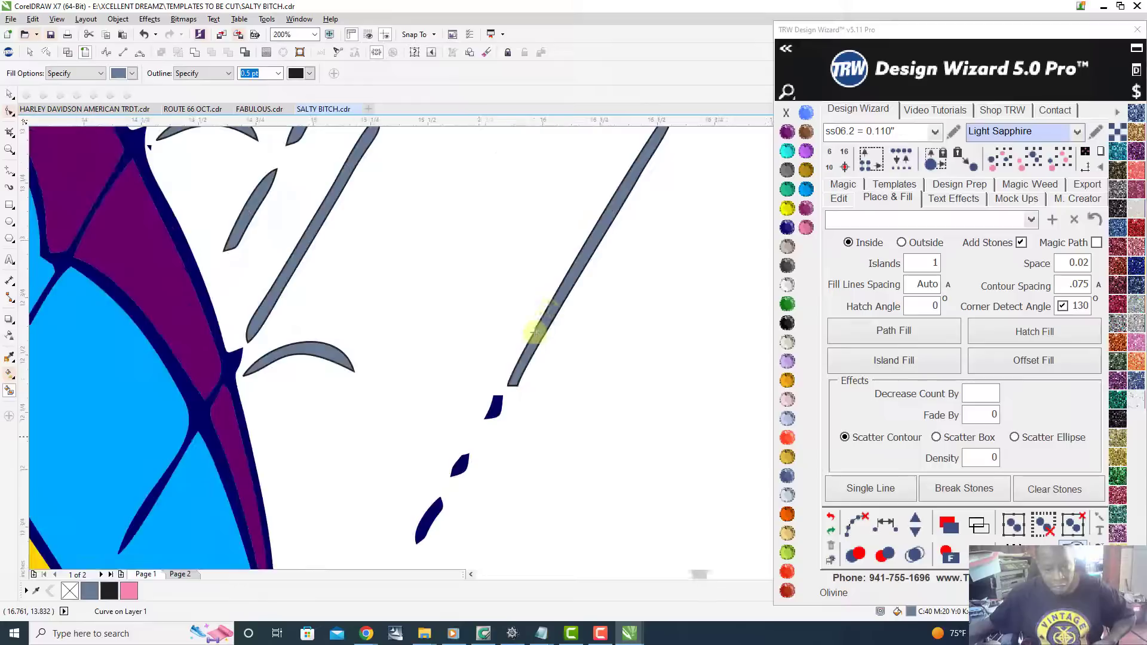
pyautogui.scroll(-3, 501, 398)
pyautogui.scroll(3, 477, 364)
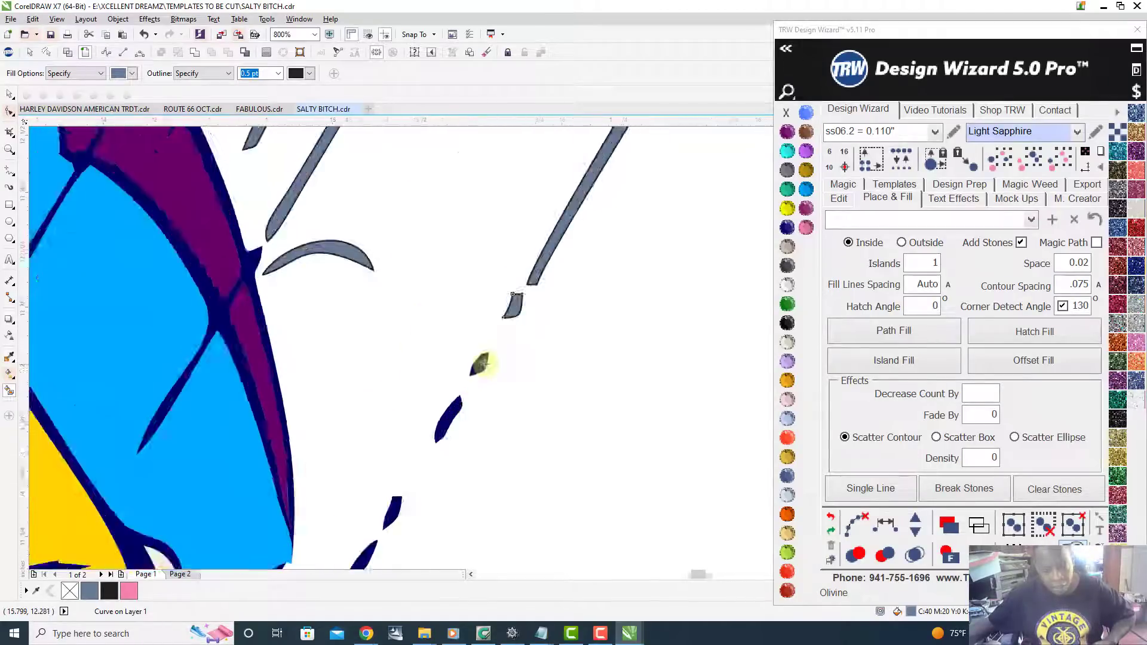
pyautogui.click(481, 363)
pyautogui.scroll(-2, 481, 363)
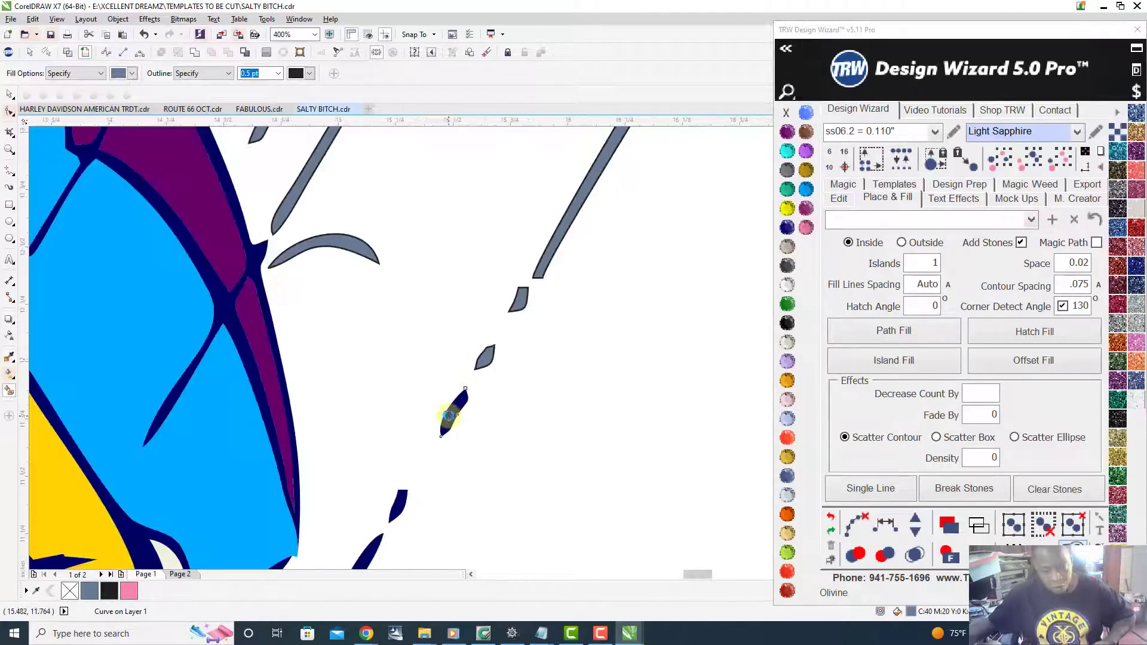
pyautogui.scroll(-3, 410, 478)
pyautogui.scroll(2, 460, 385)
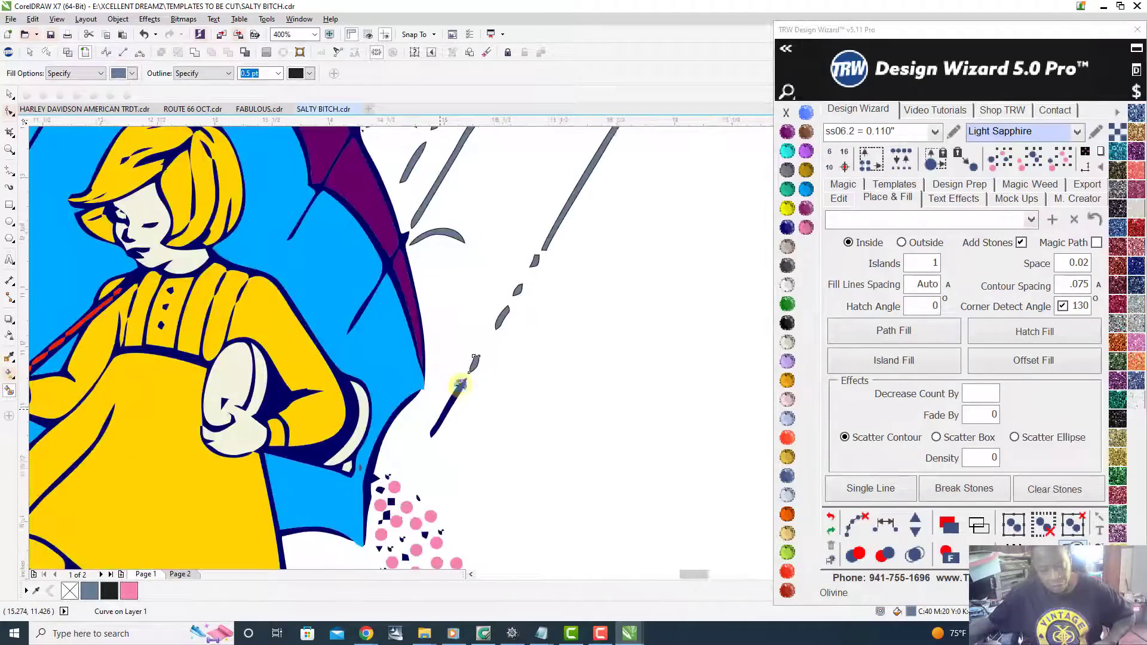
pyautogui.scroll(-2, 460, 385)
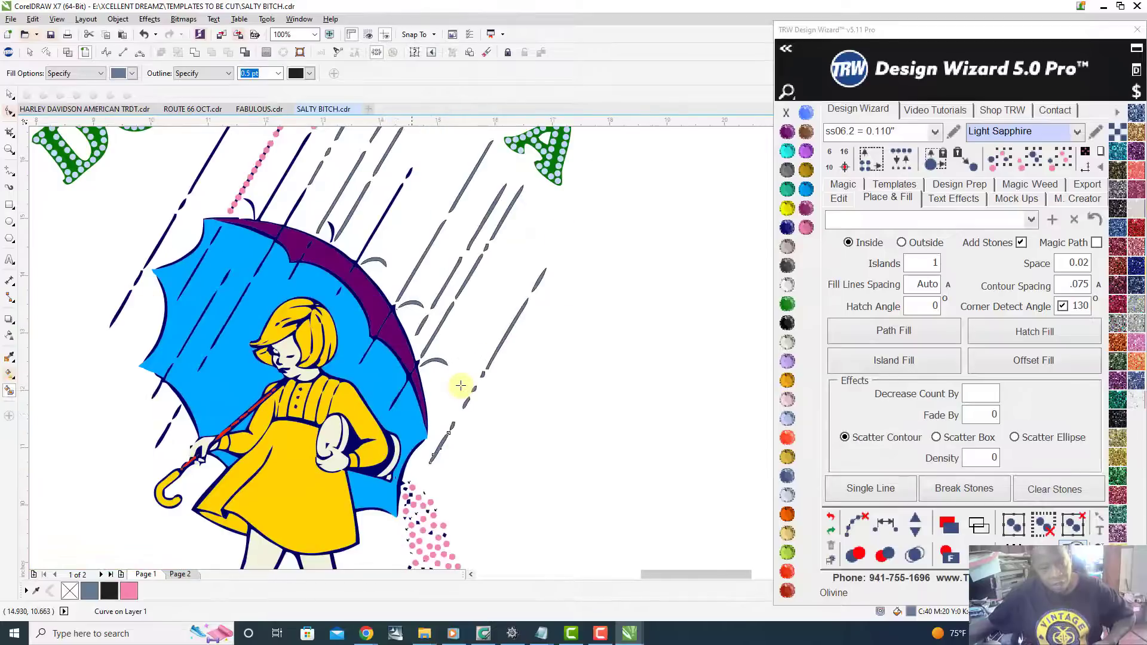
# - Smart-fill the small rain drop below the letters B and E and the splash curve near the umbrella's crown
pyautogui.scroll(-2, 460, 385)
pyautogui.scroll(5, 461, 384)
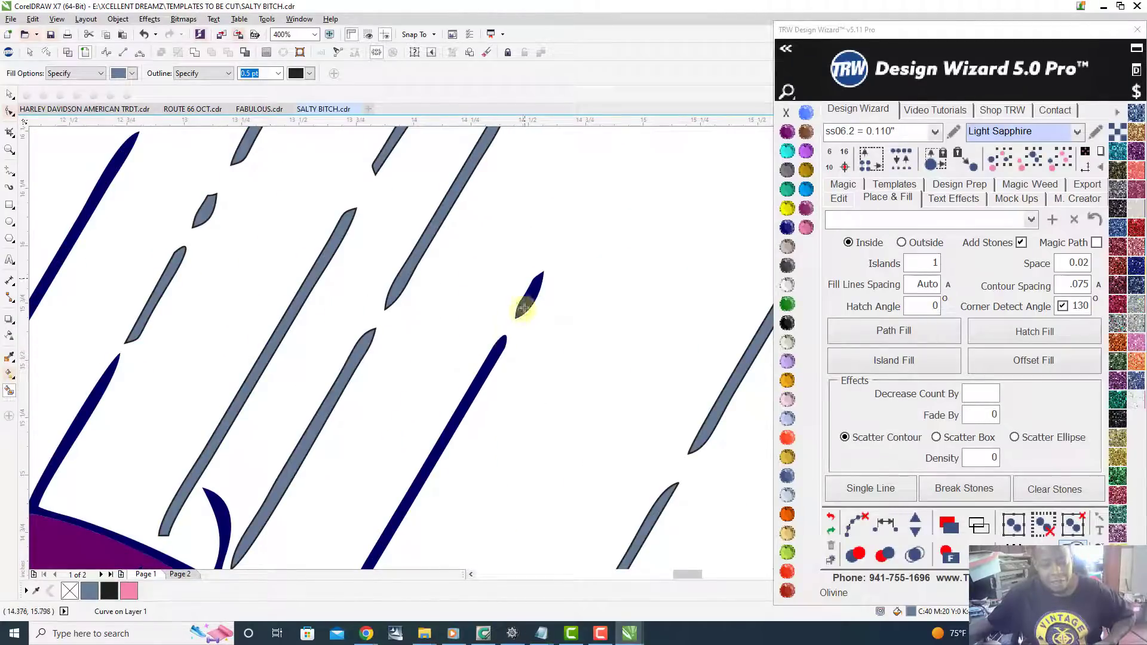
pyautogui.scroll(-3, 528, 297)
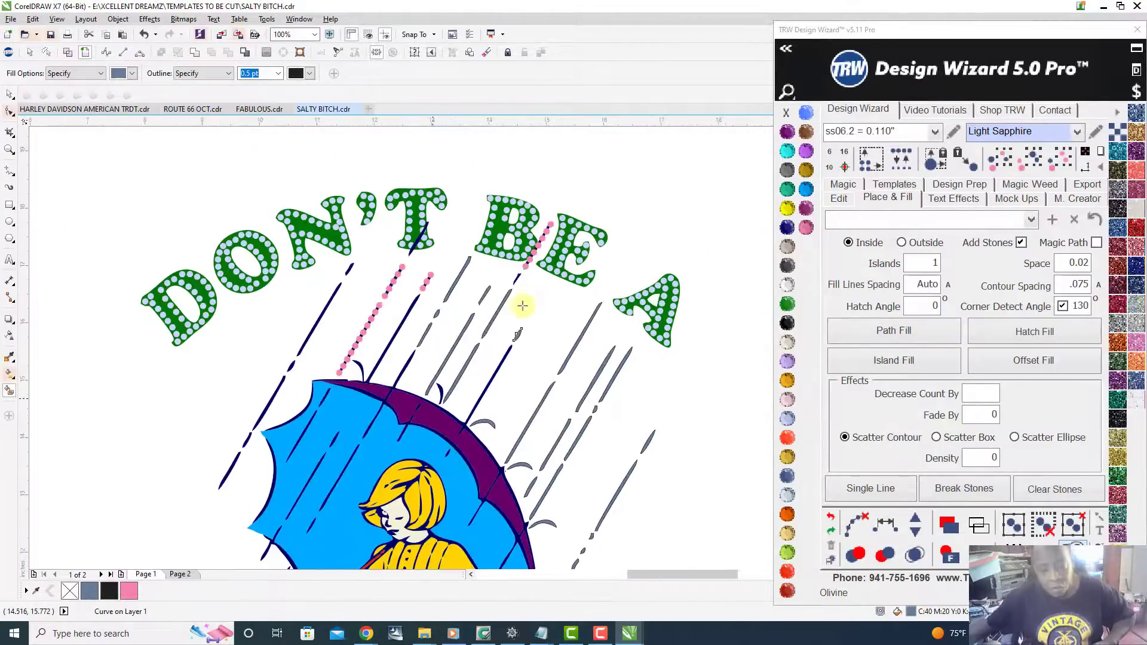
pyautogui.scroll(2, 461, 352)
pyautogui.scroll(-2, 446, 366)
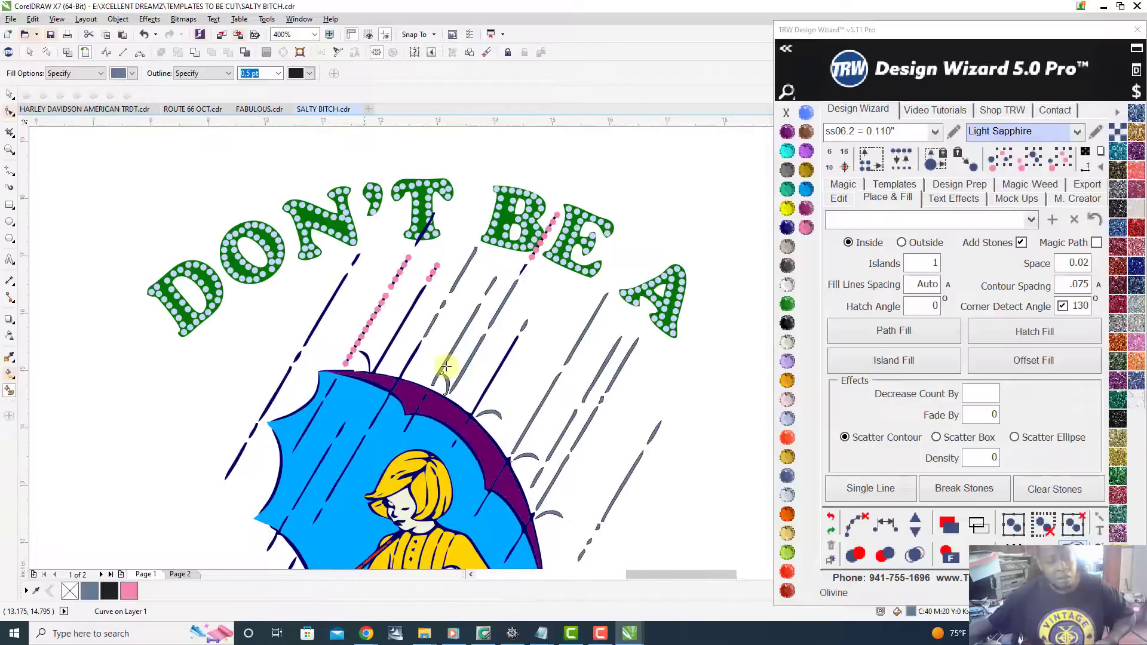
pyautogui.scroll(2, 445, 366)
pyautogui.scroll(-2, 449, 363)
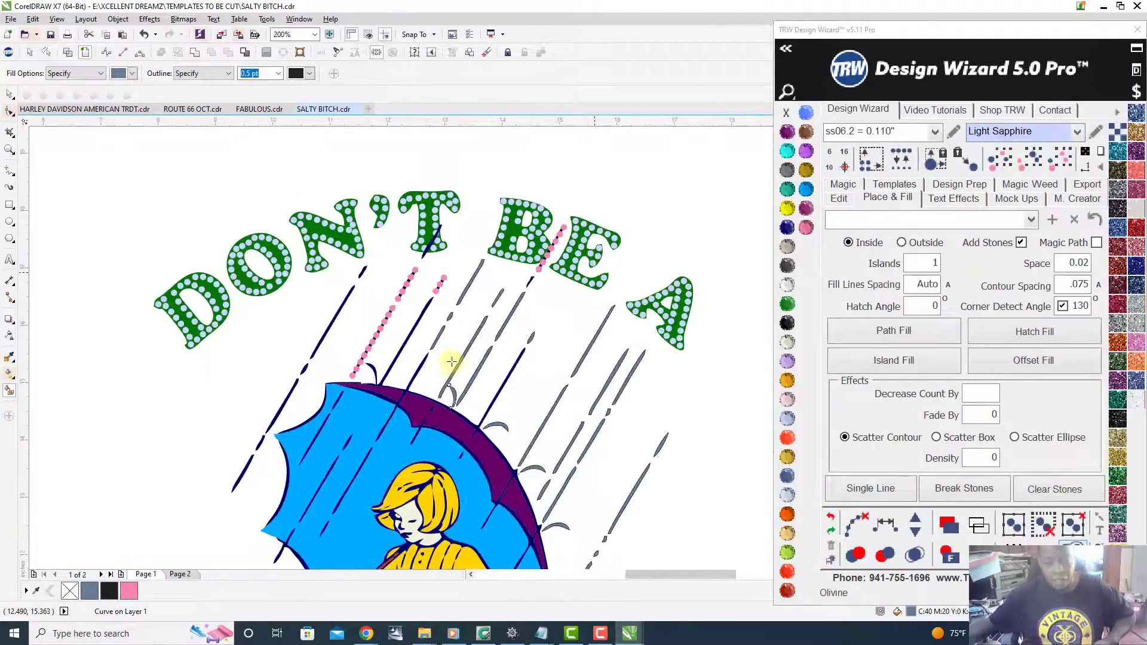
# - Smart-fill the rain dash that crosses the foot of the letter T
pyautogui.scroll(2, 517, 295)
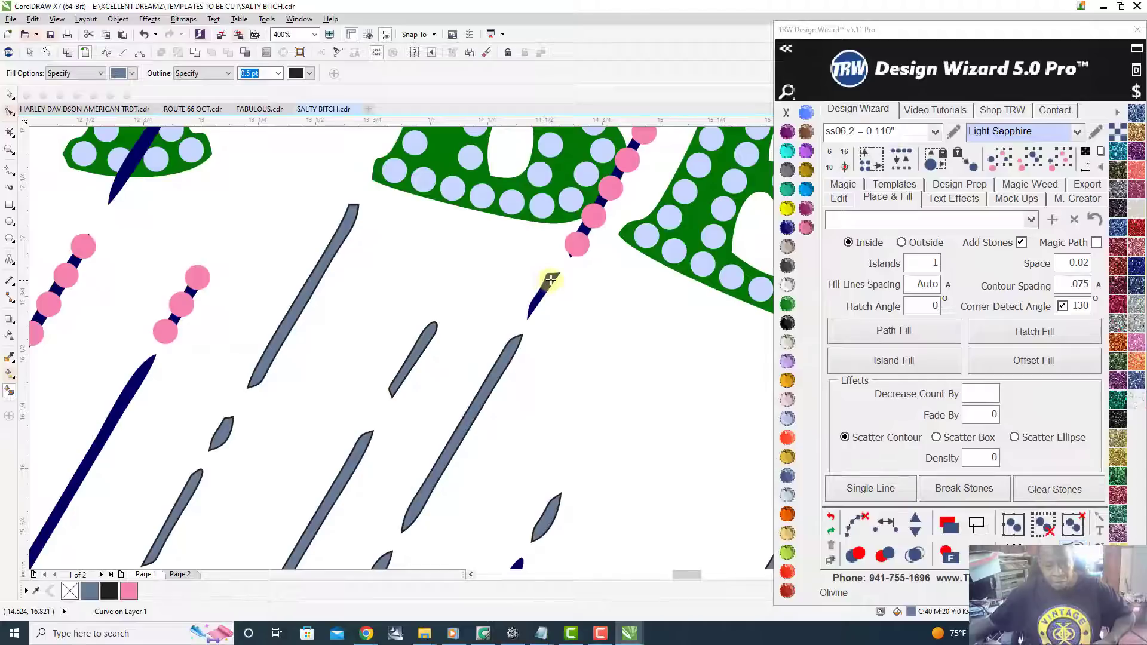
pyautogui.scroll(-2, 549, 278)
pyautogui.scroll(2, 435, 295)
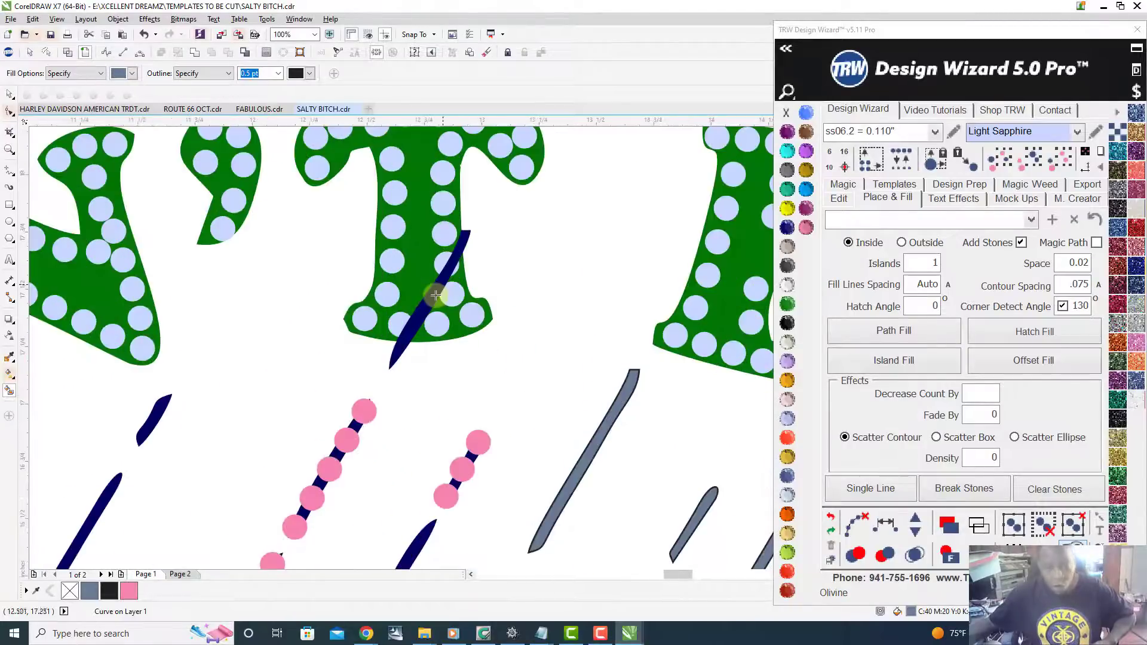
pyautogui.click(436, 295)
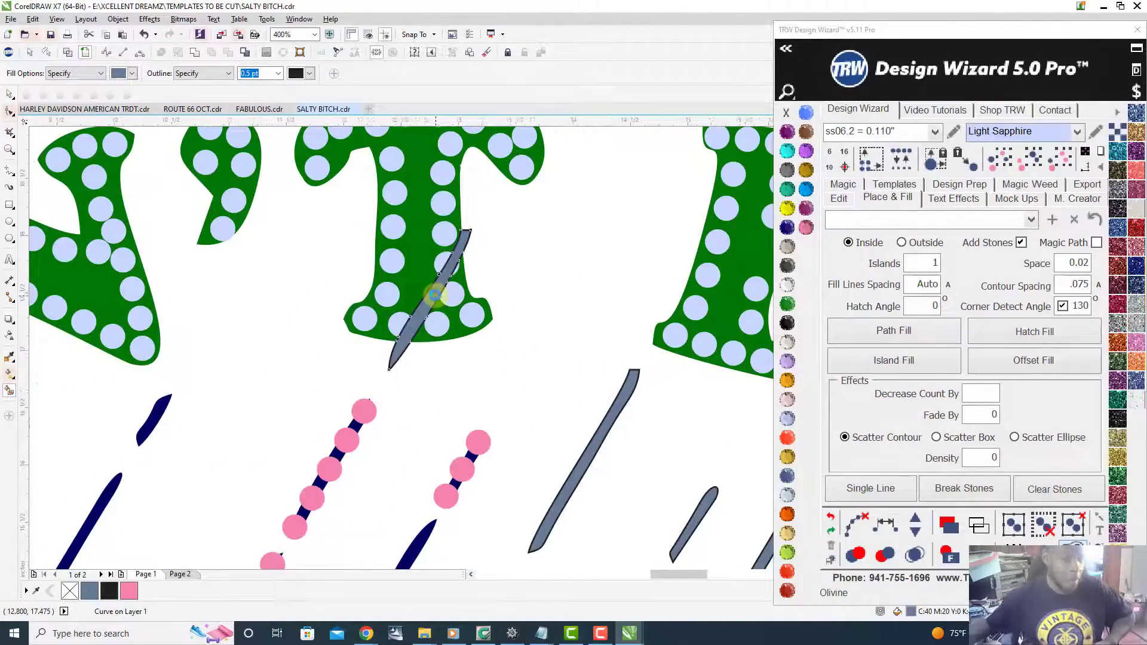
# - Smart-fill the short rain dash below the letter N and the long segment directly beneath it
pyautogui.scroll(-2, 418, 295)
pyautogui.scroll(1, 348, 297)
pyautogui.scroll(1, 348, 297)
pyautogui.click(336, 297)
pyautogui.scroll(-2, 336, 297)
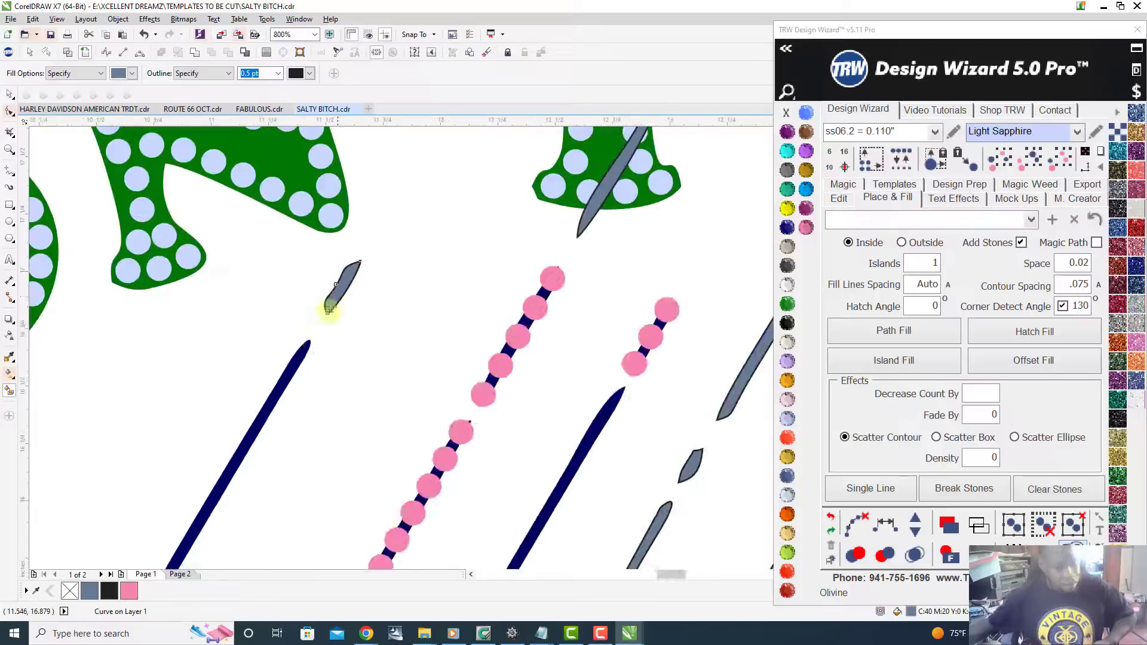
pyautogui.click(279, 399)
pyautogui.scroll(-2, 311, 382)
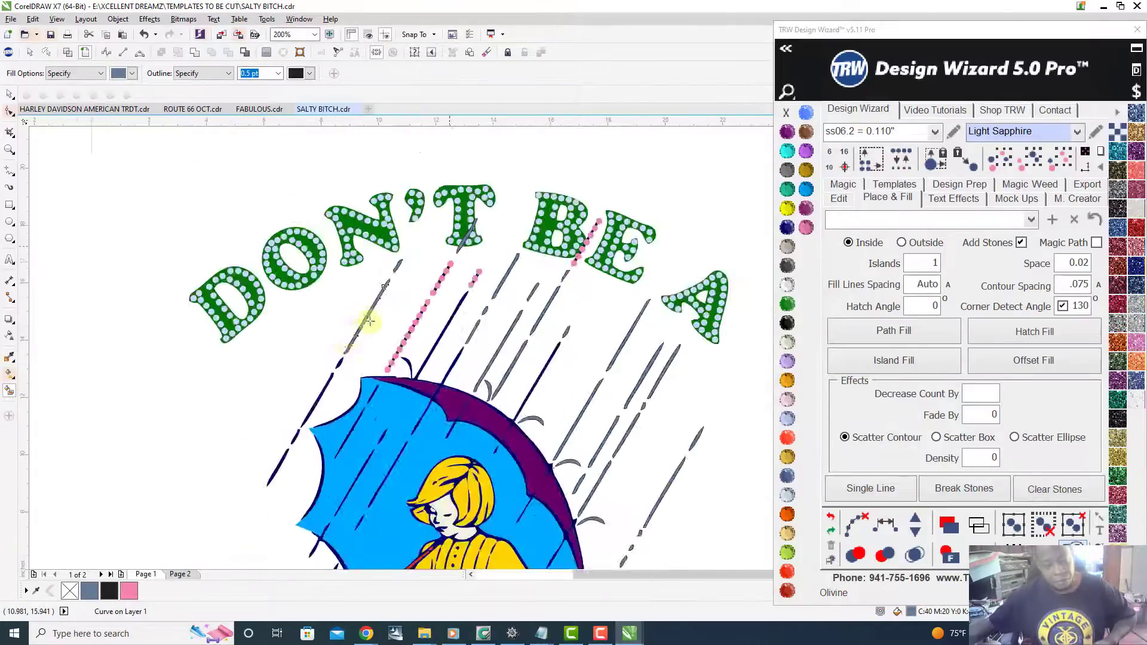
# - Smart-fill the small drop and the remaining segments that continue the outermost left rain line past the umbrella's edge
pyautogui.scroll(2, 396, 299)
pyautogui.click(396, 299)
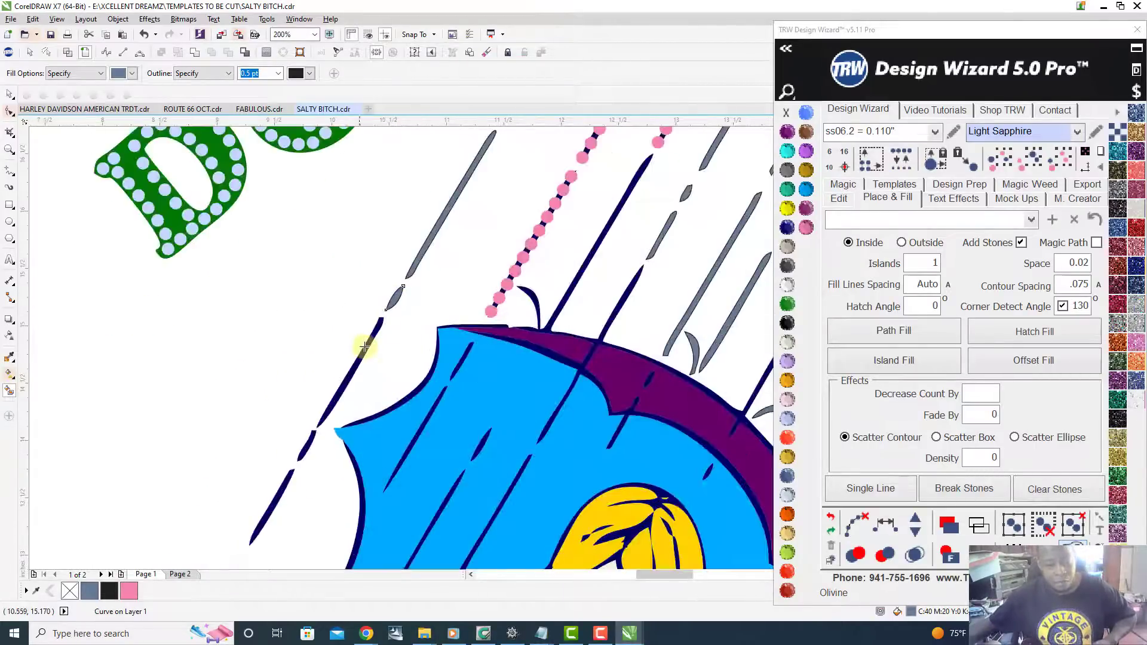
pyautogui.click(364, 348)
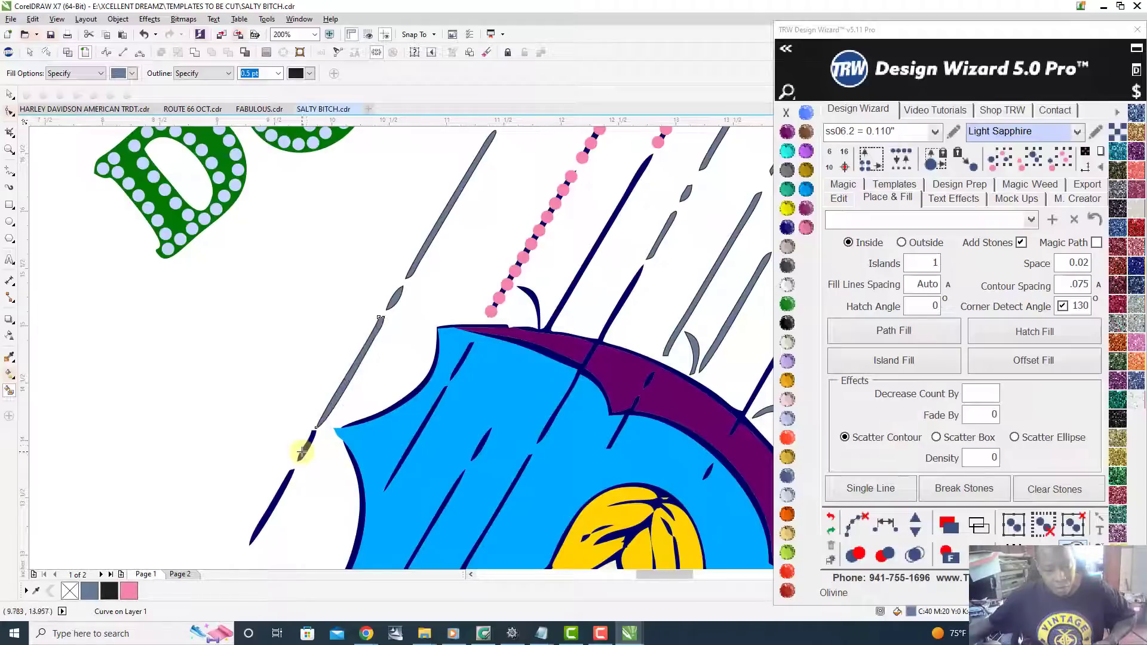
pyautogui.click(301, 452)
pyautogui.click(268, 512)
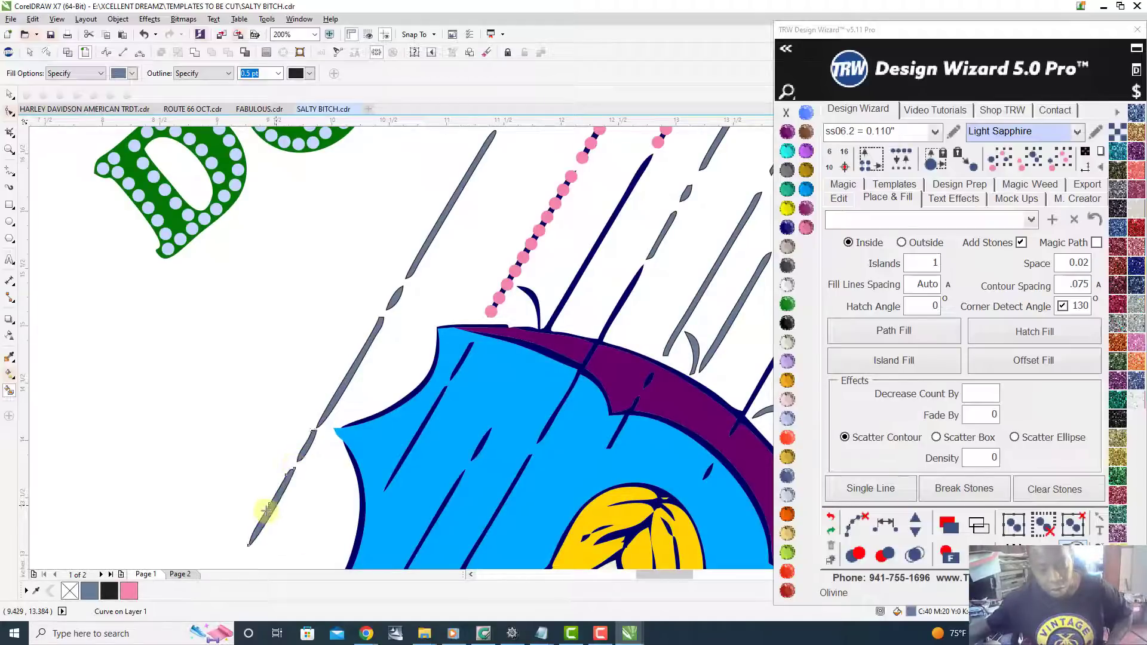
# - Smart-fill the short upper dash and the long rain lines on the left part of the umbrella's blue panel
pyautogui.scroll(2, 454, 361)
pyautogui.click(456, 357)
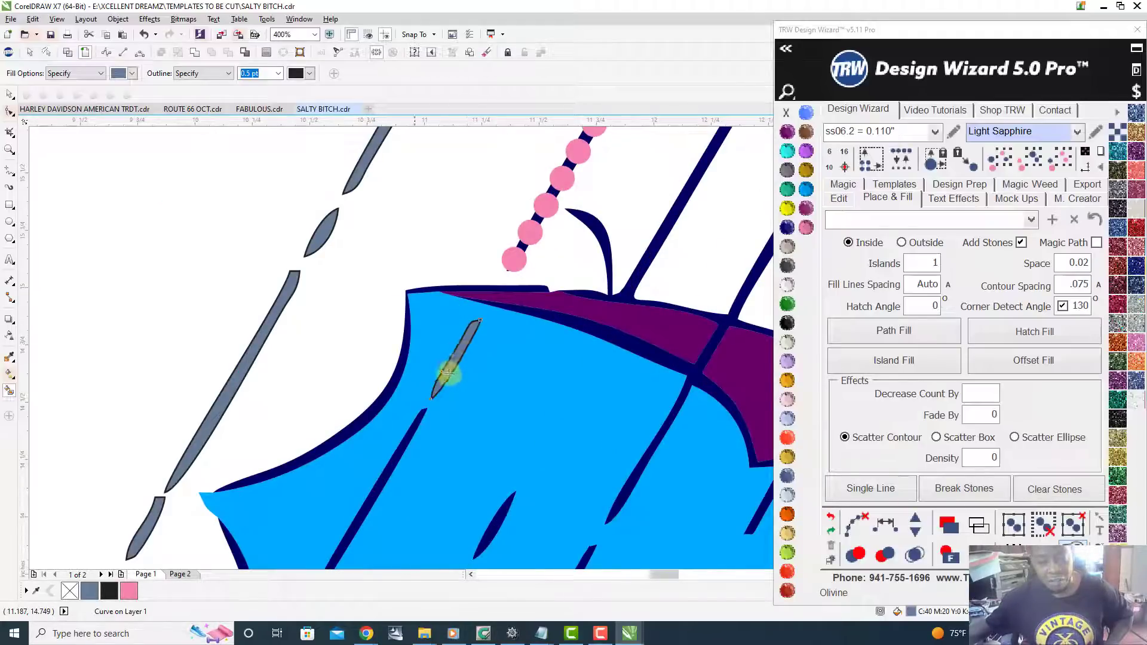
pyautogui.click(377, 491)
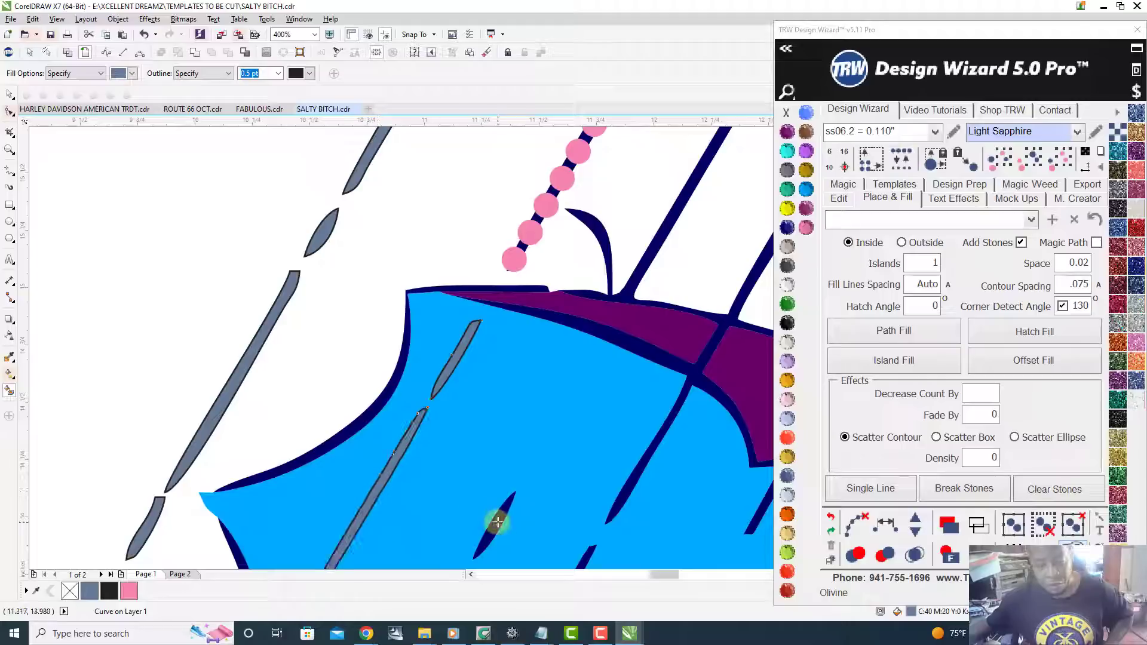
pyautogui.scroll(-3, 497, 522)
pyautogui.scroll(4, 486, 494)
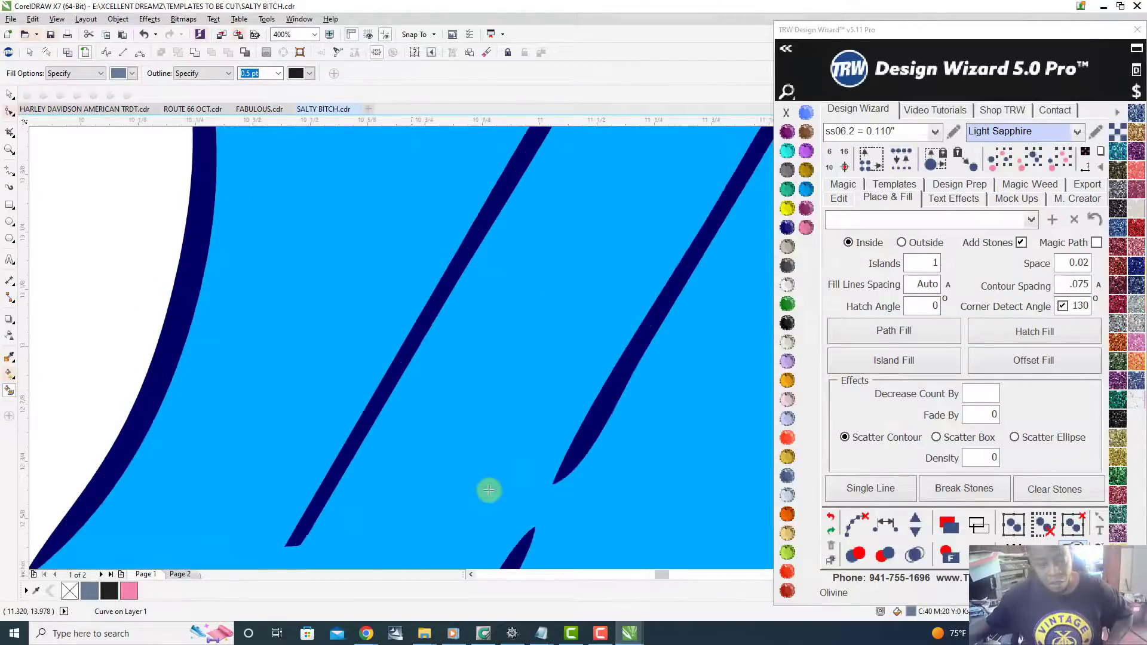
pyautogui.click(441, 301)
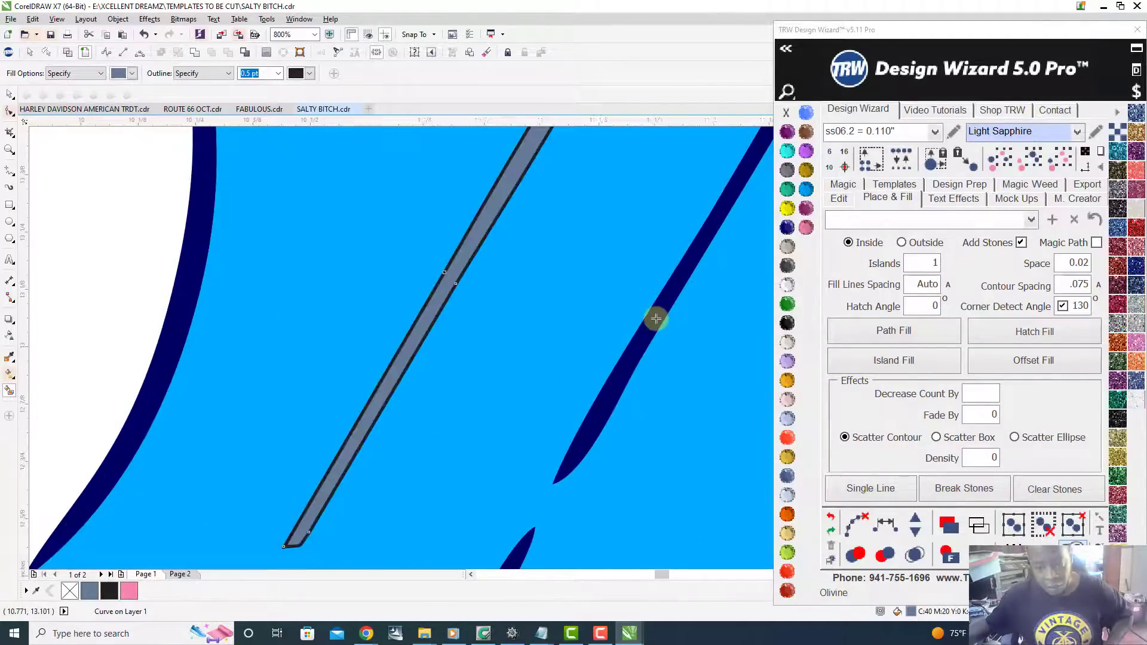
# - Smart-fill the lowest rain dash on the blue panel and the two dashes just outside the umbrella's lower-left edge
pyautogui.scroll(-3, 633, 329)
pyautogui.scroll(4, 550, 384)
pyautogui.click(551, 385)
pyautogui.scroll(-2, 550, 384)
pyautogui.scroll(2, 550, 384)
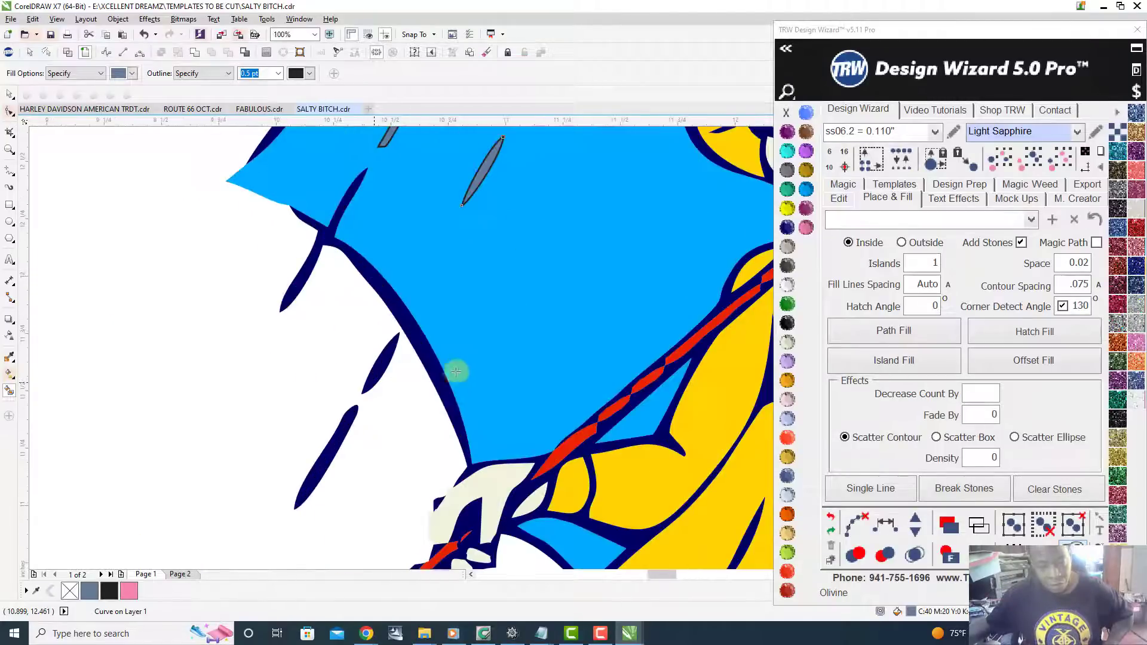
pyautogui.click(381, 363)
pyautogui.click(336, 448)
pyautogui.scroll(-3, 336, 449)
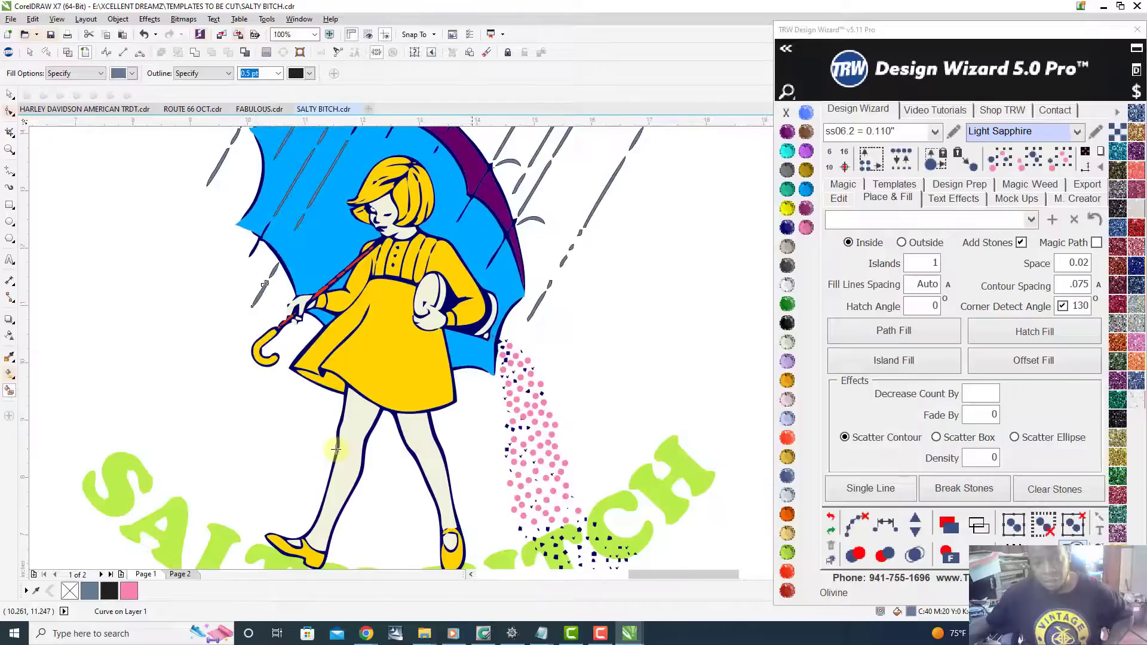
# - Smart-fill the small drop above the girl's hair and the small drop on the umbrella's purple band
pyautogui.scroll(-2, 336, 449)
pyautogui.scroll(4, 430, 349)
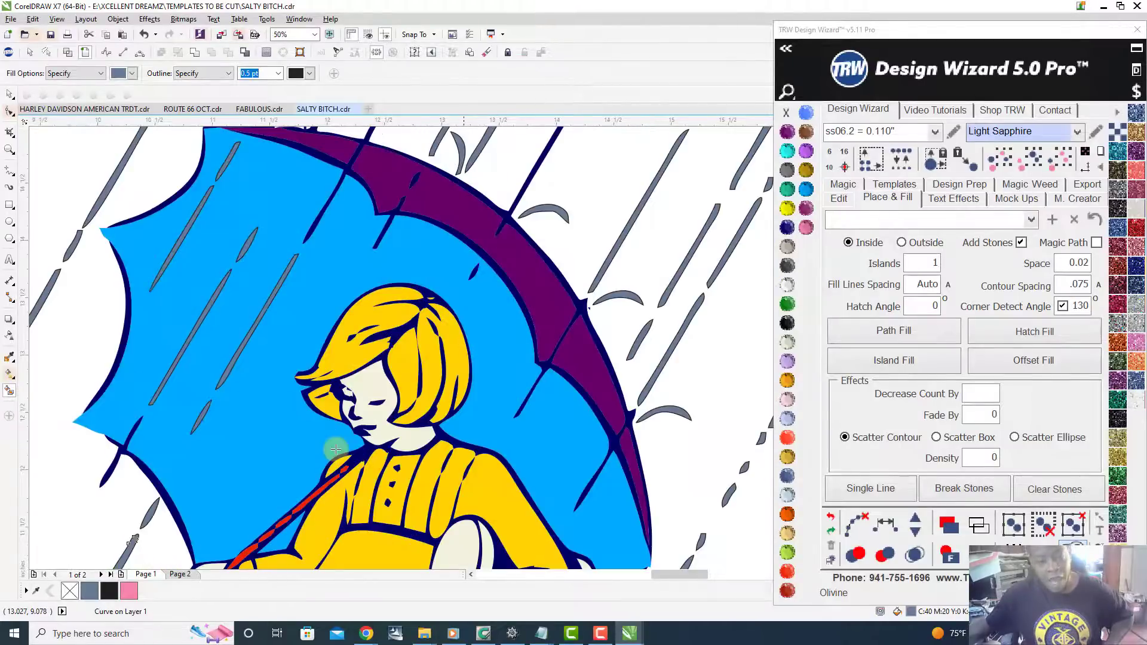
pyautogui.click(476, 302)
pyautogui.scroll(-3, 476, 302)
pyautogui.scroll(3, 439, 306)
pyautogui.scroll(2, 439, 306)
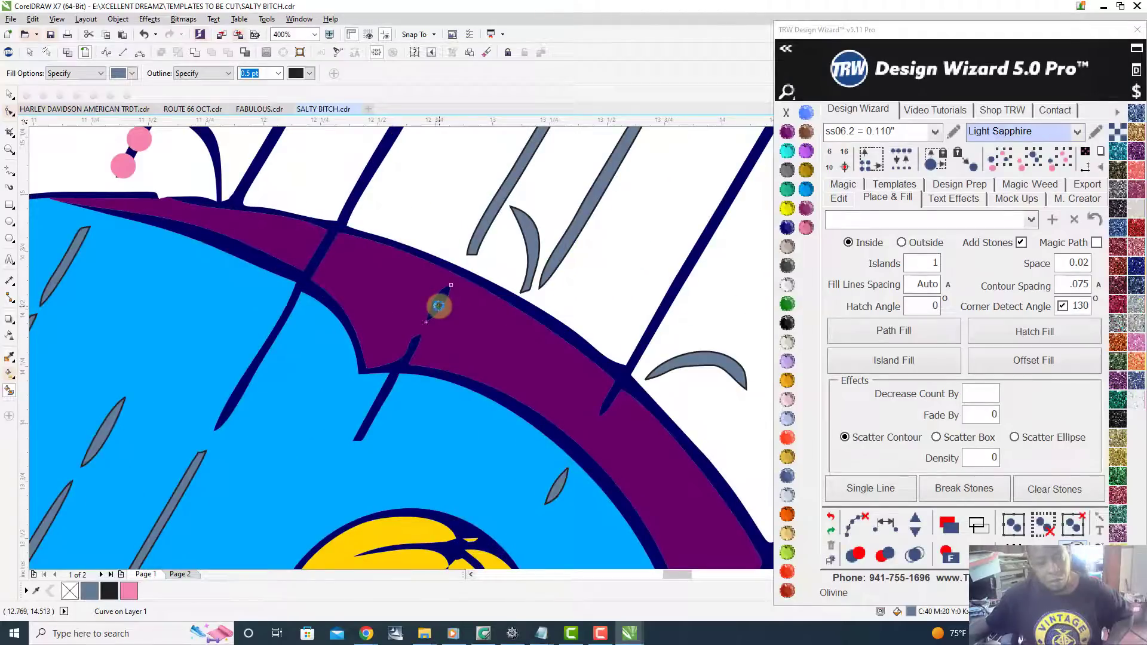
pyautogui.scroll(-2, 439, 306)
pyautogui.scroll(-1, 295, 238)
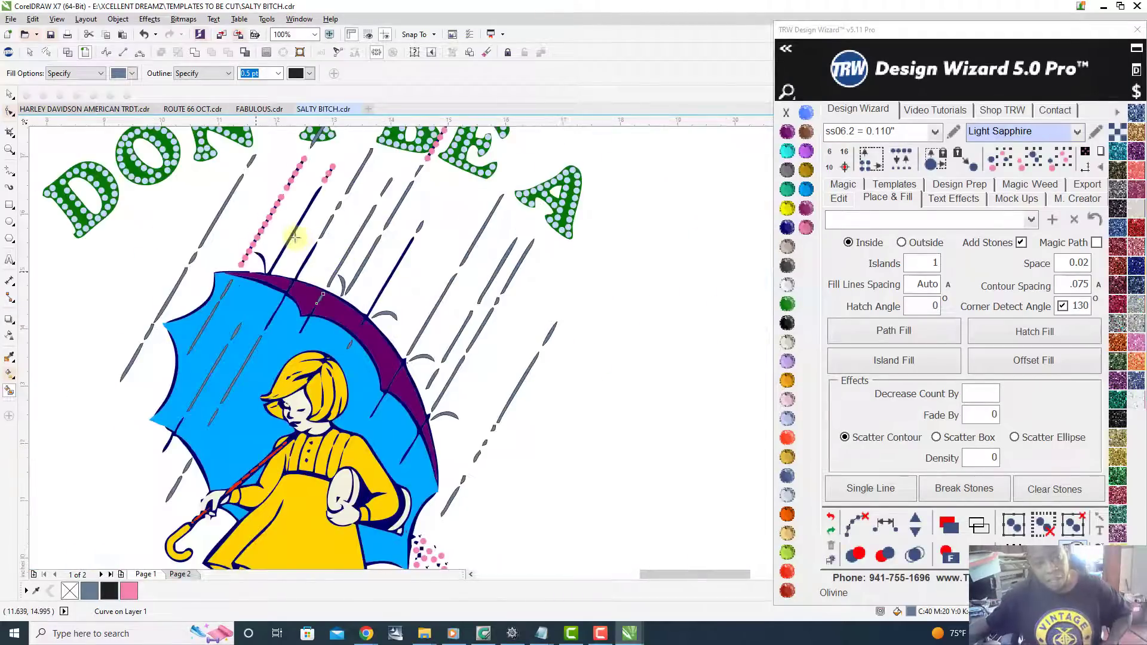
# - Select all smart-filled rain shapes by their shared color and recolor them Citrine
pyautogui.scroll(-1, 294, 238)
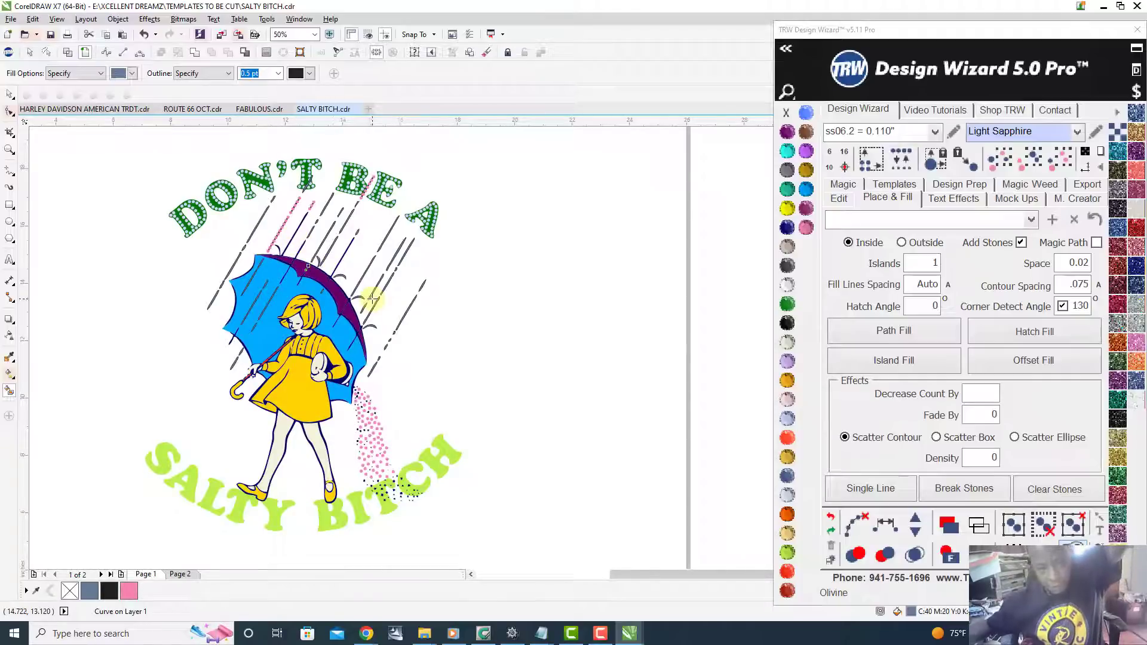
pyautogui.scroll(1, 372, 298)
pyautogui.scroll(-1, 404, 310)
pyautogui.scroll(2, 407, 309)
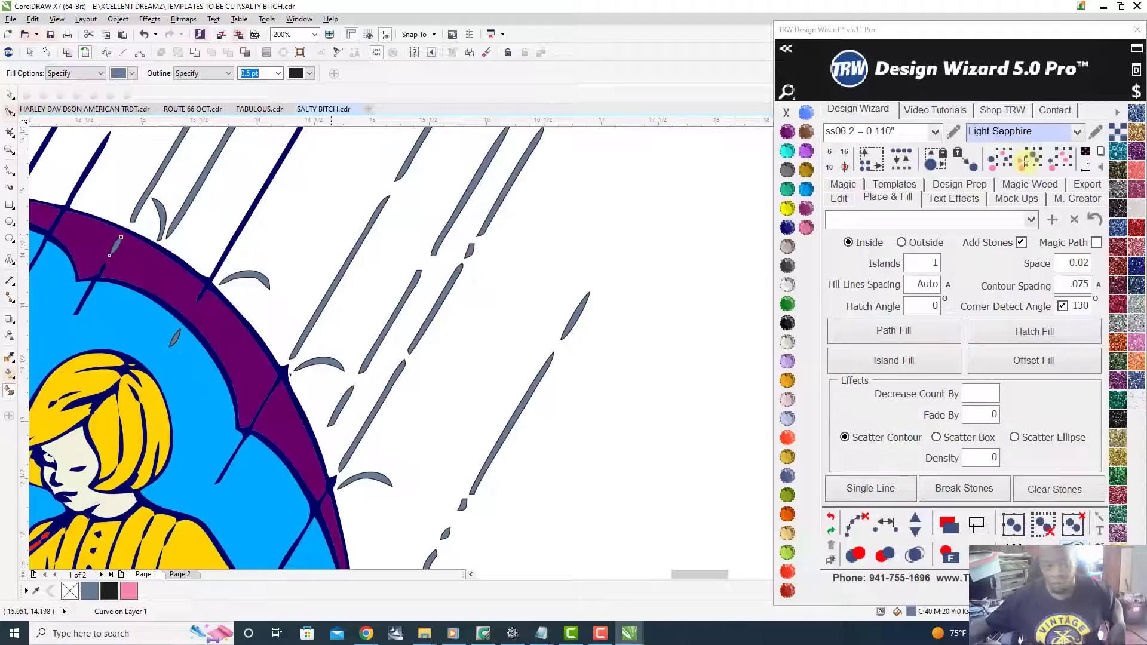
pyautogui.click(9, 95)
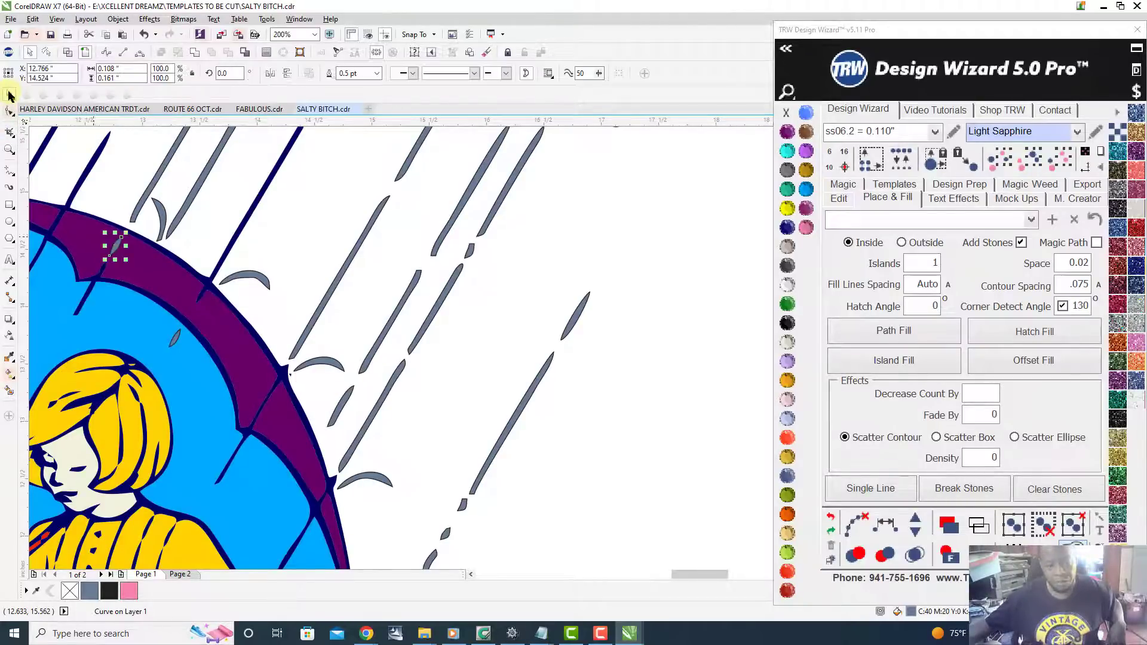
pyautogui.hotkey('shift', 'F2')
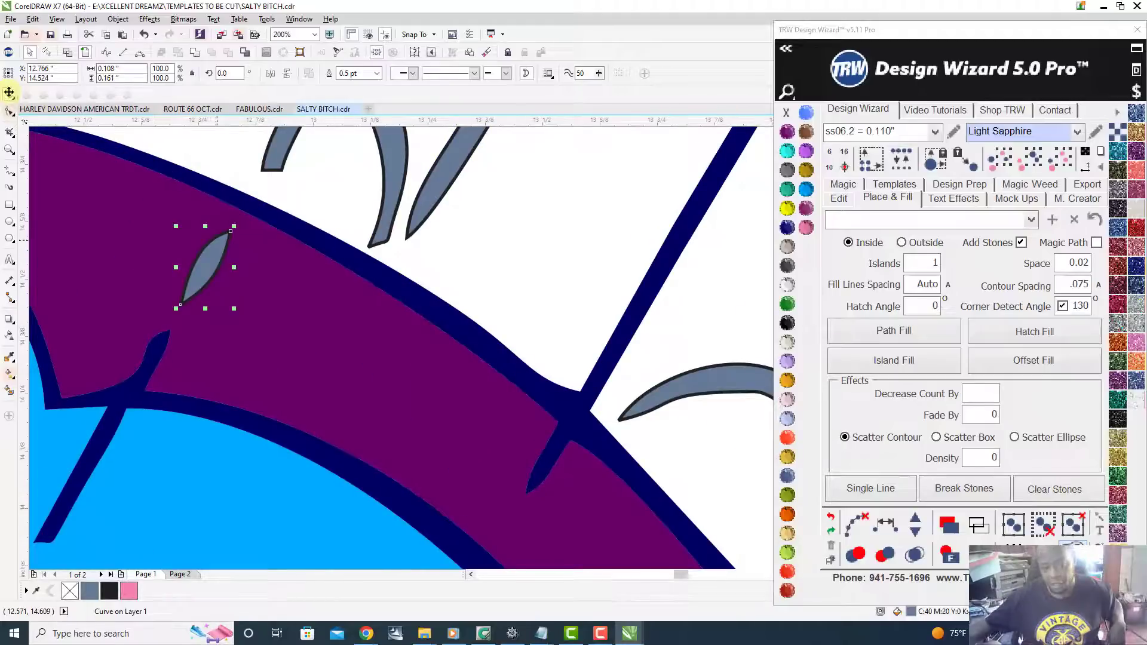
pyautogui.press('F3')
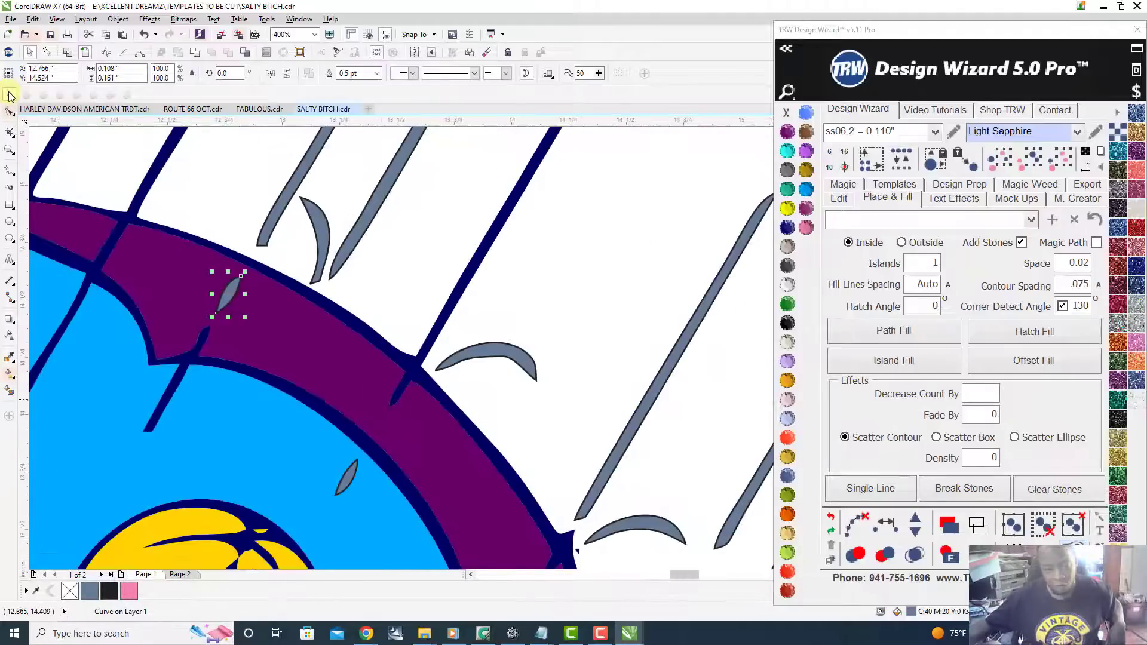
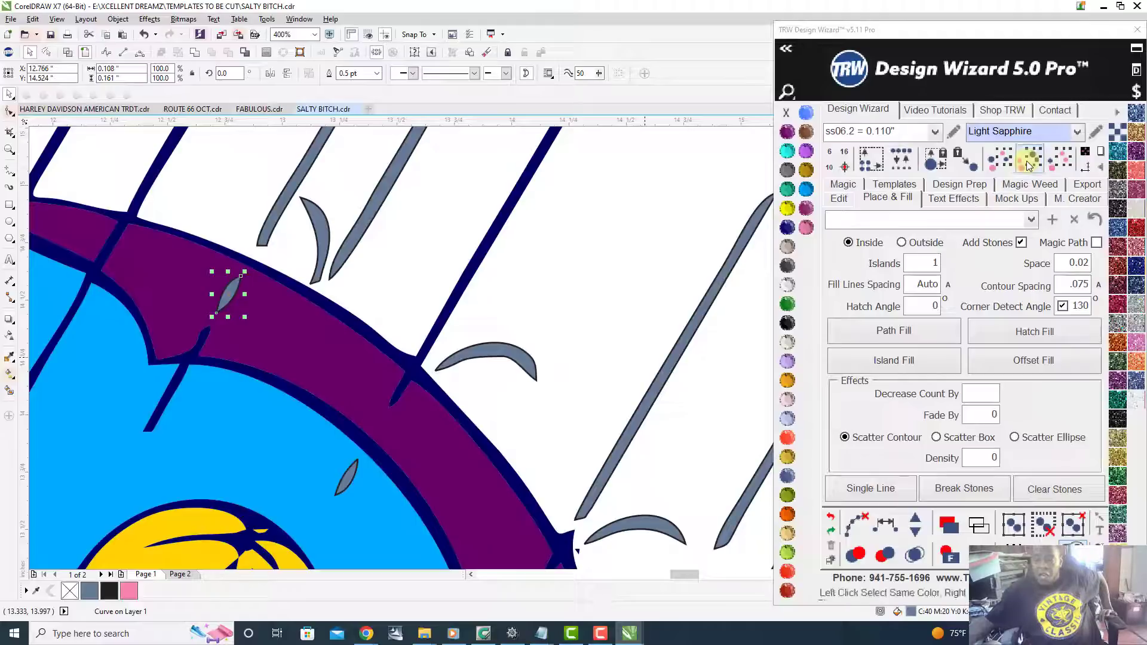
pyautogui.click(1029, 163)
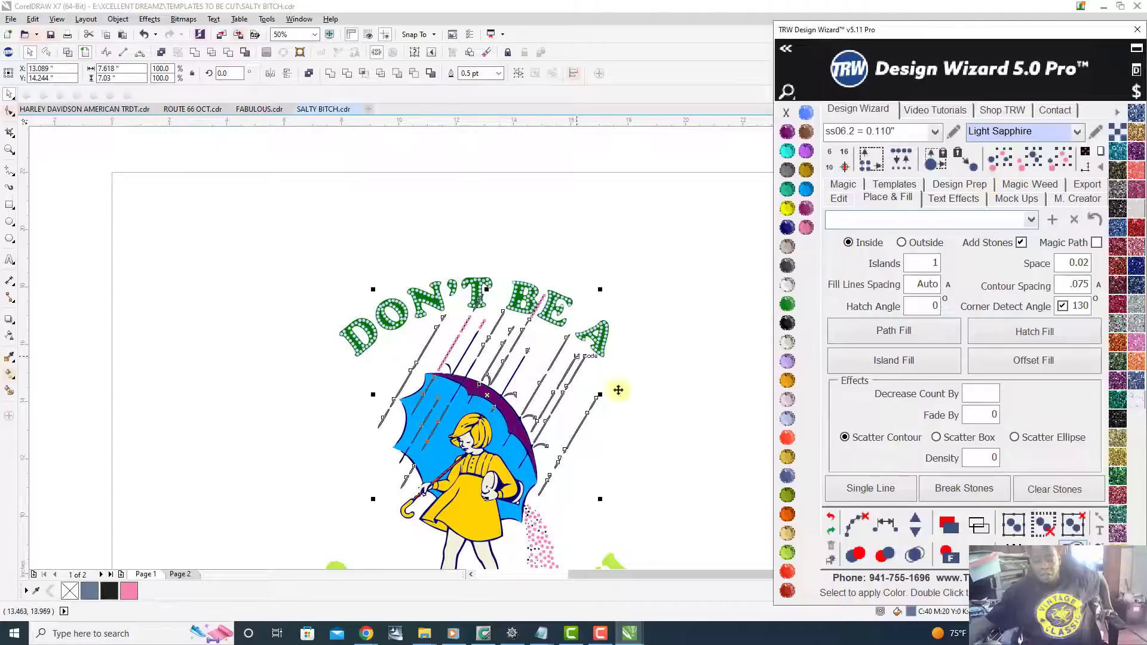
pyautogui.scroll(2, 529, 443)
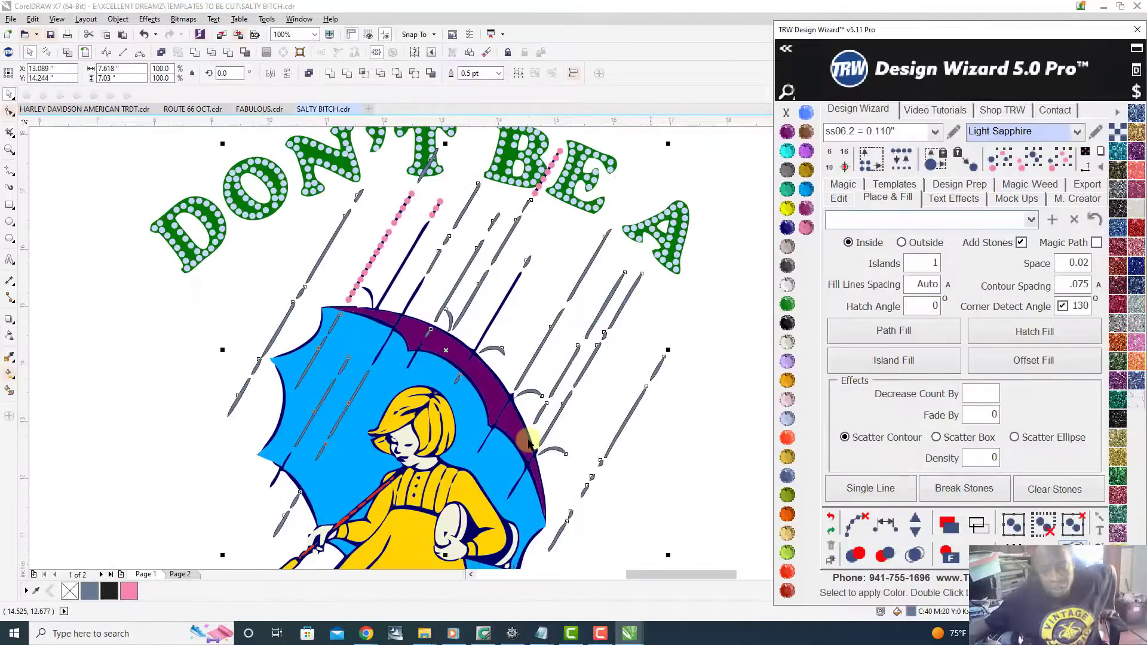
pyautogui.click(788, 212)
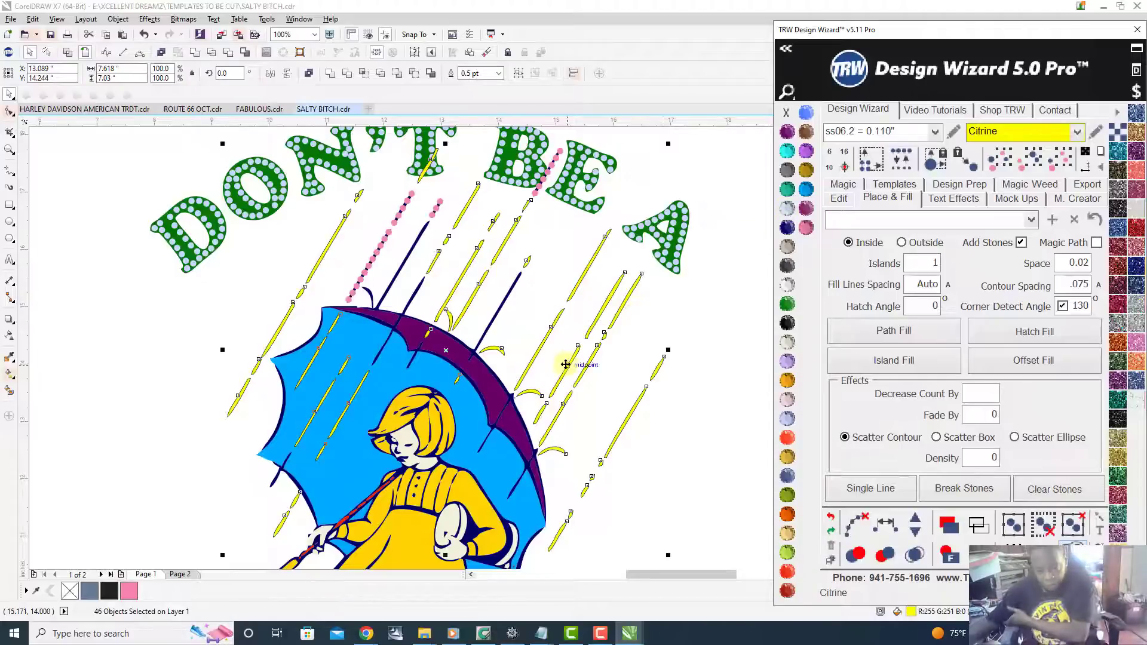
# - Combine the selected Citrine rain shapes into a single curve object
pyautogui.scroll(2, 566, 364)
pyautogui.scroll(-2, 461, 390)
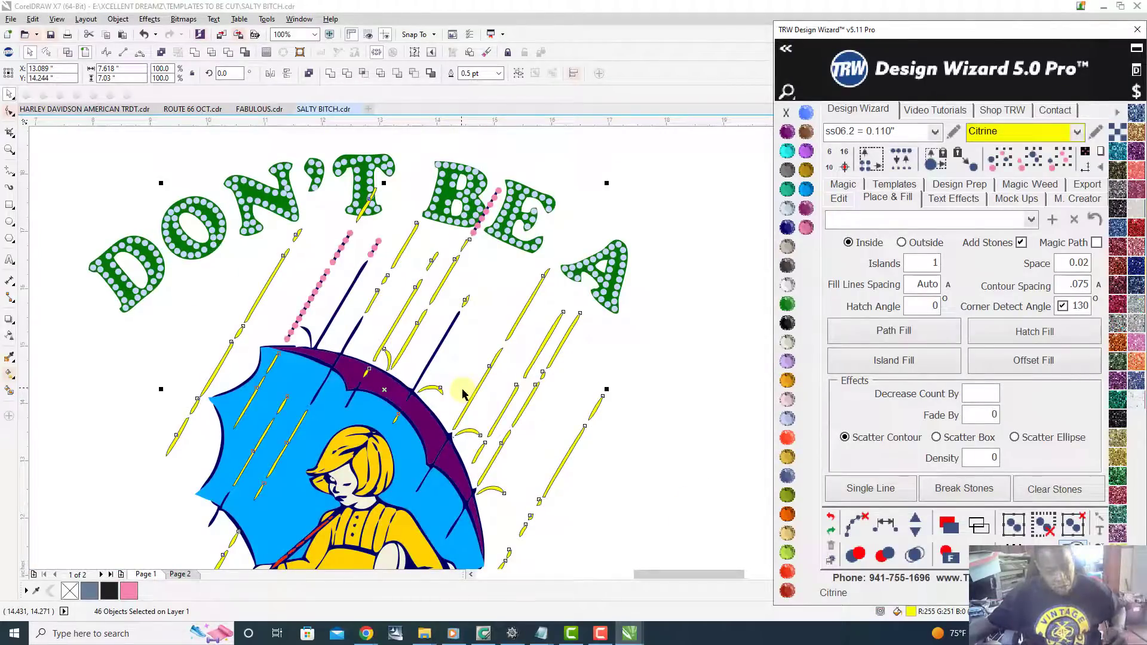
pyautogui.scroll(2, 463, 389)
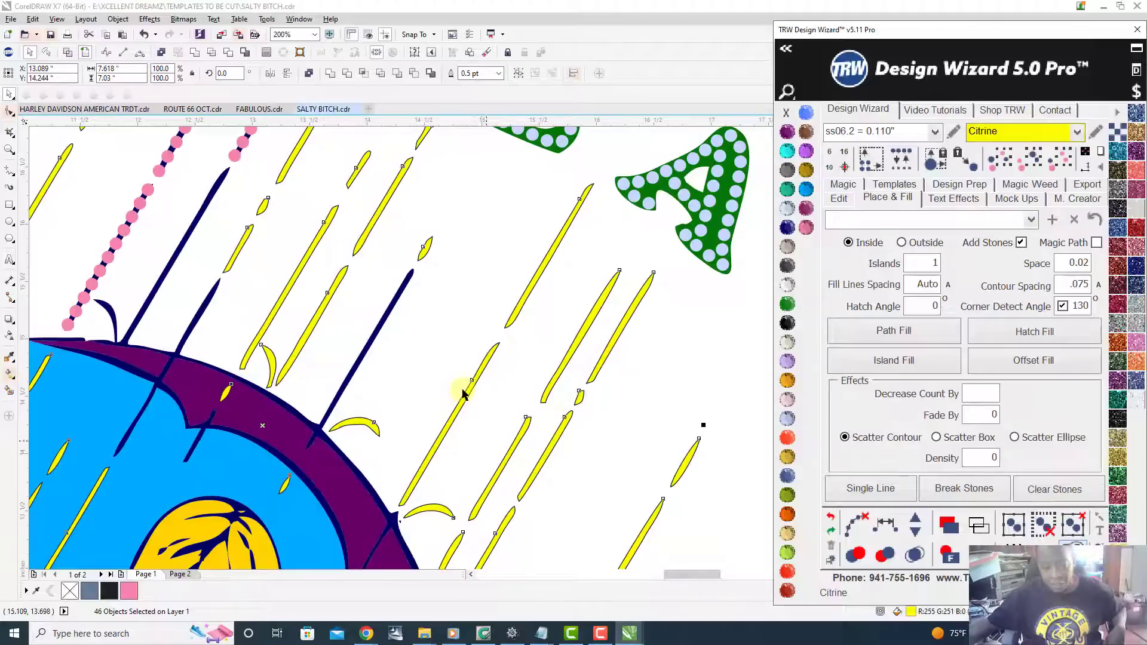
pyautogui.scroll(2, 463, 391)
pyautogui.scroll(-2, 464, 388)
pyautogui.scroll(2, 464, 387)
pyautogui.rightClick(476, 329)
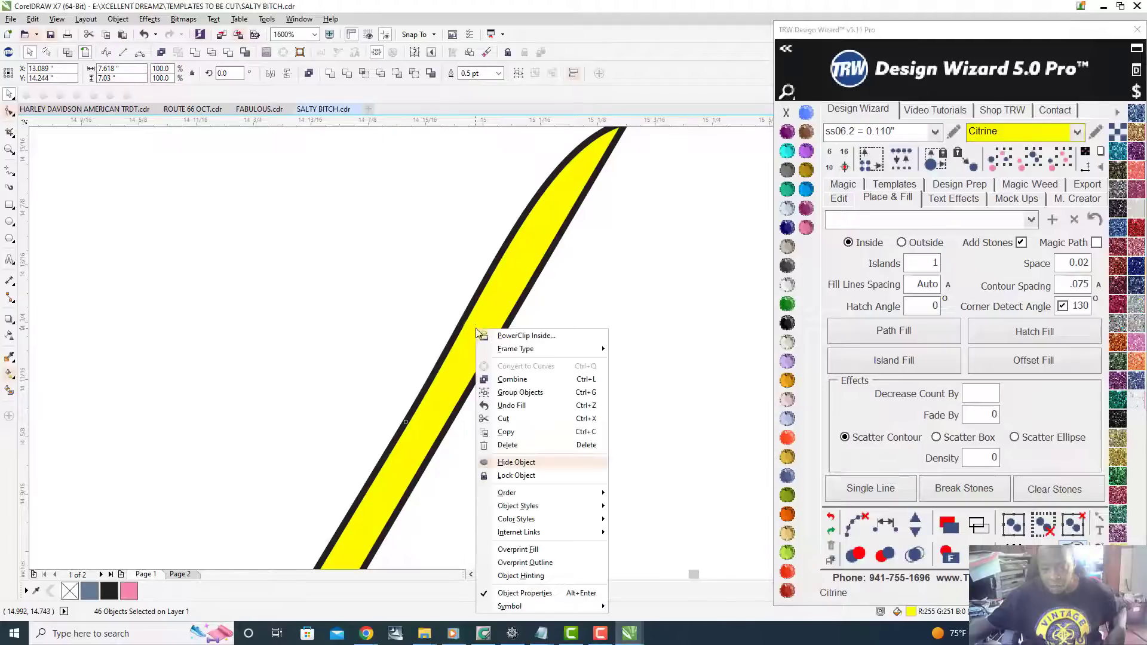
pyautogui.click(554, 383)
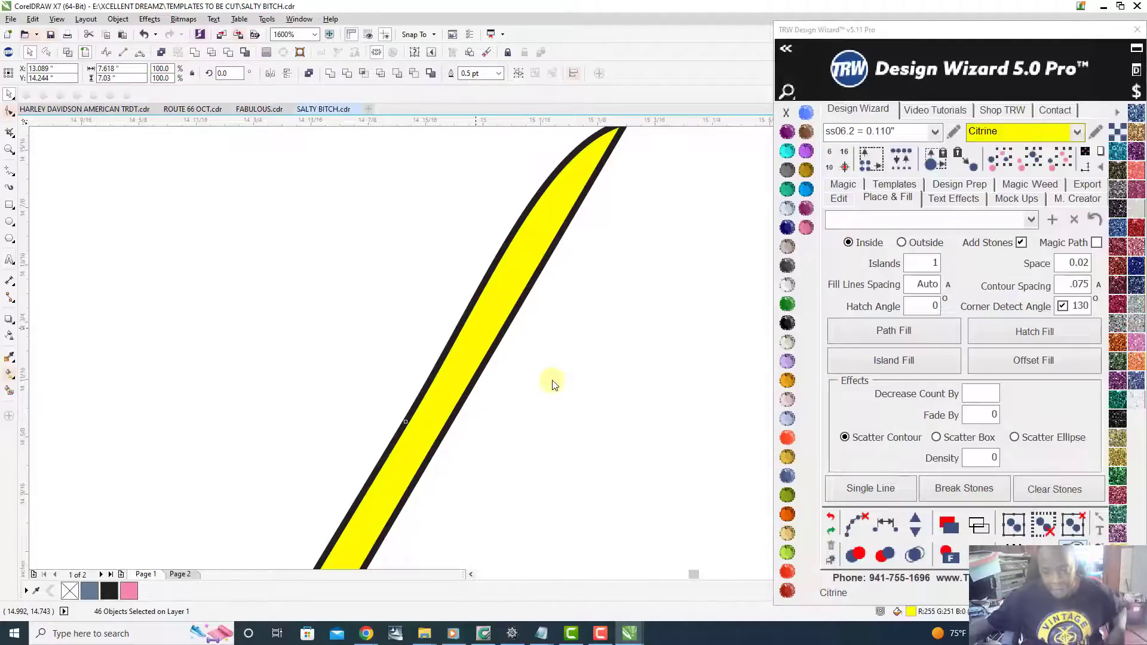
pyautogui.scroll(-5, 539, 380)
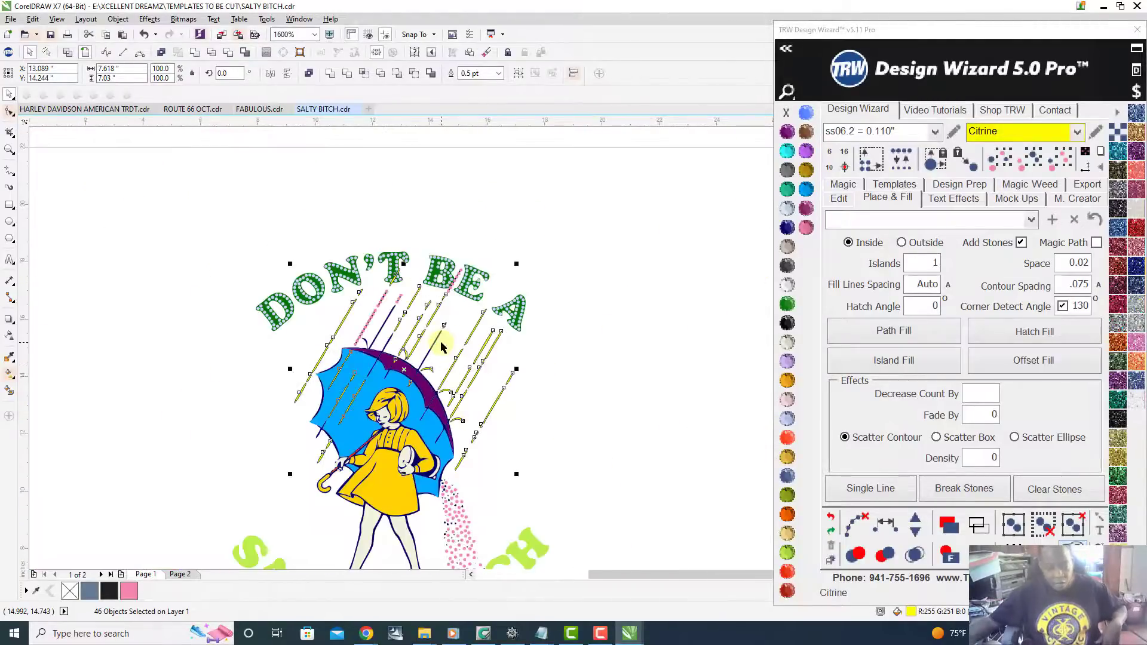
# - Move the combined rain shapes off to the right of the artwork, and undo that move
pyautogui.moveTo(404, 371)
pyautogui.mouseDown()
pyautogui.moveTo(576, 370)
pyautogui.moveTo(574, 361)
pyautogui.mouseUp()
pyautogui.scroll(2, 573, 368)
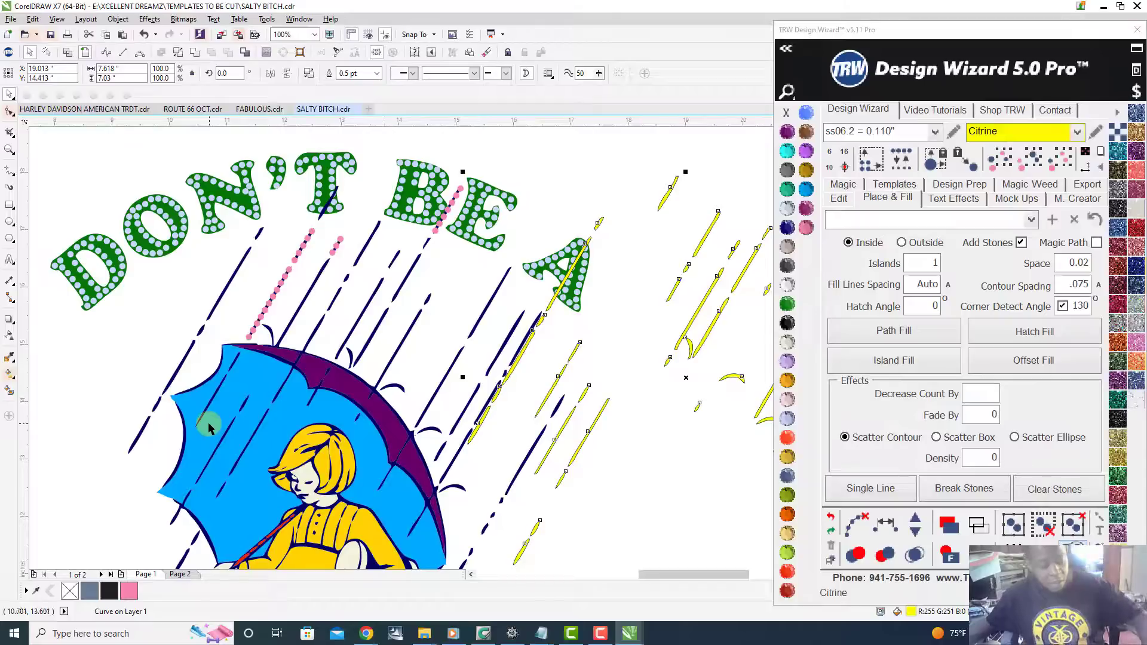
pyautogui.moveTo(210, 426); pyautogui.dragTo(208, 424)
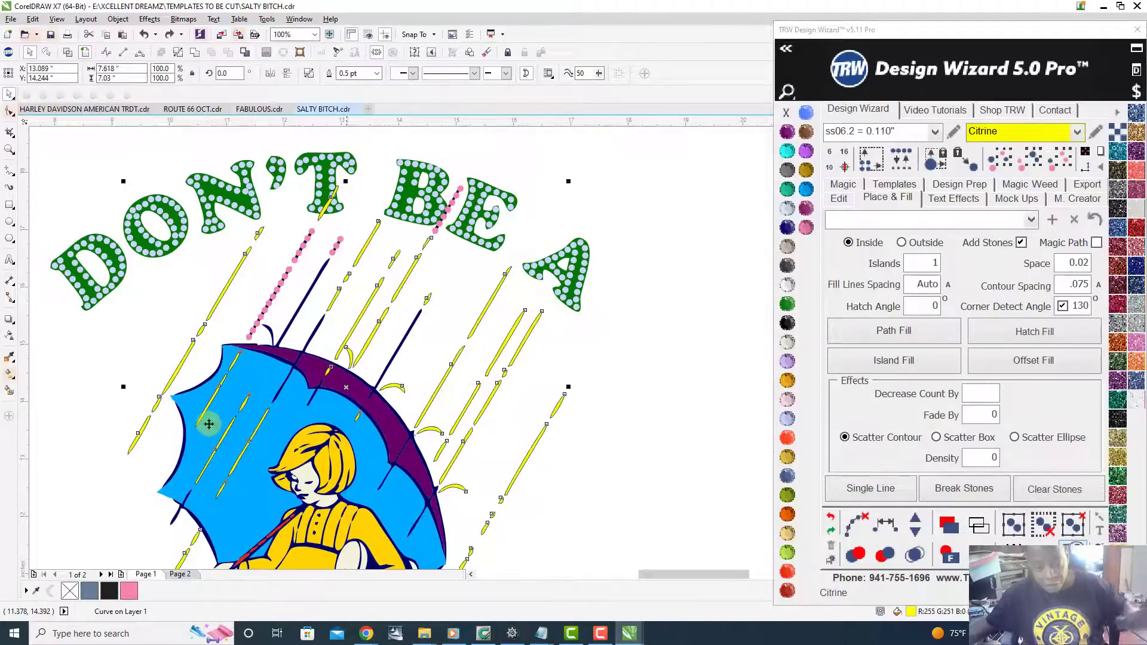
pyautogui.scroll(2, 320, 410)
pyautogui.scroll(-4, 440, 389)
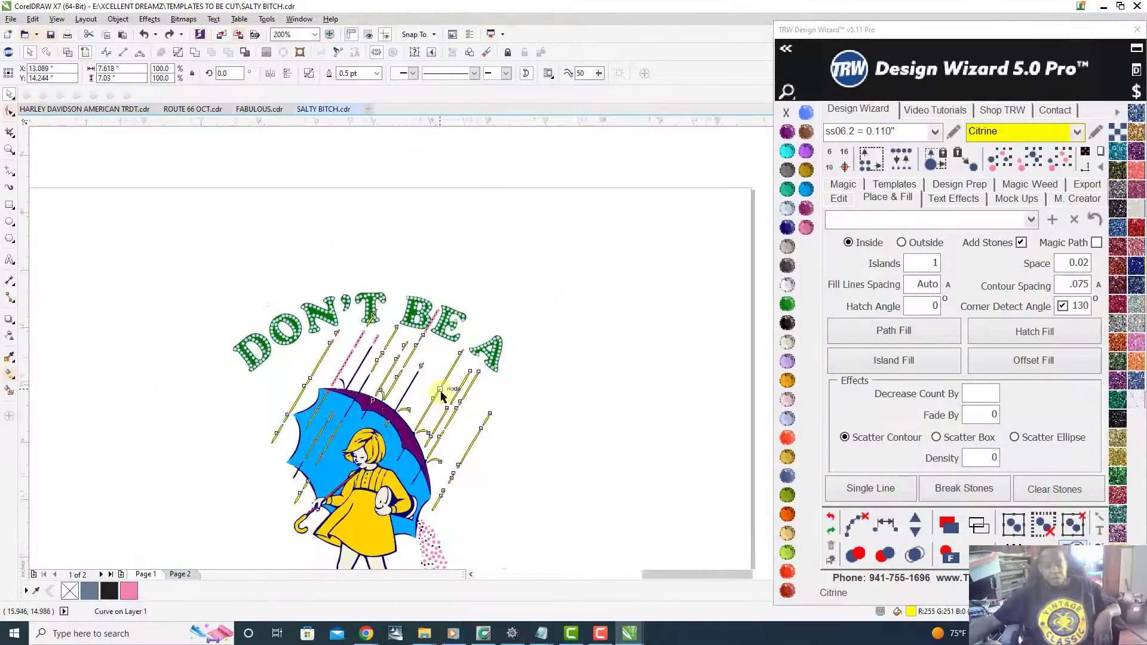
pyautogui.scroll(2, 440, 394)
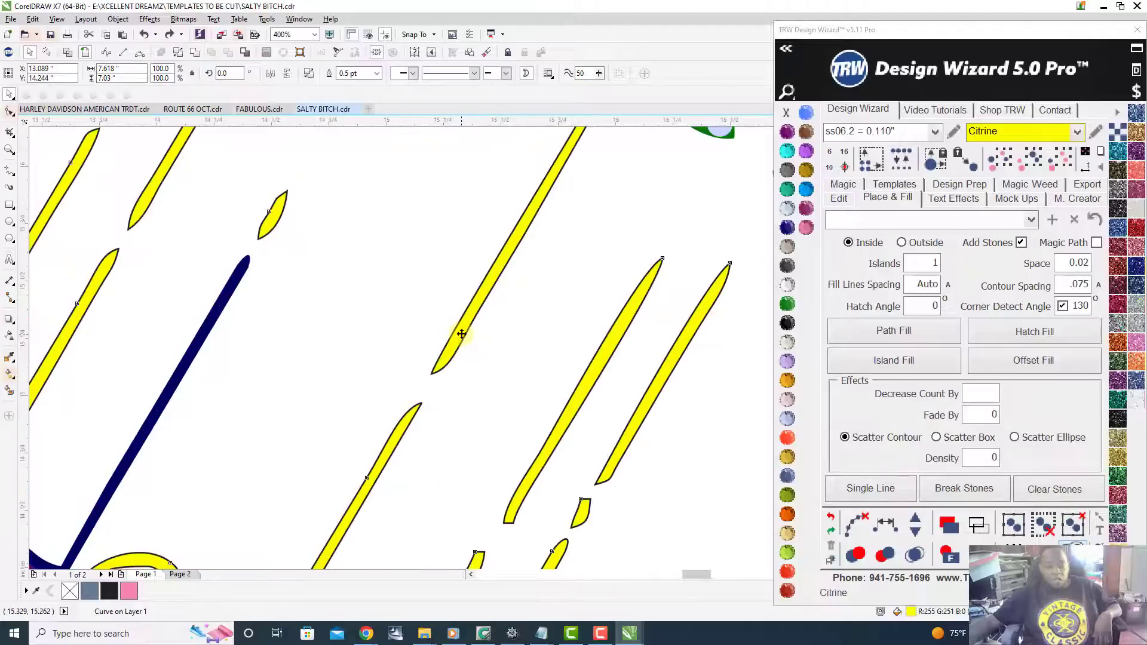
pyautogui.rightClick(462, 334)
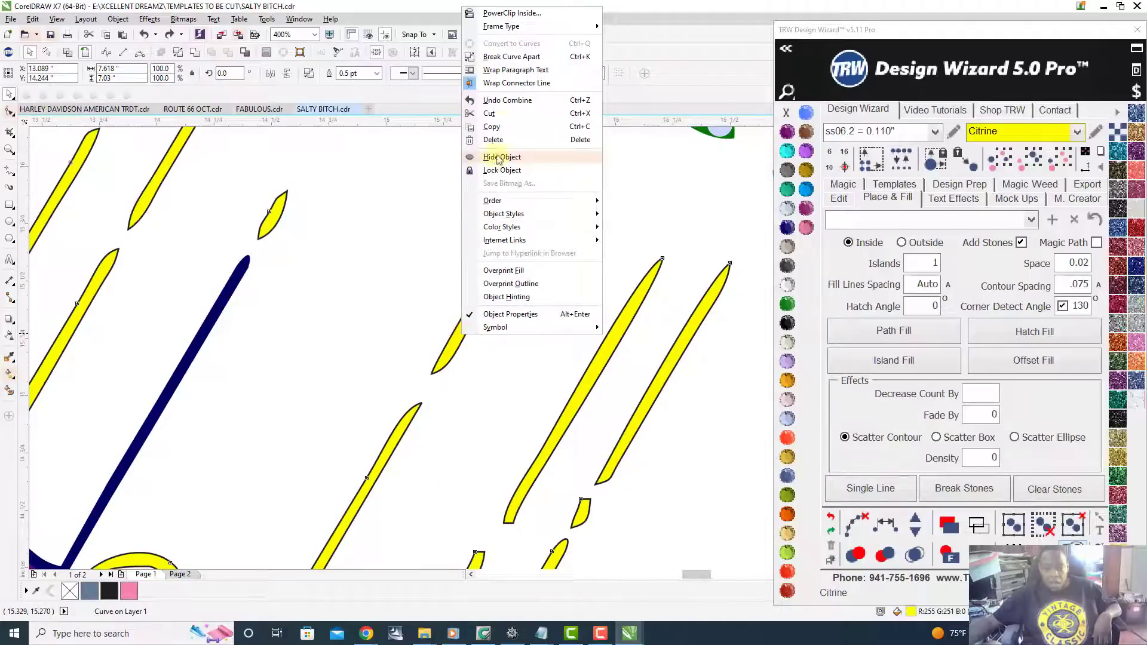
pyautogui.click(504, 128)
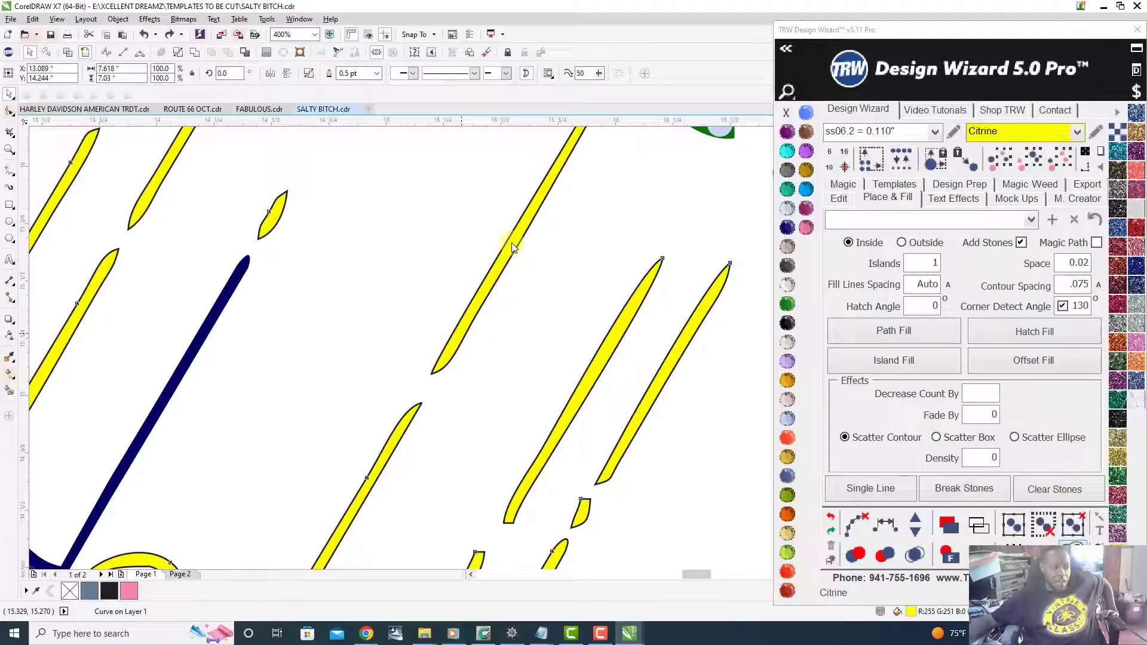
pyautogui.rightClick(511, 242)
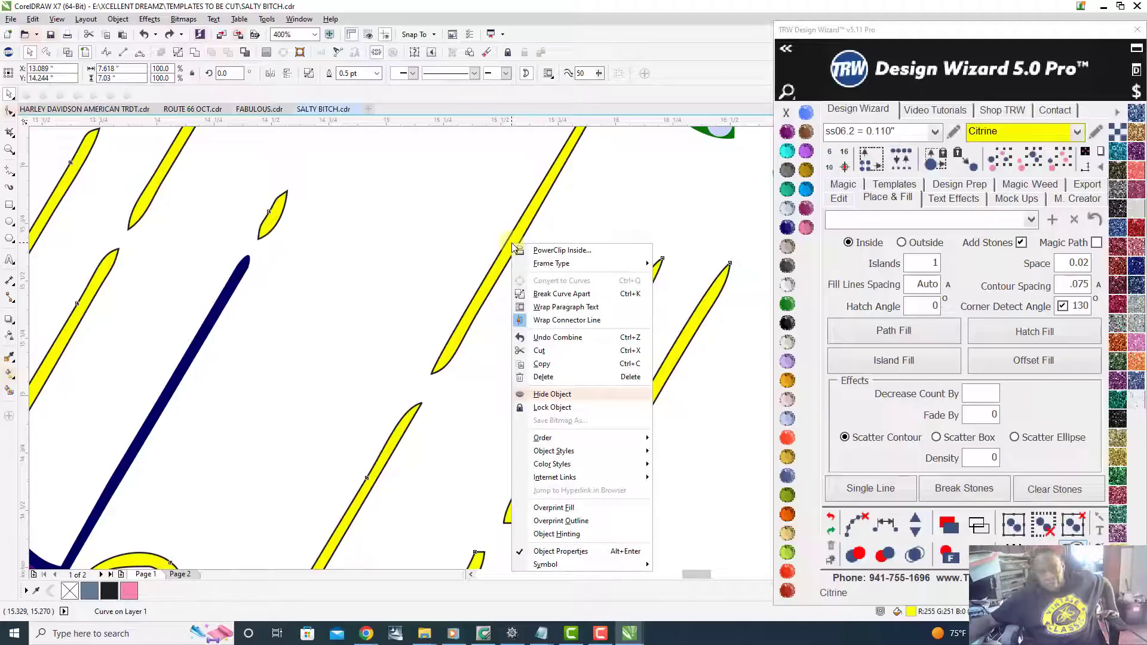
pyautogui.press('Down')
pyautogui.press('Down')
pyautogui.press('Down')
pyautogui.press('Down')
pyautogui.press('Down')
pyautogui.press('Down')
pyautogui.press('Down')
pyautogui.press('Down')
pyautogui.press('Down')
pyautogui.press('Down')
pyautogui.press('Down')
pyautogui.press('Down')
pyautogui.press('Down')
pyautogui.press('Down')
pyautogui.press('Down')
pyautogui.press('Down')
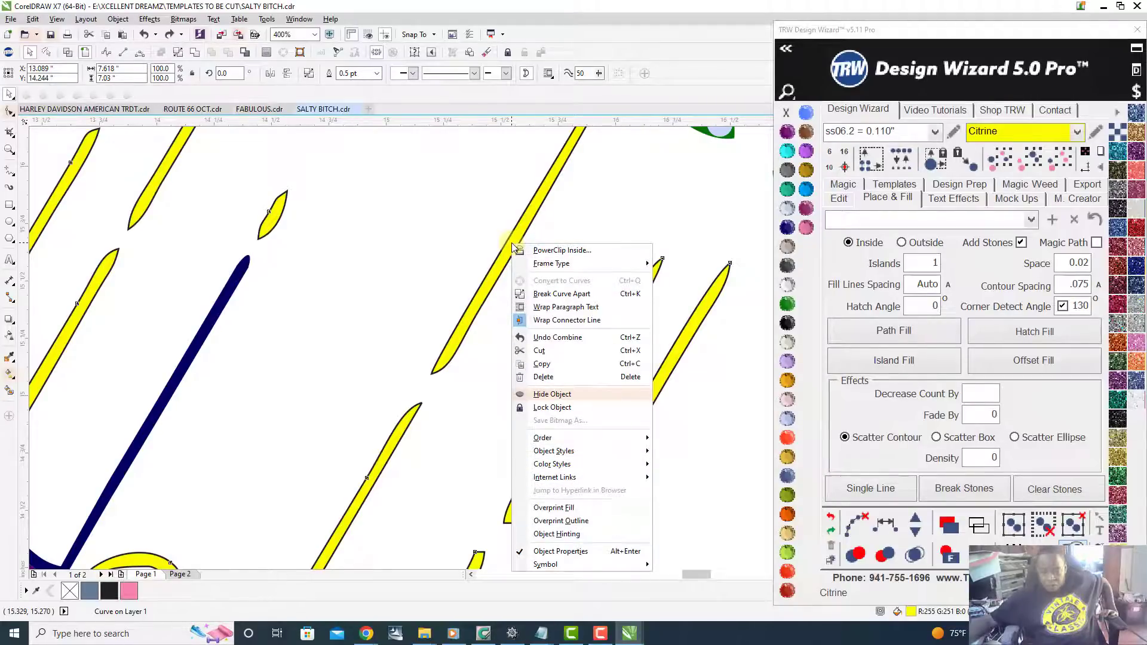
pyautogui.click(427, 237)
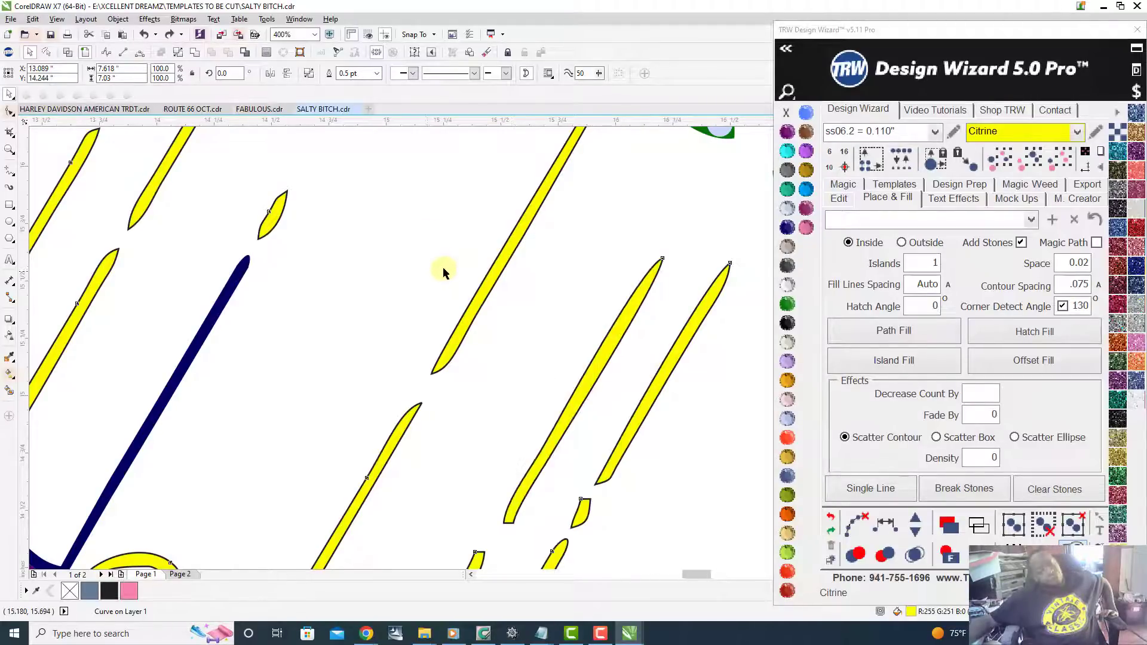
# - Create an outside Island Fill contour around the combined Citrine rain shapes, with Add Stones off and contour spacing .05
pyautogui.click(484, 339)
pyautogui.scroll(-2, 484, 340)
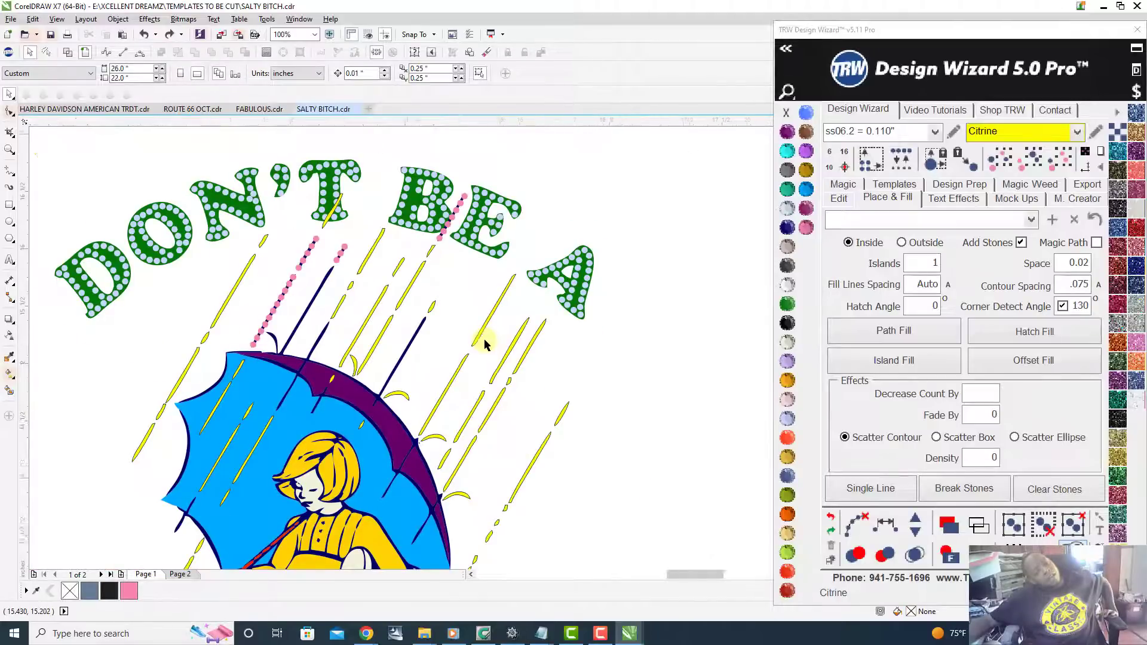
pyautogui.scroll(1, 484, 340)
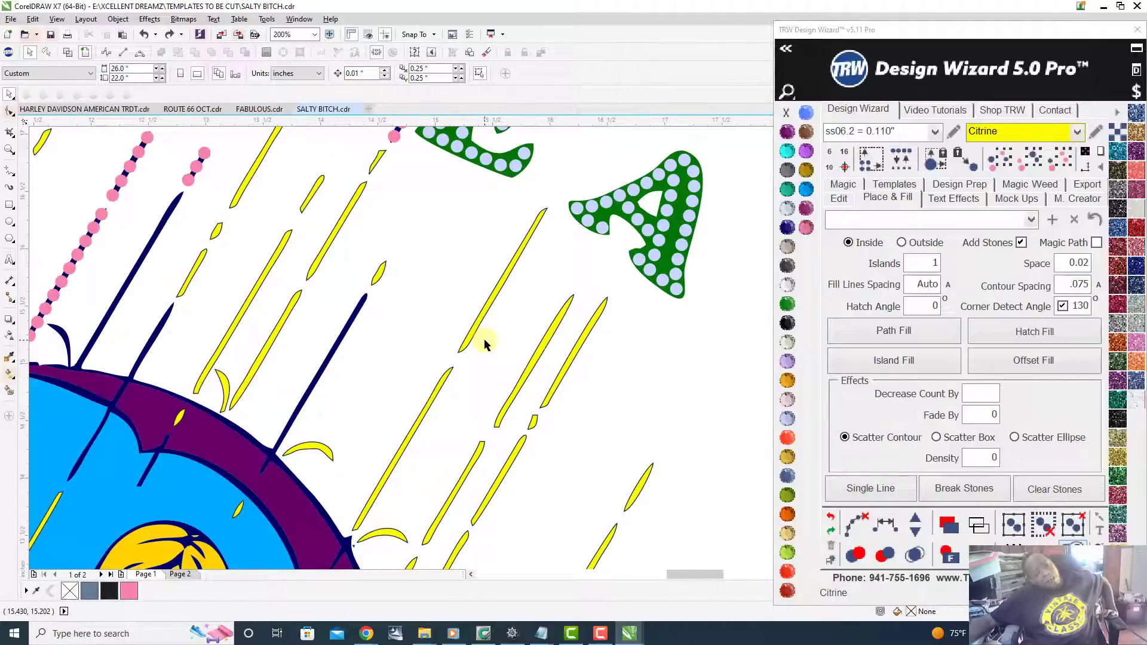
pyautogui.scroll(2, 484, 341)
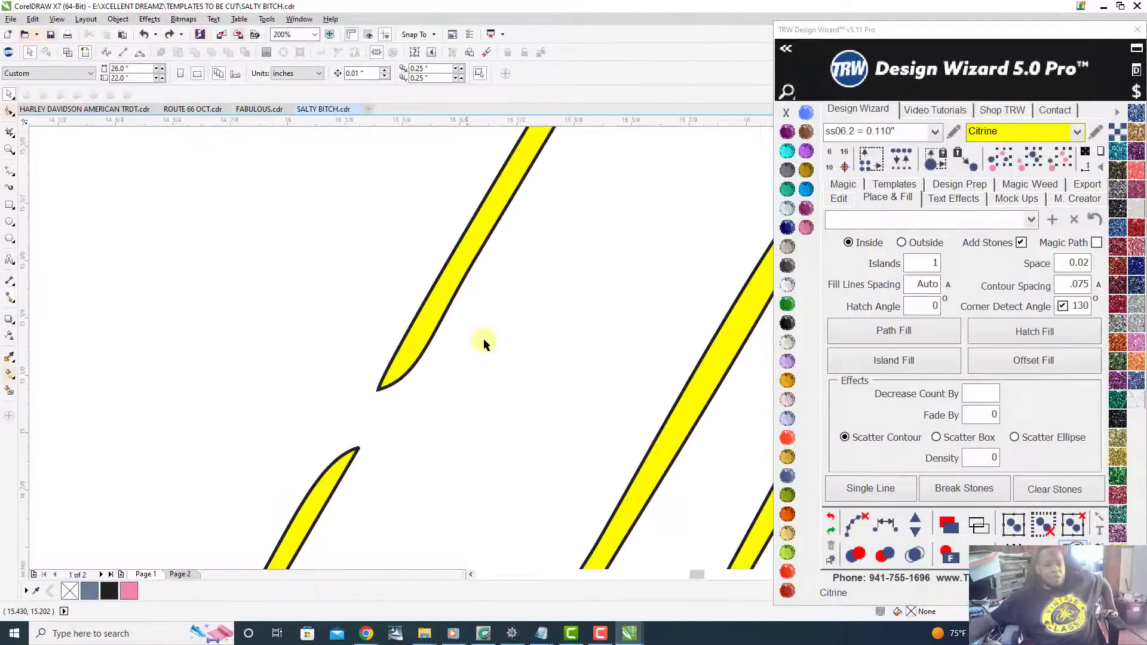
pyautogui.click(426, 322)
pyautogui.scroll(-2, 464, 338)
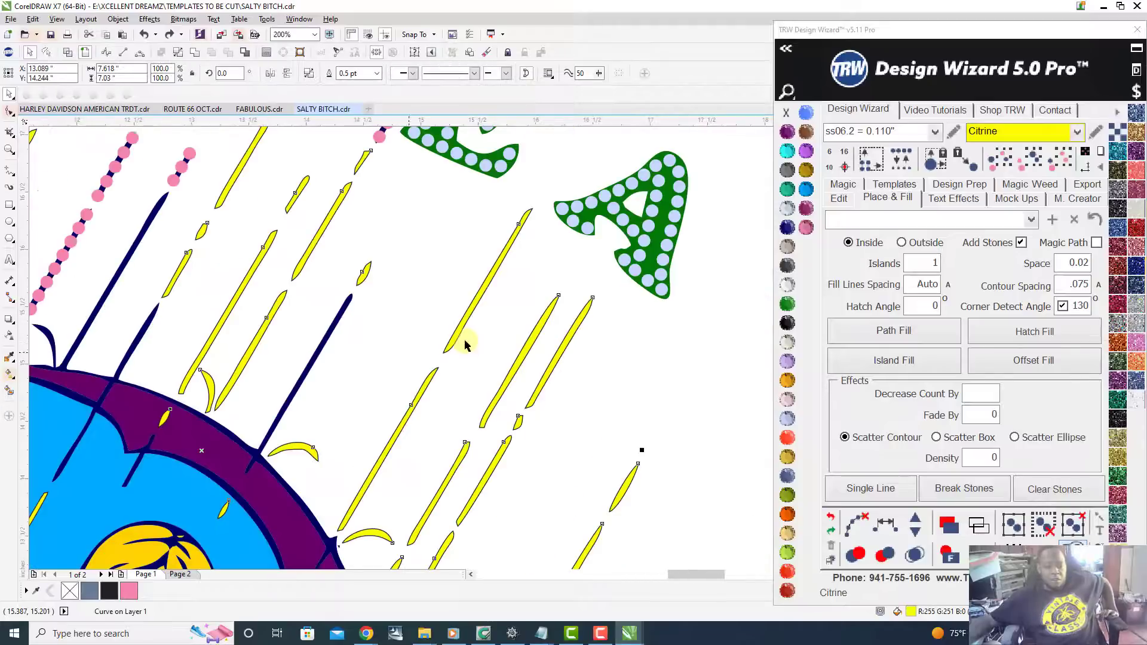
pyautogui.scroll(-1, 525, 357)
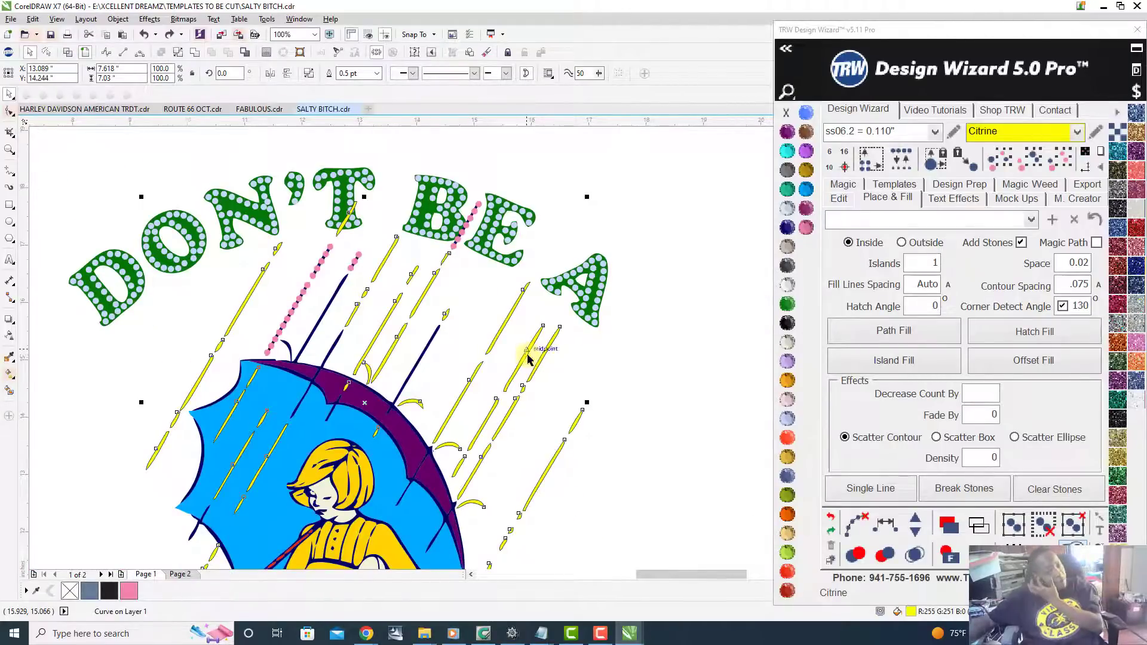
pyautogui.scroll(1, 527, 356)
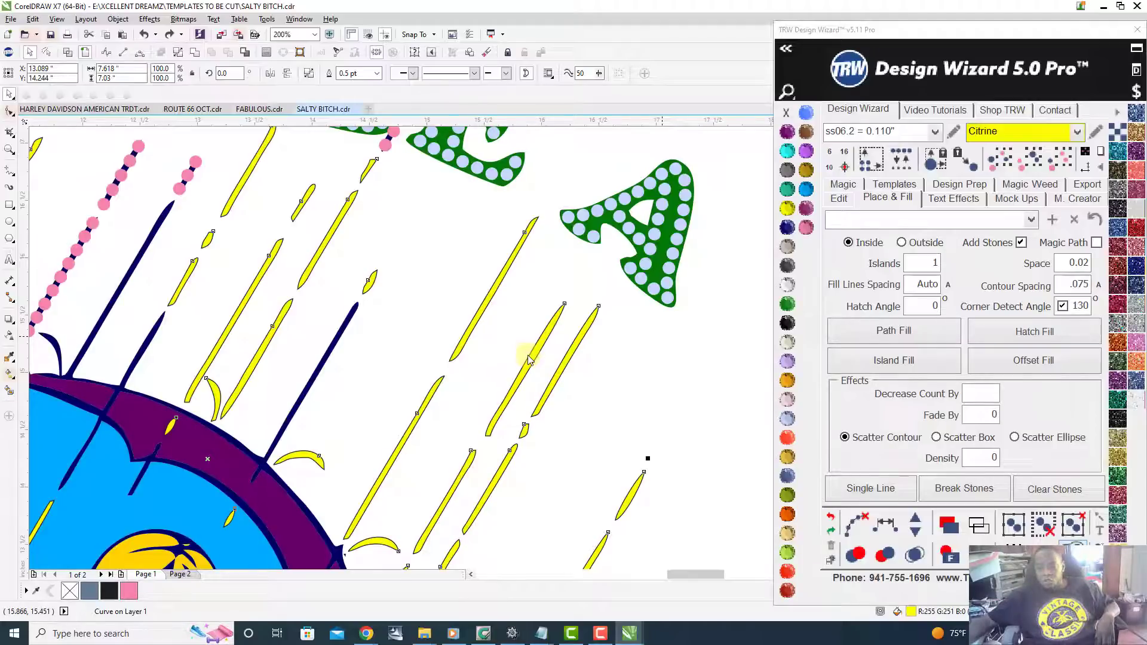
pyautogui.click(904, 243)
pyautogui.click(1020, 242)
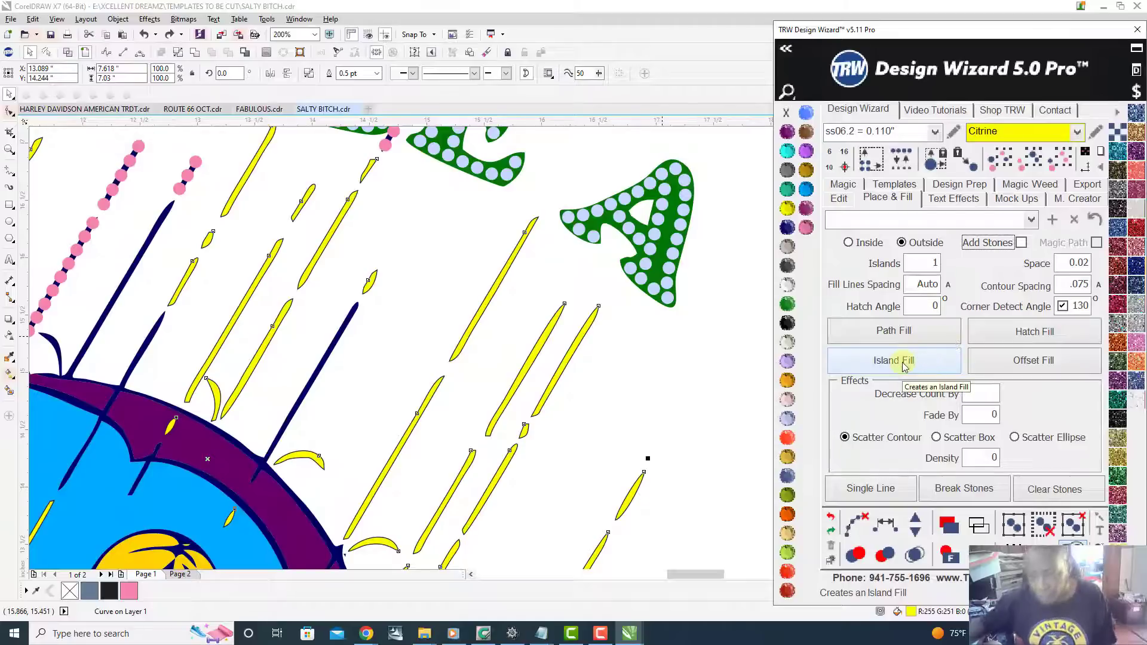
pyautogui.doubleClick(1059, 290)
pyautogui.write('.05')
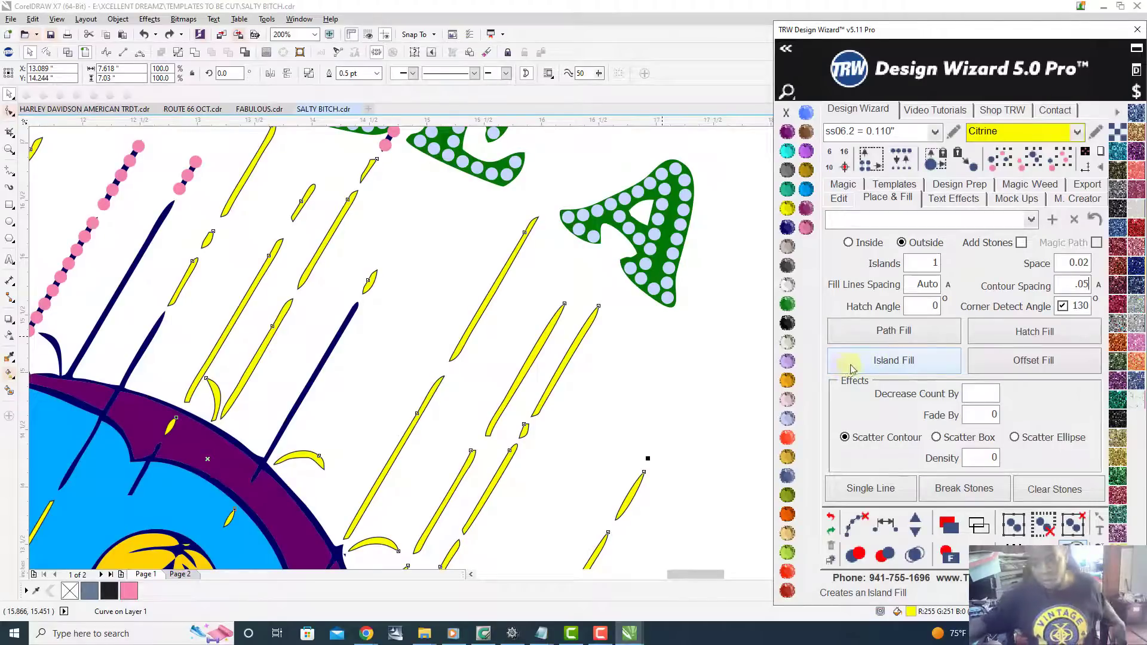
pyautogui.click(907, 362)
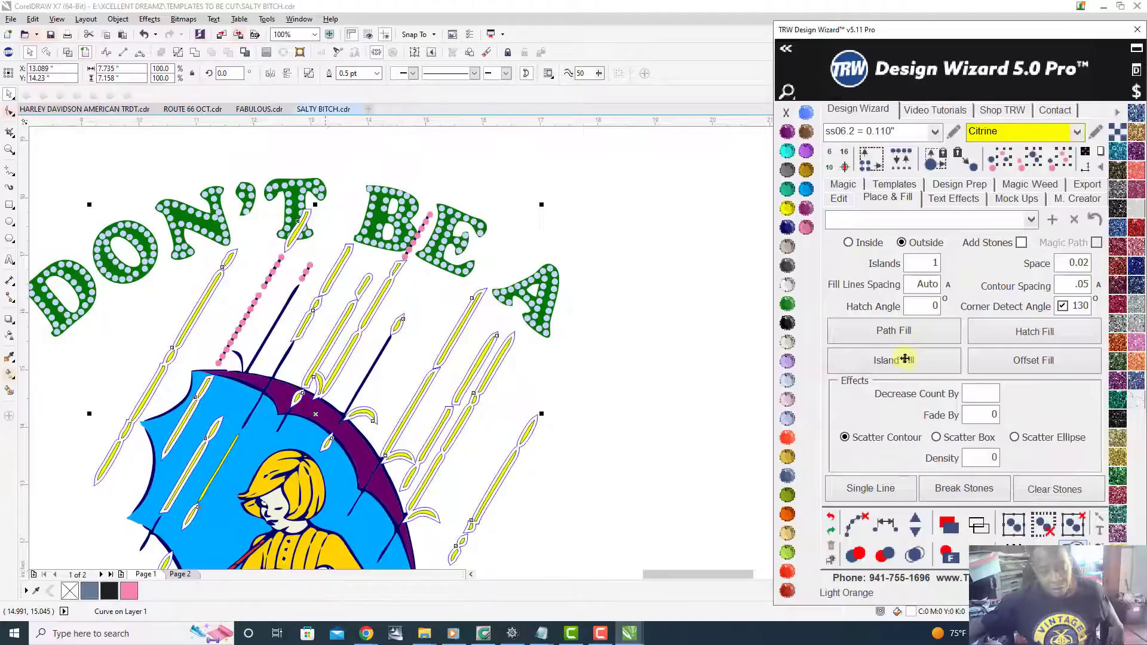
# - Color the new contour around the rain shapes Olivine
pyautogui.scroll(1, 679, 339)
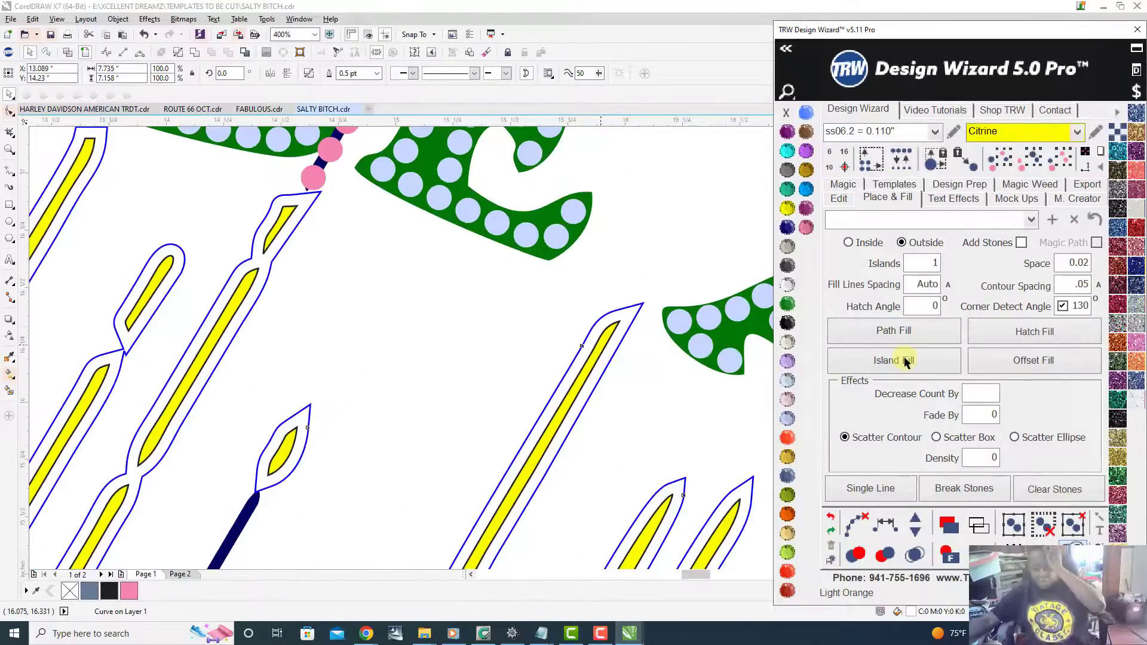
pyautogui.click(789, 495)
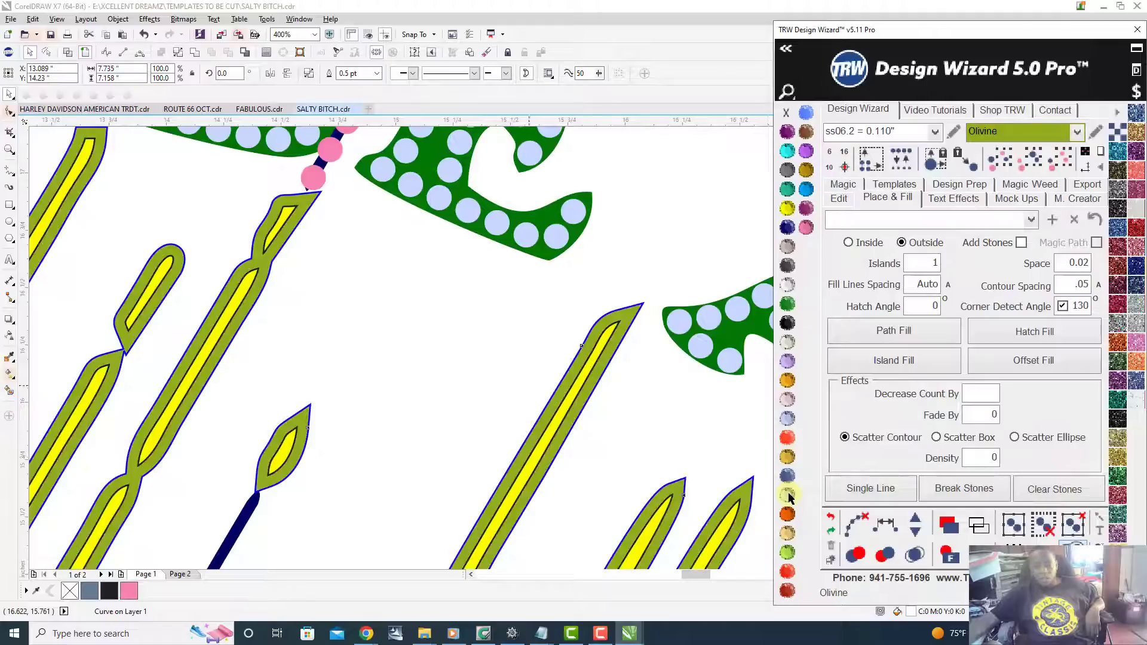
pyautogui.scroll(-1, 586, 327)
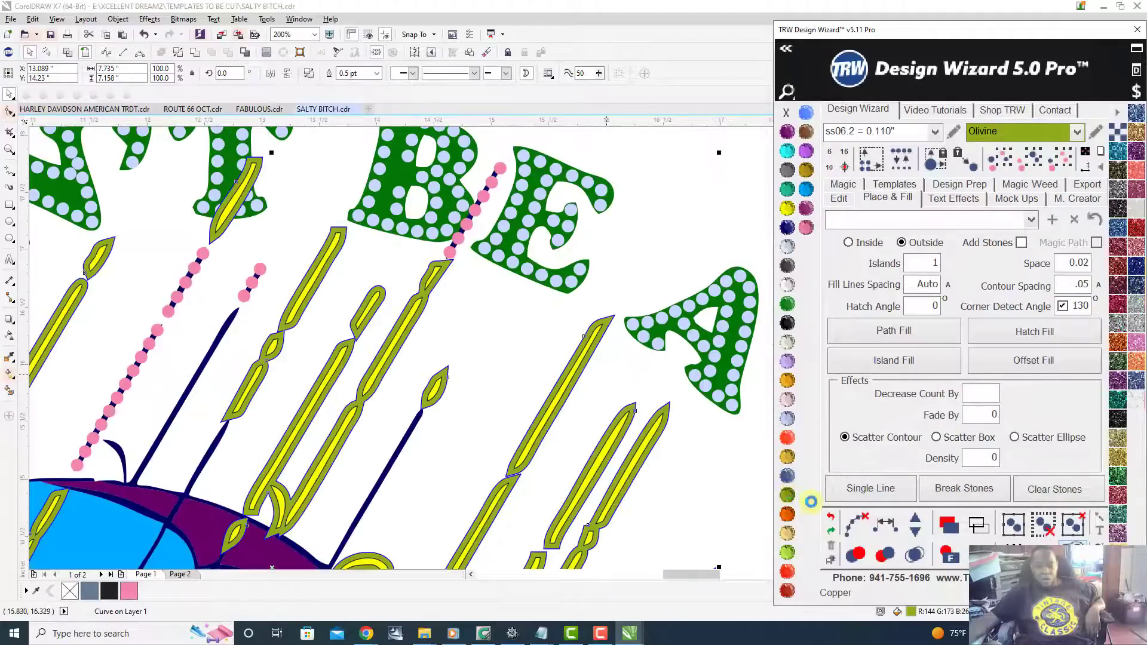
# - Bring the olive contour to the front and set the fill to Inside with .075 contour spacing and Add Stones enabled
pyautogui.click(949, 556)
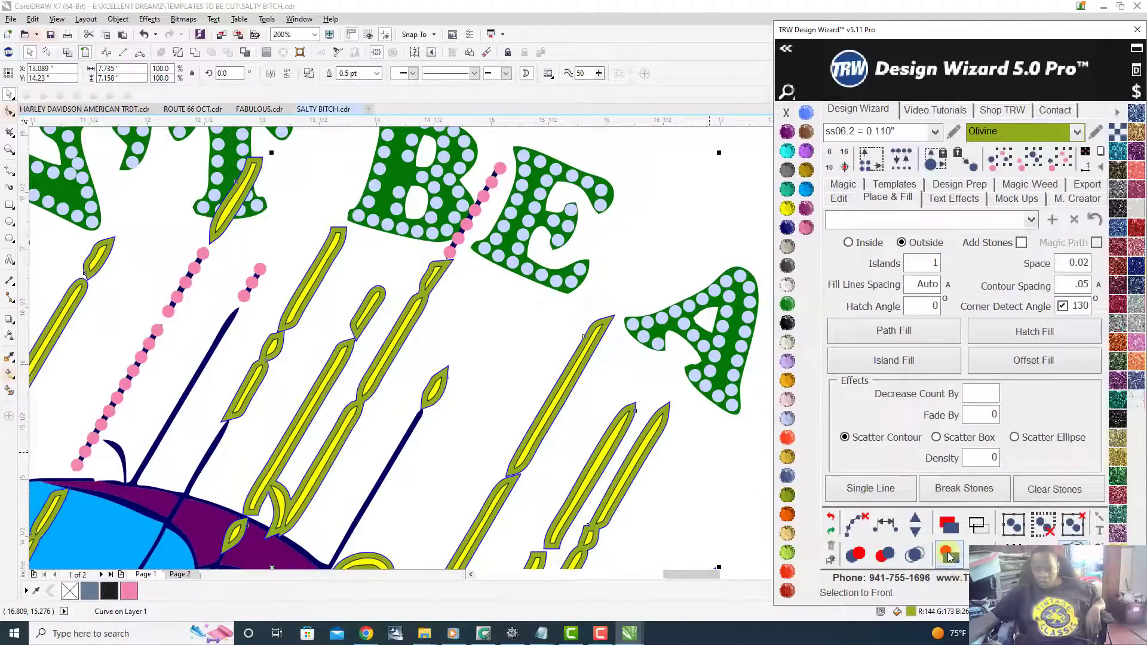
pyautogui.click(619, 258)
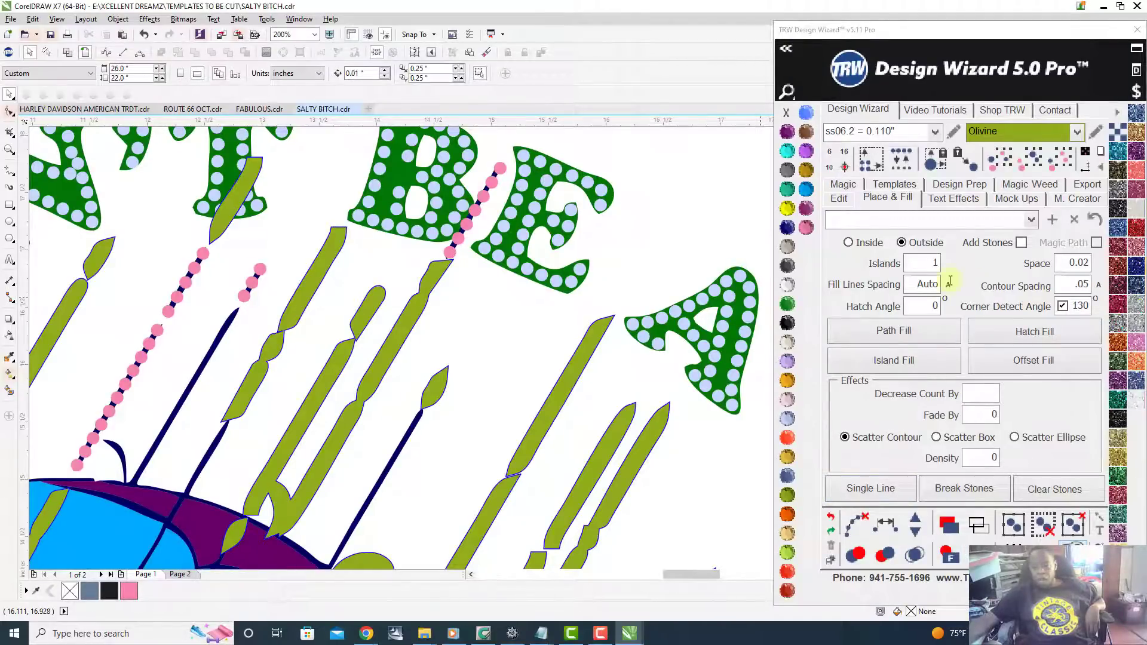
pyautogui.click(1067, 288)
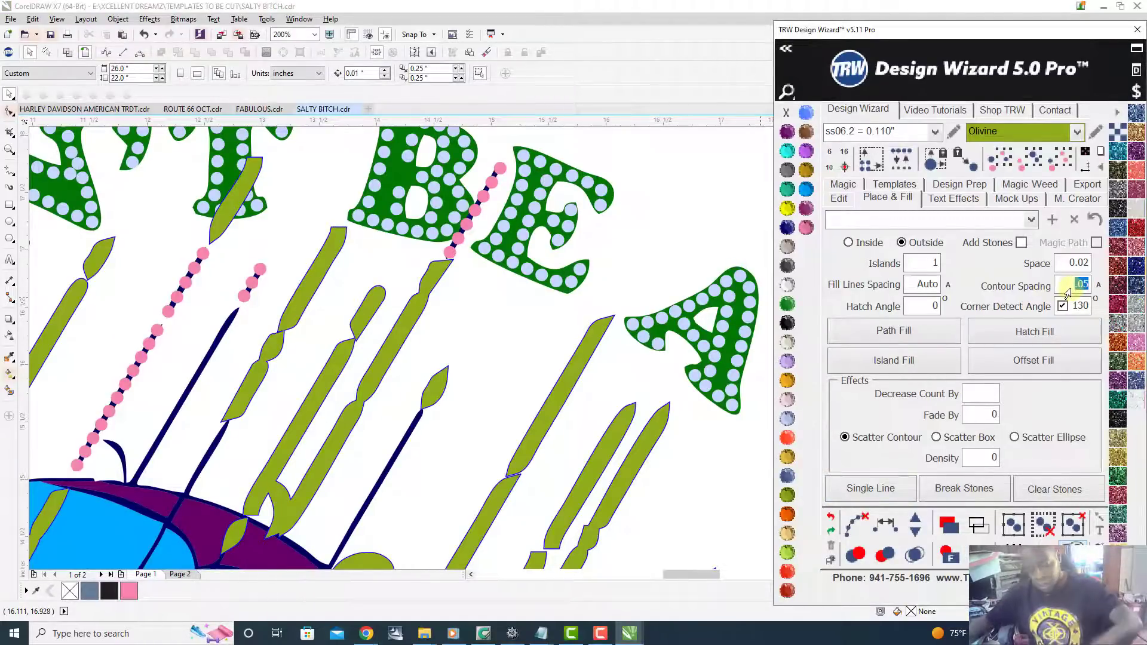
pyautogui.press('BackSpace')
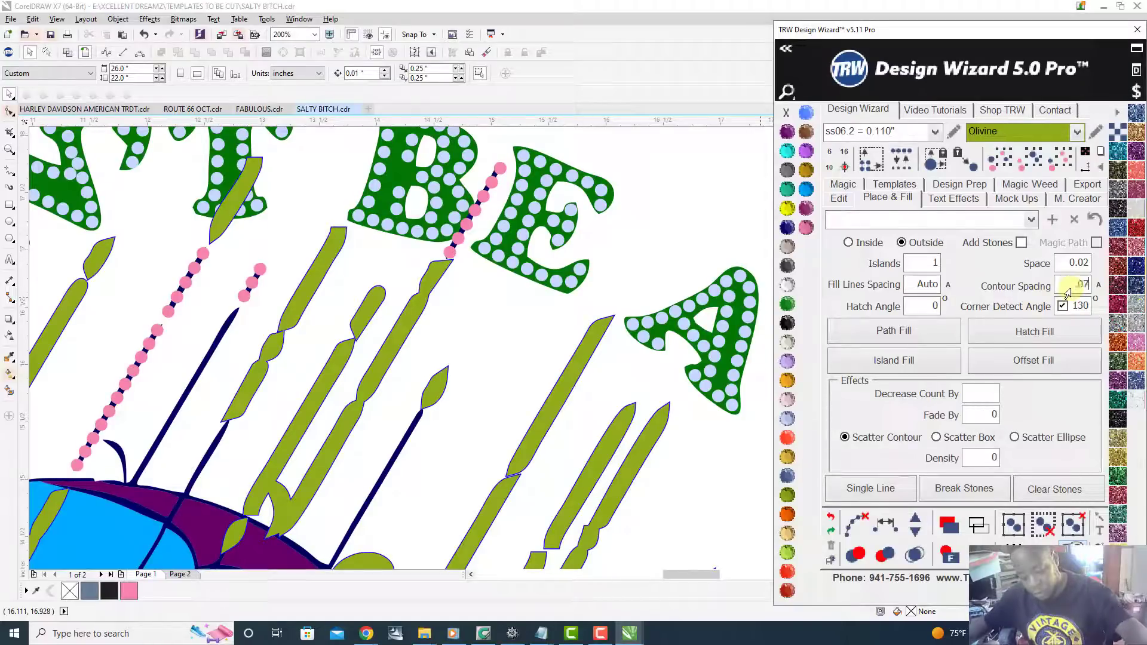
pyautogui.click(851, 243)
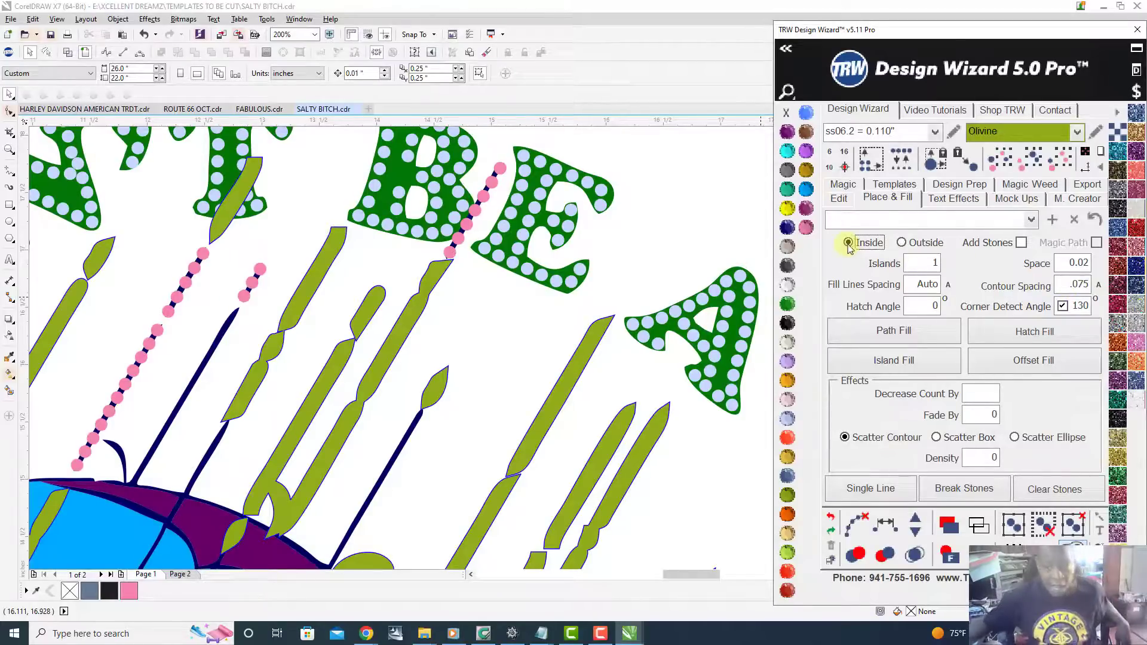
pyautogui.click(1021, 242)
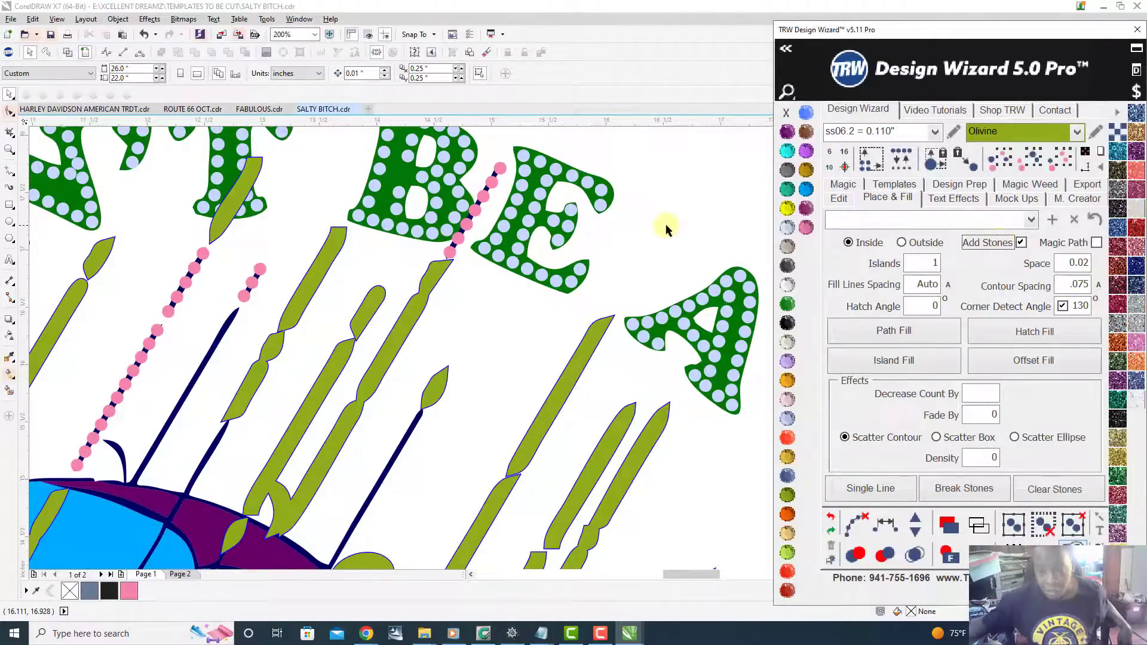
# - Island-fill the olive rain contour, clear its paths, merge overlapping stones and colour the stones Red Siam
pyautogui.click(560, 394)
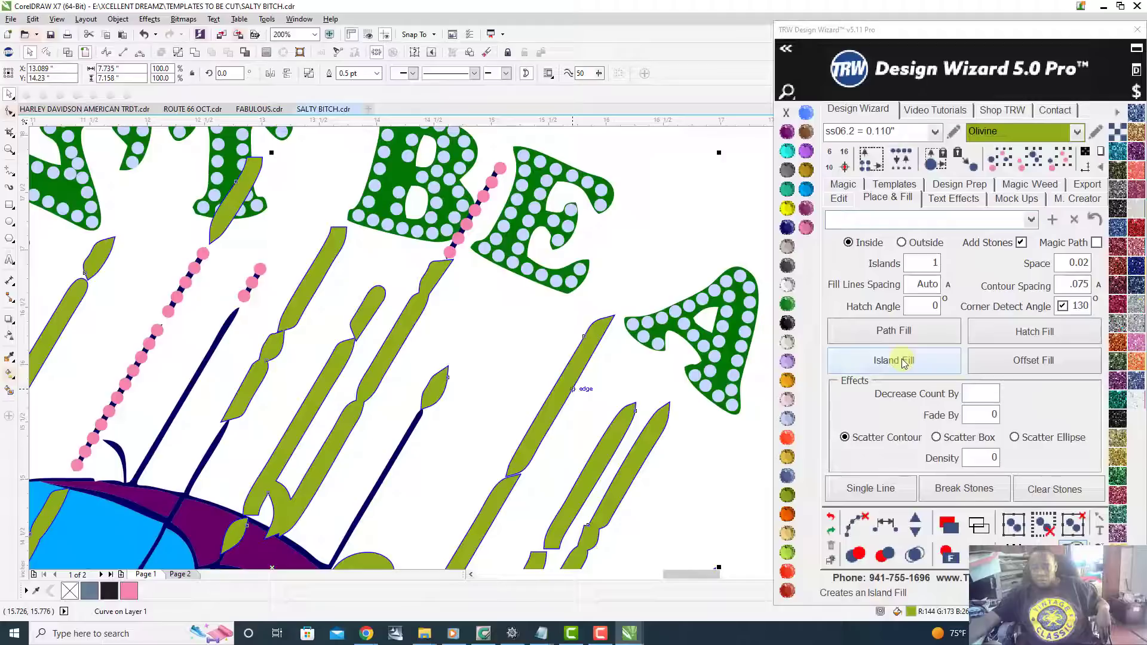
pyautogui.click(886, 370)
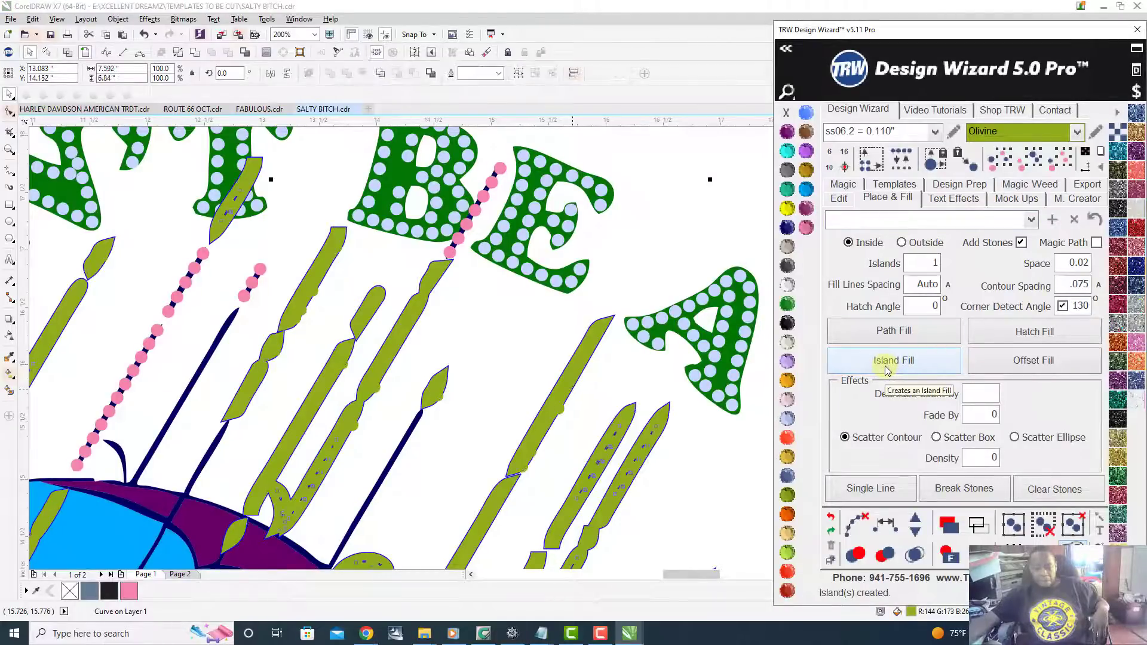
pyautogui.click(855, 524)
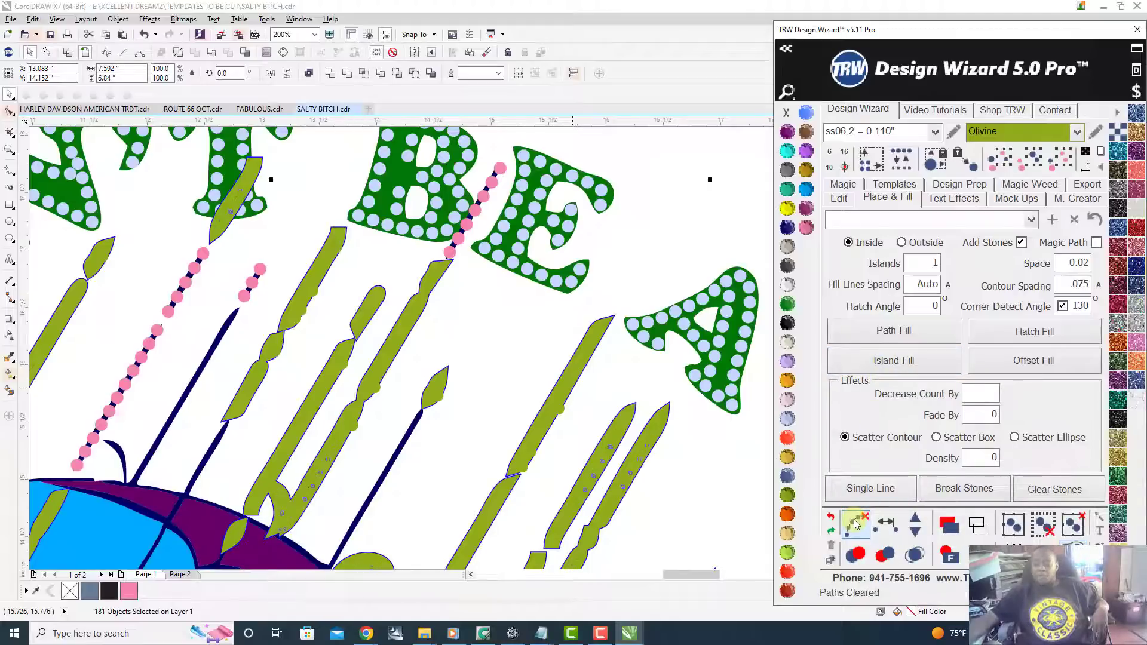
pyautogui.click(914, 554)
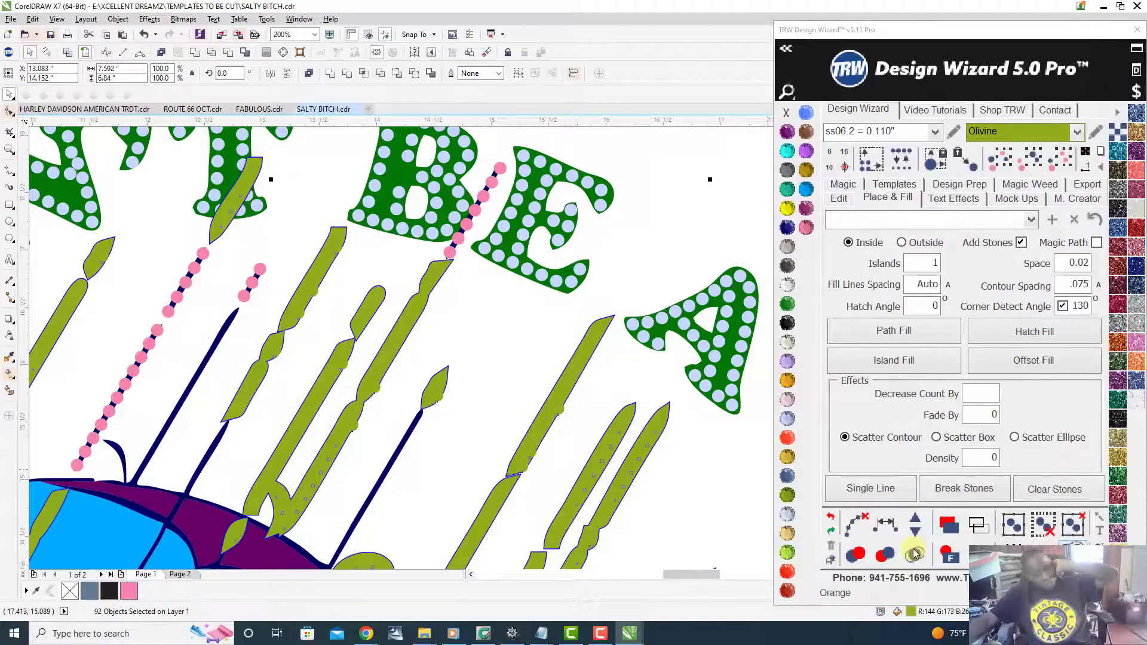
pyautogui.click(788, 573)
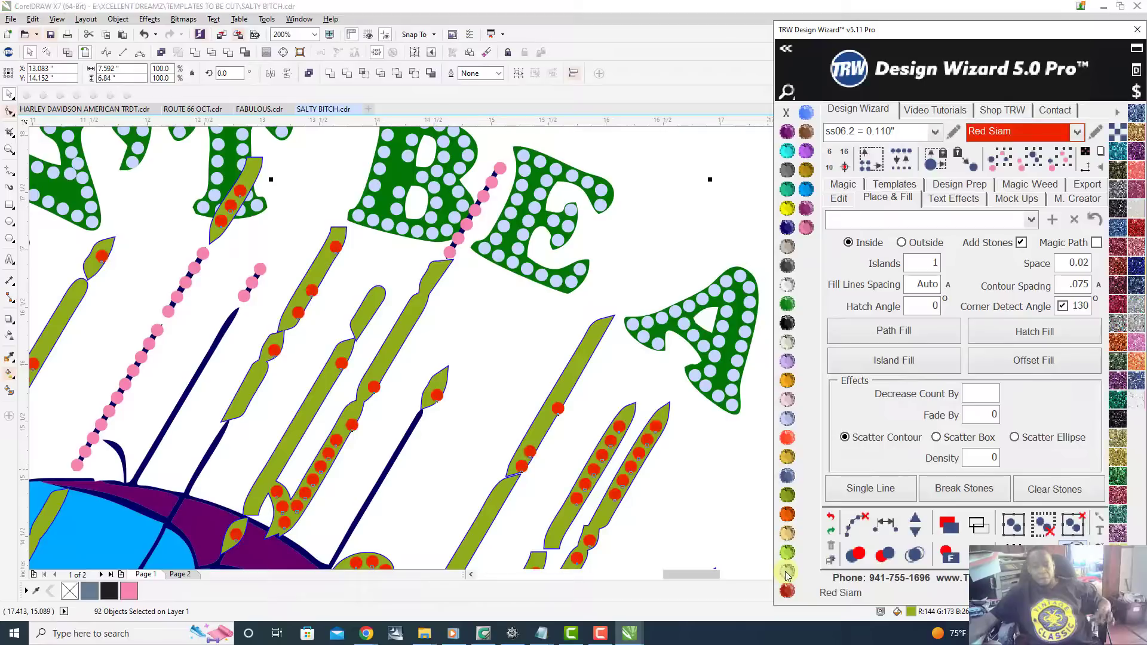
# - Examine how the red stones are distributed along the rain lines above and around the umbrella
pyautogui.press('F4')
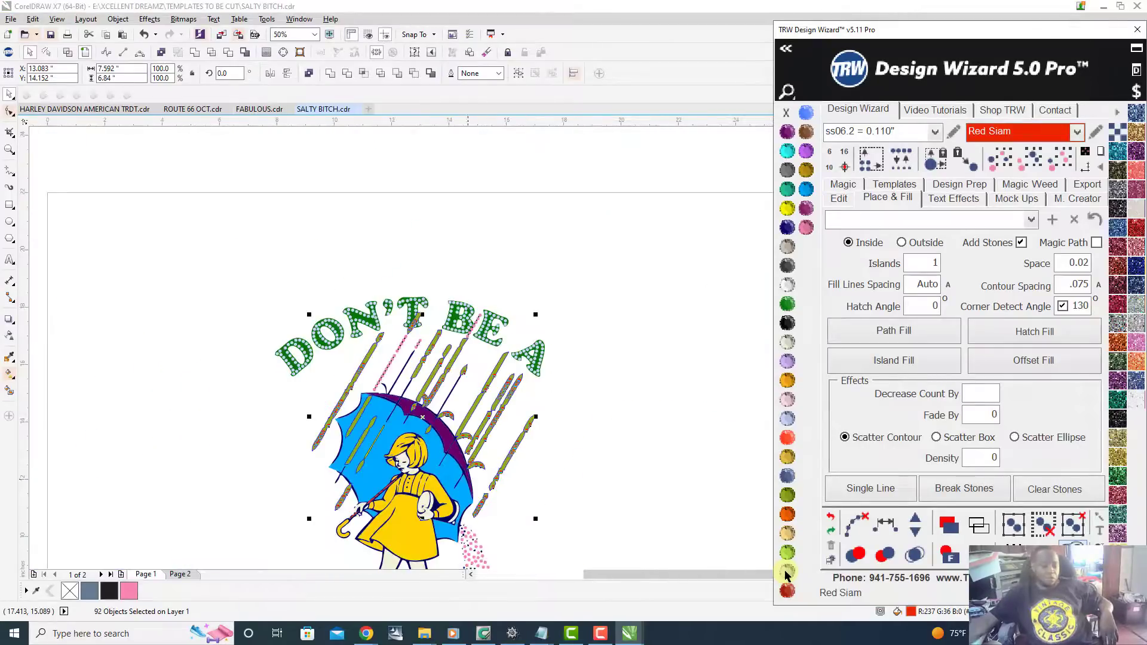
pyautogui.scroll(5, 639, 557)
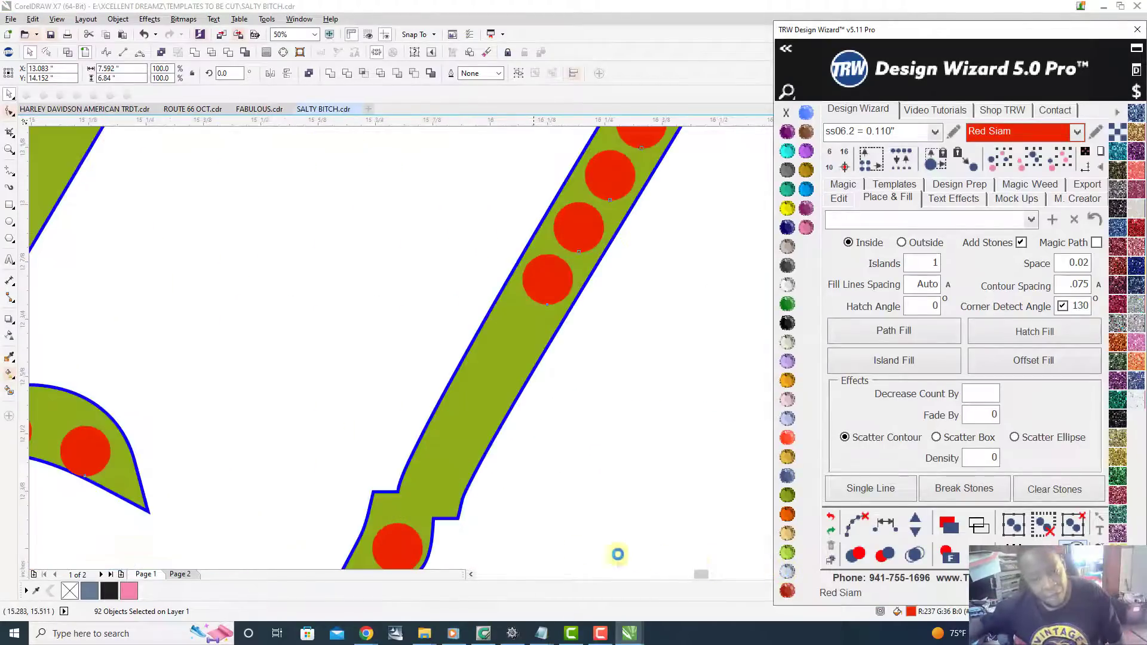
pyautogui.scroll(-3, 449, 539)
pyautogui.click(511, 361)
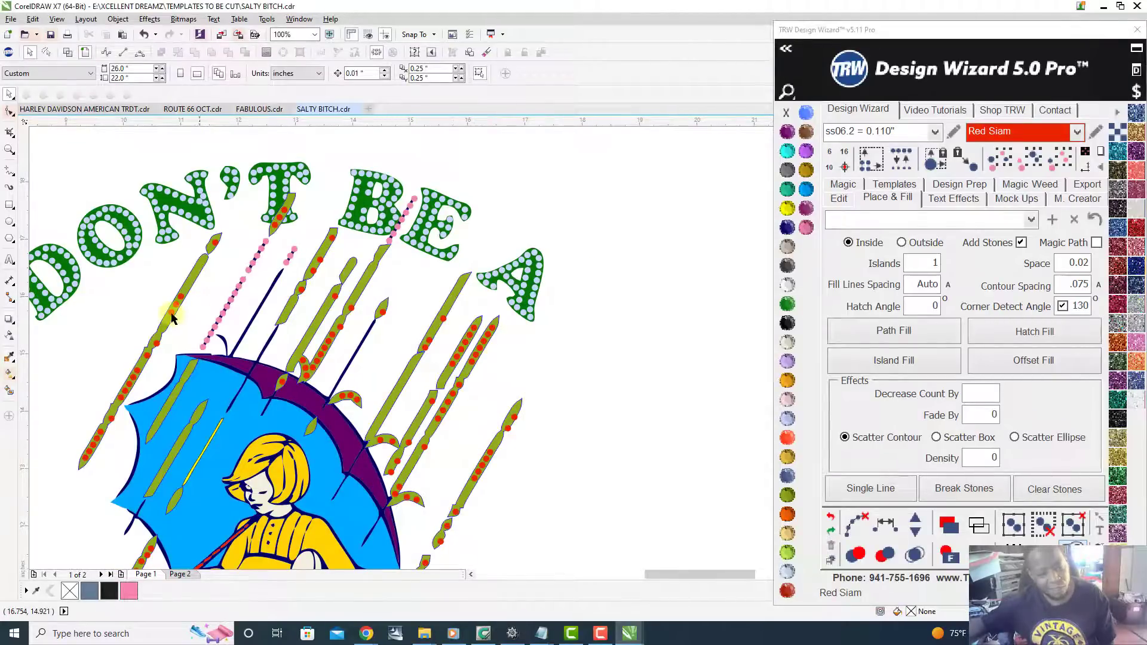
pyautogui.scroll(4, 171, 316)
pyautogui.scroll(-4, 172, 314)
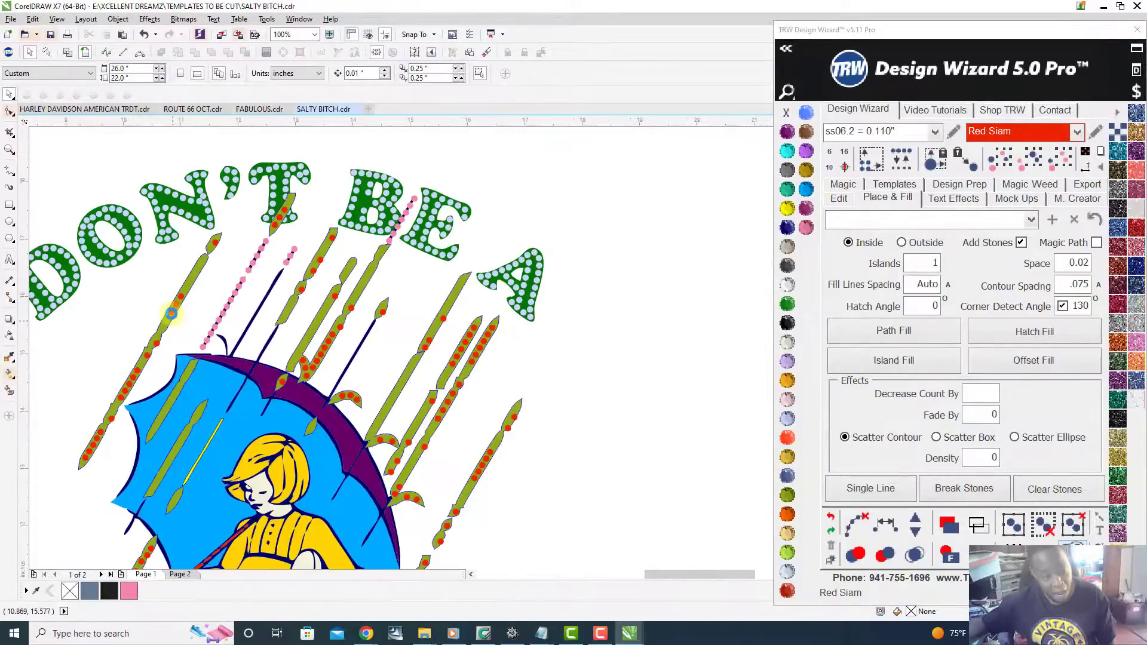
pyautogui.scroll(4, 118, 401)
pyautogui.scroll(-2, 119, 402)
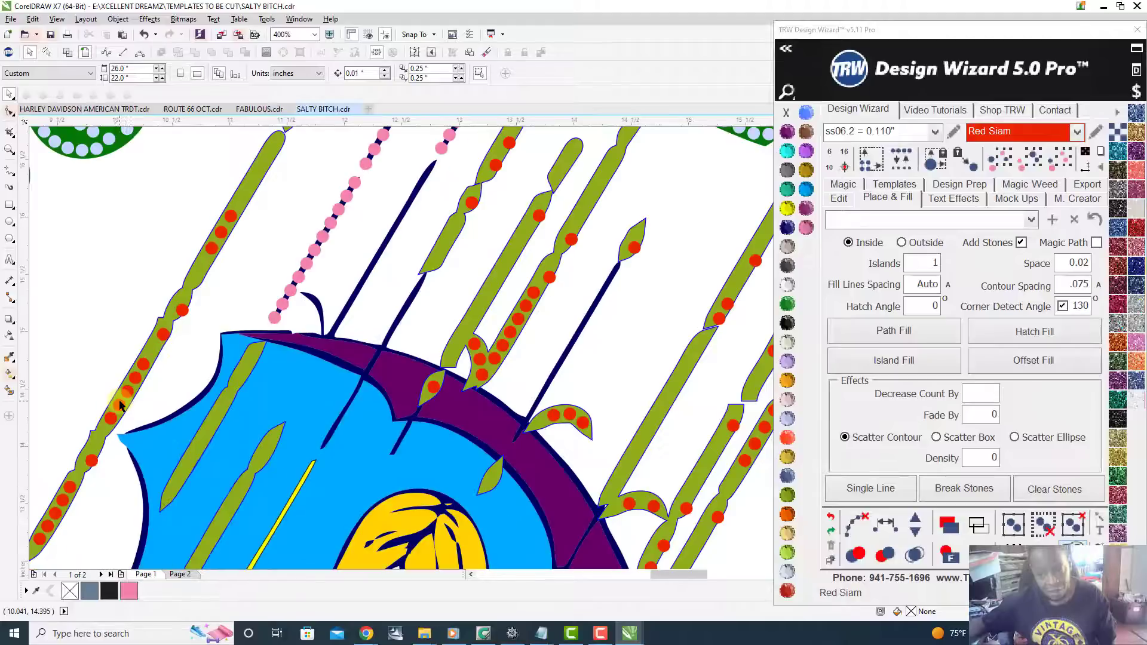
pyautogui.scroll(-2, 120, 405)
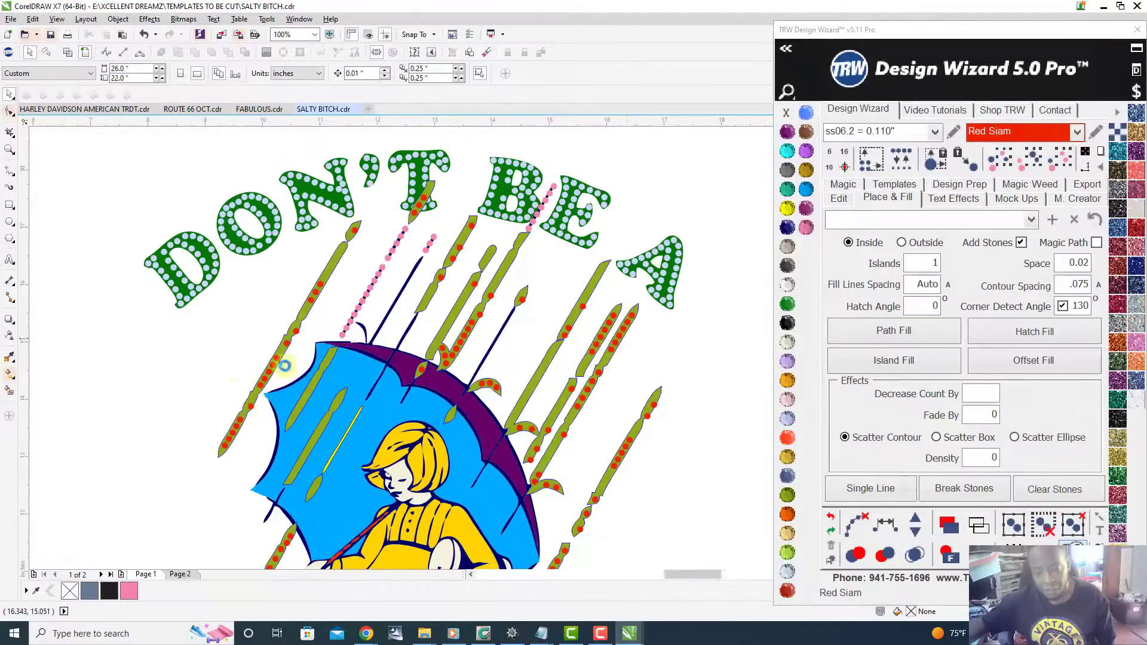
pyautogui.scroll(2, 618, 302)
# - Select all the Red Siam stones on the rain lines and delete them
pyautogui.click(637, 292)
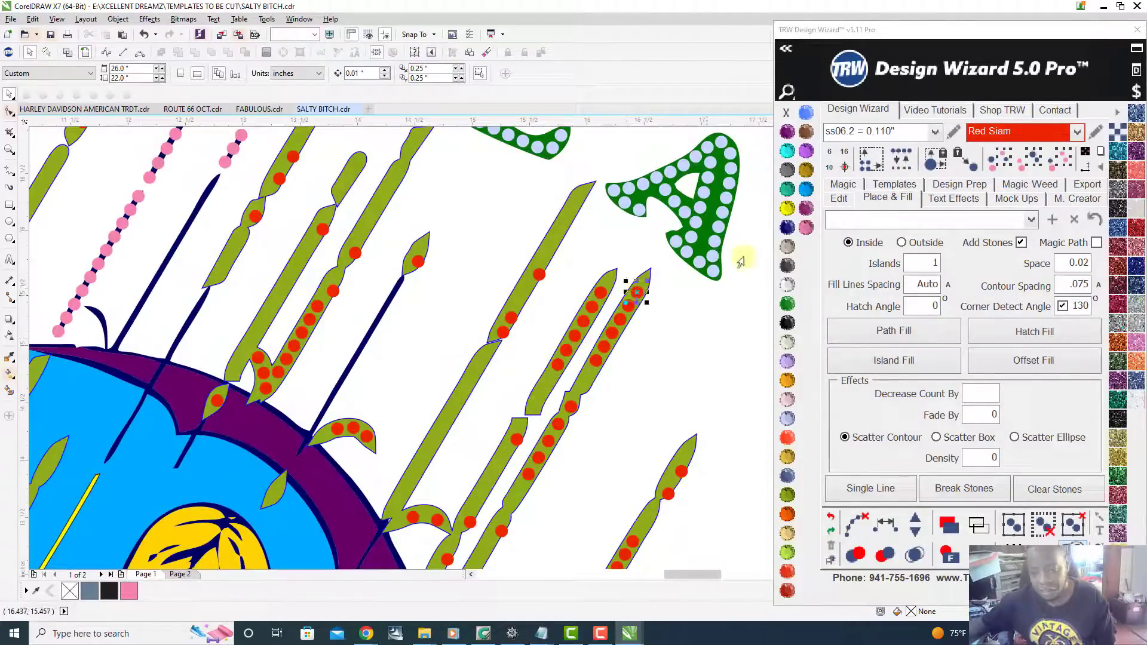
pyautogui.click(1053, 160)
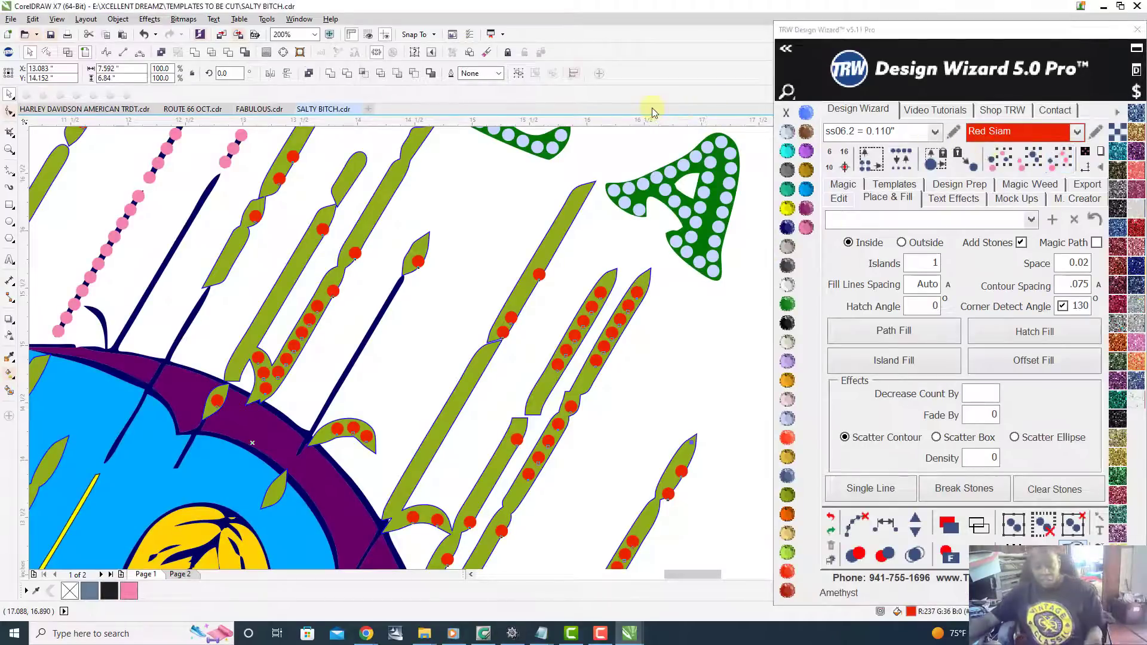
pyautogui.press('Delete')
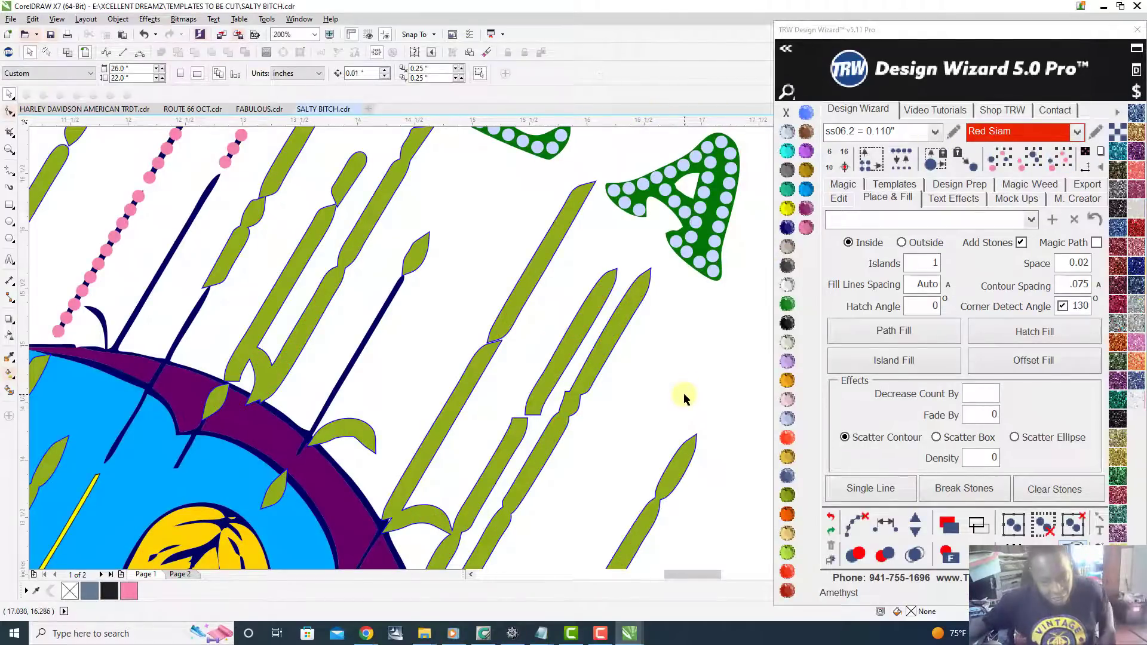
# - Hatch-fill the olive rain contour with ss06.2 Red Siam stones and merge the overlapping stones
pyautogui.click(613, 331)
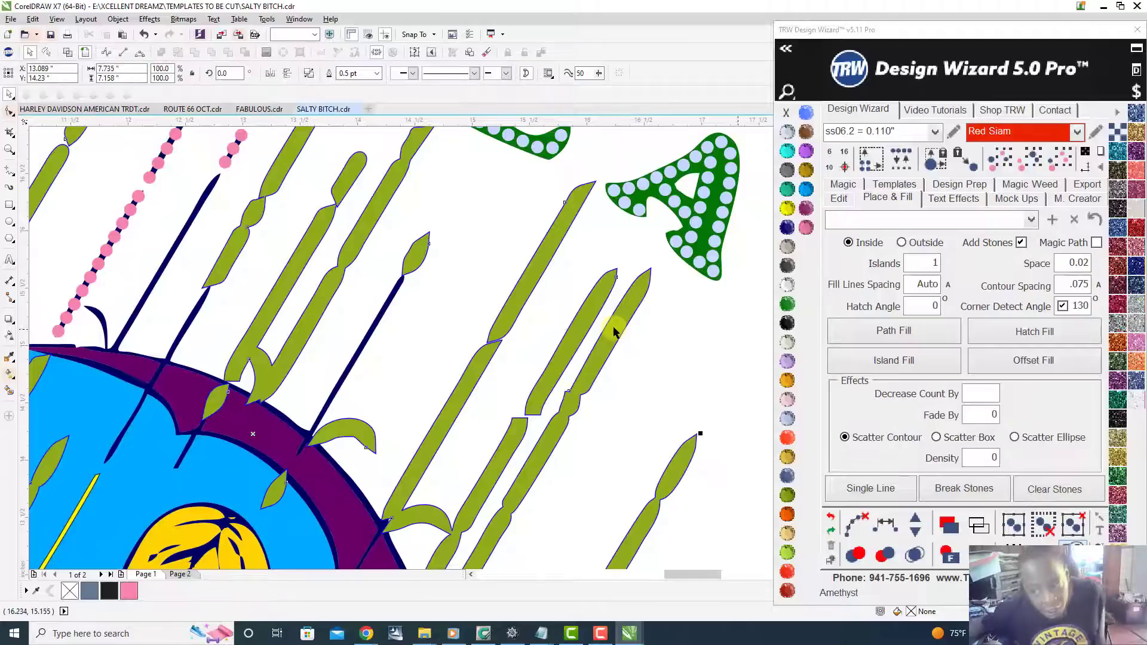
pyautogui.click(1013, 332)
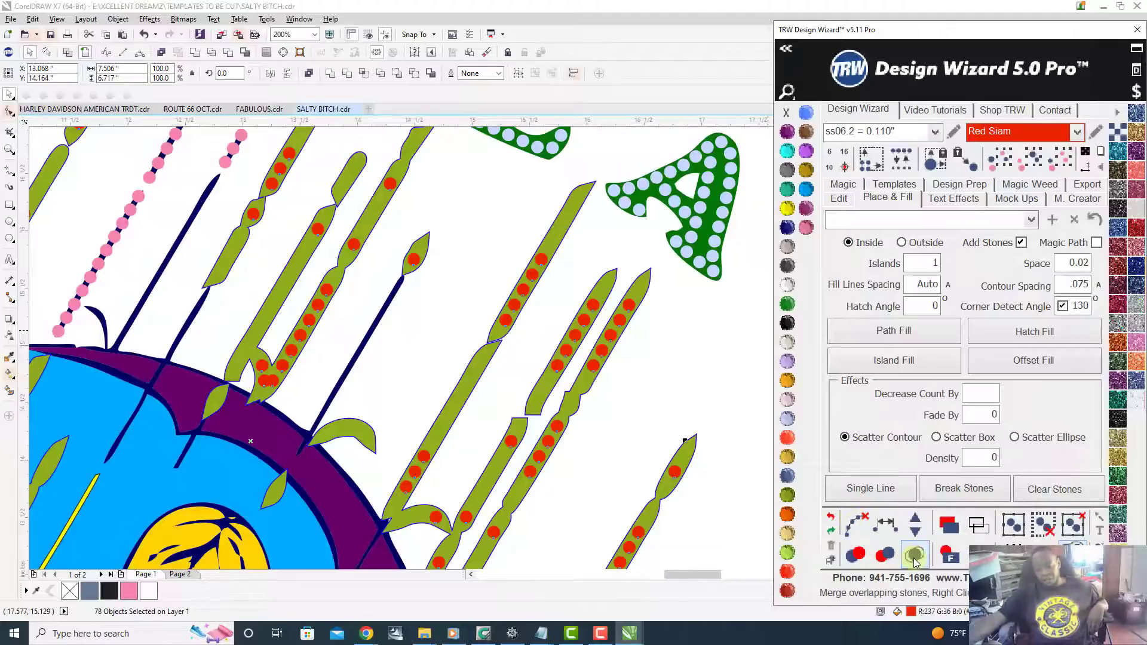
pyautogui.scroll(-1, 605, 401)
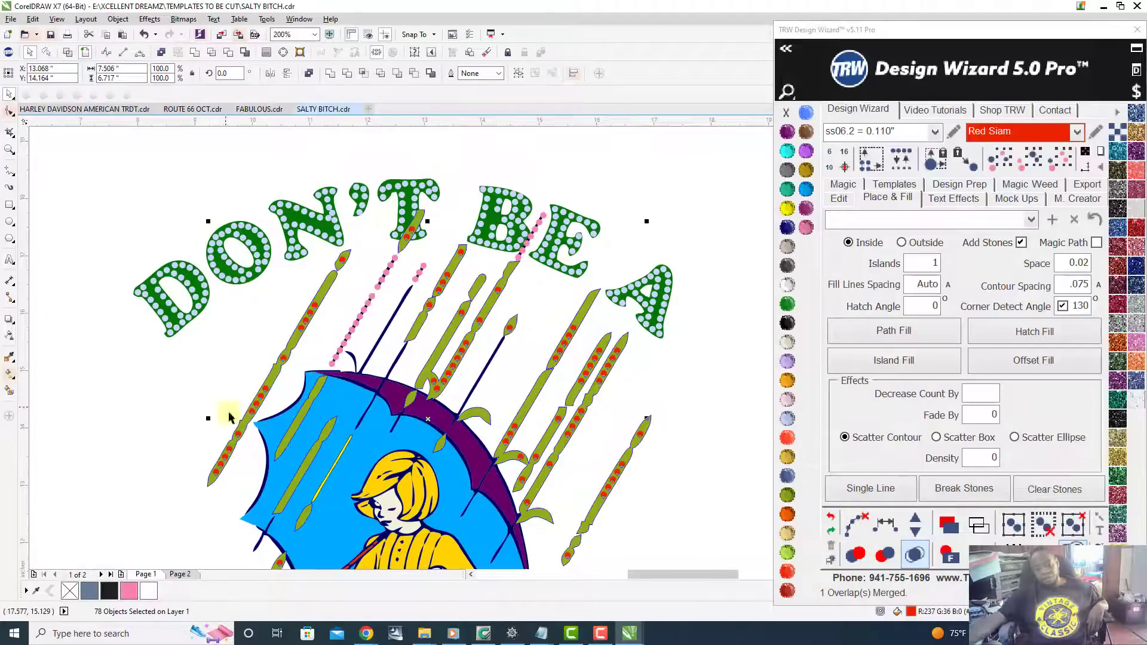
pyautogui.scroll(-1, 293, 353)
pyautogui.click(441, 470)
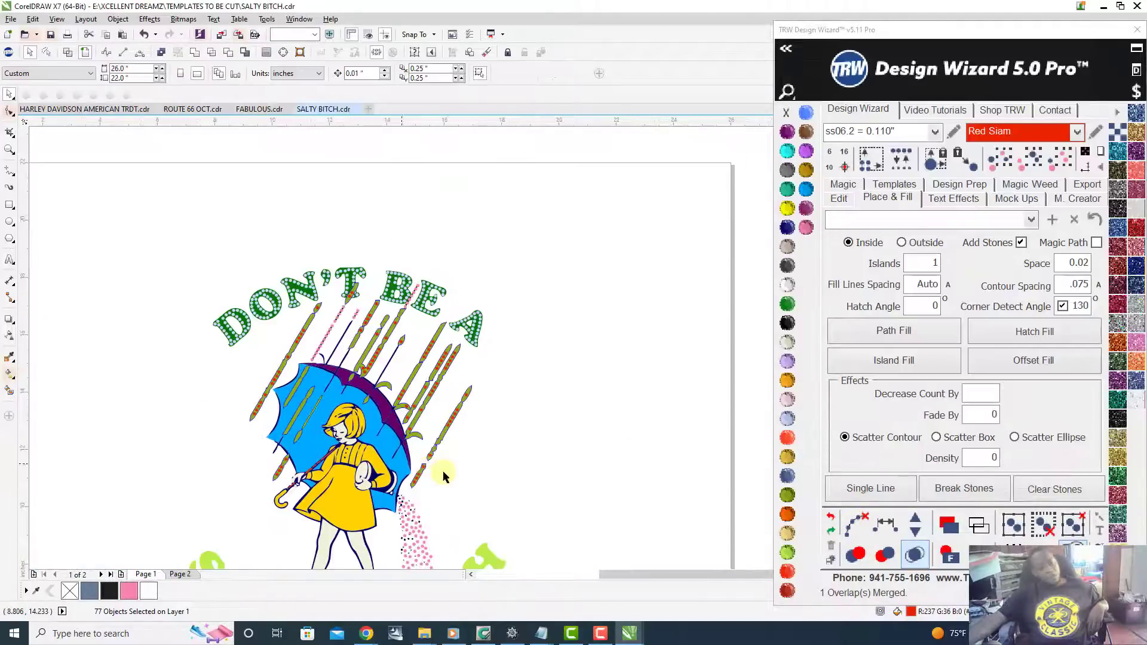
# - Delete the olive contour surrounding the rain lines, keeping the red stones
pyautogui.scroll(1, 442, 476)
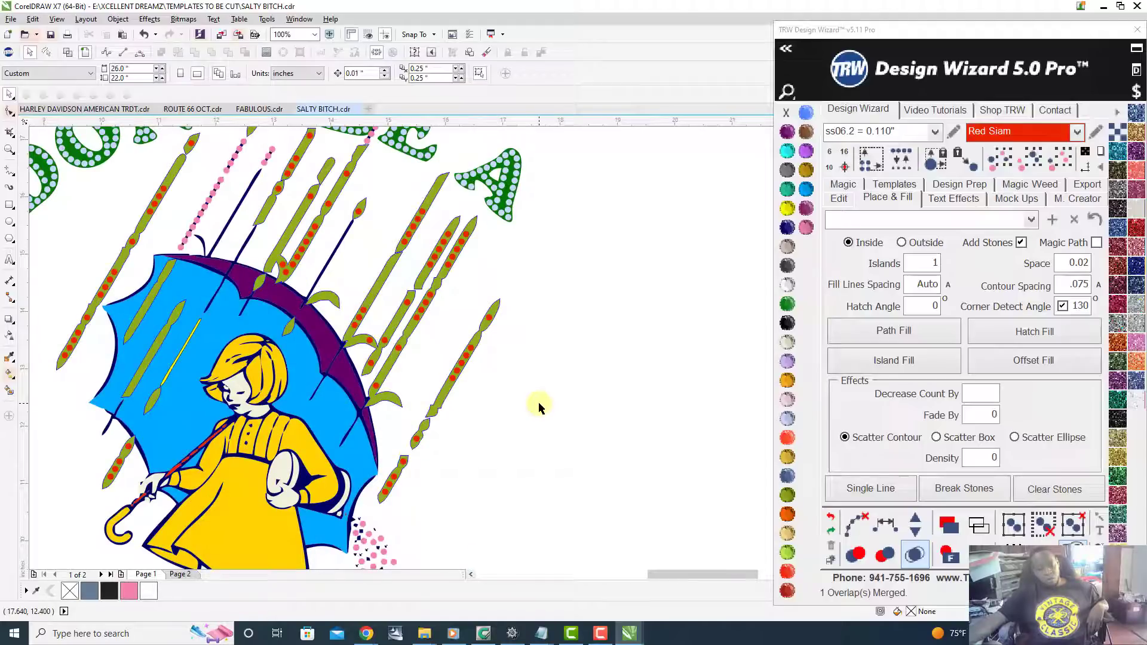
pyautogui.scroll(-1, 539, 408)
pyautogui.scroll(1, 538, 408)
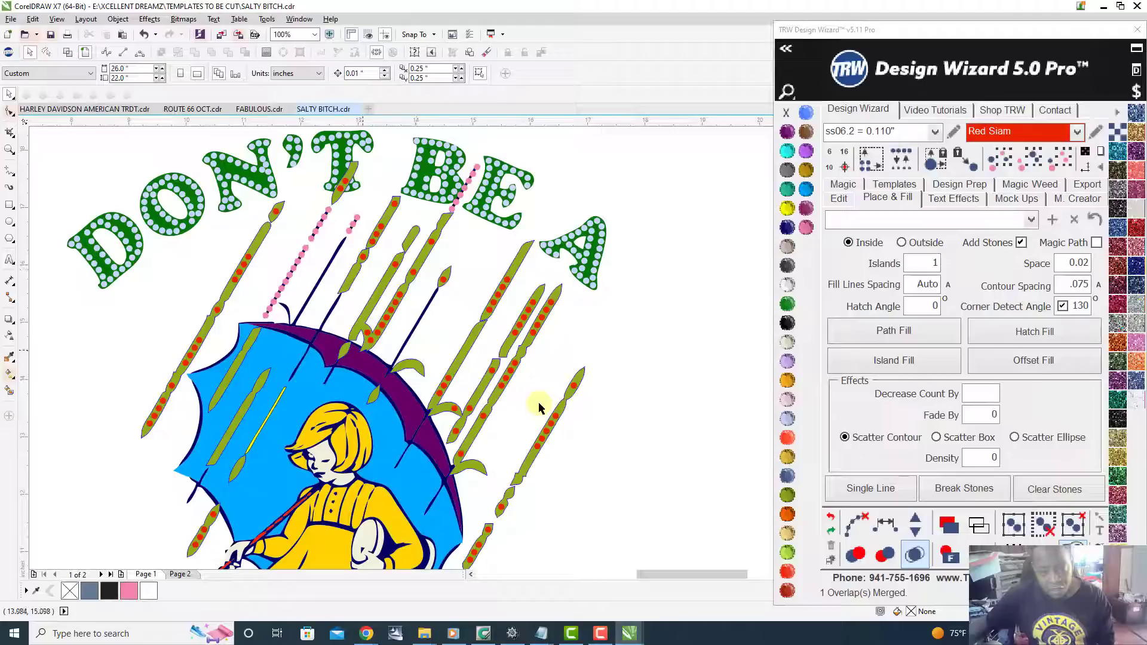
pyautogui.scroll(1, 474, 305)
pyautogui.scroll(1, 410, 205)
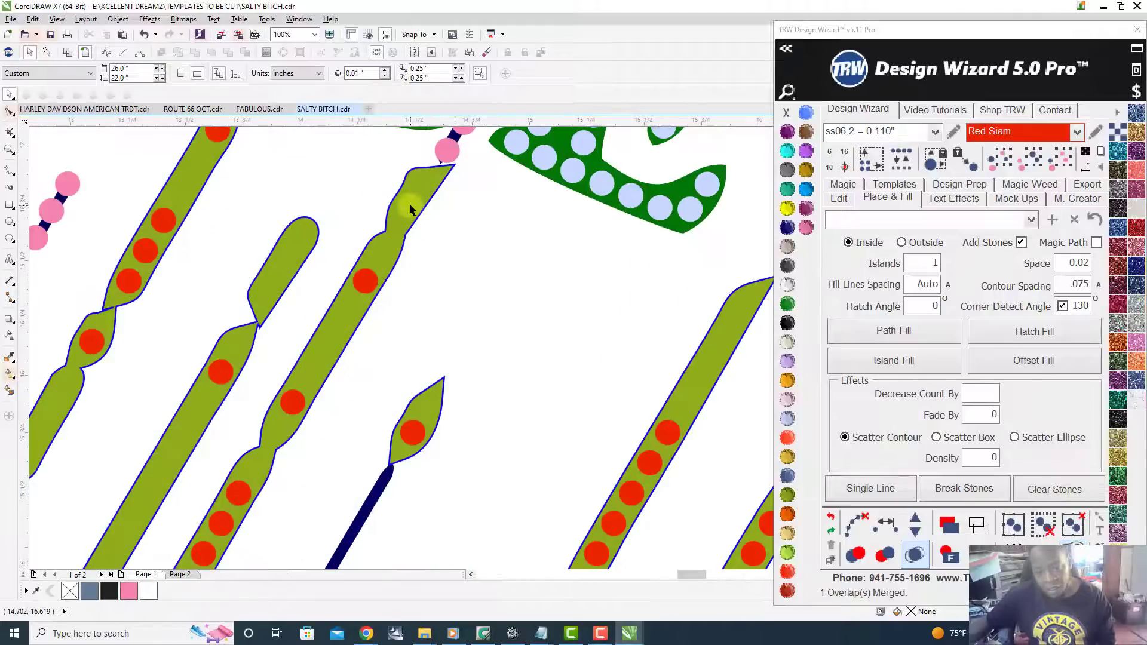
pyautogui.scroll(-2, 454, 280)
pyautogui.click(453, 286)
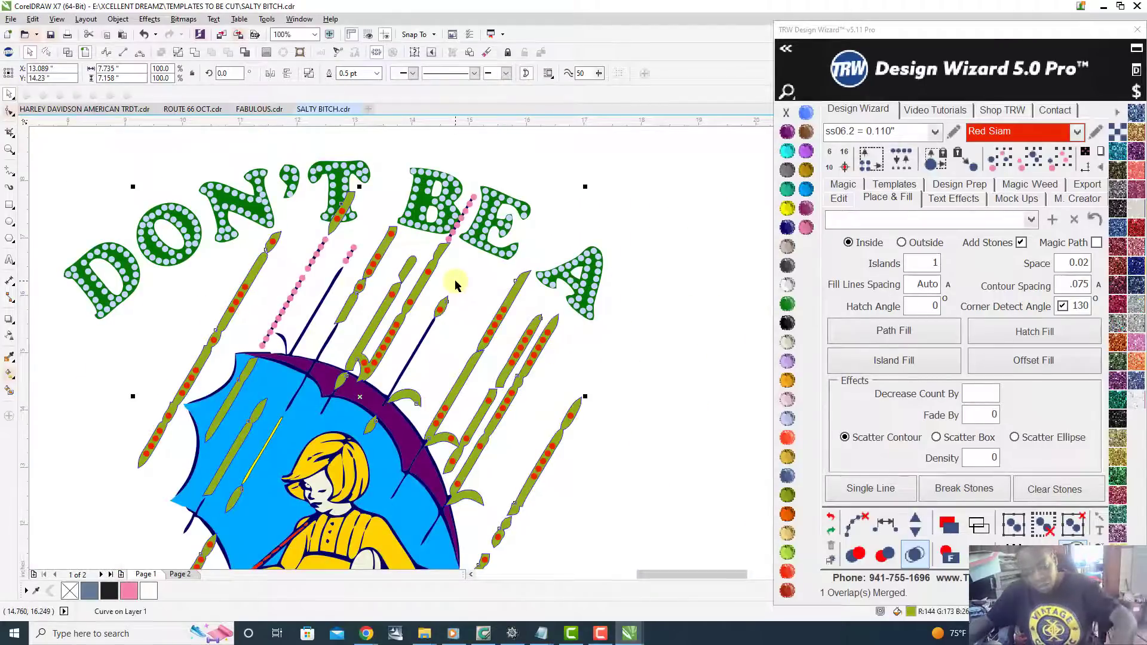
pyautogui.press('Delete')
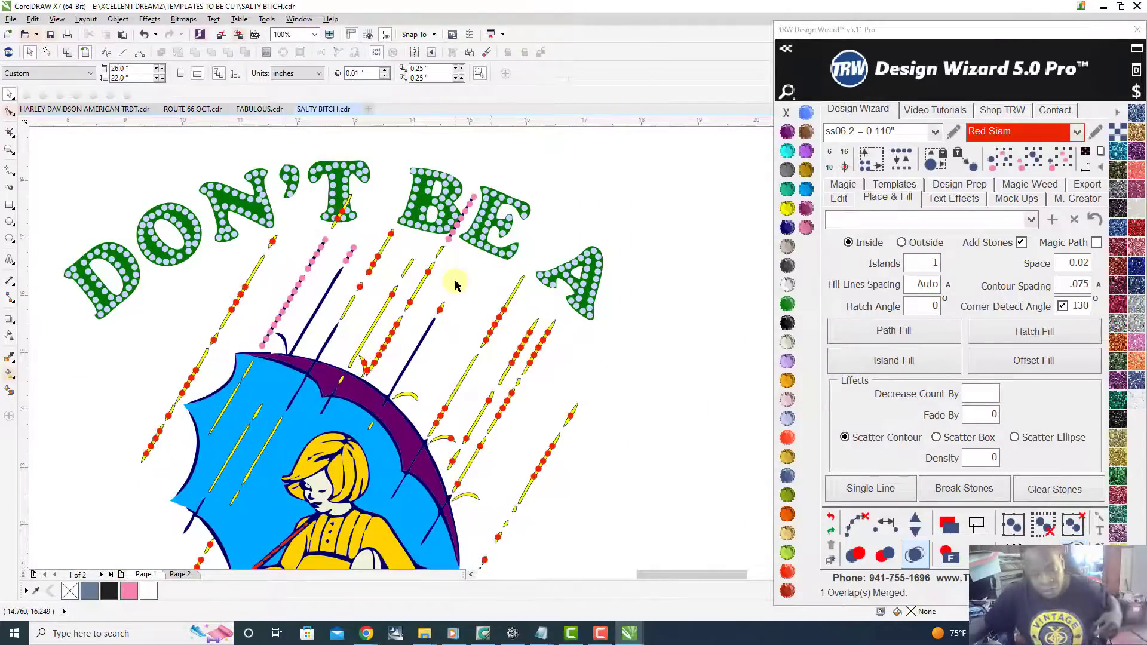
# - Delete the yellow black-outlined shapes covering the dark blue rain lines beneath the red stones
pyautogui.scroll(-1, 455, 285)
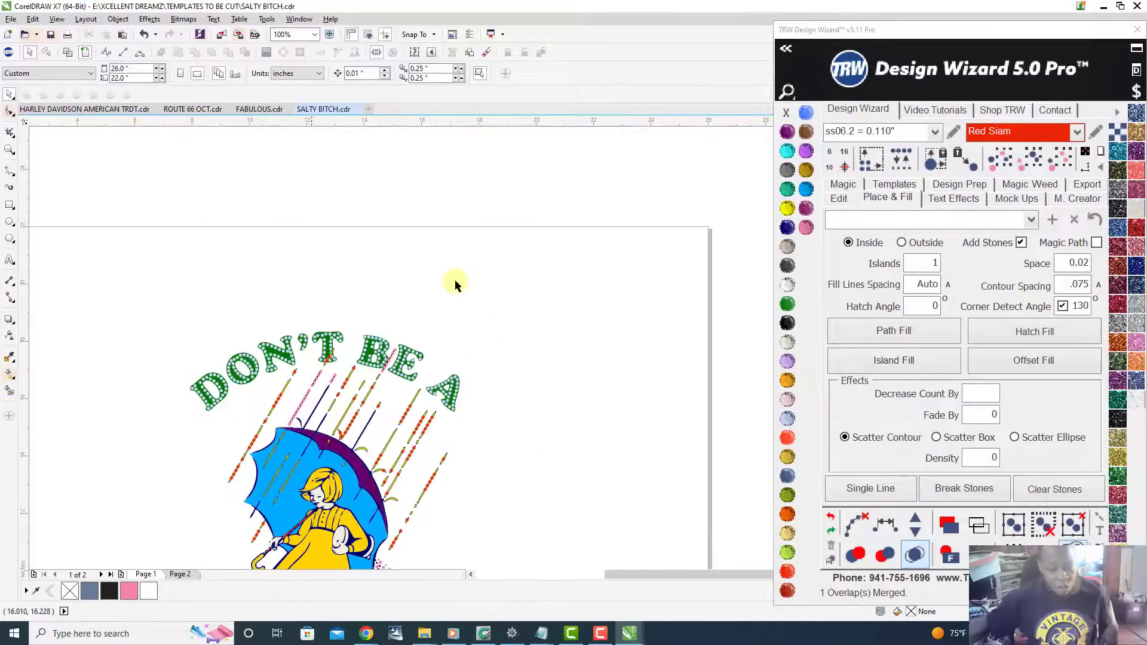
pyautogui.scroll(-1, 455, 285)
pyautogui.scroll(3, 421, 392)
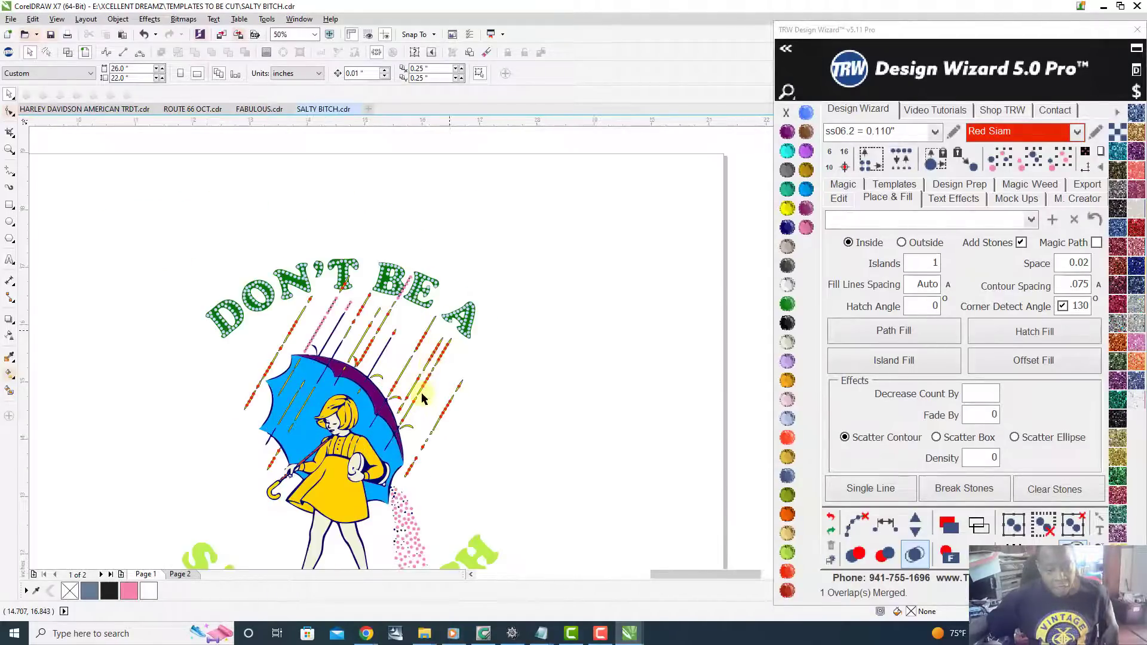
pyautogui.scroll(2, 423, 399)
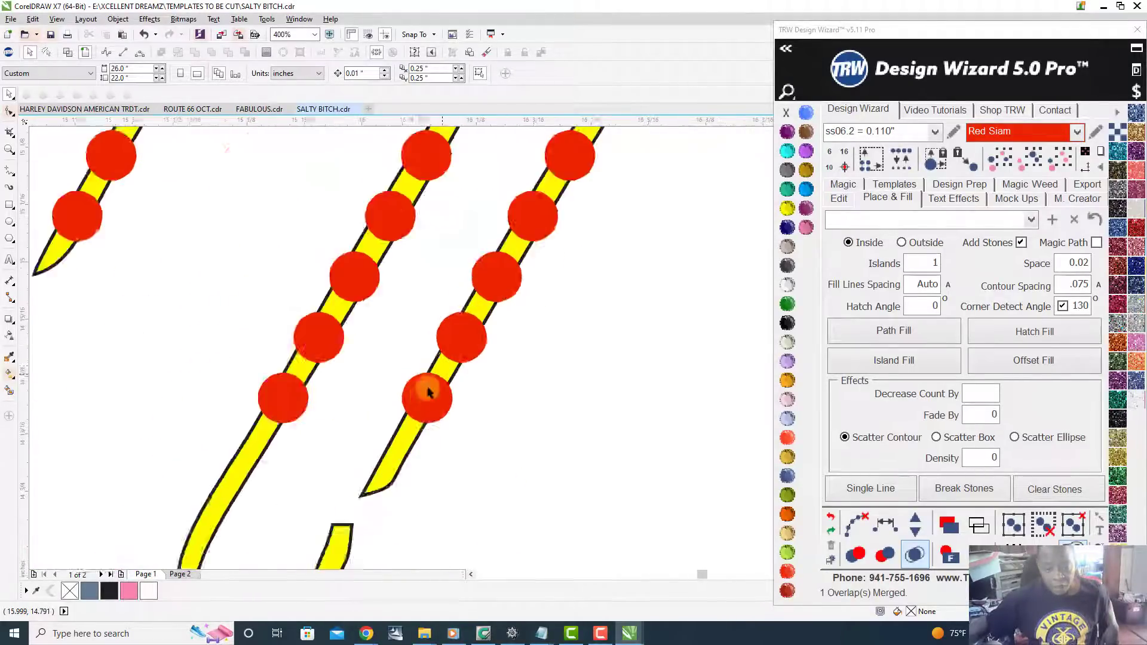
pyautogui.click(447, 363)
pyautogui.scroll(-2, 447, 364)
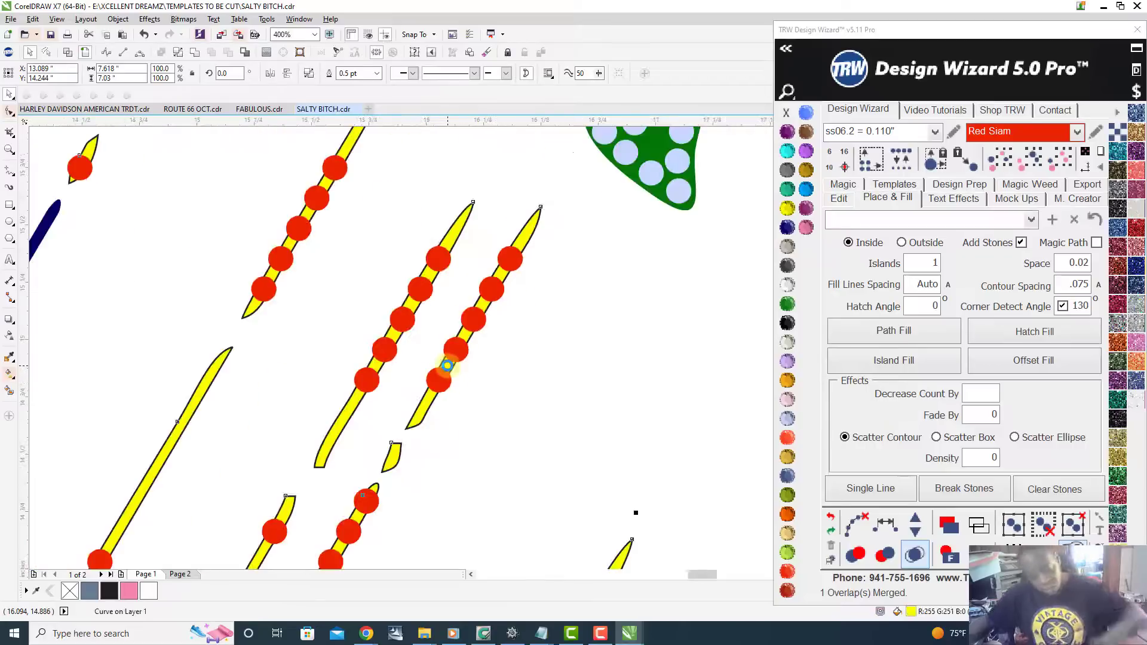
pyautogui.press('Escape')
pyautogui.scroll(-1, 447, 365)
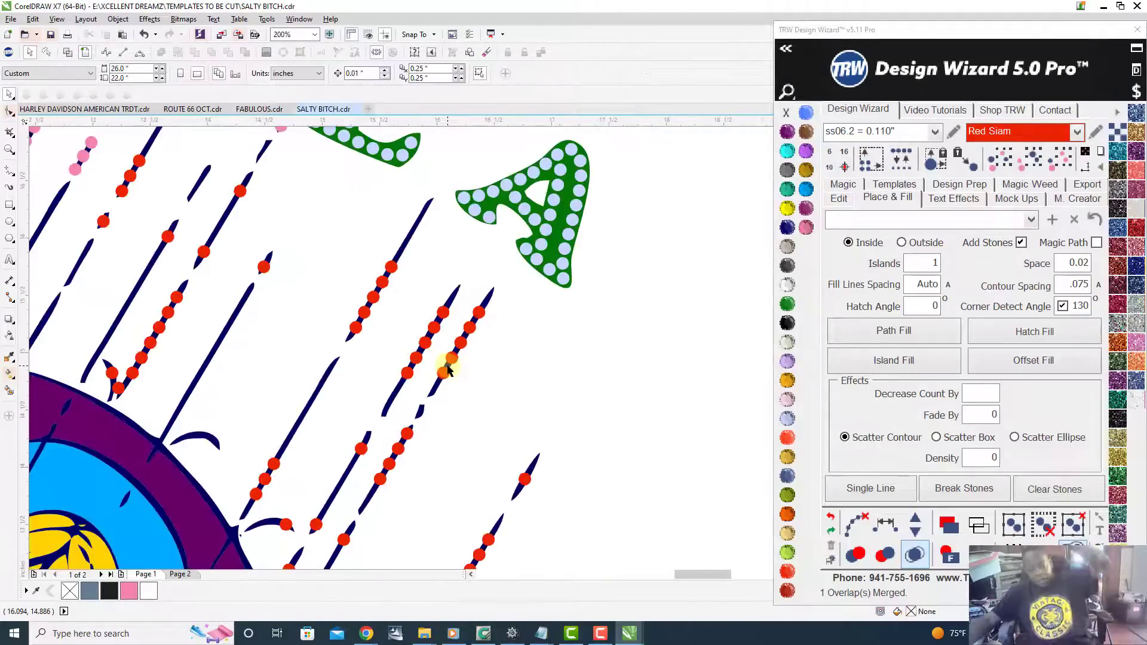
pyautogui.scroll(-1, 447, 365)
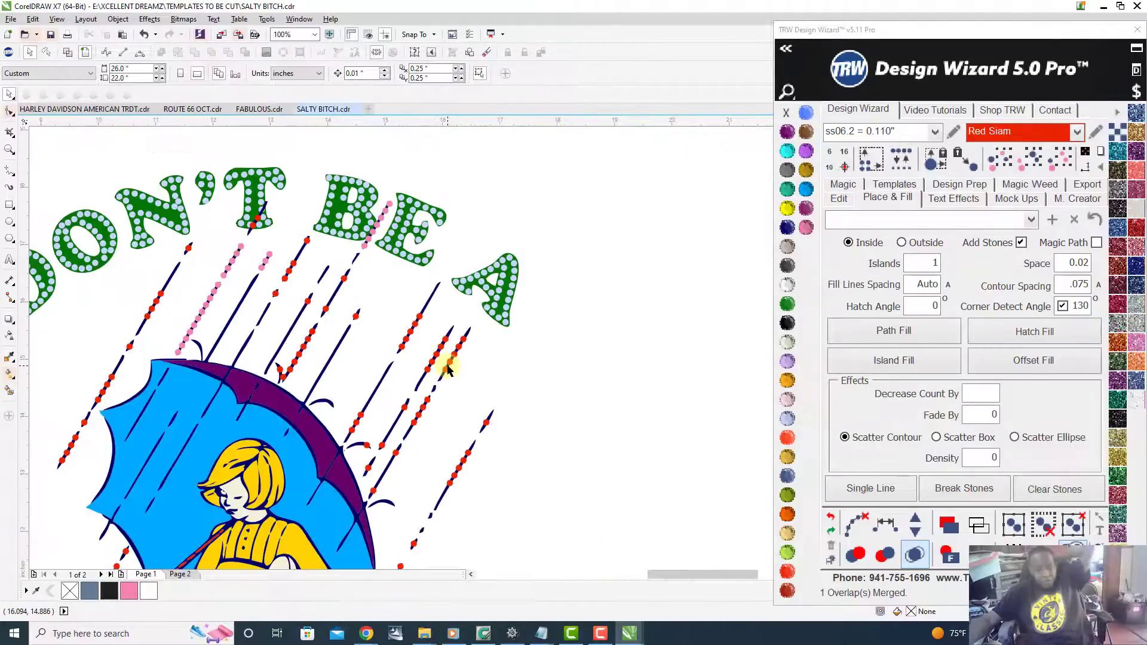
# - Island-fill the lime green SALTY BITCH lettering with ss06.2 Red Siam stones and merge the overlapping stones
pyautogui.scroll(-1, 441, 358)
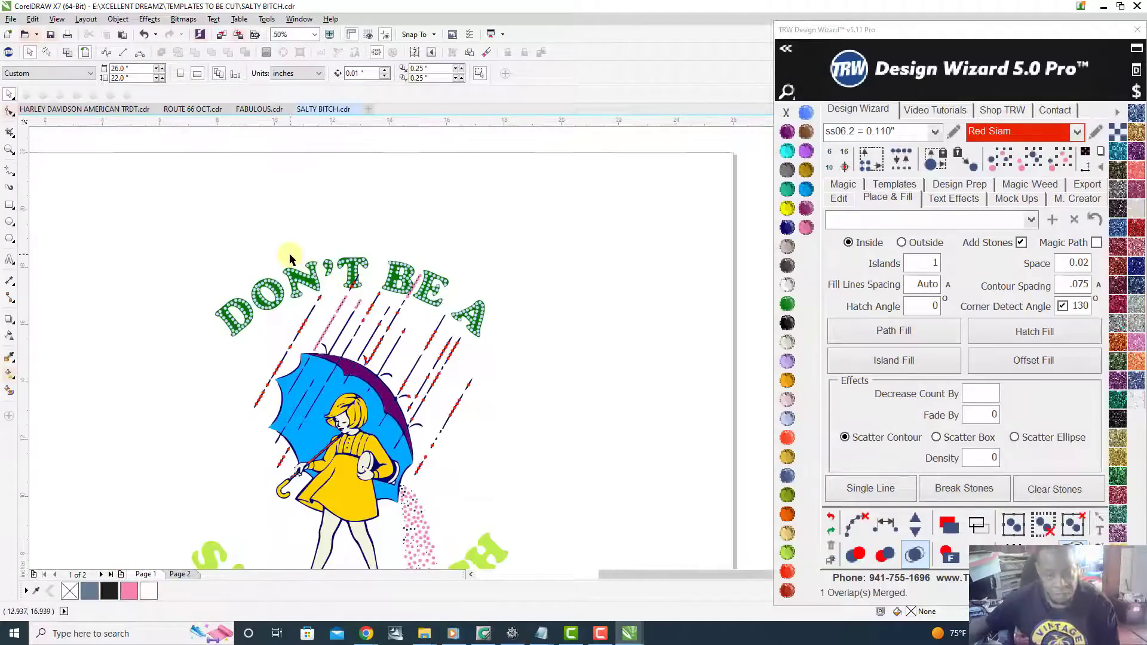
pyautogui.scroll(-1, 290, 258)
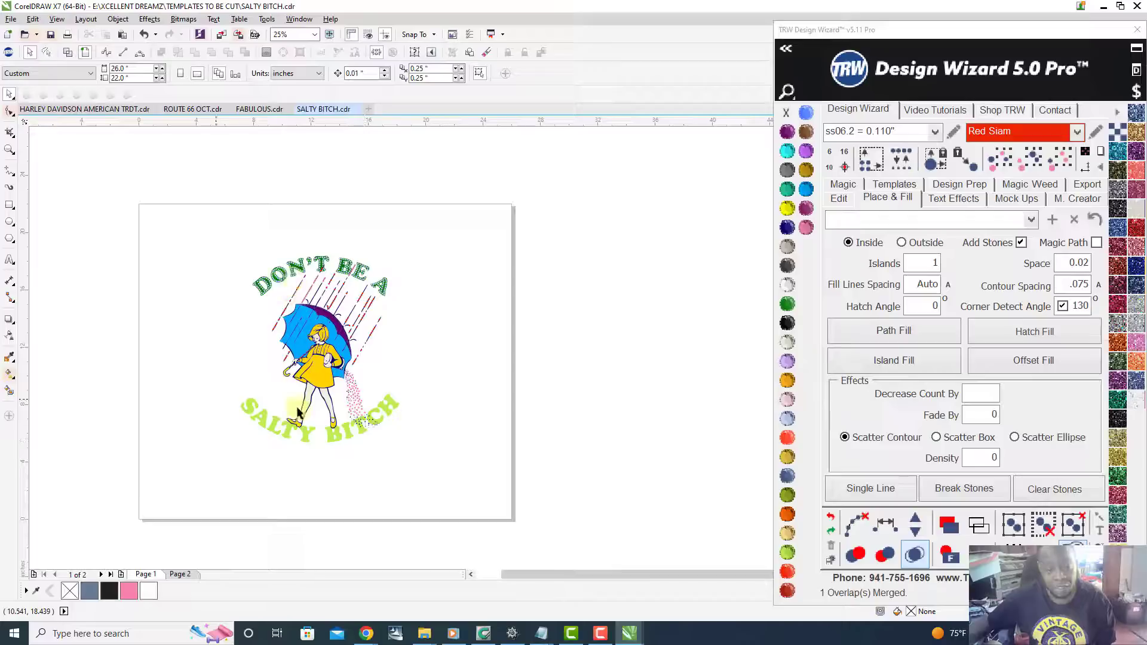
pyautogui.scroll(2, 306, 435)
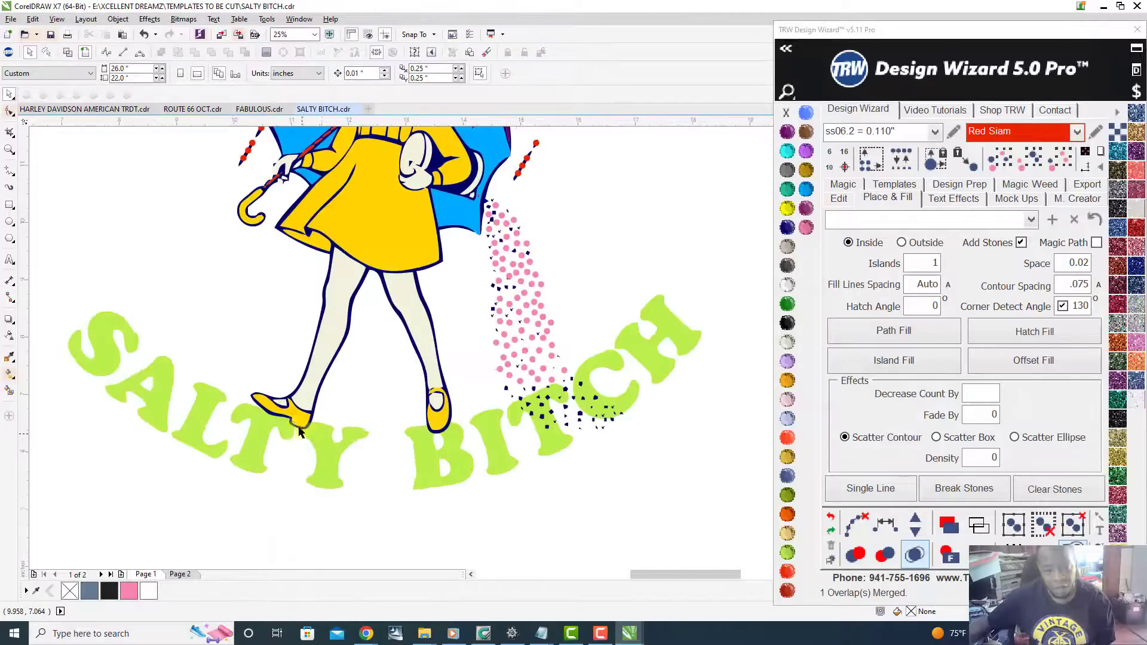
pyautogui.click(337, 463)
pyautogui.click(910, 360)
pyautogui.click(910, 361)
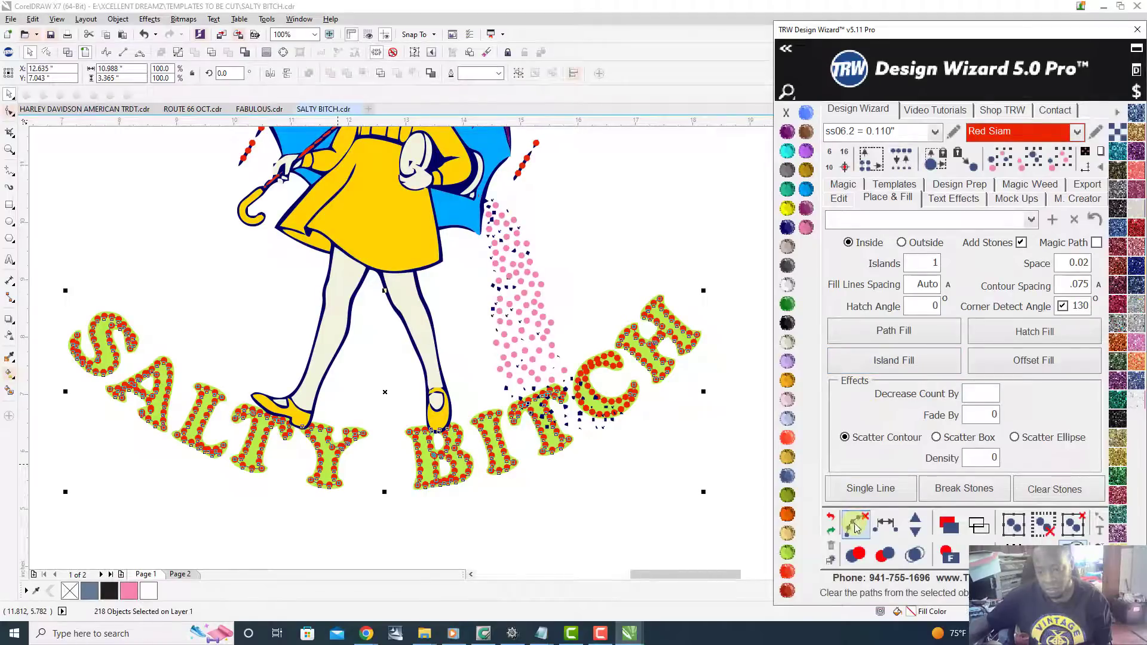
pyautogui.click(914, 554)
# - Recolor the stones inside the SALTY BITCH lettering to Orange, then deselect them
pyautogui.scroll(-1, 548, 472)
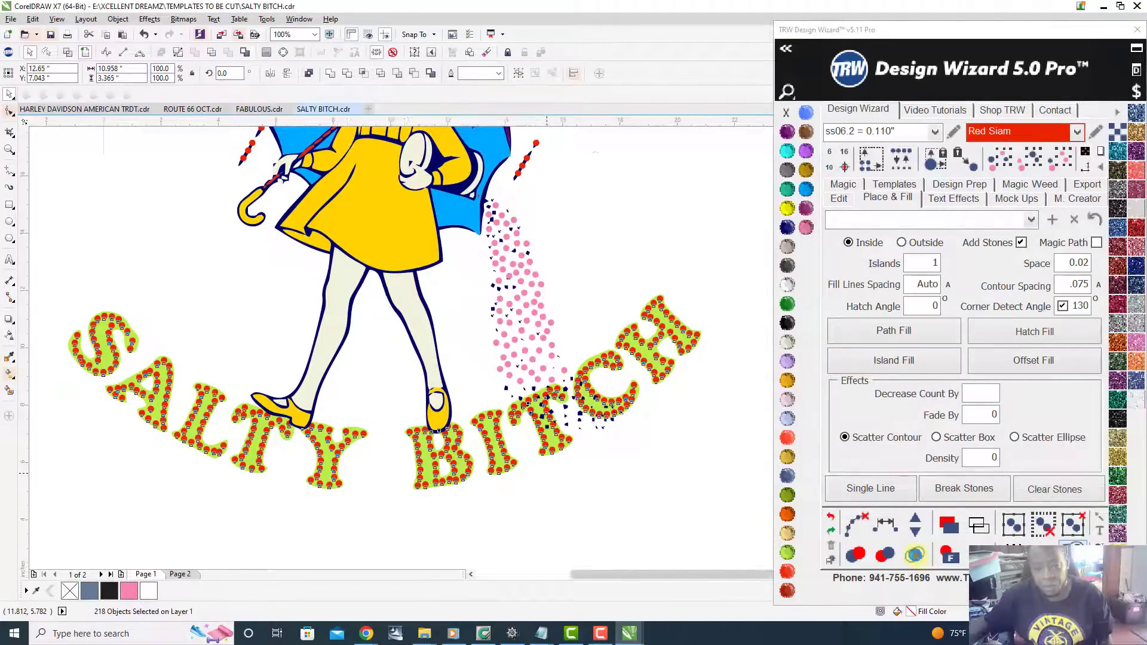
pyautogui.click(787, 515)
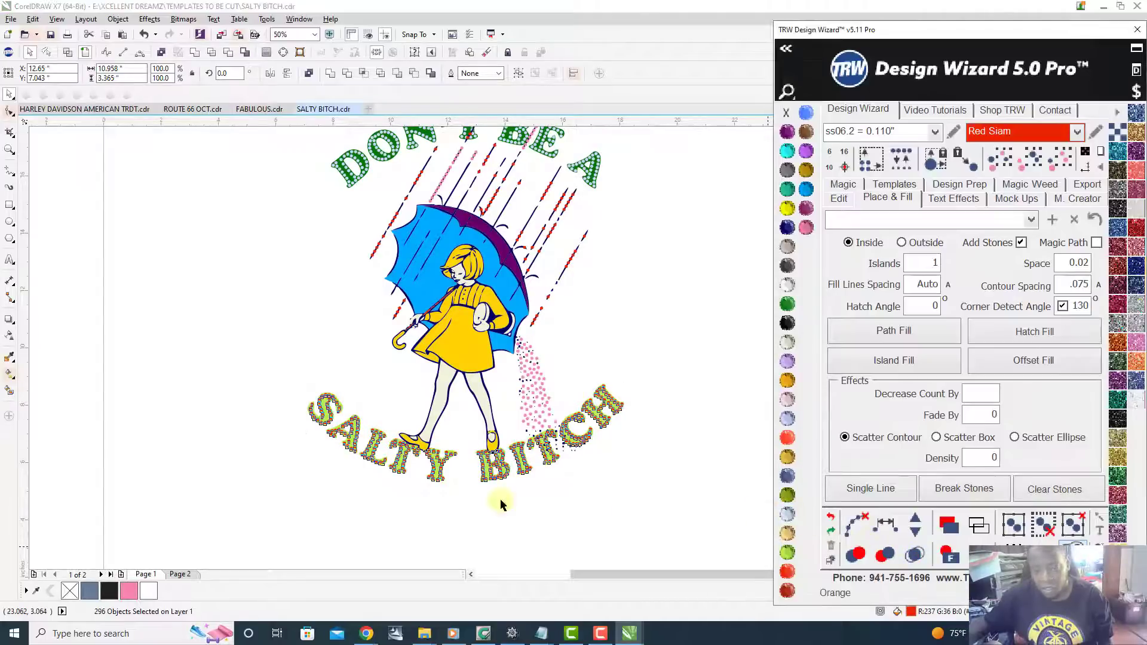
pyautogui.click(576, 514)
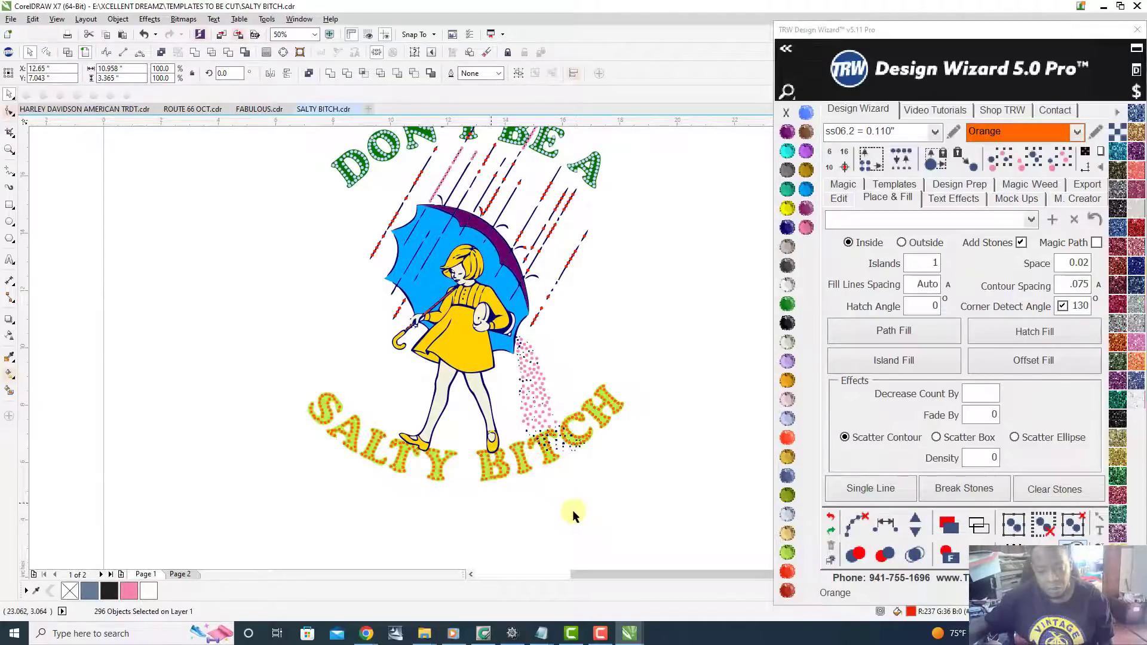
# - Set the fill for the lime green lettering to Outside with .12 contour spacing and no added stones
pyautogui.scroll(1, 435, 475)
pyautogui.scroll(2, 439, 465)
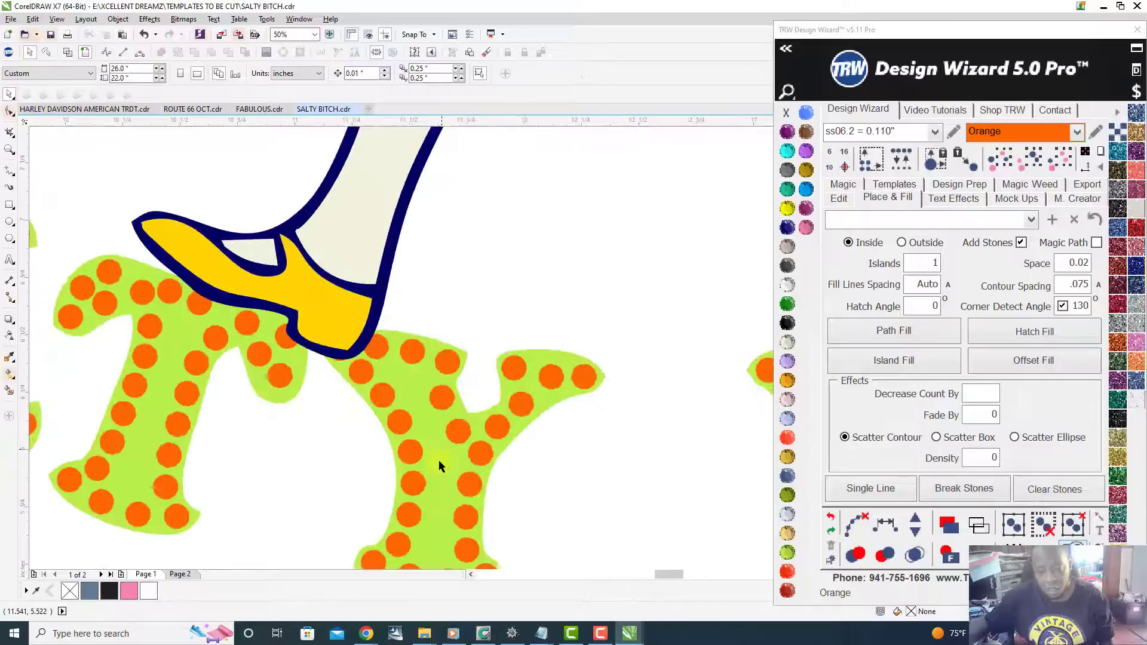
pyautogui.click(440, 461)
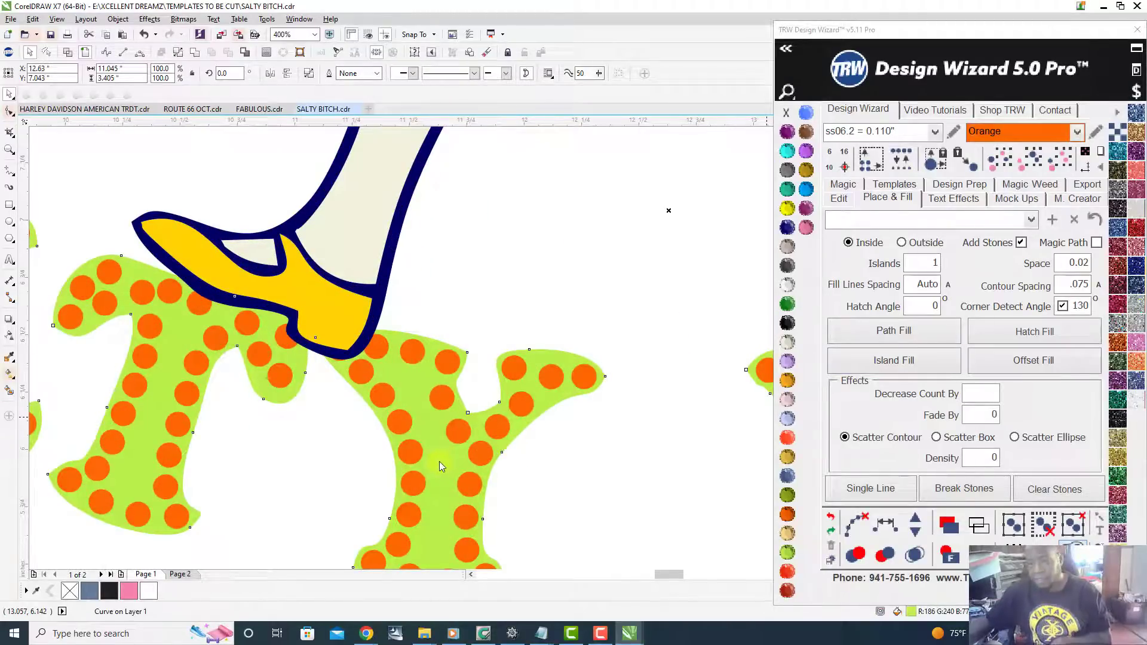
pyautogui.doubleClick(1058, 288)
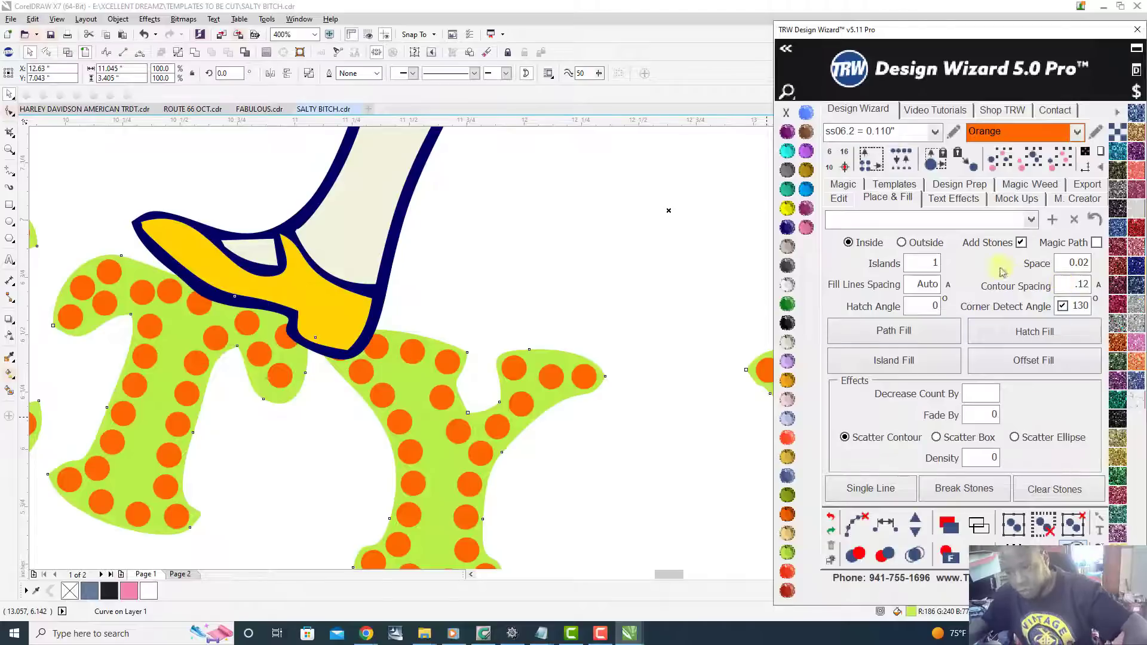
pyautogui.click(1021, 244)
pyautogui.scroll(-2, 623, 293)
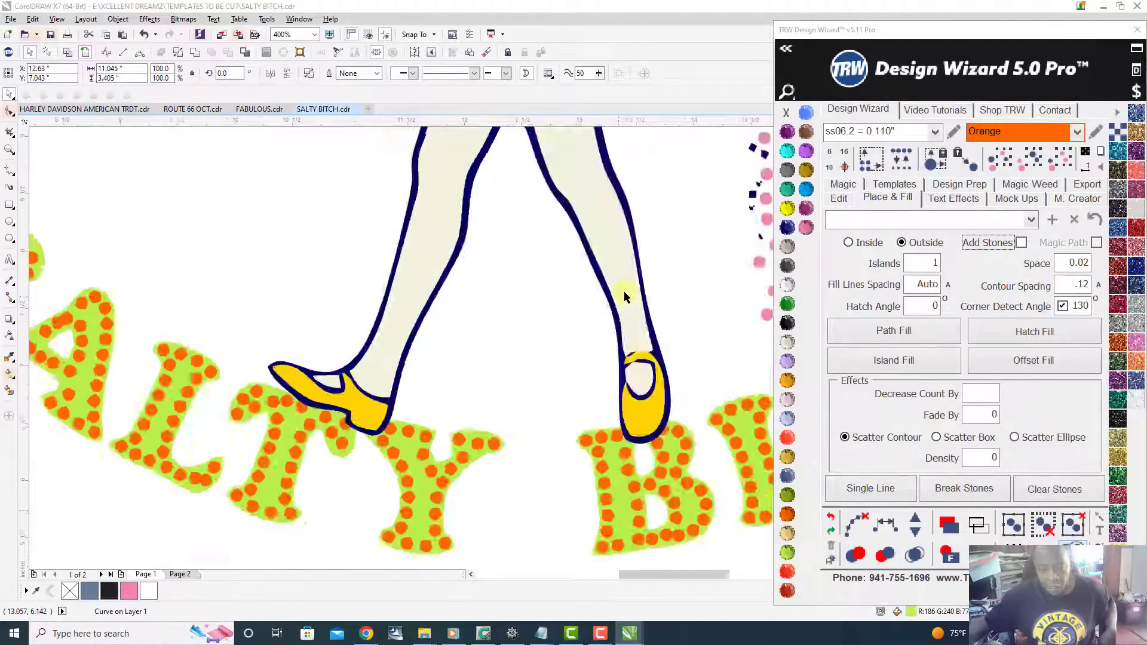
# - Create an outside island contour around the SALTY BITCH lettering and give it a Jet Black fill without an outline
pyautogui.scroll(2, 412, 498)
pyautogui.click(409, 497)
pyautogui.scroll(-2, 411, 498)
pyautogui.press('space')
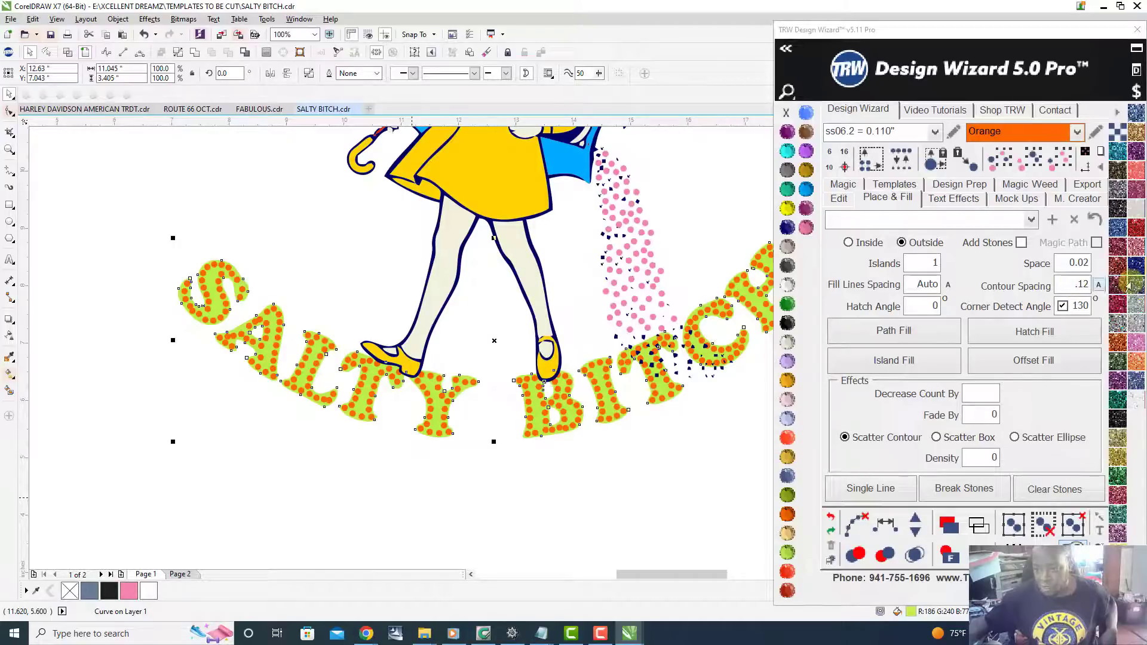
pyautogui.click(909, 362)
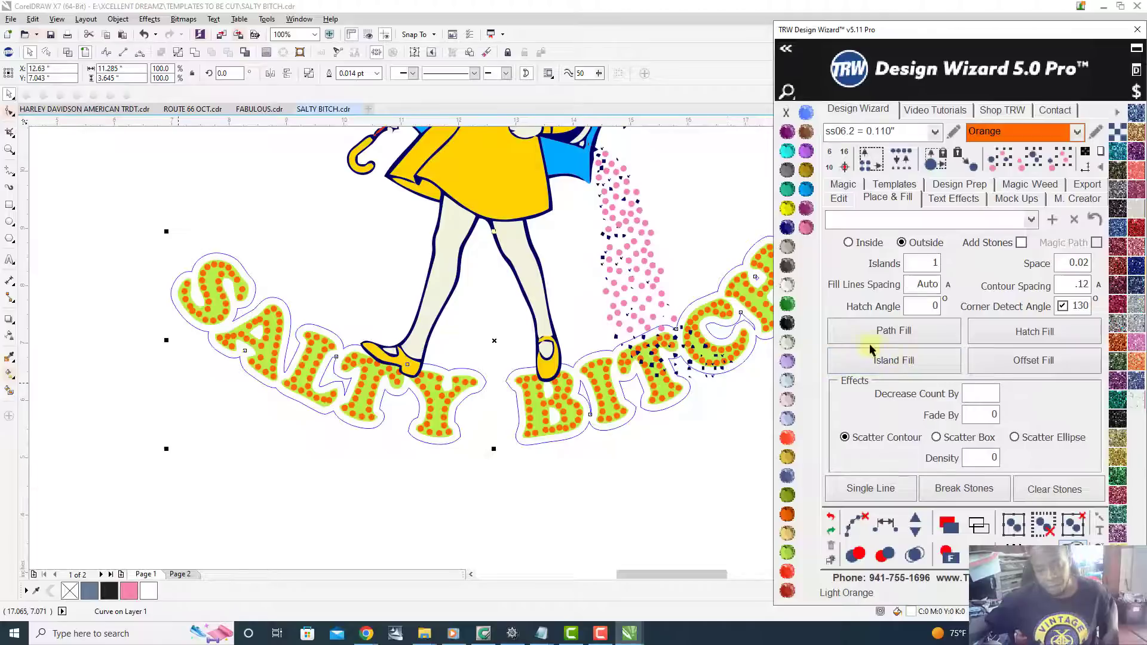
pyautogui.click(787, 323)
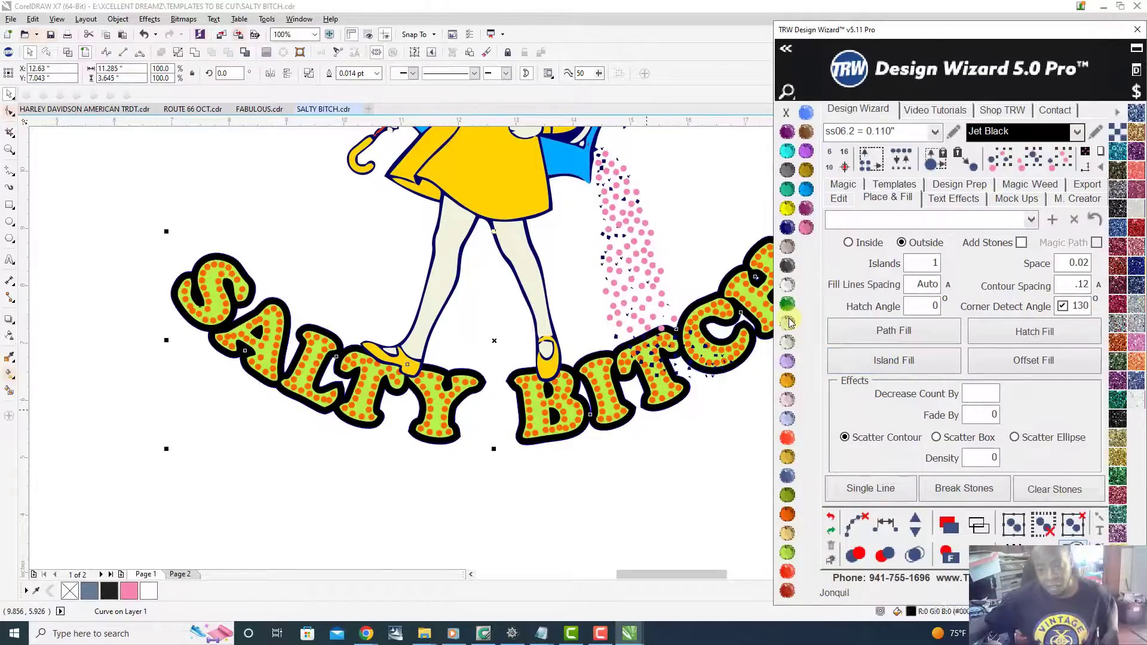
pyautogui.scroll(-1, 313, 437)
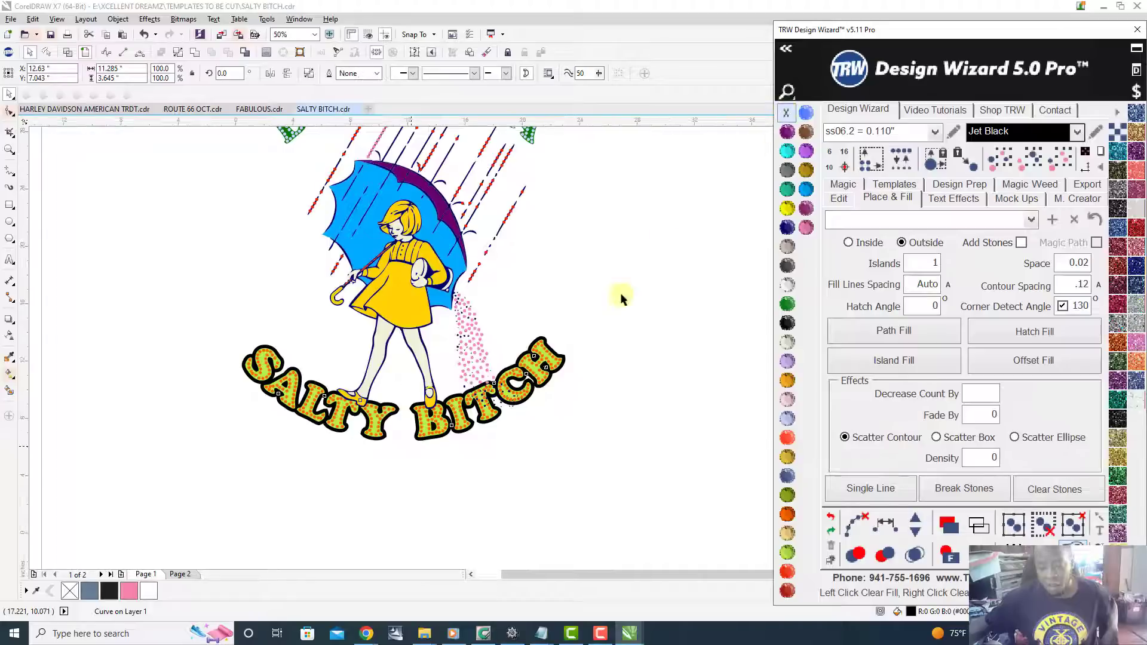
# - Create an outside island contour with .12 spacing around the green DON'T BE A lettering
pyautogui.scroll(-1, 543, 379)
pyautogui.scroll(4, 463, 309)
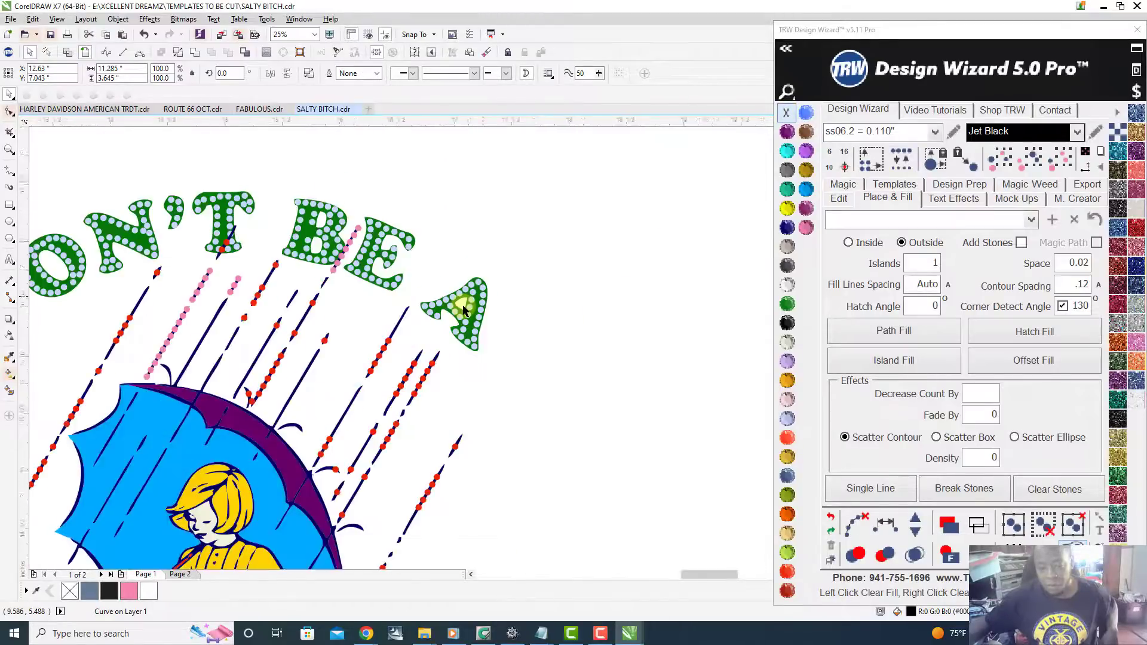
pyautogui.scroll(-3, 506, 366)
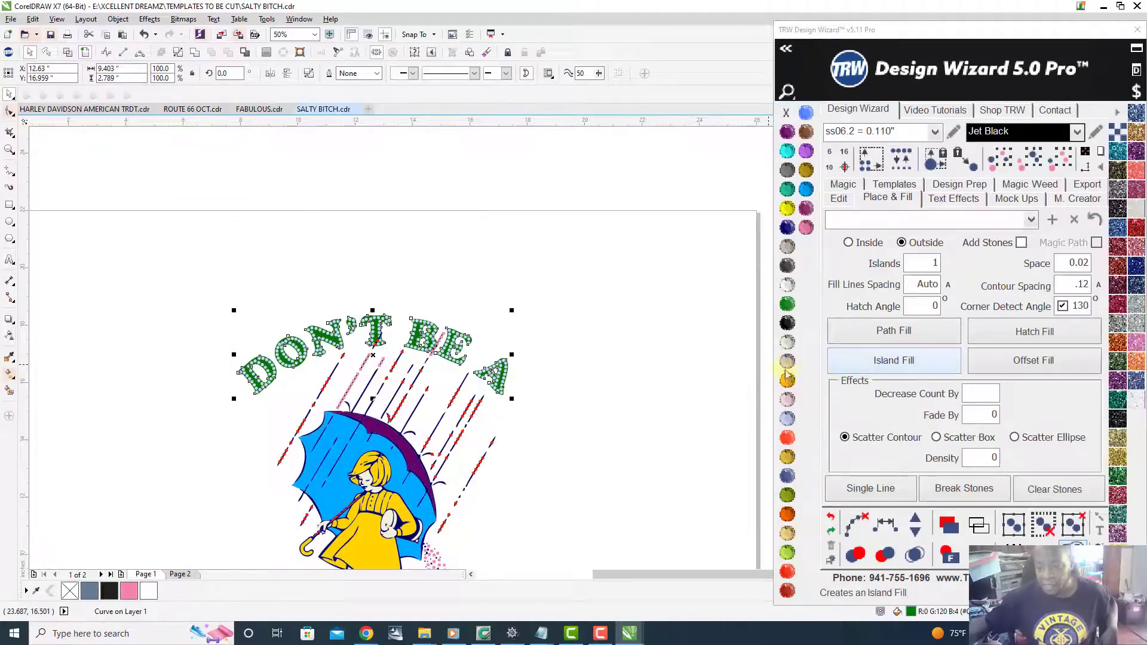
pyautogui.click(934, 366)
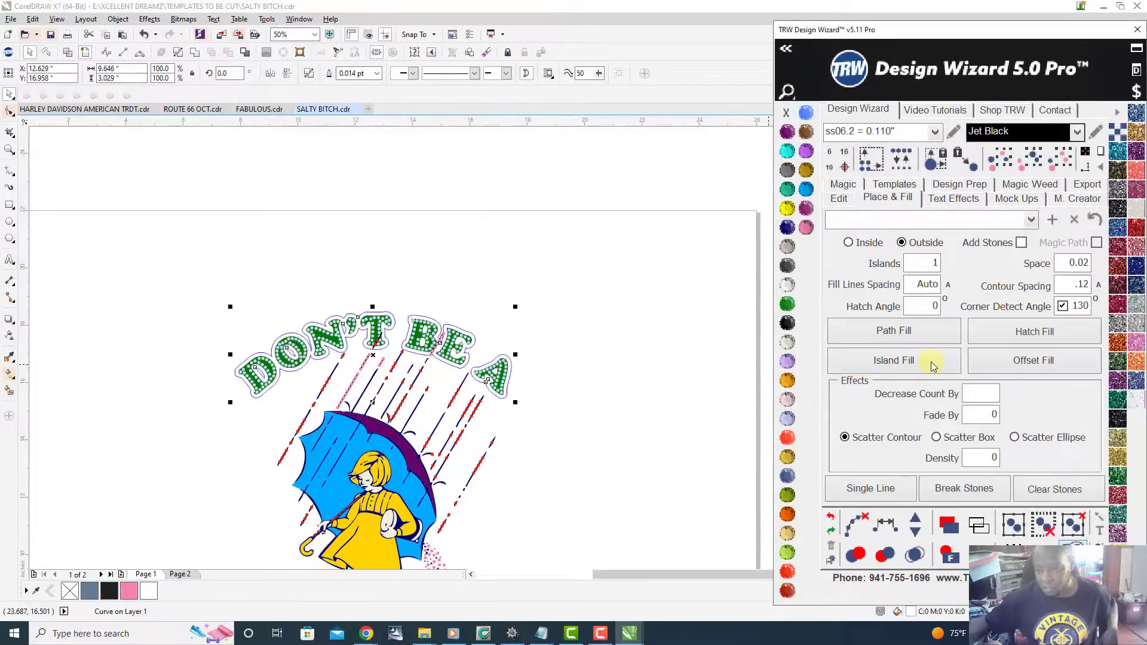
pyautogui.click(388, 284)
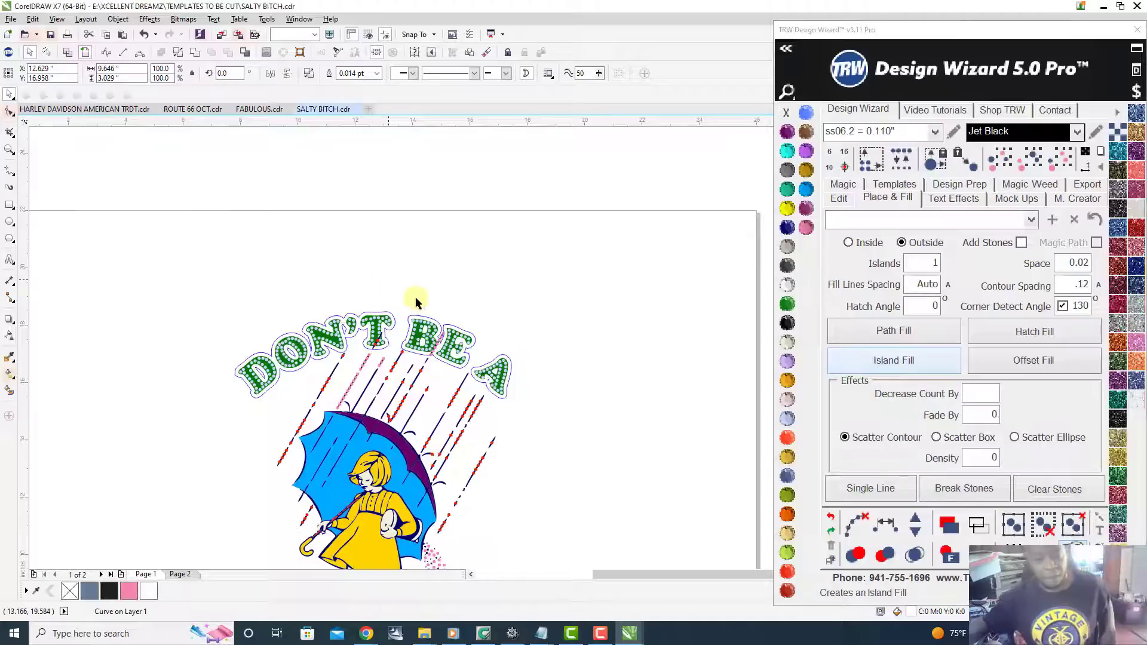
# - Fill the contour around the DON'T BE A lettering with Jet Black and remove its outline
pyautogui.scroll(2, 512, 365)
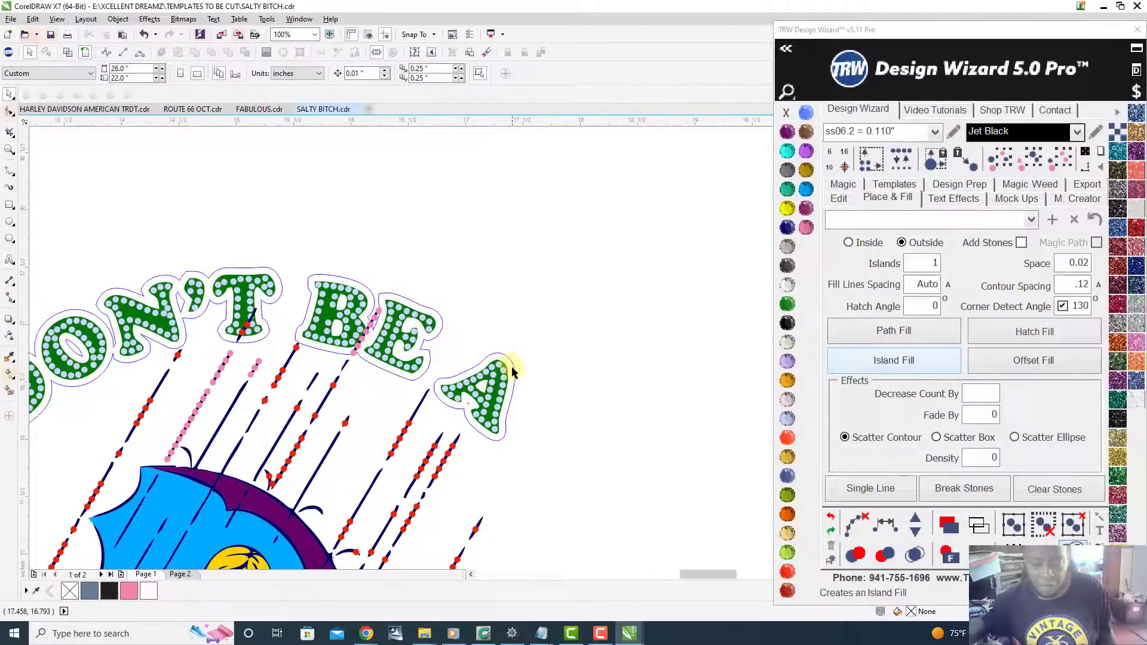
pyautogui.scroll(2, 512, 365)
pyautogui.click(512, 372)
pyautogui.click(787, 329)
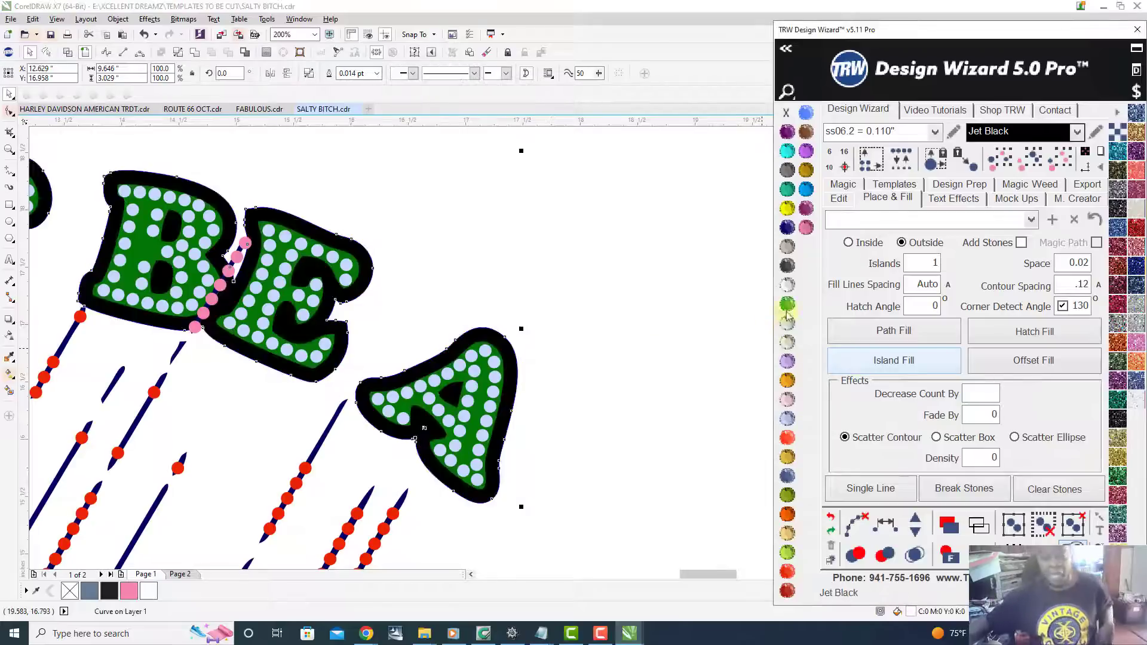
pyautogui.rightClick(785, 111)
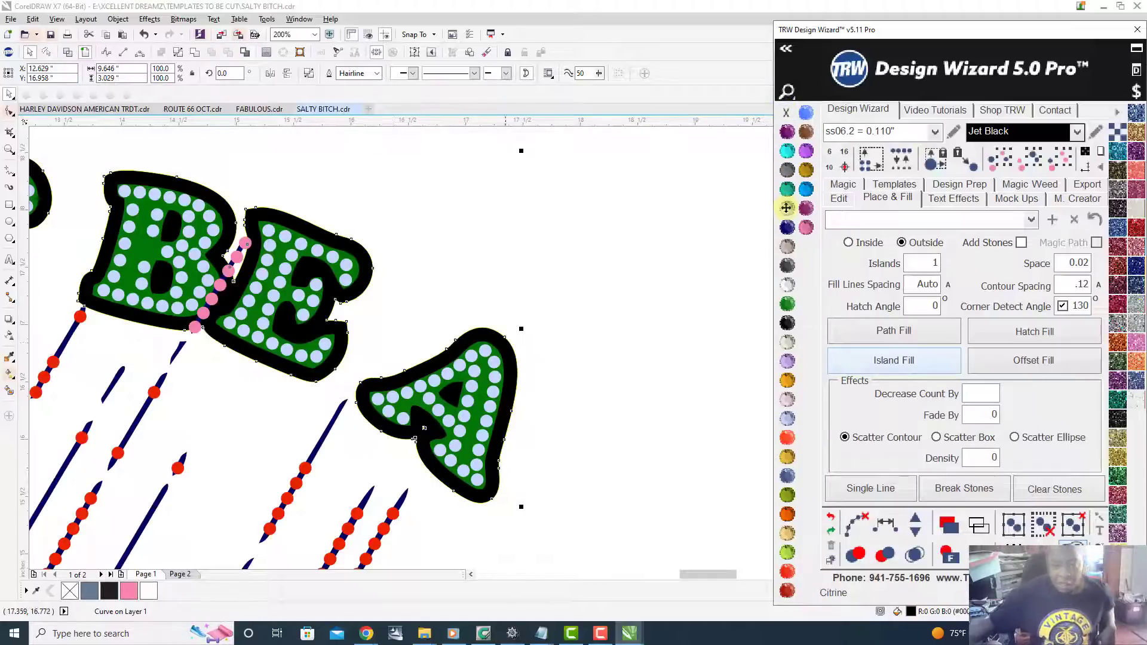
pyautogui.scroll(6, 491, 339)
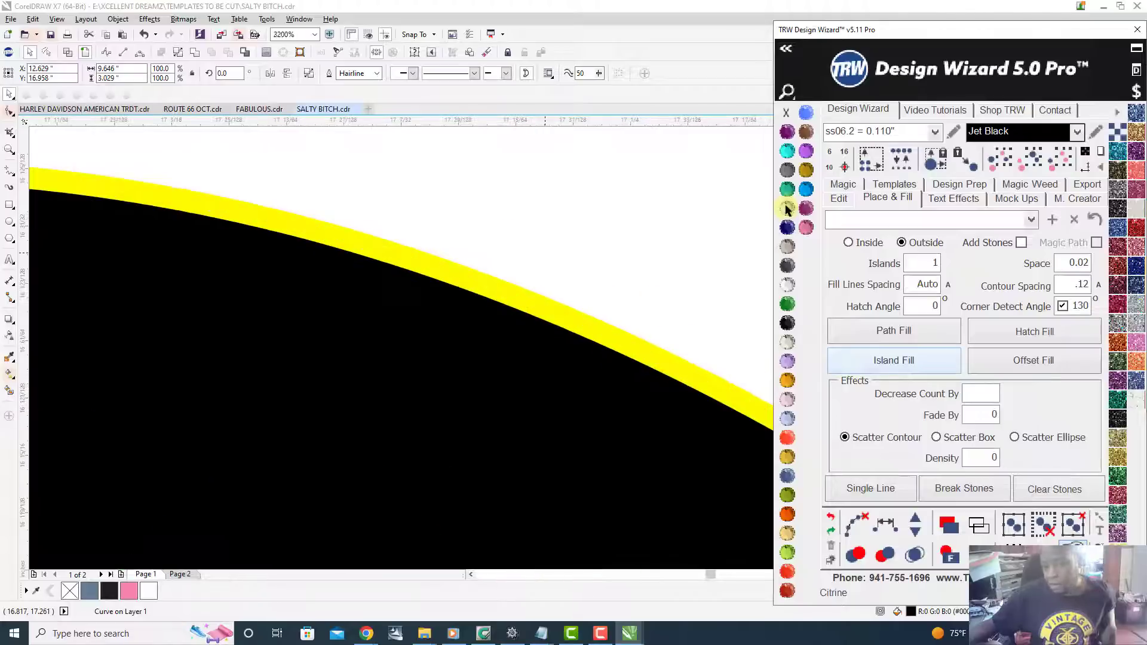
pyautogui.rightClick(785, 116)
pyautogui.scroll(-4, 783, 117)
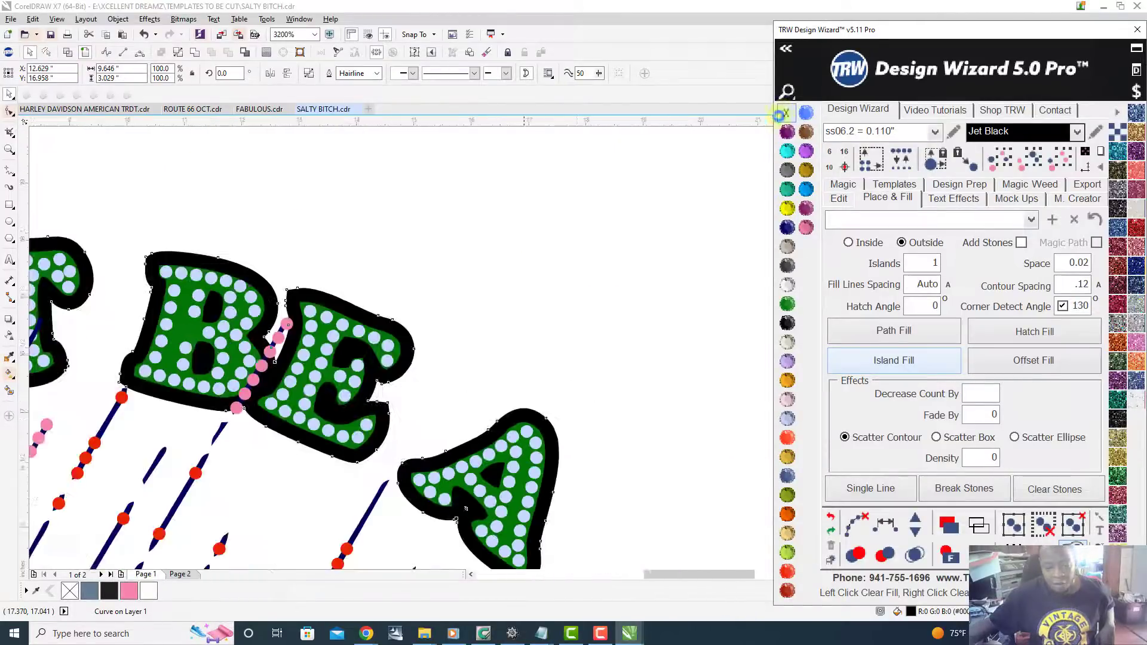
pyautogui.scroll(-6, 657, 266)
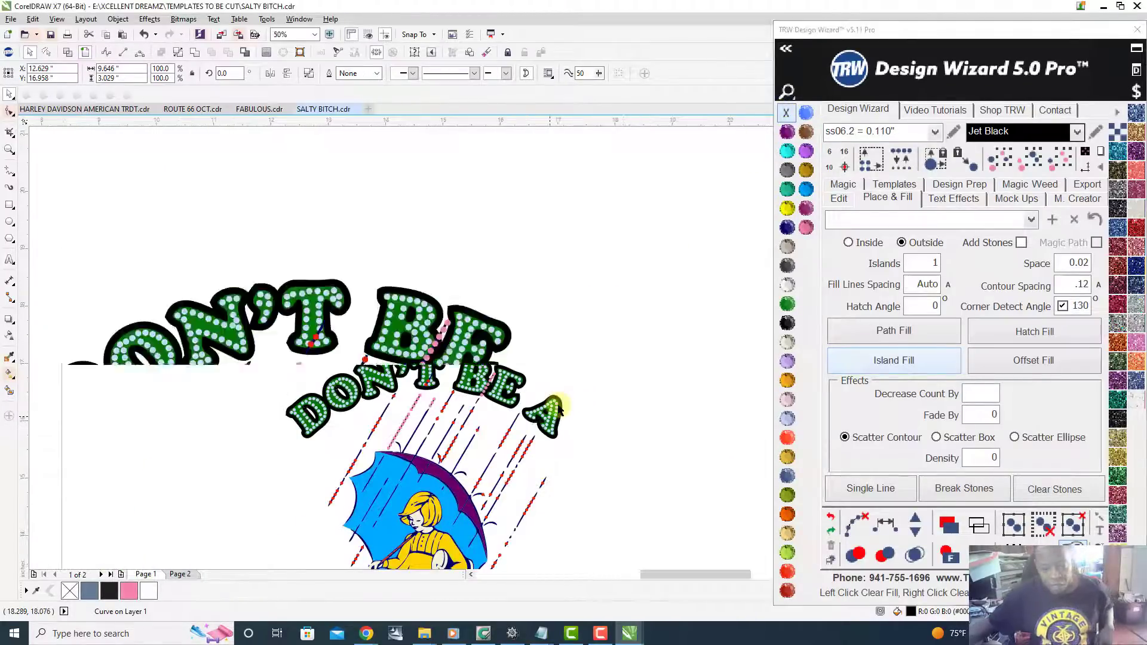
# - Trim the black contour around DON'T BE A with the green lettering shape
pyautogui.scroll(5, 559, 410)
pyautogui.press('Escape')
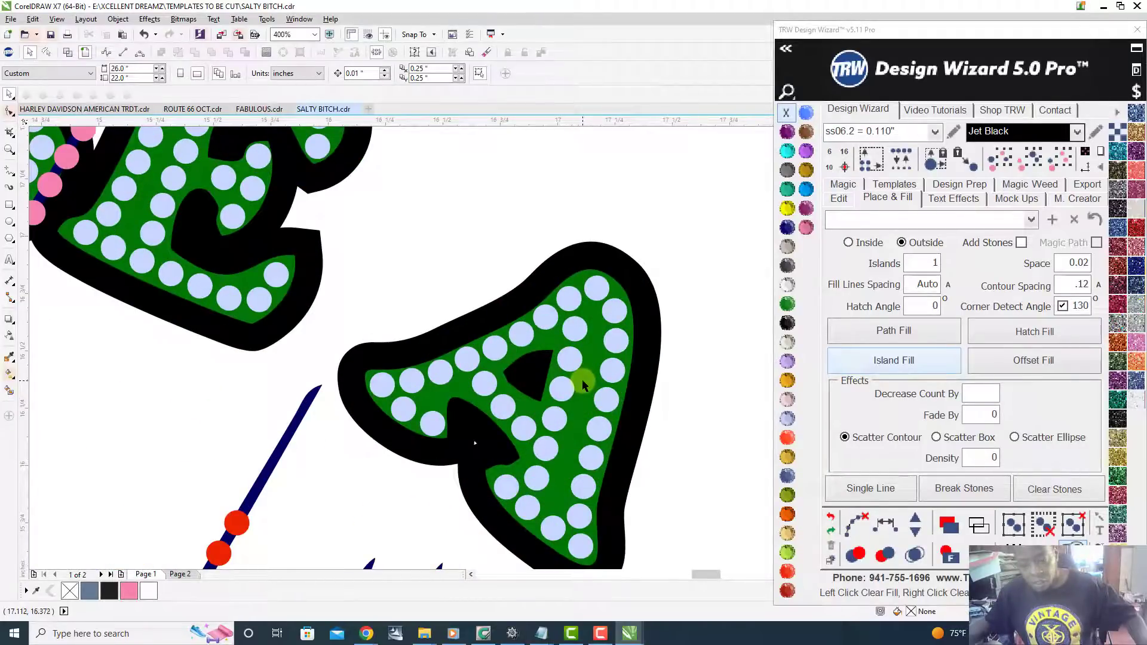
pyautogui.click(607, 359)
pyautogui.keyDown('shift'); pyautogui.click(640, 331); pyautogui.keyUp('shift')
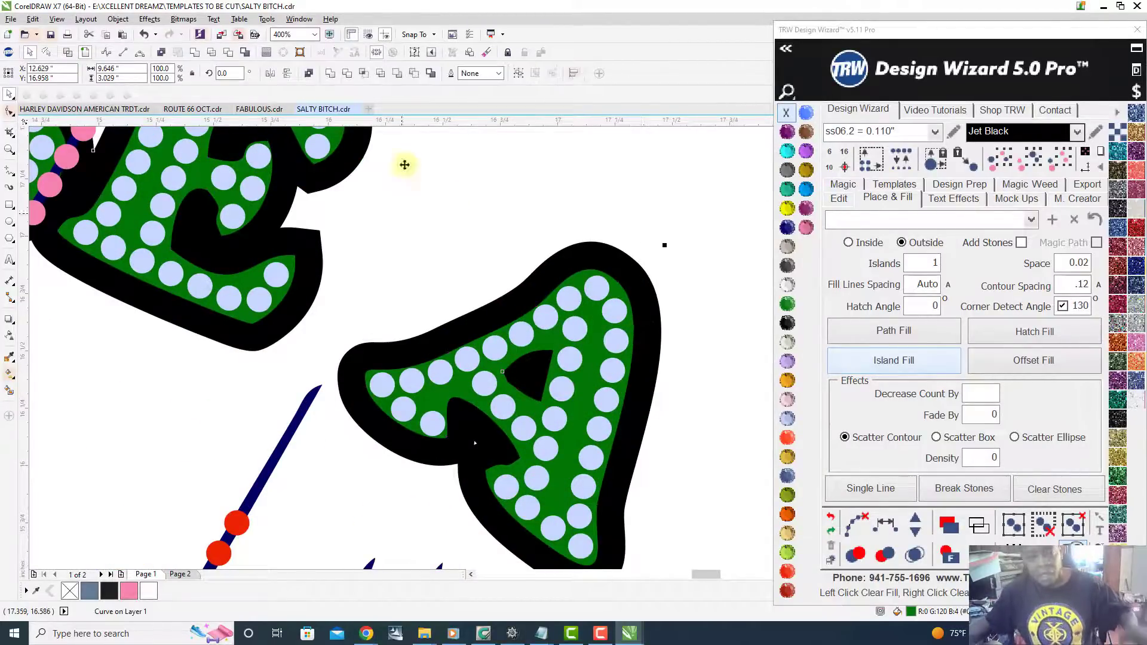
pyautogui.click(229, 54)
pyautogui.scroll(-3, 229, 53)
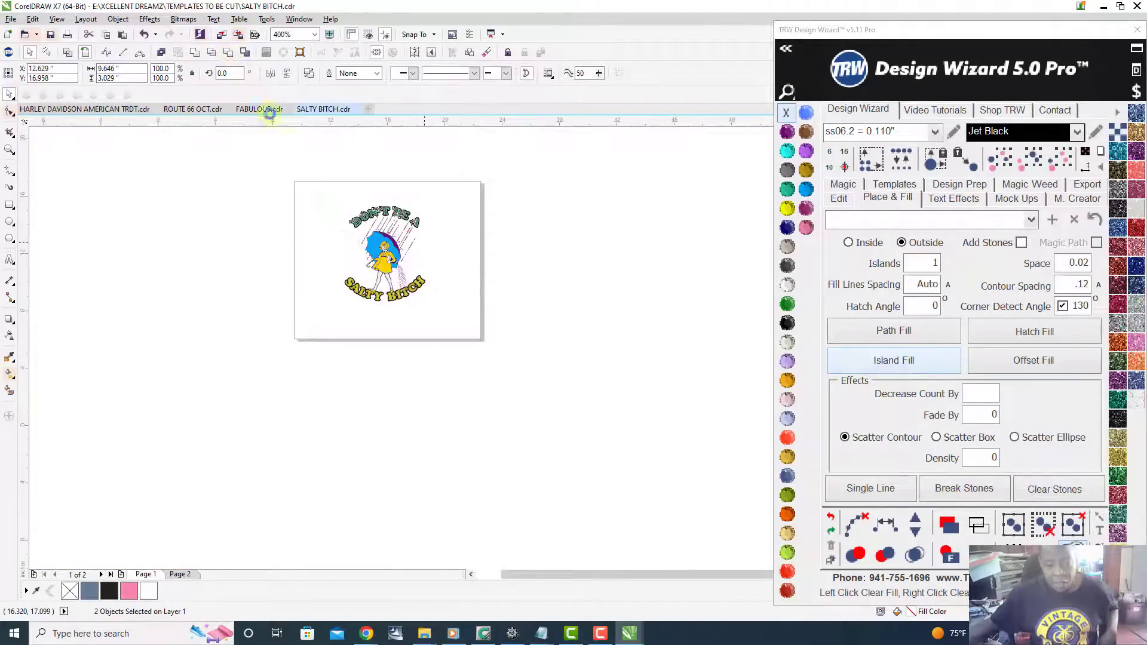
# - Trim the black contour around SALTY BITCH with the lime green lettering shape
pyautogui.scroll(4, 425, 253)
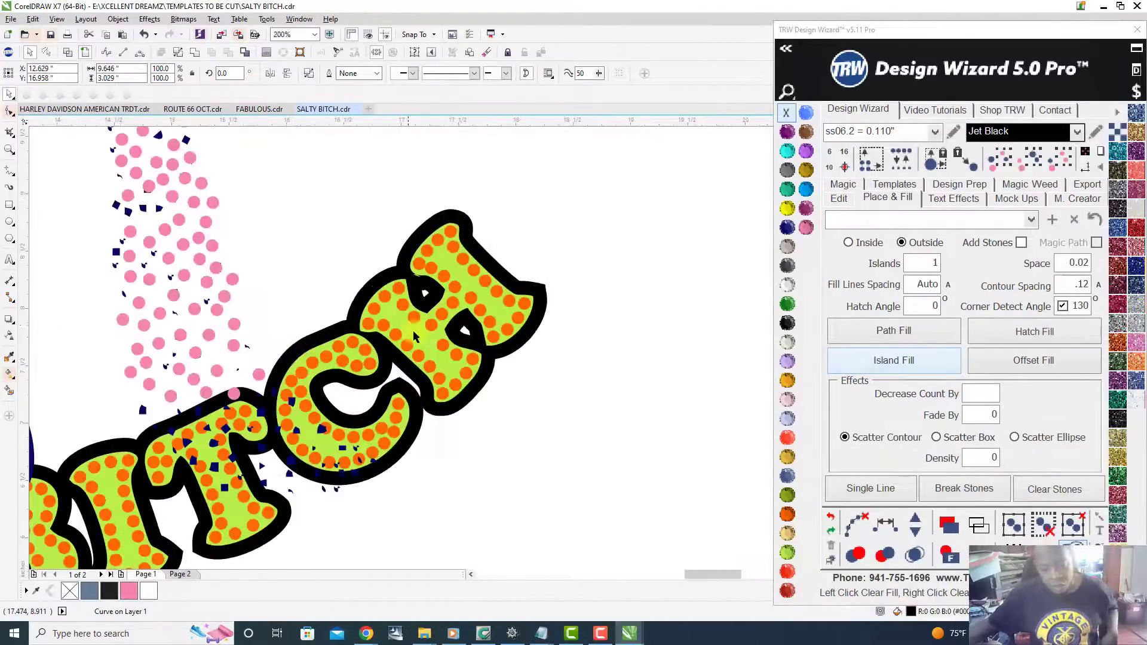
pyautogui.scroll(1, 413, 330)
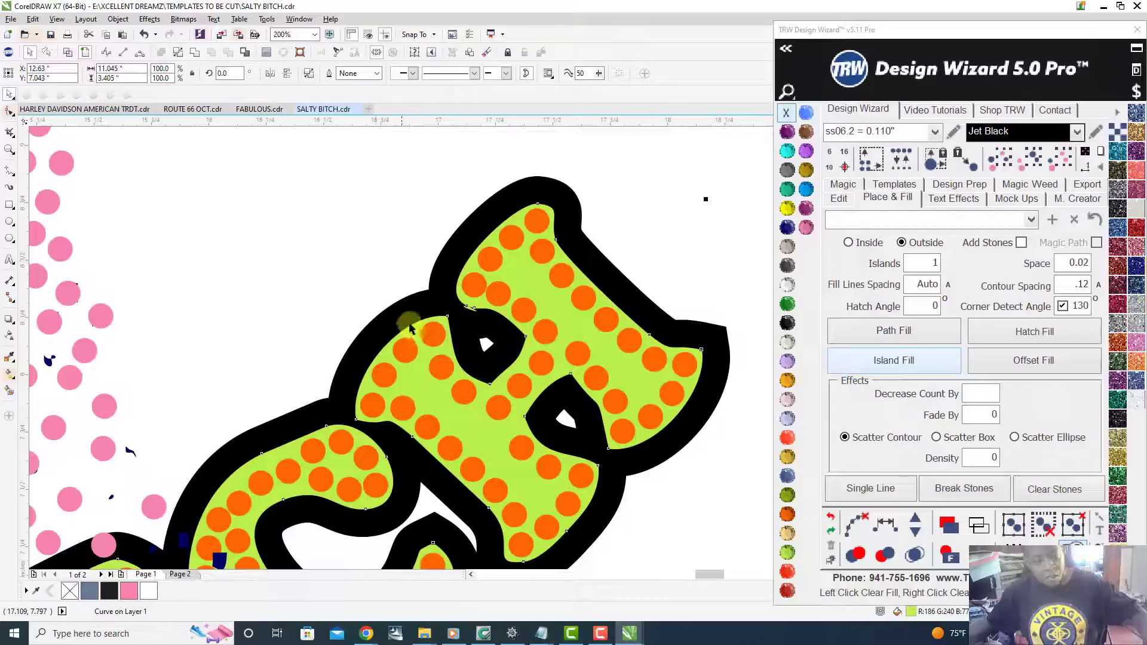
pyautogui.keyDown('shift'); pyautogui.click(403, 313); pyautogui.keyUp('shift')
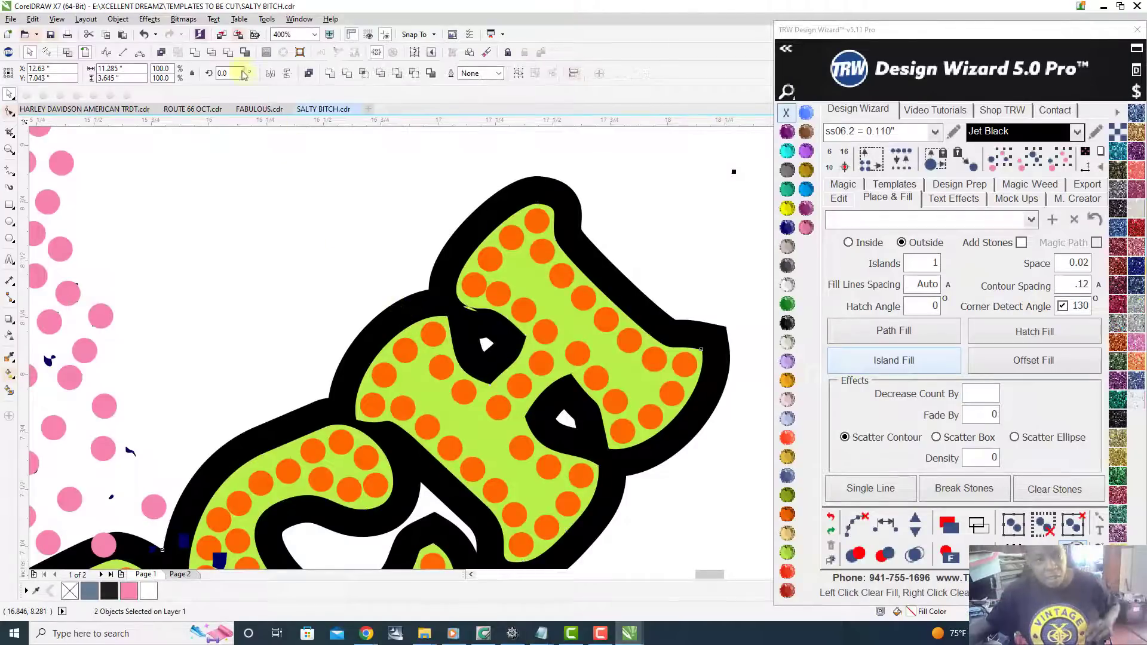
pyautogui.click(231, 57)
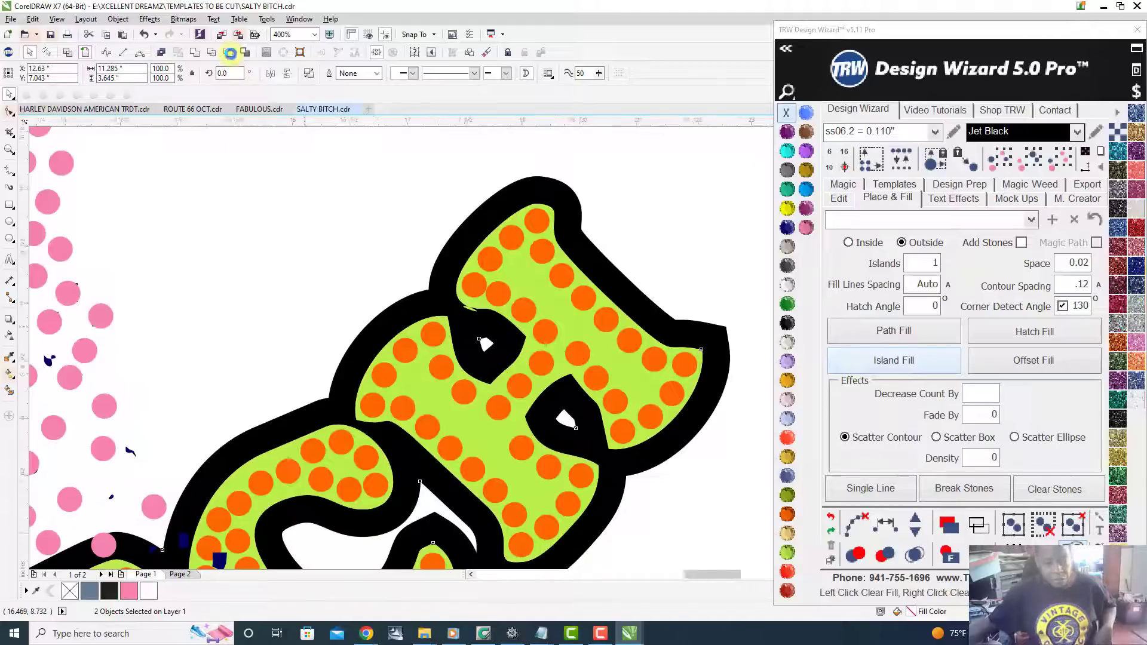
pyautogui.scroll(-4, 446, 347)
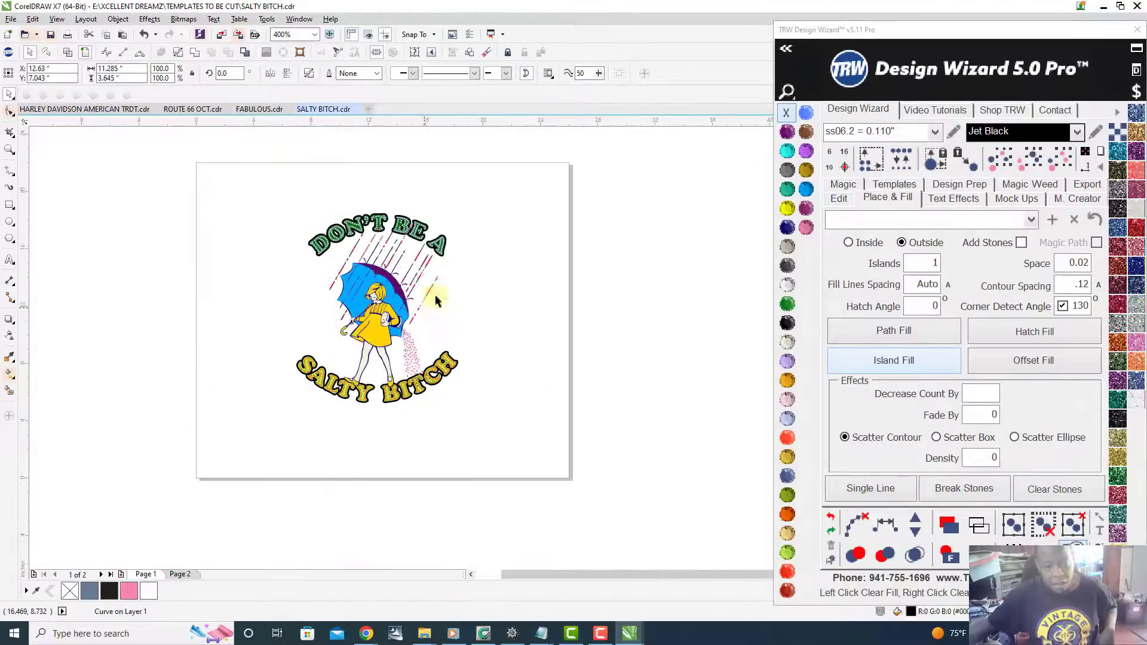
# - Create a Womens V-Neck Shirt Front quick mockup of the whole umbrella-girl design with stone simulation turned off
pyautogui.moveTo(264, 195); pyautogui.dragTo(467, 410)
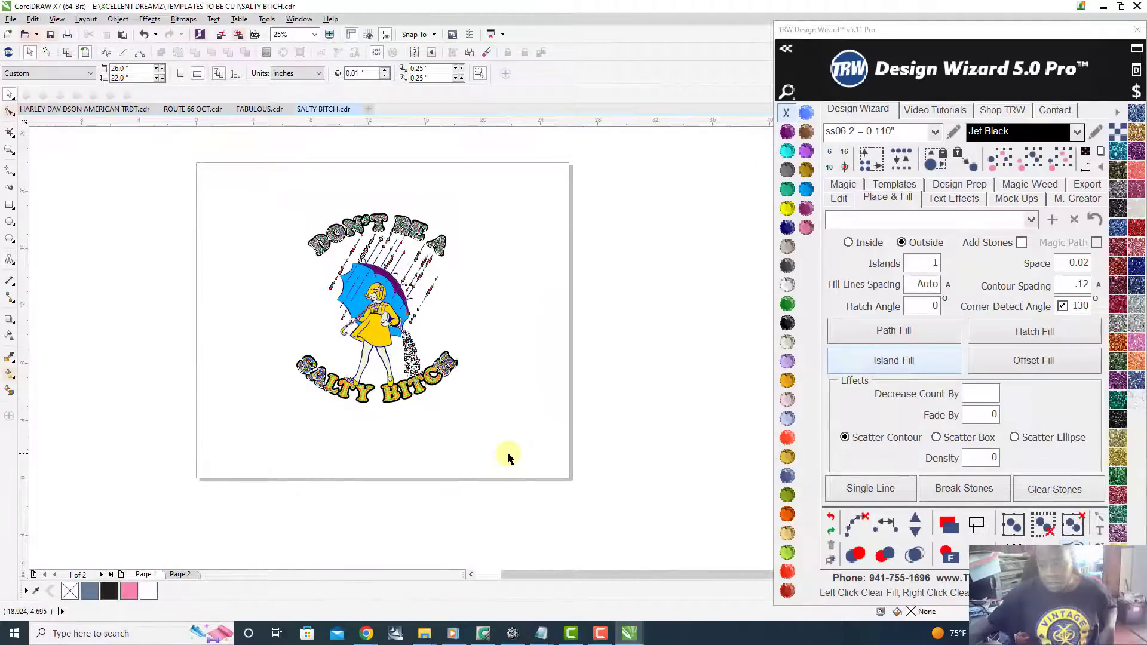
pyautogui.click(1016, 199)
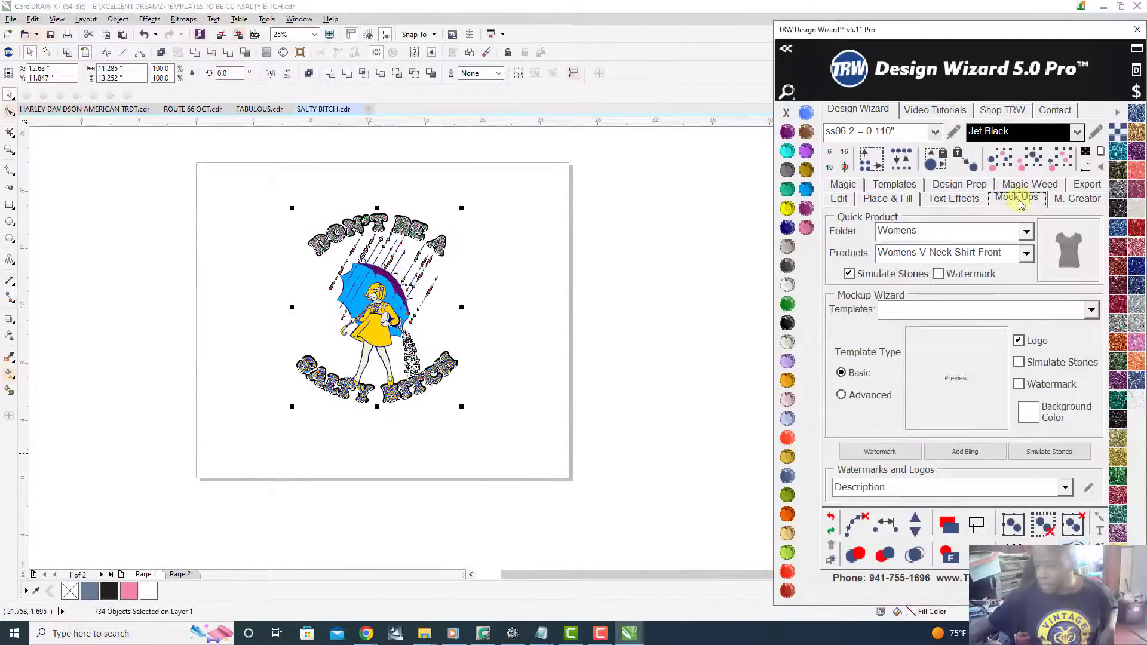
pyautogui.click(849, 273)
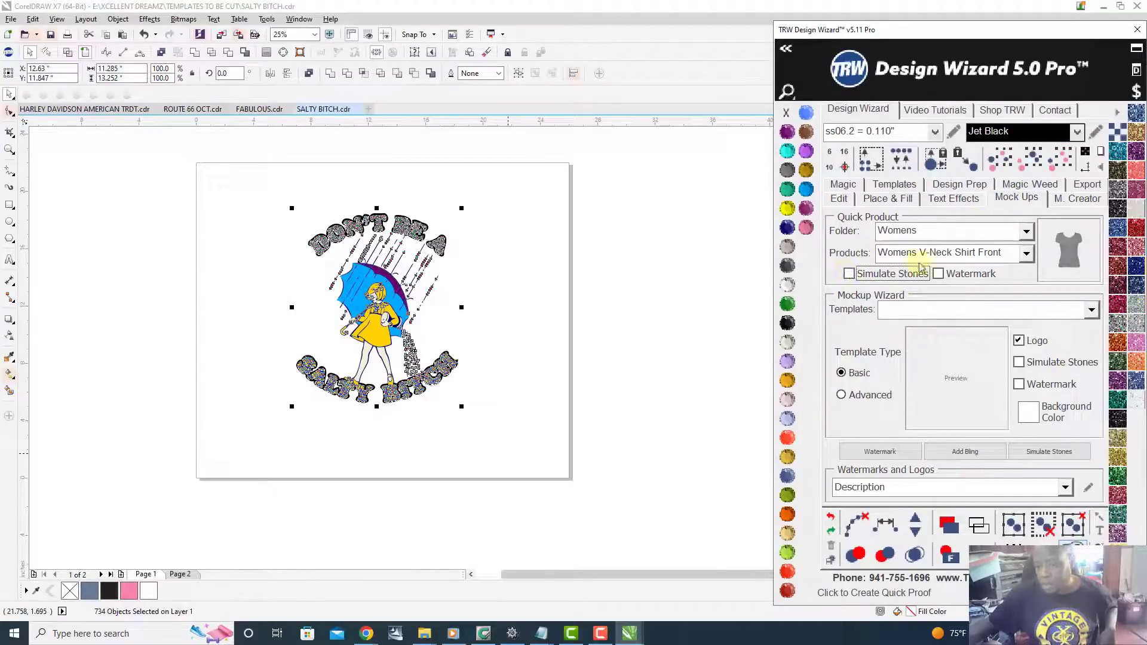
pyautogui.click(1077, 245)
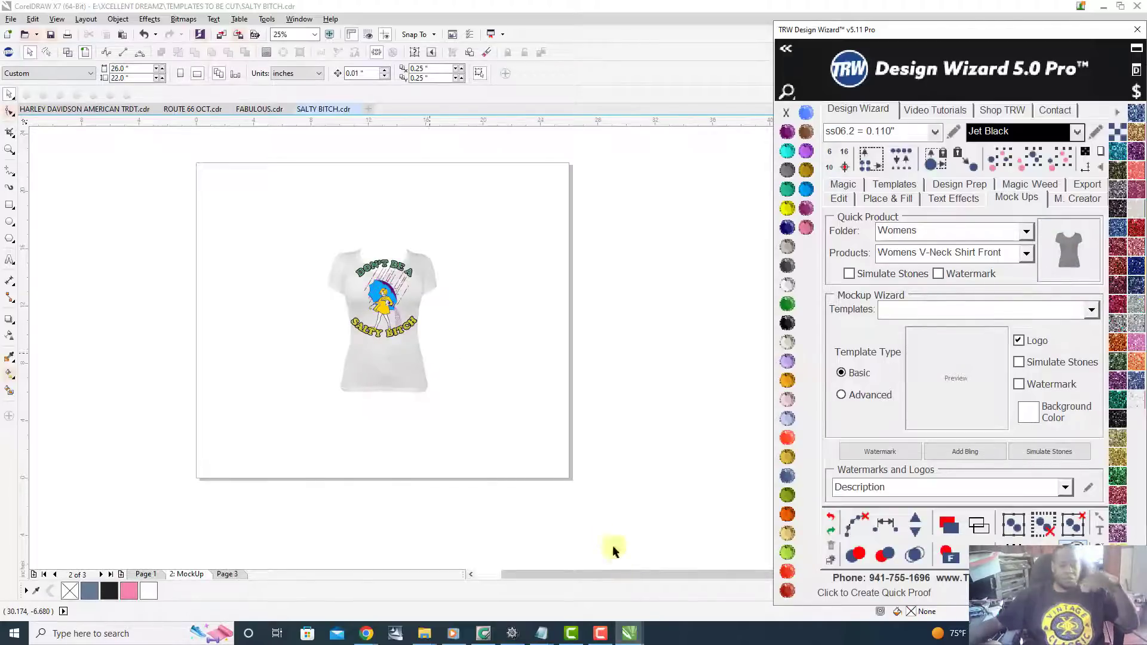
# - Enlarge the mockup shirt to about 134.8% (9.2 by 12.3 in) and move it up about 1 in behind the design
pyautogui.scroll(1, 478, 313)
pyautogui.click(436, 241)
pyautogui.scroll(-1, 452, 252)
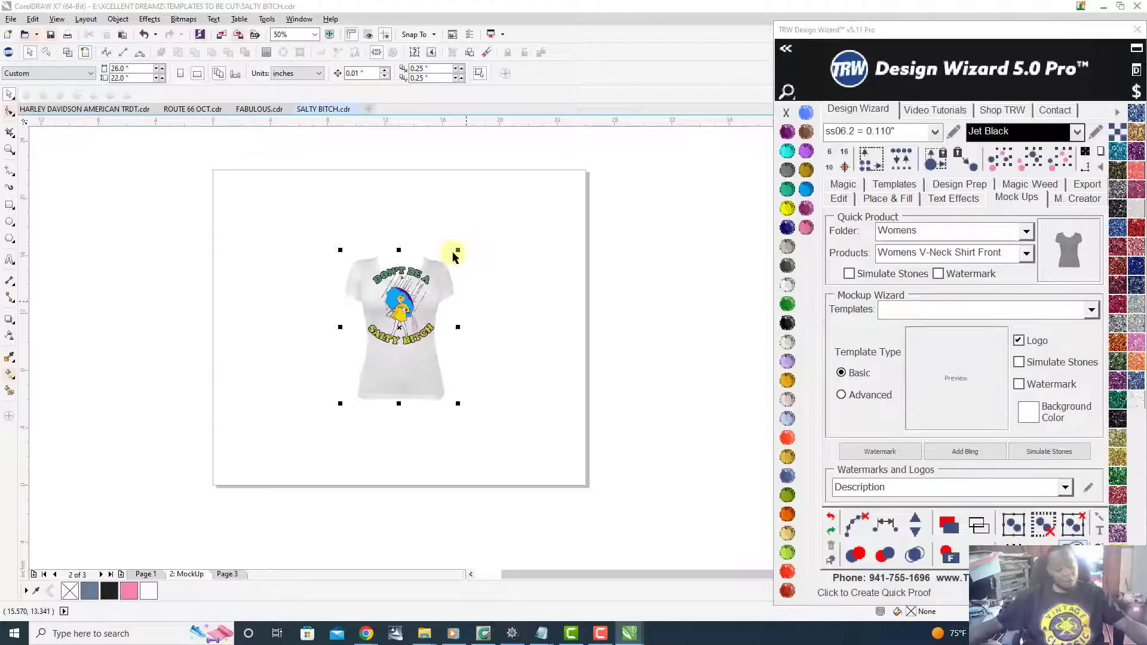
pyautogui.scroll(1, 452, 252)
pyautogui.moveTo(452, 253); pyautogui.dragTo(476, 222)
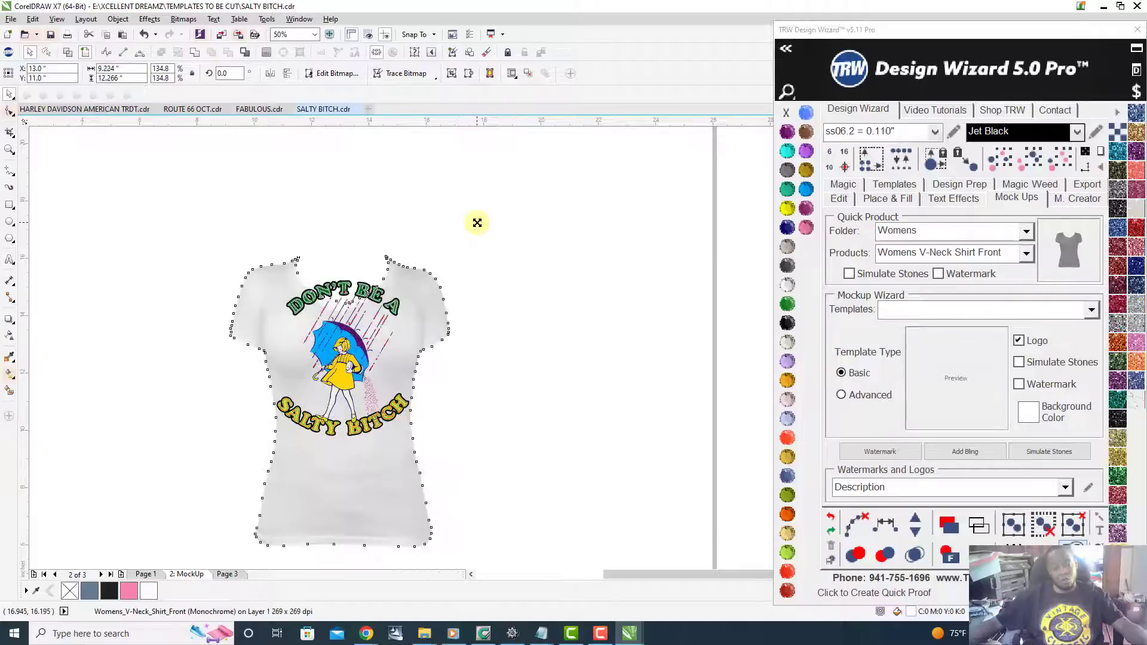
pyautogui.moveTo(427, 331); pyautogui.dragTo(425, 302)
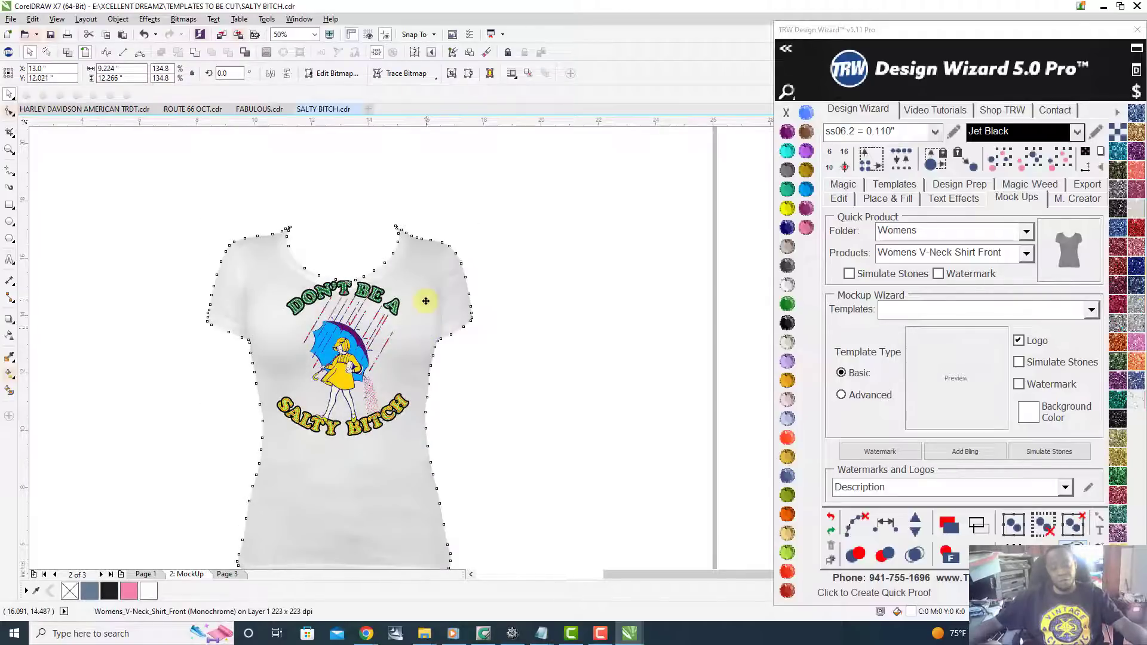
pyautogui.click(584, 399)
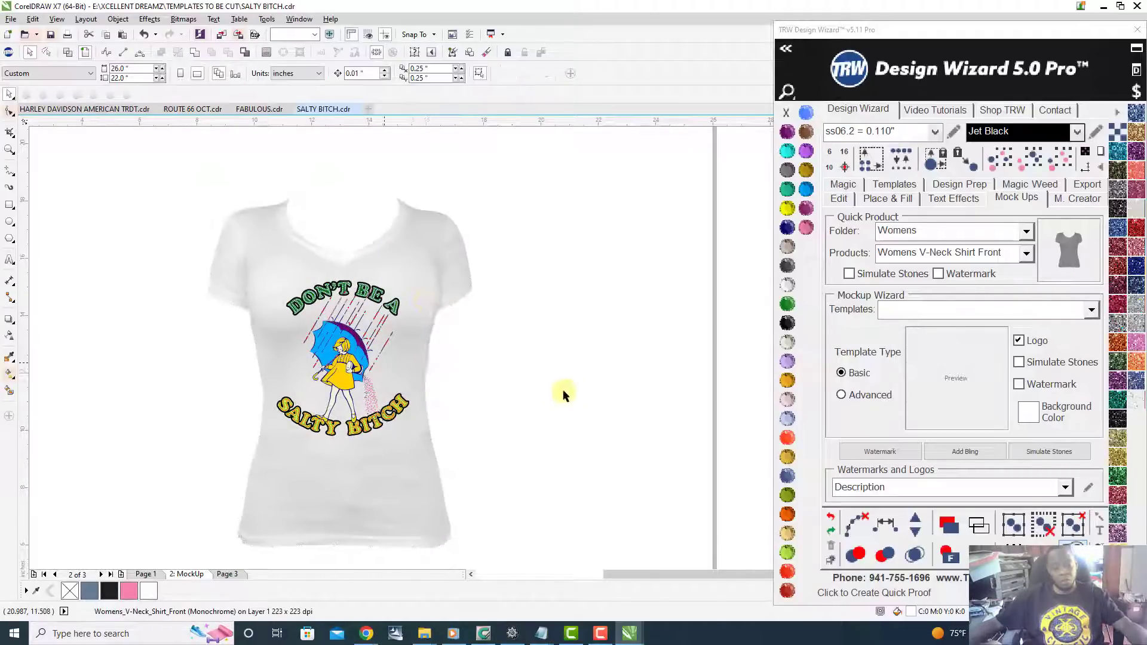
# - Recolor the mockup shirt Jet Black with Crystal as its second color so the fabric shading shows
pyautogui.scroll(2, 514, 380)
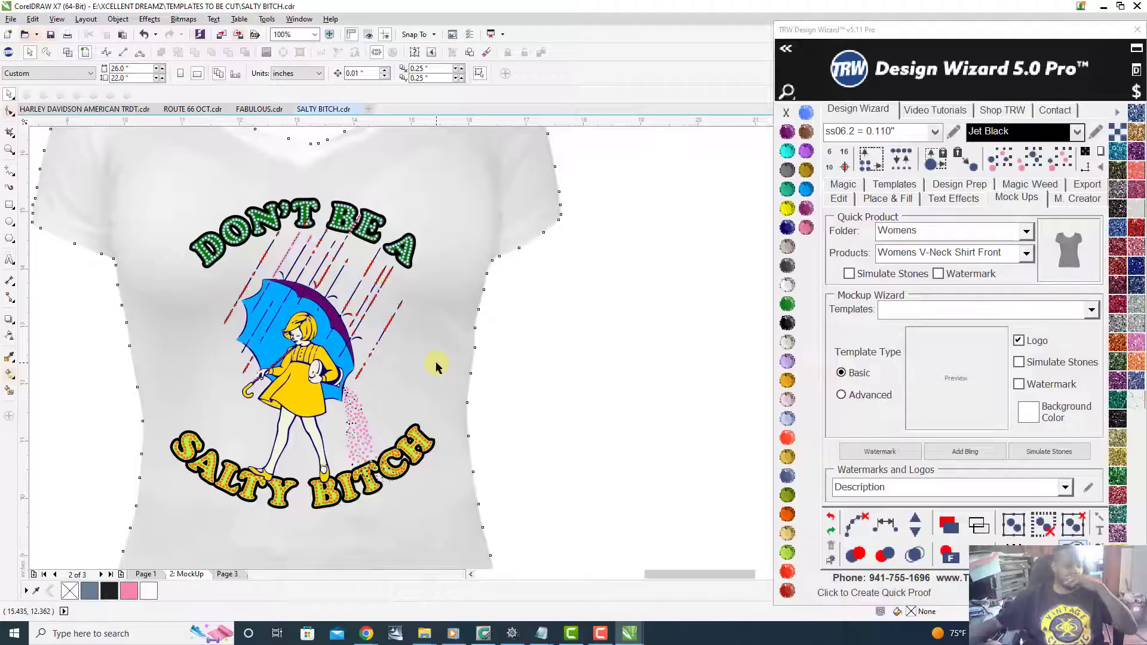
pyautogui.click(436, 366)
pyautogui.click(787, 322)
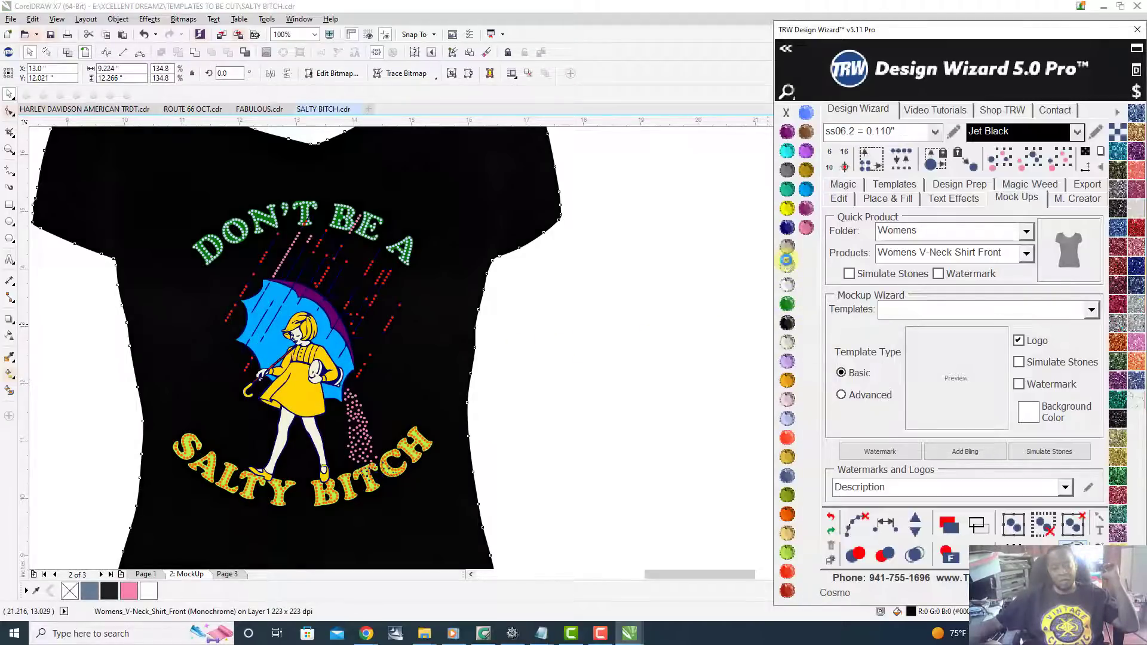
pyautogui.click(787, 285)
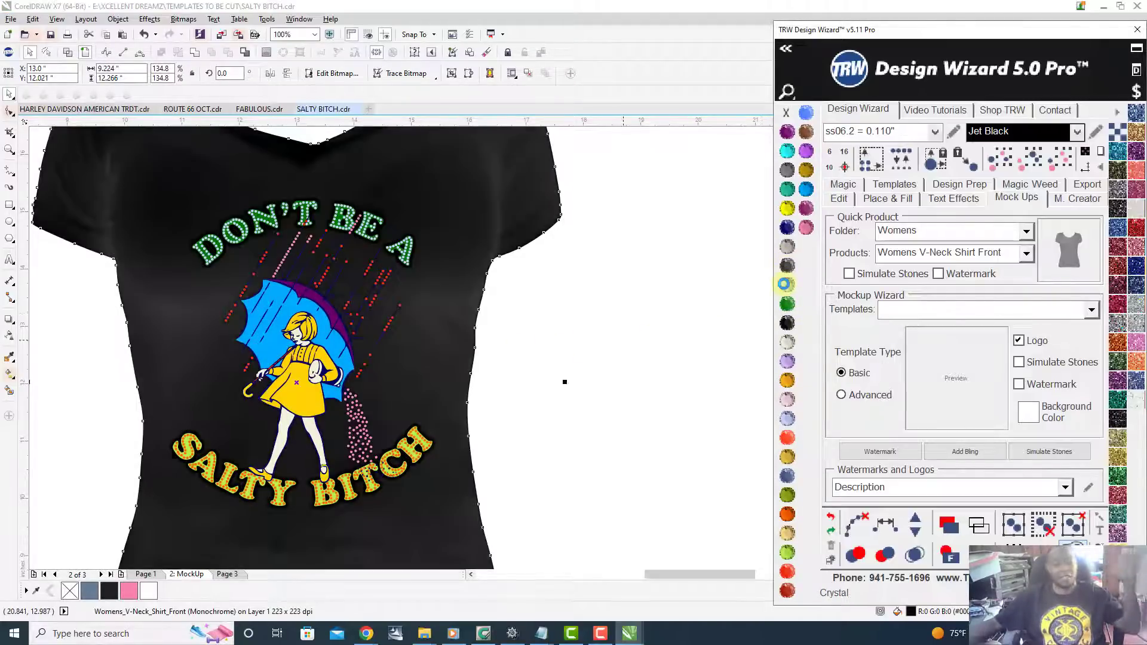
pyautogui.click(615, 436)
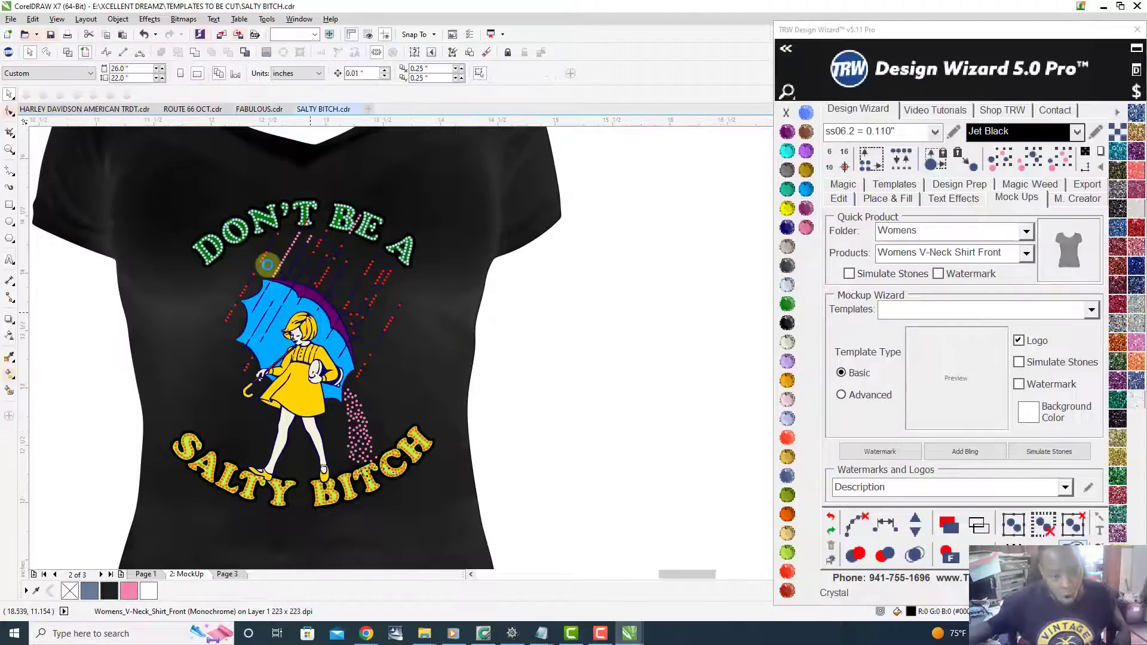
# - Change the black contour around the DON'T BE A lettering on the mockup to Crystal
pyautogui.scroll(2, 269, 266)
pyautogui.scroll(-2, 269, 266)
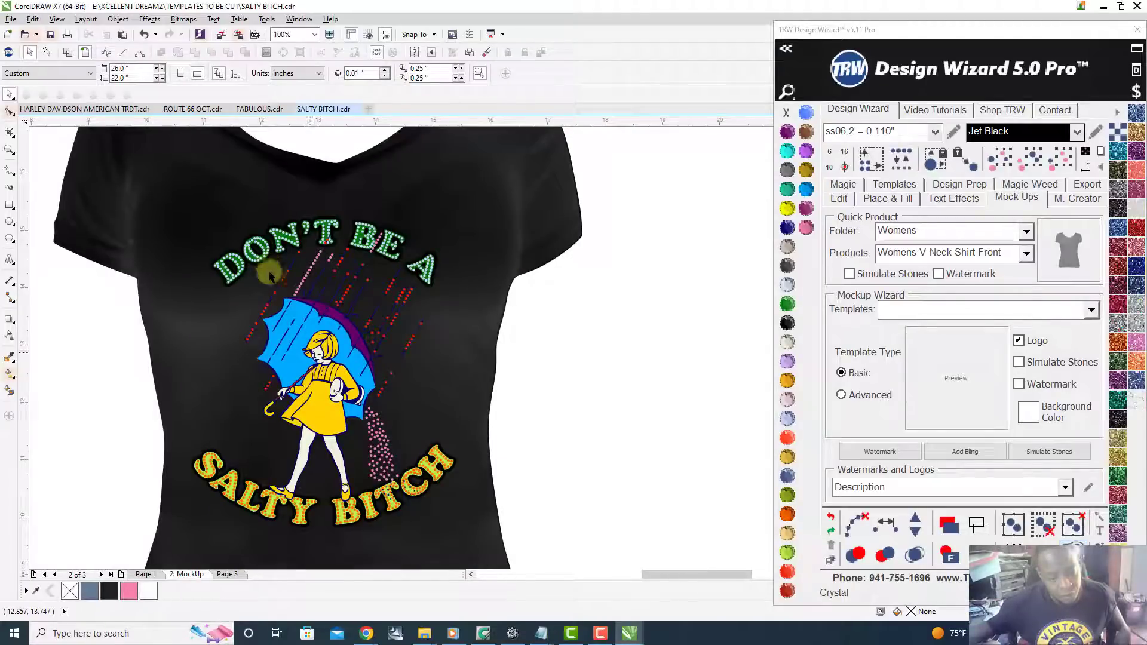
pyautogui.scroll(4, 308, 466)
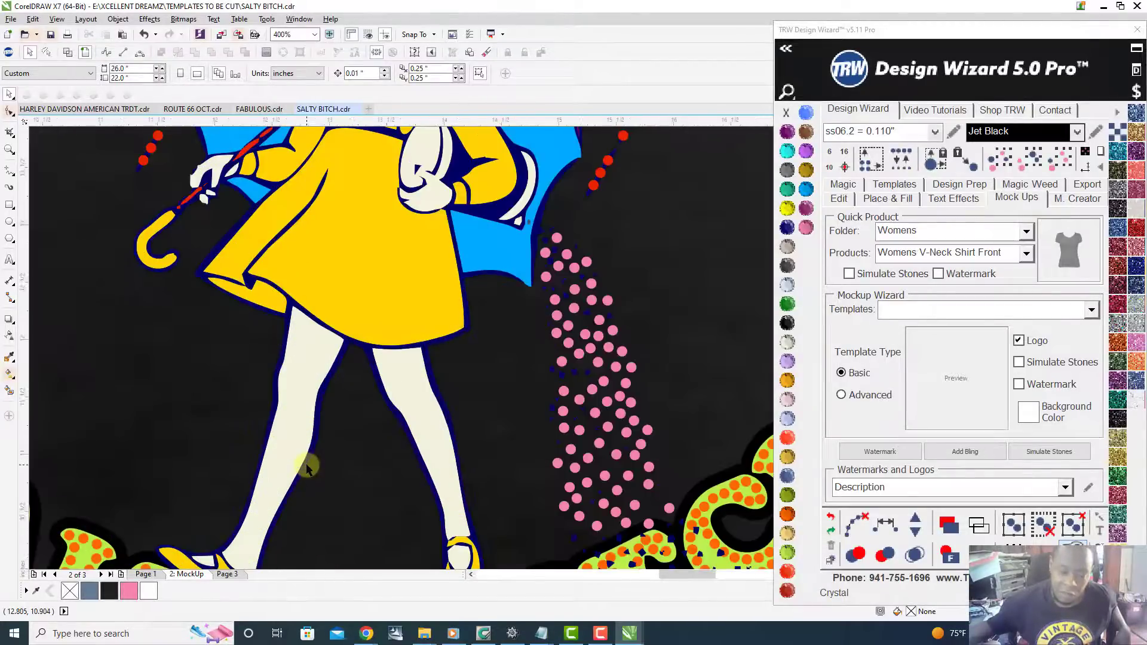
pyautogui.scroll(-1, 308, 468)
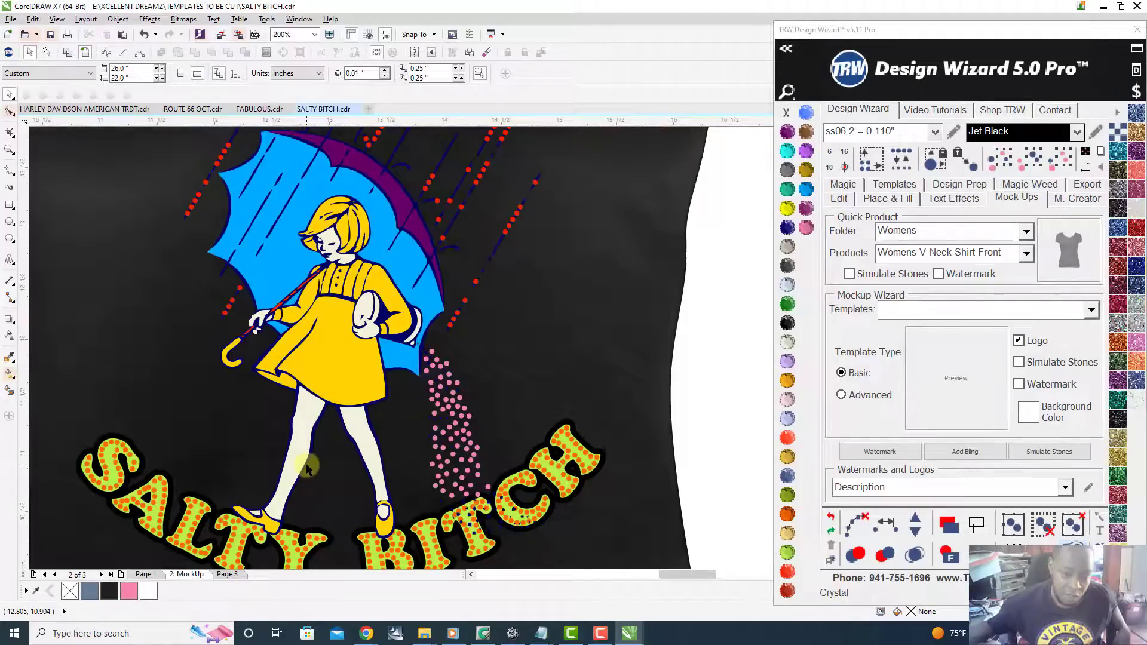
pyautogui.scroll(-1, 306, 469)
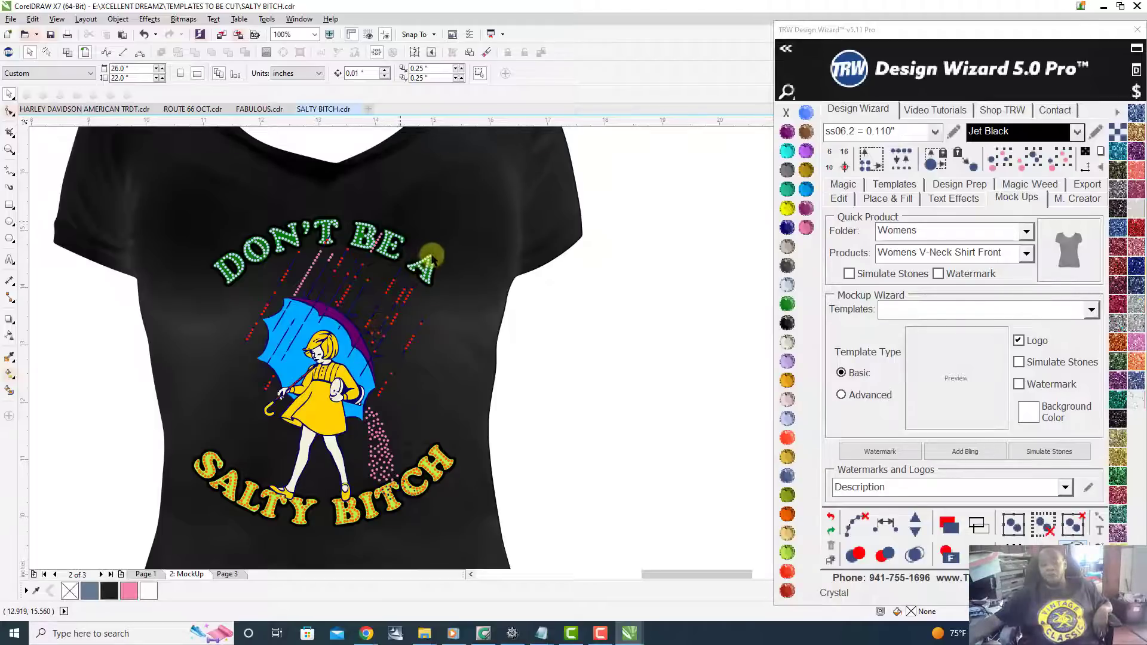
pyautogui.scroll(4, 432, 258)
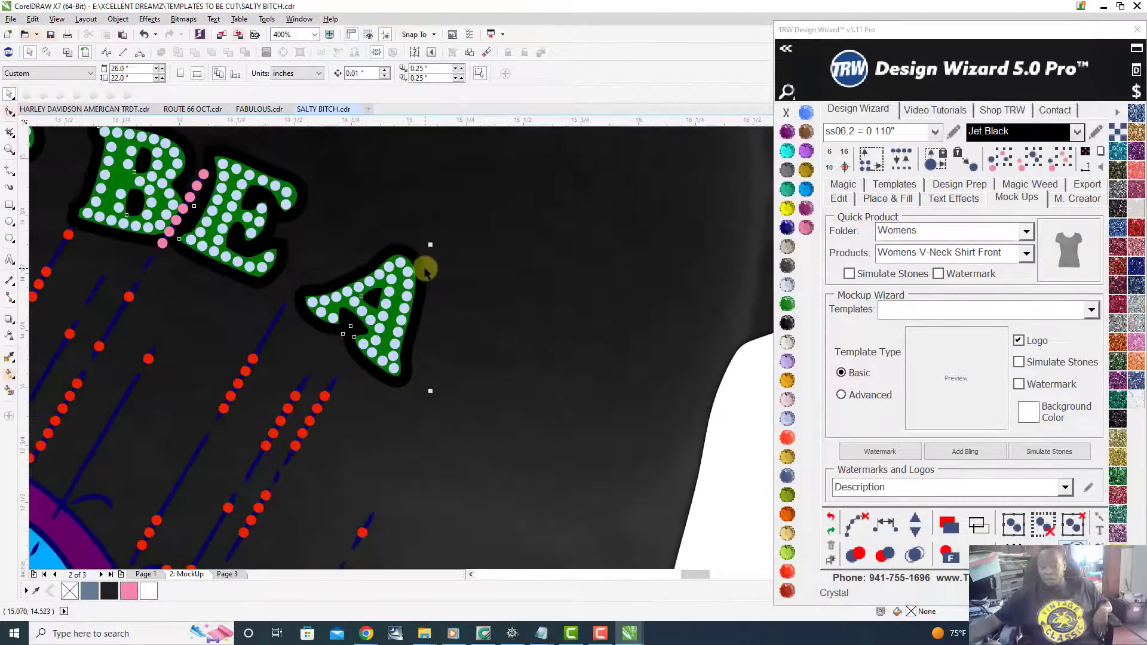
pyautogui.click(428, 264)
pyautogui.click(788, 286)
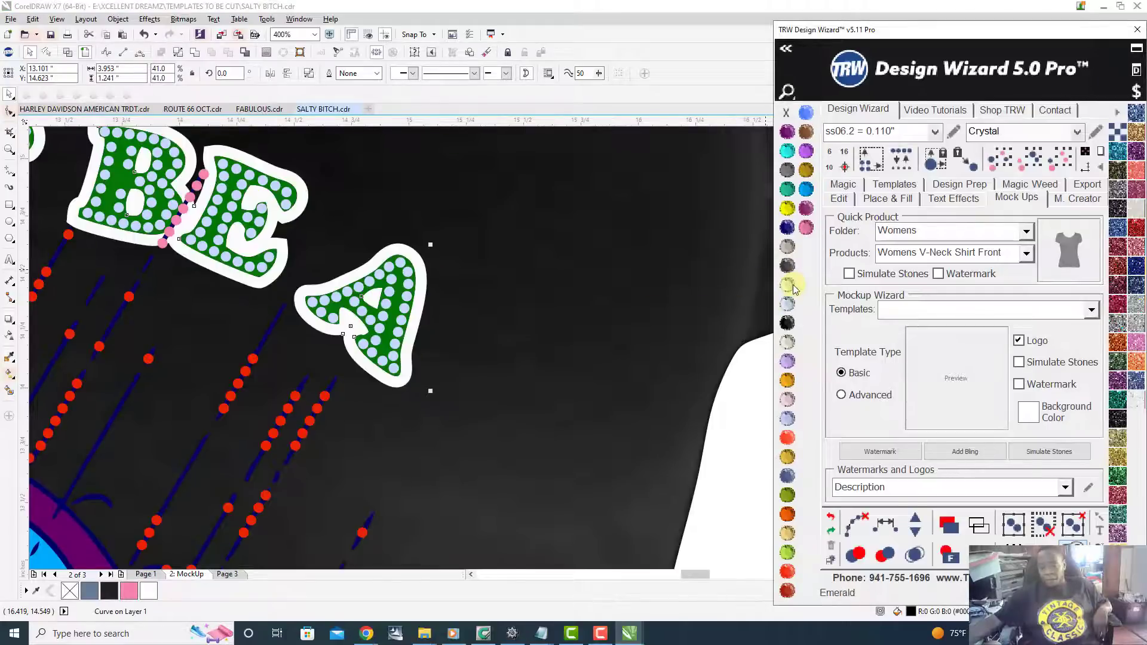
# - Fill the green DON'T BE A lettering on the mockup with a near-black color from the palette
pyautogui.scroll(4, 414, 295)
pyautogui.click(413, 295)
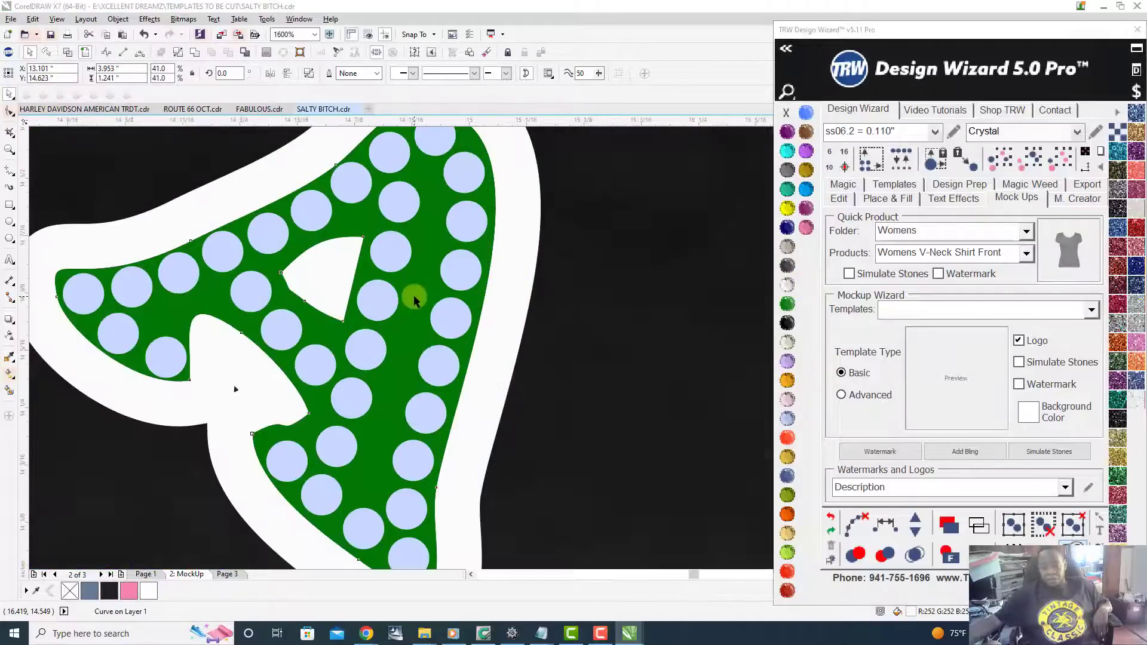
pyautogui.scroll(-3, 413, 295)
pyautogui.moveTo(1095, 34); pyautogui.dragTo(984, 27)
pyautogui.click(1076, 156)
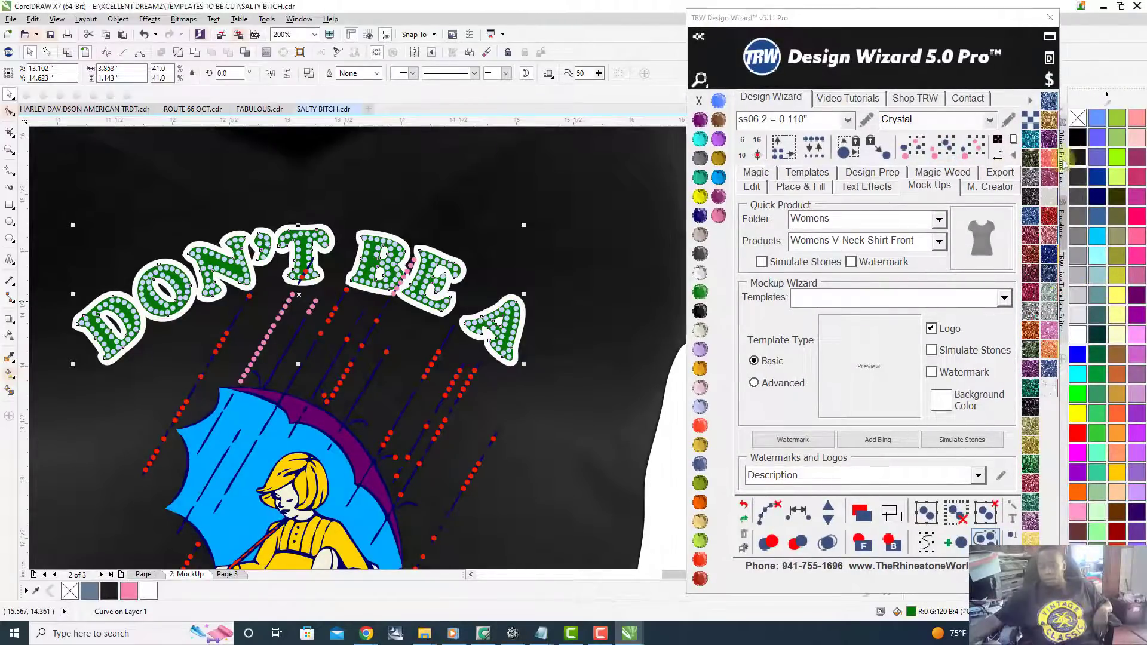
# - Select all same-size, same-color stones in the DON'T BE A lettering, simulate them as realistic stones, and group them
pyautogui.scroll(3, 434, 285)
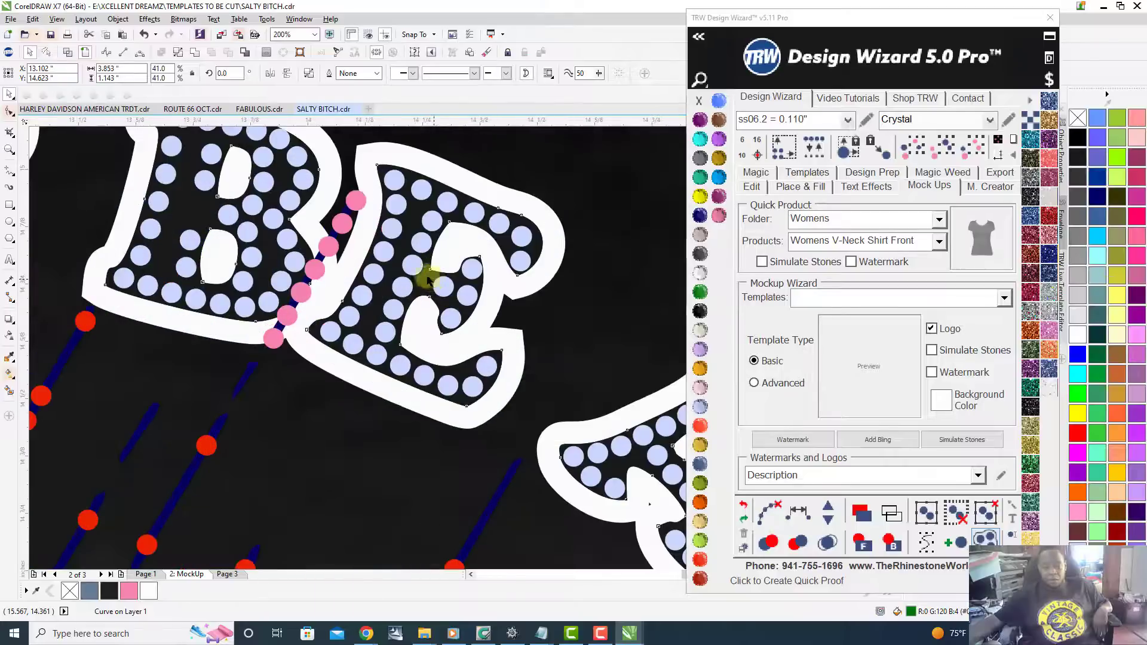
pyautogui.click(429, 279)
pyautogui.scroll(-2, 429, 278)
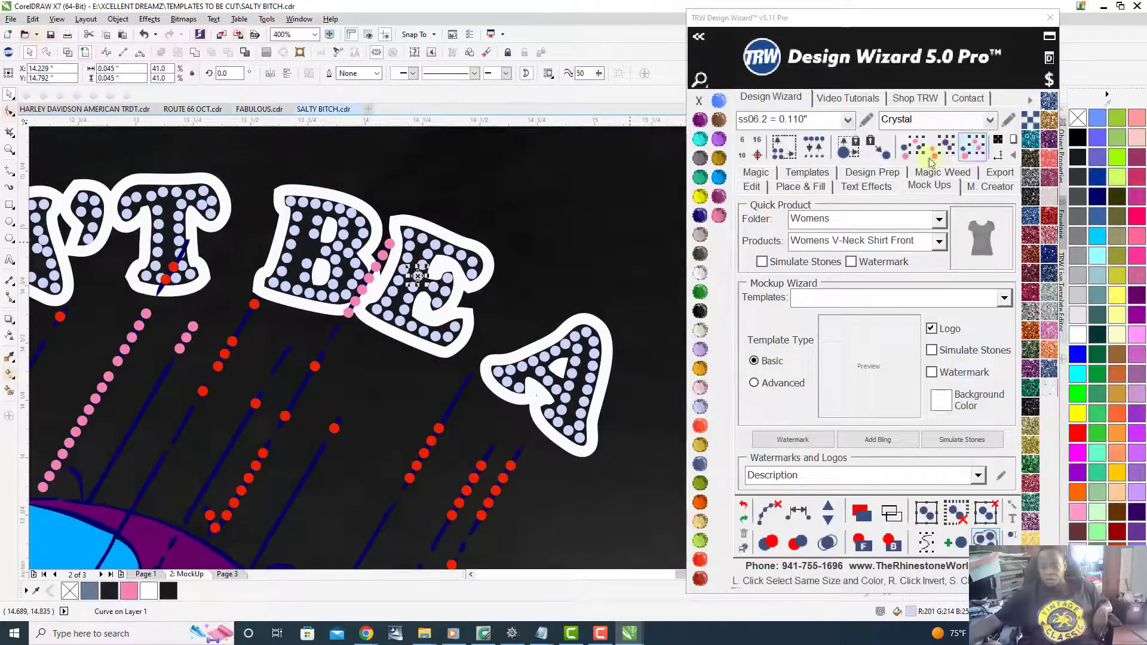
pyautogui.click(973, 147)
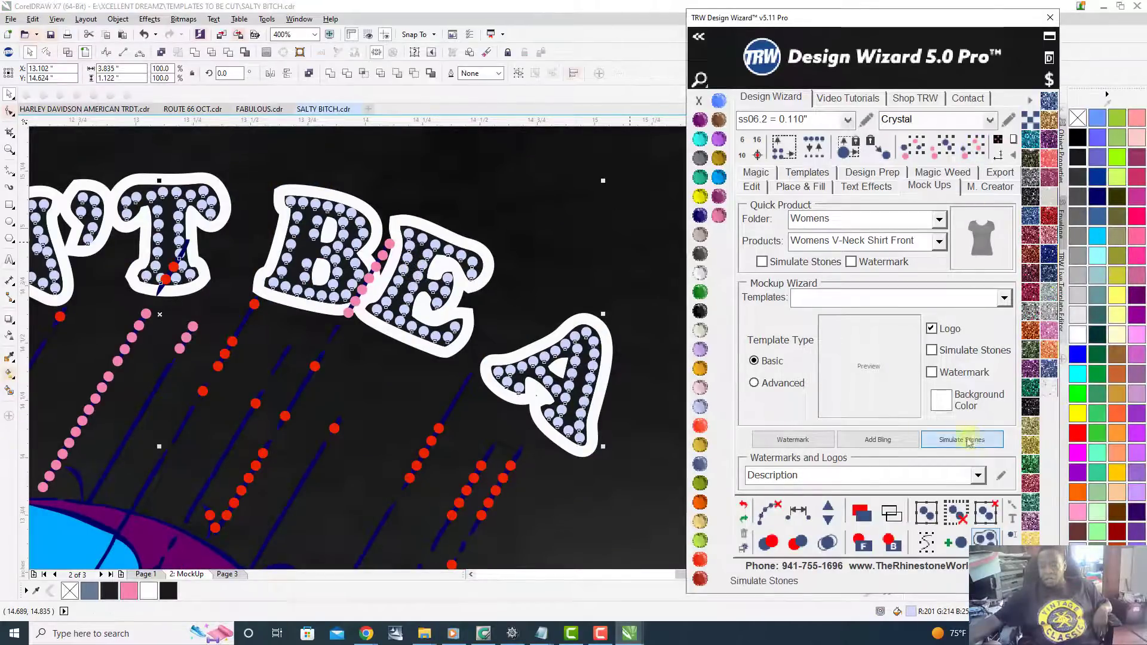
pyautogui.rightClick(577, 339)
pyautogui.click(603, 146)
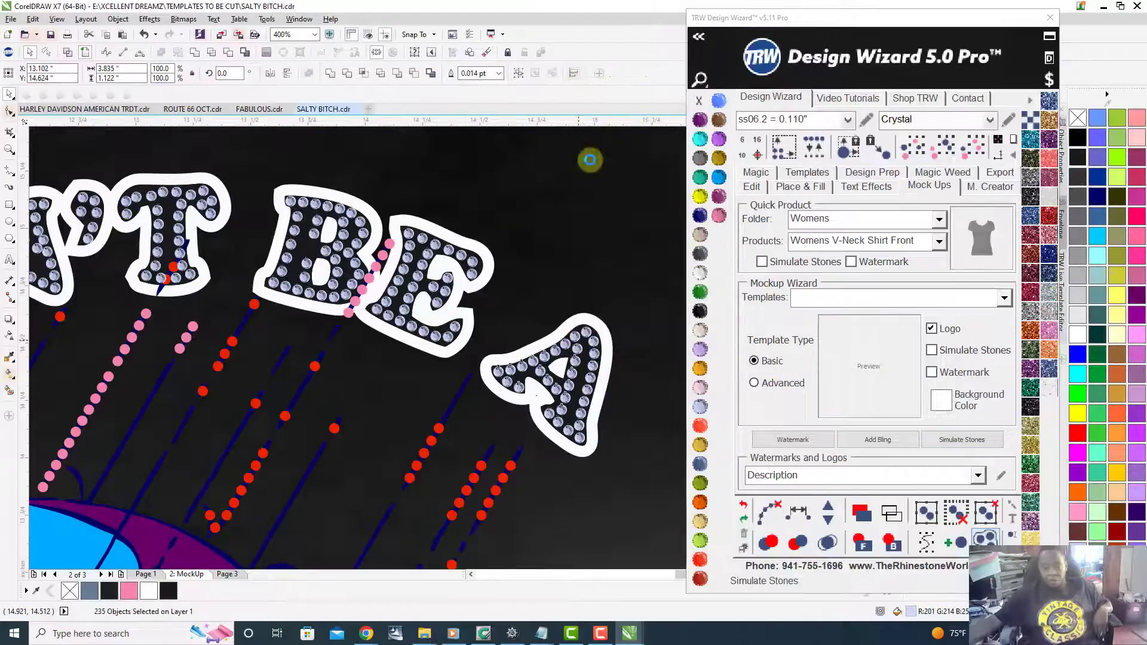
# - Select all orange stones in the SALTY BITCH lettering, simulate them as realistic stones, and group them
pyautogui.scroll(-2, 456, 299)
pyautogui.scroll(-2, 455, 299)
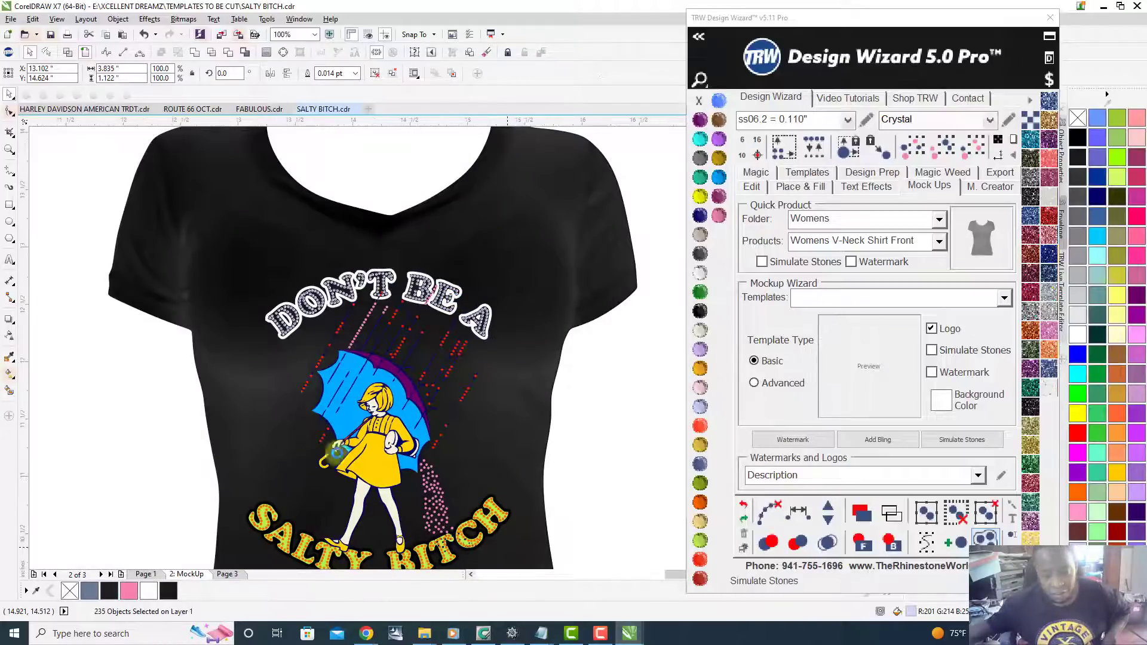
pyautogui.scroll(2, 504, 509)
pyautogui.click(500, 428)
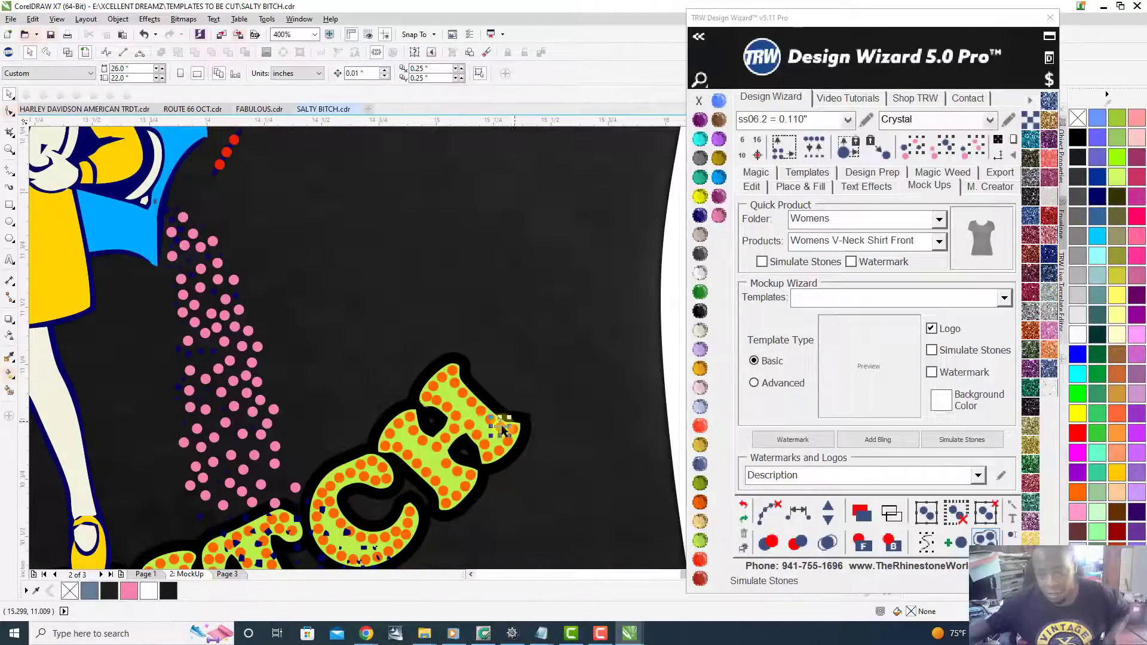
pyautogui.click(961, 439)
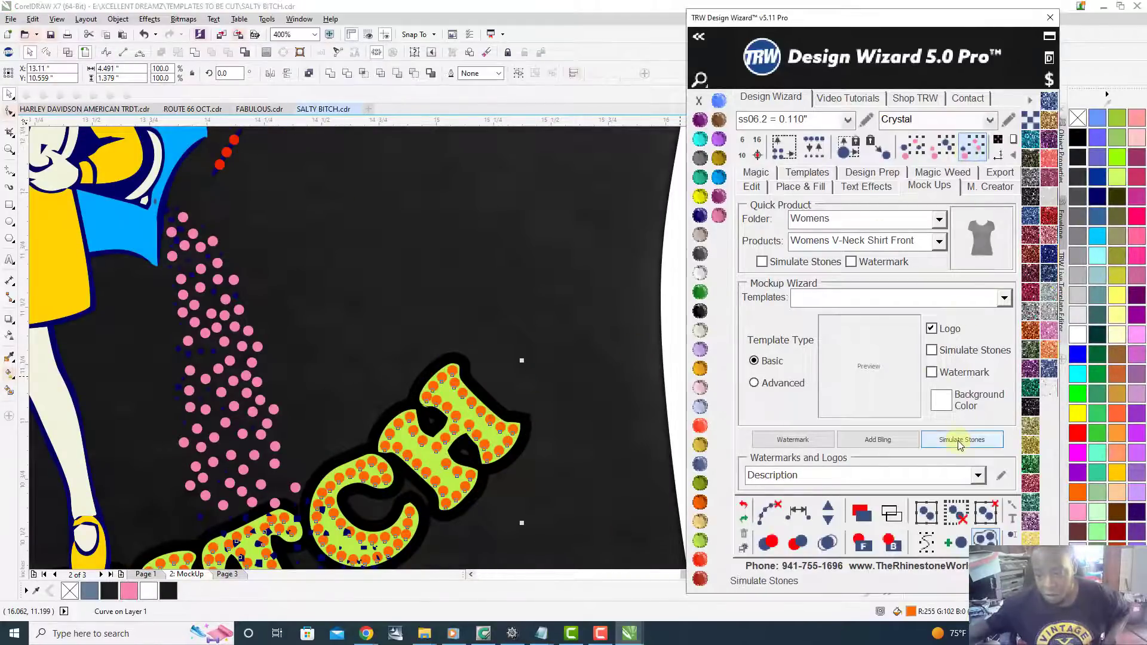
pyautogui.rightClick(470, 401)
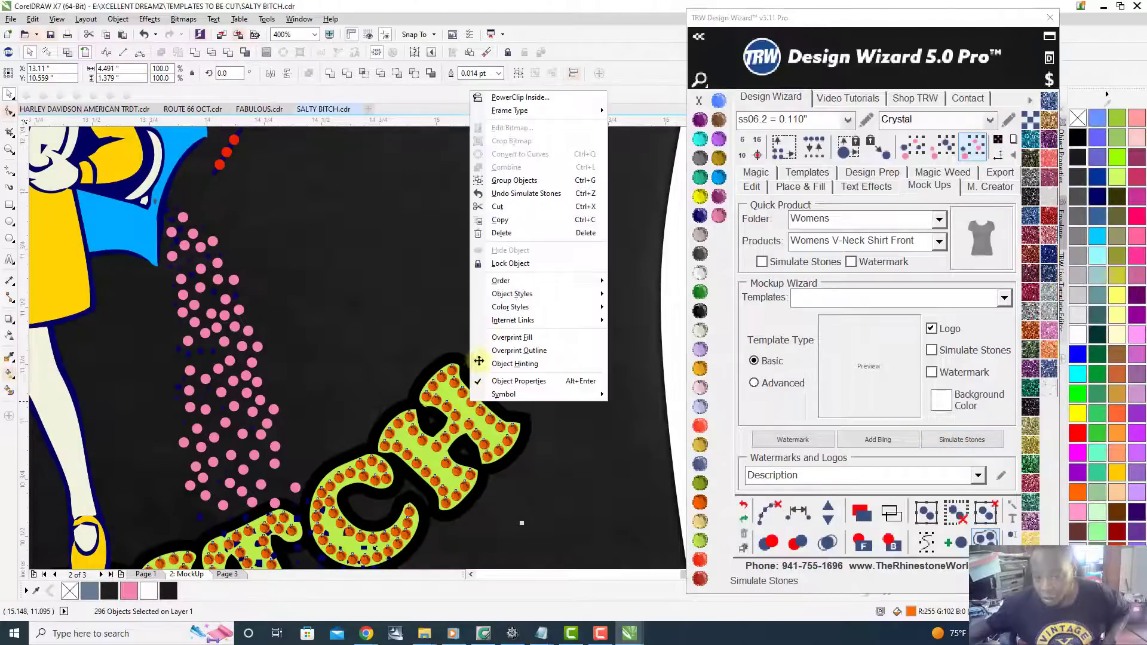
pyautogui.click(520, 181)
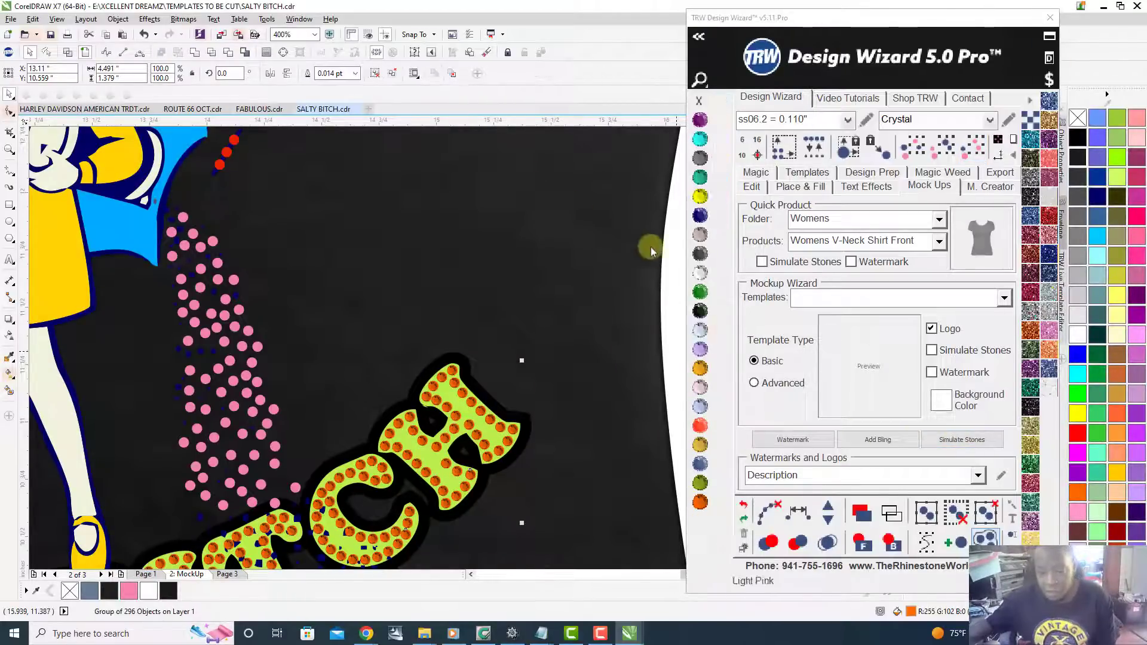
# - Recolor the grouped SALTY BITCH stones to Crystal and check the result on the full shirt mockup
pyautogui.click(701, 275)
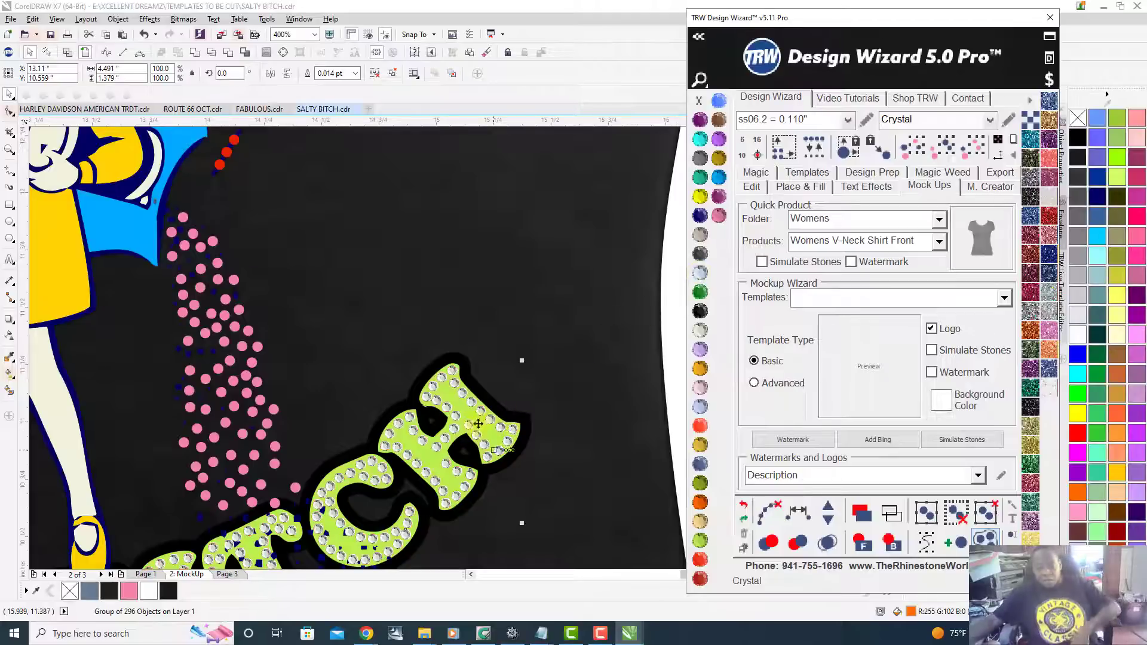
pyautogui.scroll(1, 477, 427)
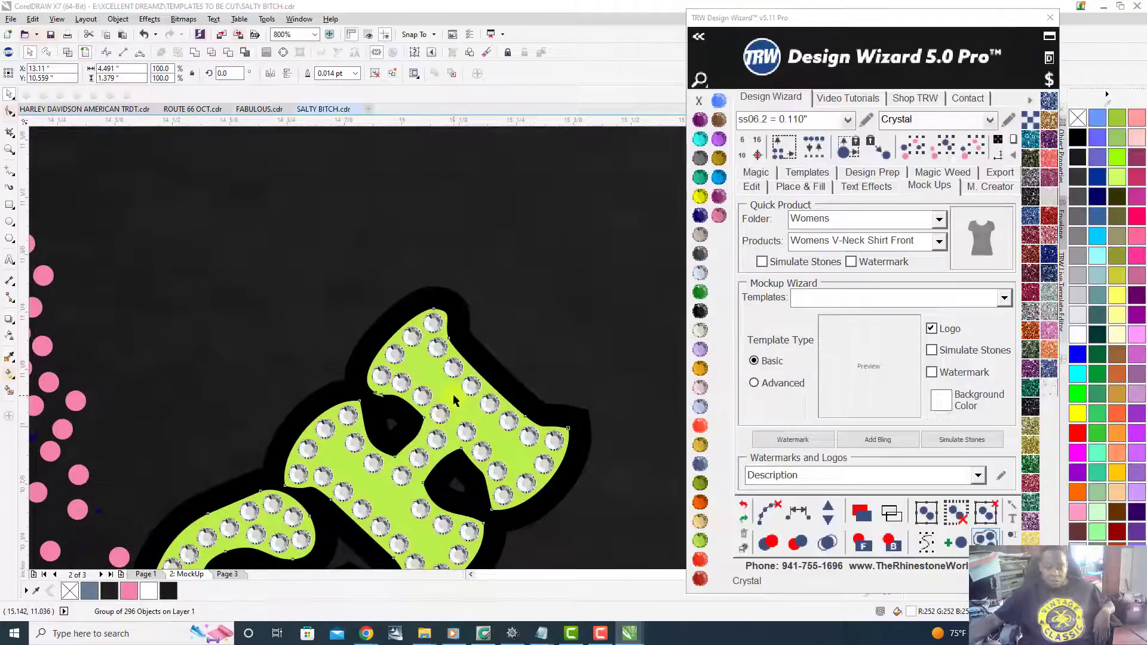
pyautogui.scroll(-1, 549, 447)
pyautogui.scroll(-1, 566, 457)
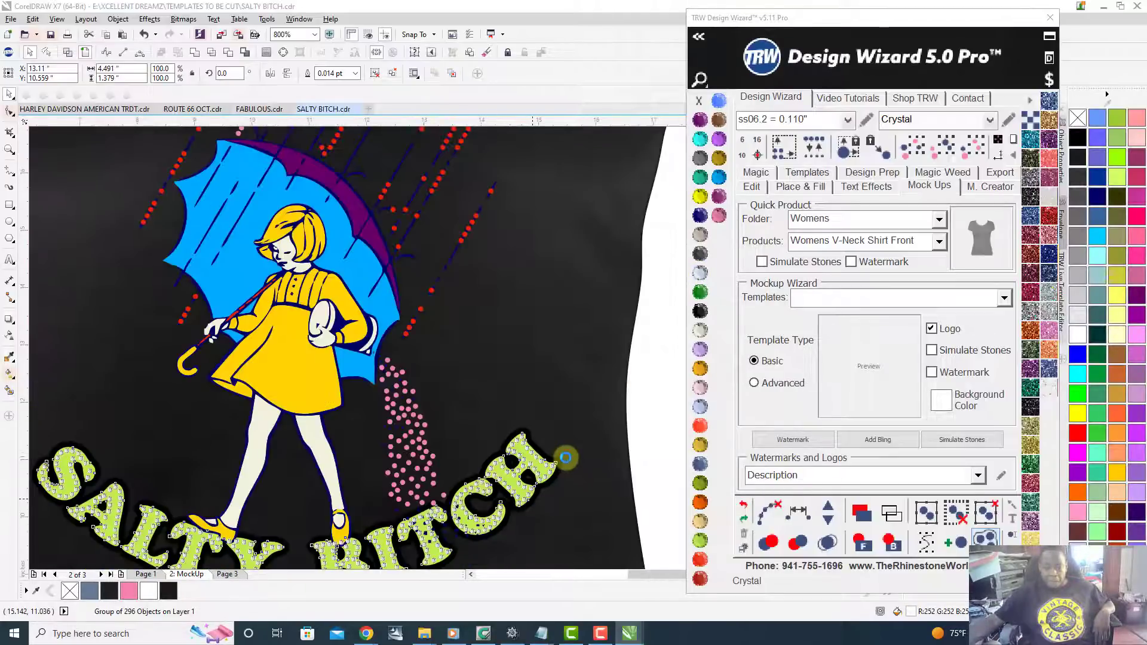
pyautogui.scroll(-1, 566, 458)
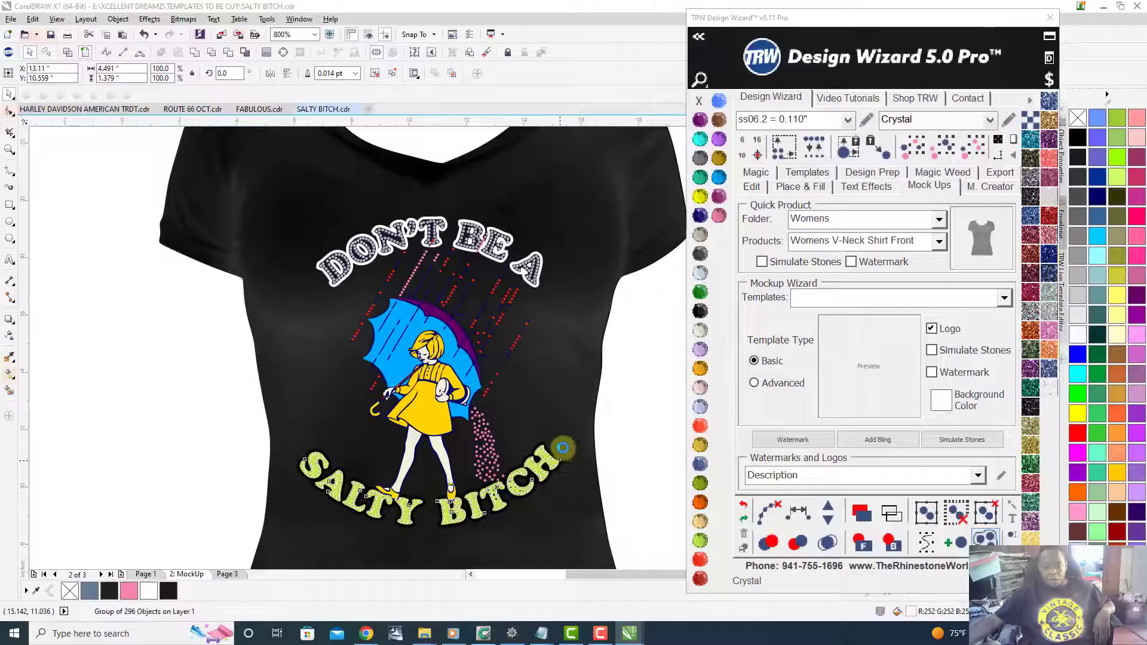
pyautogui.scroll(-1, 545, 387)
pyautogui.scroll(-1, 543, 382)
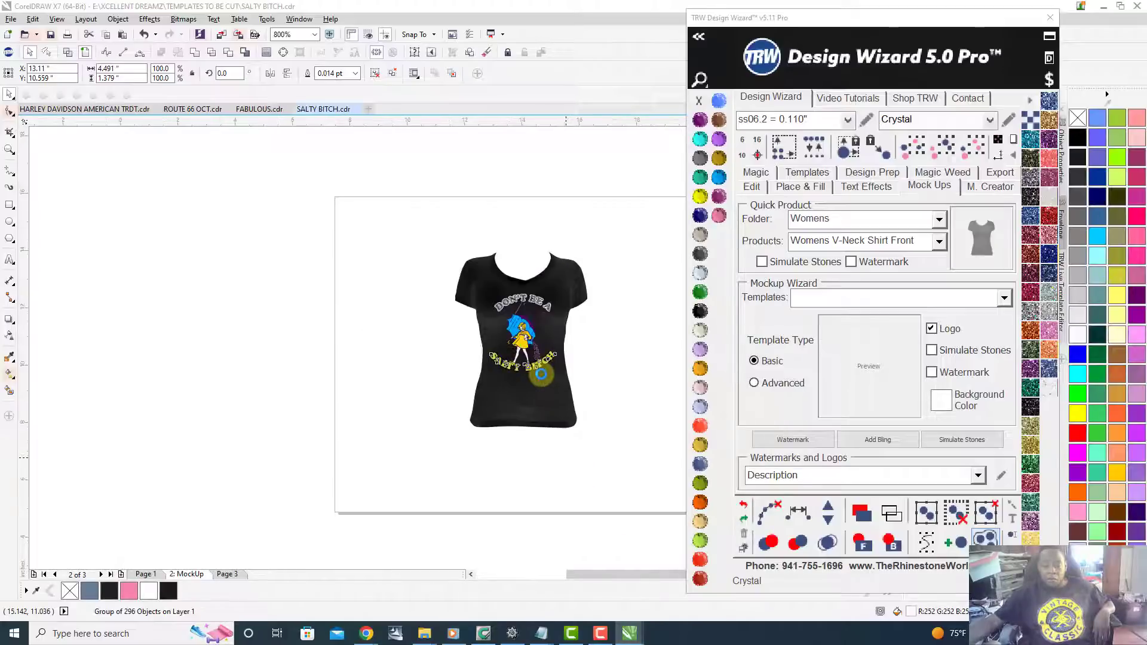
pyautogui.scroll(1, 540, 374)
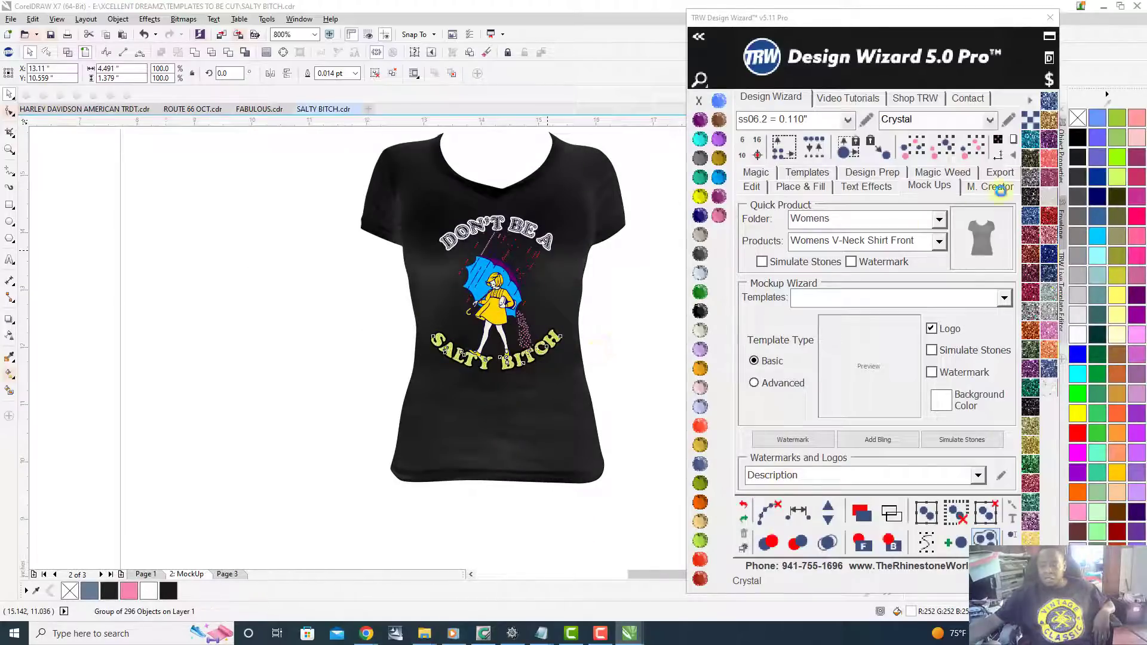
# - Fill the green SALTY BITCH lettering on the mockup with a near-black color from the palette
pyautogui.scroll(1, 584, 358)
pyautogui.scroll(1, 563, 478)
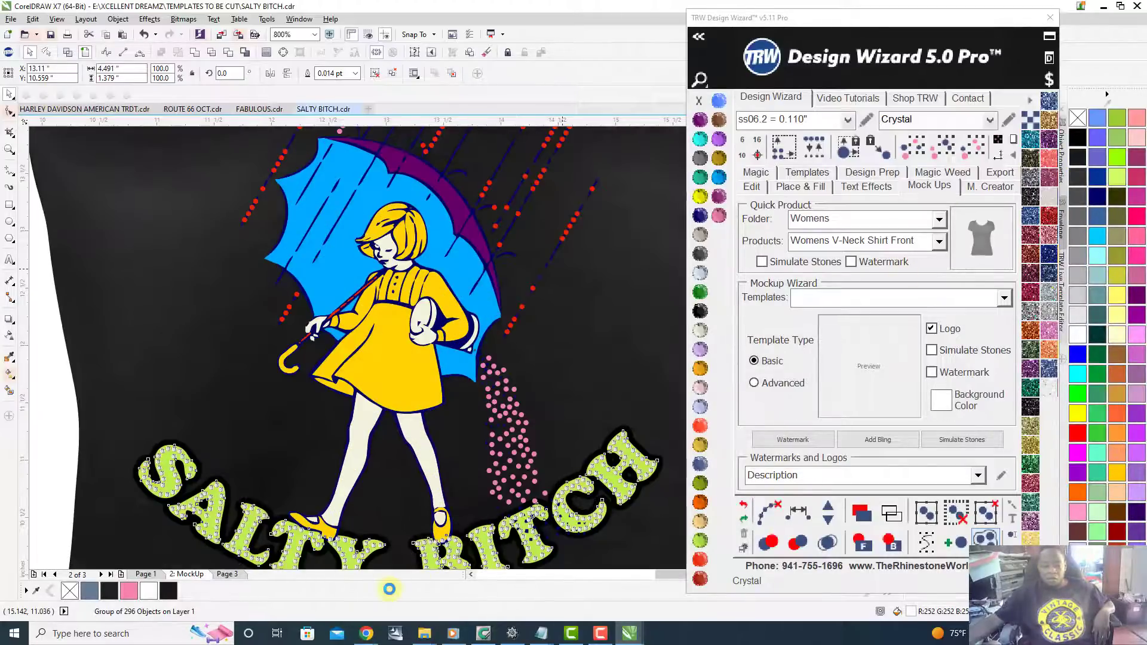
pyautogui.click(452, 540)
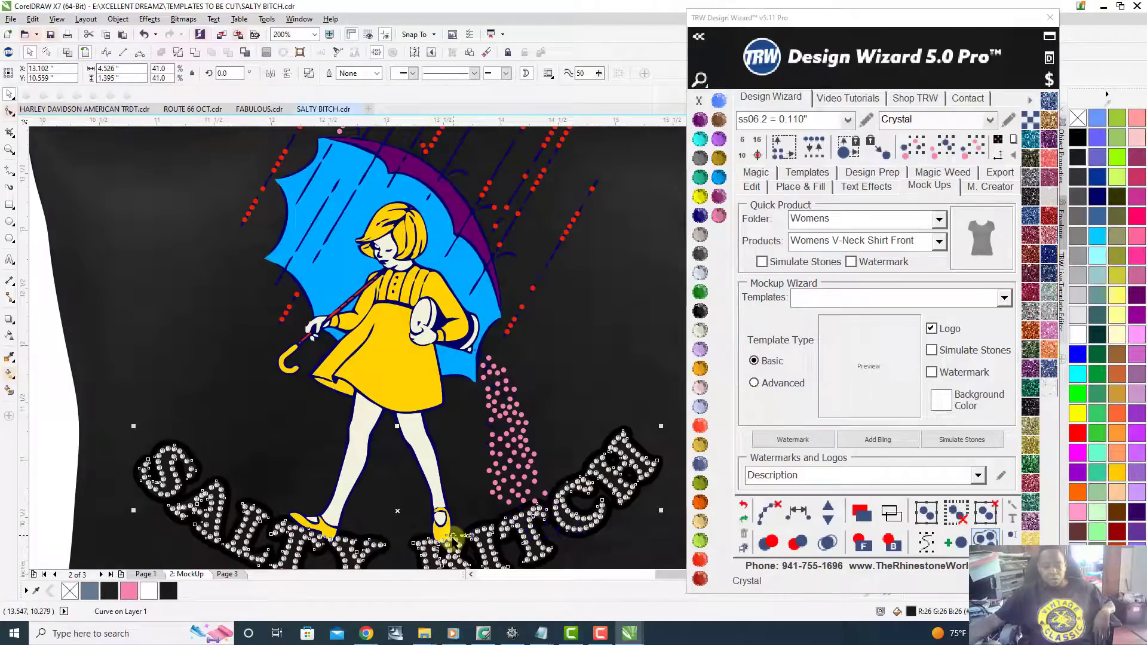
pyautogui.scroll(-2, 453, 539)
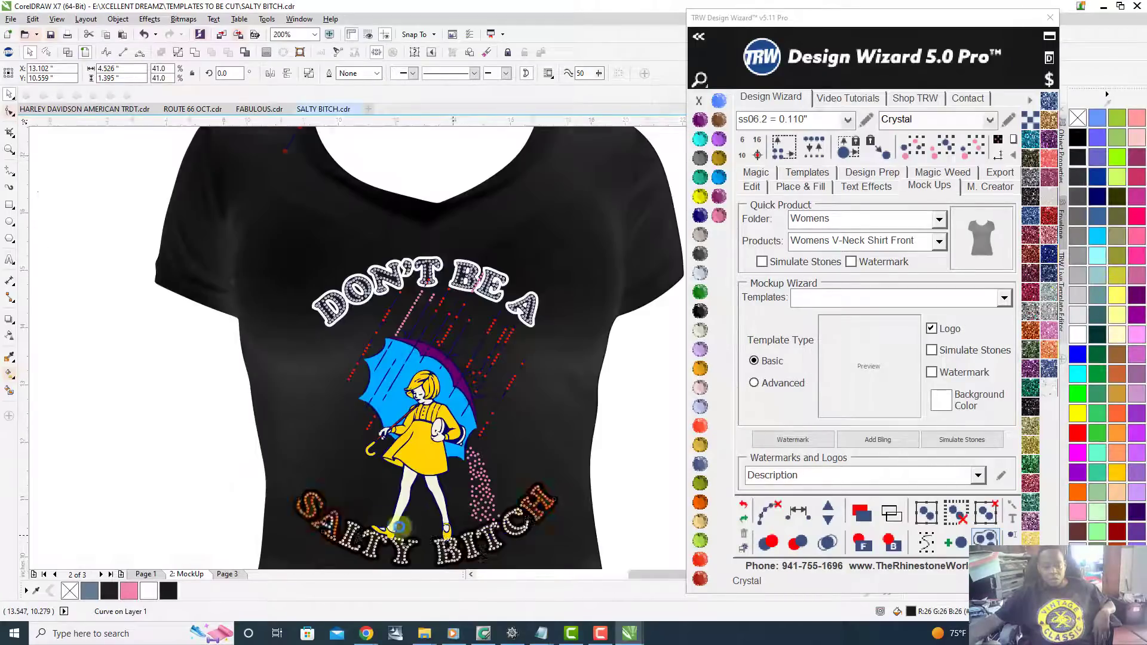
pyautogui.click(190, 483)
pyautogui.click(444, 406)
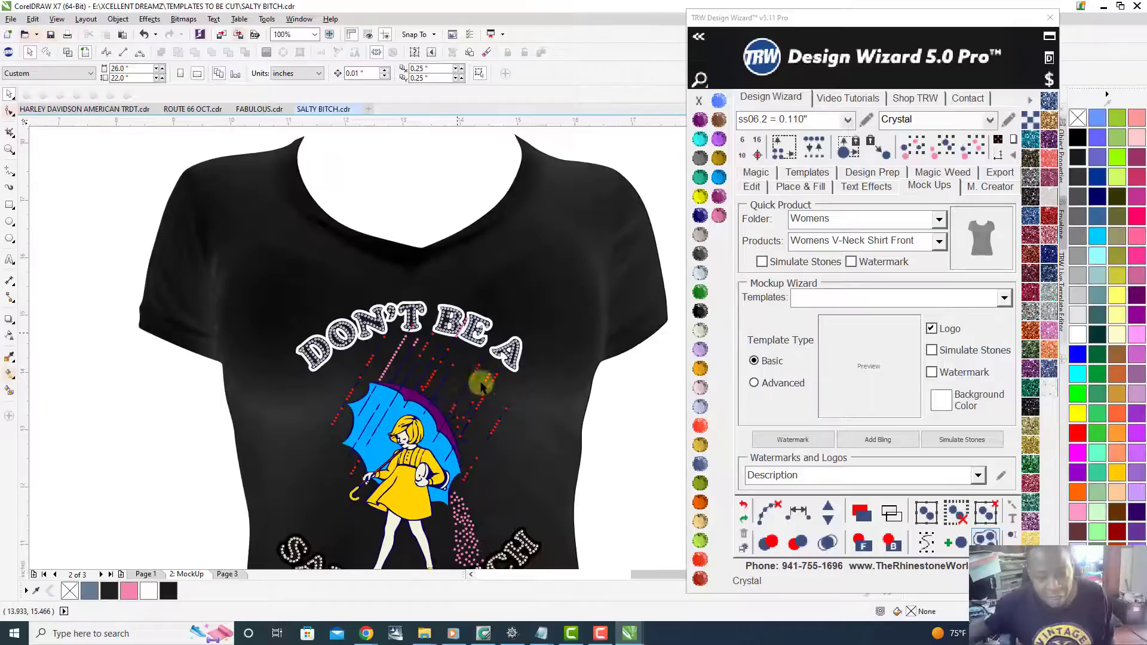
# - Fill the white outline around the DON'T BE A lettering with a near-black color from the palette
pyautogui.scroll(2, 522, 359)
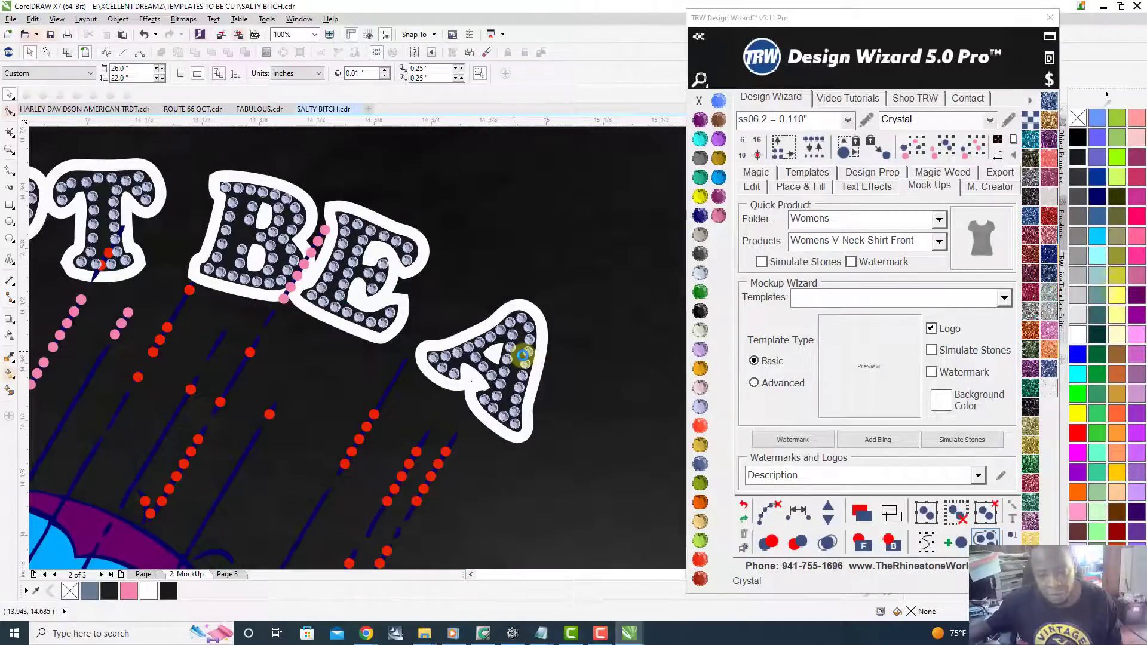
pyautogui.scroll(1, 522, 358)
pyautogui.click(521, 358)
pyautogui.scroll(-1, 521, 358)
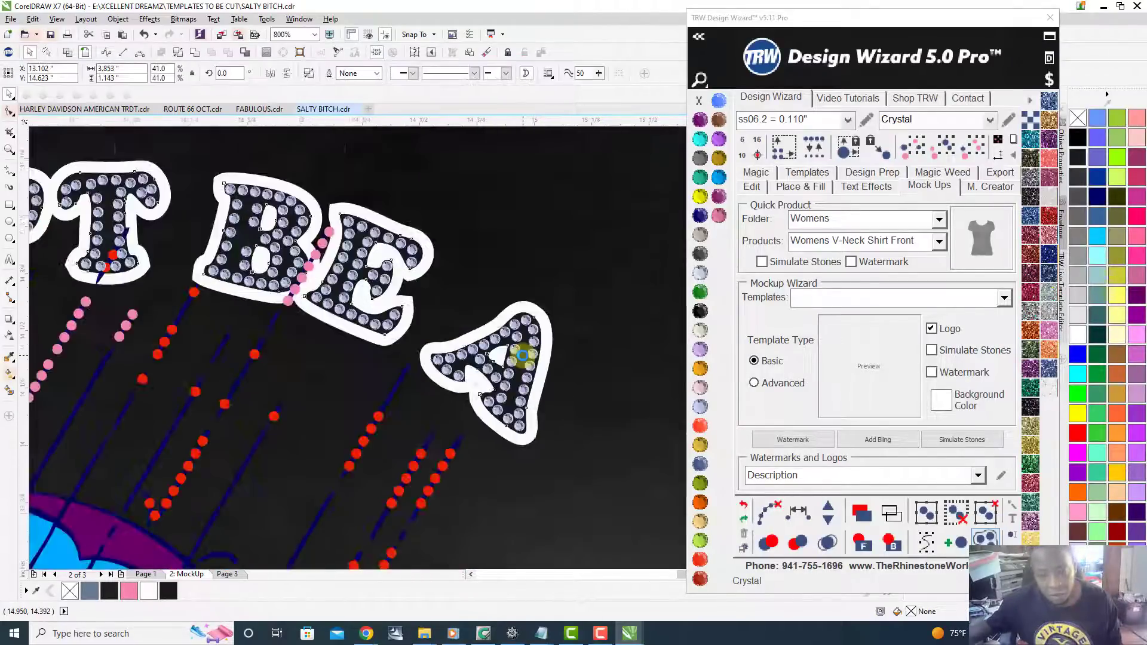
pyautogui.scroll(-1, 522, 358)
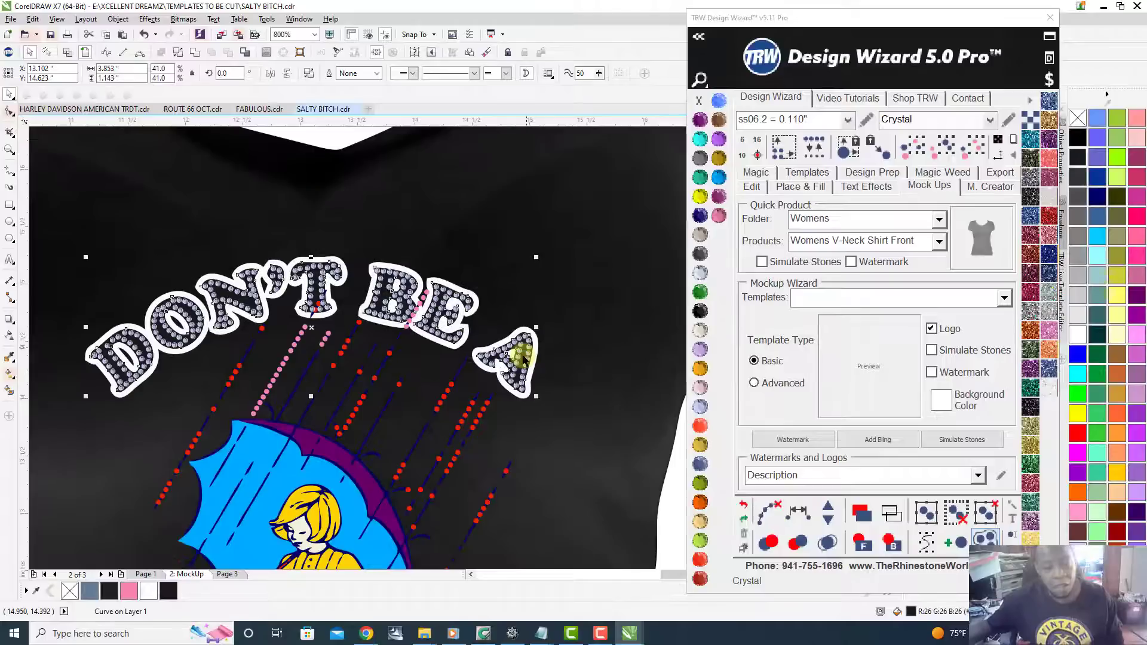
pyautogui.scroll(2, 445, 287)
pyautogui.click(448, 281)
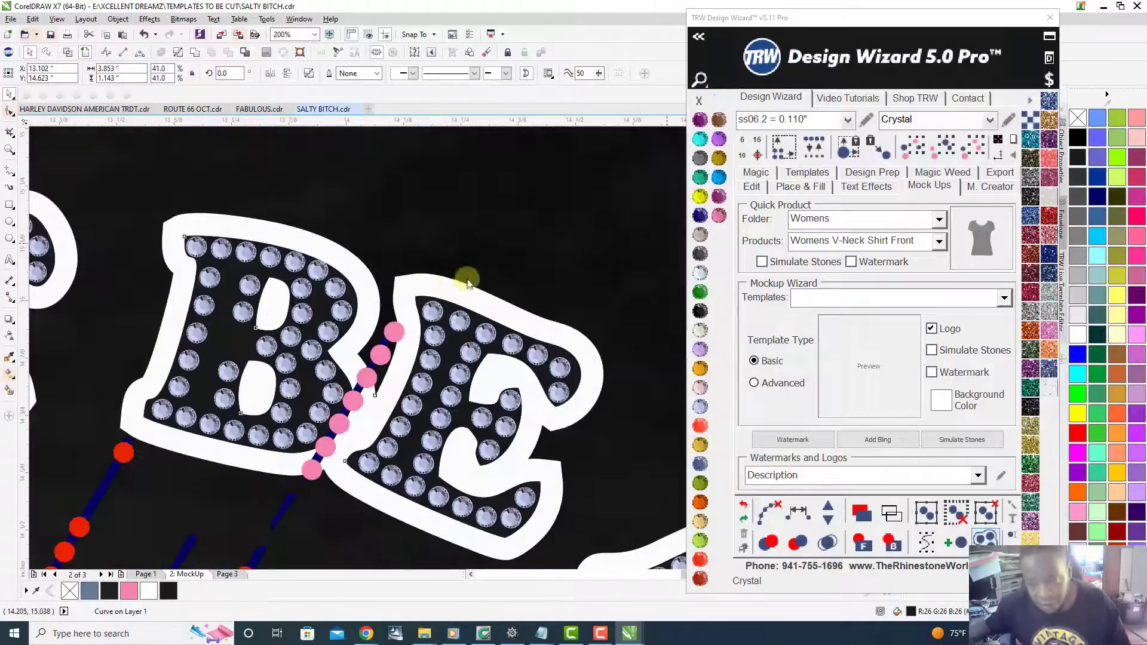
pyautogui.click(1077, 159)
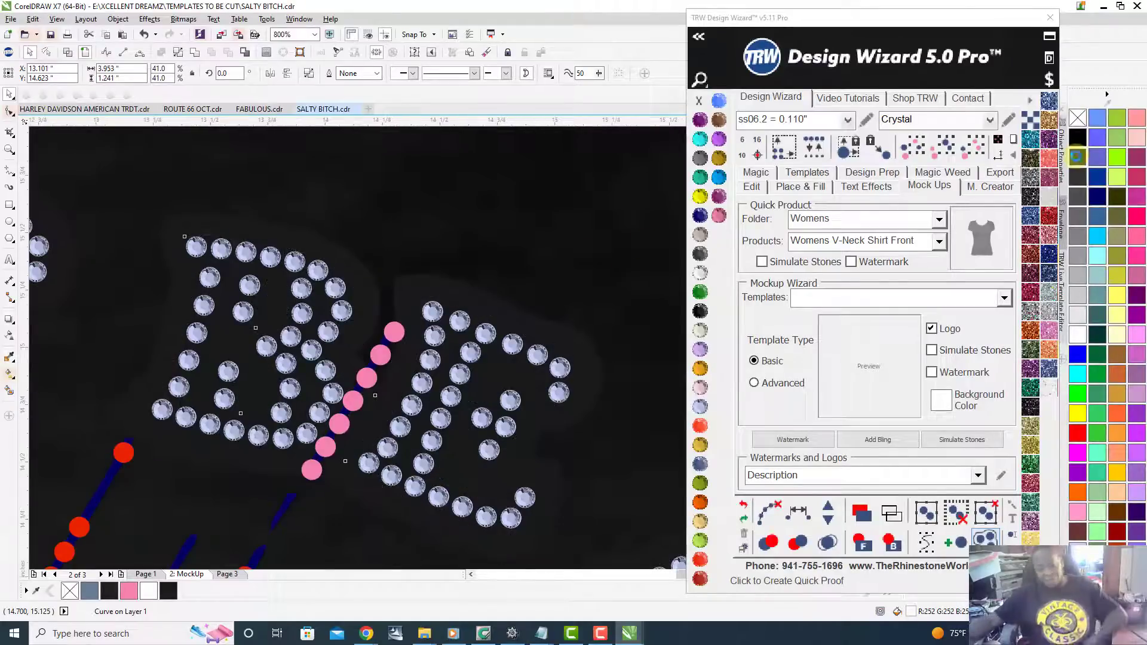
pyautogui.scroll(-1, 909, 187)
pyautogui.scroll(-2, 459, 280)
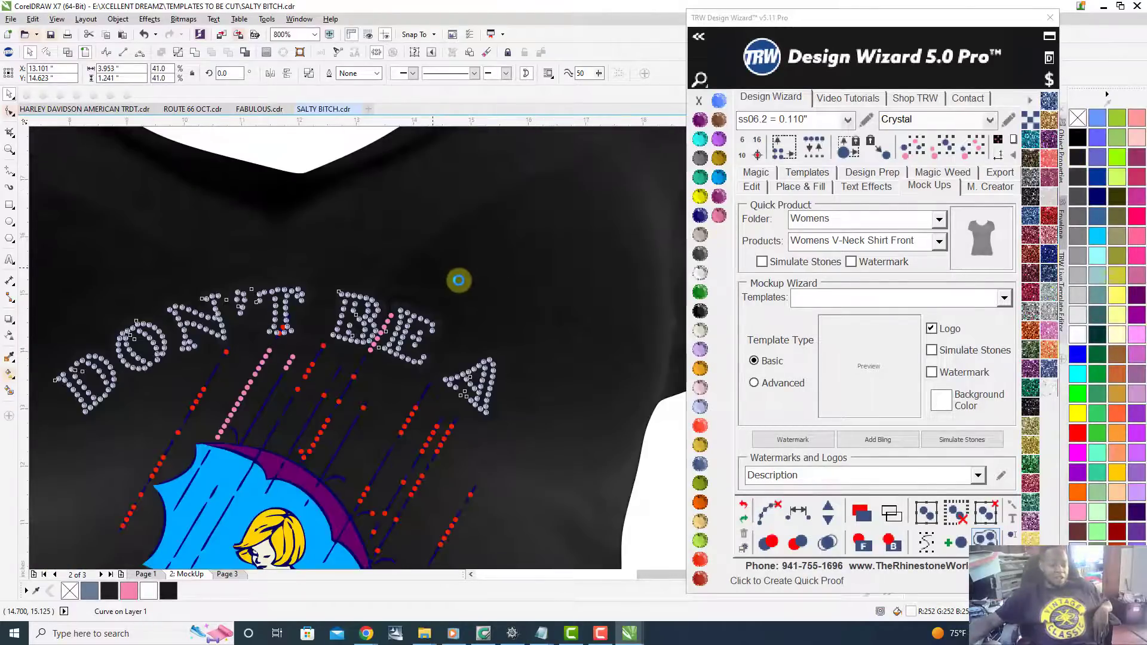
pyautogui.scroll(-2, 459, 280)
pyautogui.scroll(-1, 171, 430)
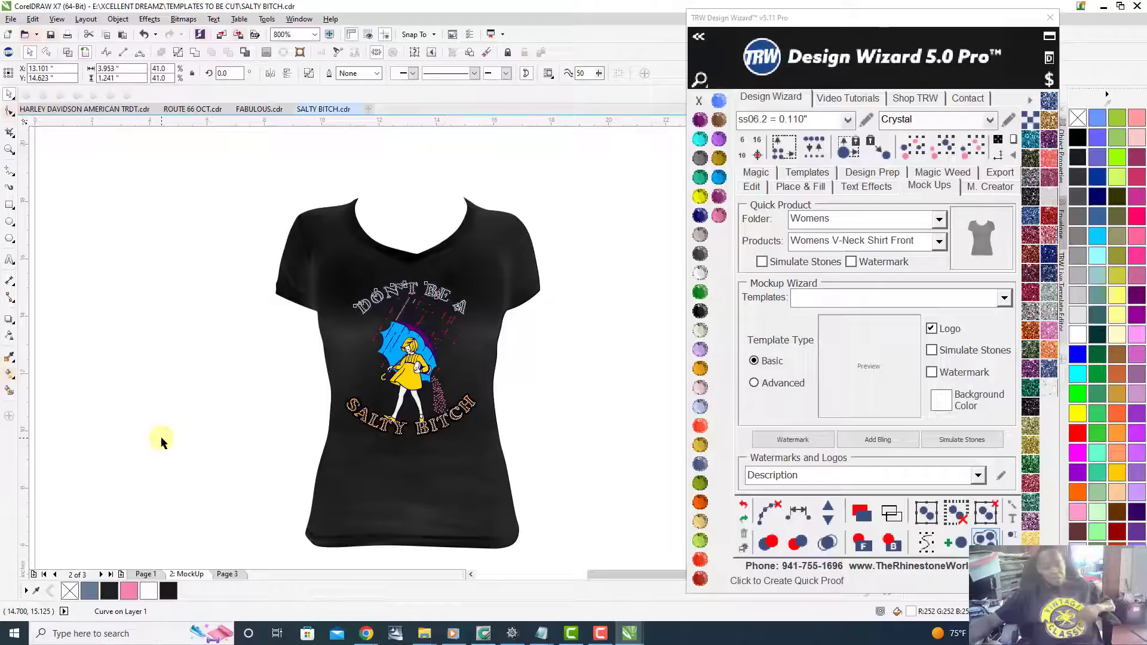
pyautogui.press('Escape')
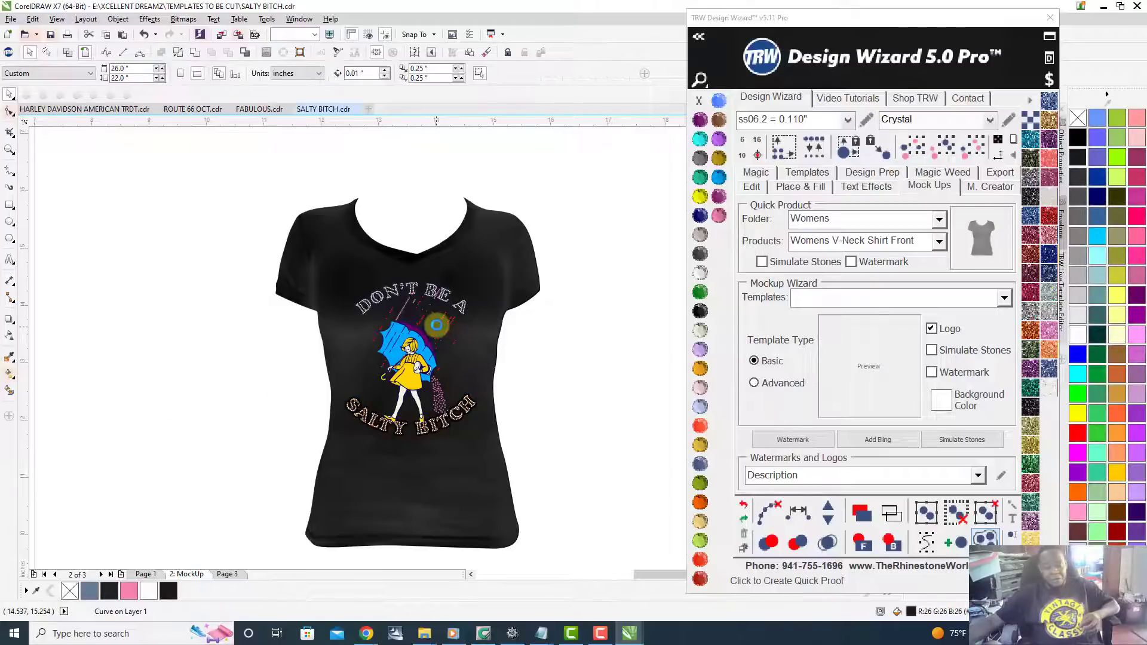
# - Recolor the grouped DON'T BE A stones to Crystal
pyautogui.scroll(2, 437, 325)
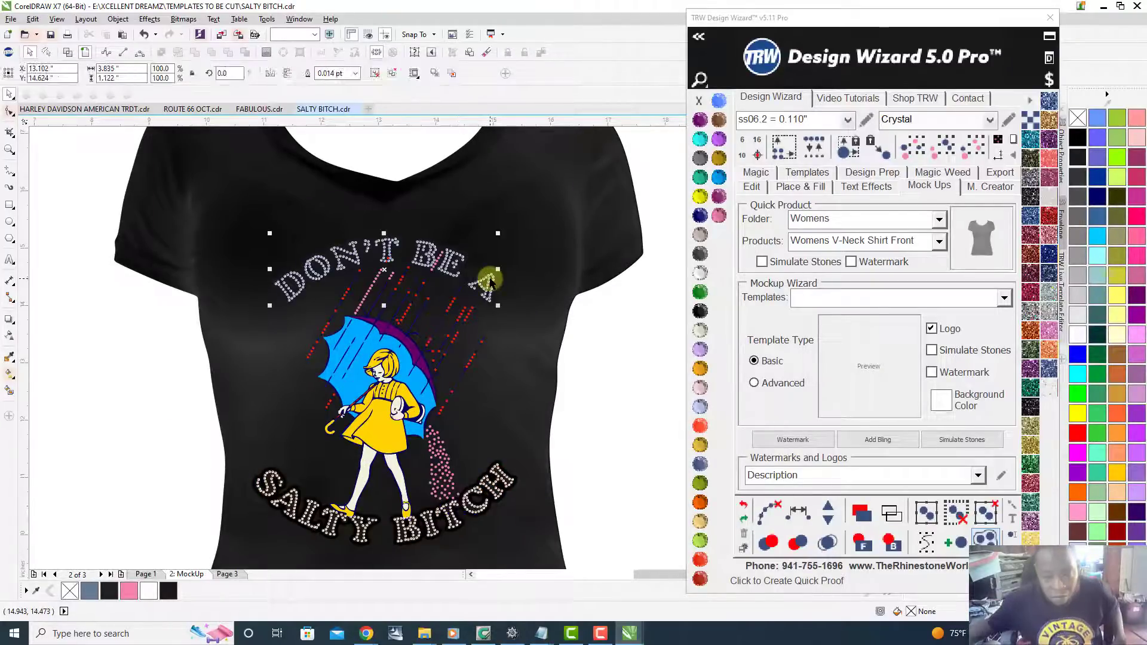
pyautogui.click(698, 276)
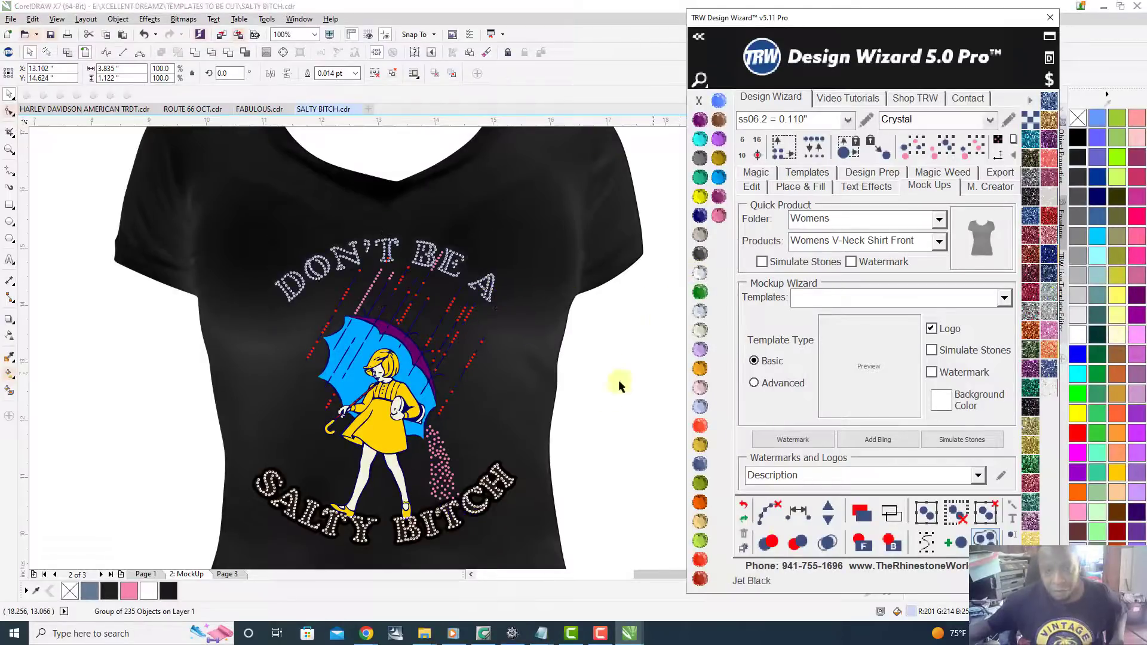
pyautogui.click(495, 278)
# - Recolor the outline shape behind the DON'T BE A stones to Jet Black and view it on the shirt
pyautogui.scroll(5, 494, 278)
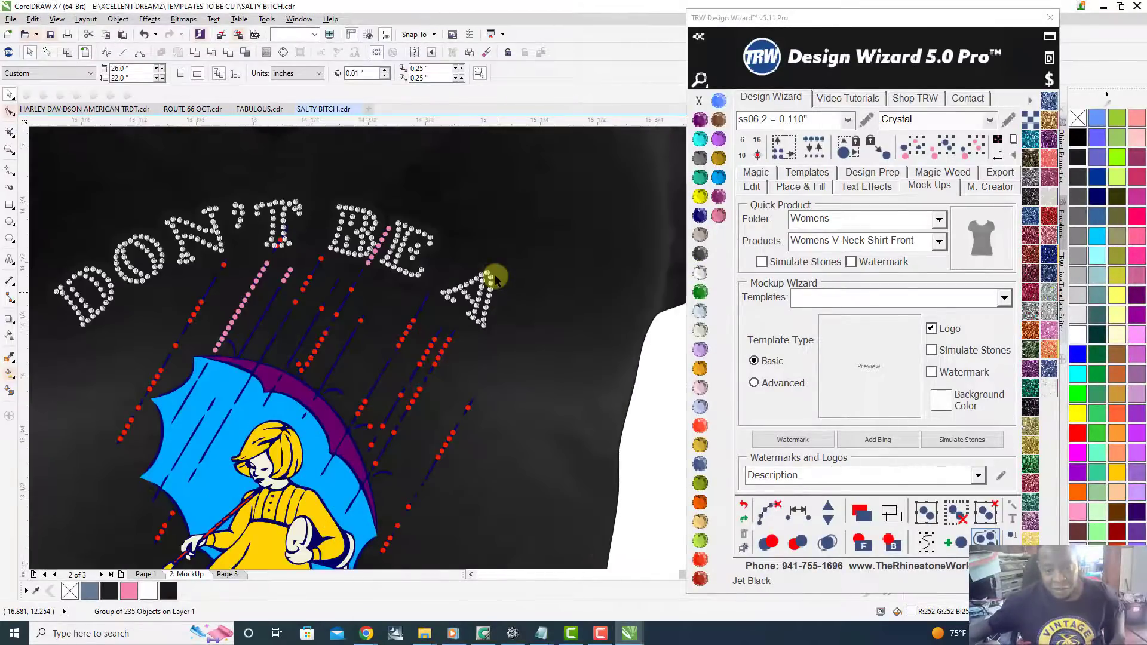
pyautogui.click(487, 303)
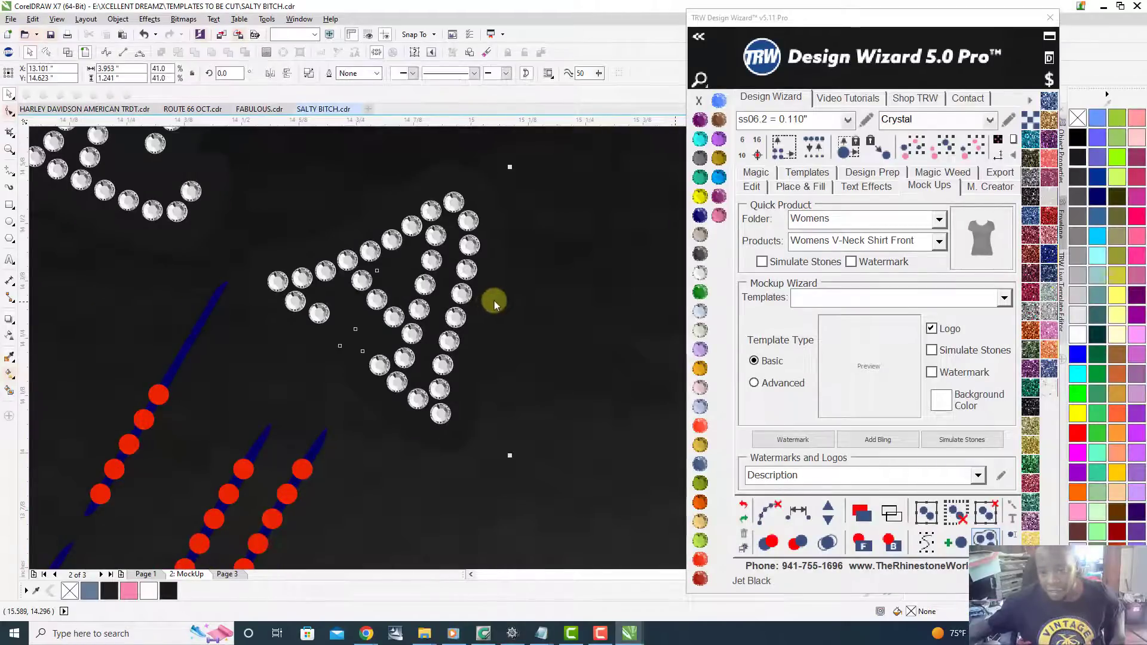
pyautogui.click(699, 311)
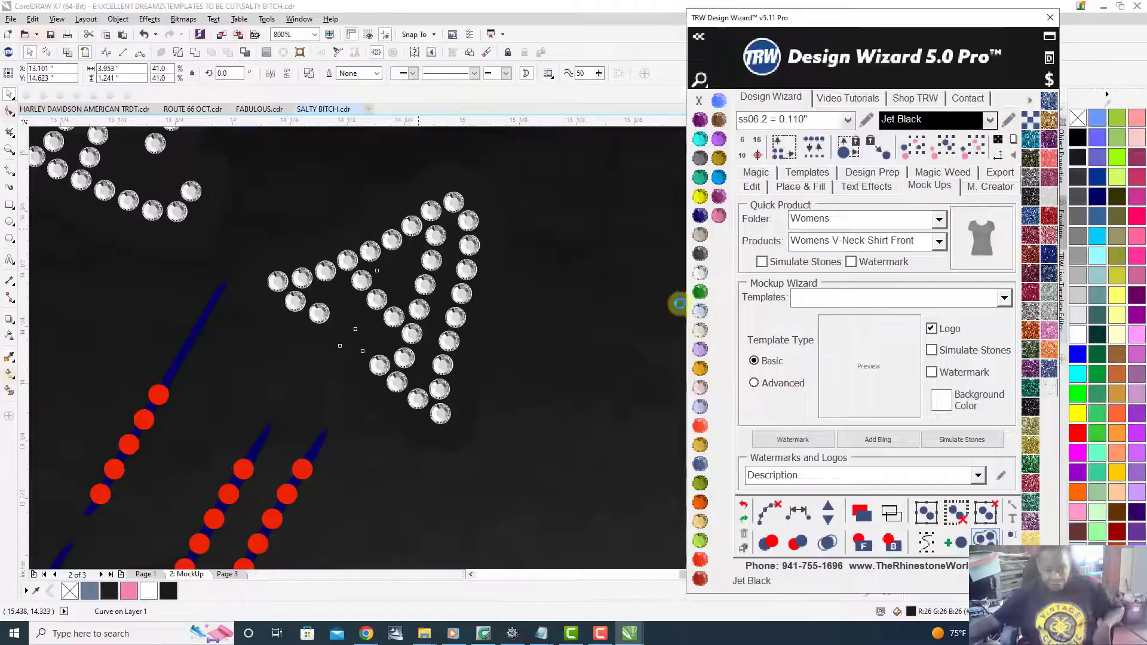
pyautogui.scroll(-5, 574, 271)
pyautogui.scroll(-3, 544, 265)
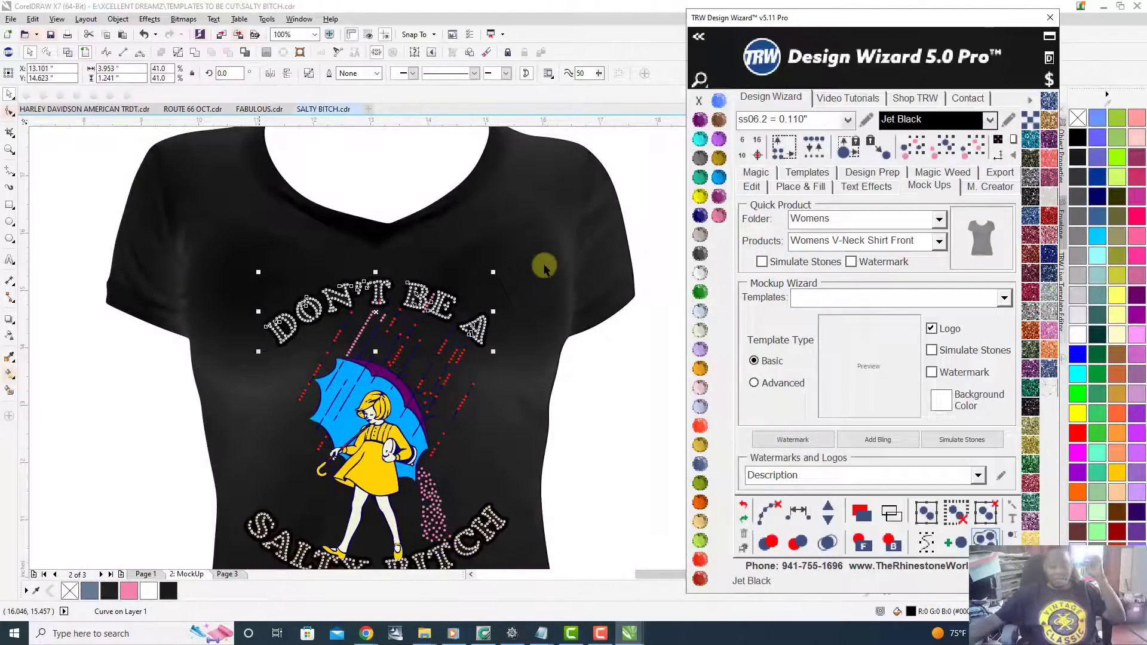
pyautogui.click(152, 412)
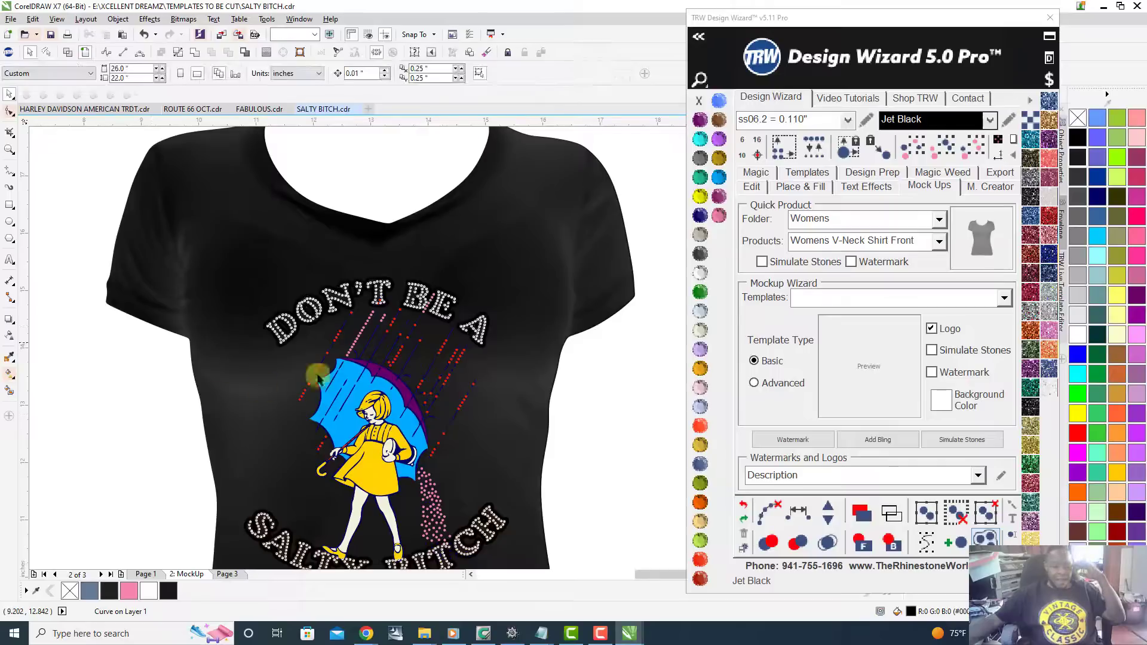
# - Select all red stones in the rain around the umbrella and simulate them as realistic stones
pyautogui.click(444, 345)
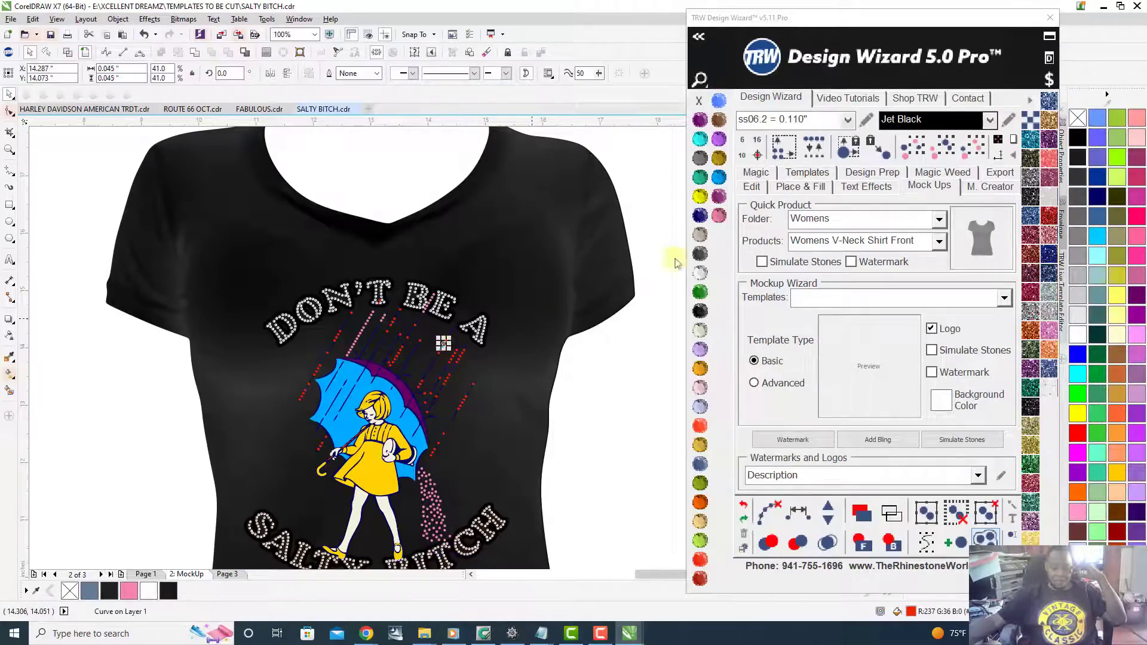
pyautogui.click(974, 149)
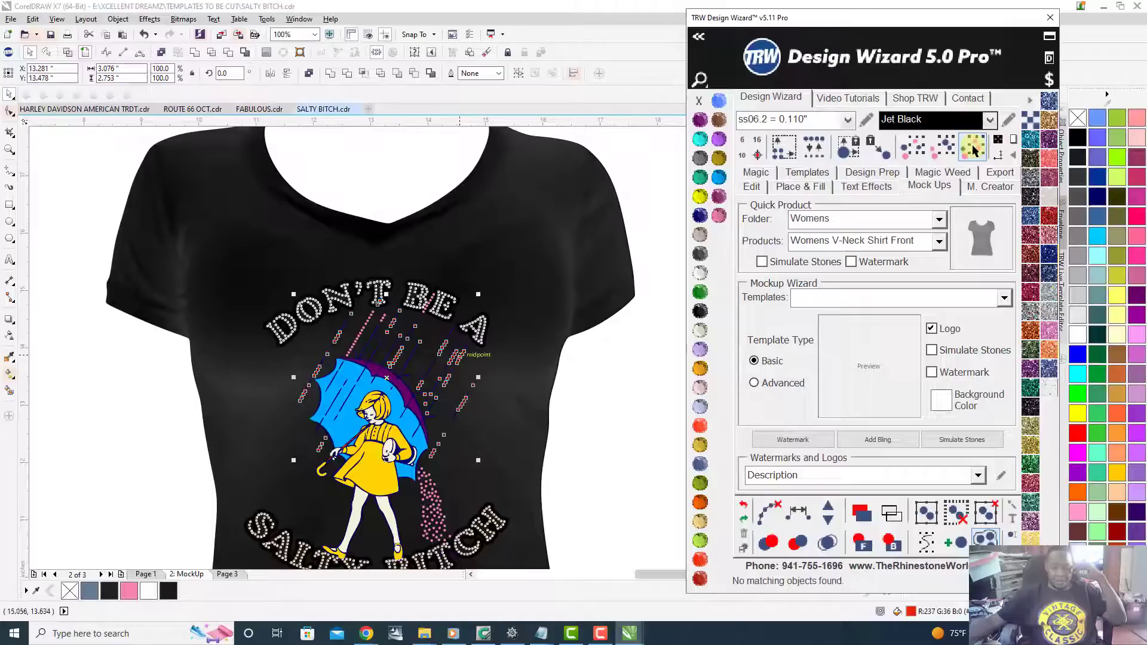
pyautogui.click(452, 358)
pyautogui.click(452, 358)
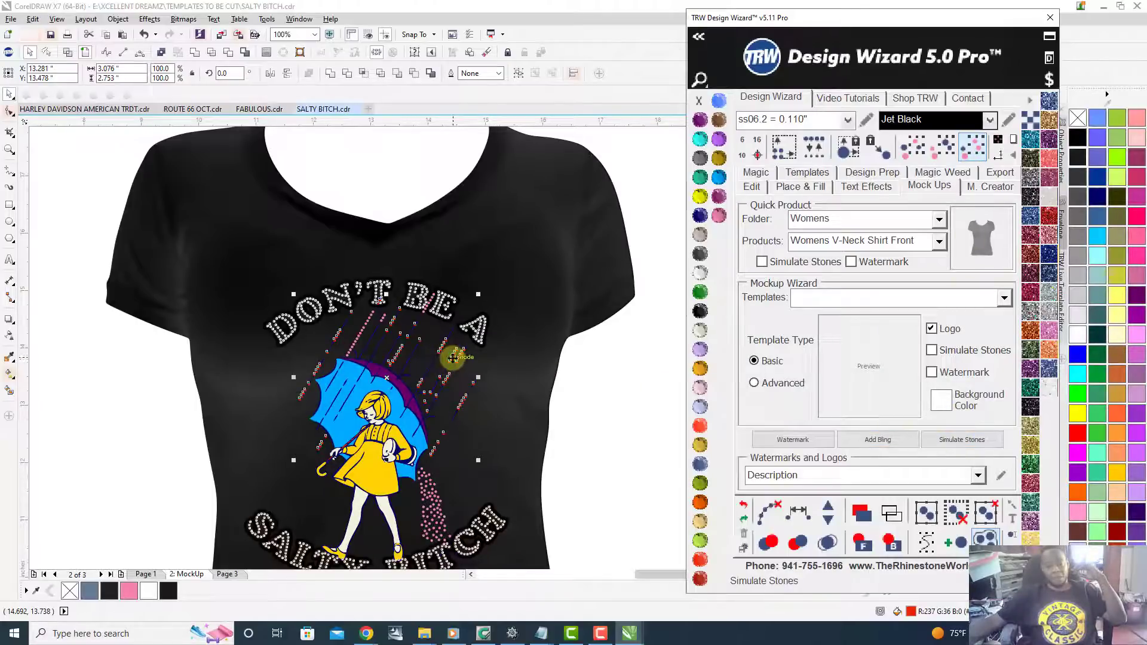
# - Group the simulated red rain stones and recolor the group to Crystal
pyautogui.scroll(2, 453, 358)
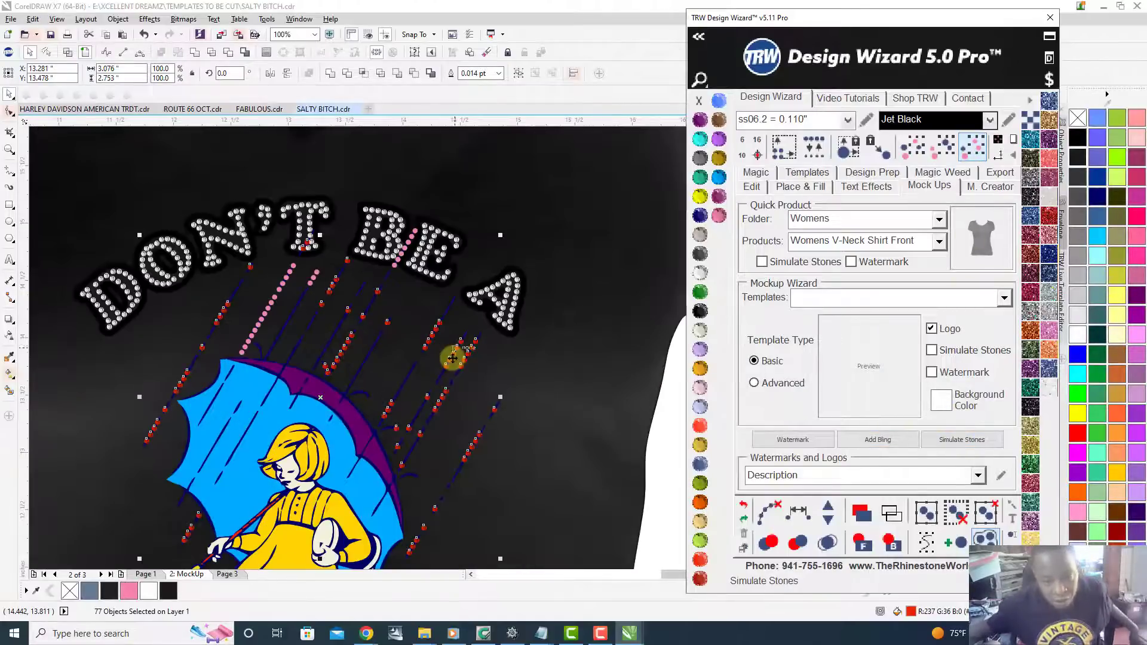
pyautogui.scroll(2, 452, 358)
pyautogui.scroll(1, 452, 358)
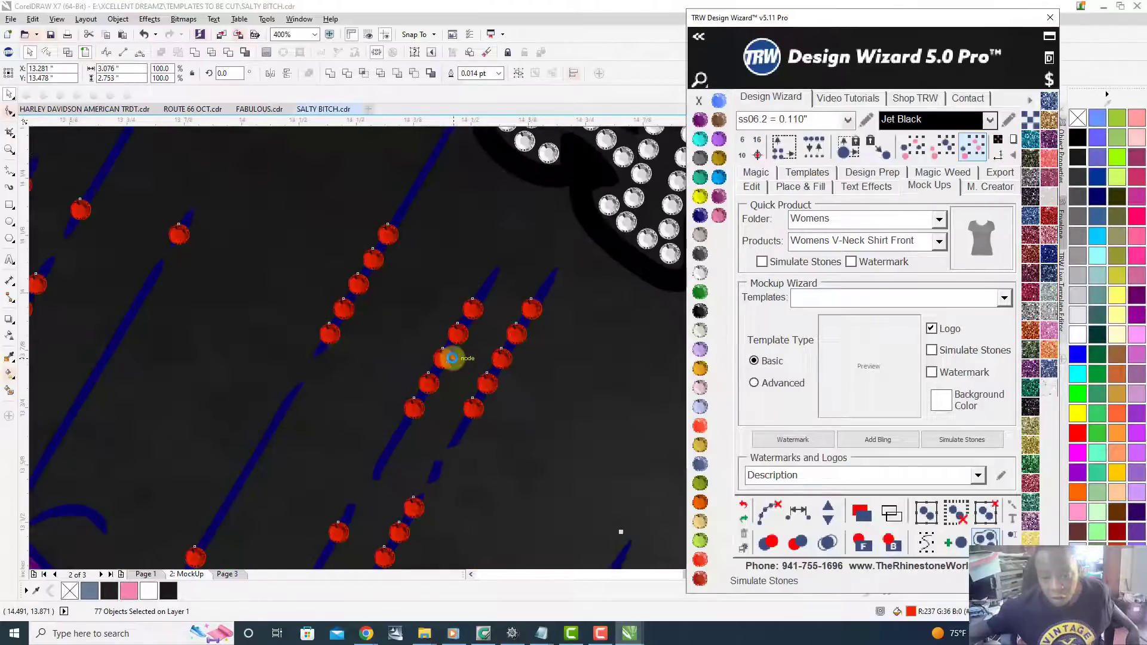
pyautogui.rightClick(452, 357)
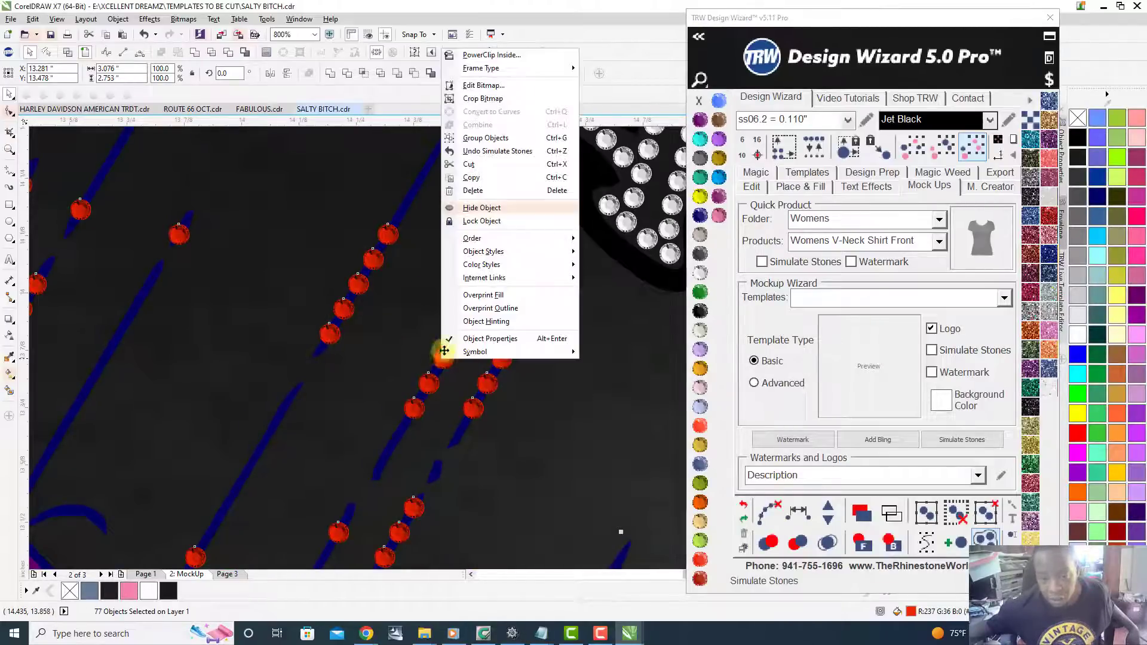
pyautogui.click(518, 138)
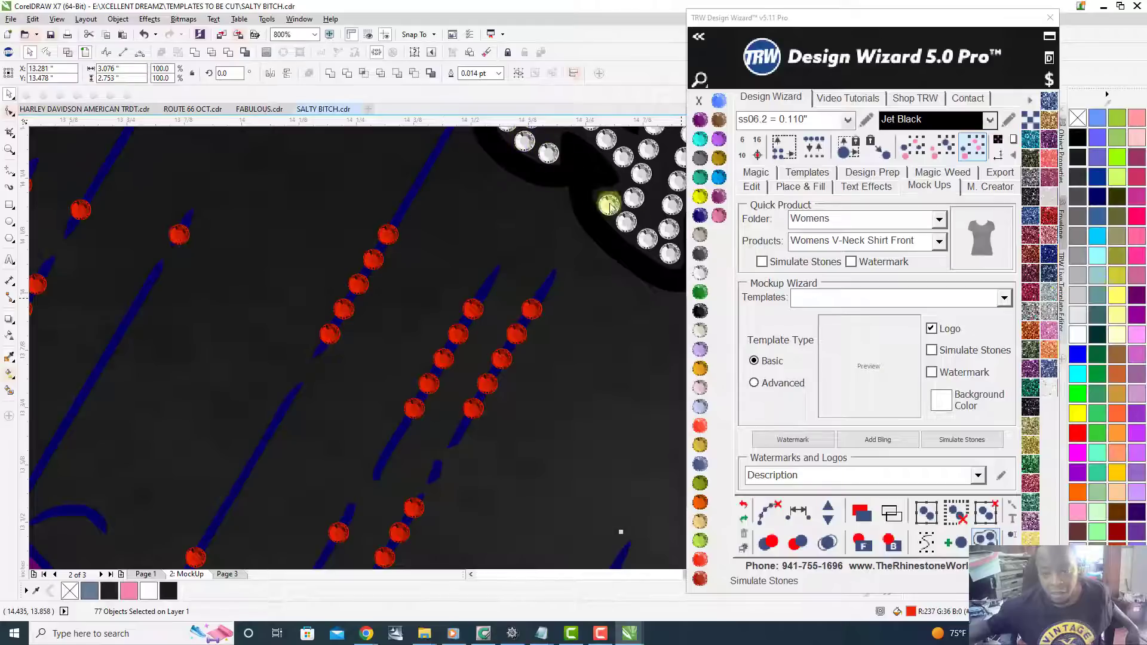
pyautogui.click(701, 272)
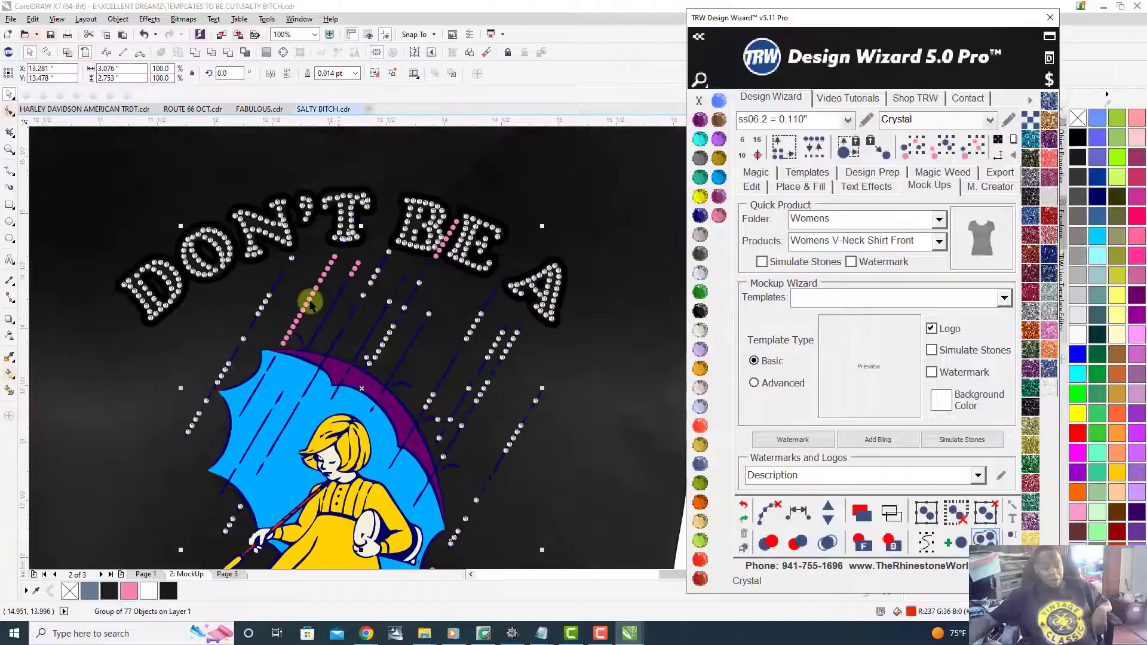
# - Simulate all pink stones in the rain and falling salt as realistic stones, and recolor them as one group to Crystal
pyautogui.keyDown('ctrl'); pyautogui.click(309, 302); pyautogui.keyUp('ctrl')
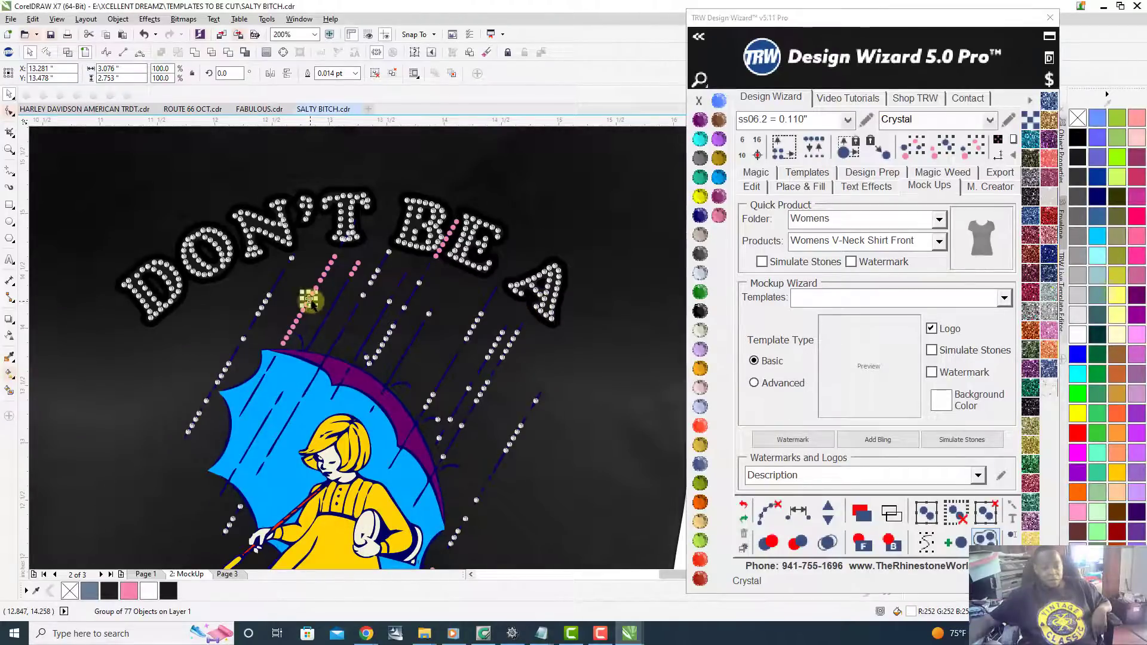
pyautogui.click(972, 437)
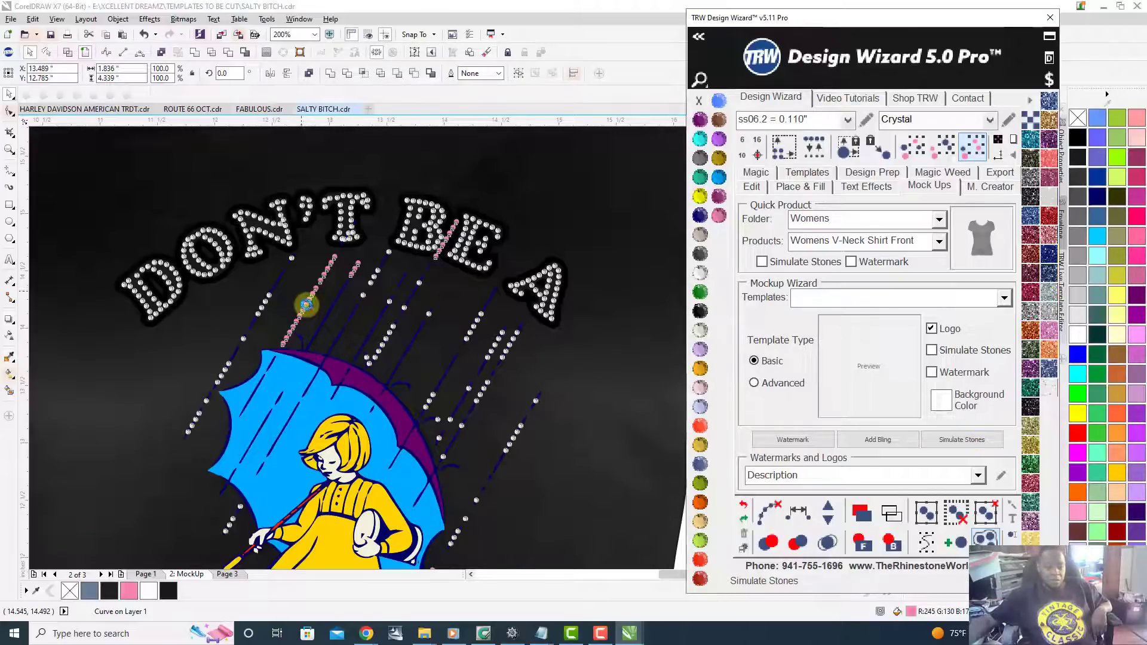
pyautogui.rightClick(306, 305)
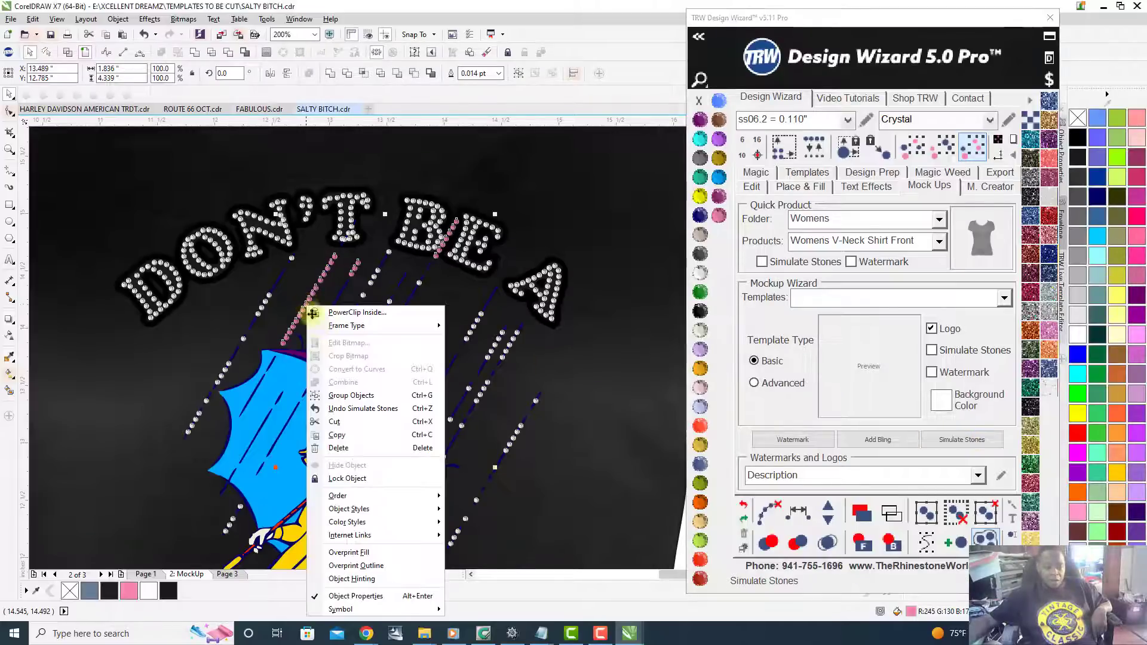
pyautogui.click(358, 397)
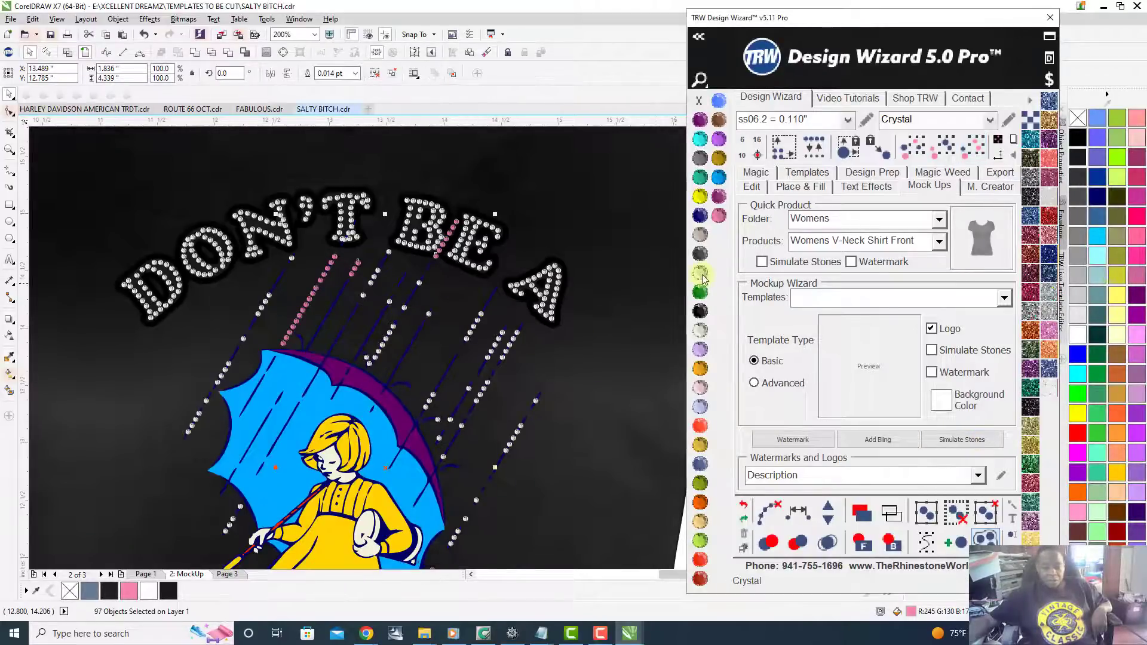
pyautogui.scroll(-1, 521, 323)
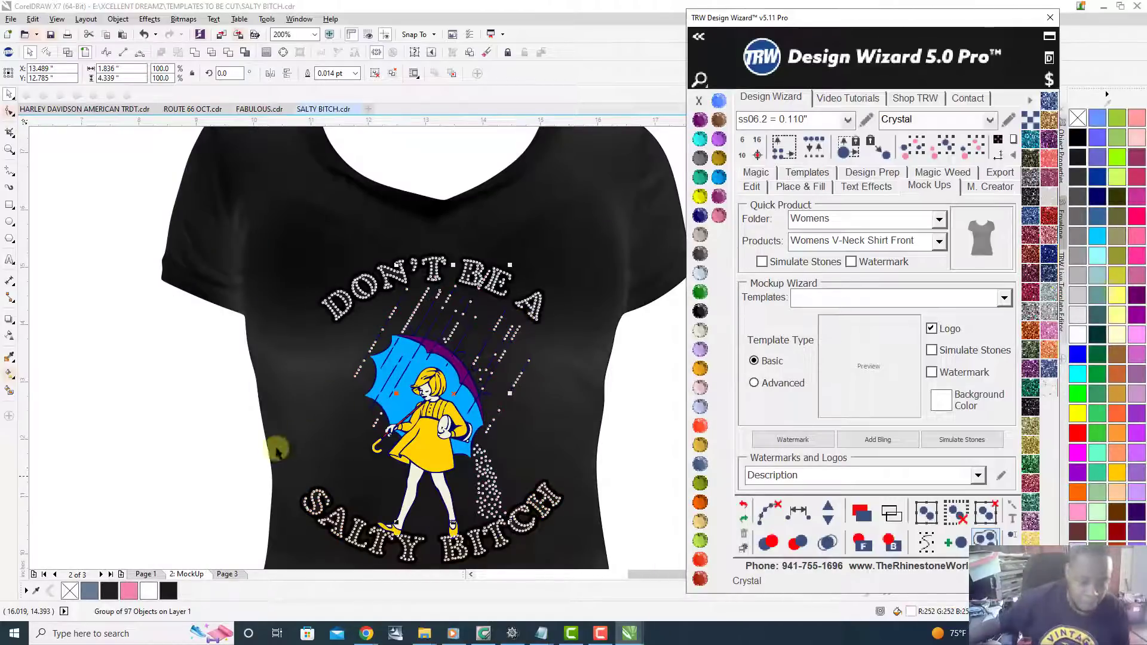
pyautogui.click(221, 478)
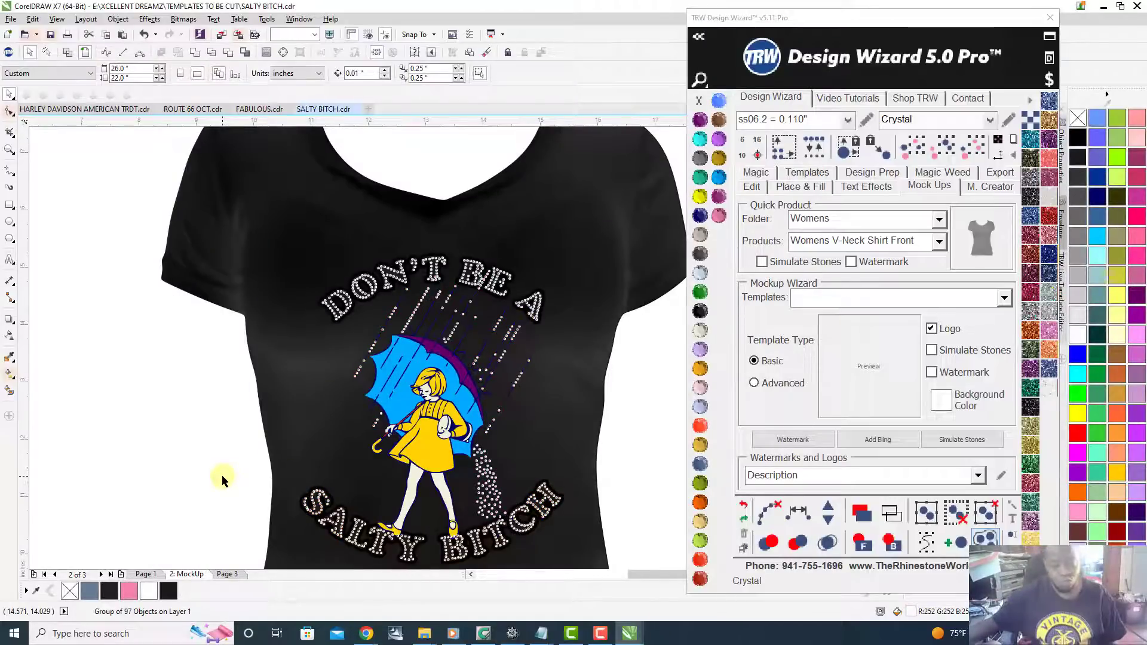
pyautogui.click(488, 480)
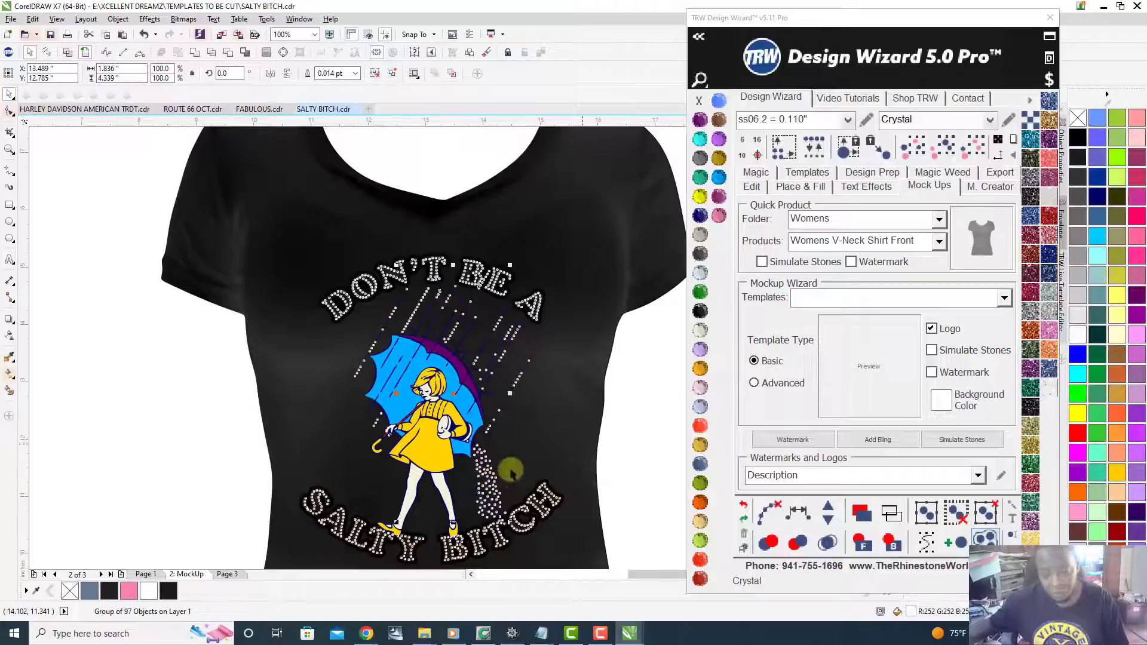
pyautogui.click(641, 423)
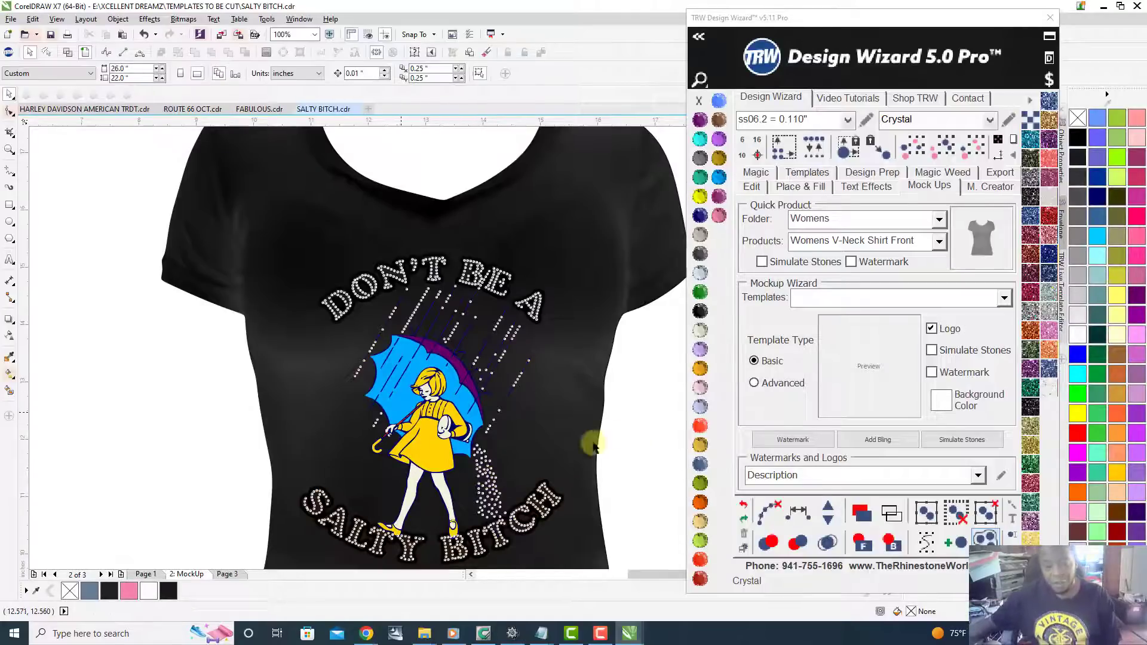
# - Combine the girl's two yellow shoes into one object and recolor them to TRW Pink
pyautogui.scroll(1, 441, 542)
pyautogui.scroll(1, 472, 531)
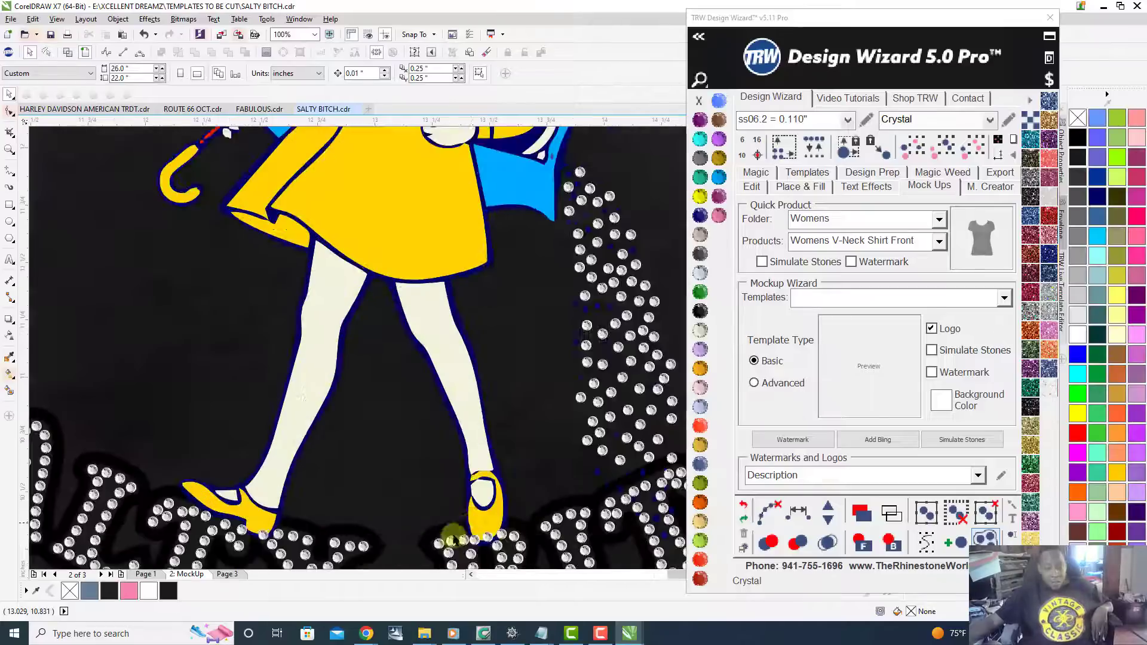
pyautogui.click(480, 525)
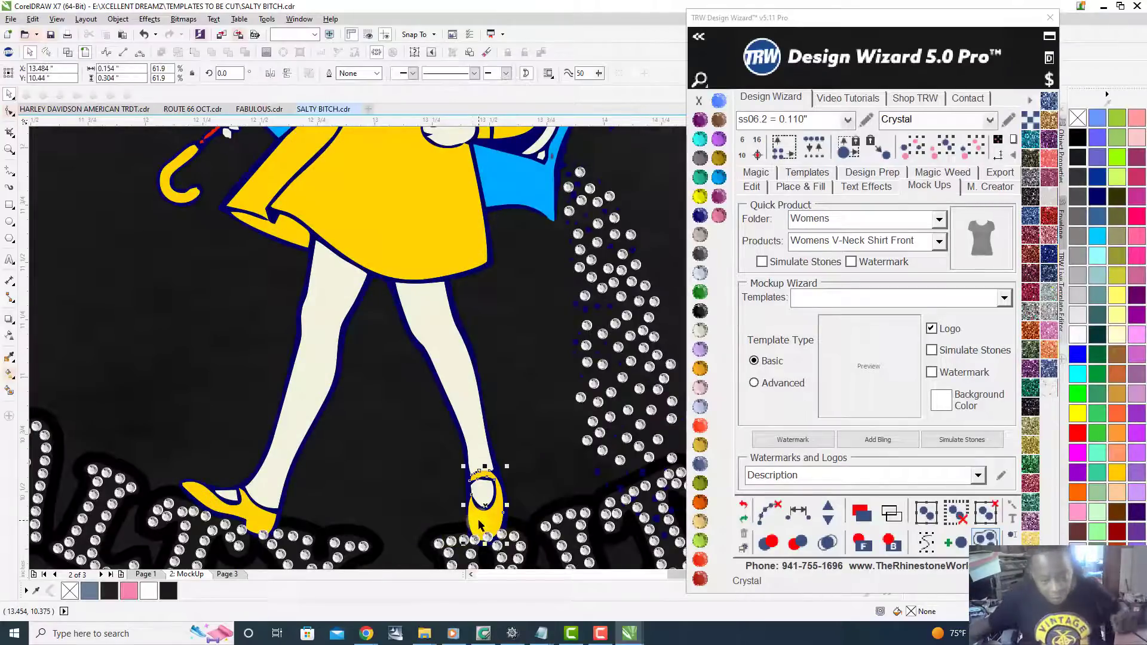
pyautogui.keyDown('shift'); pyautogui.click(251, 513); pyautogui.keyUp('shift')
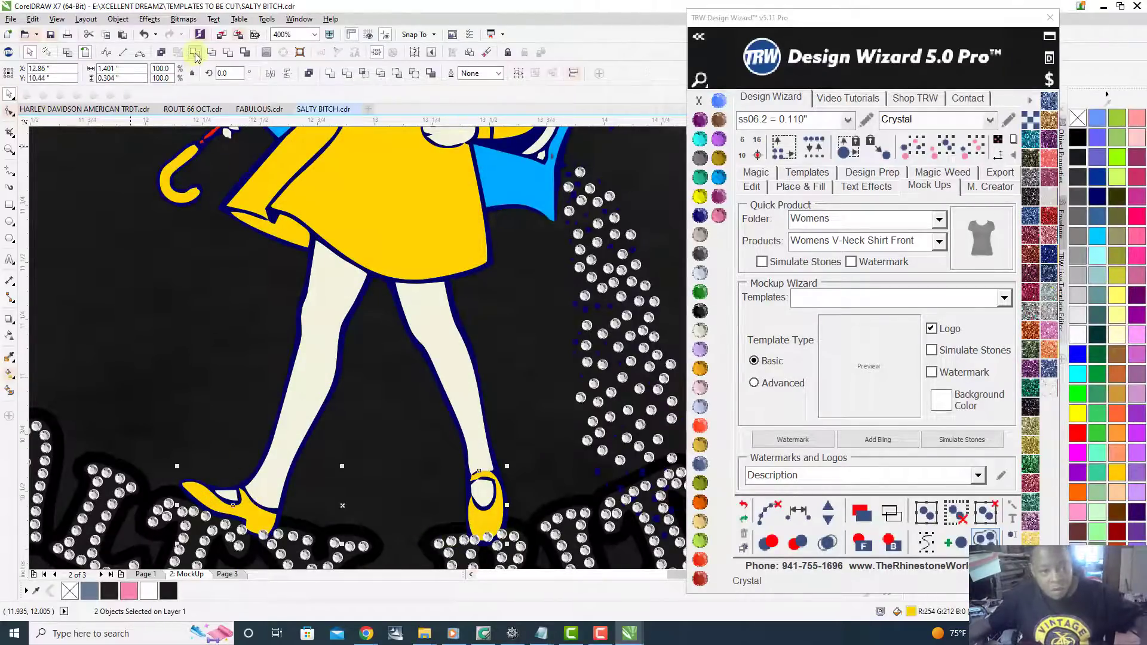
pyautogui.click(718, 215)
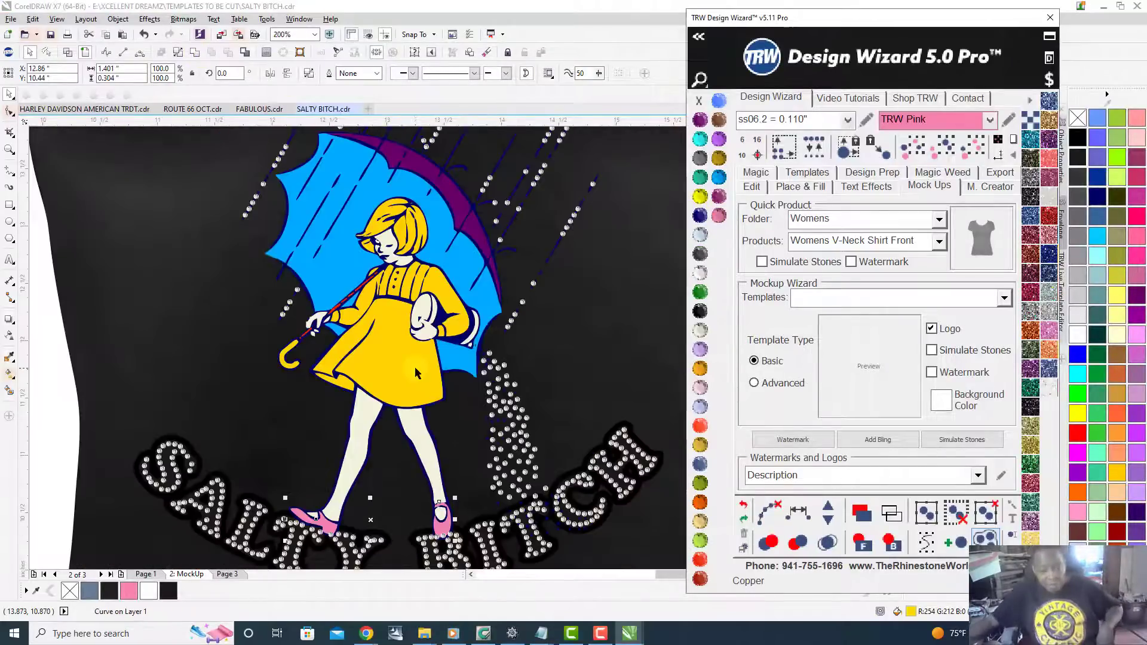
# - Recolor the girl's skirt to TRW Pink, then combine the front blouse pieces and give them the same color
pyautogui.click(416, 372)
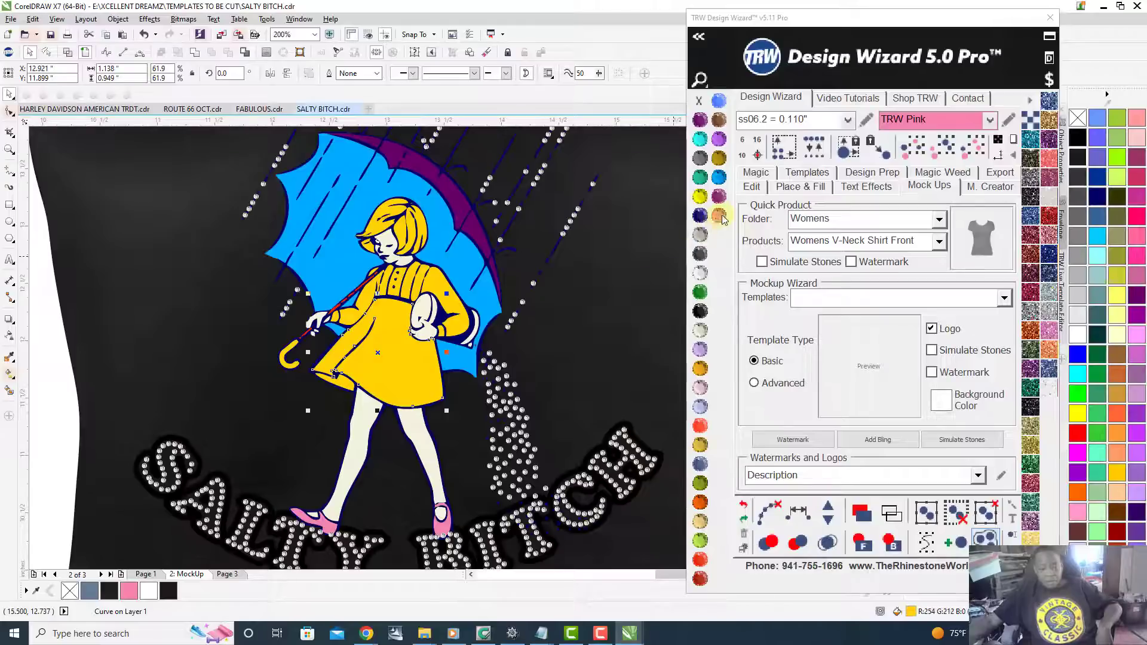
pyautogui.click(720, 217)
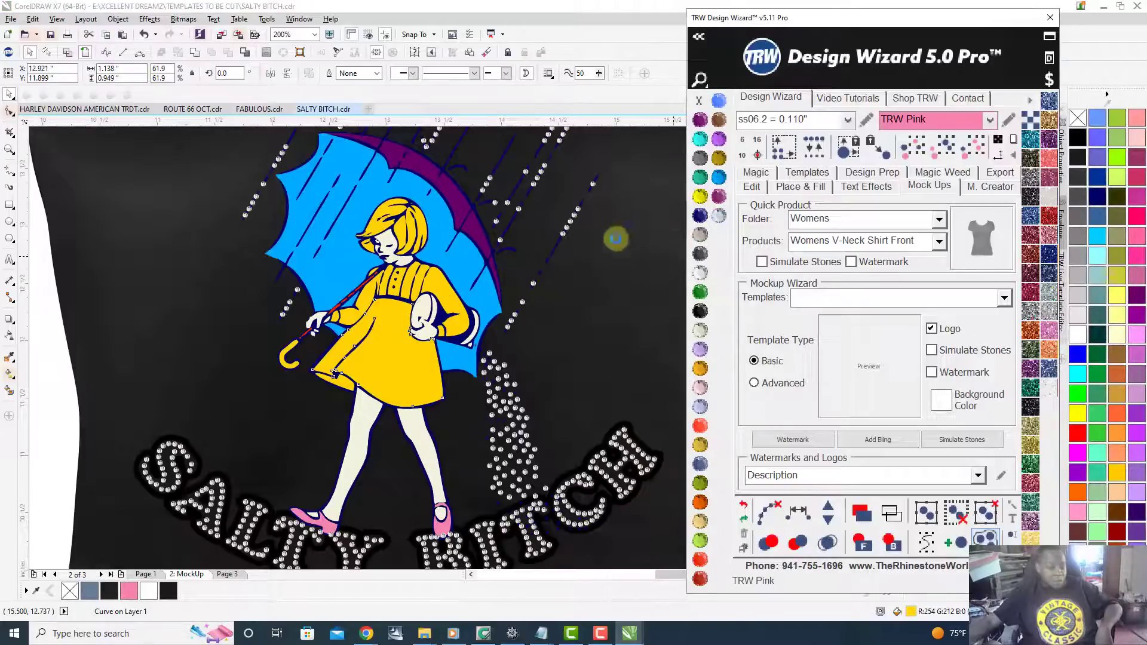
pyautogui.scroll(2, 413, 289)
pyautogui.click(408, 291)
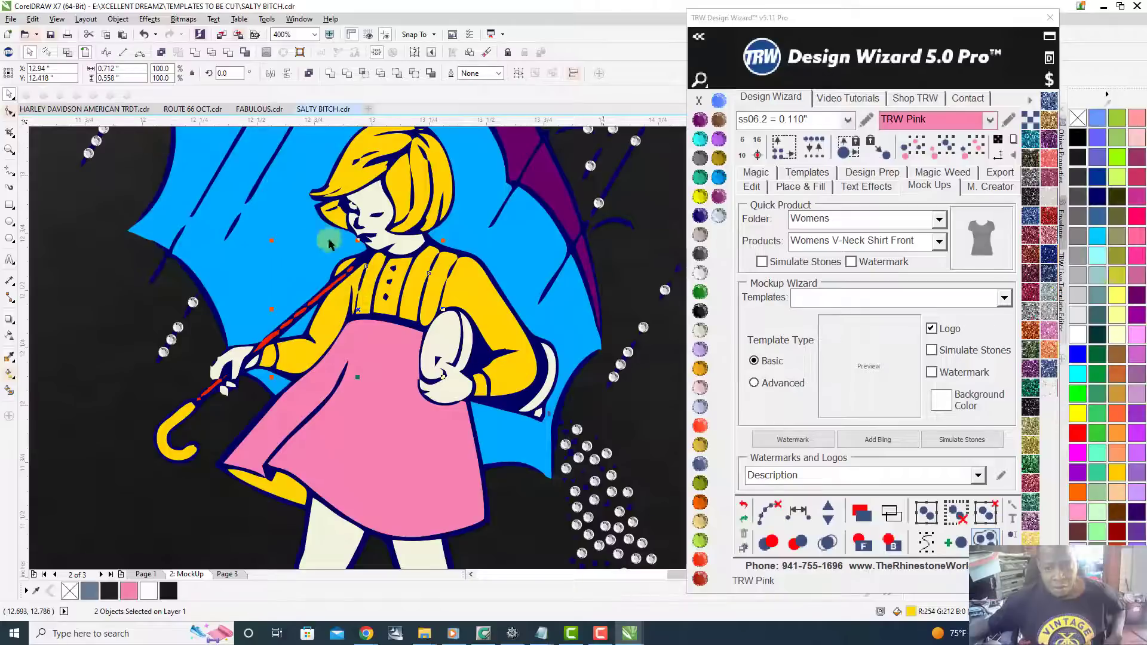
pyautogui.click(193, 52)
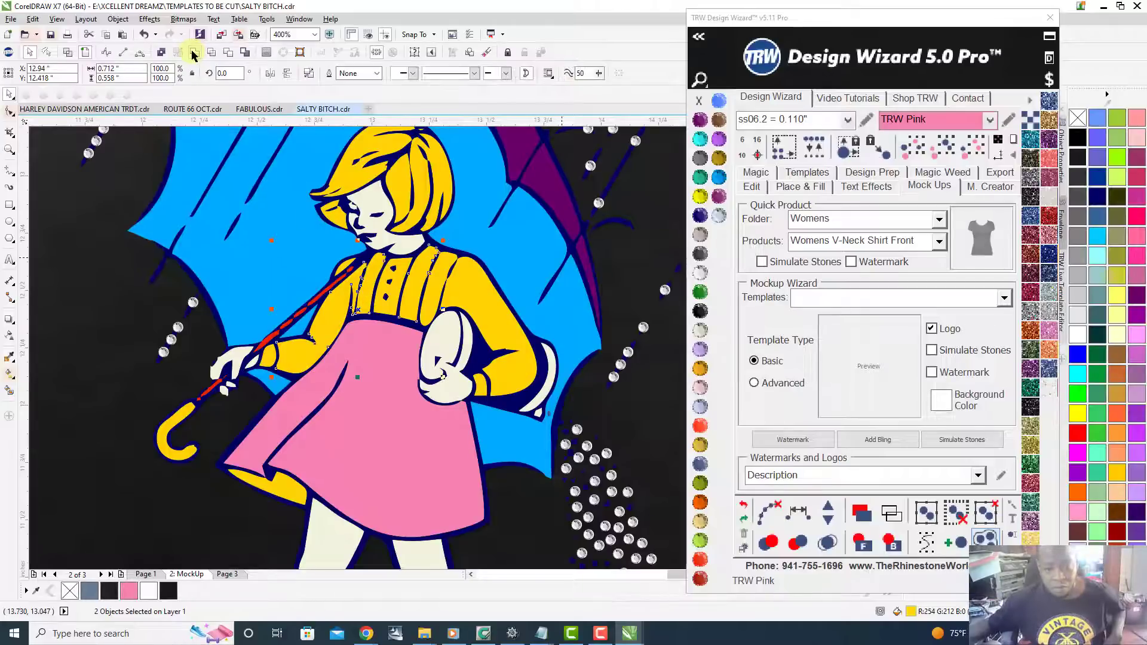
pyautogui.click(719, 219)
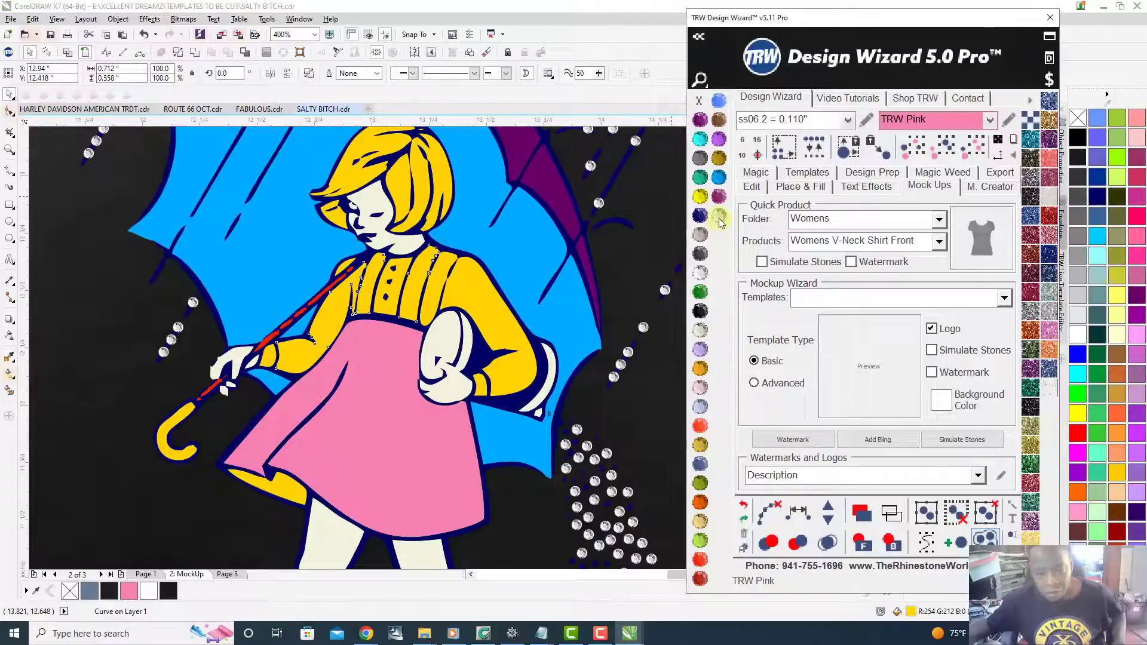
# - Combine the yellow right-hand sleeve and the small shoulder piece behind the handle with the pink blouse so they share its color
pyautogui.click(464, 292)
pyautogui.click(464, 293)
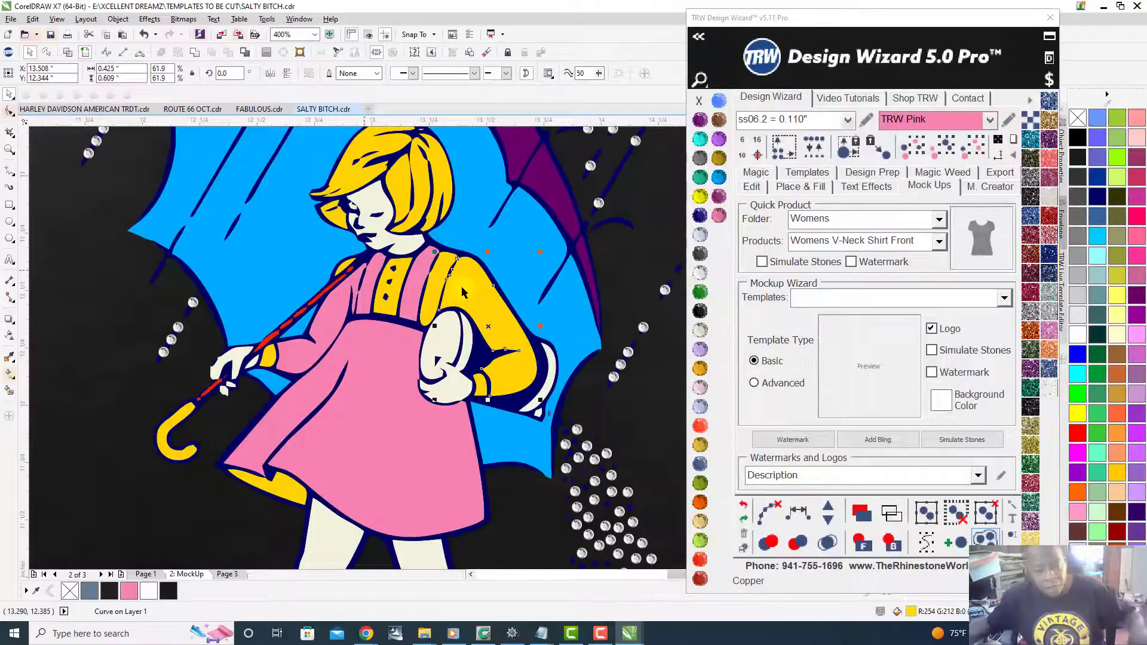
pyautogui.scroll(2, 463, 292)
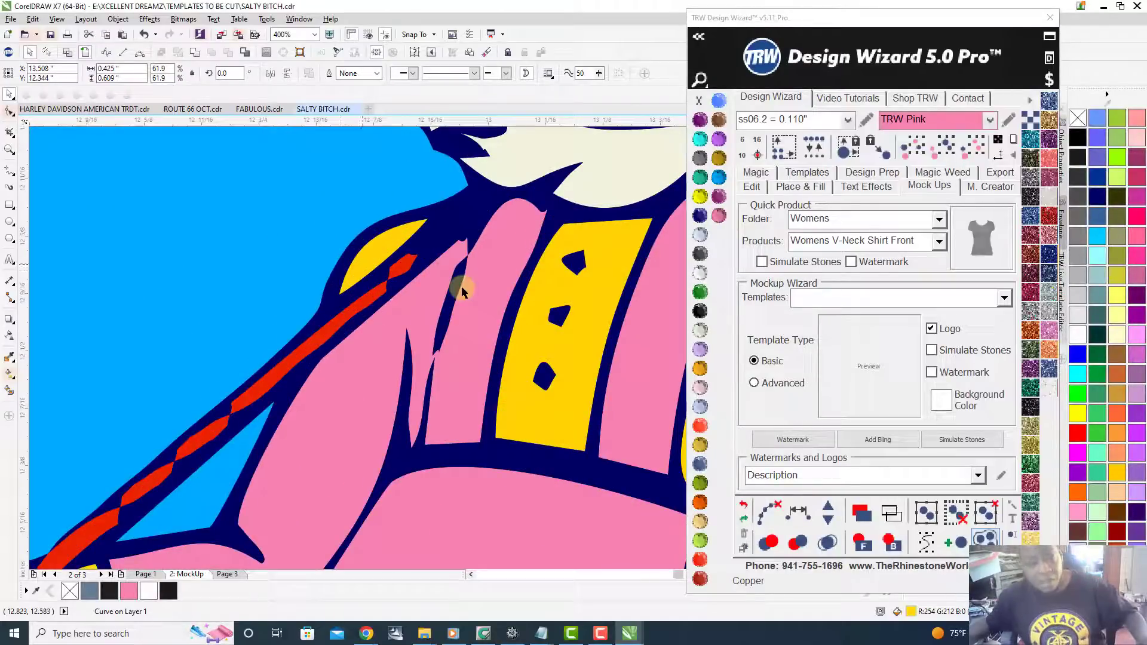
pyautogui.keyDown('shift'); pyautogui.click(371, 258); pyautogui.keyUp('shift')
pyautogui.scroll(-3, 372, 258)
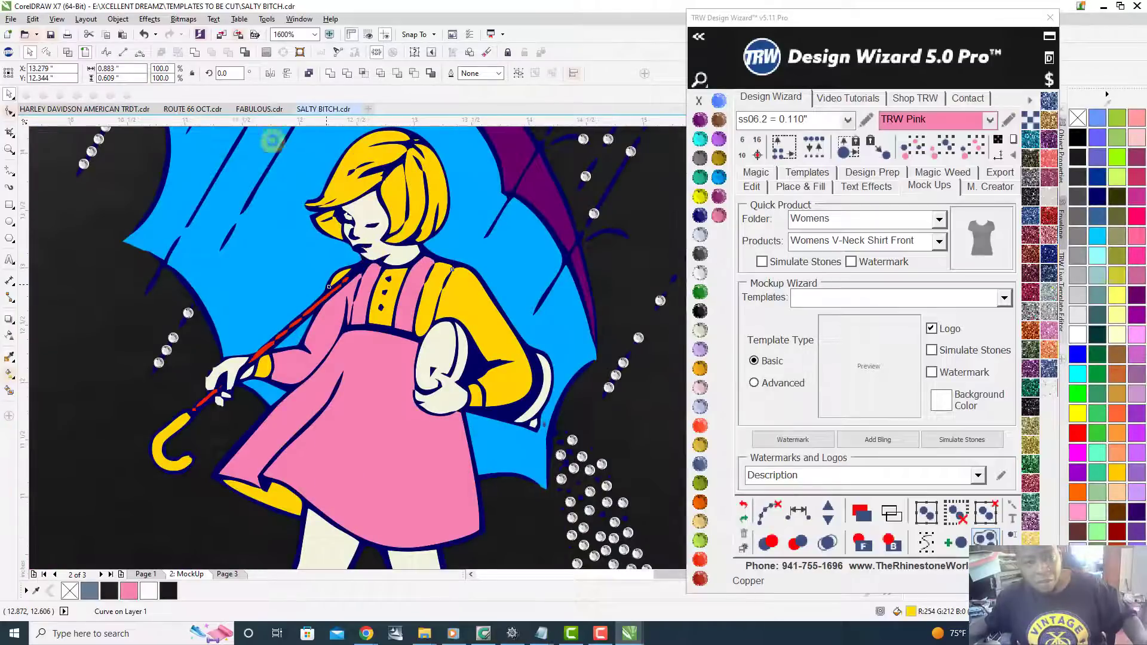
pyautogui.click(196, 55)
pyautogui.keyDown('shift'); pyautogui.click(279, 378); pyautogui.keyUp('shift')
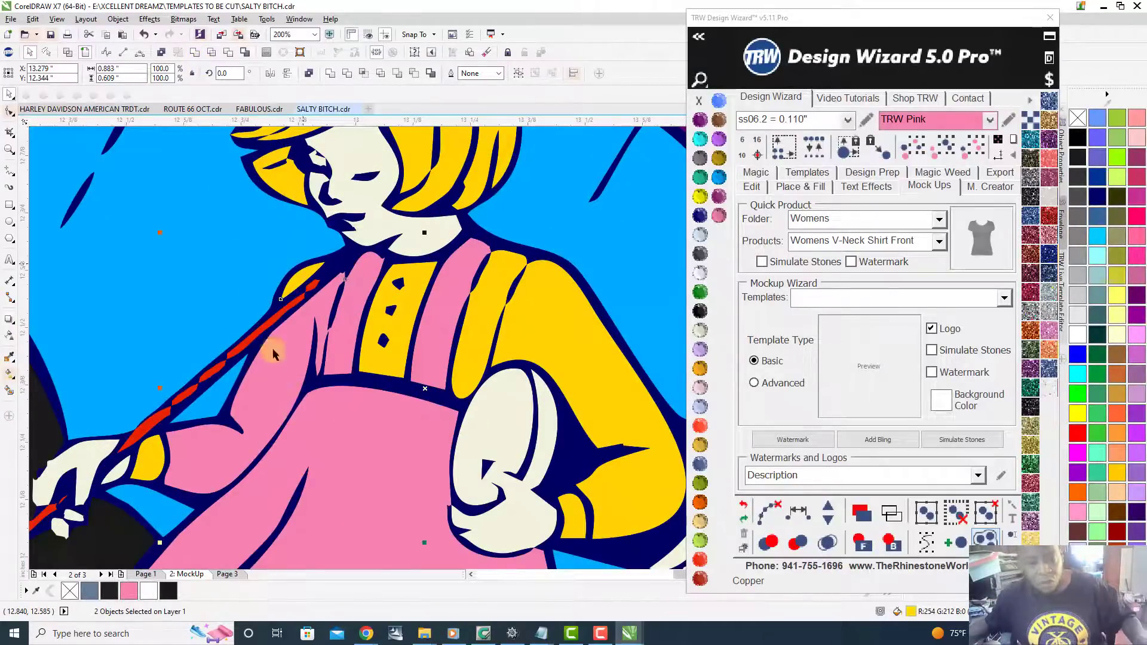
pyautogui.click(196, 55)
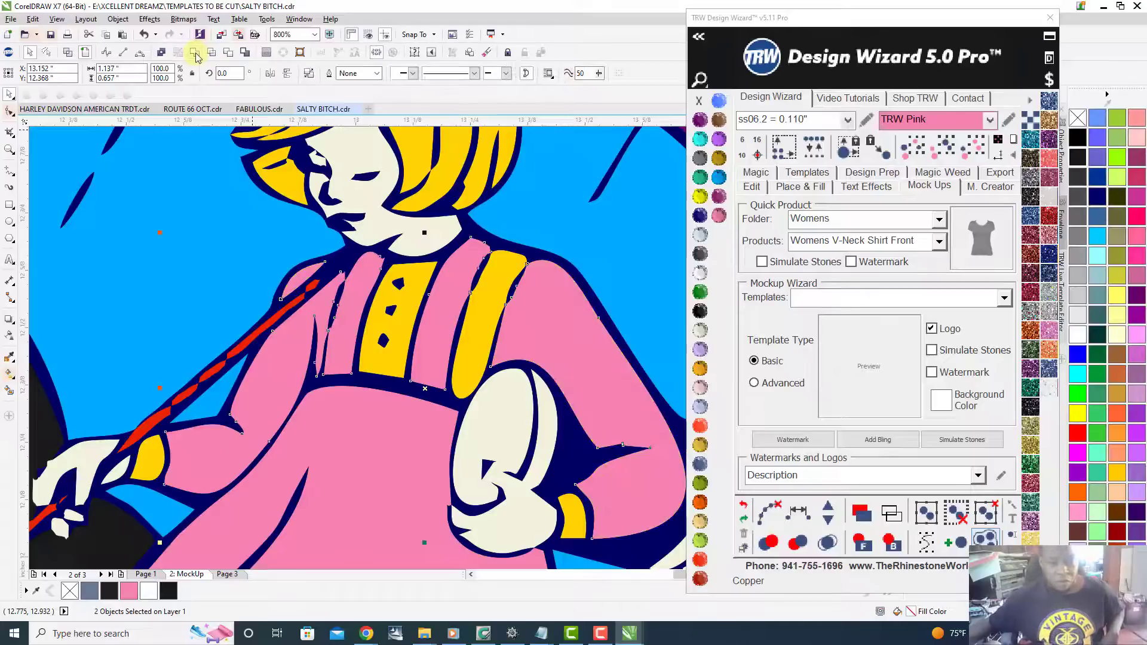
# - Combine the remaining long yellow blouse stripe beside the purse arm with the pink blouse
pyautogui.click(459, 325)
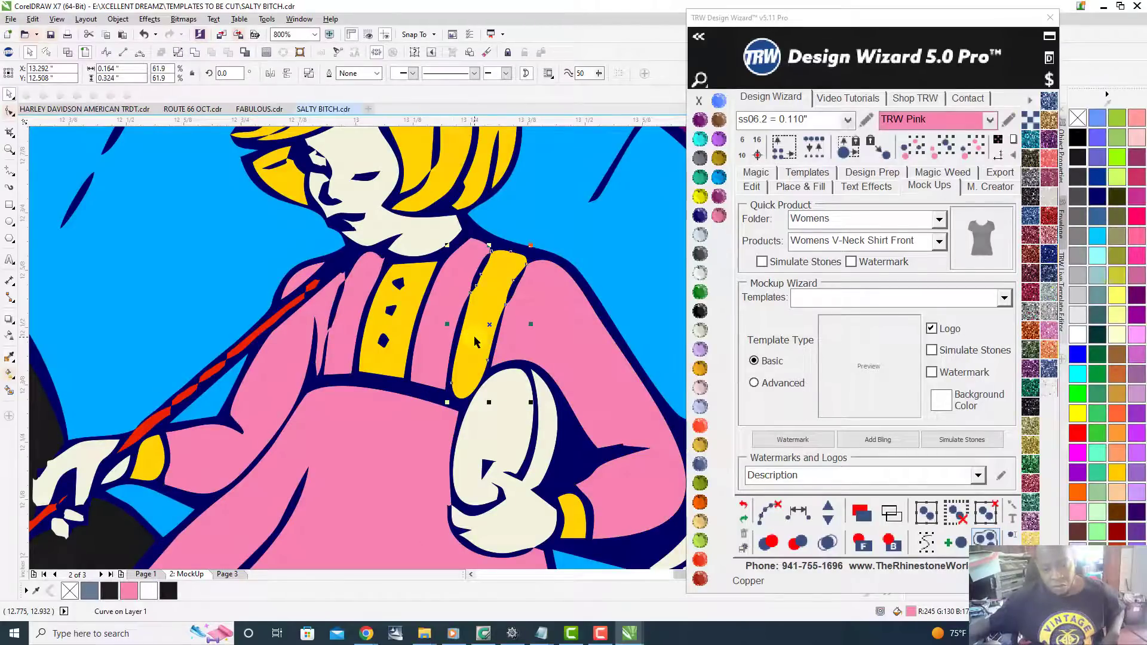
pyautogui.click(558, 333)
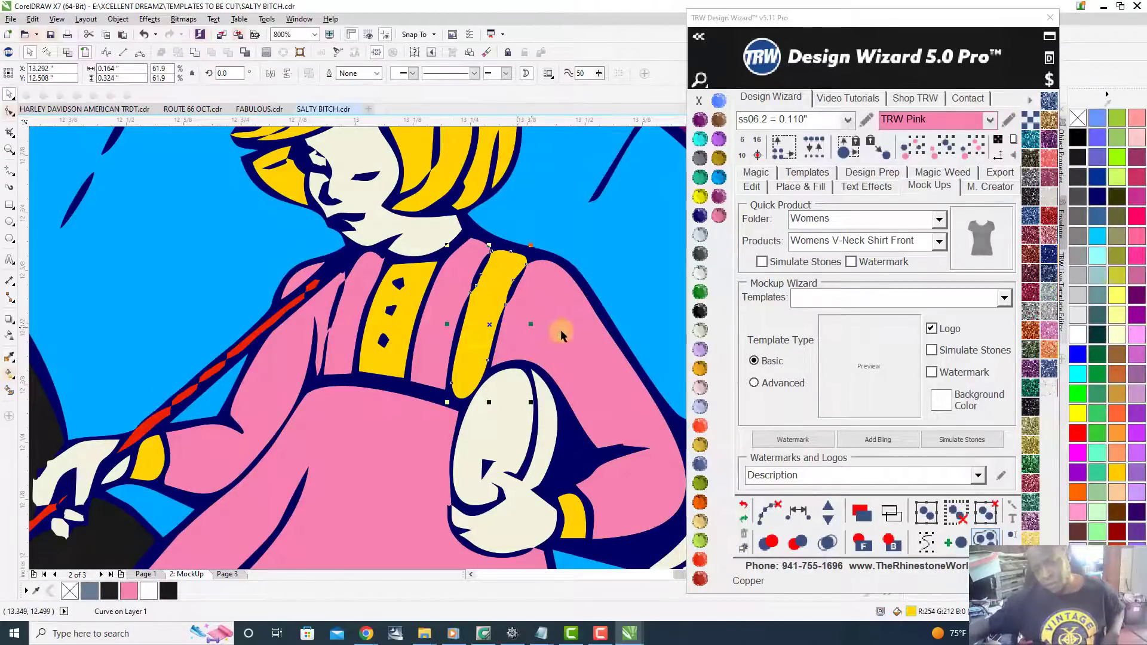
pyautogui.scroll(-2, 564, 334)
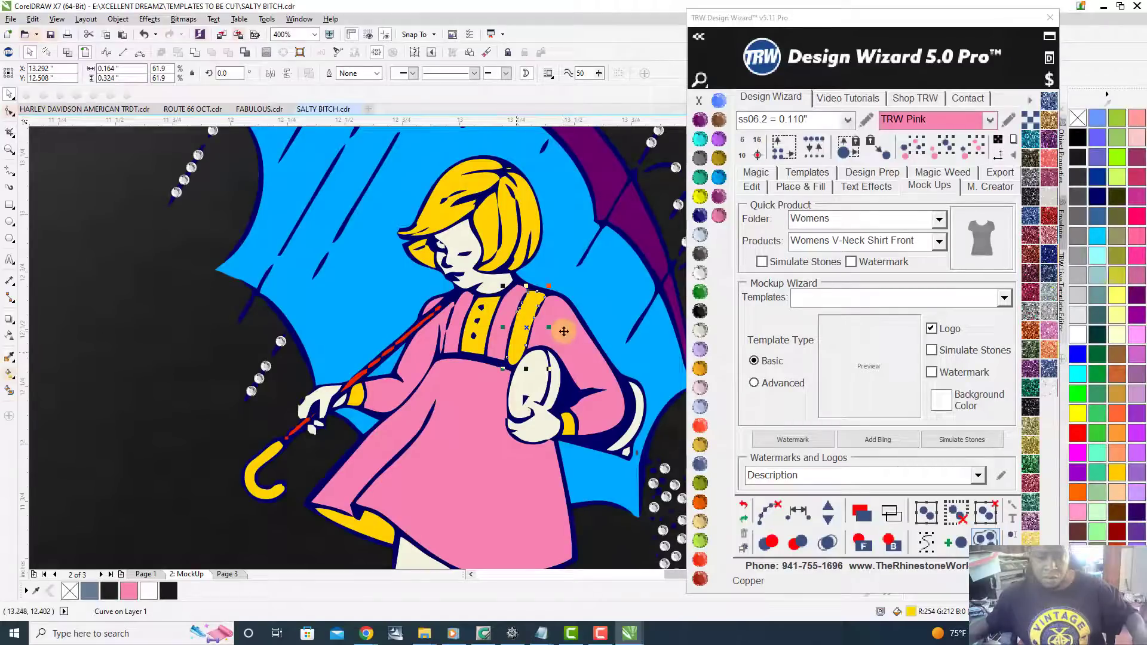
pyautogui.scroll(4, 564, 335)
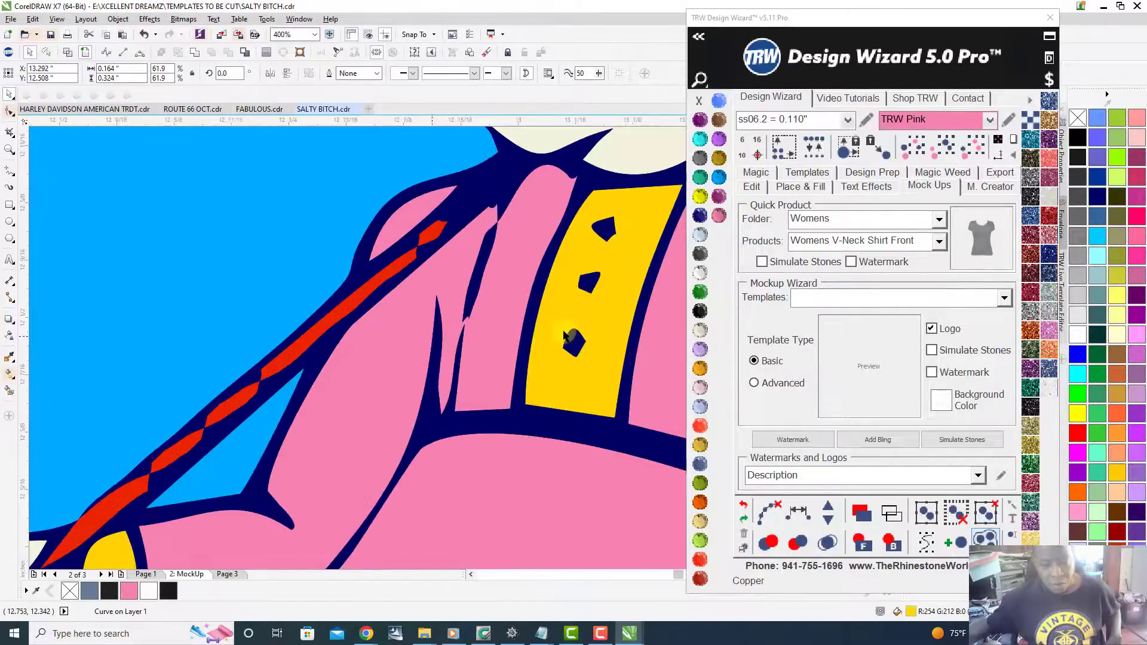
pyautogui.scroll(-4, 448, 338)
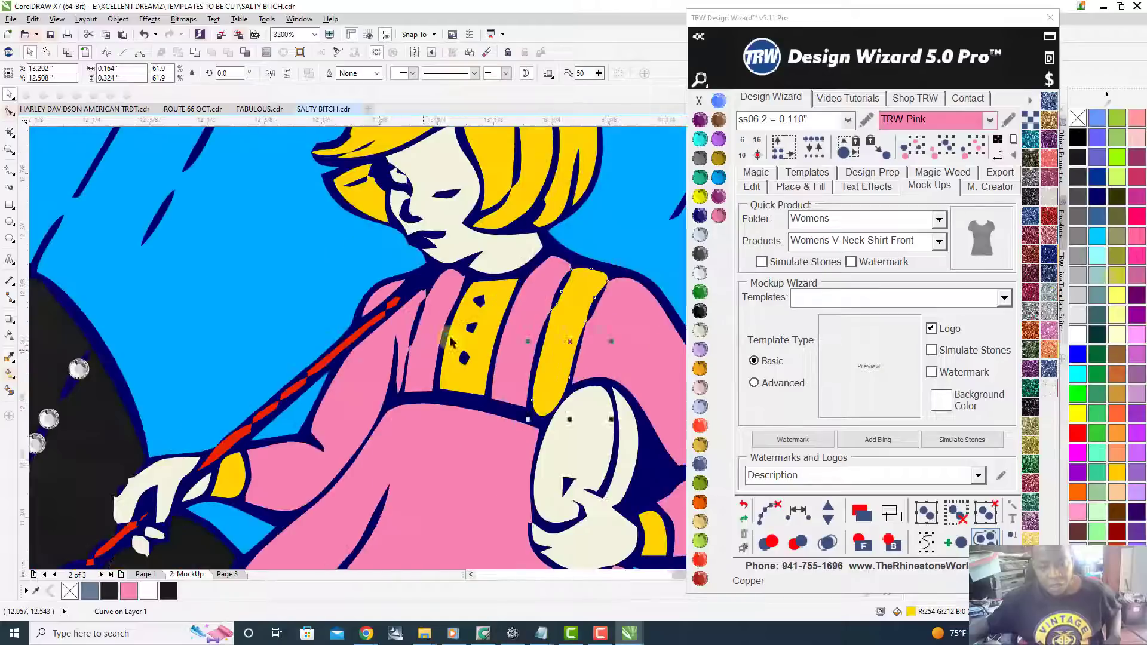
pyautogui.scroll(-2, 448, 337)
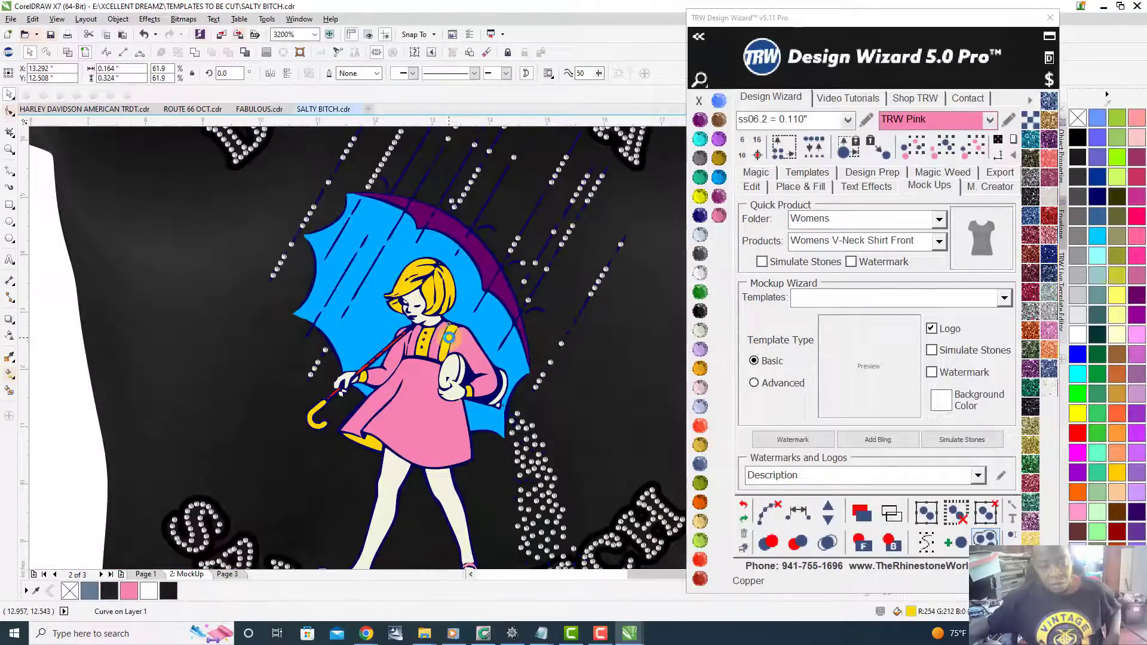
pyautogui.scroll(-2, 448, 338)
pyautogui.scroll(5, 448, 337)
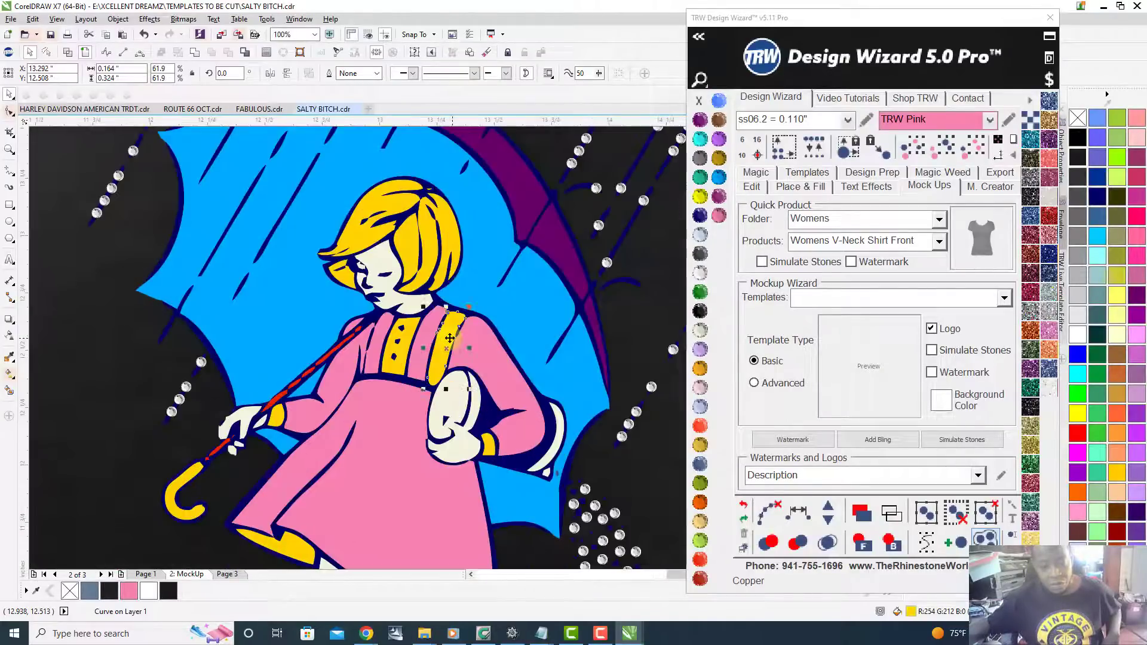
pyautogui.scroll(2, 450, 341)
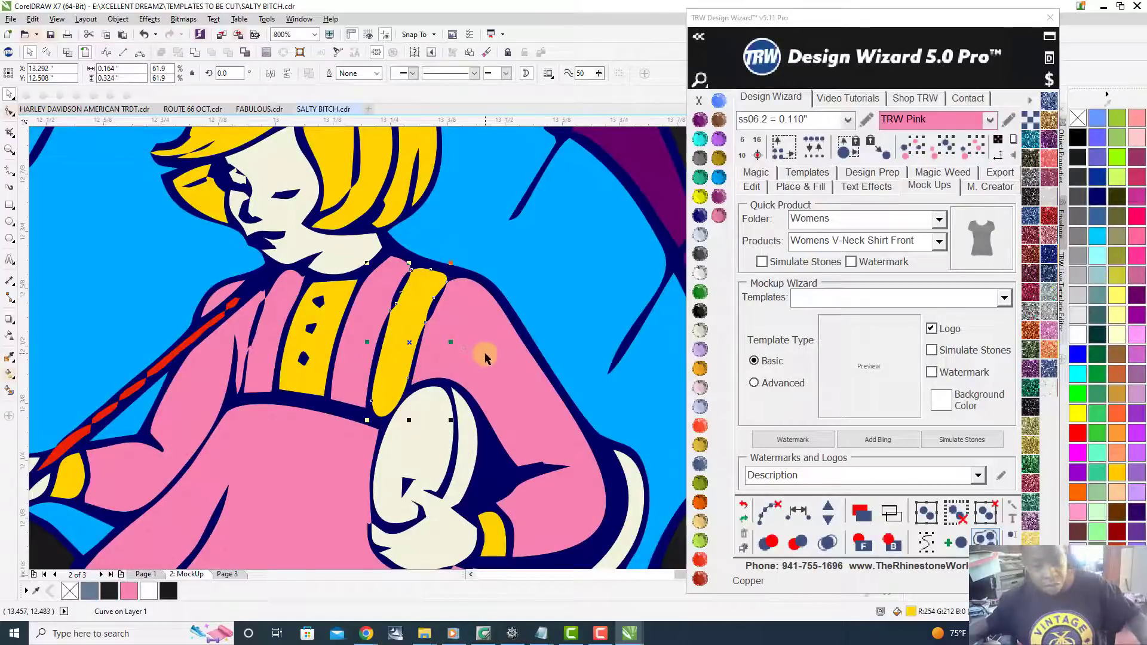
pyautogui.keyDown('shift'); pyautogui.click(485, 353); pyautogui.keyUp('shift')
pyautogui.click(196, 52)
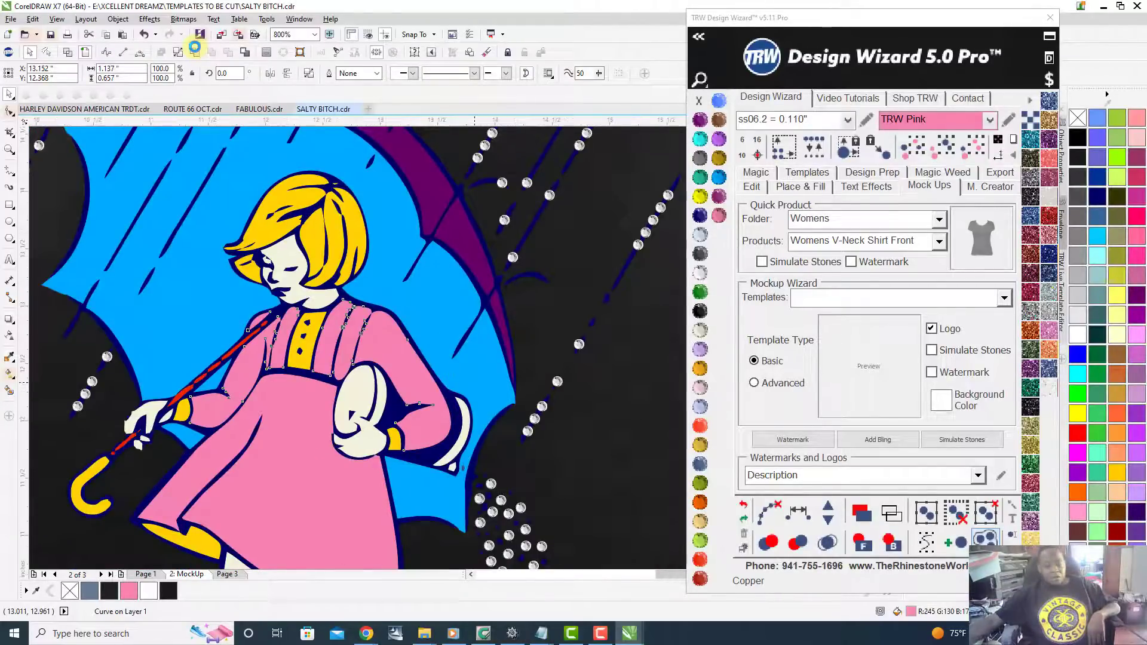
# - Deselect the artwork and examine the pink dress on the shirt, both as a whole and close up
pyautogui.scroll(-1, 195, 47)
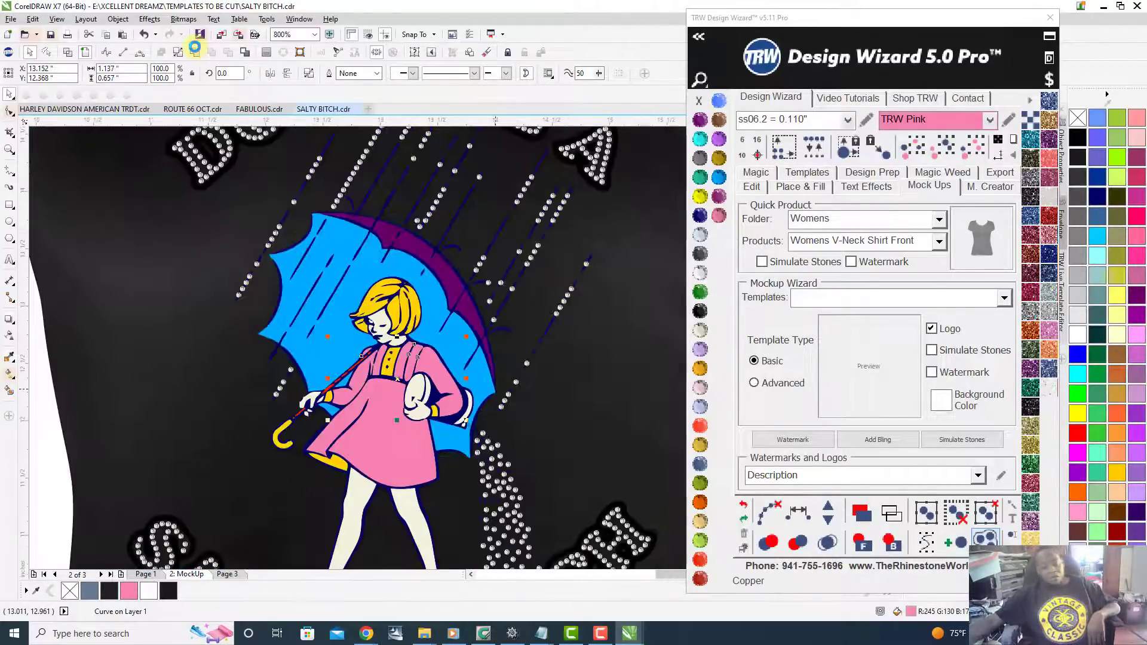
pyautogui.click(53, 508)
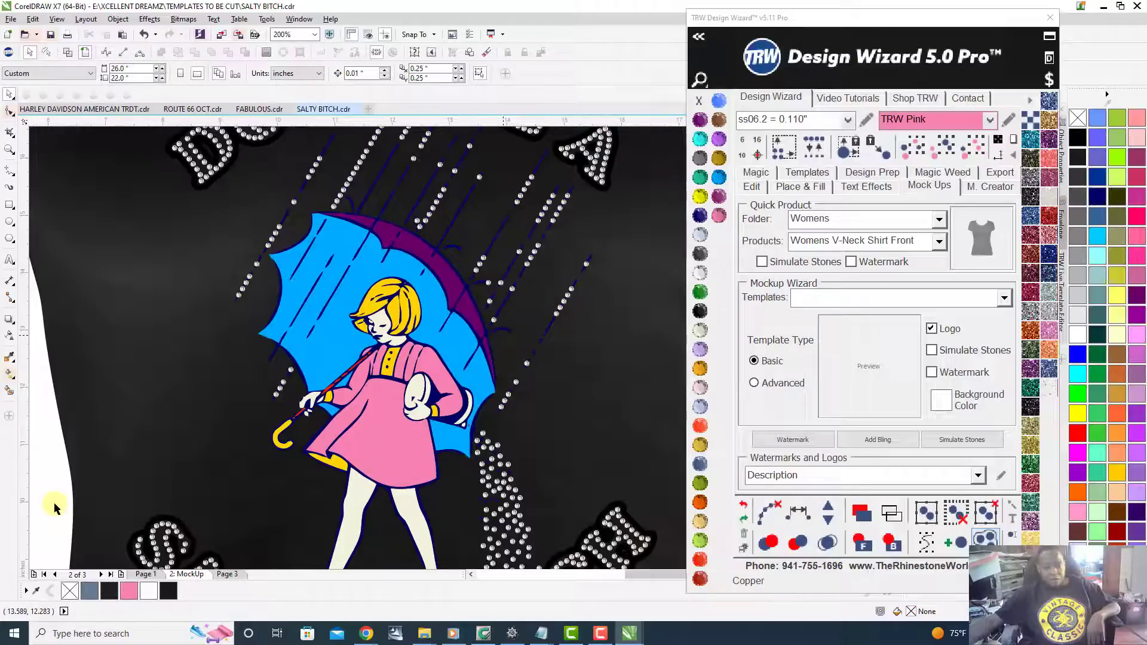
pyautogui.scroll(-1, 519, 354)
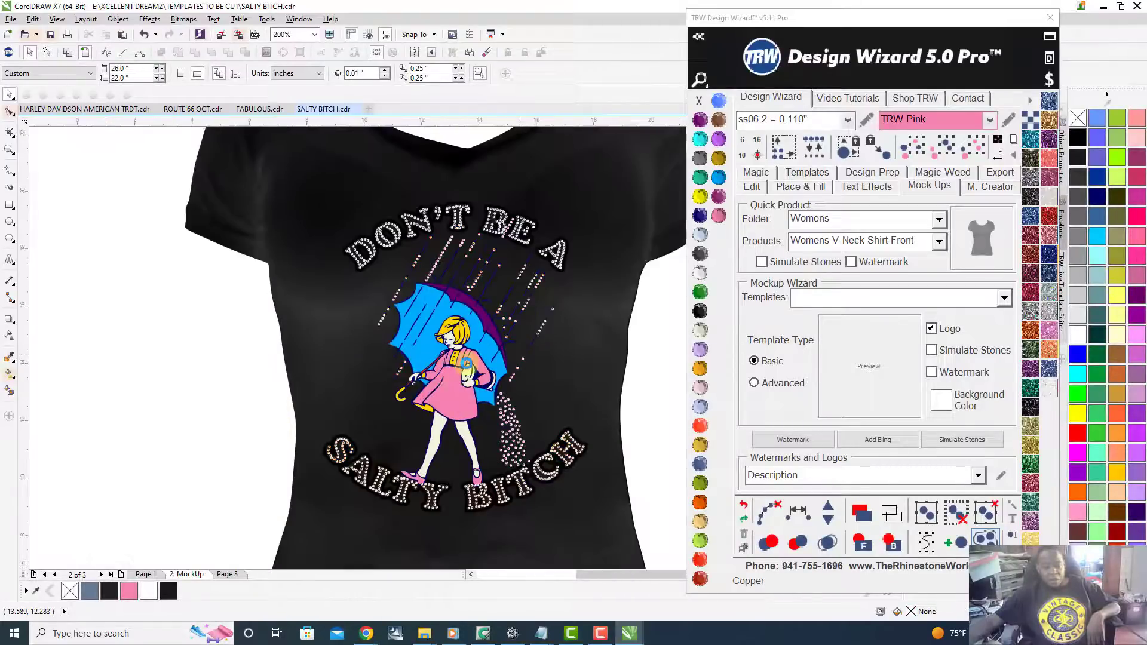
pyautogui.scroll(-1, 466, 364)
pyautogui.scroll(1, 457, 448)
pyautogui.scroll(2, 457, 448)
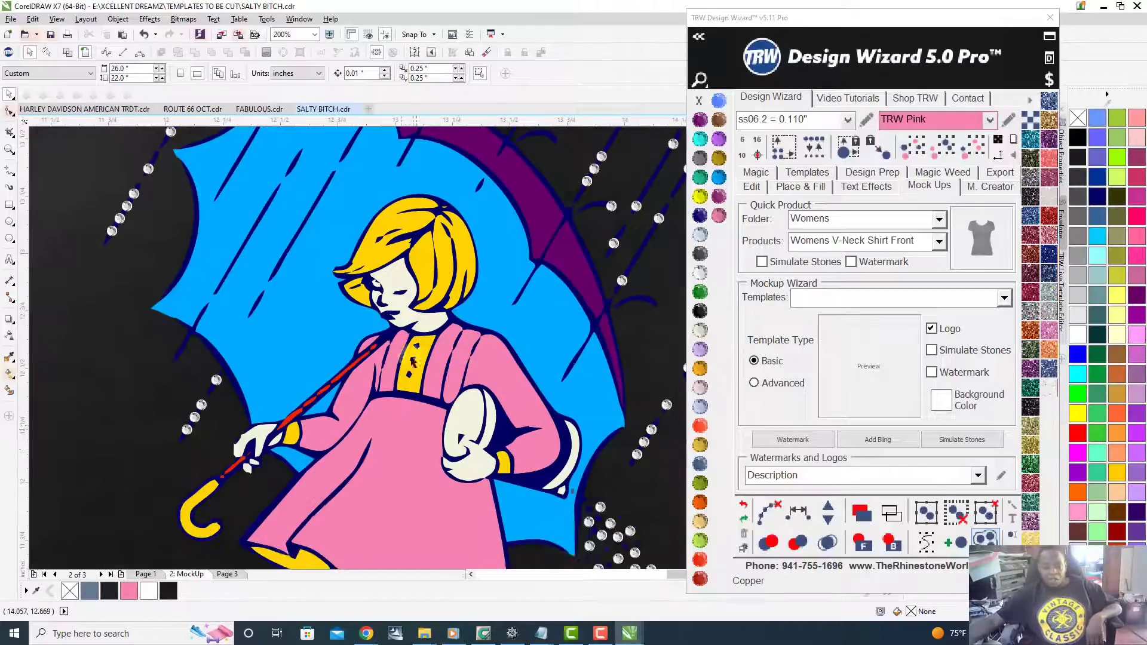
pyautogui.scroll(-1, 408, 310)
pyautogui.scroll(1, 374, 439)
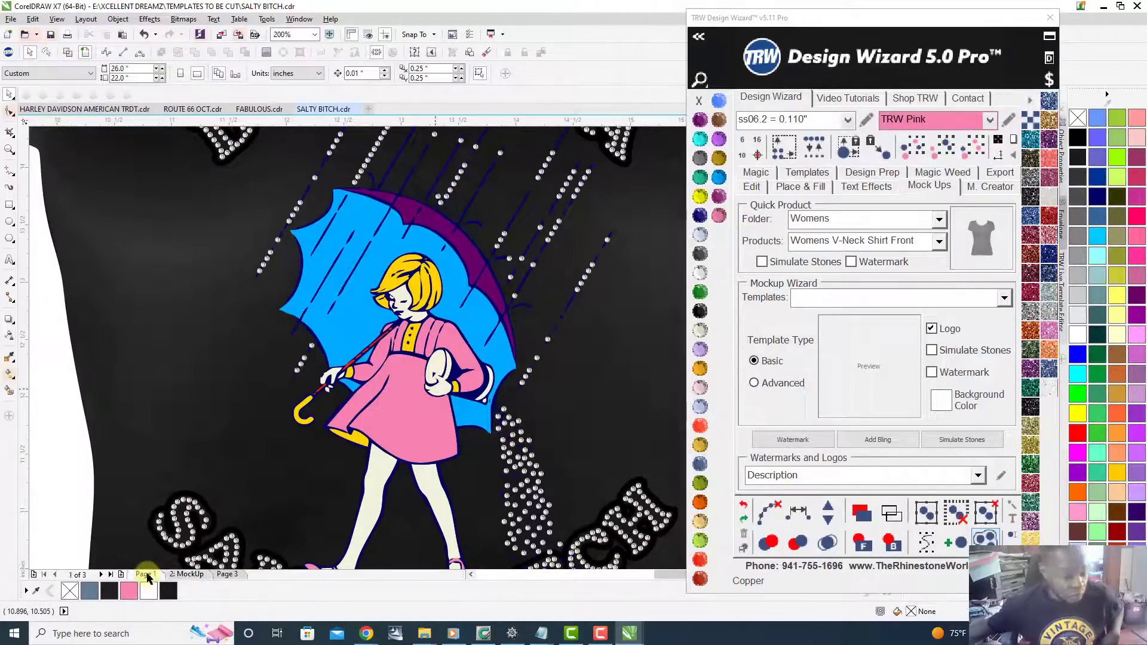
# - Open Page 1 and inspect the broken fold outline on the front of the girl's yellow blouse
pyautogui.click(147, 574)
pyautogui.scroll(-1, 144, 565)
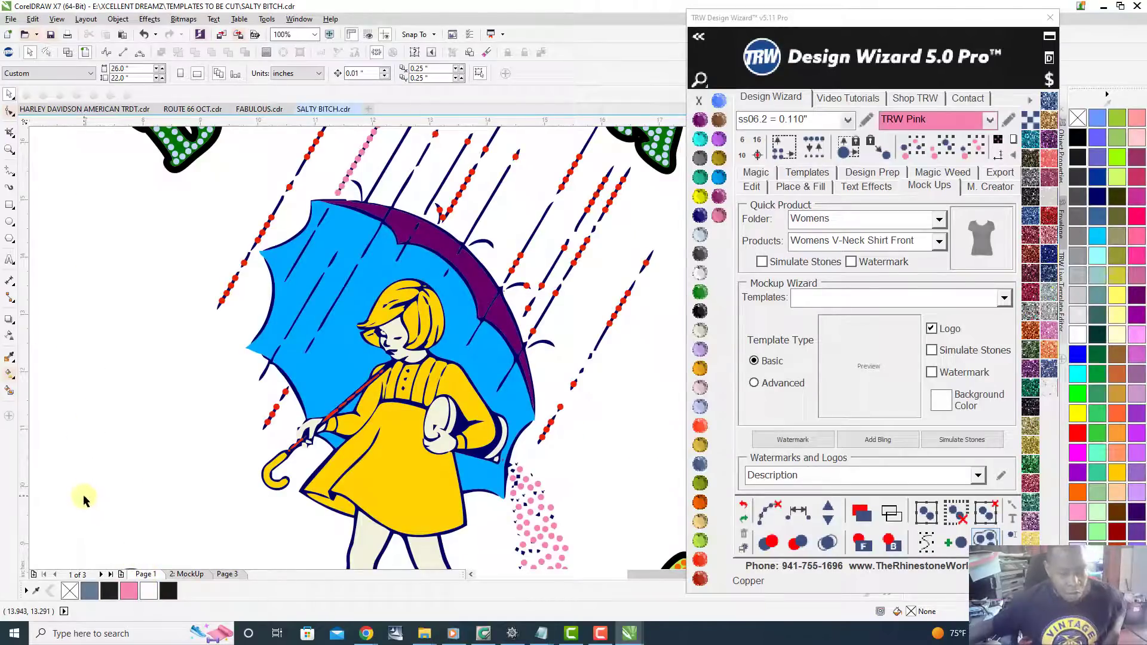
pyautogui.scroll(3, 381, 382)
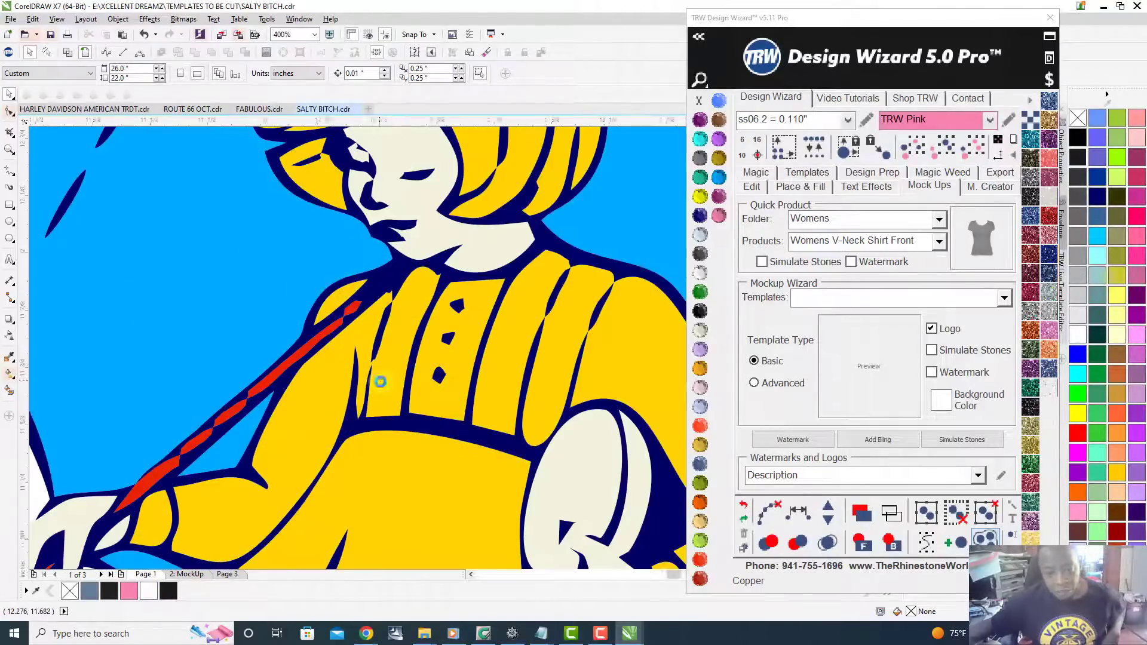
pyautogui.scroll(2, 380, 380)
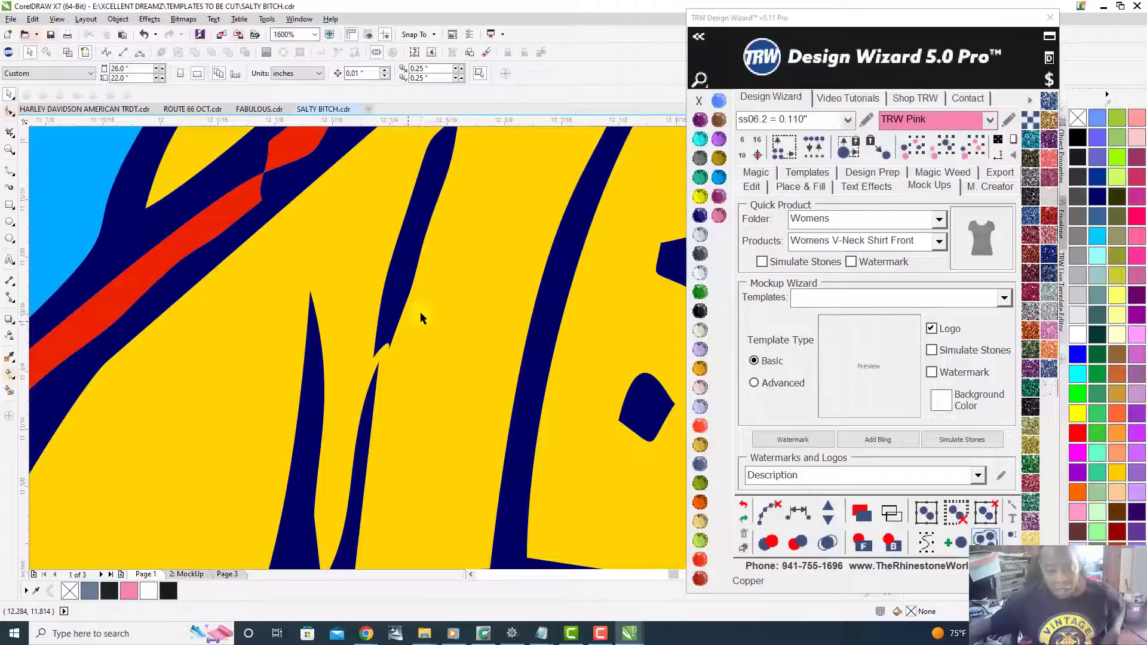
# - Try to close the break in the blouse's fold outline by moving its end node down along the fold
pyautogui.press('F10')
pyautogui.click(375, 359)
pyautogui.moveTo(377, 359); pyautogui.dragTo(362, 442)
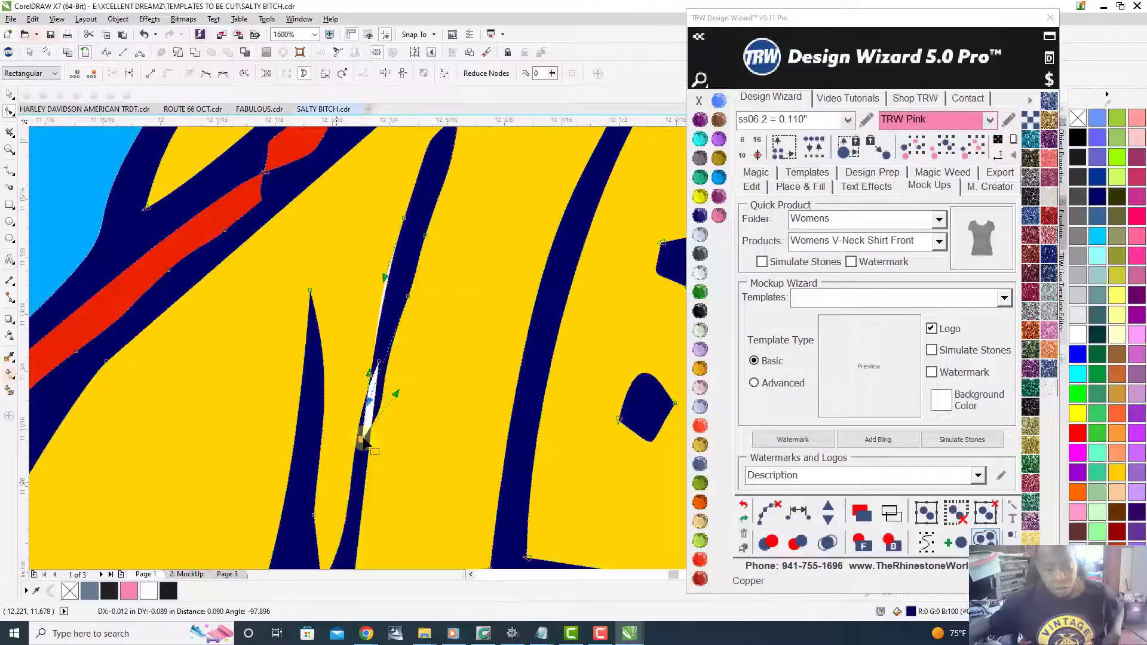
pyautogui.click(195, 52)
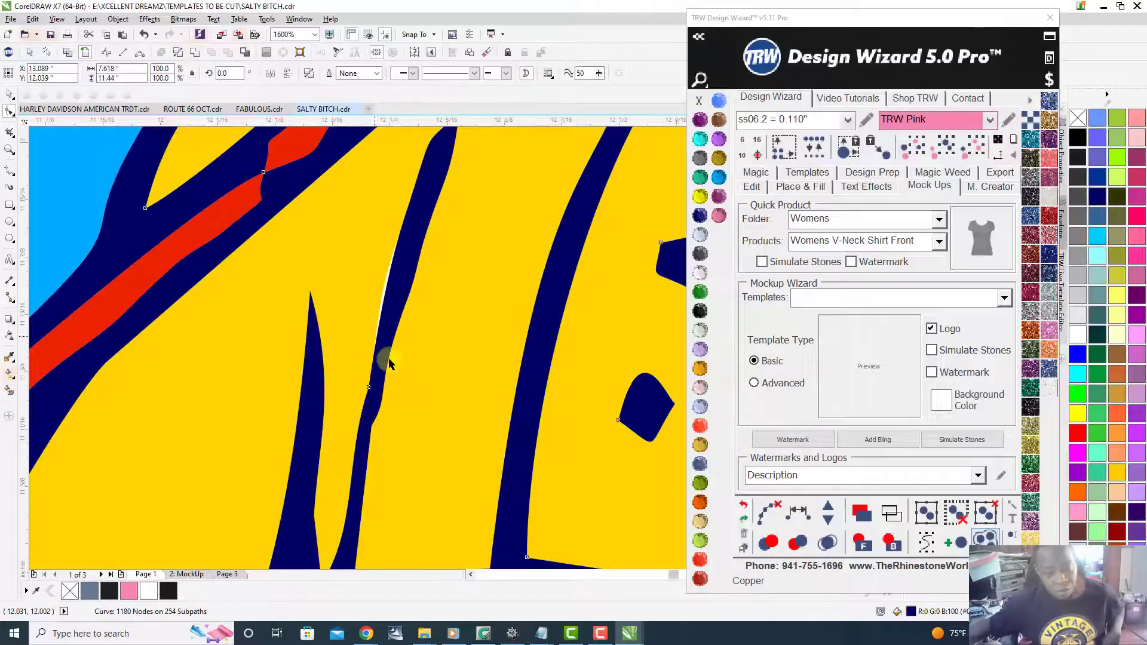
# - Separate the touching outline edges at the pinch near the top of the blouse's fold by moving the edge node outward
pyautogui.scroll(-2, 389, 360)
pyautogui.press('space')
pyautogui.scroll(4, 389, 360)
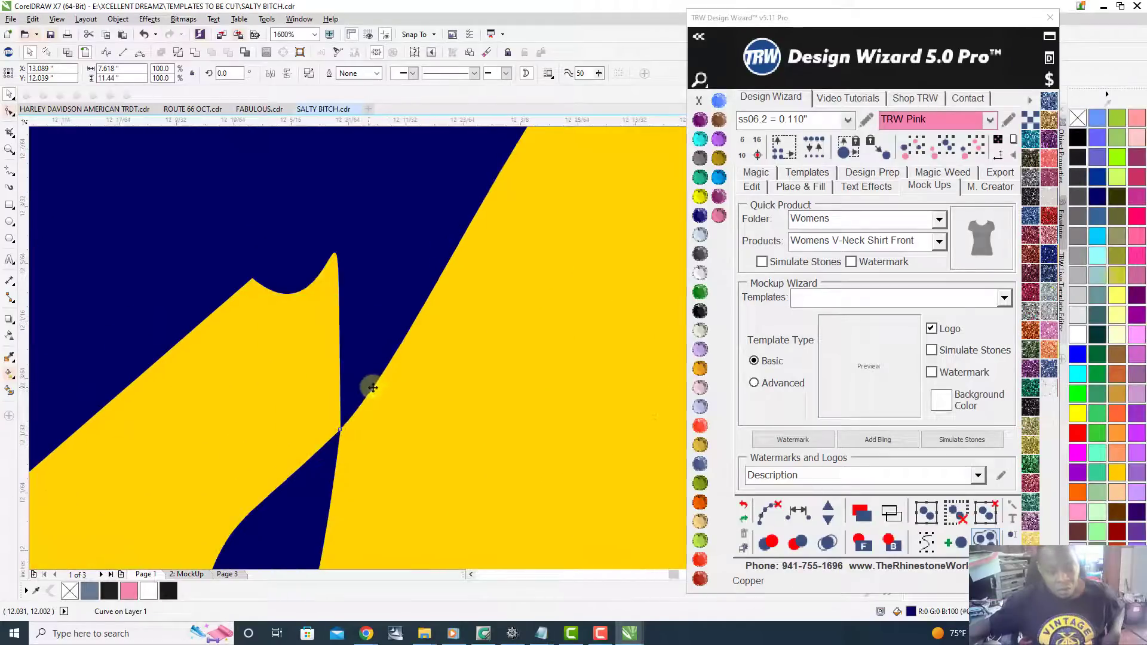
pyautogui.scroll(4, 338, 436)
pyautogui.press('space')
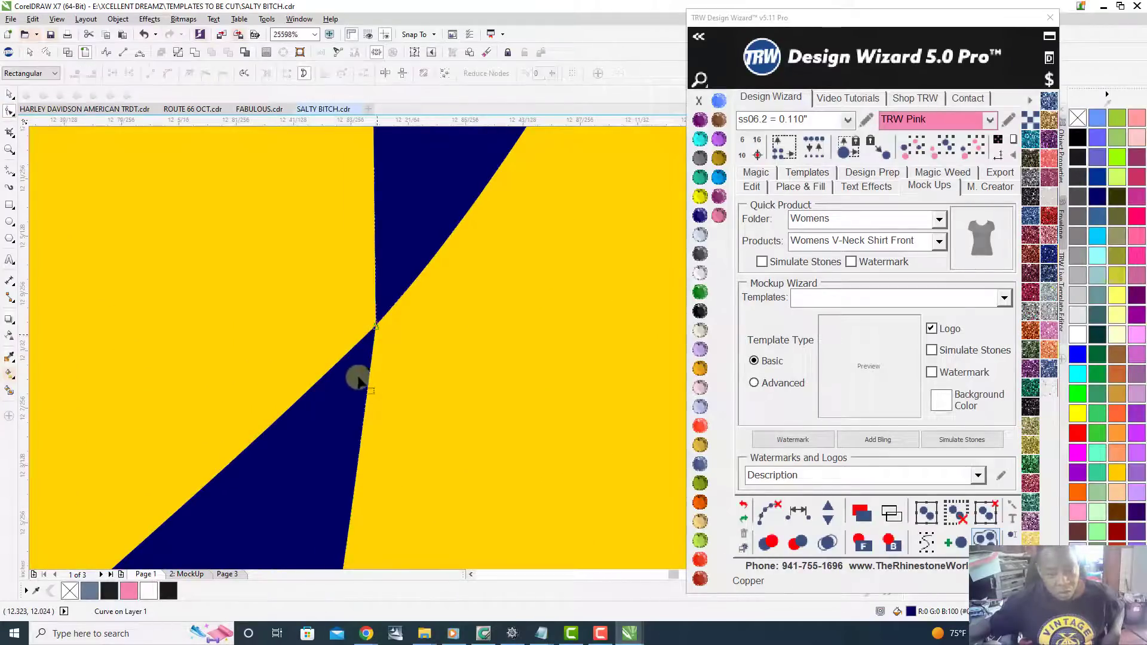
pyautogui.click(389, 302)
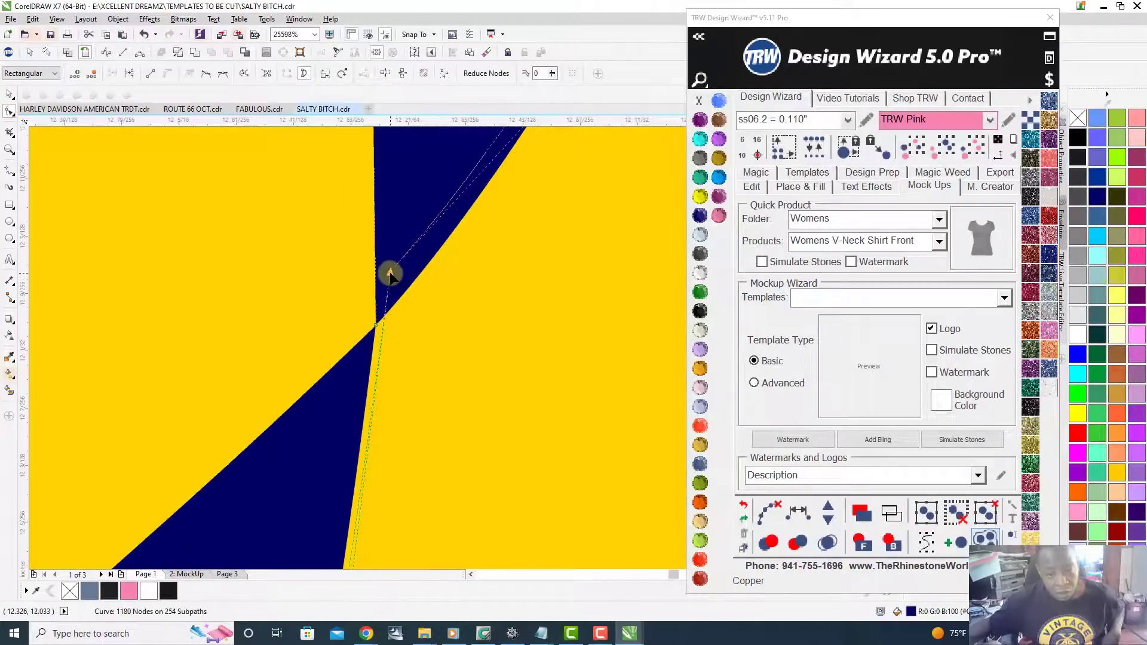
pyautogui.moveTo(389, 271); pyautogui.dragTo(414, 328)
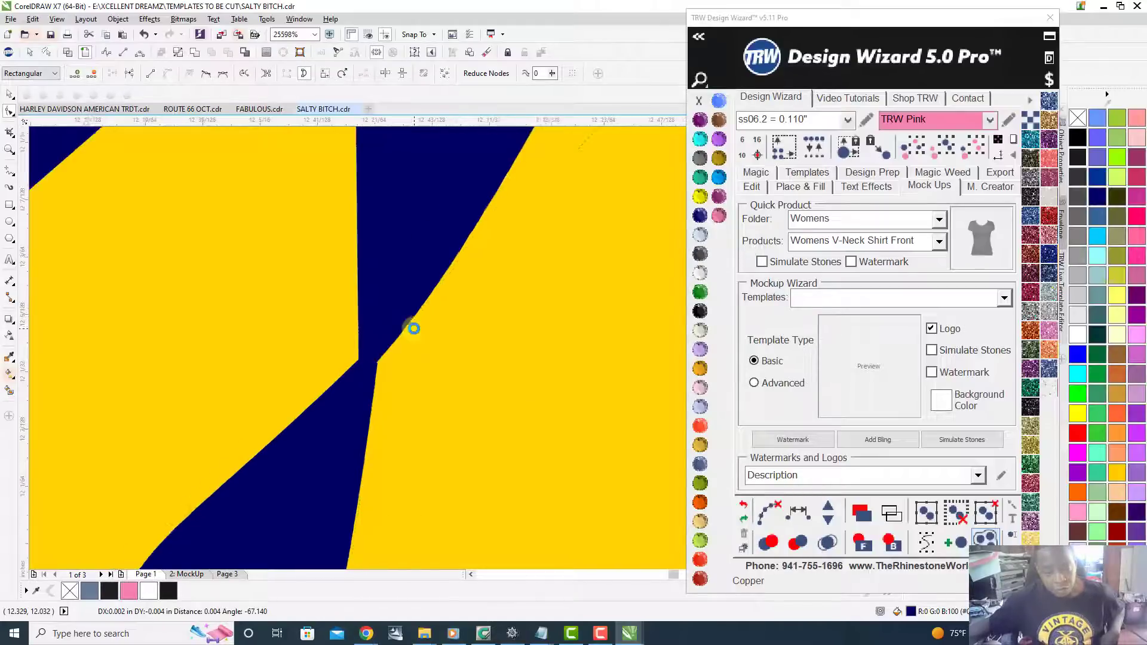
pyautogui.scroll(-5, 414, 327)
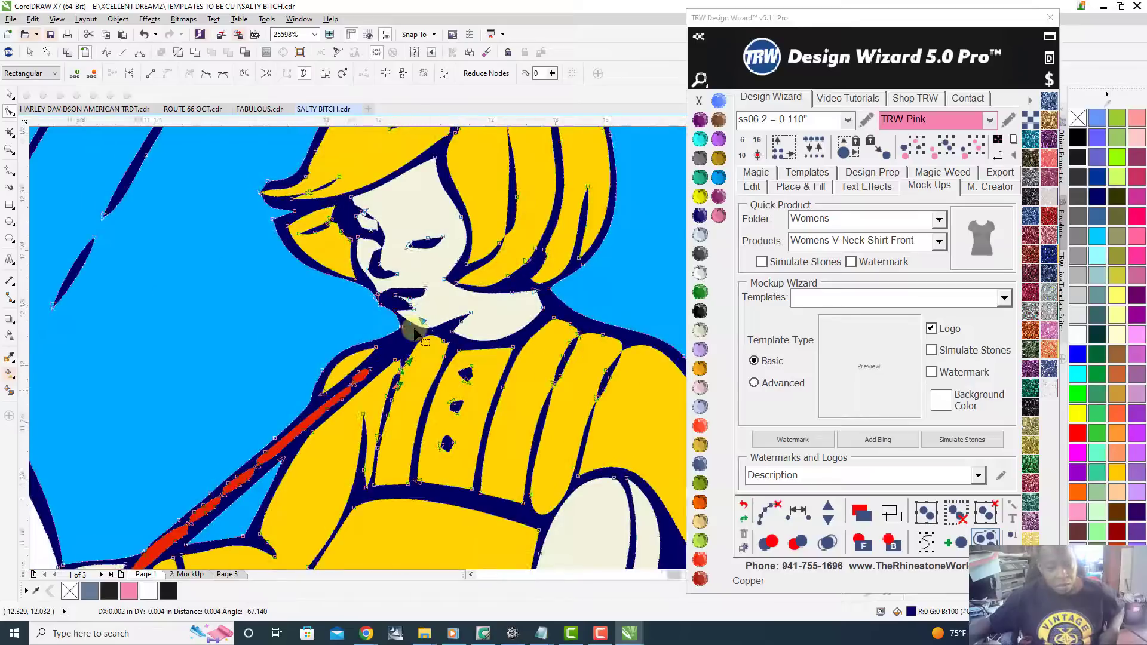
# - Delete the surplus nodes around the former pinch near the top of the blouse's fold outline
pyautogui.scroll(5, 413, 327)
pyautogui.click(363, 326)
pyautogui.press('Delete')
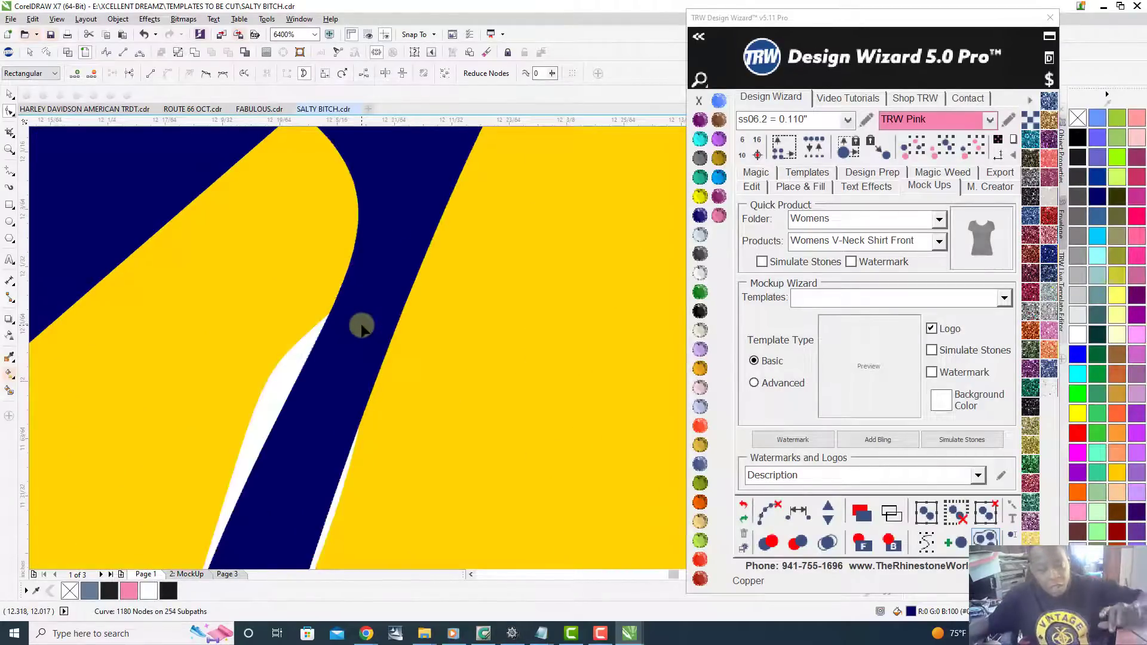
pyautogui.scroll(-3, 362, 325)
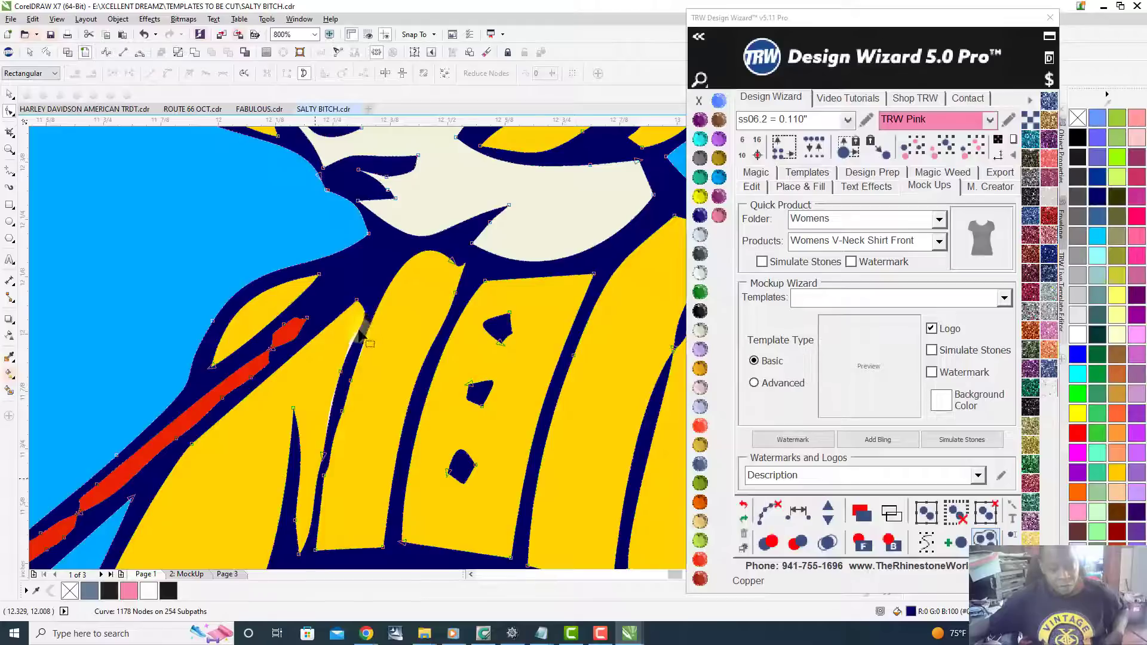
# - Delete the uneven nodes along the middle of the fold outline, on both of its edges
pyautogui.scroll(2, 361, 330)
pyautogui.moveTo(293, 436); pyautogui.dragTo(416, 500)
pyautogui.press('Delete')
pyautogui.scroll(-1, 392, 365)
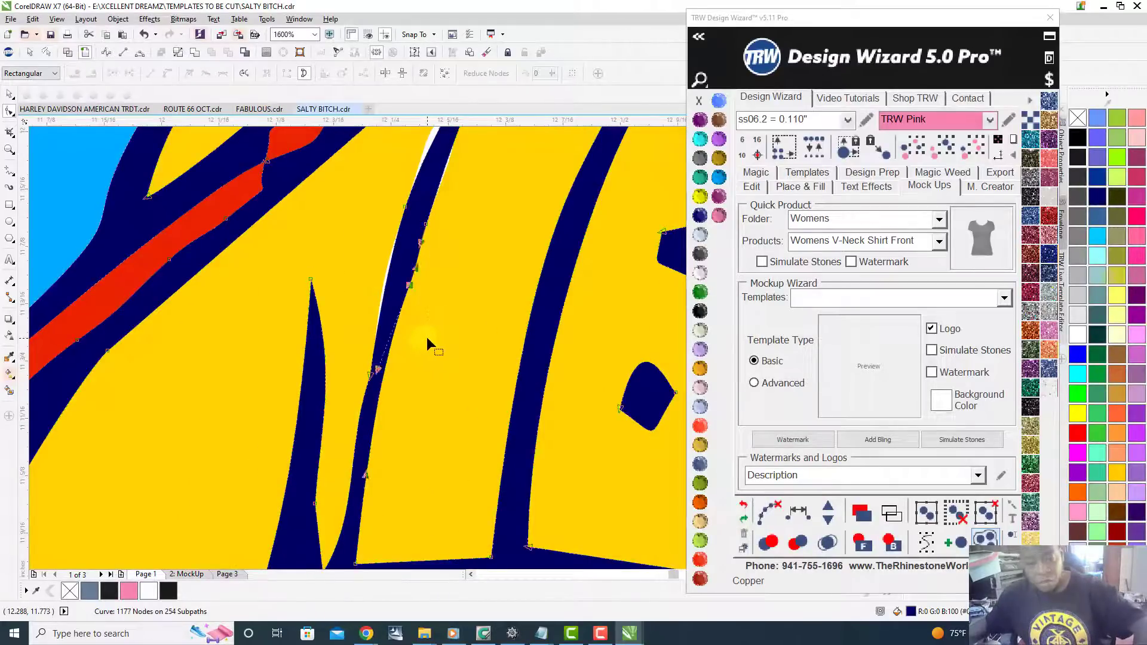
pyautogui.moveTo(345, 358); pyautogui.dragTo(403, 403)
pyautogui.press('Delete')
pyautogui.scroll(-2, 403, 402)
pyautogui.scroll(2, 404, 402)
pyautogui.moveTo(398, 305); pyautogui.dragTo(450, 260)
pyautogui.press('Delete')
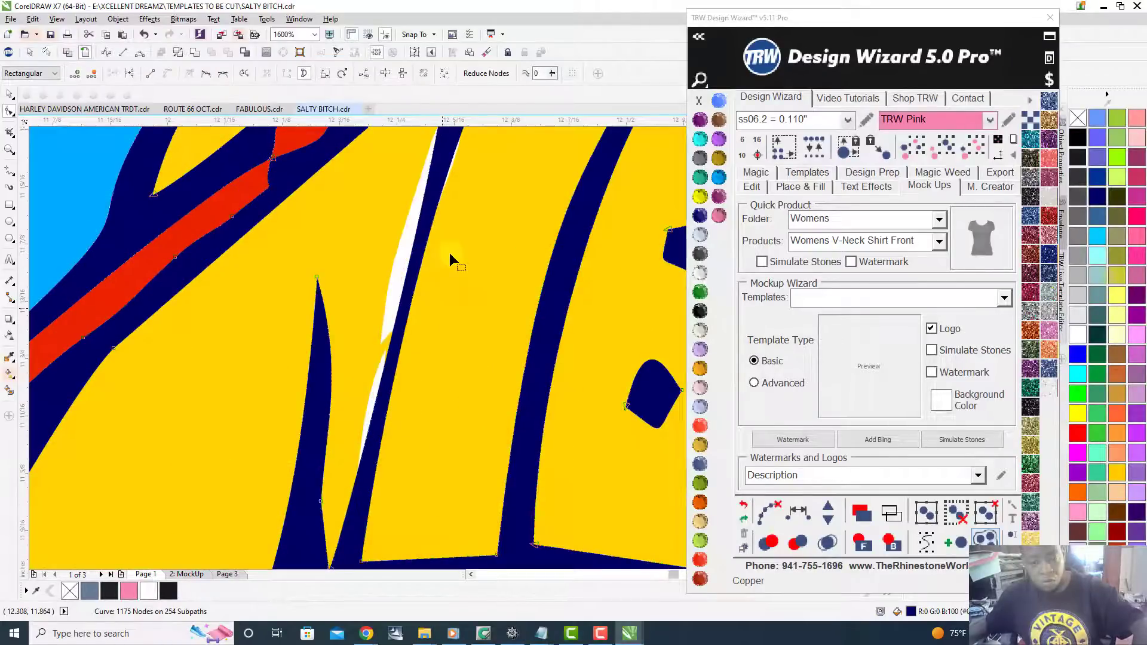
pyautogui.press('Delete')
# - Reshape the fold outline's edge nearest the umbrella arm by pulling its lower node's curve handle upward, covering the white gap
pyautogui.scroll(-2, 426, 303)
pyautogui.scroll(2, 379, 419)
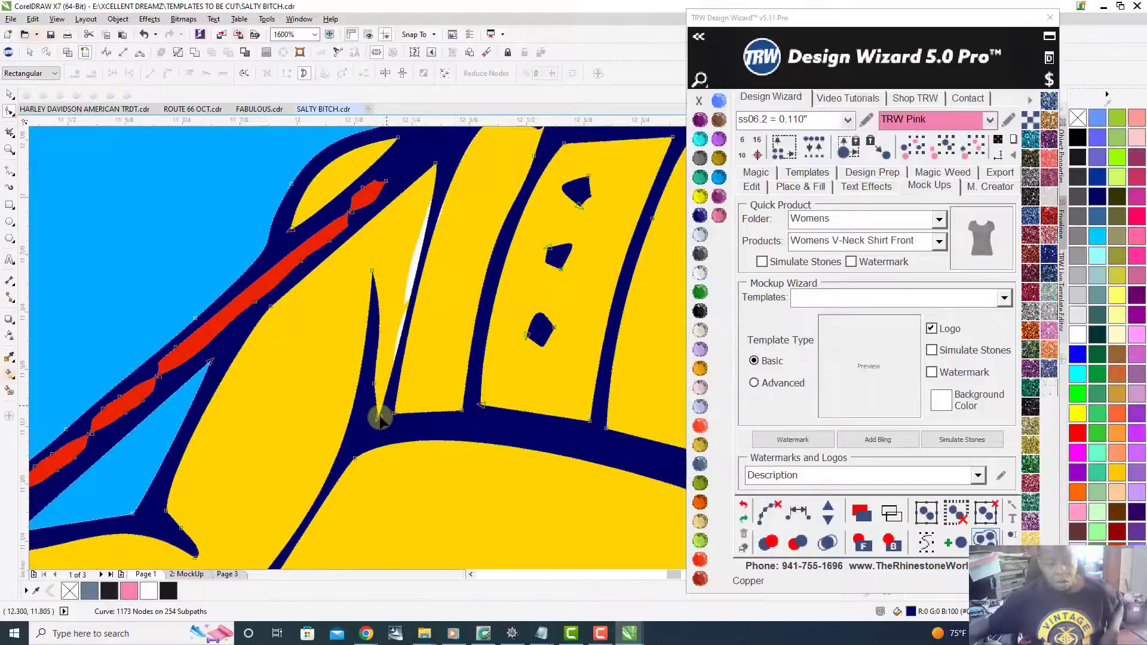
pyautogui.click(381, 416)
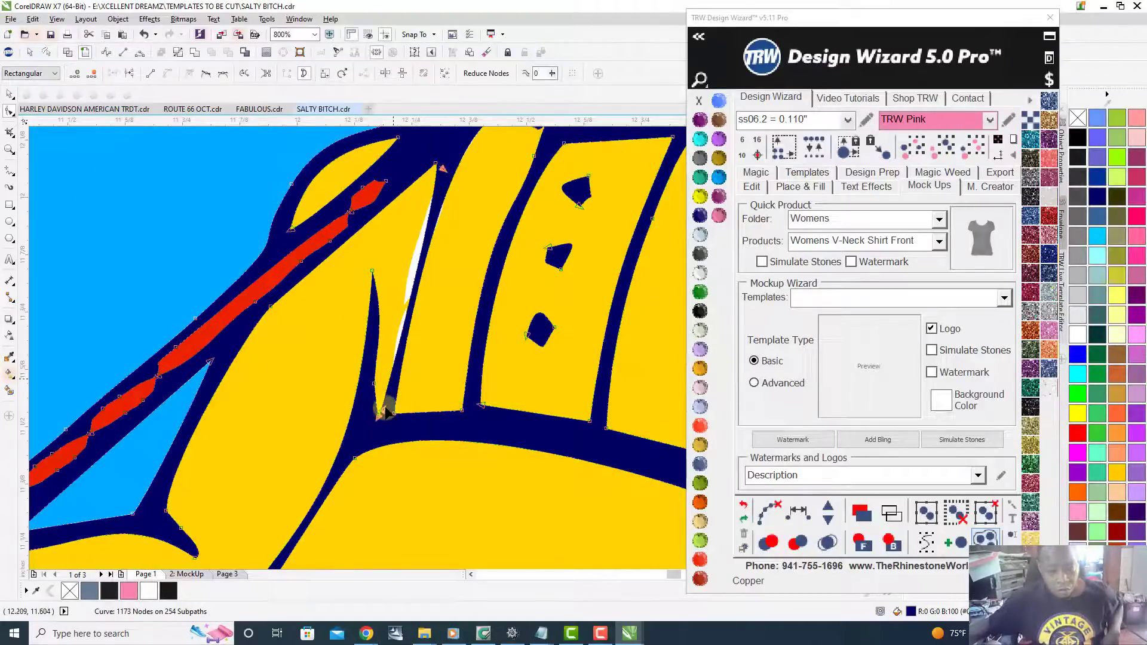
pyautogui.moveTo(384, 411); pyautogui.dragTo(394, 305)
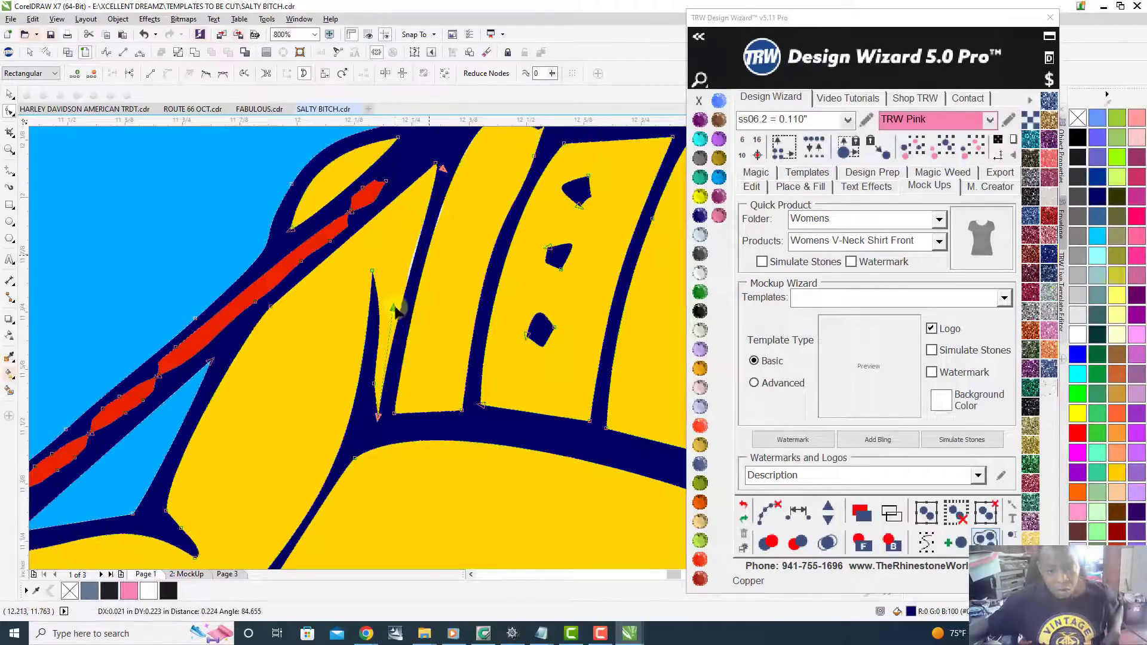
pyautogui.scroll(2, 396, 310)
pyautogui.scroll(-1, 395, 310)
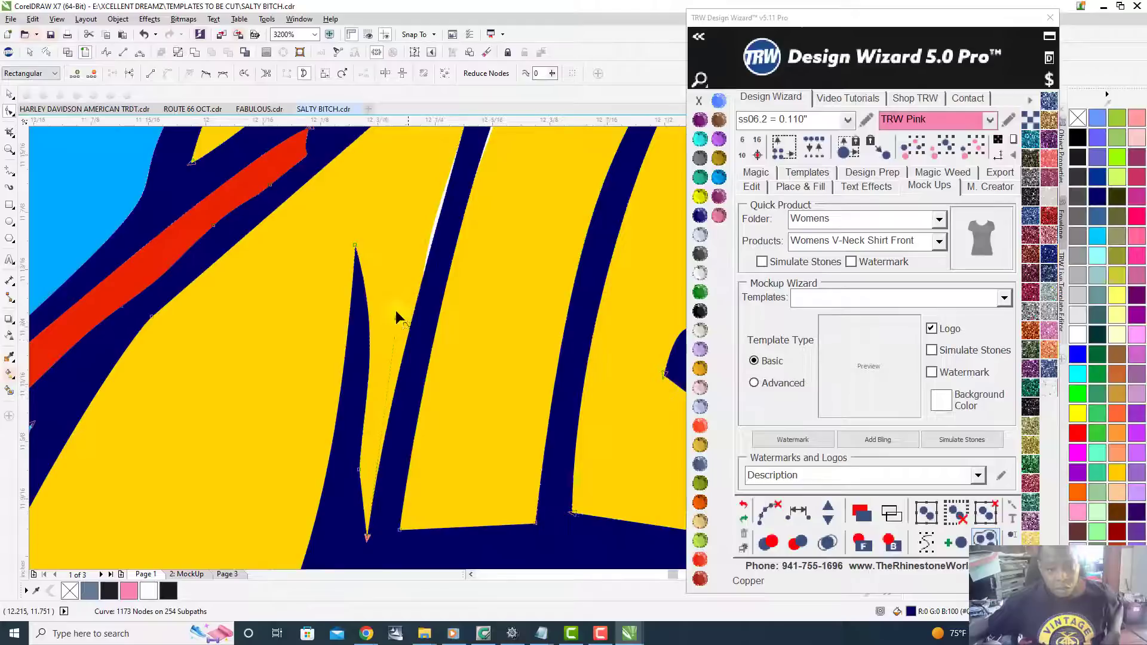
pyautogui.moveTo(396, 314); pyautogui.dragTo(388, 293)
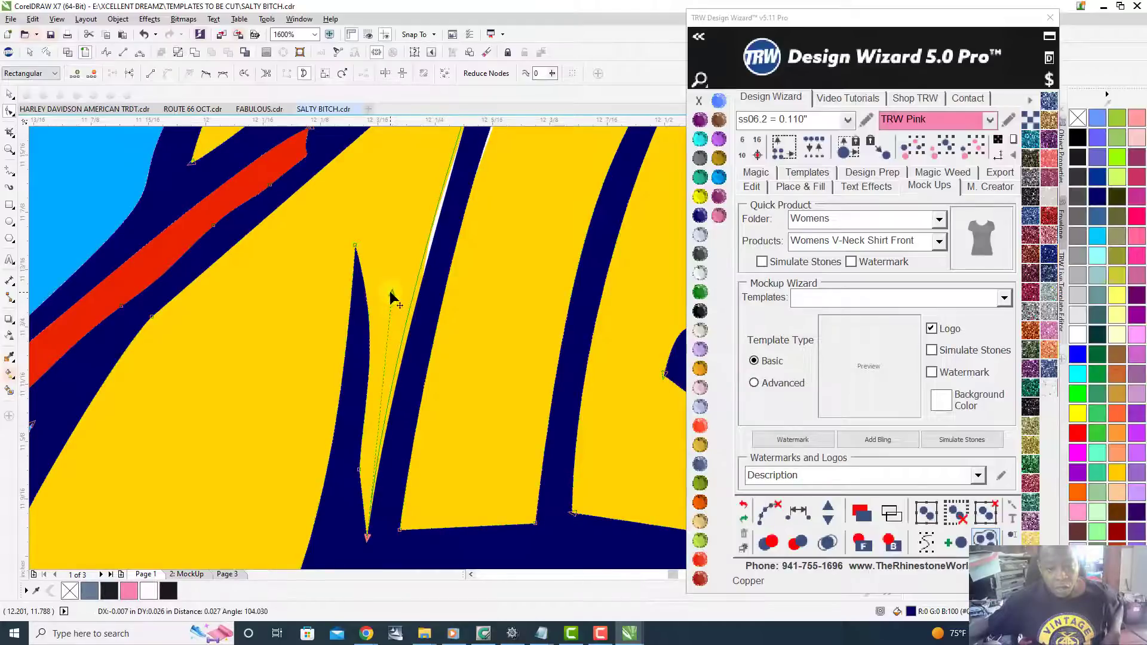
pyautogui.scroll(-1, 390, 292)
pyautogui.scroll(1, 394, 412)
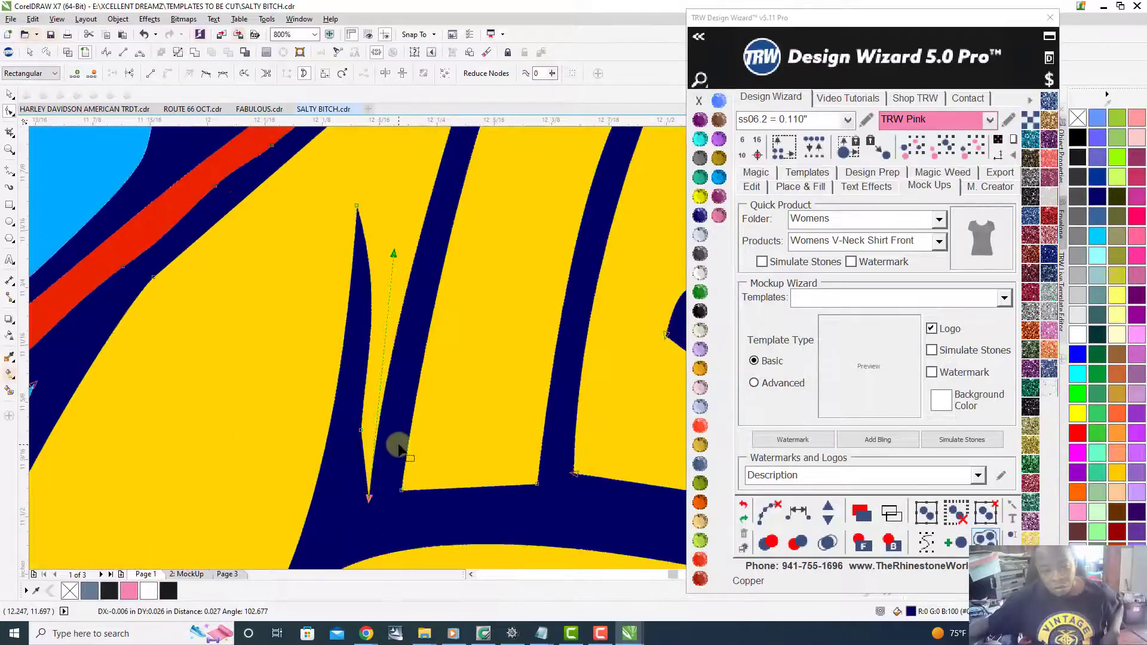
# - Adjust the curve handle of the lower node on the fold outline's button-side edge, and finish node editing
pyautogui.click(402, 490)
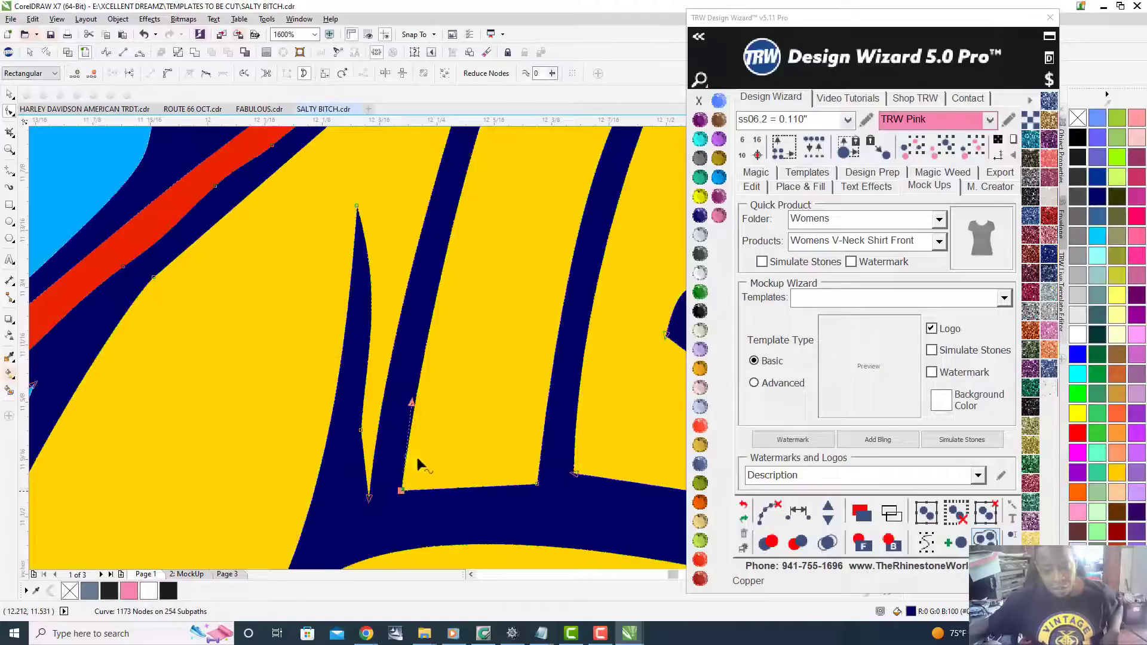
pyautogui.scroll(-1, 412, 466)
pyautogui.scroll(1, 424, 443)
pyautogui.click(411, 449)
pyautogui.scroll(-1, 411, 450)
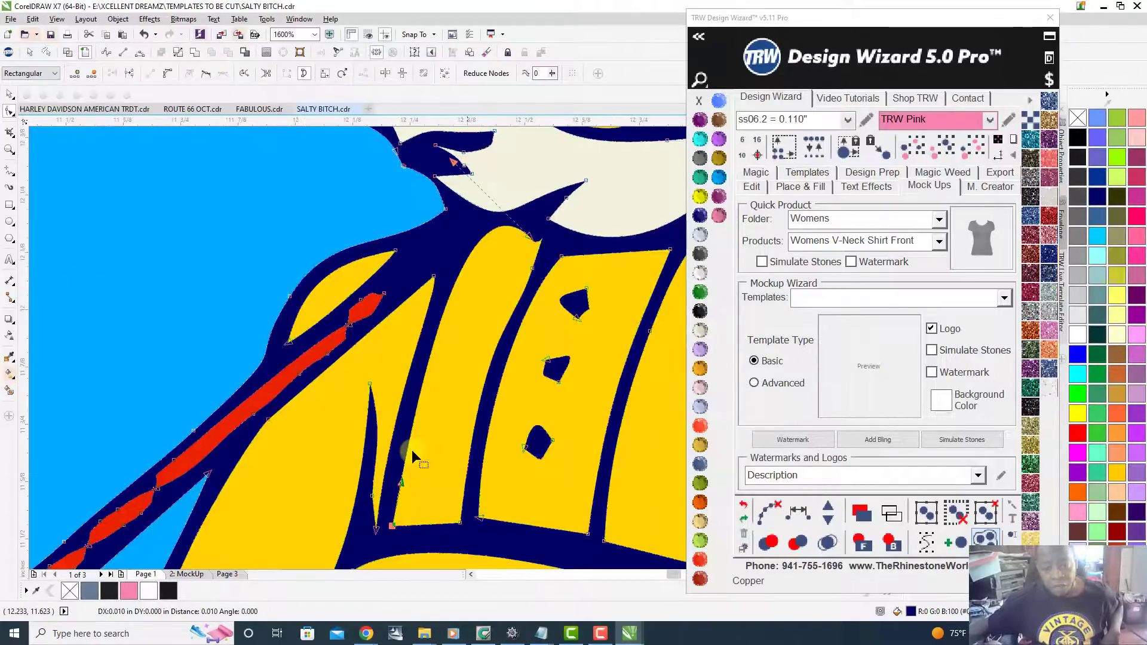
pyautogui.scroll(-3, 411, 450)
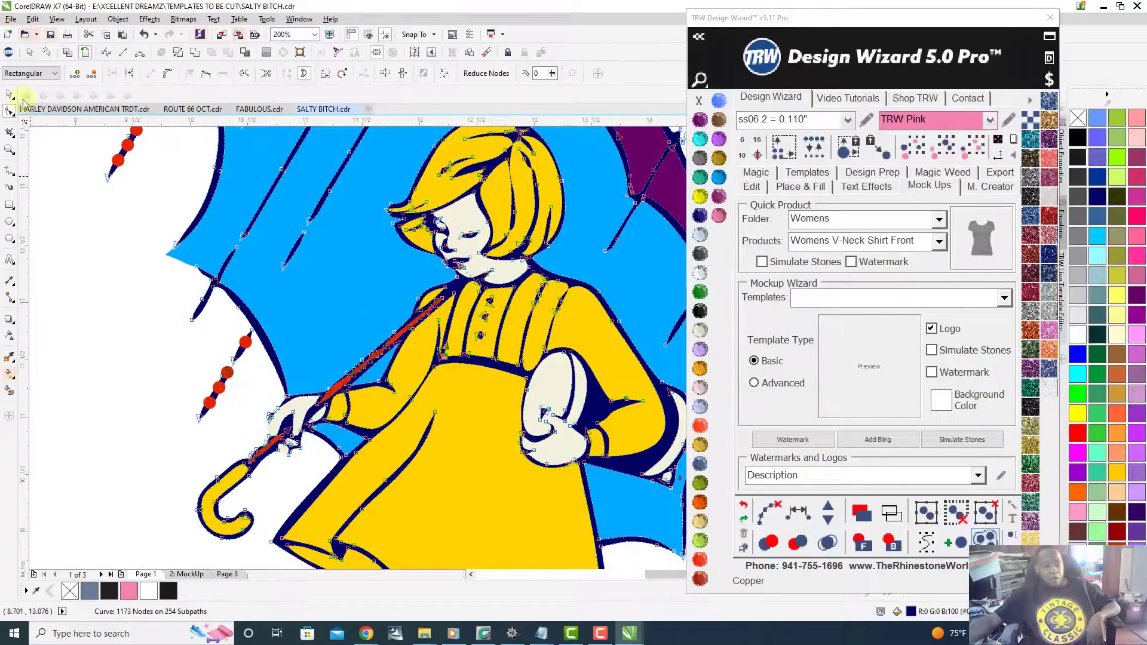
pyautogui.click(117, 411)
pyautogui.click(9, 96)
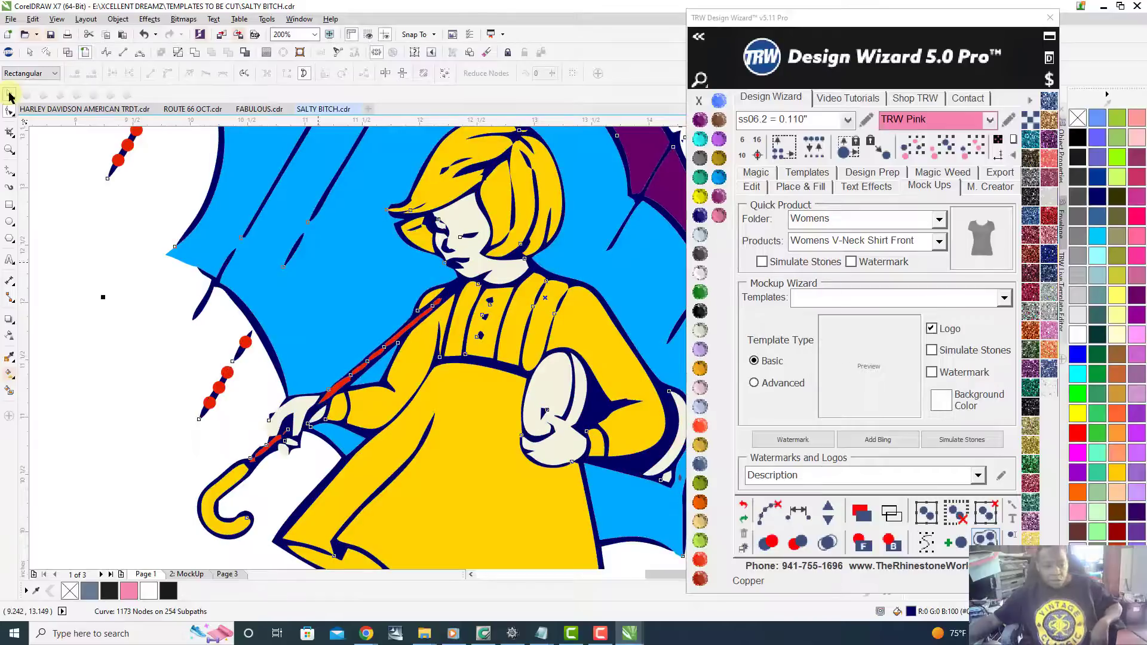
# - Smart-fill the two strap-like blouse stripes flanking the button area with slate blue and a 0.5 pt outline, and deselect the artwork
pyautogui.scroll(2, 525, 306)
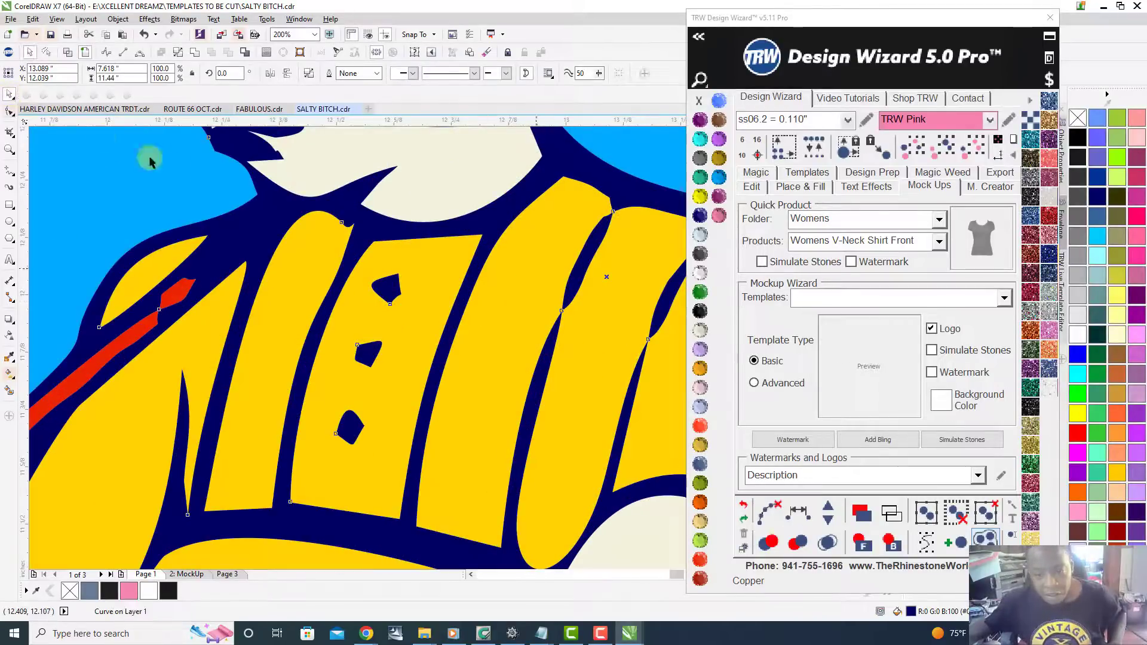
pyautogui.scroll(2, 503, 318)
pyautogui.scroll(-2, 532, 338)
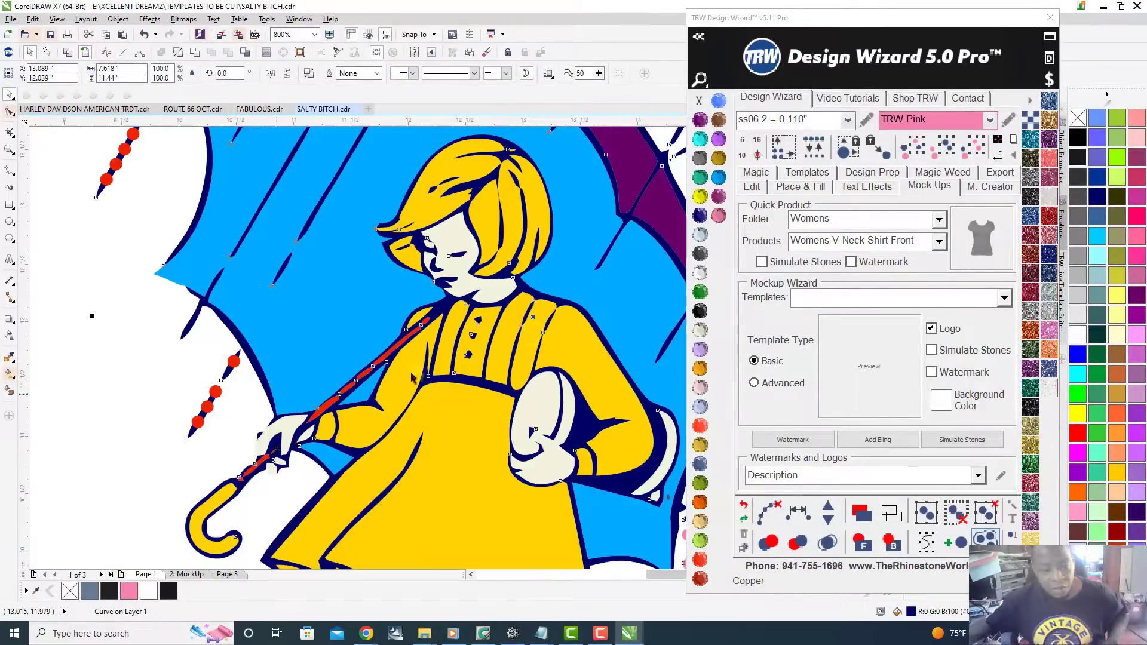
pyautogui.click(81, 485)
pyautogui.scroll(-2, 78, 481)
pyautogui.scroll(2, 78, 479)
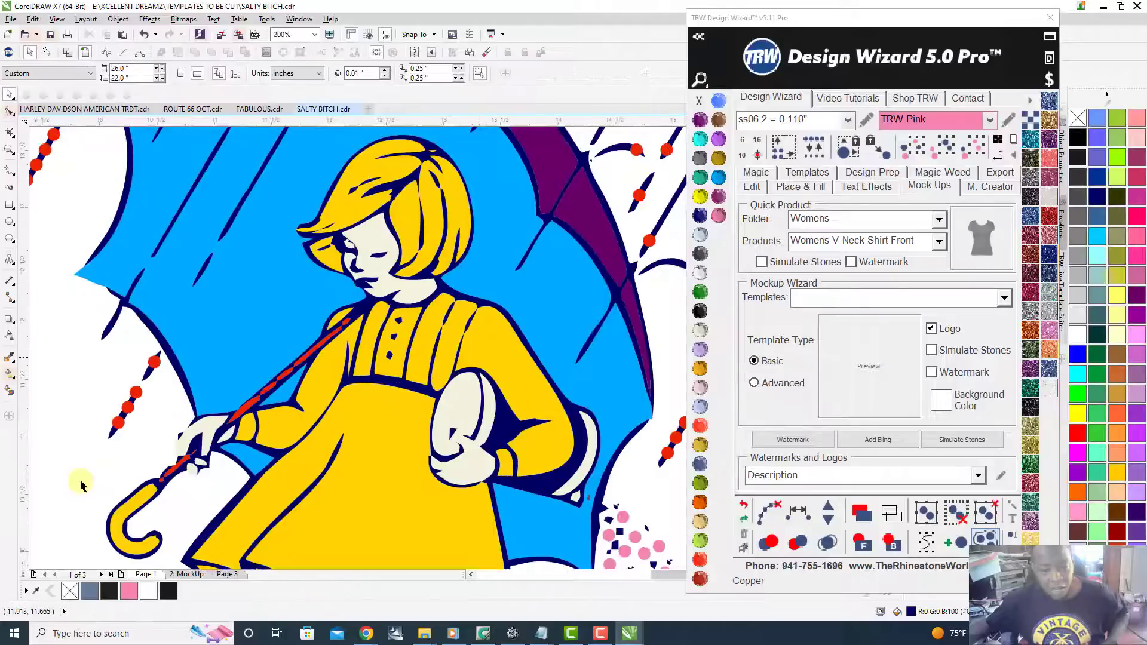
pyautogui.click(10, 394)
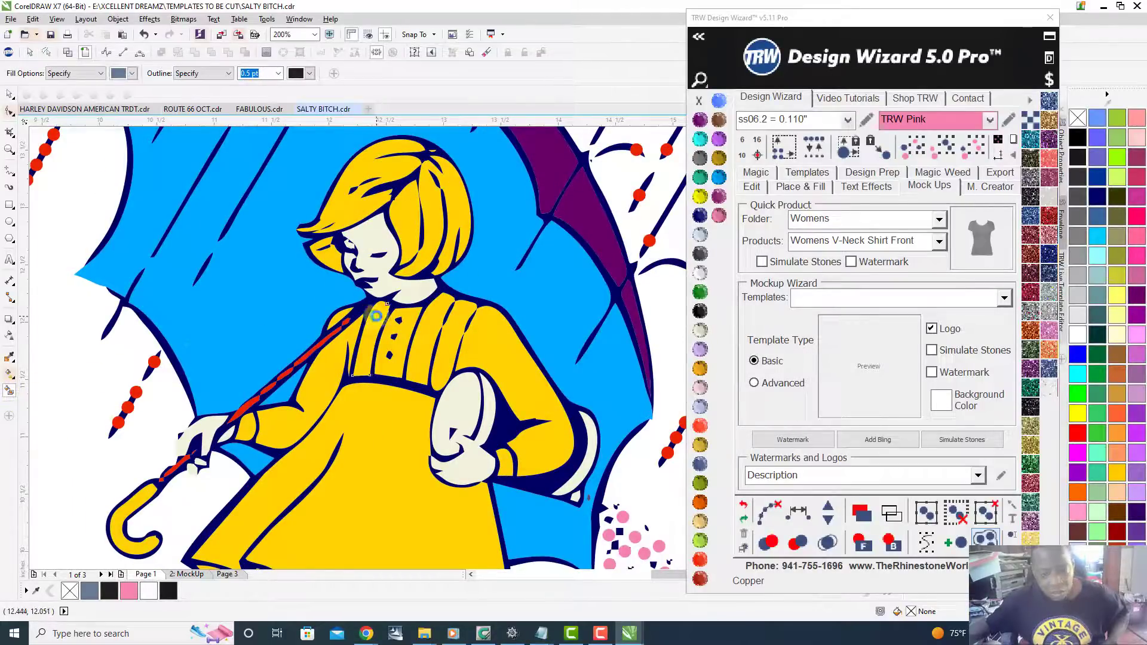
pyautogui.click(376, 316)
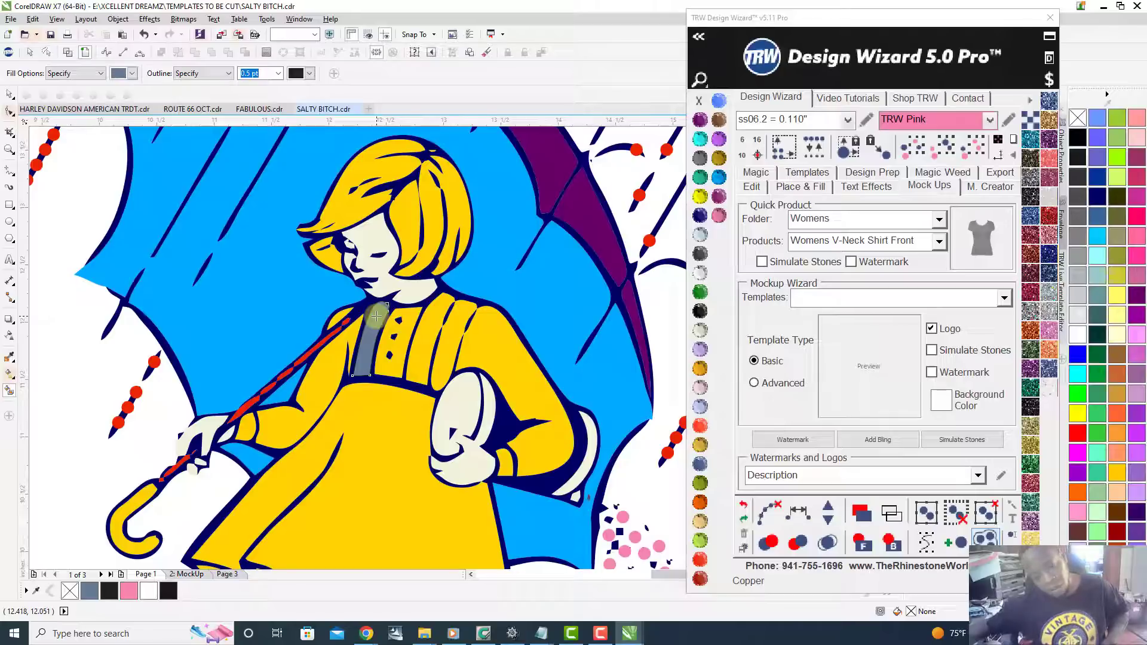
pyautogui.click(448, 331)
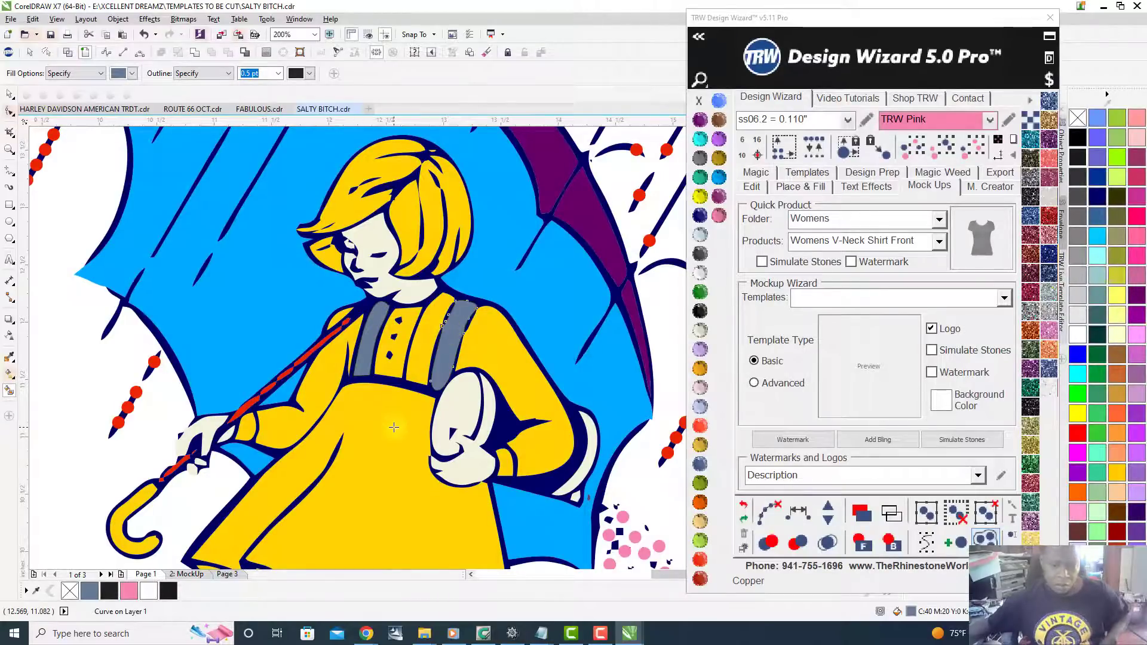
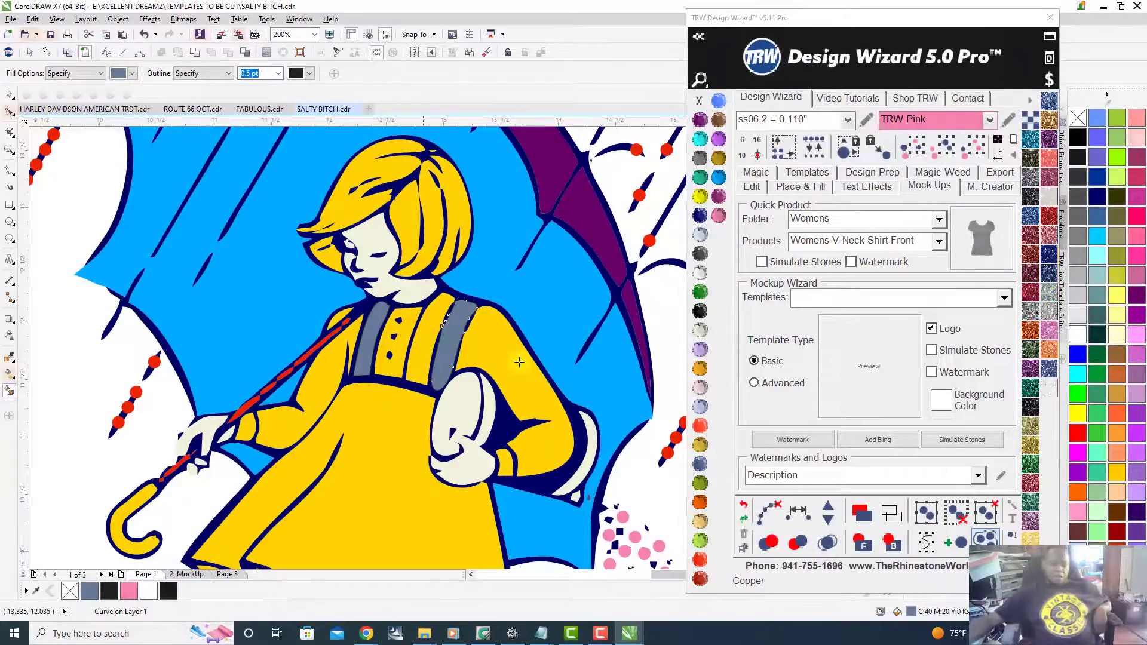
pyautogui.scroll(-3, 518, 362)
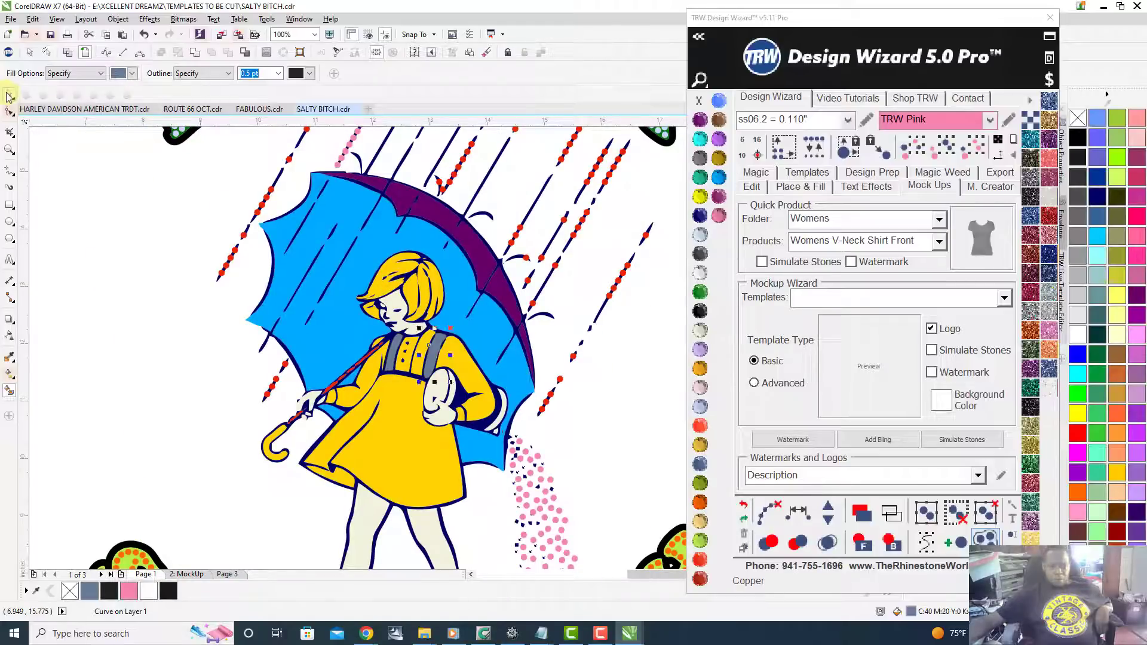
pyautogui.click(9, 94)
pyautogui.click(99, 276)
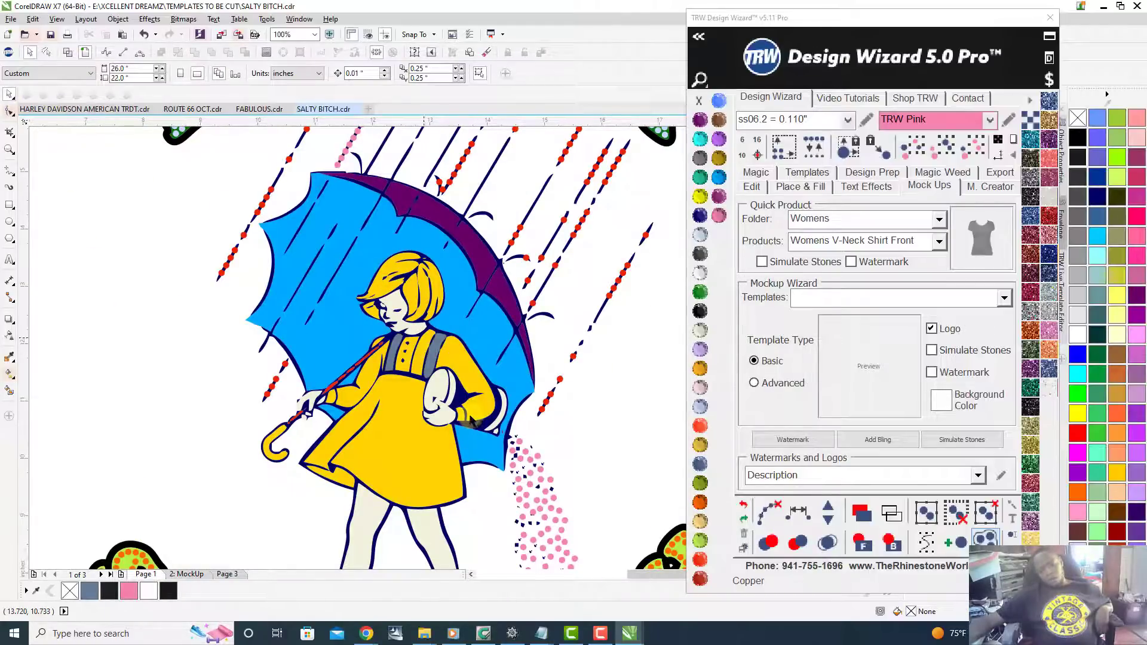
# - Select both slate blue straps on the blouse and recolour them TRW Pink
pyautogui.scroll(2, 472, 421)
pyautogui.click(450, 396)
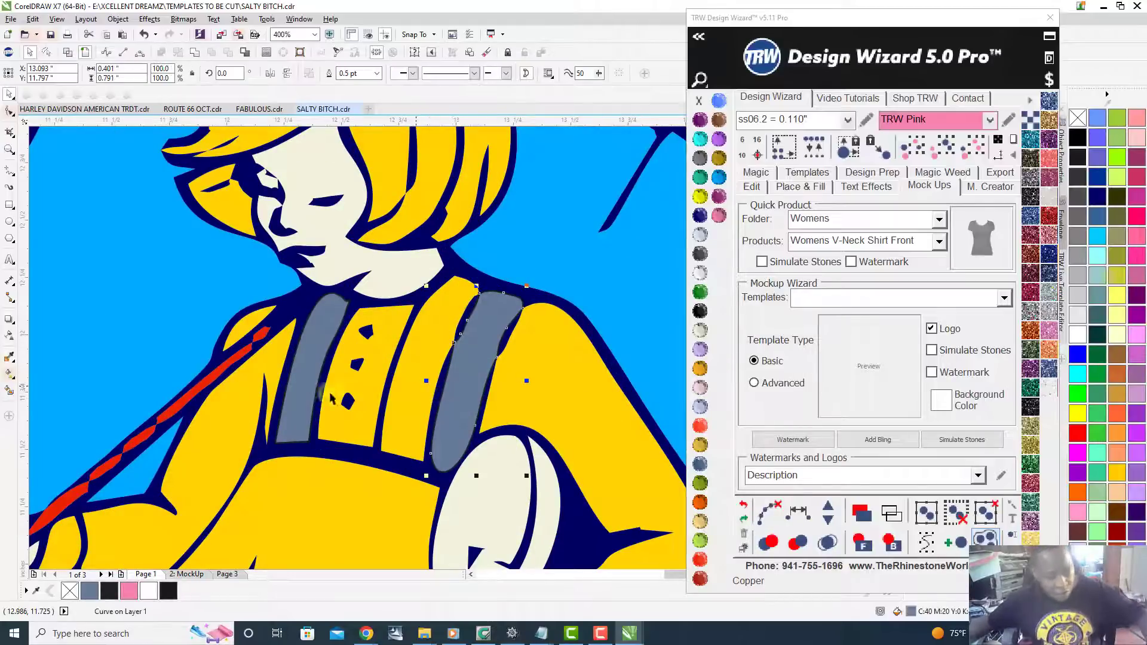
pyautogui.keyDown('shift'); pyautogui.click(295, 389); pyautogui.keyUp('shift')
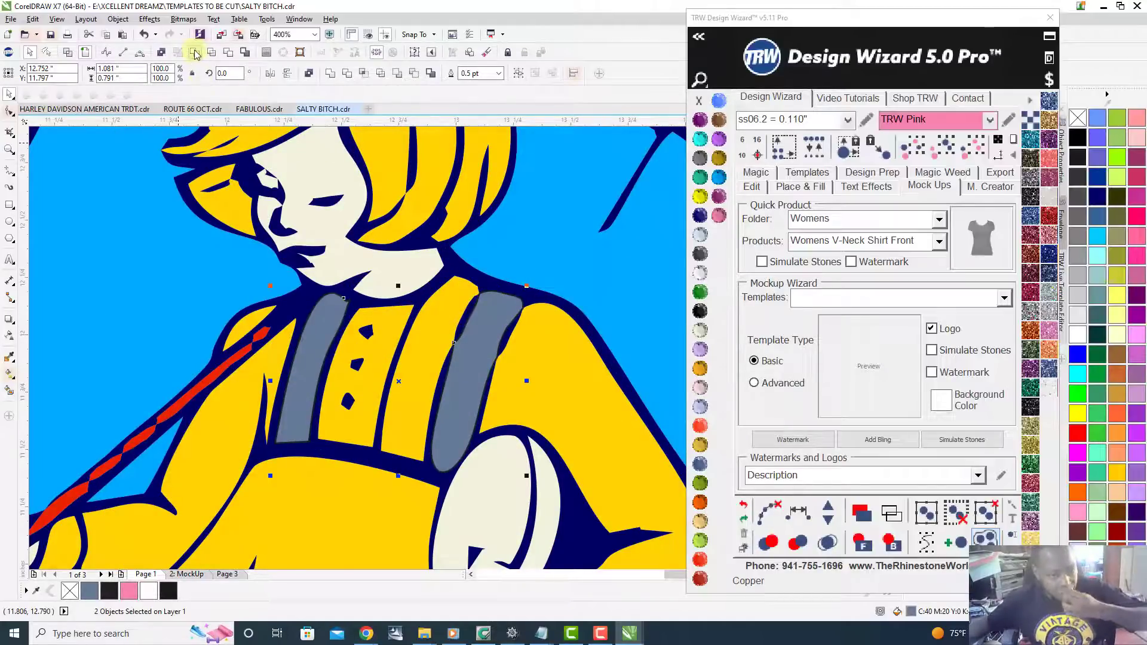
pyautogui.scroll(-2, 420, 383)
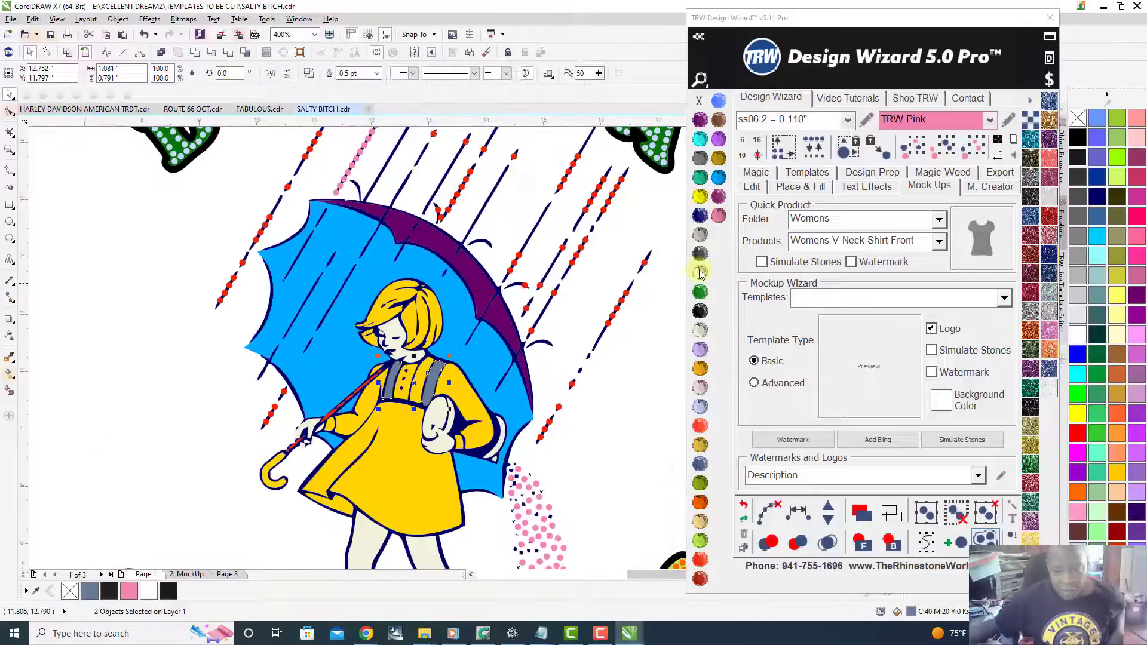
pyautogui.click(701, 273)
pyautogui.click(719, 216)
pyautogui.scroll(-1, 719, 217)
pyautogui.scroll(1, 594, 249)
# - Select the yellow skirt shape, examine its hem fold, try moving the shape aside and undo the move
pyautogui.click(8, 394)
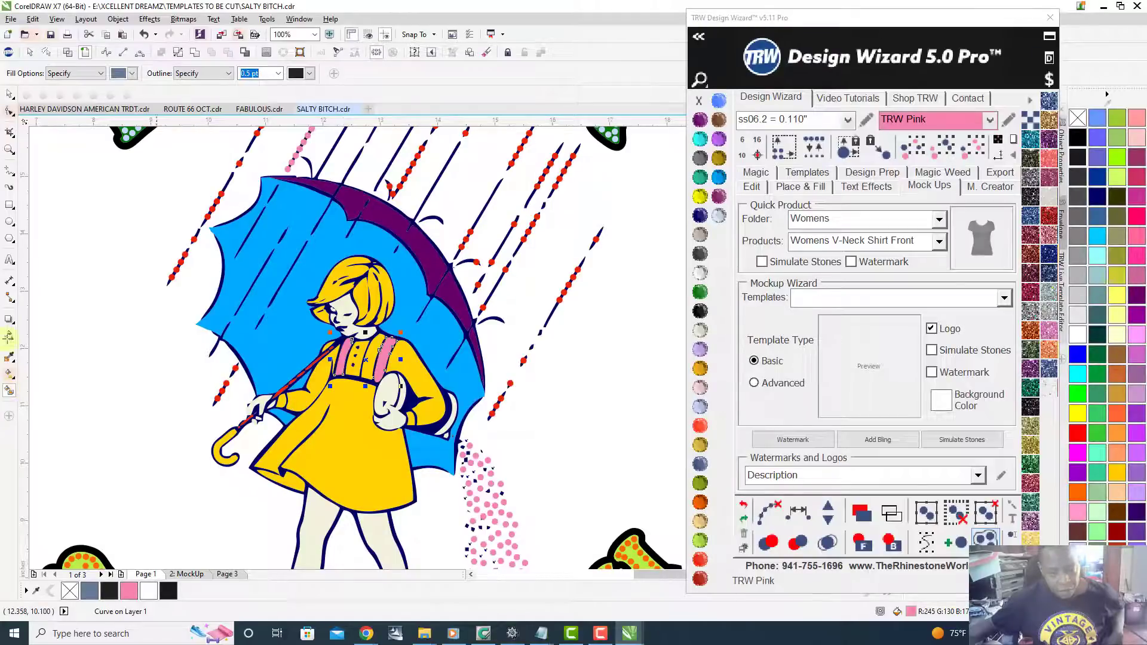
pyautogui.click(9, 94)
pyautogui.click(344, 452)
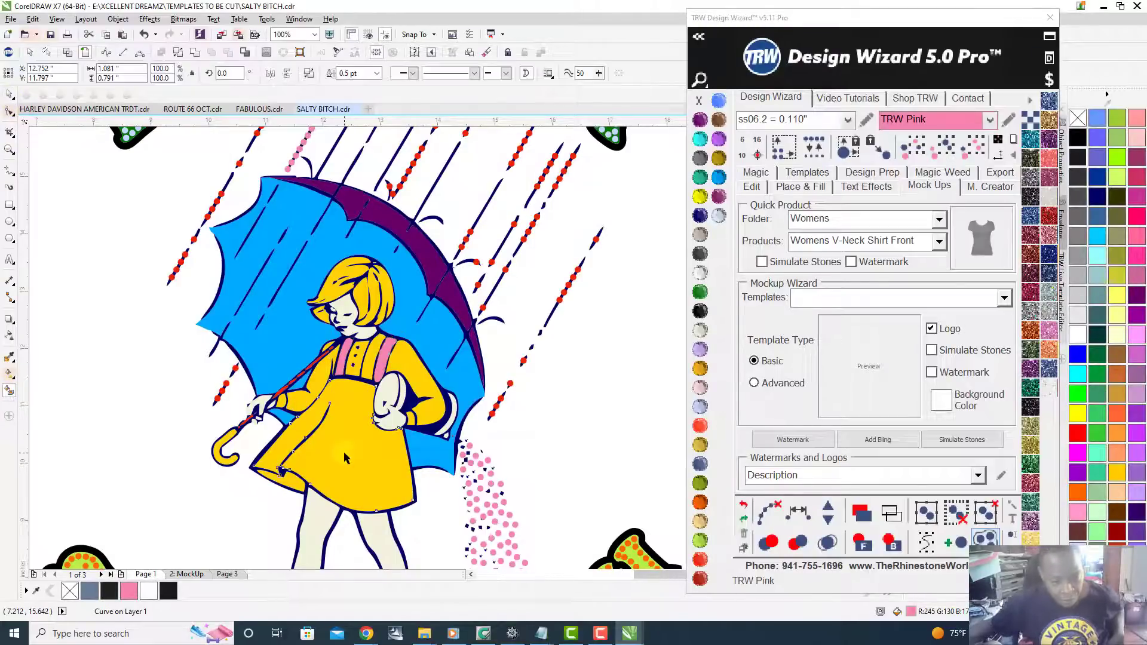
pyautogui.scroll(3, 344, 453)
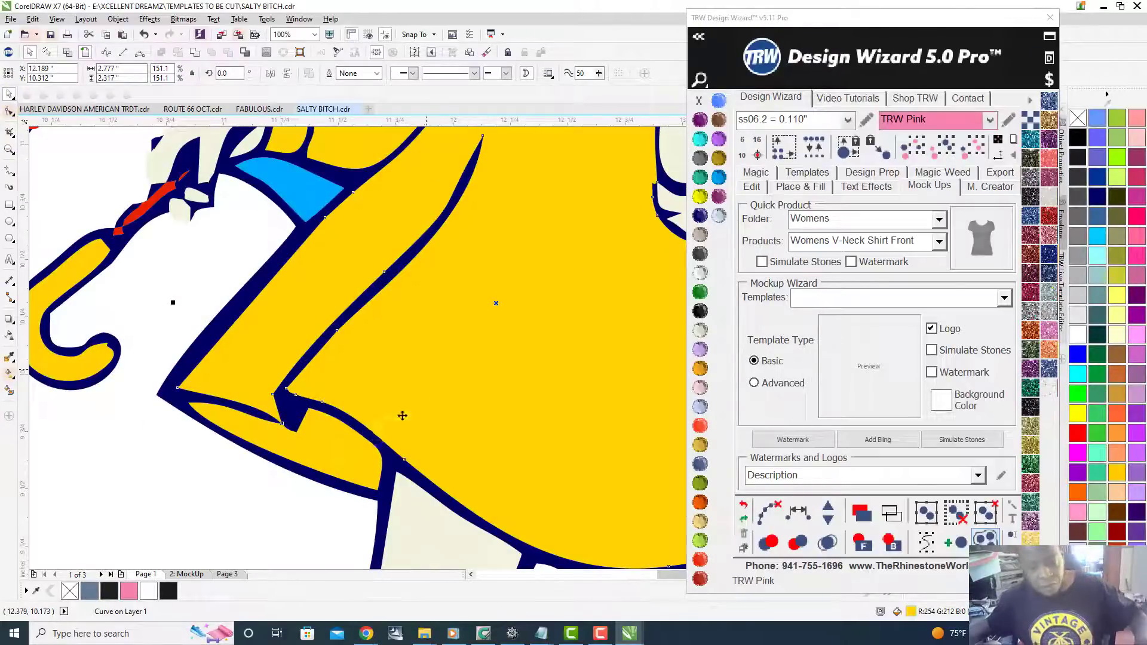
pyautogui.scroll(-1, 392, 420)
pyautogui.moveTo(366, 372); pyautogui.dragTo(225, 395)
pyautogui.hotkey('ctrl', 'z')
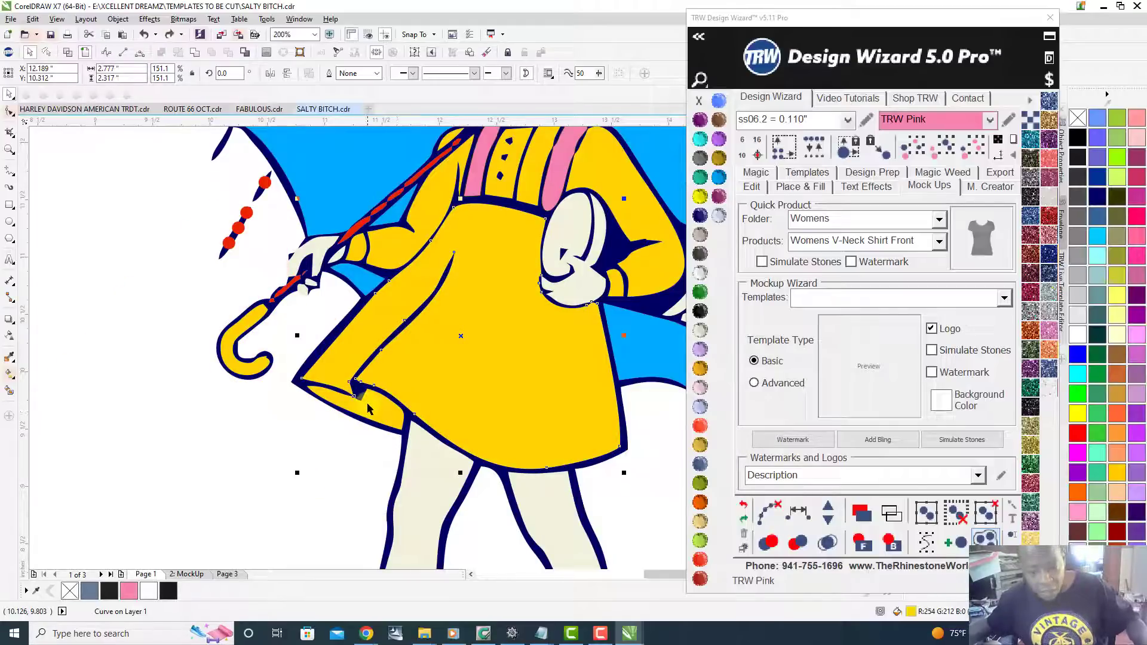
# - Join the yellow skirt, its hem fold and the pink strap nearest the salt container into one pink shape
pyautogui.keyDown('shift'); pyautogui.click(367, 409); pyautogui.keyUp('shift')
pyautogui.keyDown('shift'); pyautogui.click(553, 173); pyautogui.keyUp('shift')
pyautogui.click(194, 53)
pyautogui.scroll(-2, 196, 63)
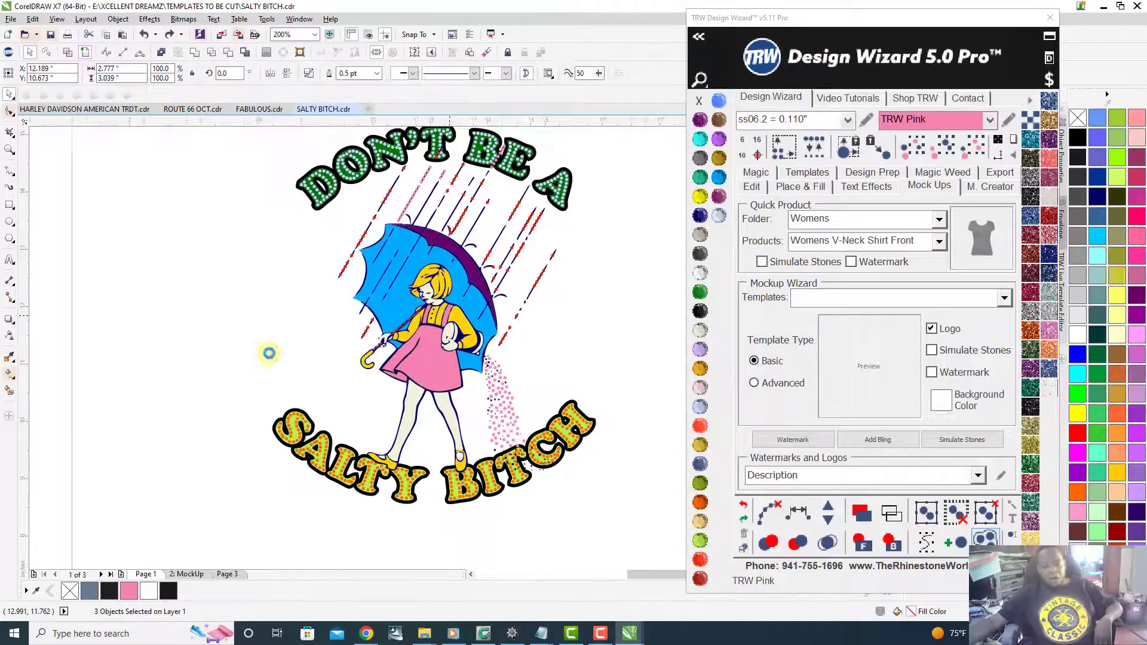
# - Recolour both yellow sleeves and the small shoulder piece Aquamarine and join them into one shape
pyautogui.scroll(4, 458, 340)
pyautogui.click(457, 337)
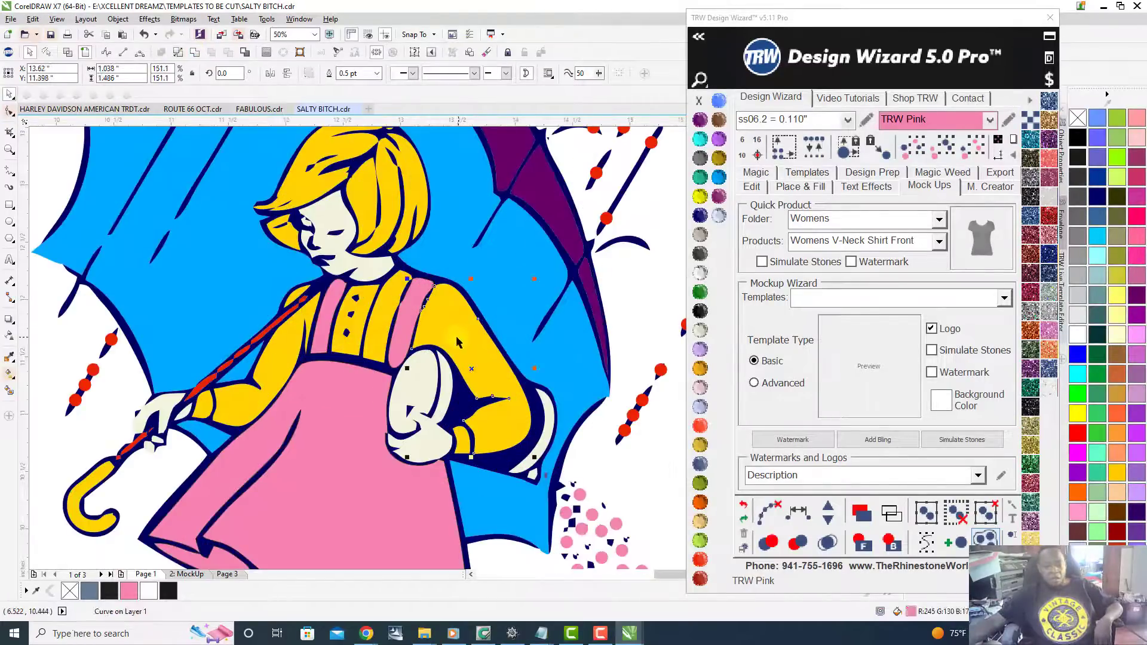
pyautogui.keyDown('shift'); pyautogui.click(274, 370); pyautogui.keyUp('shift')
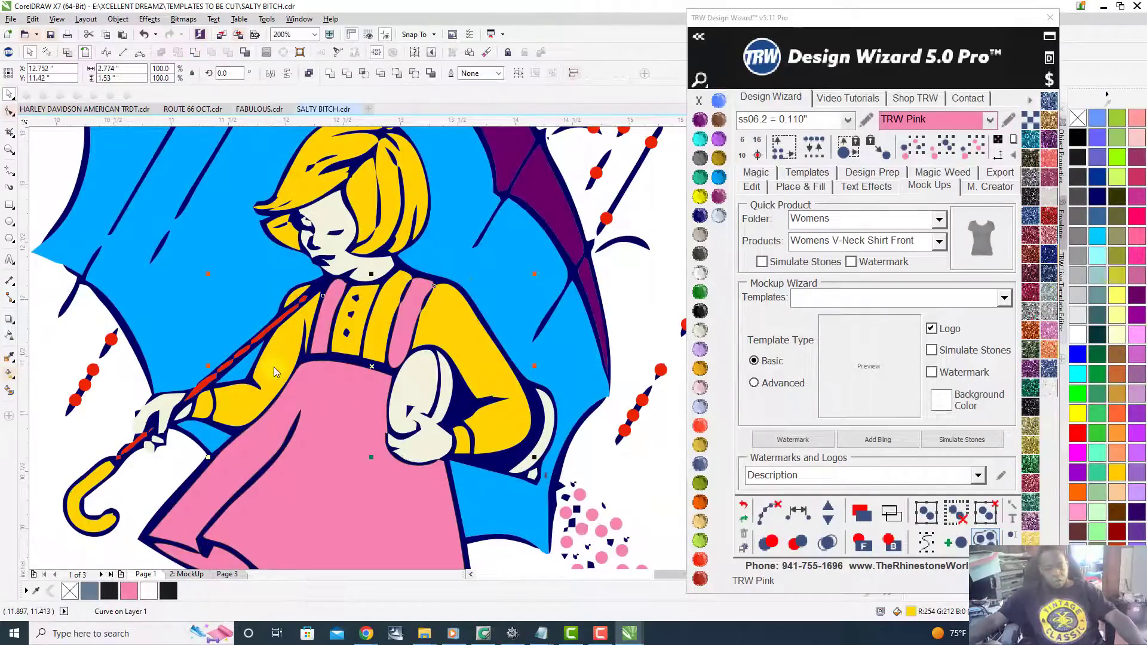
pyautogui.scroll(3, 311, 310)
pyautogui.keyDown('shift'); pyautogui.click(320, 294); pyautogui.keyUp('shift')
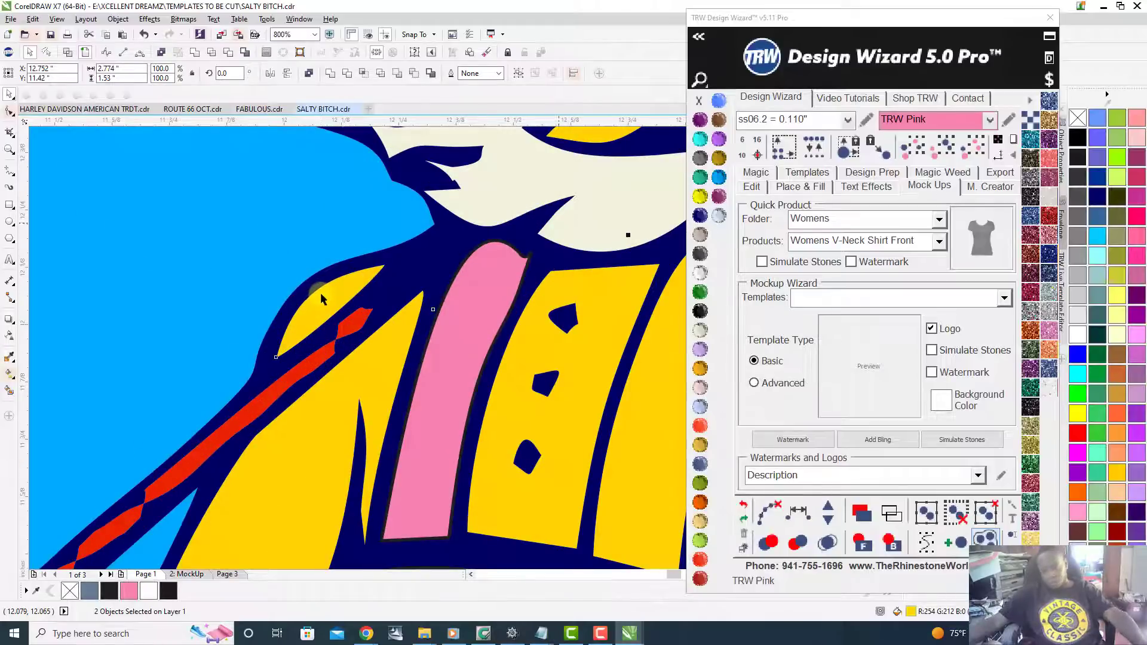
pyautogui.click(697, 140)
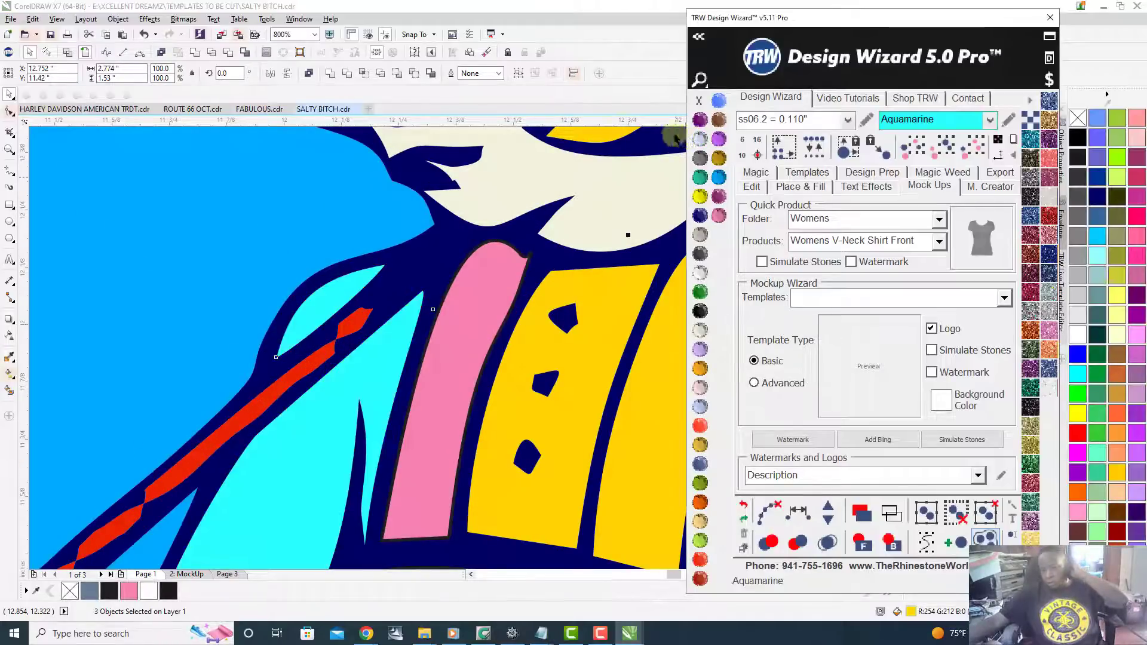
pyautogui.click(196, 55)
pyautogui.scroll(-3, 196, 55)
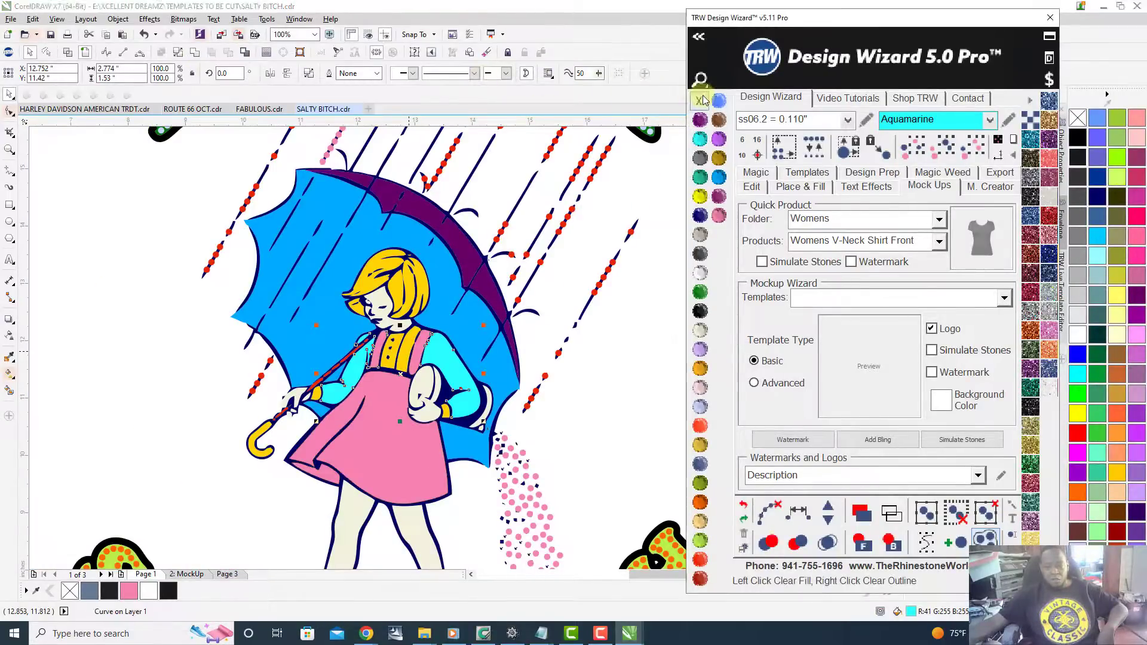
# - Try moving the joined aquamarine sleeves aside twice, undo both moves and deselect the artwork
pyautogui.moveTo(451, 353); pyautogui.dragTo(239, 372)
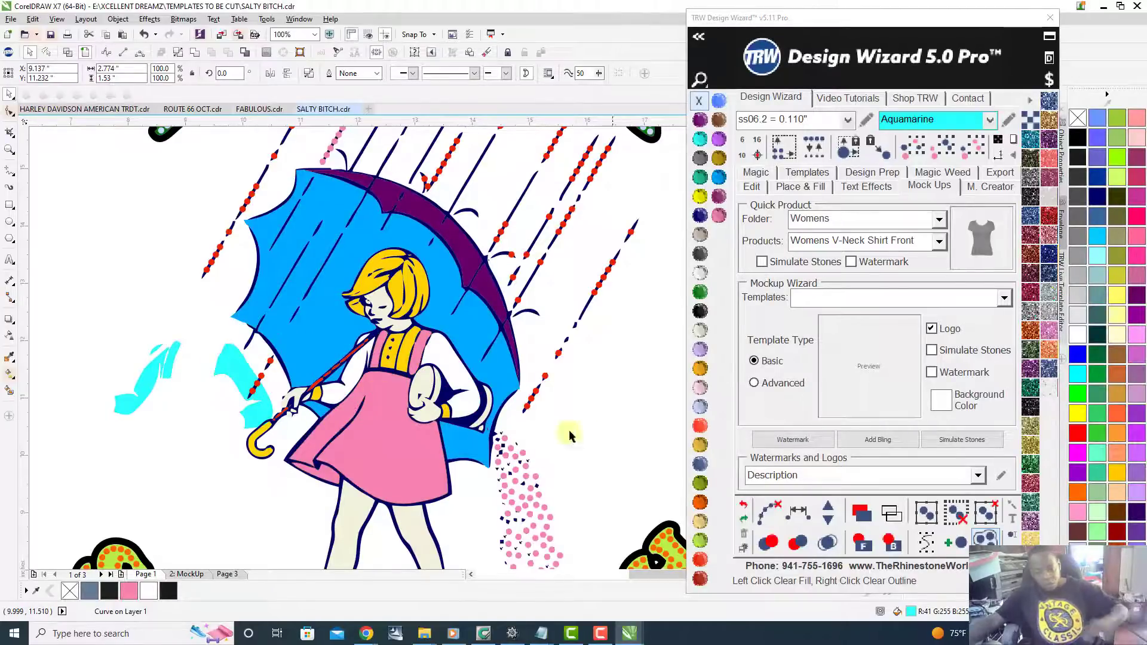
pyautogui.hotkey('ctrl', 'z')
pyautogui.moveTo(446, 353); pyautogui.dragTo(379, 415)
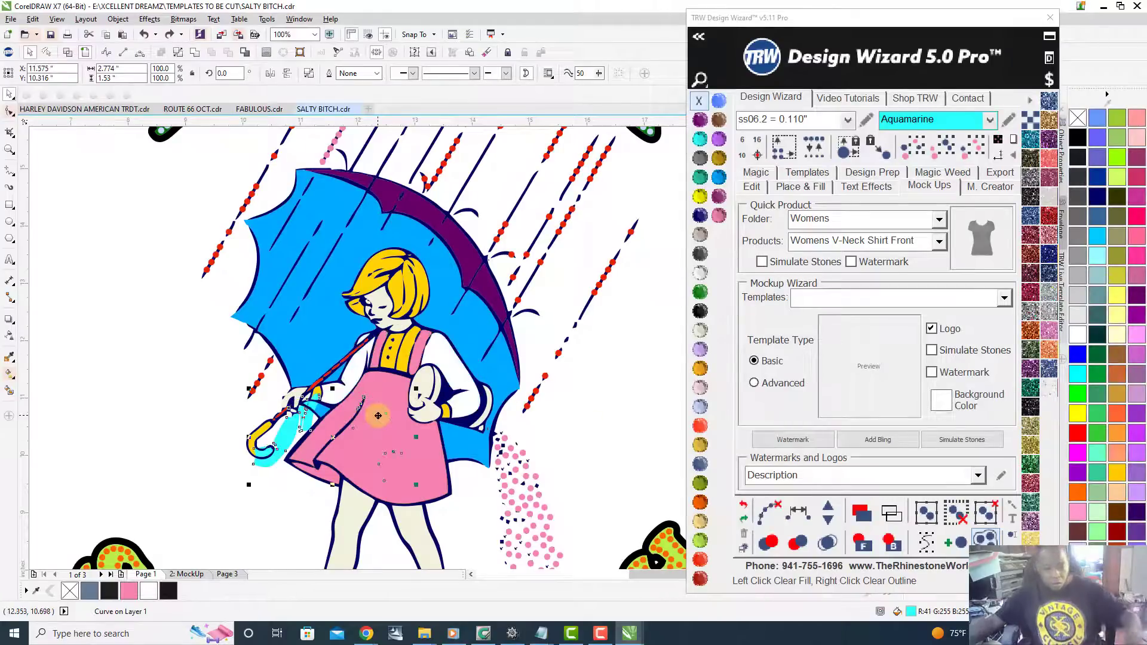
pyautogui.hotkey('ctrl', 'z')
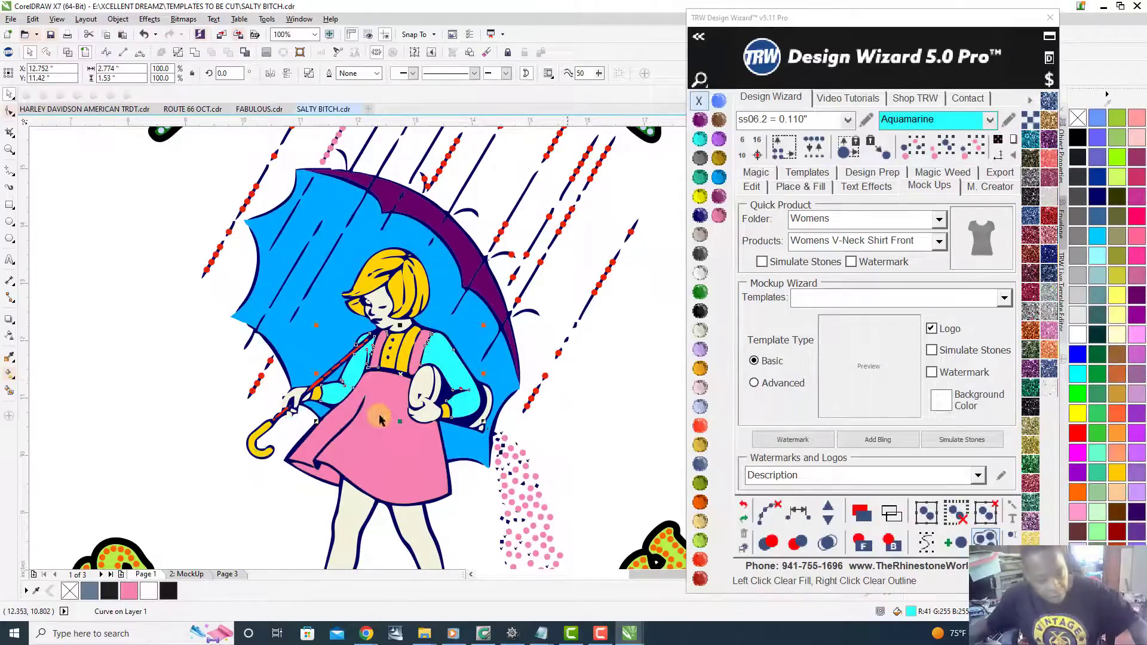
pyautogui.click(589, 428)
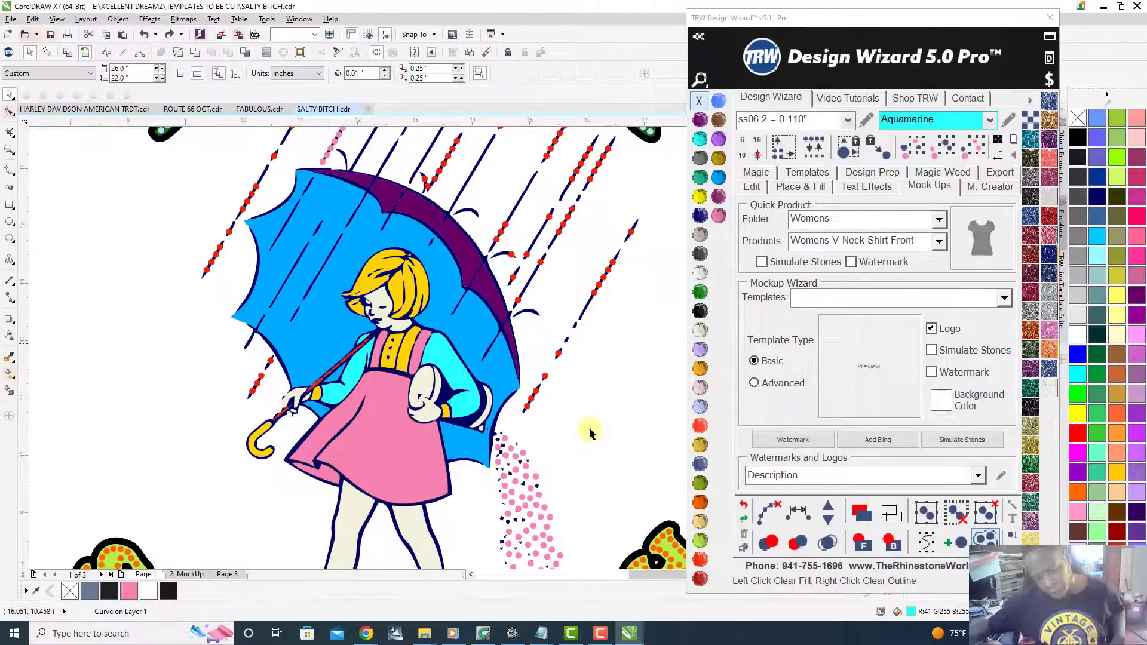
# - Recolour the yellow blouse stripe between the button panel and the neighbouring pink strap Crystal, and deselect it
pyautogui.click(404, 364)
pyautogui.scroll(2, 425, 325)
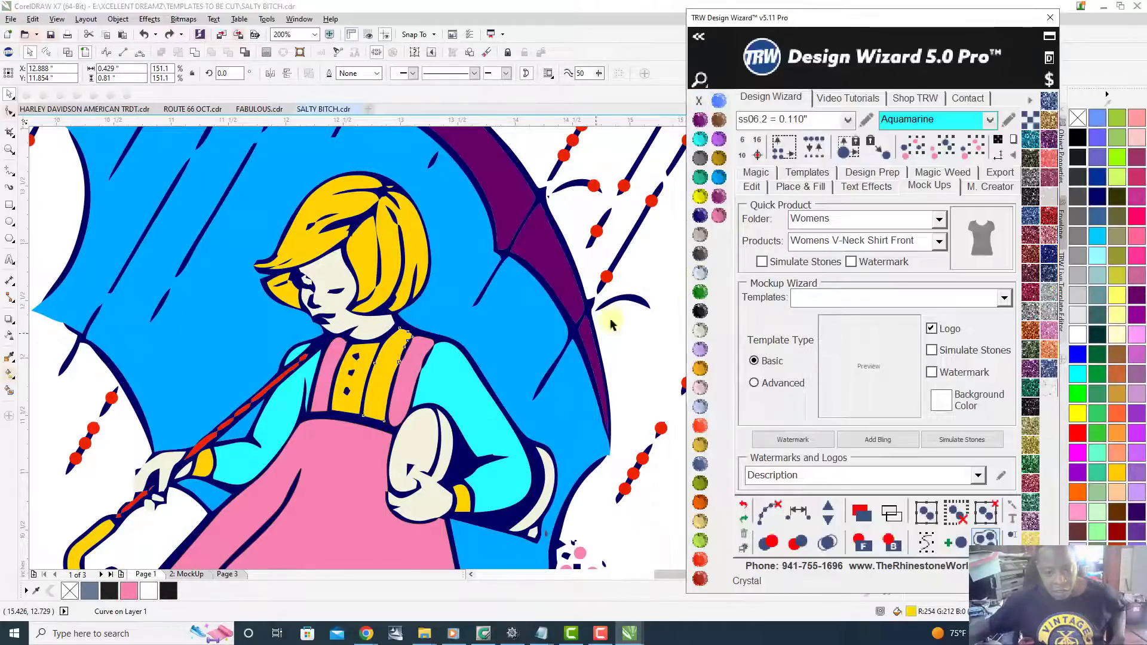
pyautogui.scroll(-2, 392, 436)
pyautogui.click(126, 439)
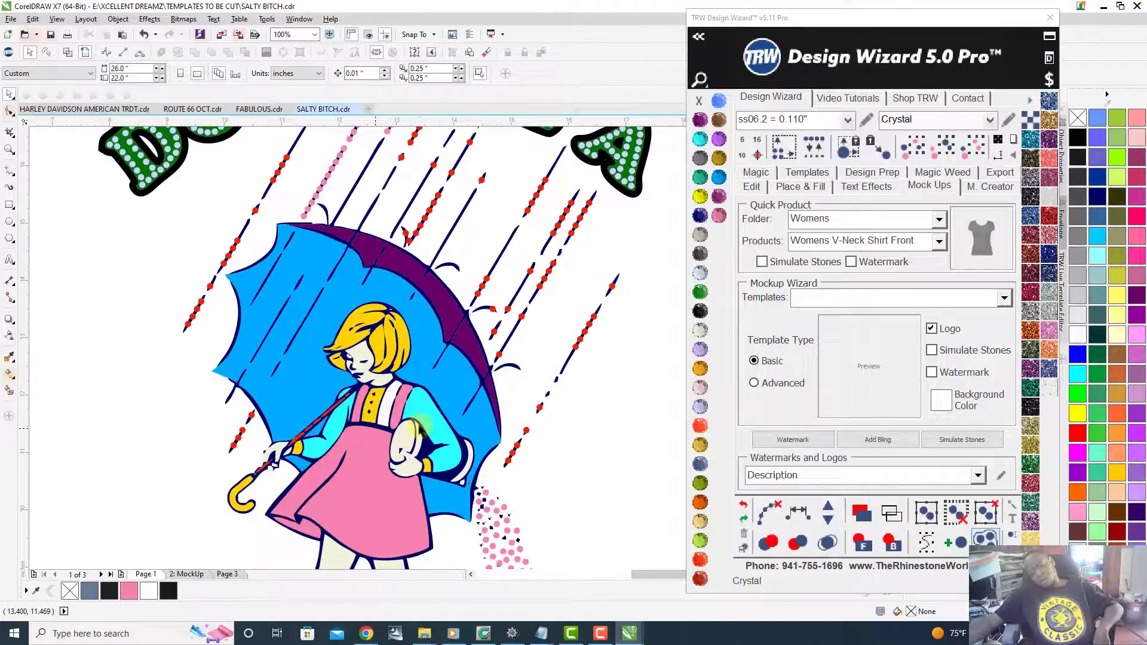
# - Recolour the blouse stripe beside the buttons and the button panel itself TRW Pink, and deselect the artwork
pyautogui.click(386, 414)
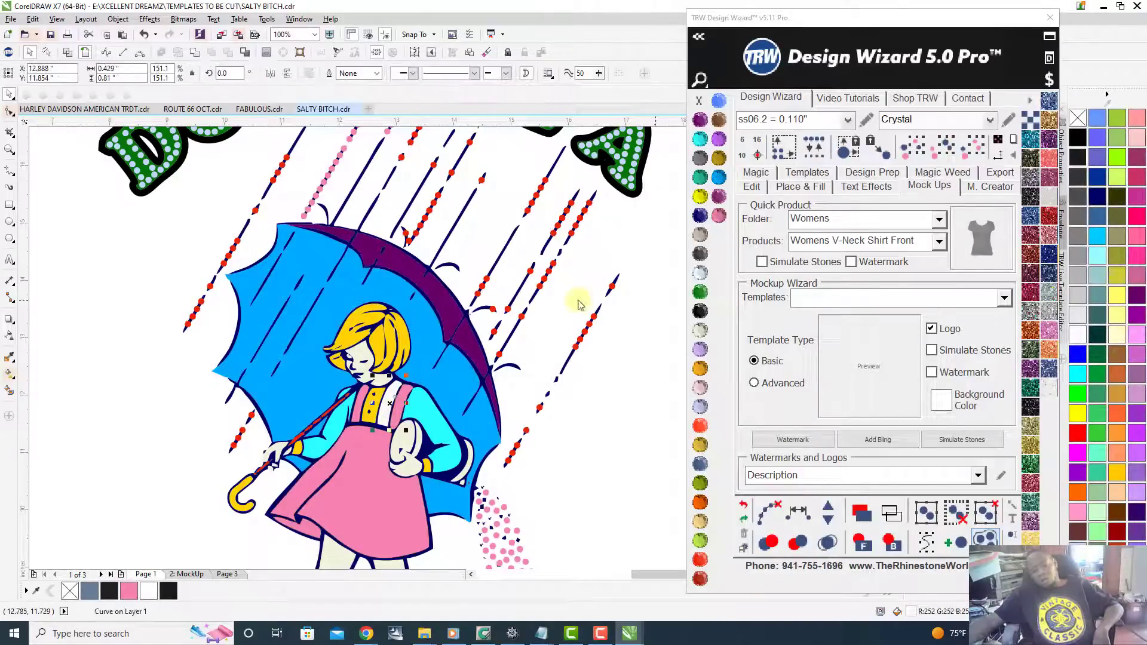
pyautogui.click(719, 215)
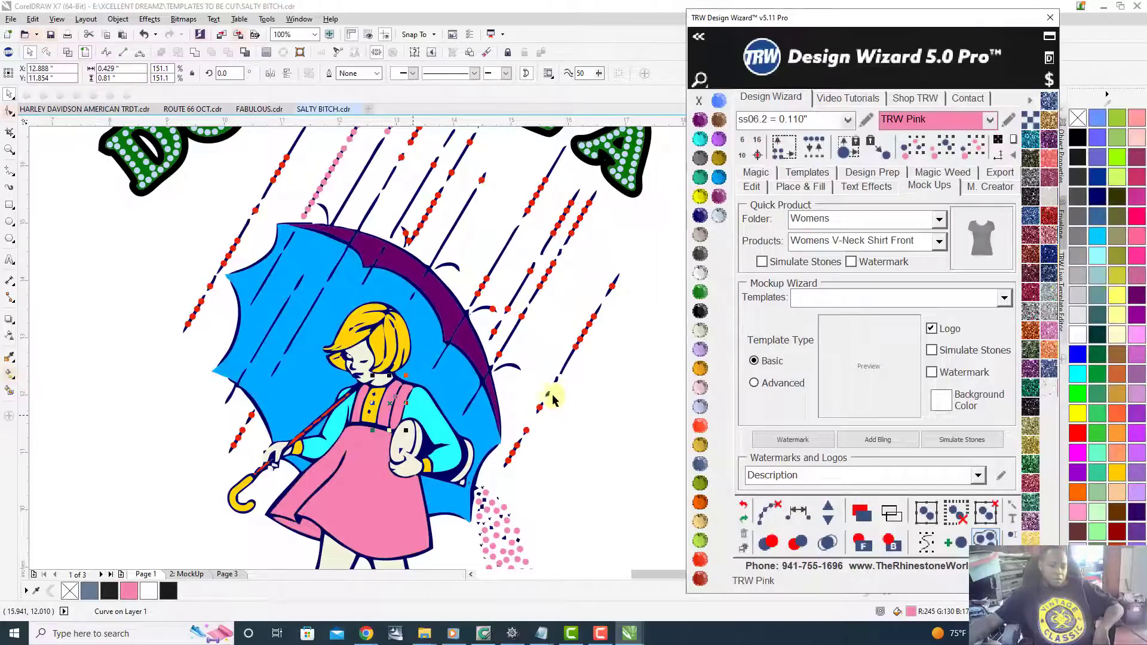
pyautogui.scroll(3, 380, 420)
pyautogui.click(381, 420)
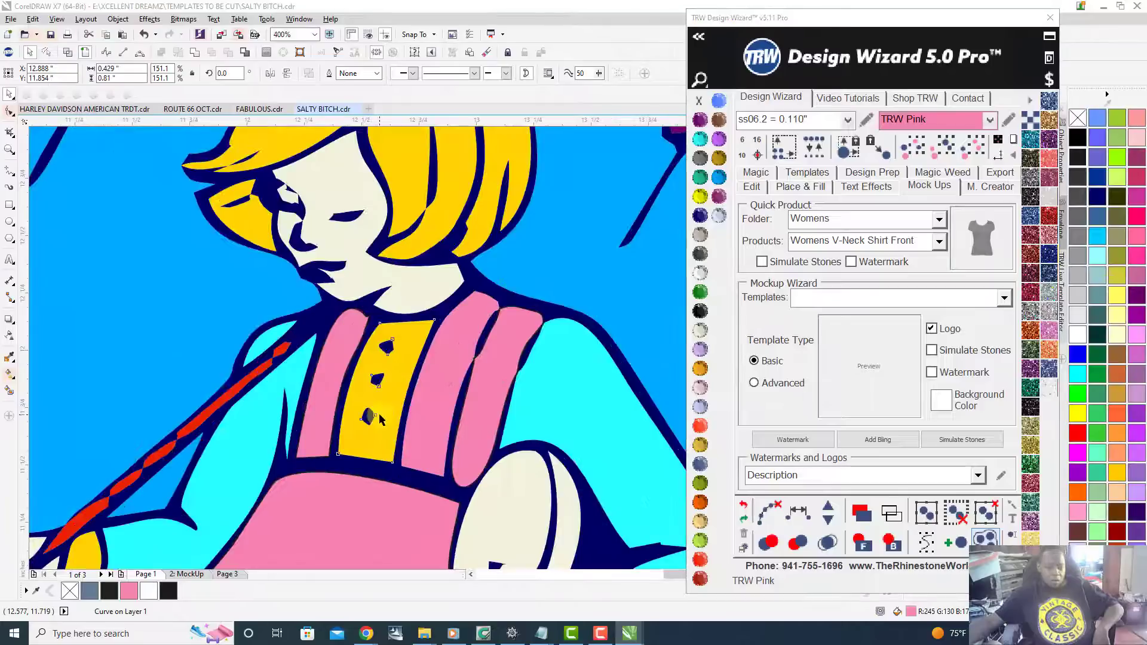
pyautogui.scroll(-3, 635, 251)
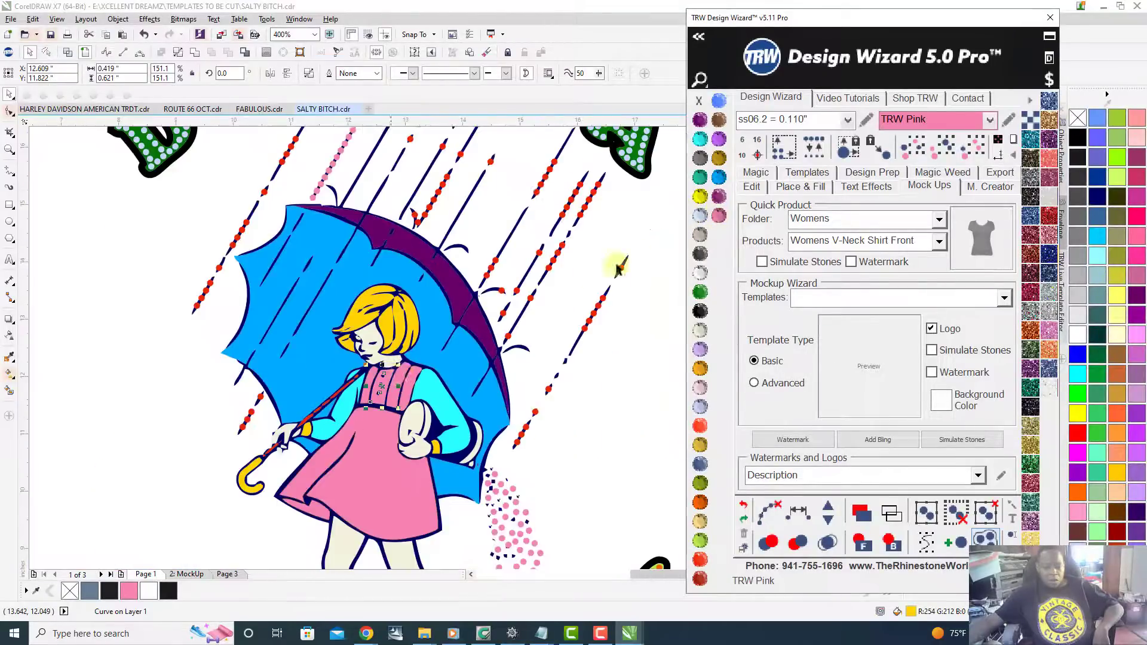
pyautogui.click(157, 504)
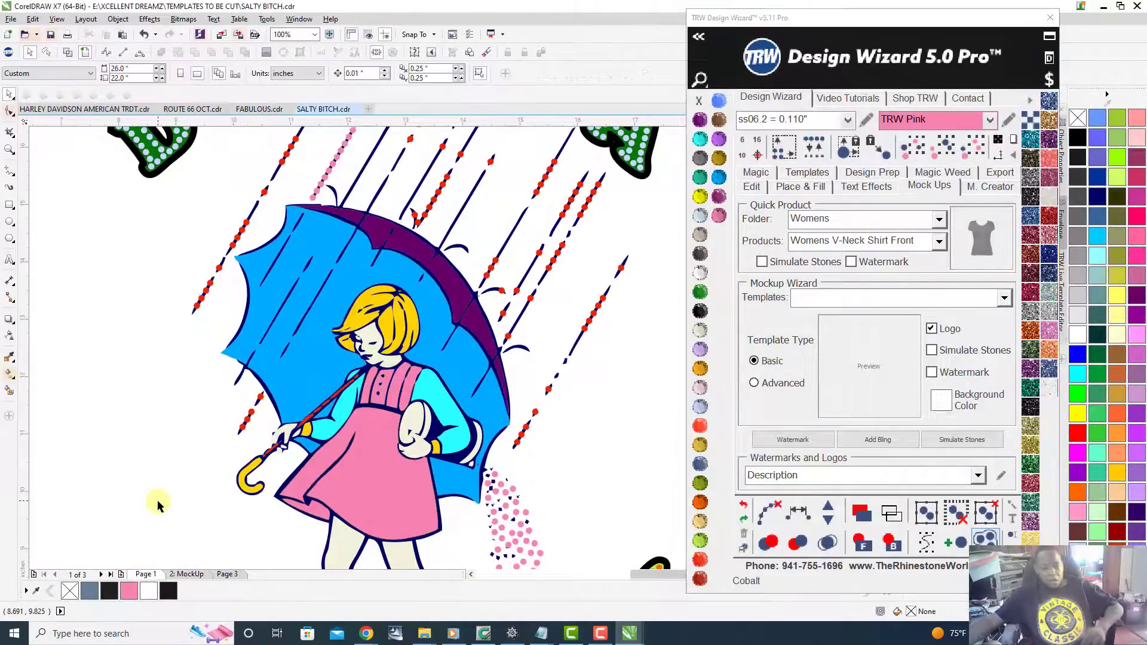
# - Select the pink skirt shape together with the remaining separate pink blouse pieces
pyautogui.scroll(3, 179, 490)
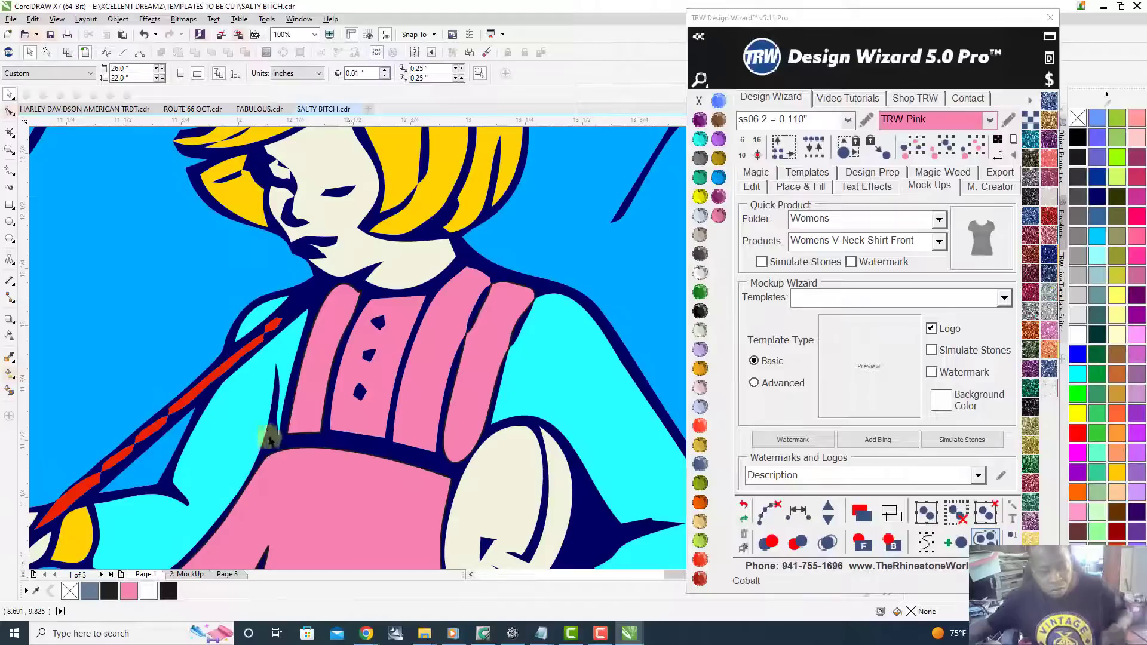
pyautogui.click(311, 416)
pyautogui.keyDown('shift'); pyautogui.click(425, 409); pyautogui.keyUp('shift')
pyautogui.scroll(-3, 425, 409)
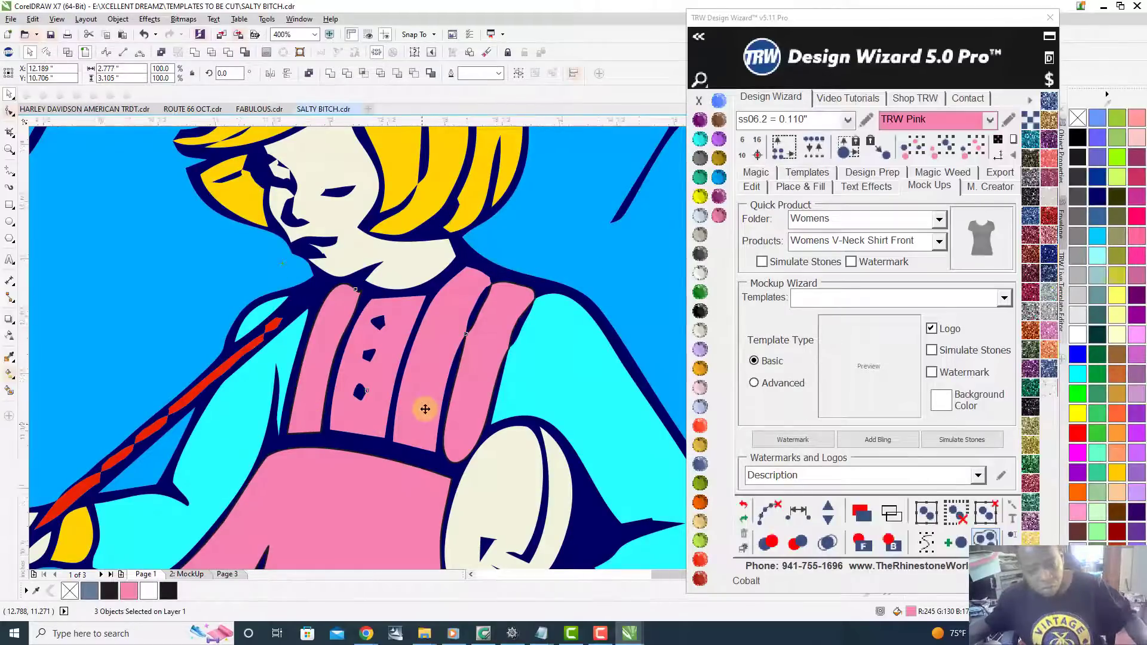
# - Try joining the selected pink pieces and moving them aside, undoing both operations
pyautogui.click(195, 53)
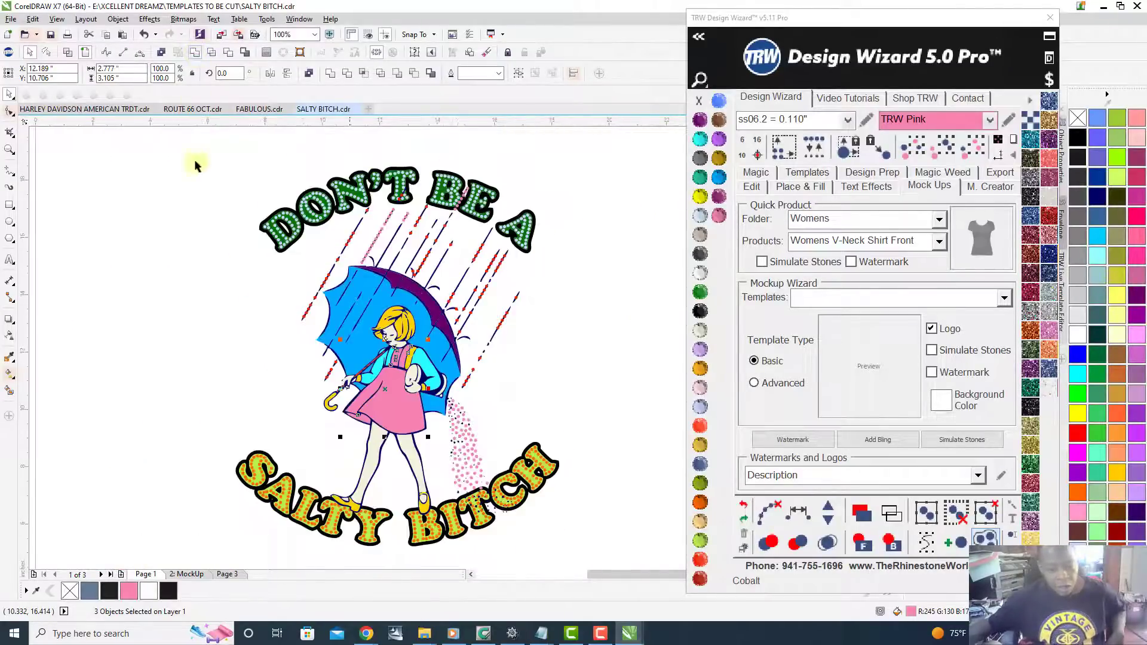
pyautogui.click(195, 388)
pyautogui.scroll(2, 195, 388)
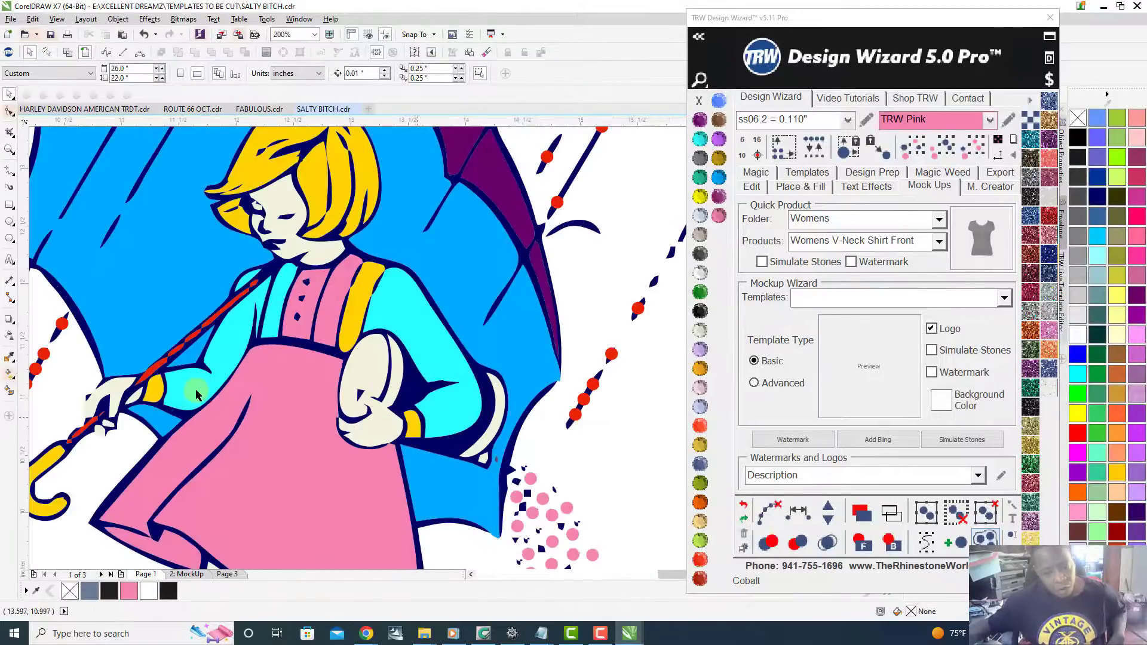
pyautogui.click(355, 311)
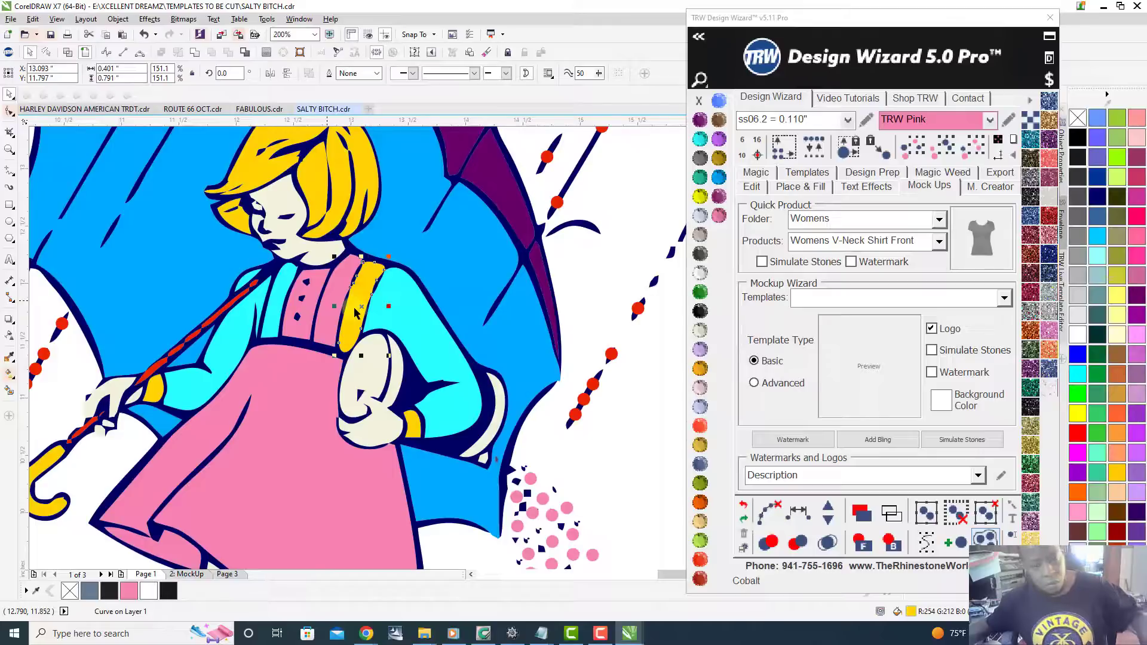
pyautogui.hotkey('ctrl', 'z')
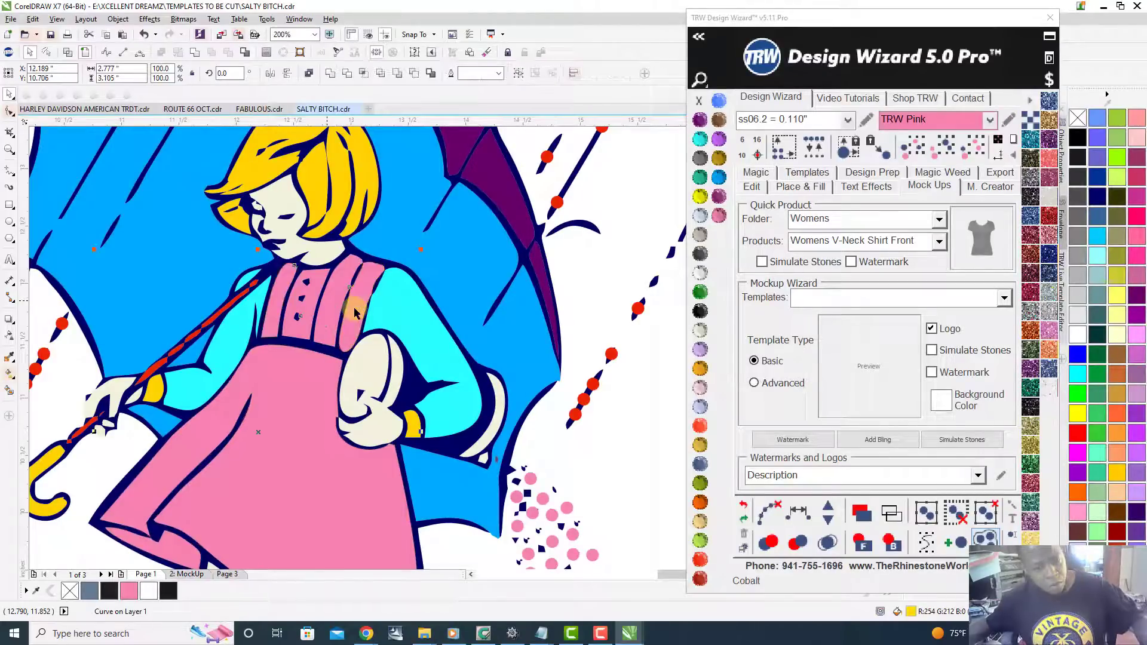
pyautogui.scroll(-1, 351, 320)
pyautogui.moveTo(352, 321); pyautogui.dragTo(431, 389)
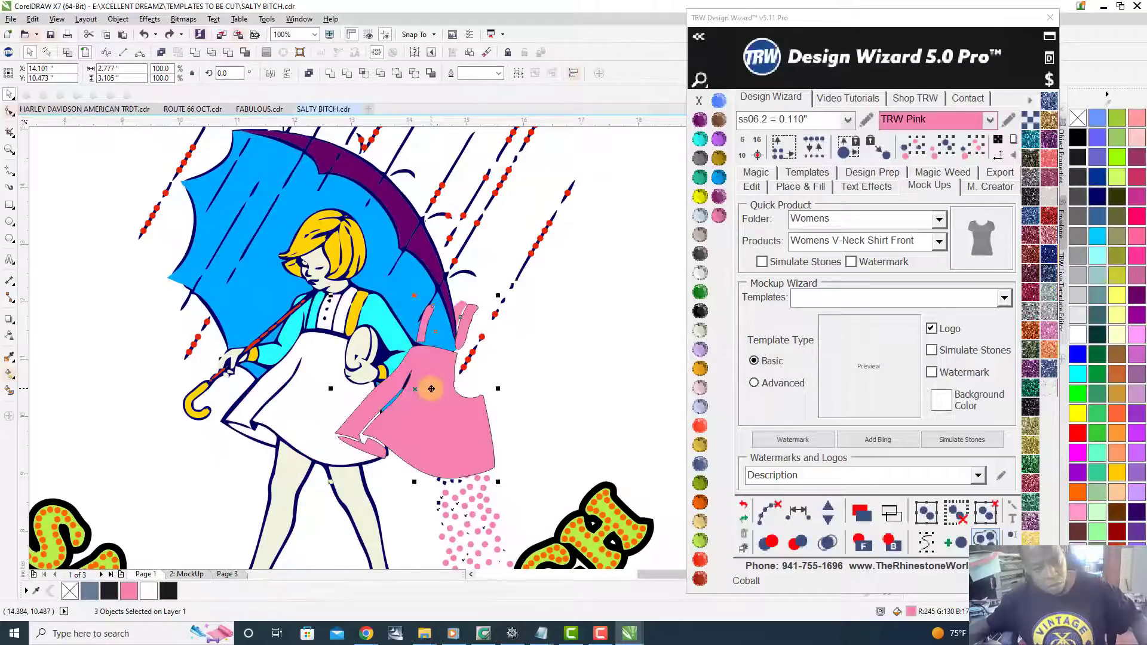
pyautogui.hotkey('ctrl', 'z')
# - Combine the selected pink skirt and blouse pieces into one dress shape and bring it to the front
pyautogui.rightClick(329, 388)
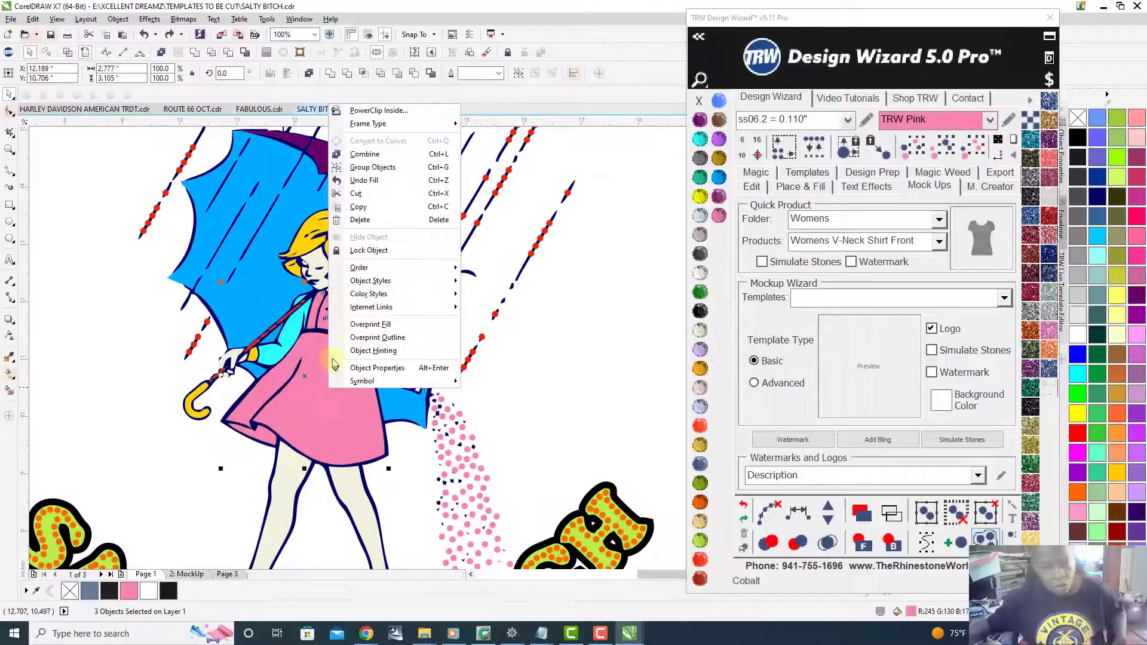
pyautogui.click(363, 154)
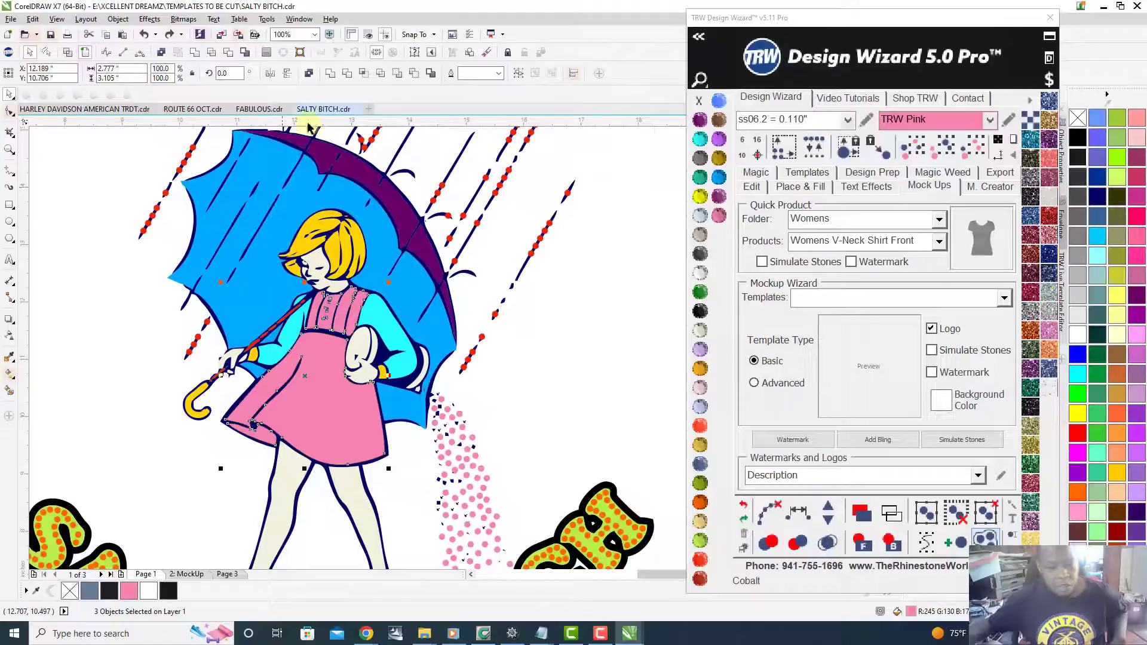
pyautogui.click(195, 53)
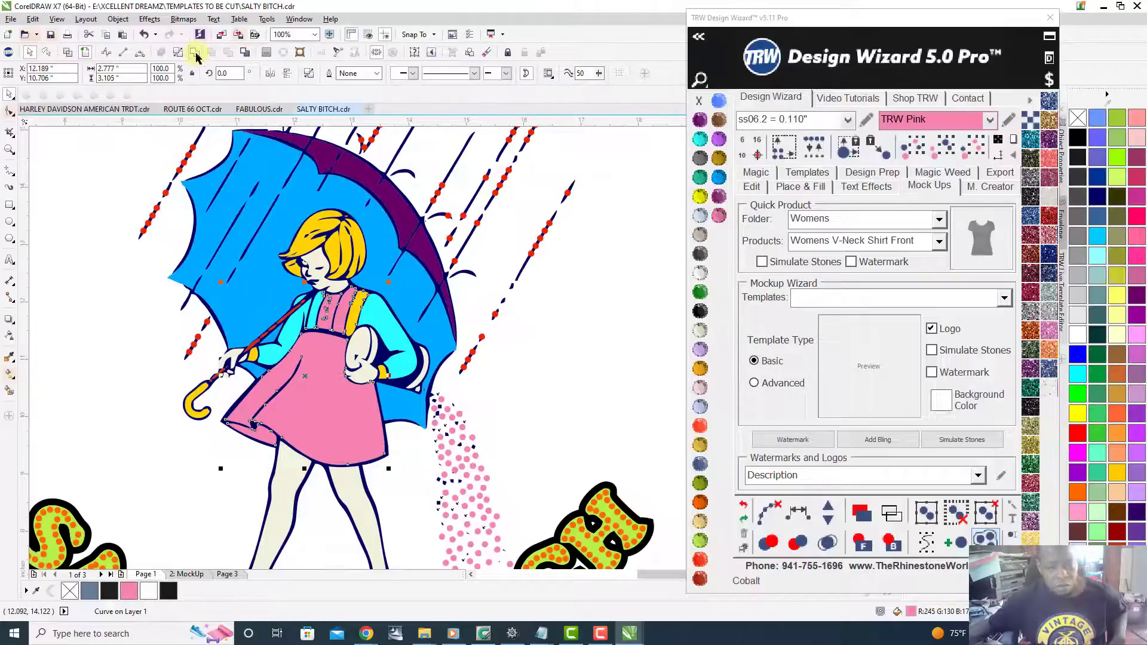
pyautogui.click(861, 544)
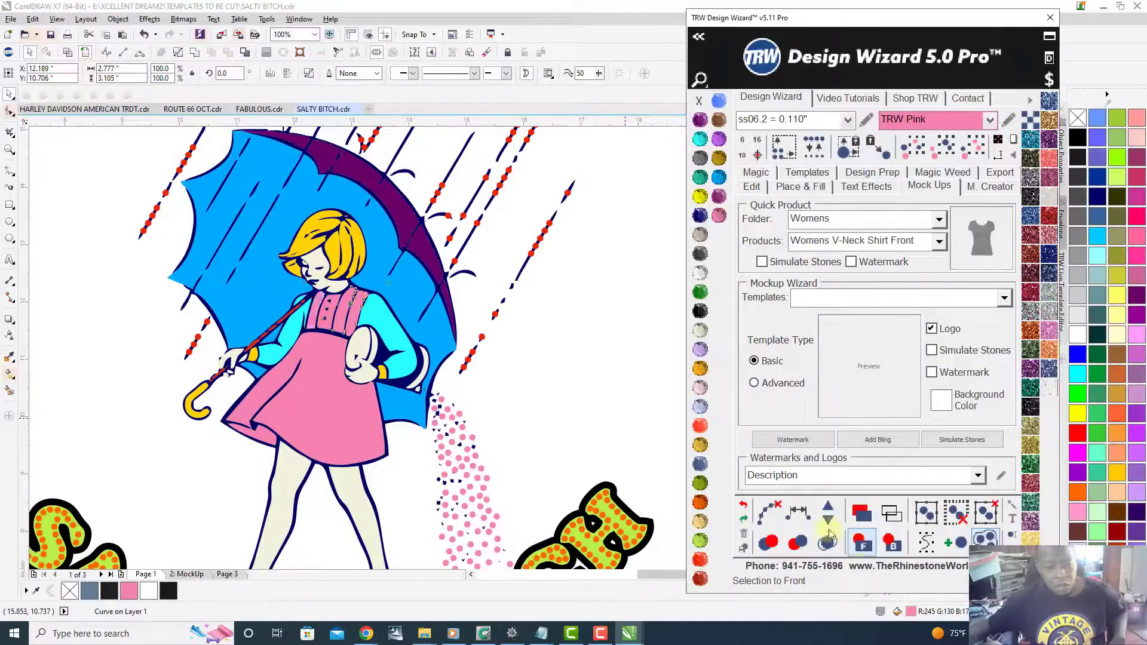
# - Inspect the dress straps beside the sleeve and move the joined pink dress shape off the girl
pyautogui.click(354, 311)
pyautogui.scroll(2, 354, 312)
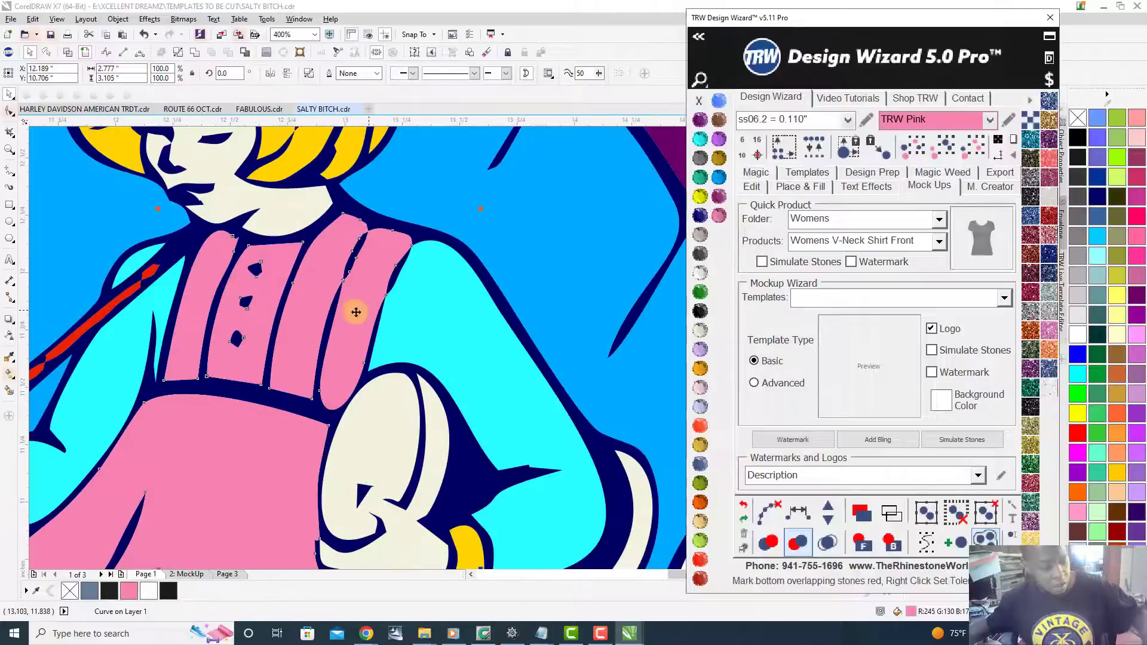
pyautogui.keyDown('shift'); pyautogui.click(451, 335); pyautogui.keyUp('shift')
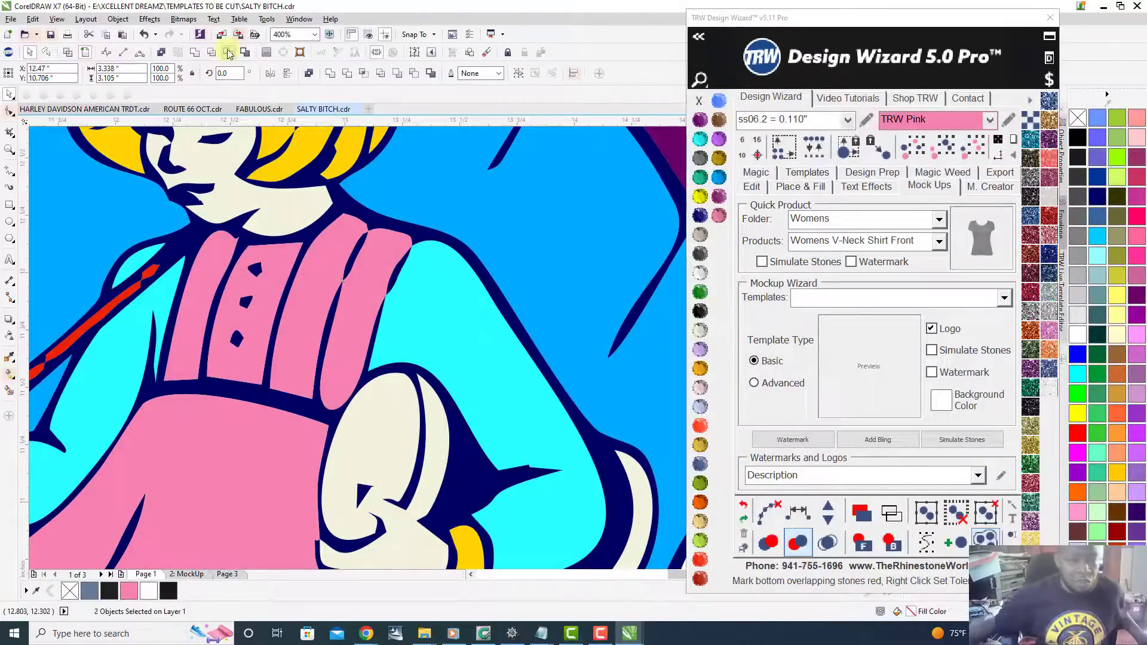
pyautogui.scroll(-2, 377, 342)
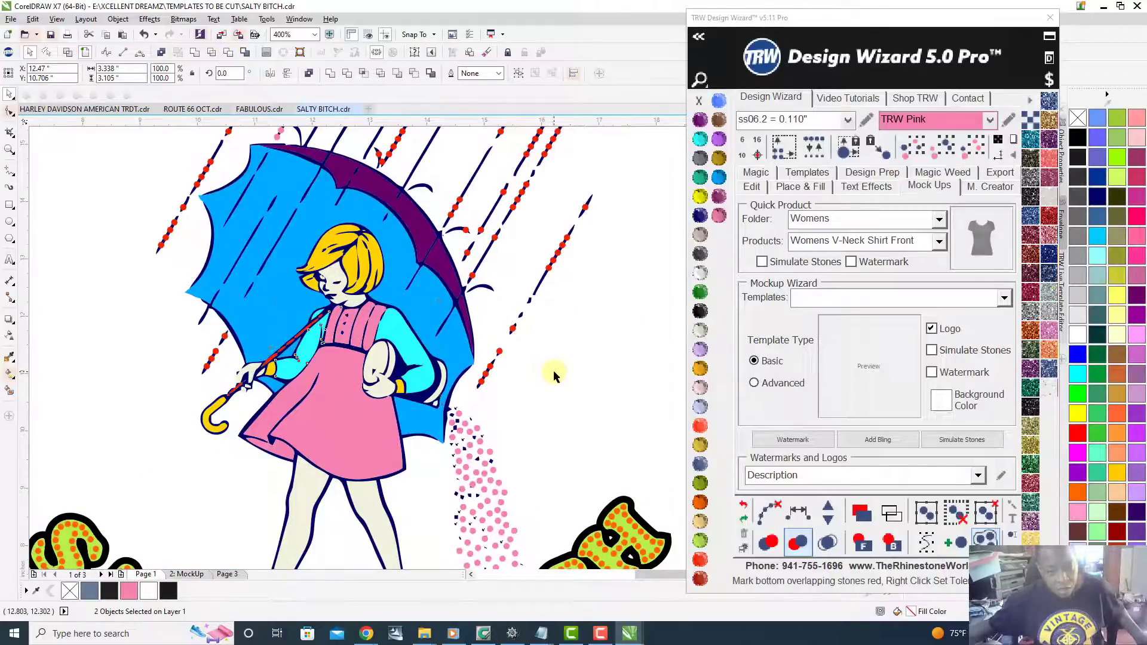
pyautogui.moveTo(332, 421); pyautogui.dragTo(156, 443)
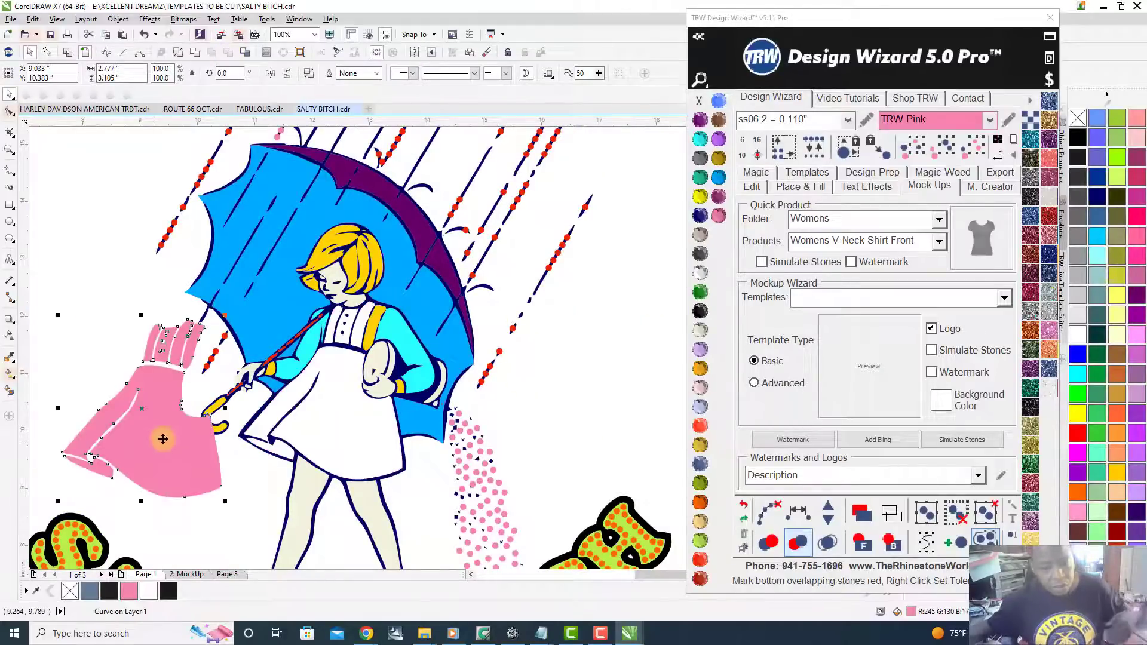
# - Select the yellow strap piece, undo the dress shape's move and bring the strap to the front
pyautogui.click(373, 330)
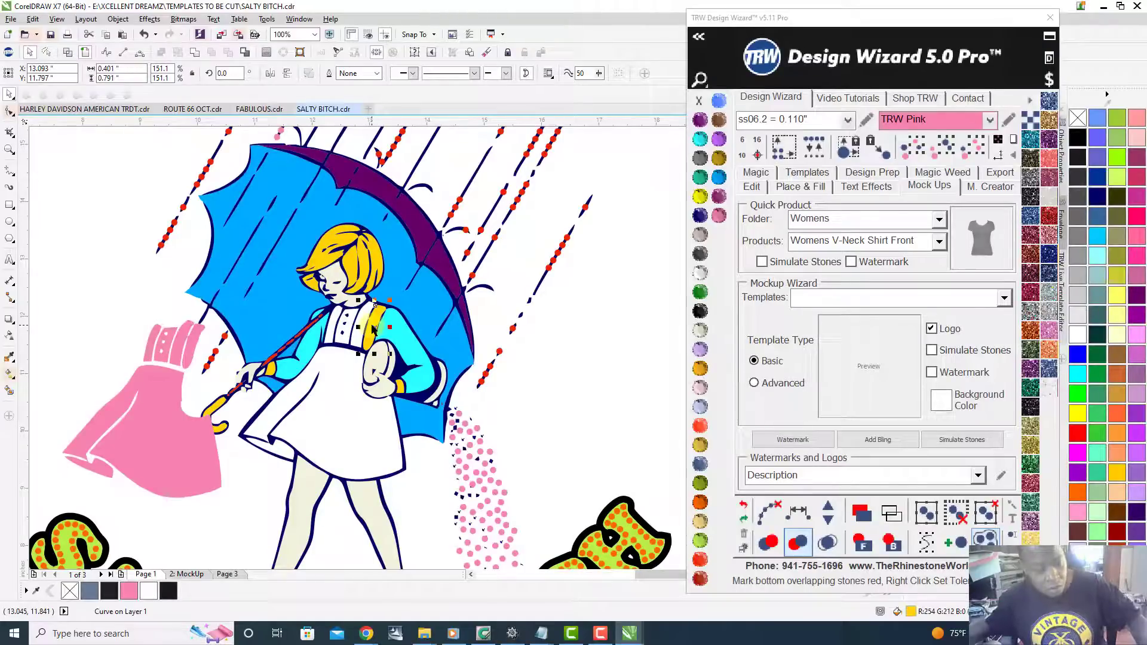
pyautogui.hotkey('ctrl', 'z')
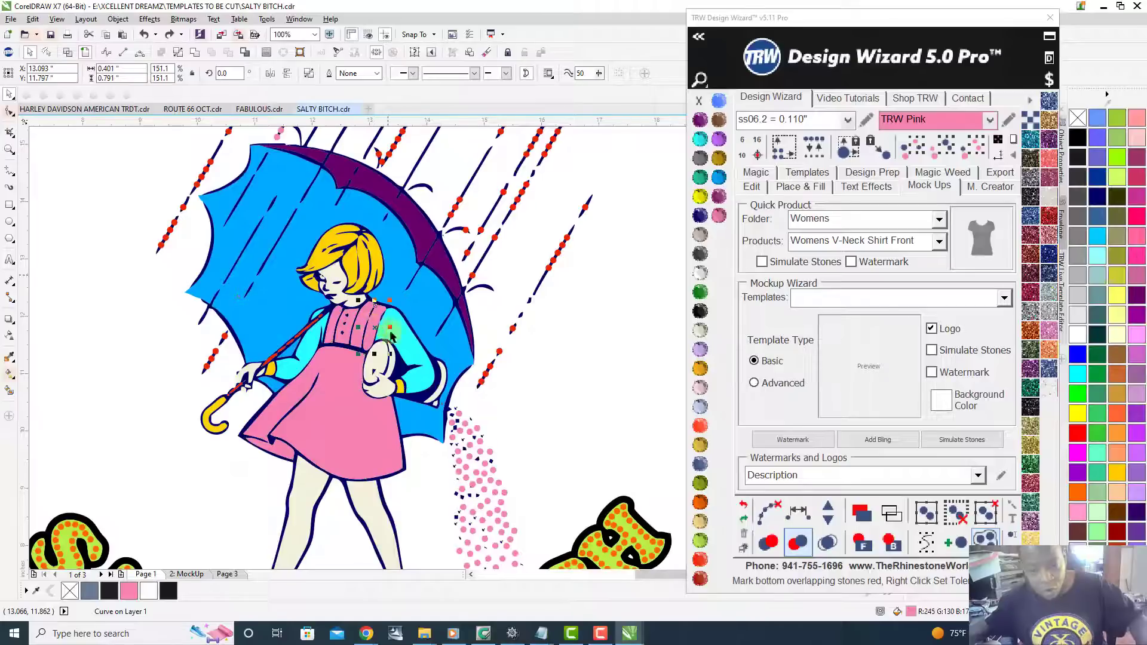
pyautogui.click(860, 543)
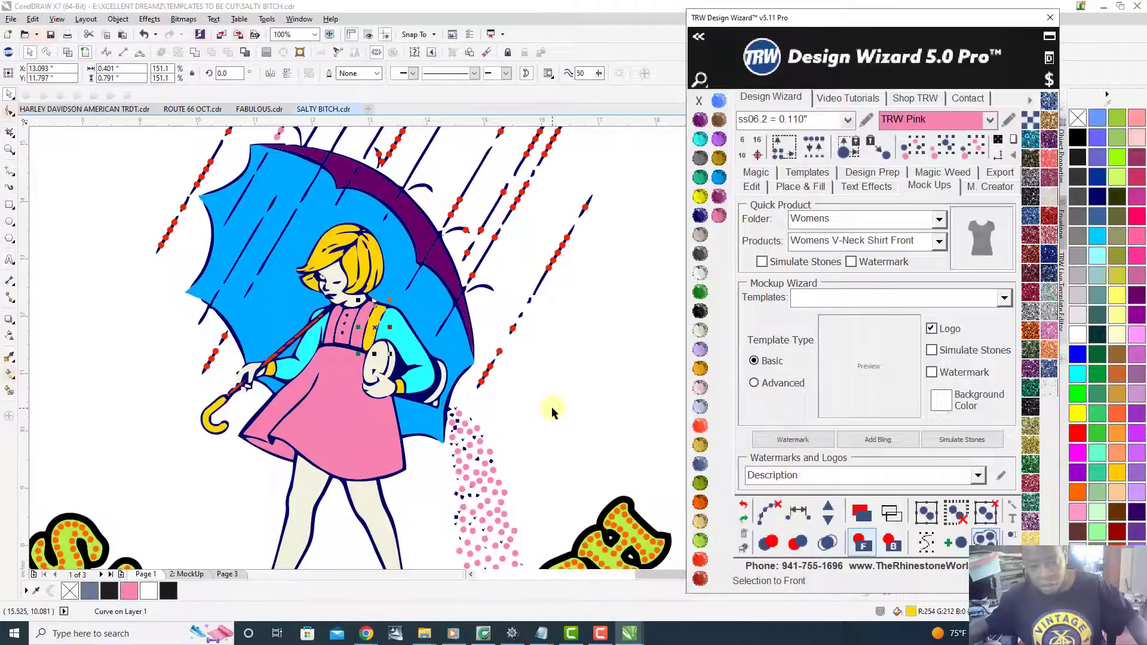
# - Select the pink dress shape together with the yellow strap piece and trim the overlapping yellow area away
pyautogui.click(344, 394)
pyautogui.scroll(1, 357, 360)
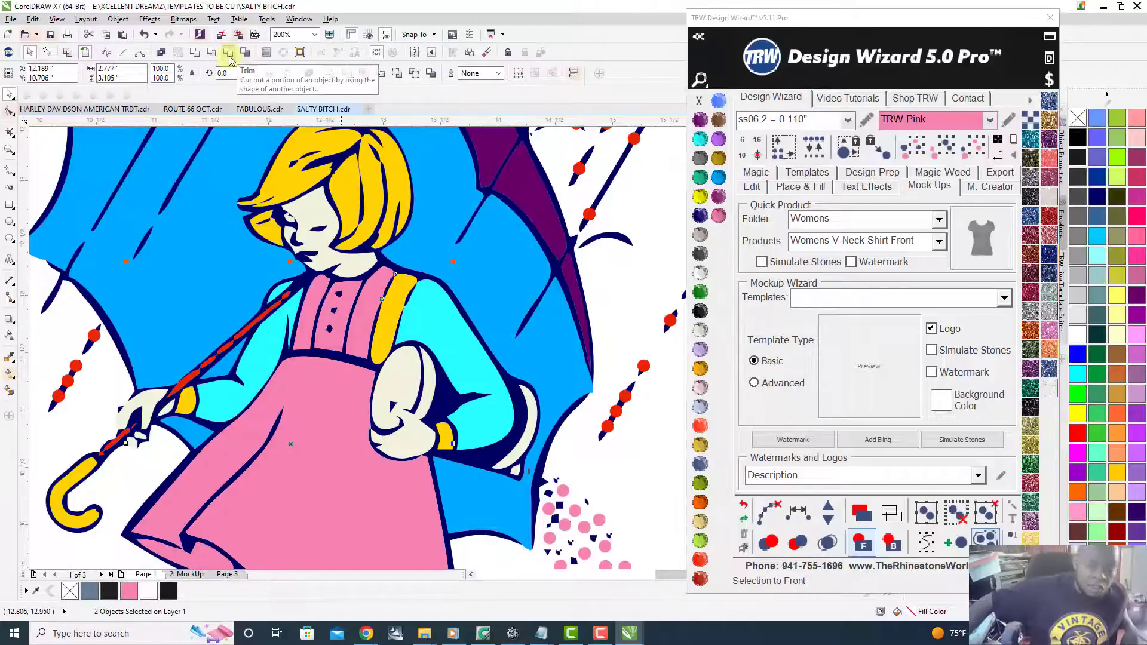
pyautogui.click(229, 54)
pyautogui.press('F3')
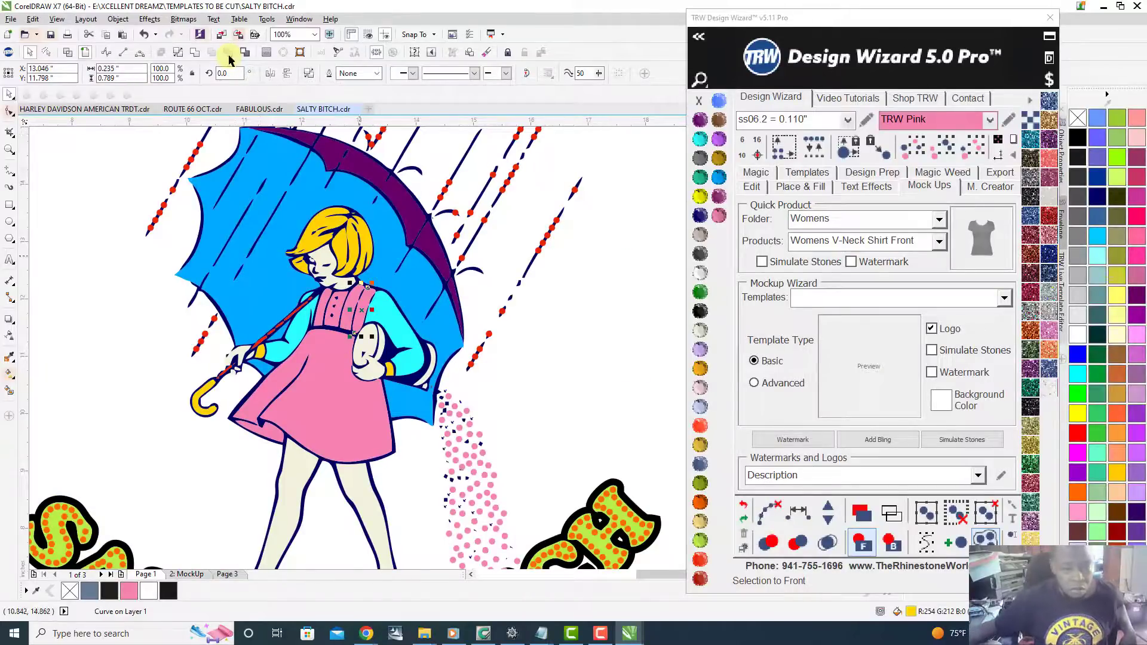
# - Examine the pink dress outline and its nodes around the strap beside the sleeve
pyautogui.scroll(1, 229, 59)
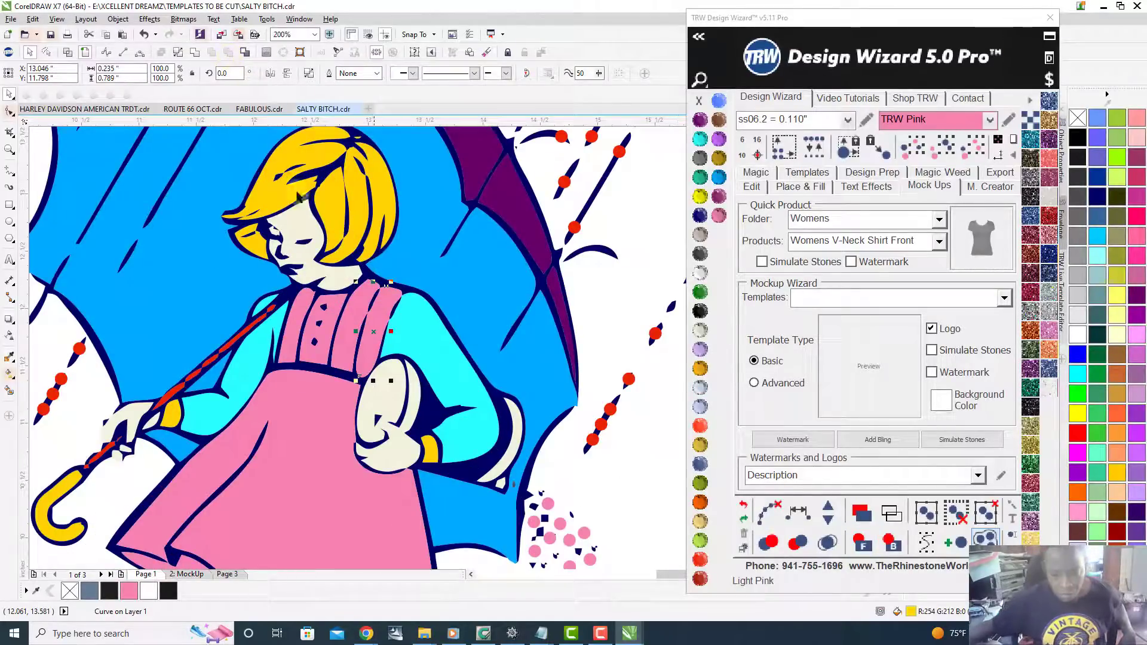
pyautogui.scroll(1, 365, 330)
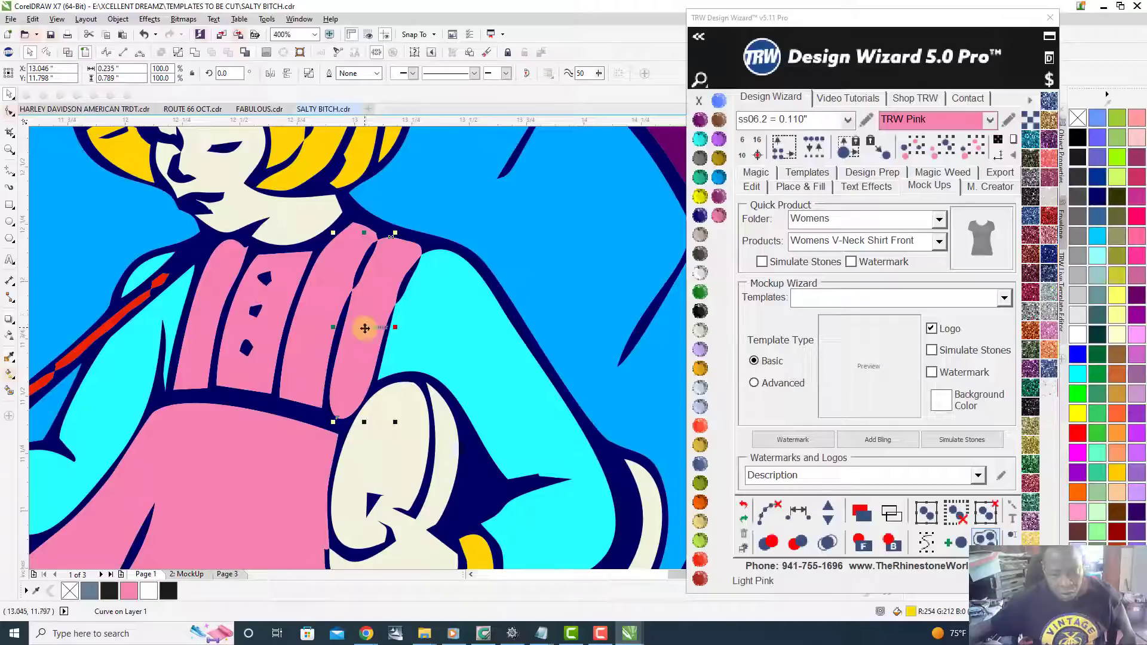
pyautogui.doubleClick(365, 328)
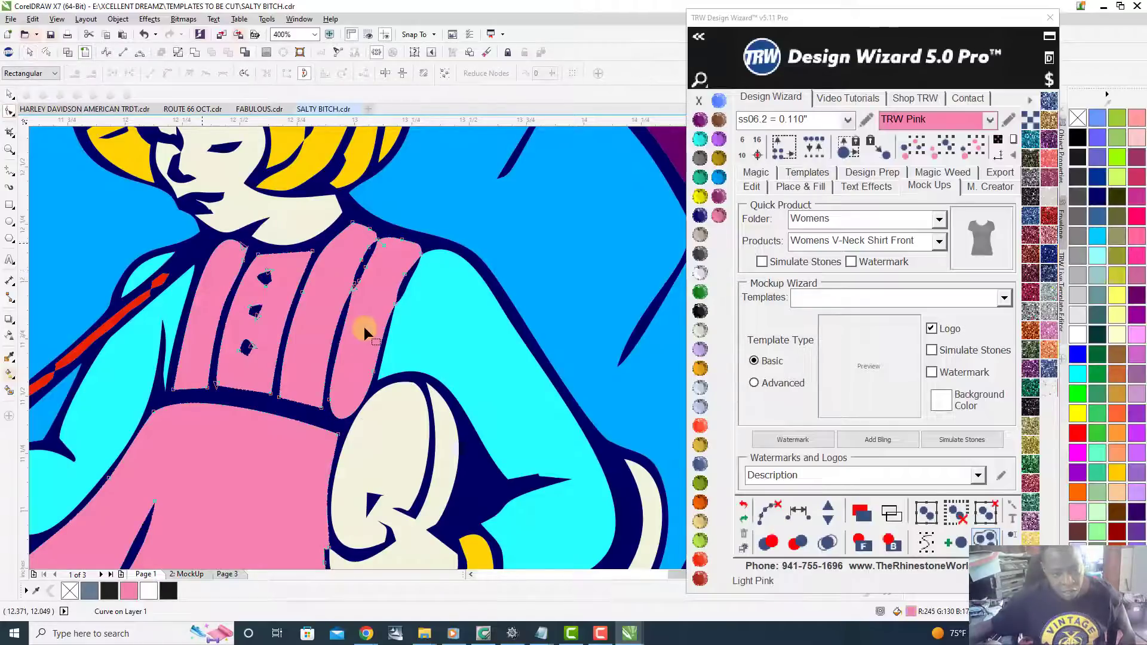
pyautogui.scroll(2, 403, 245)
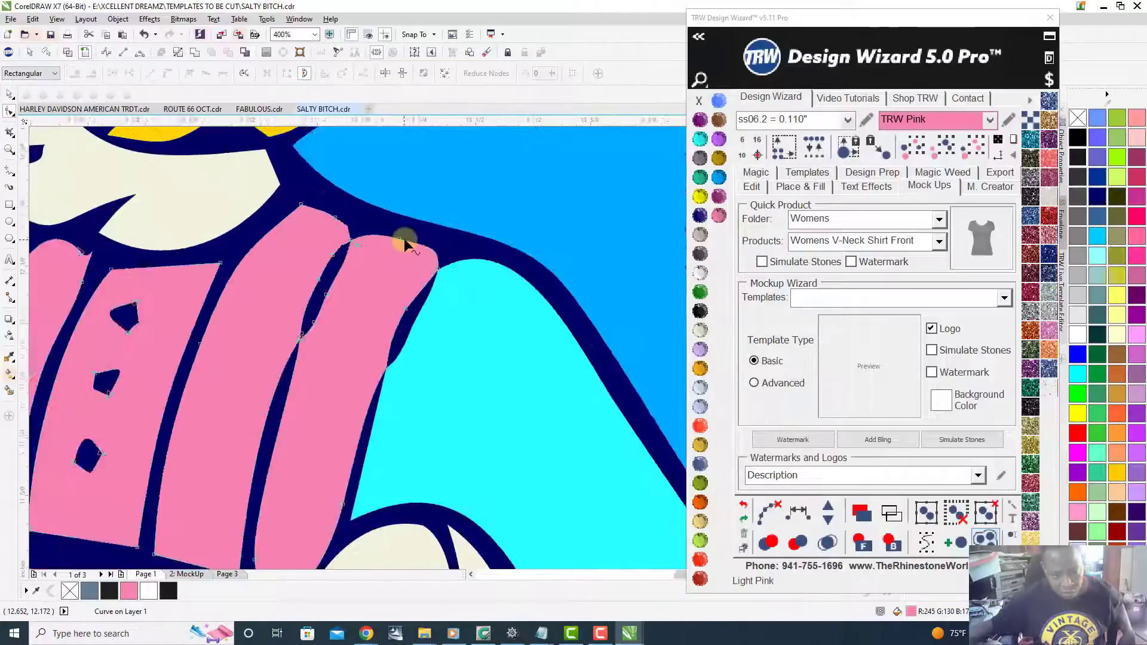
pyautogui.scroll(-3, 404, 242)
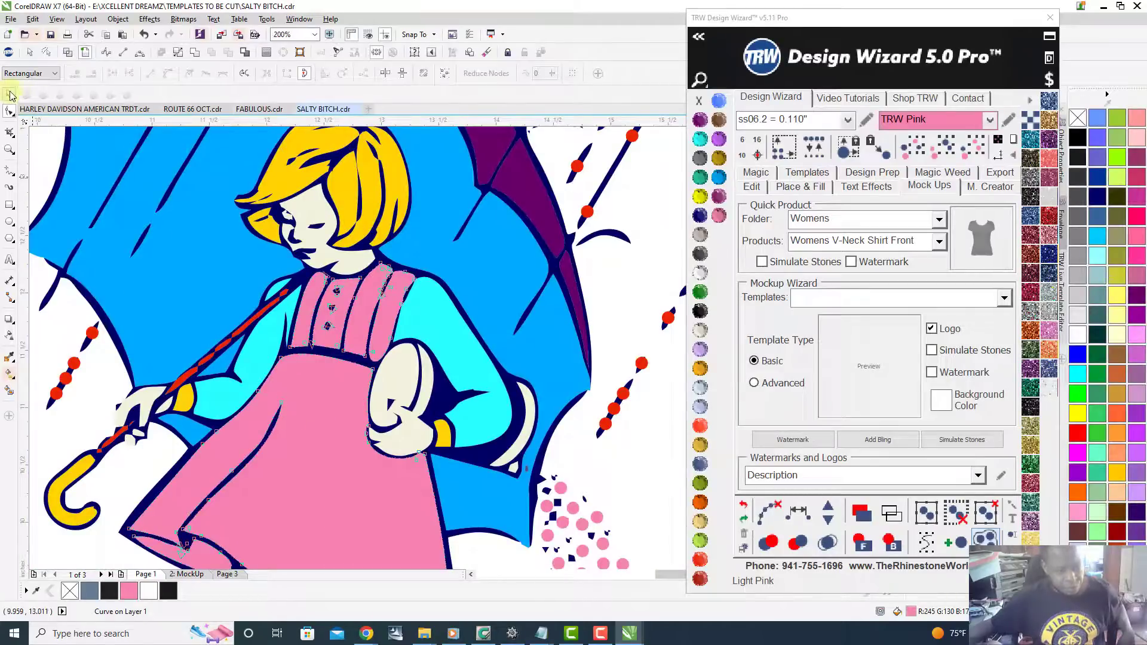
pyautogui.scroll(-1, 317, 311)
pyautogui.press('space')
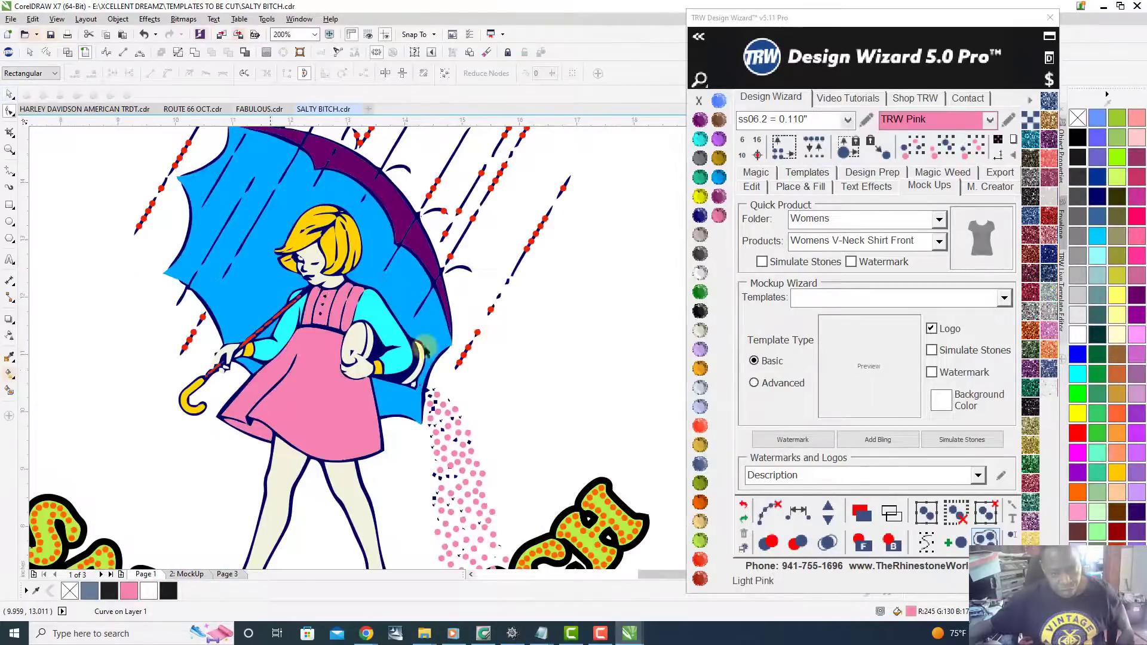
# - Move the pink dress shape off the girl to check the area beneath, and undo the move
pyautogui.moveTo(314, 354); pyautogui.dragTo(242, 409)
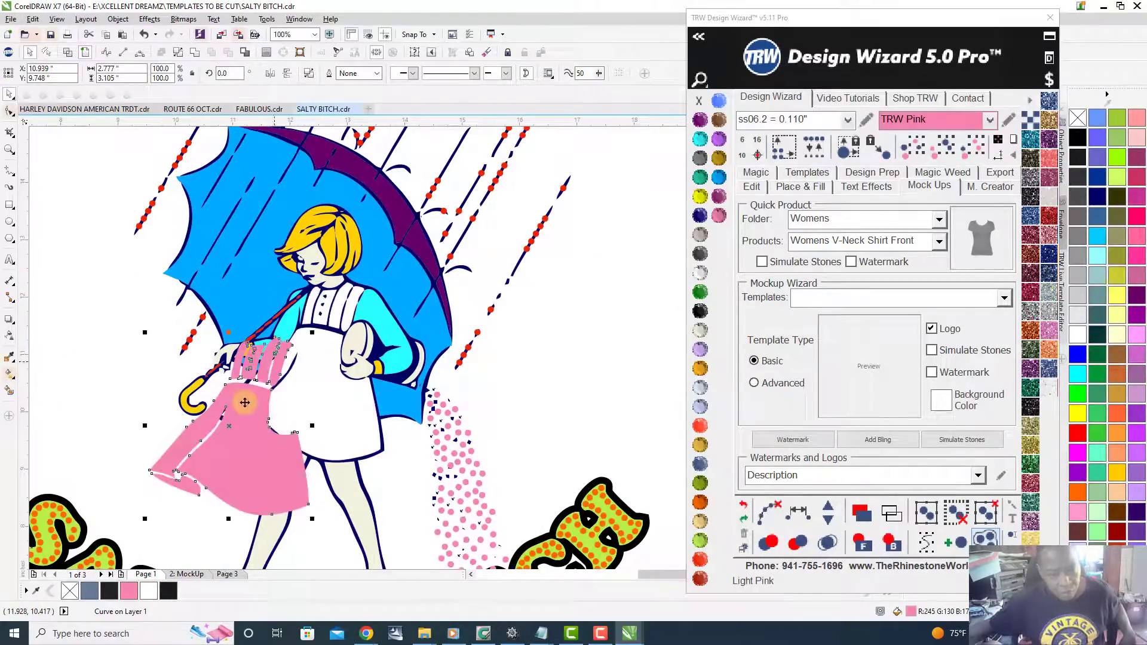
pyautogui.scroll(3, 344, 299)
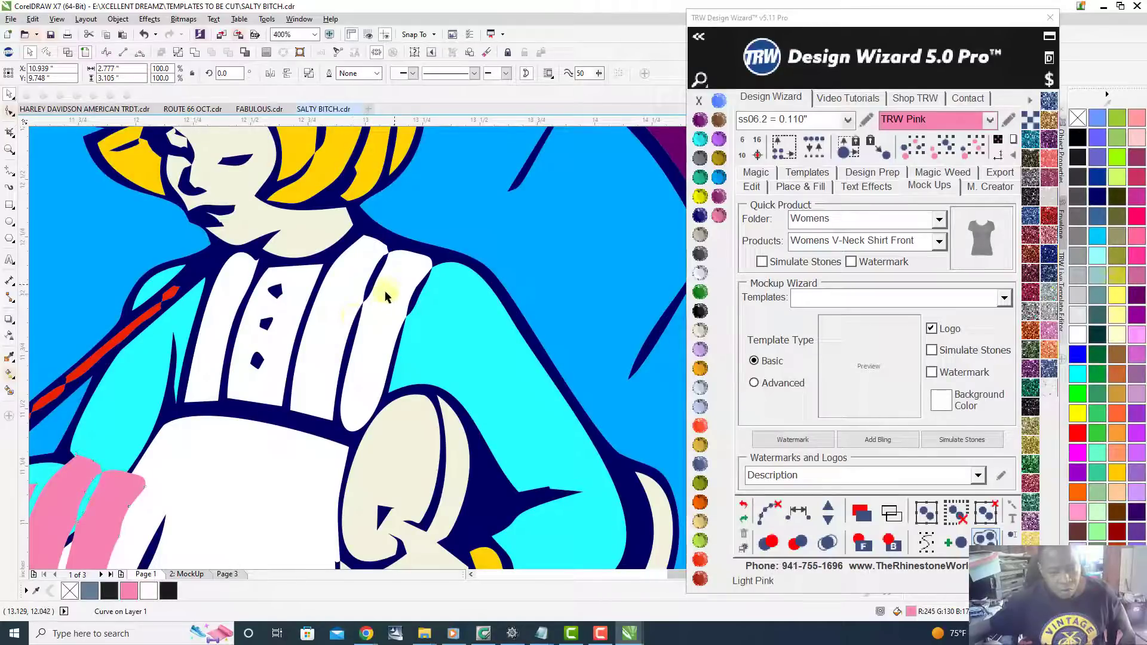
pyautogui.press('Escape')
pyautogui.scroll(-1, 354, 321)
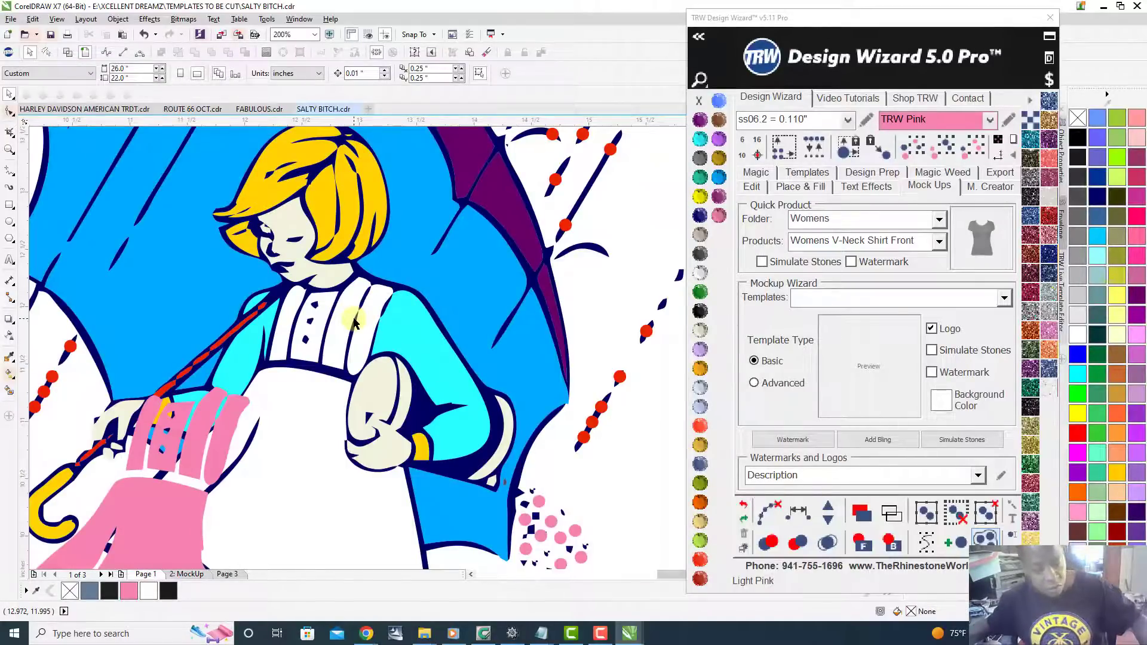
pyautogui.hotkey('ctrl', 'z')
pyautogui.scroll(-1, 418, 371)
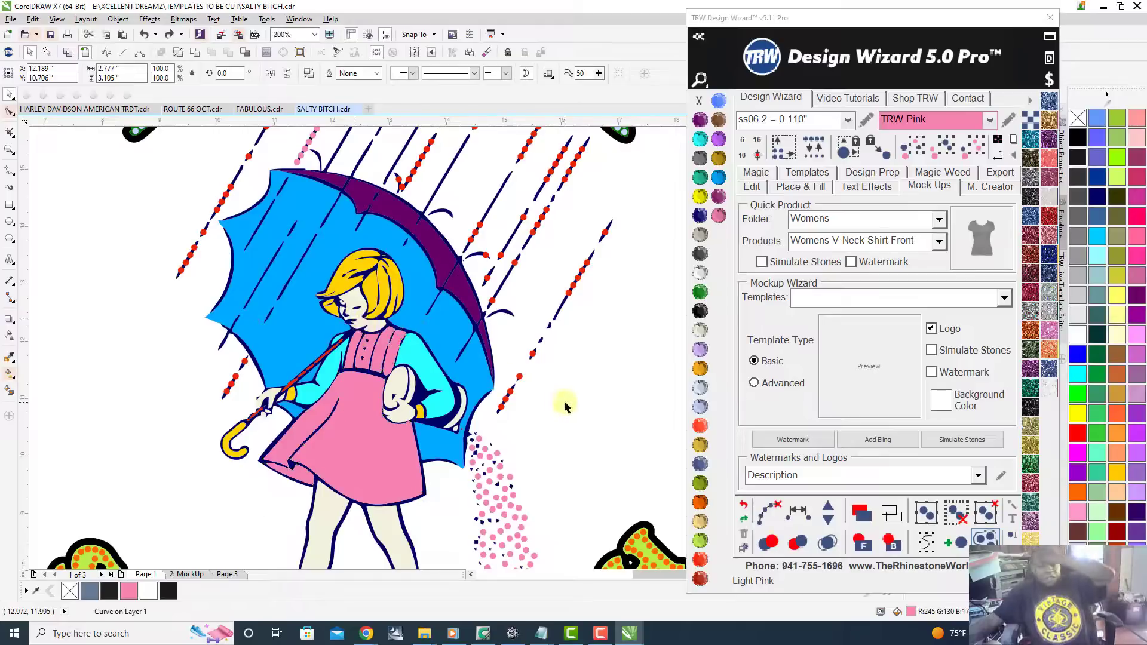
# - Join the two yellow sleeve cuffs with the pink dress so they form one pink shape
pyautogui.press('Escape')
pyautogui.scroll(1, 555, 402)
pyautogui.click(454, 439)
pyautogui.keyDown('shift'); pyautogui.click(201, 406); pyautogui.keyUp('shift')
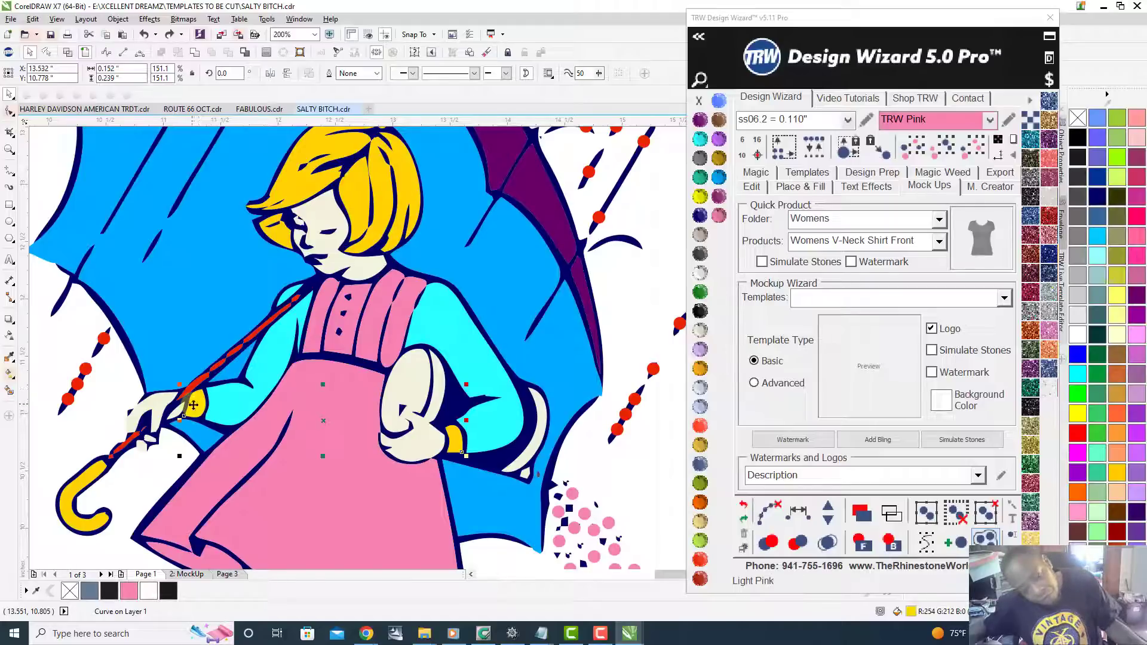
pyautogui.keyDown('shift'); pyautogui.click(193, 405); pyautogui.keyUp('shift')
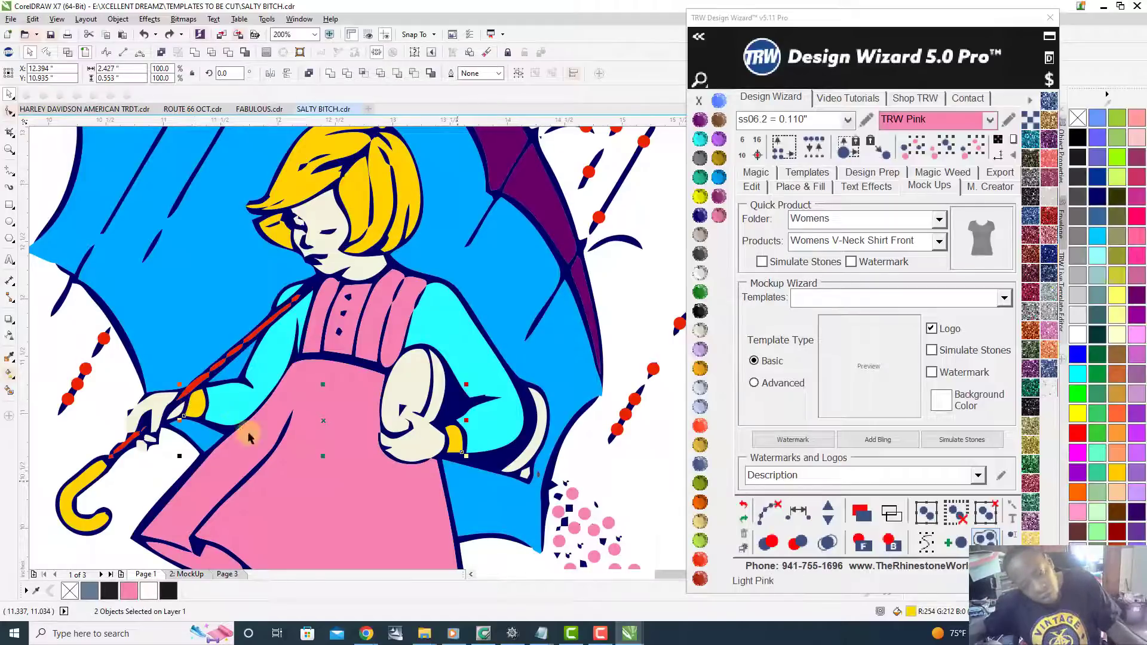
pyautogui.rightClick(367, 494)
pyautogui.click(417, 261)
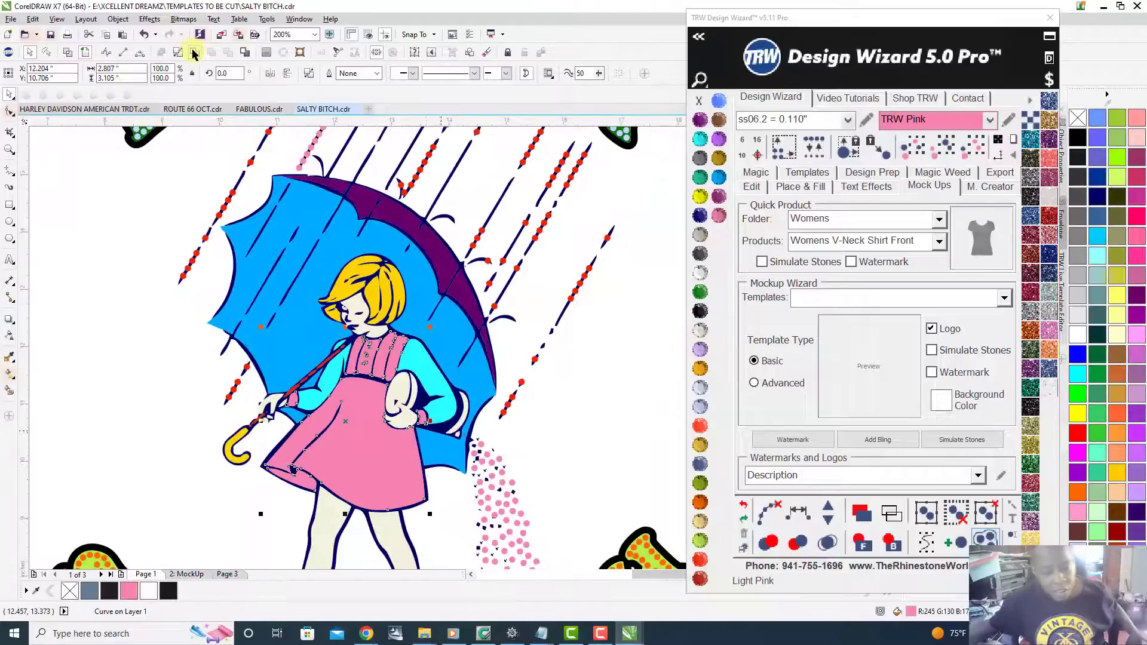
# - Join the girl's two yellow shoes with the pink dress so they form one pink shape
pyautogui.scroll(-2, 268, 285)
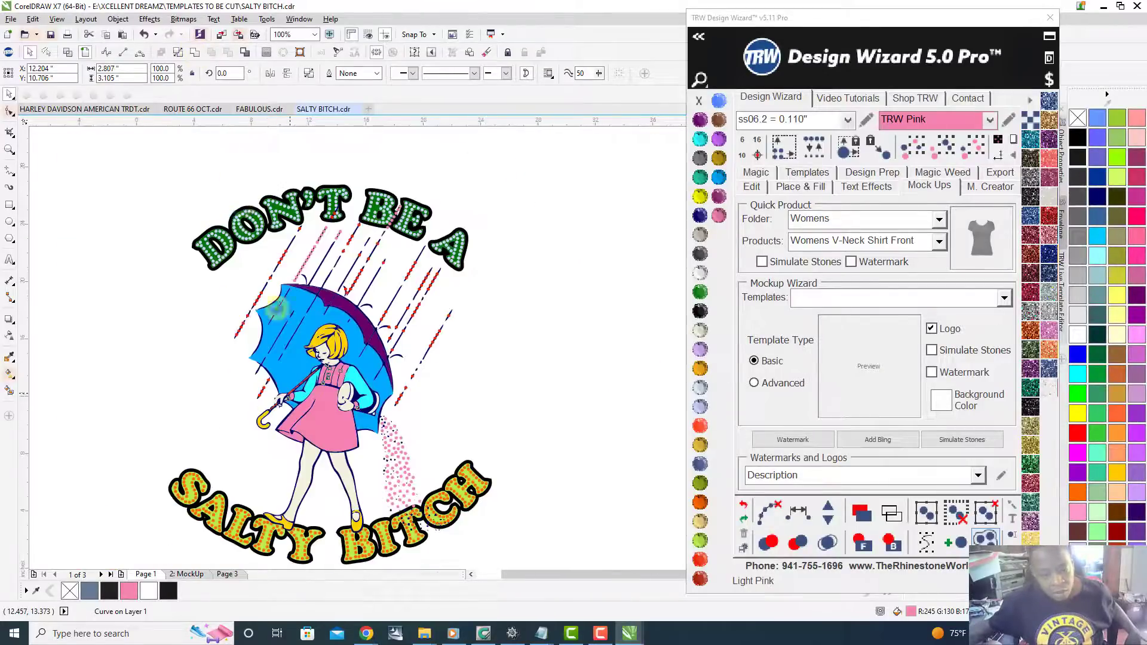
pyautogui.scroll(1, 328, 466)
pyautogui.scroll(1, 328, 466)
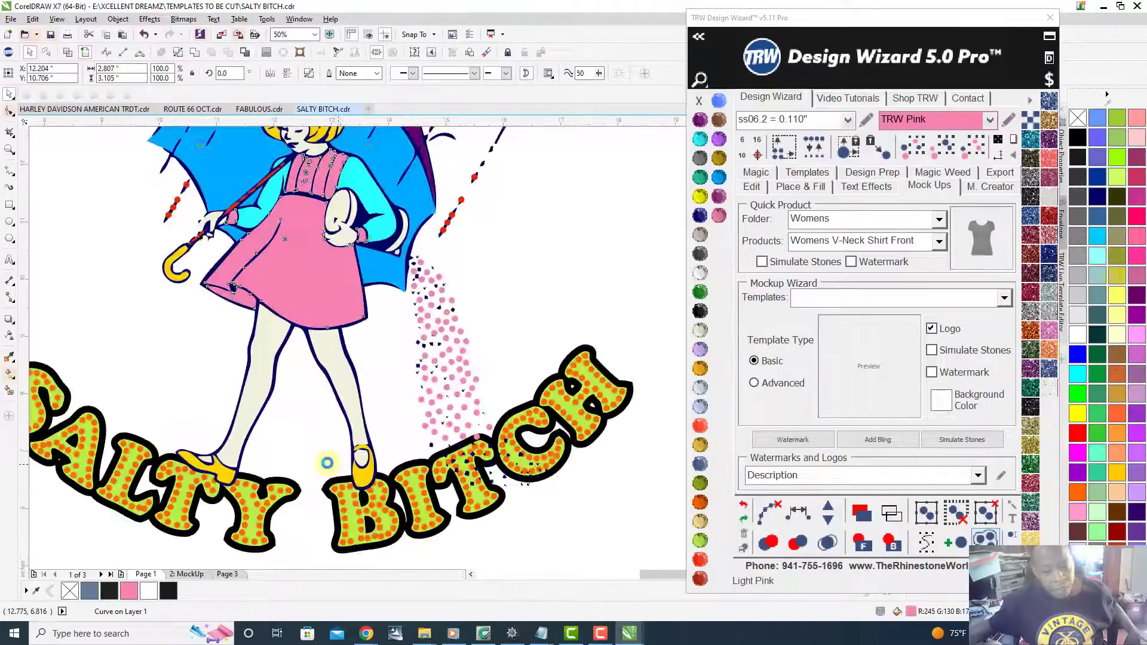
pyautogui.click(362, 474)
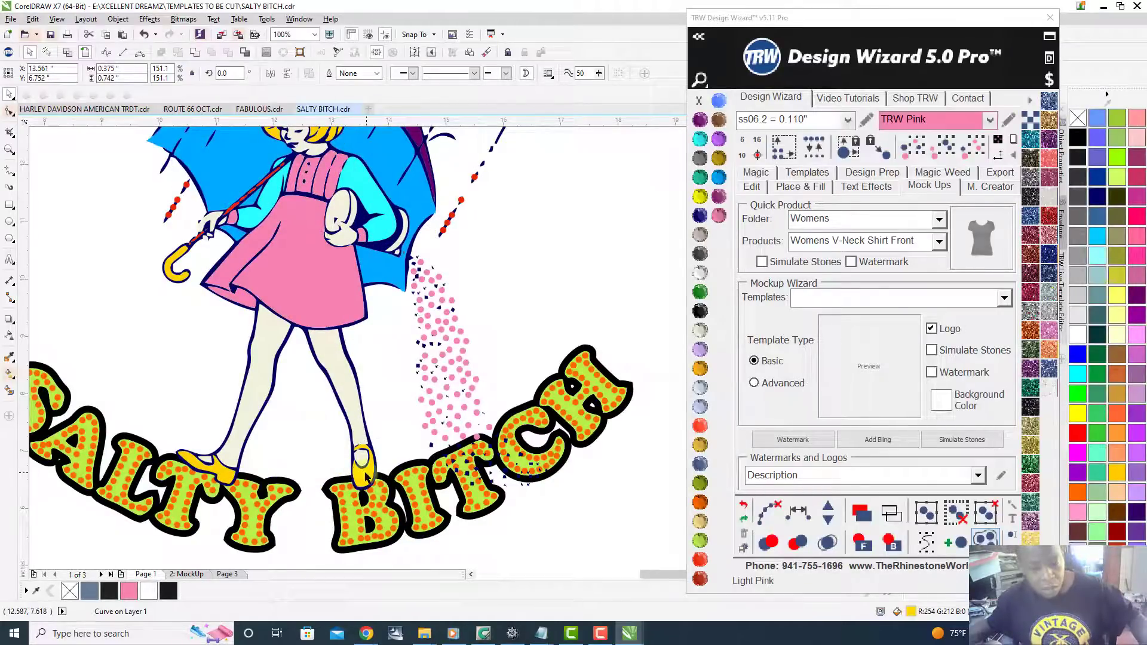
pyautogui.click(366, 472)
pyautogui.keyDown('shift'); pyautogui.click(224, 476); pyautogui.keyUp('shift')
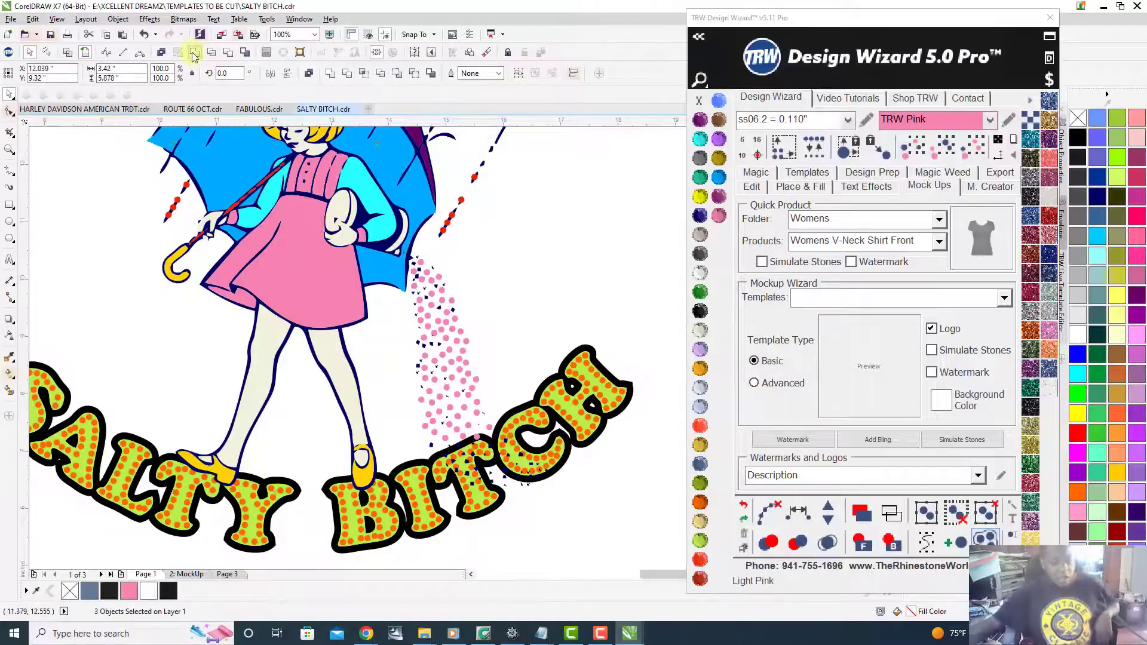
pyautogui.click(194, 53)
pyautogui.scroll(-2, 466, 275)
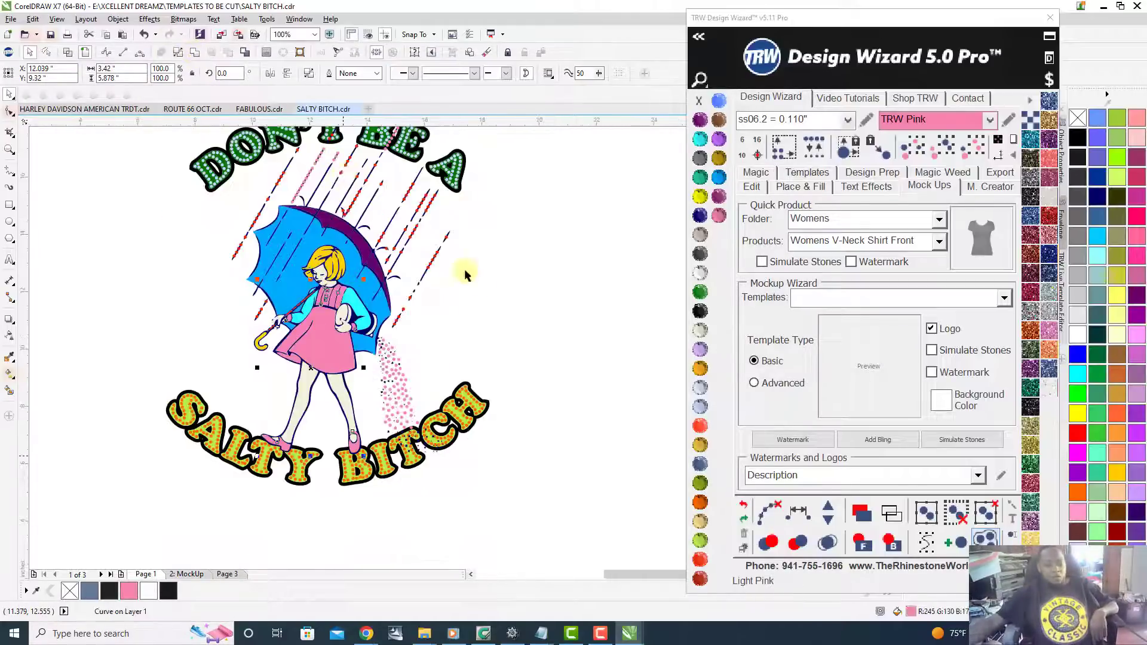
pyautogui.click(541, 336)
# - Recolour the girl's joined aquamarine sleeves with the Crystal stone colour
pyautogui.scroll(2, 423, 358)
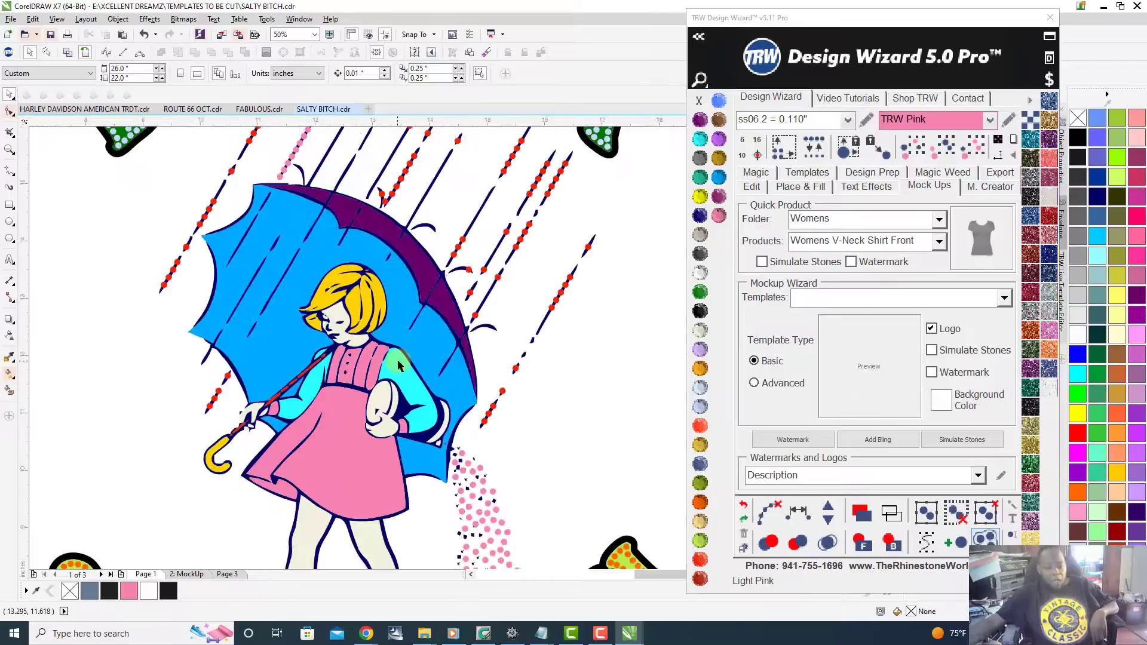
pyautogui.click(410, 361)
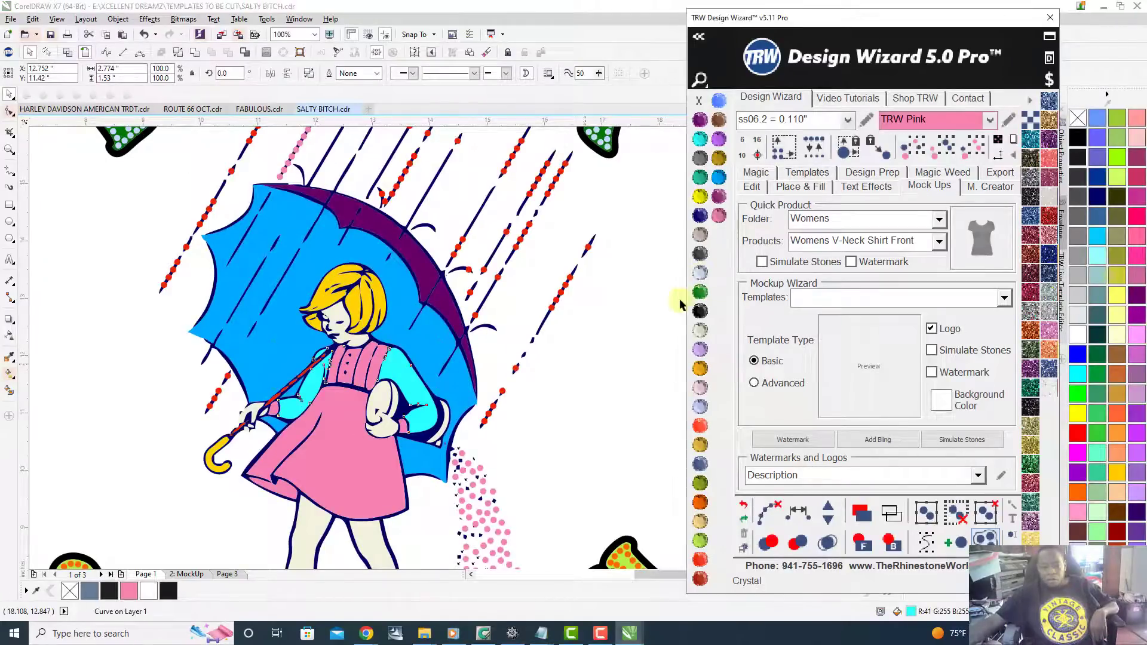
pyautogui.click(699, 273)
pyautogui.click(622, 376)
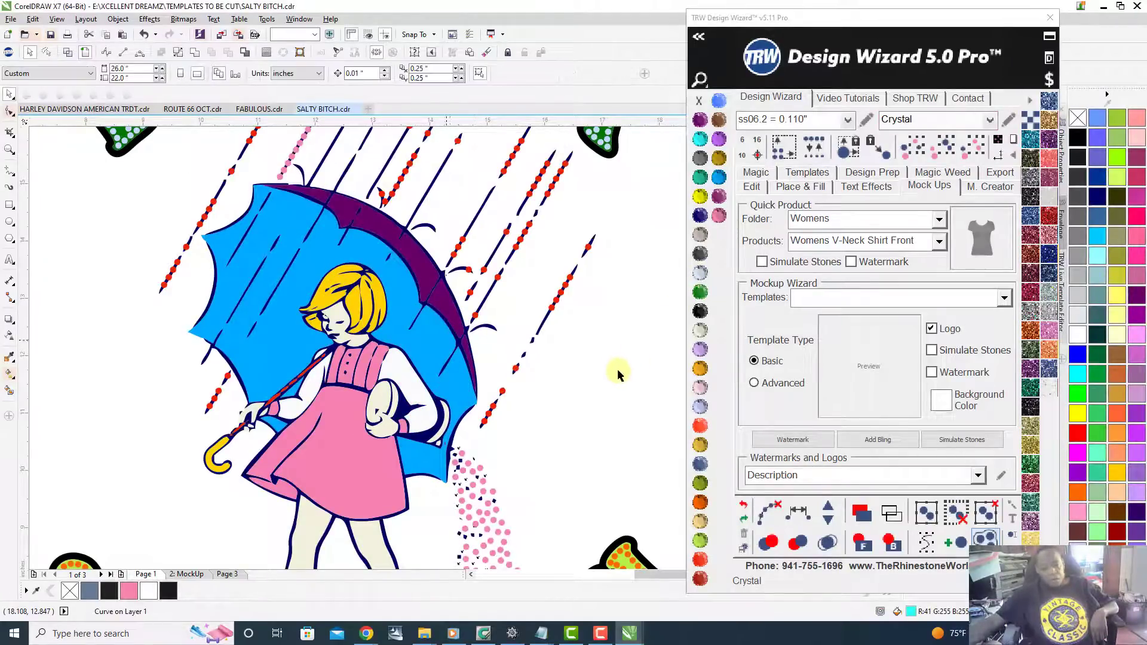
# - Recolour the purple umbrella section along its upper edge with the Crystal stone colour
pyautogui.click(420, 257)
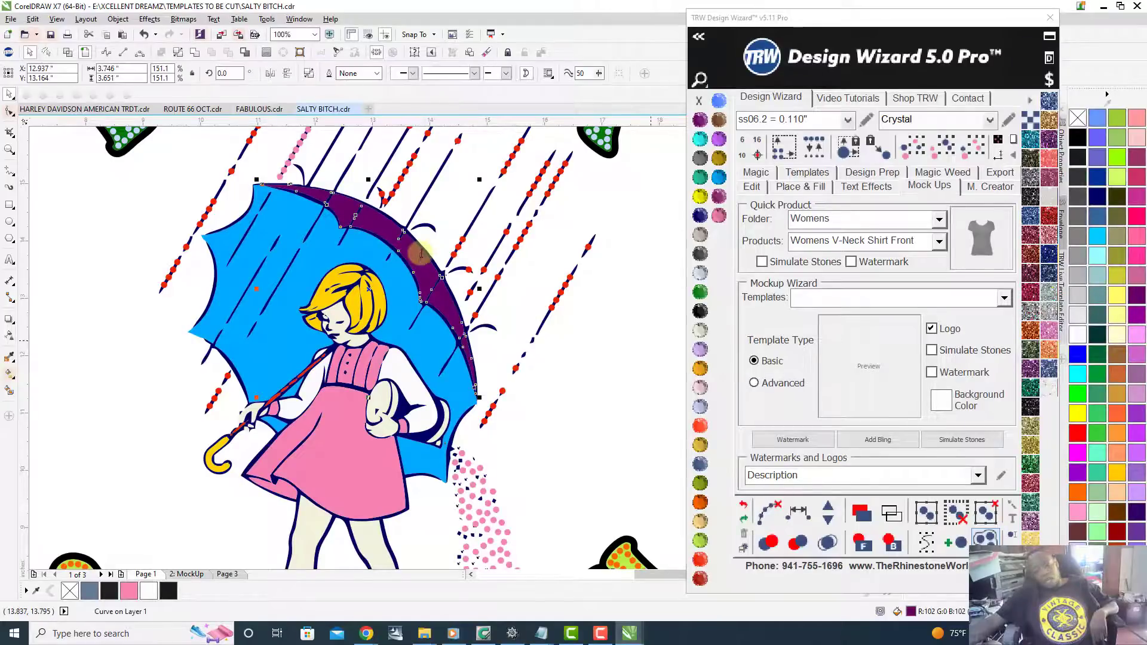
pyautogui.click(700, 275)
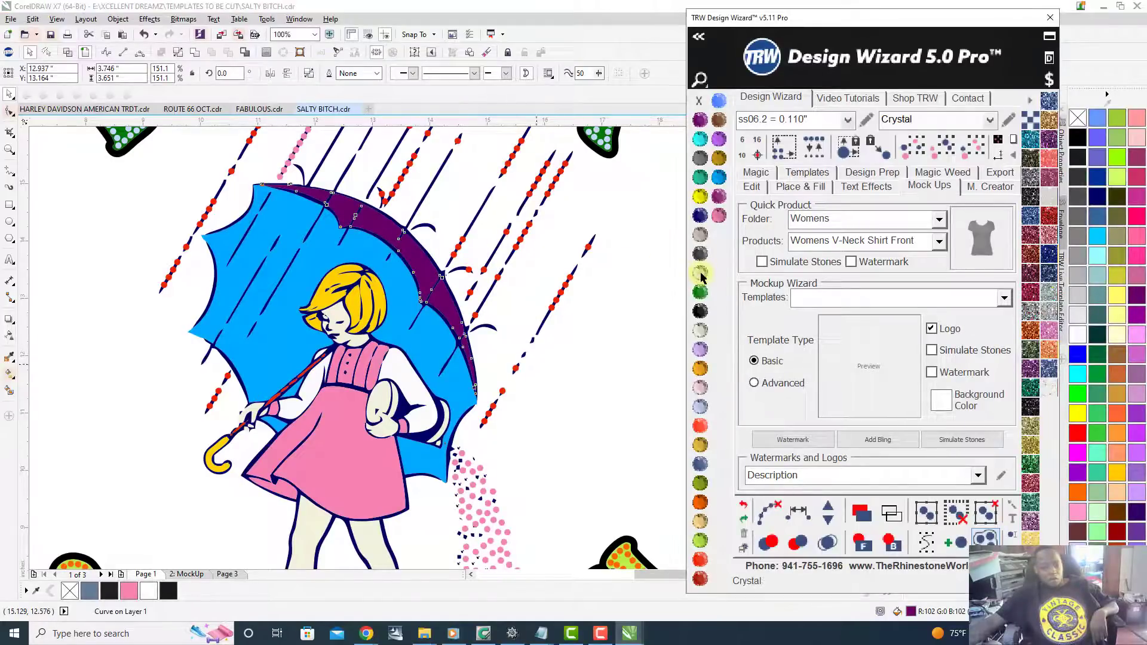
pyautogui.scroll(-1, 654, 287)
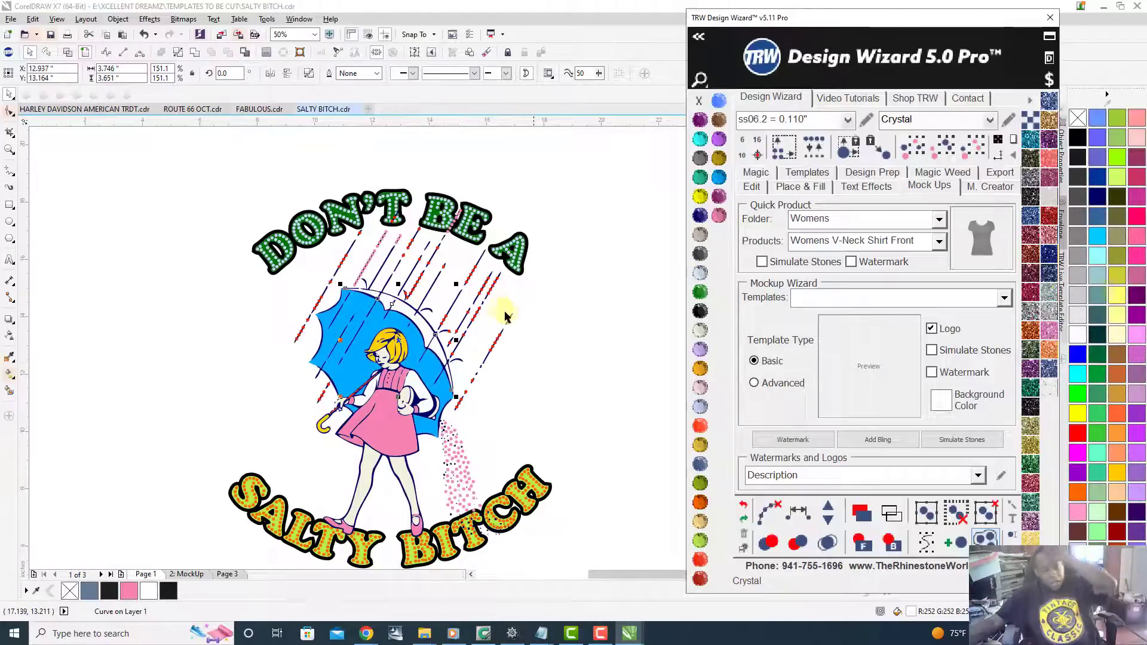
pyautogui.click(566, 360)
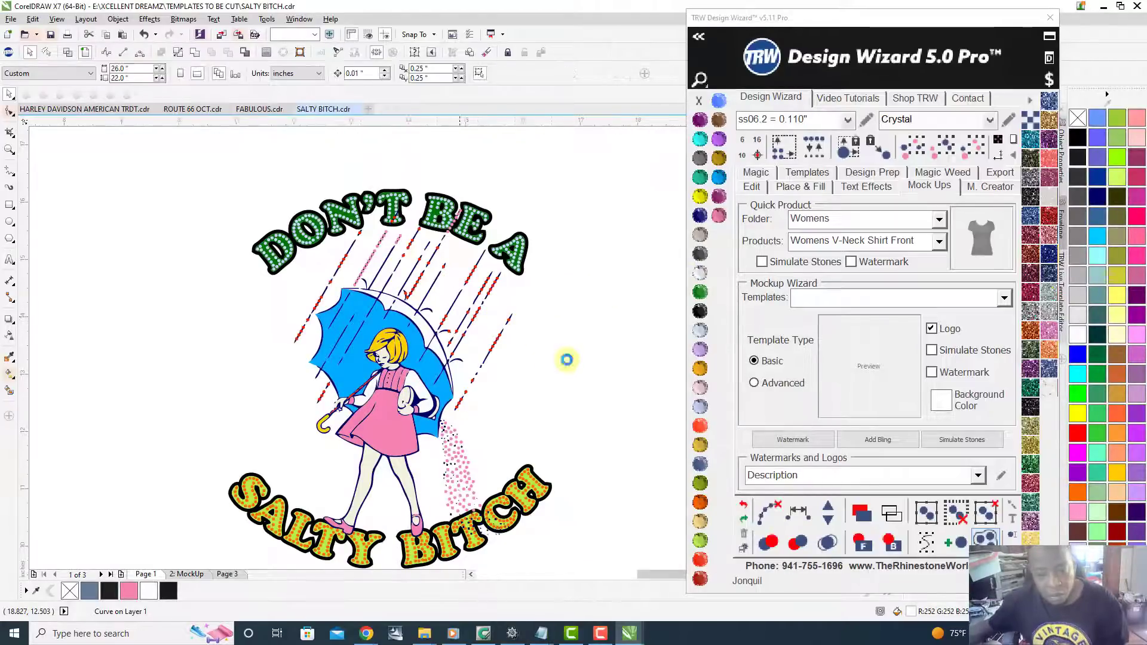
# - Hatch-fill the Crystal umbrella section with Emerald ss06.2 stones, placed inside, with .075 contour spacing and Add Stones enabled
pyautogui.scroll(1, 566, 359)
pyautogui.click(704, 294)
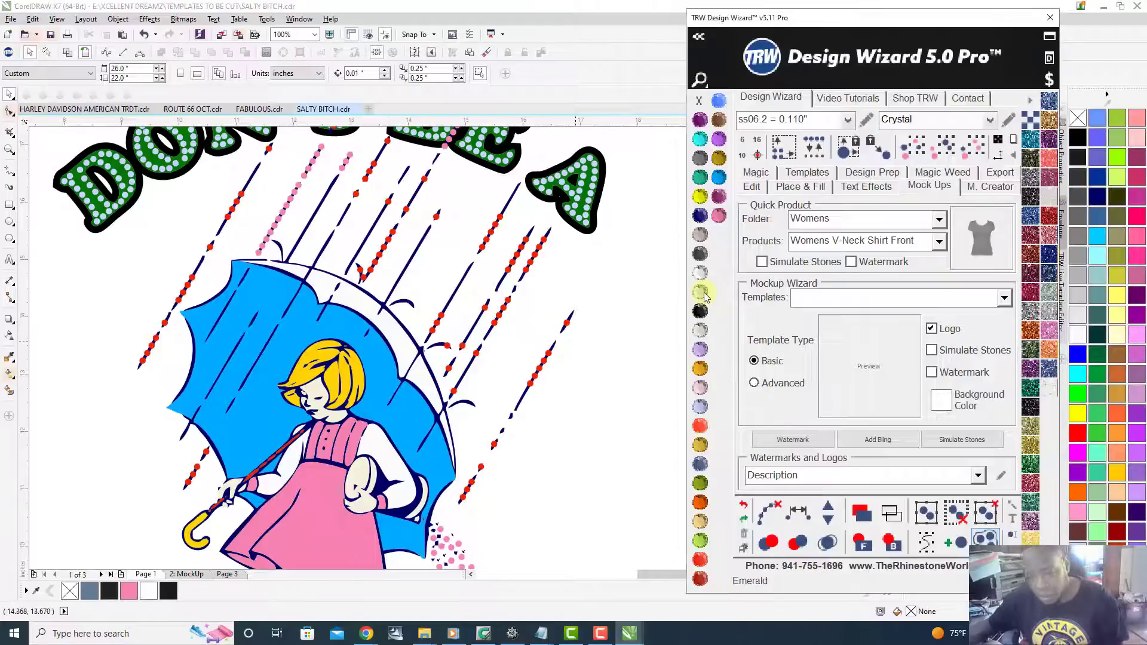
pyautogui.click(351, 303)
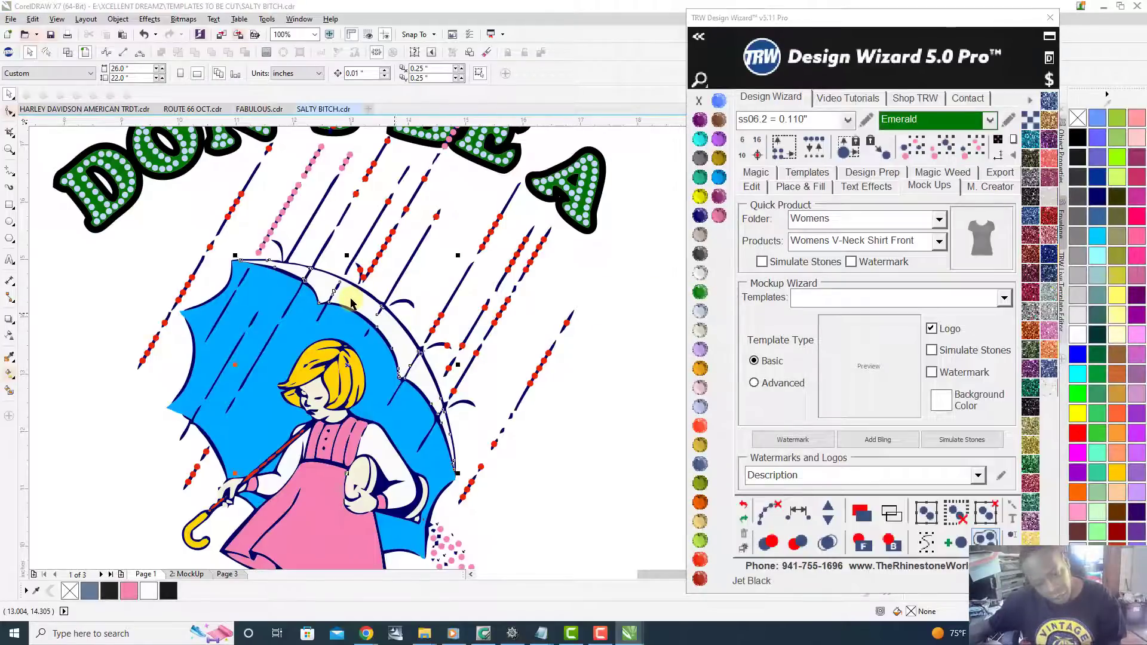
pyautogui.click(789, 187)
pyautogui.doubleClick(977, 276)
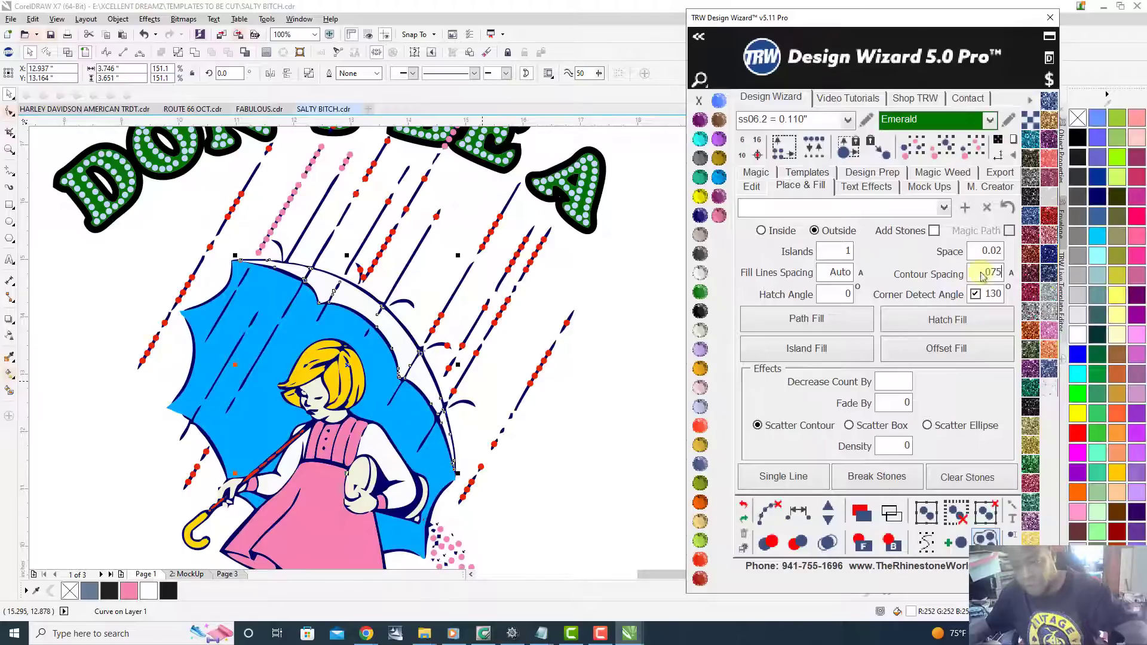
pyautogui.click(934, 231)
pyautogui.click(931, 325)
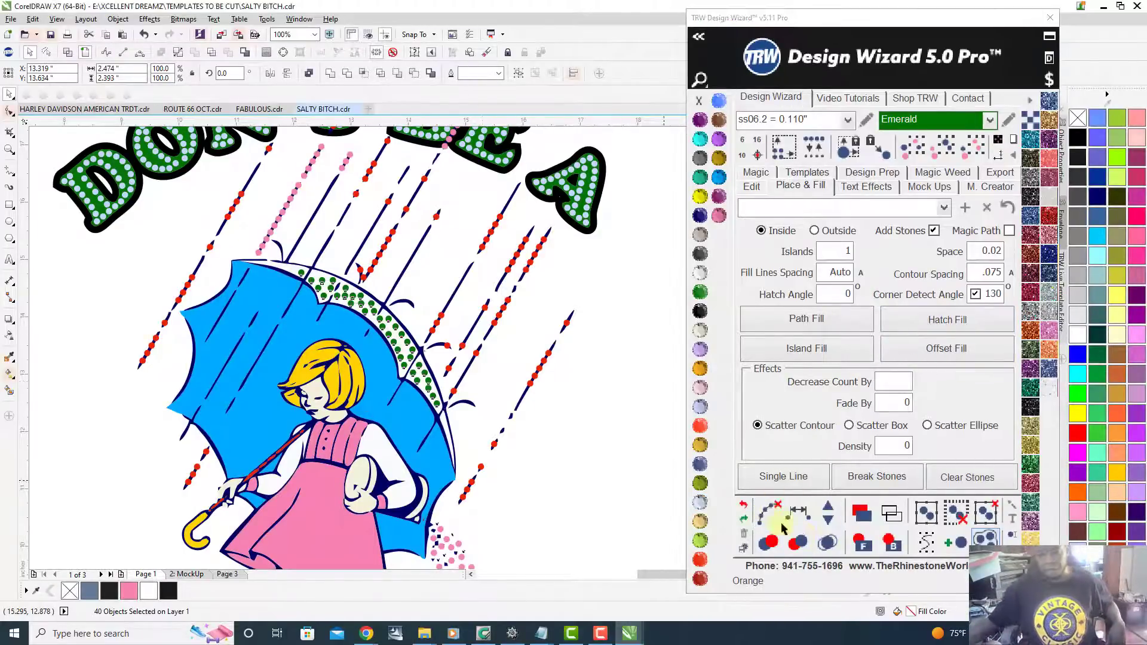
# - Inspect the Emerald stones along the umbrella edge and compare them with the stones in the letter A
pyautogui.scroll(3, 404, 335)
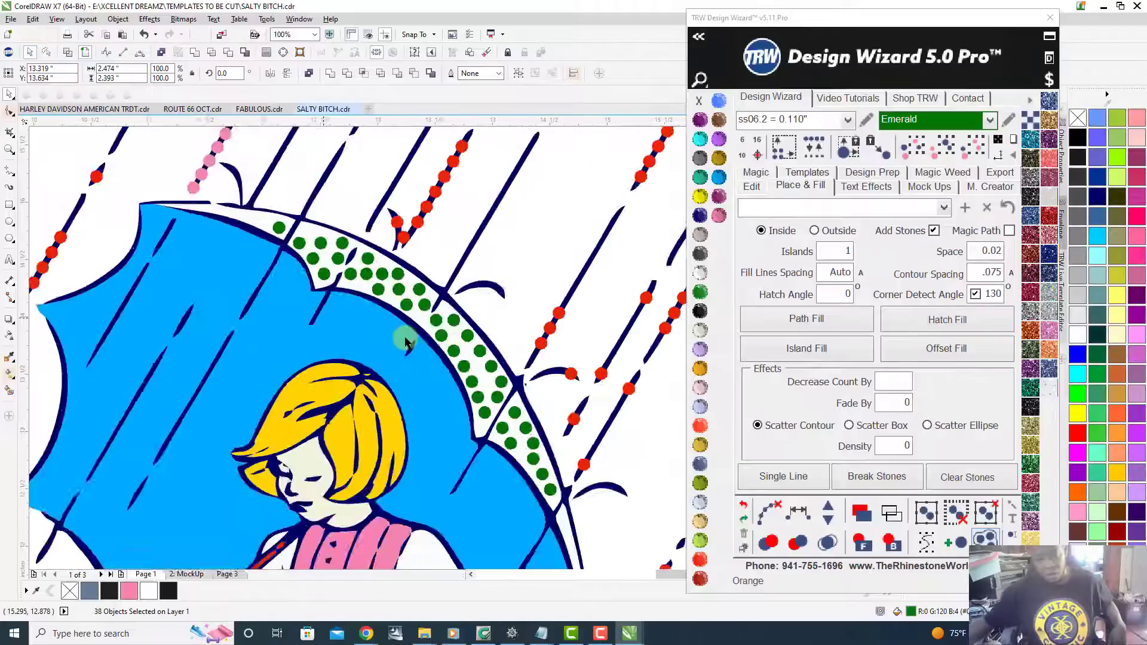
pyautogui.scroll(-1, 404, 336)
pyautogui.scroll(-4, 404, 336)
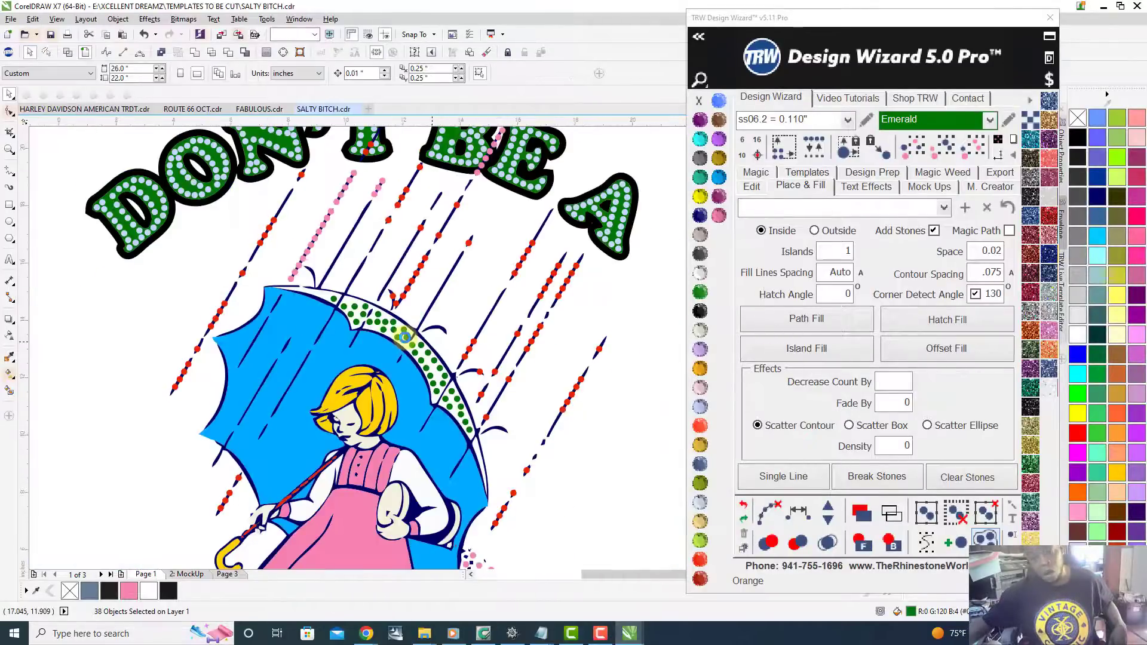
pyautogui.scroll(2, 403, 336)
pyautogui.scroll(3, 445, 363)
pyautogui.scroll(2, 445, 363)
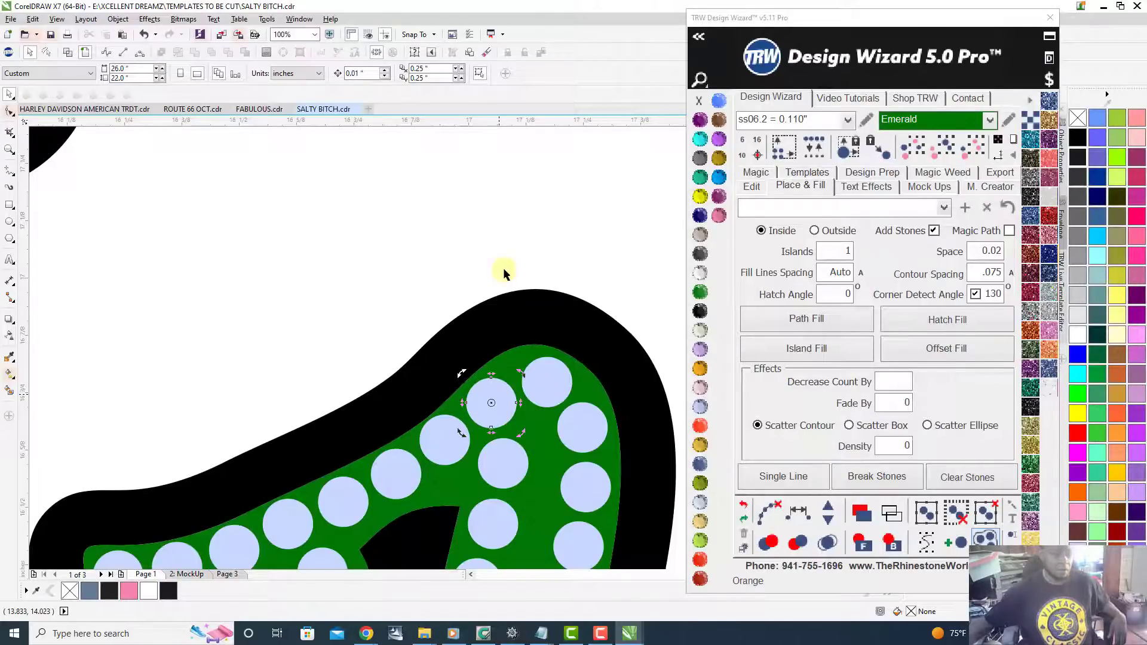
pyautogui.click(383, 241)
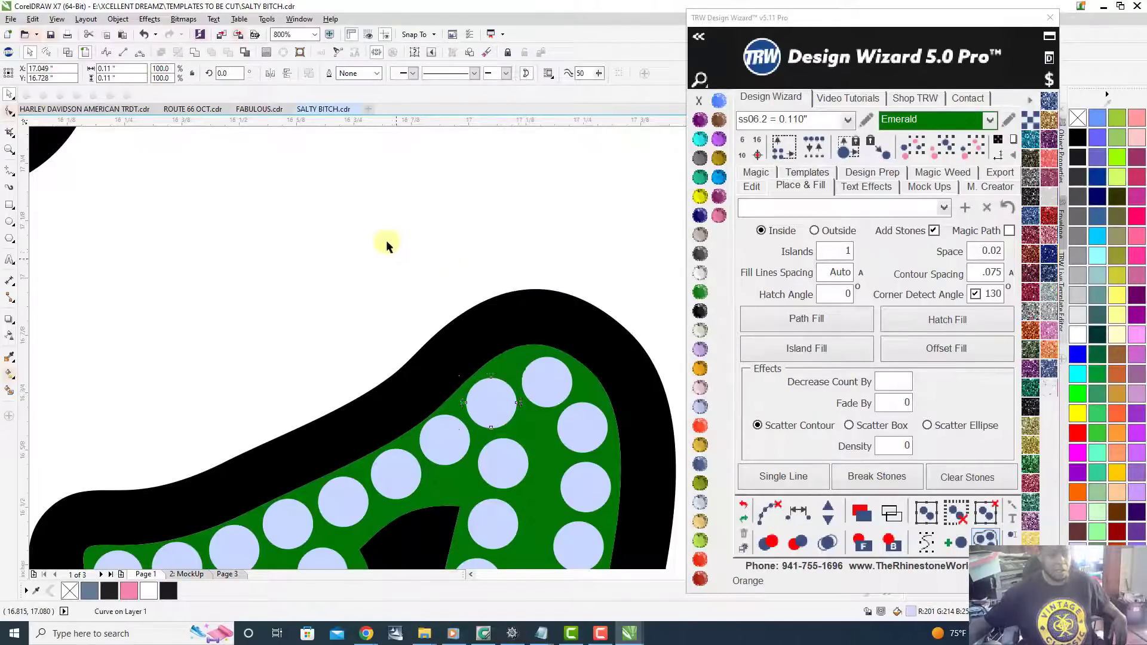
# - Inspect the stones in the letter A and the pink stones scattered beside the girl, then review the whole design
pyautogui.scroll(-6, 385, 239)
pyautogui.scroll(4, 442, 251)
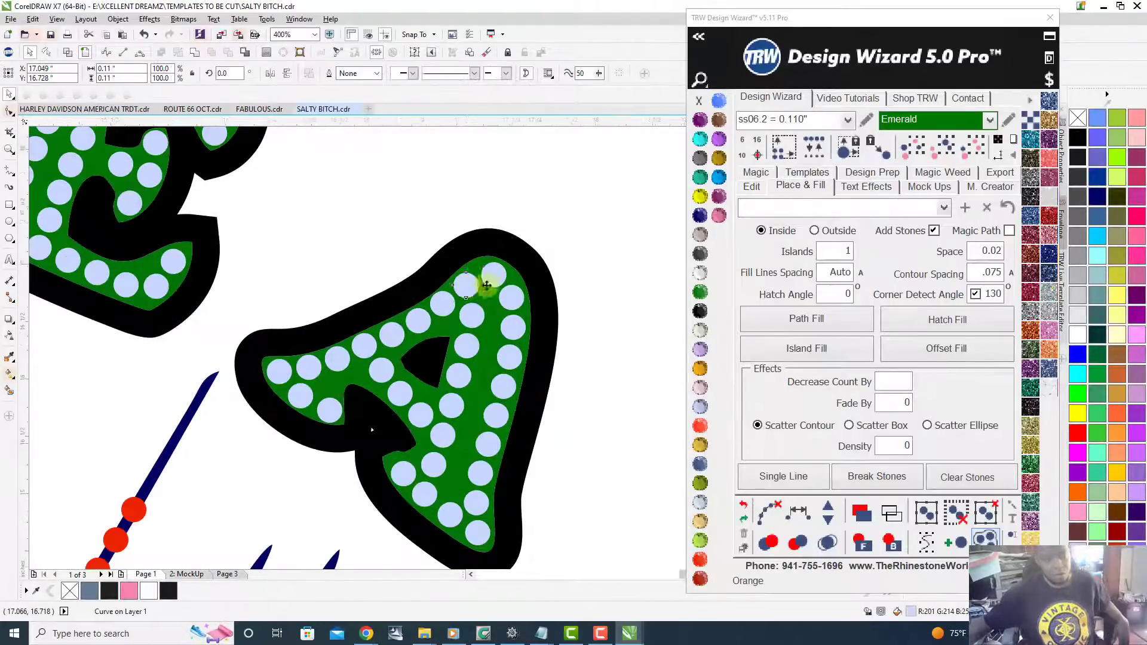
pyautogui.scroll(-5, 543, 278)
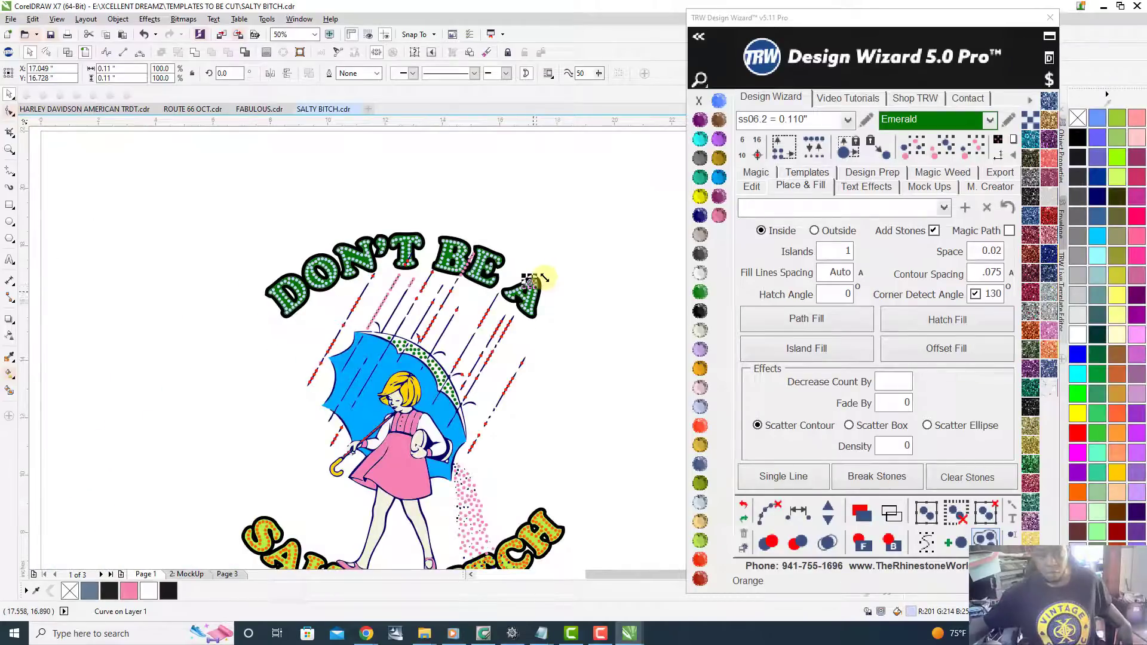
pyautogui.scroll(-1, 535, 278)
pyautogui.scroll(3, 473, 341)
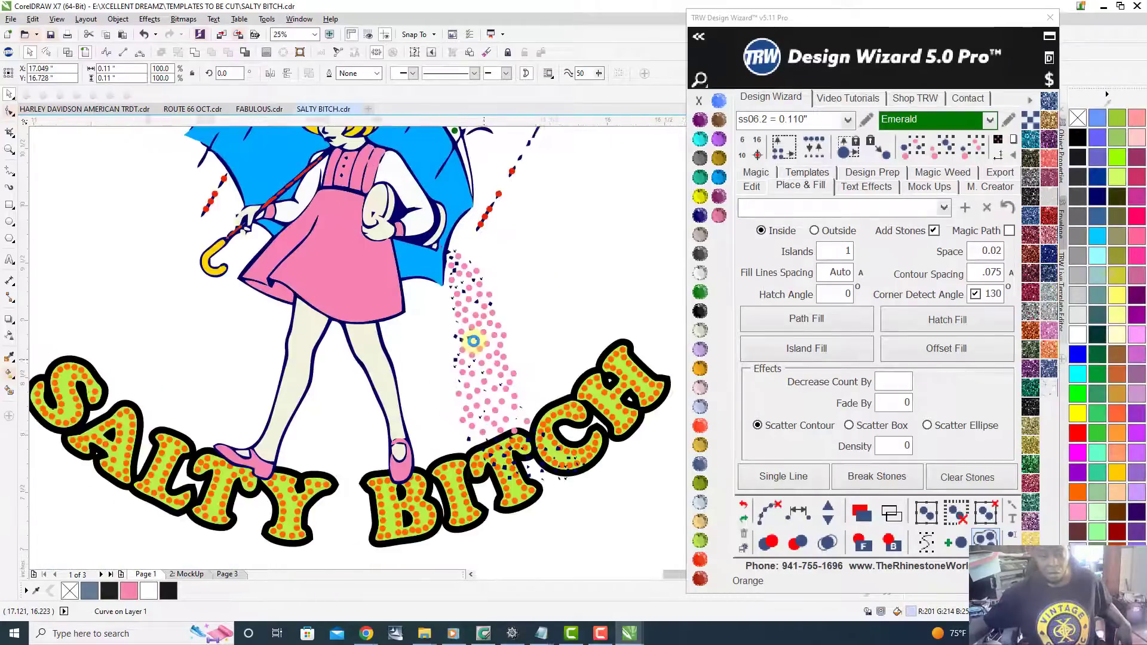
pyautogui.scroll(3, 473, 341)
pyautogui.click(495, 325)
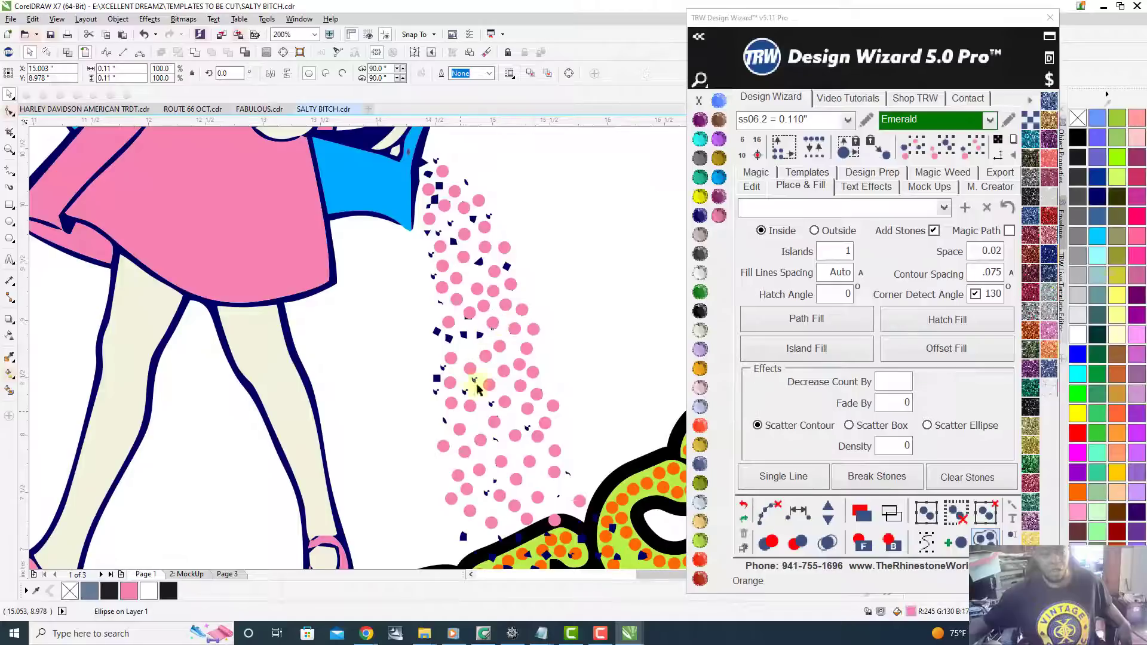
pyautogui.scroll(-2, 476, 374)
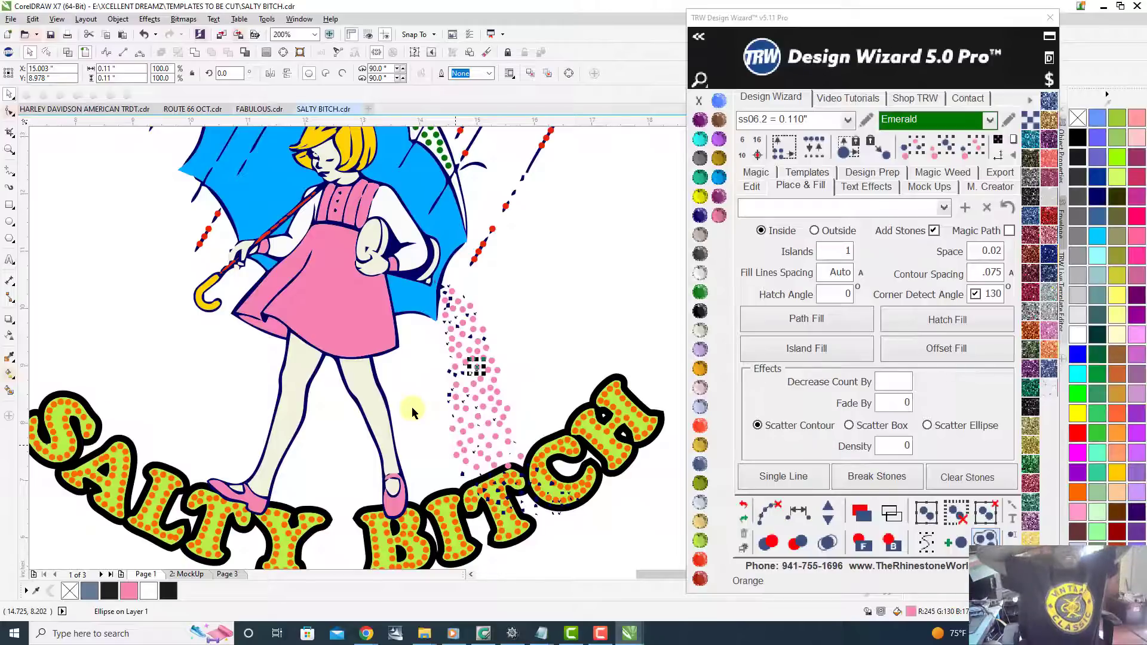
pyautogui.scroll(2, 412, 411)
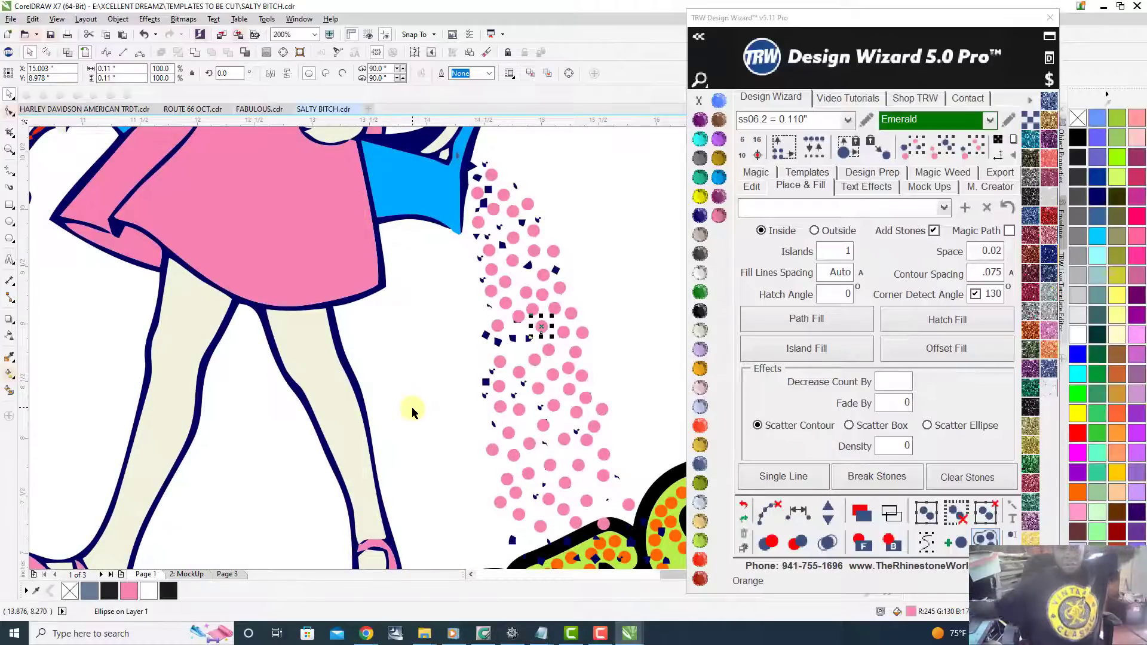
pyautogui.scroll(-5, 412, 411)
pyautogui.scroll(-3, 412, 409)
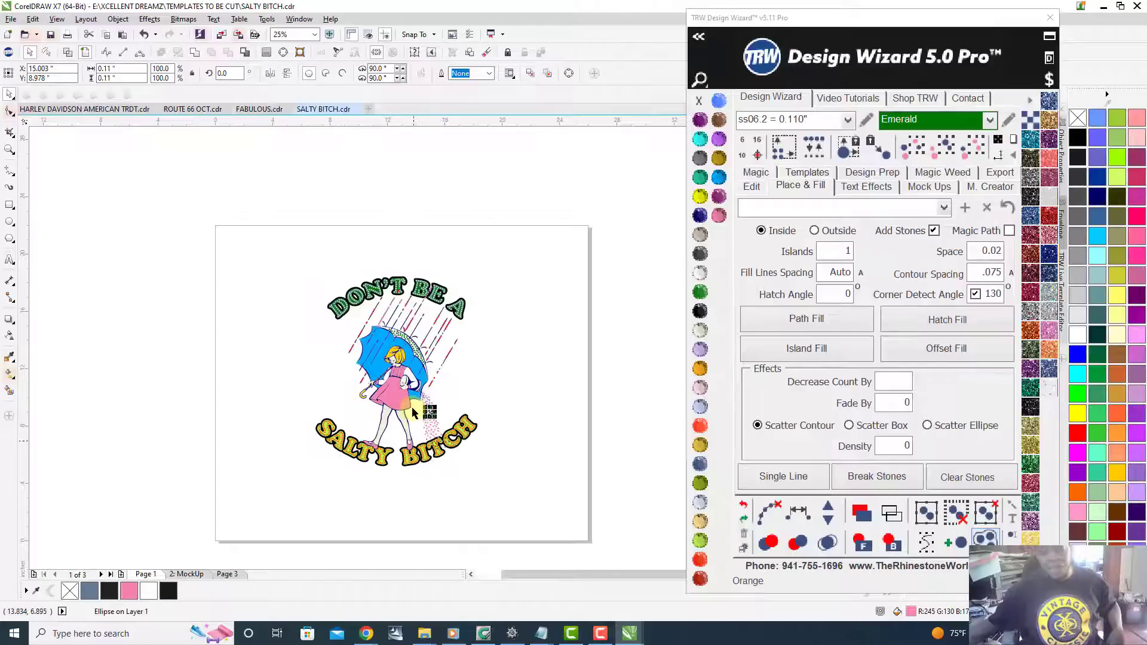
# - Select all orange stones in the lower arched lettering by their matching colour and delete them
pyautogui.scroll(2, 411, 409)
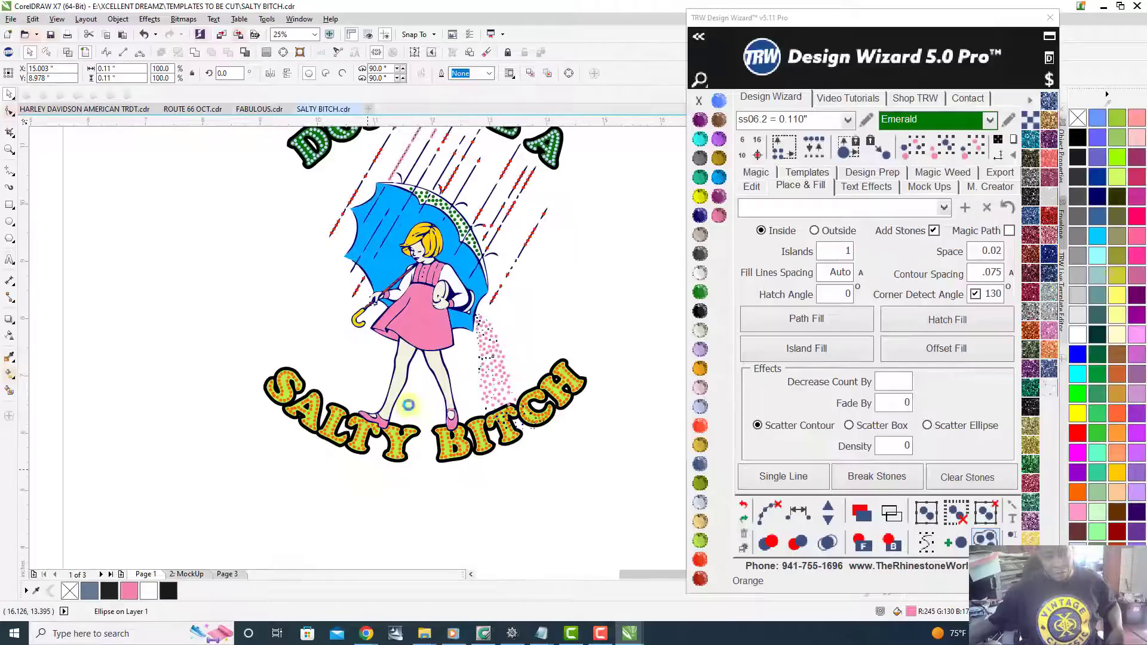
pyautogui.scroll(1, 411, 410)
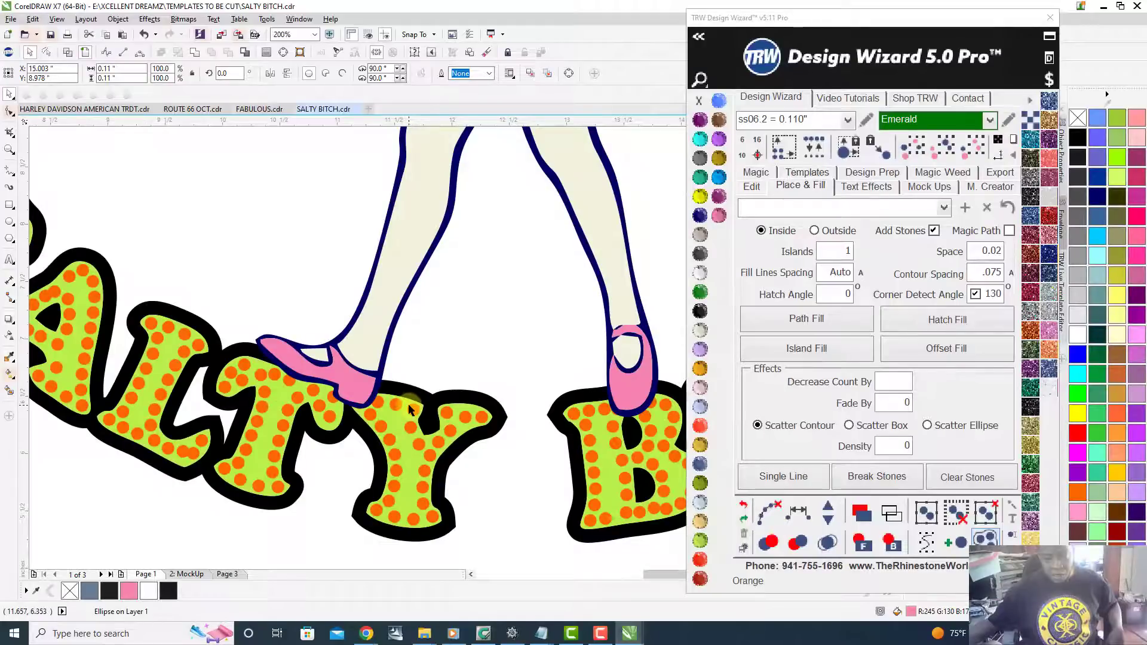
pyautogui.click(973, 146)
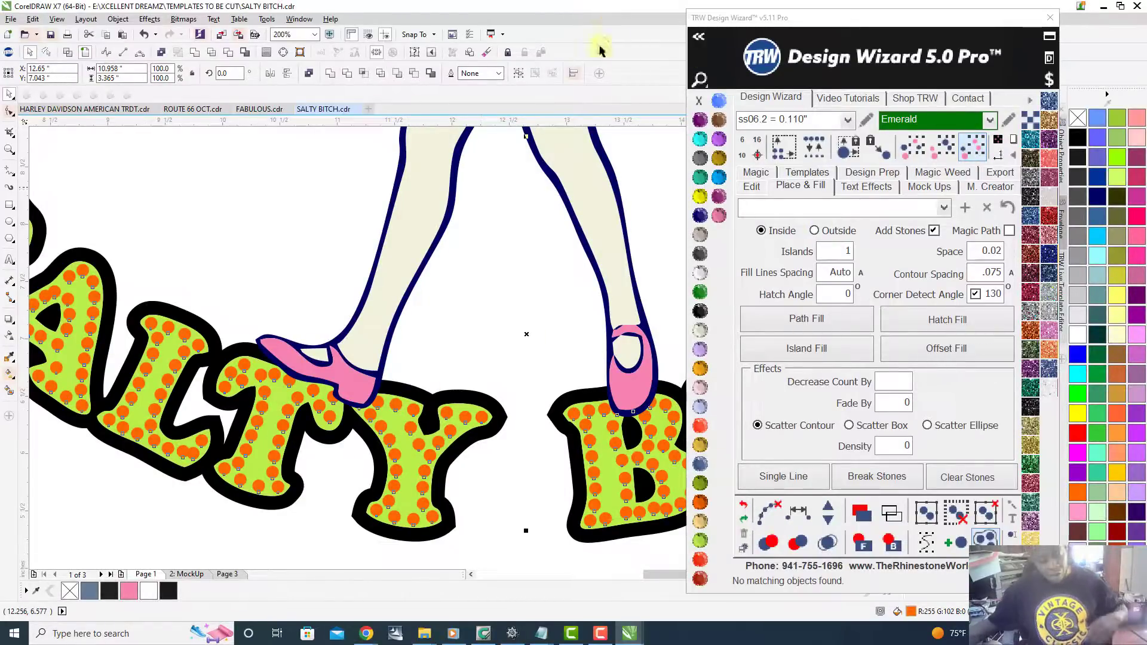
pyautogui.press('Delete')
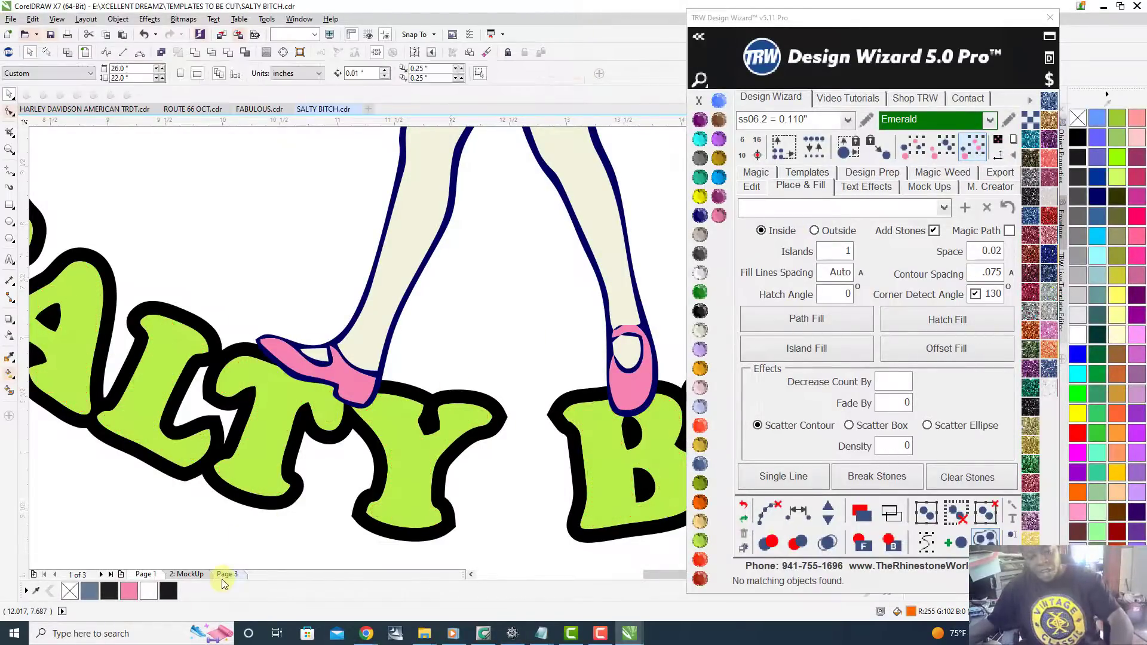
# - Delete all light-blue stones from the green DON'T BE A lettering
pyautogui.scroll(-1, 283, 547)
pyautogui.scroll(-1, 286, 544)
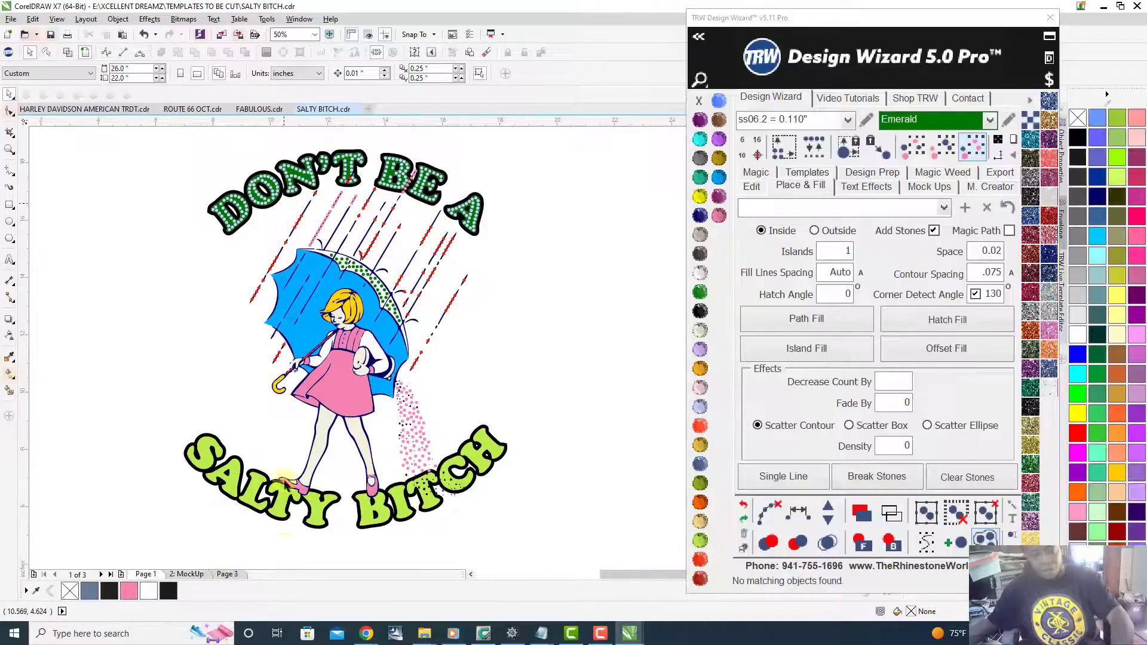
pyautogui.scroll(3, 278, 281)
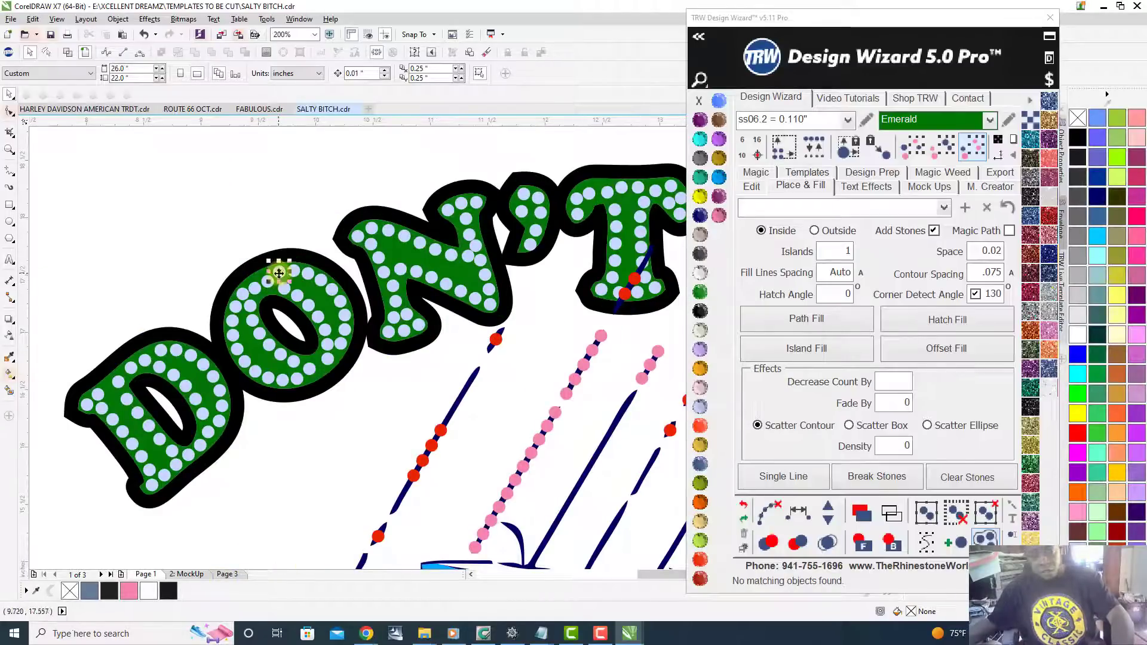
pyautogui.click(273, 255)
pyautogui.click(520, 110)
pyautogui.press('Delete')
pyautogui.scroll(-1, 500, 130)
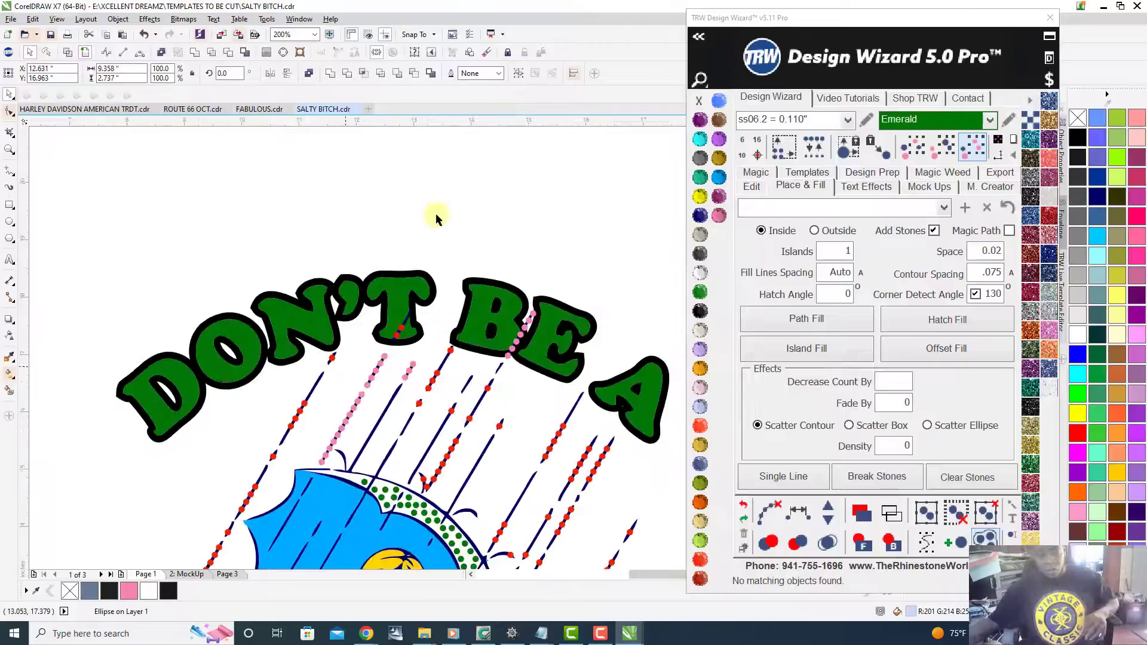
# - Island-fill the green DON'T BE A lettering with ss10 = 0.135" stones placed inside, using .075 contour spacing
pyautogui.click(847, 120)
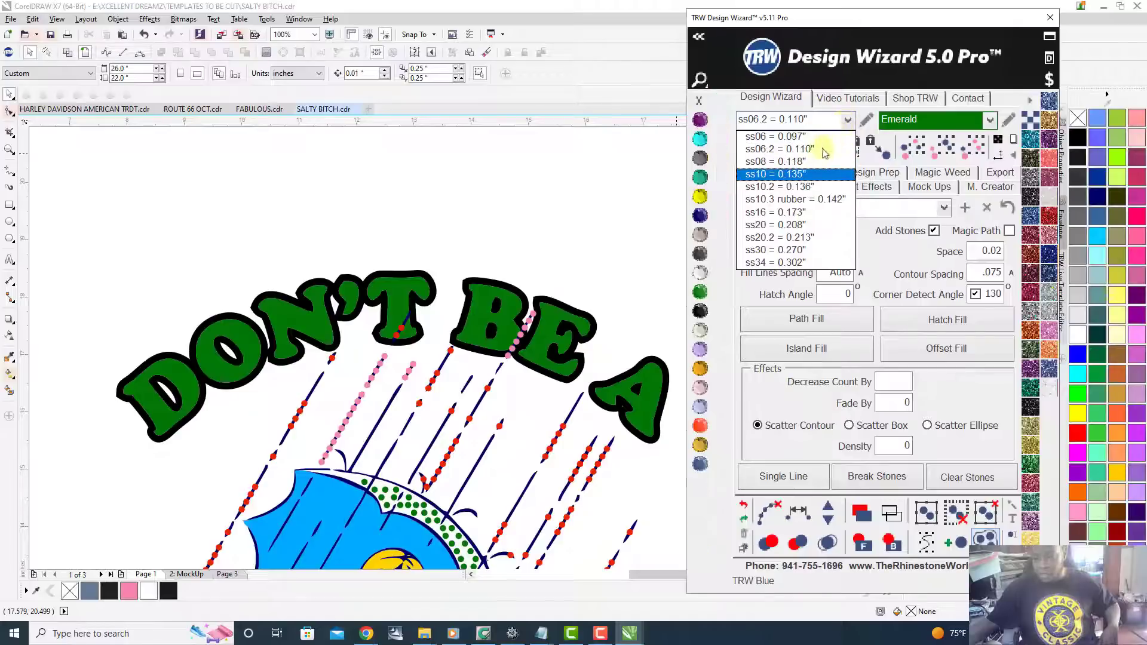
pyautogui.click(802, 175)
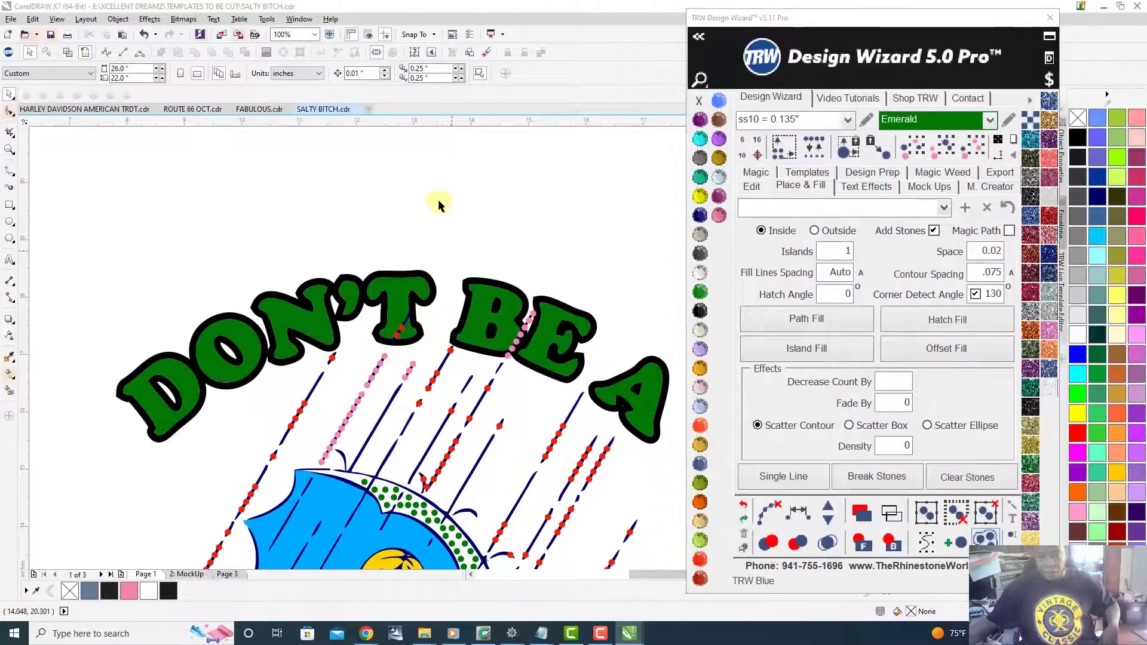
pyautogui.click(479, 297)
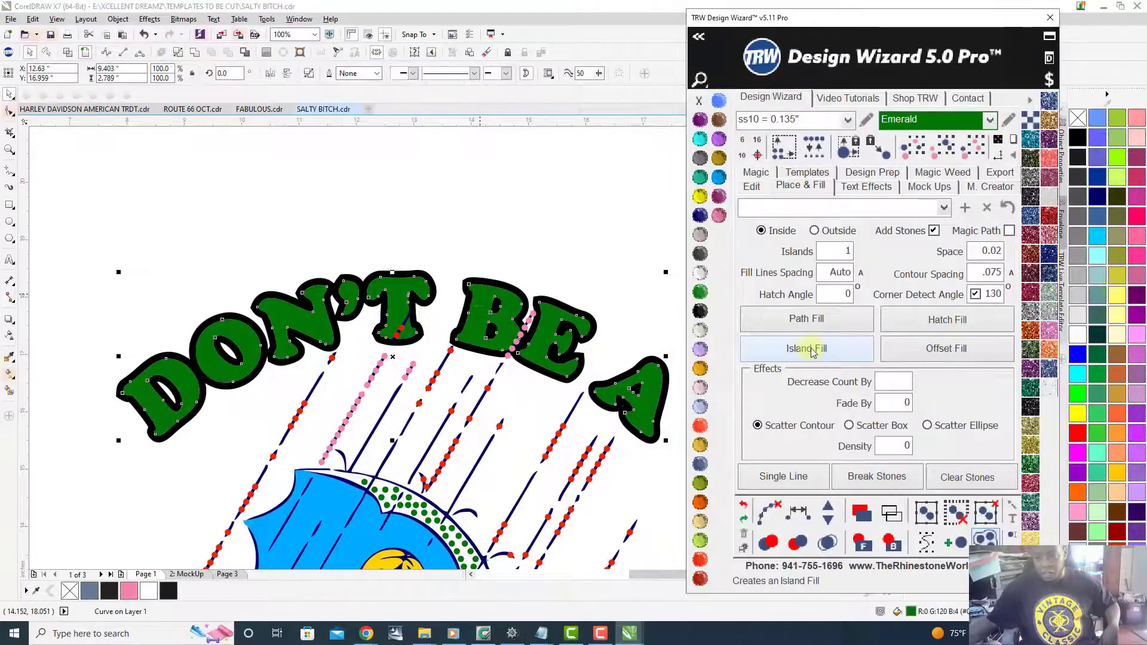
pyautogui.click(812, 352)
# - Clear the fill paths and merge overlaps among the DON'T BE A stones, and recolour the stones Citrine
pyautogui.click(773, 514)
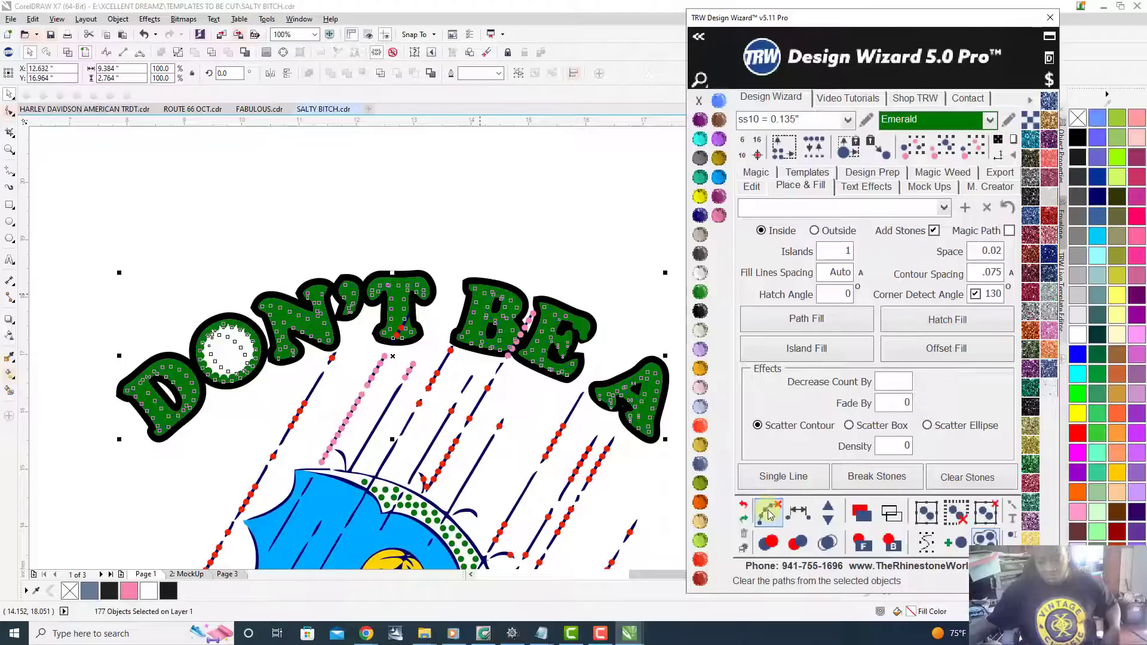
pyautogui.click(827, 542)
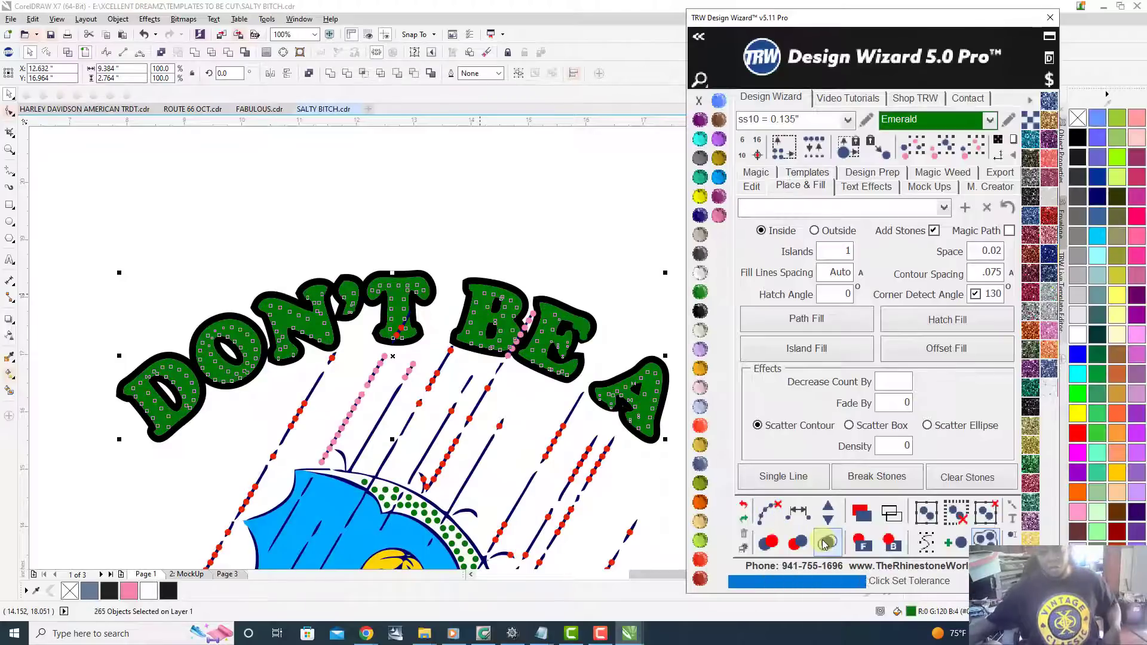
pyautogui.click(699, 196)
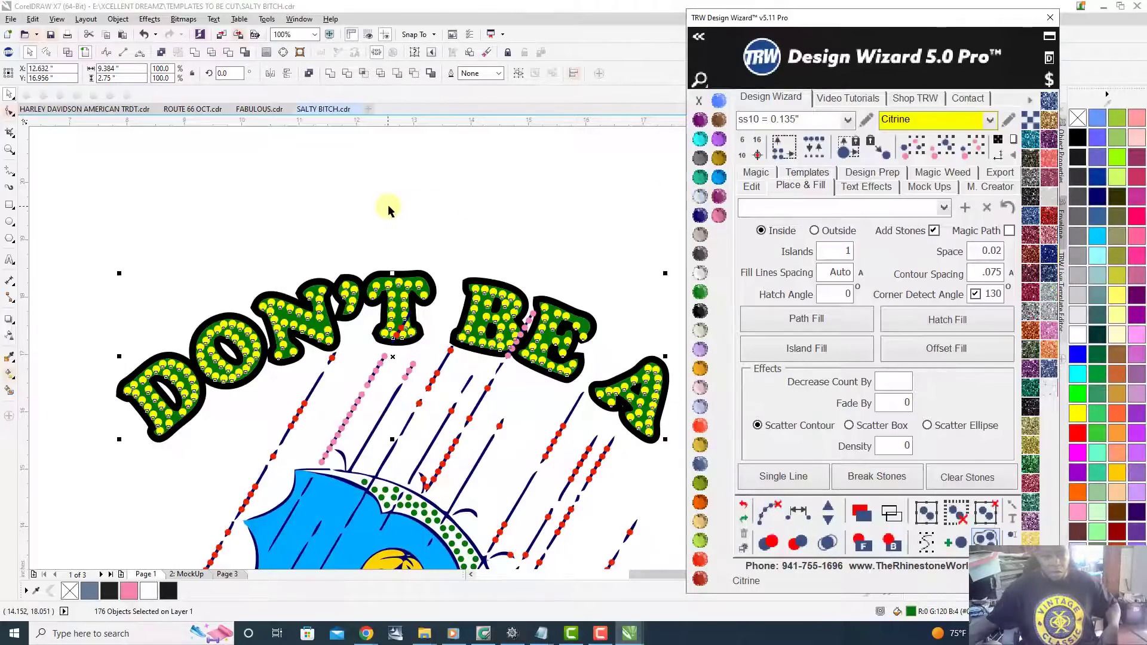
pyautogui.scroll(-2, 387, 204)
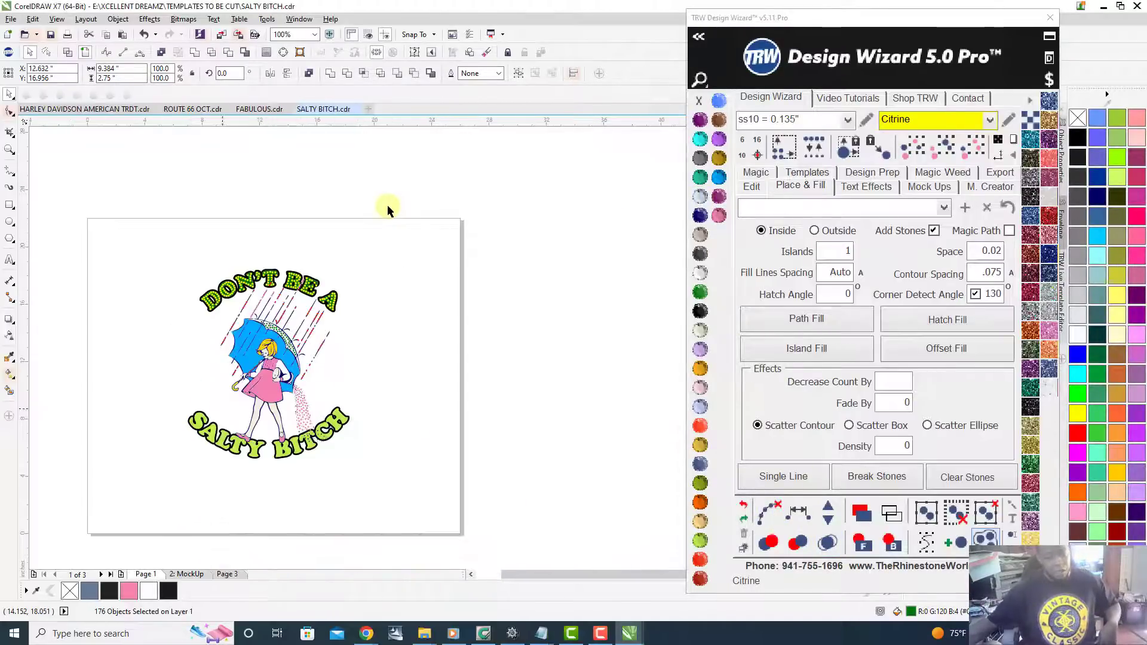
# - Island-fill the lower arched lettering with Citrine ss10 stones, clearing the fill paths and merging overlapping stones
pyautogui.scroll(1, 216, 451)
pyautogui.scroll(1, 245, 454)
pyautogui.click(224, 399)
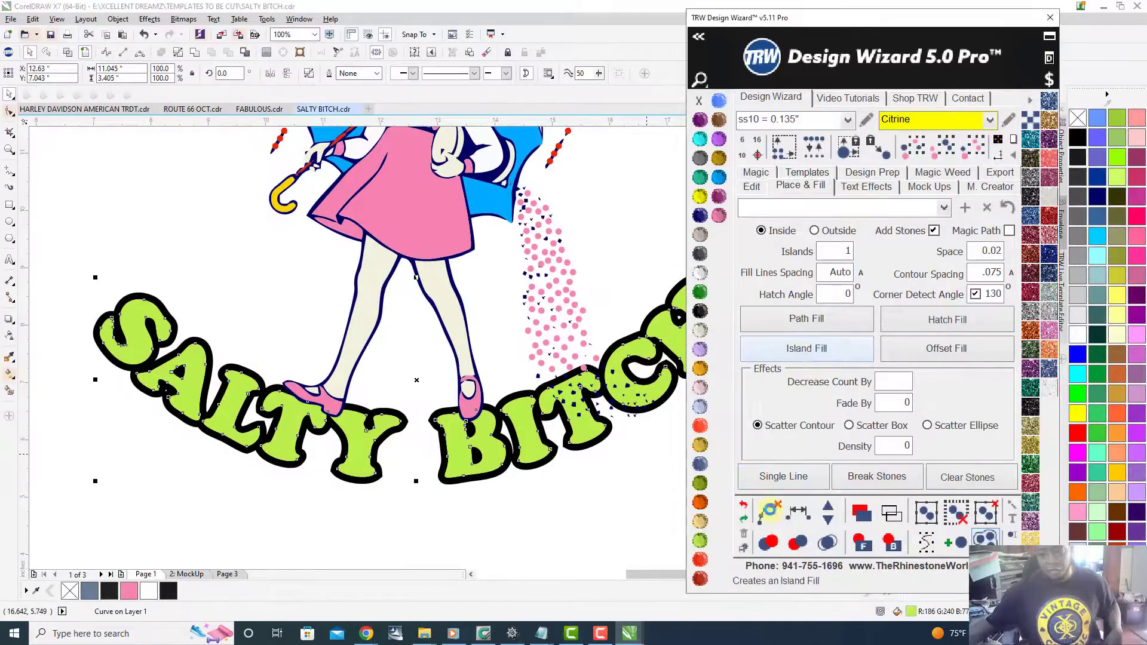
pyautogui.click(770, 512)
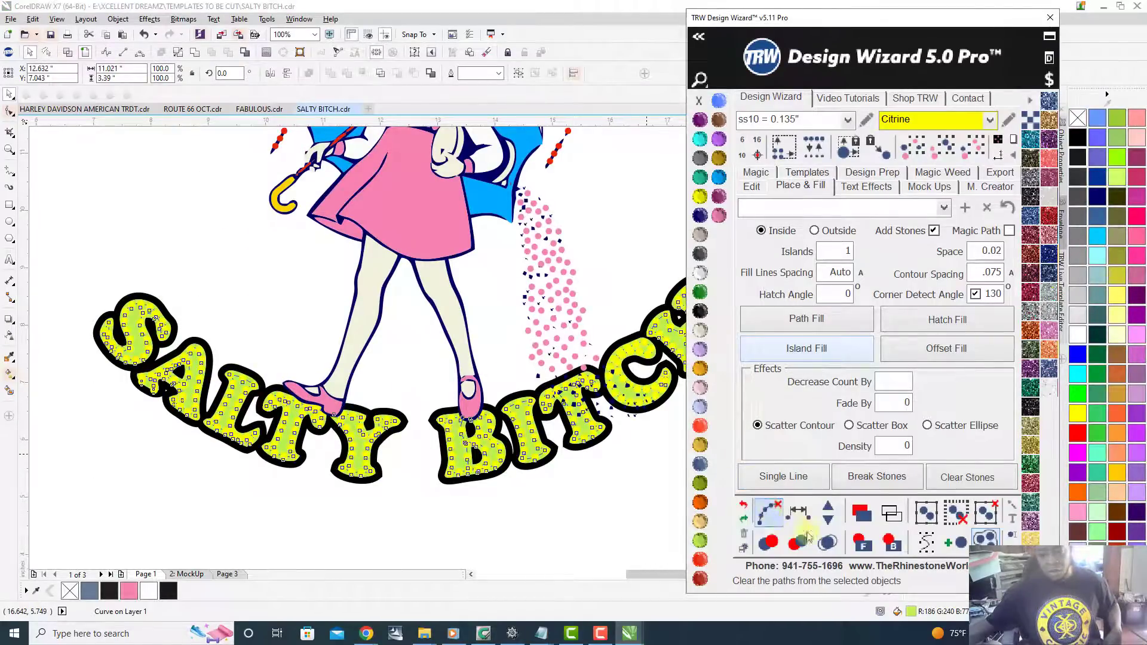
pyautogui.click(828, 542)
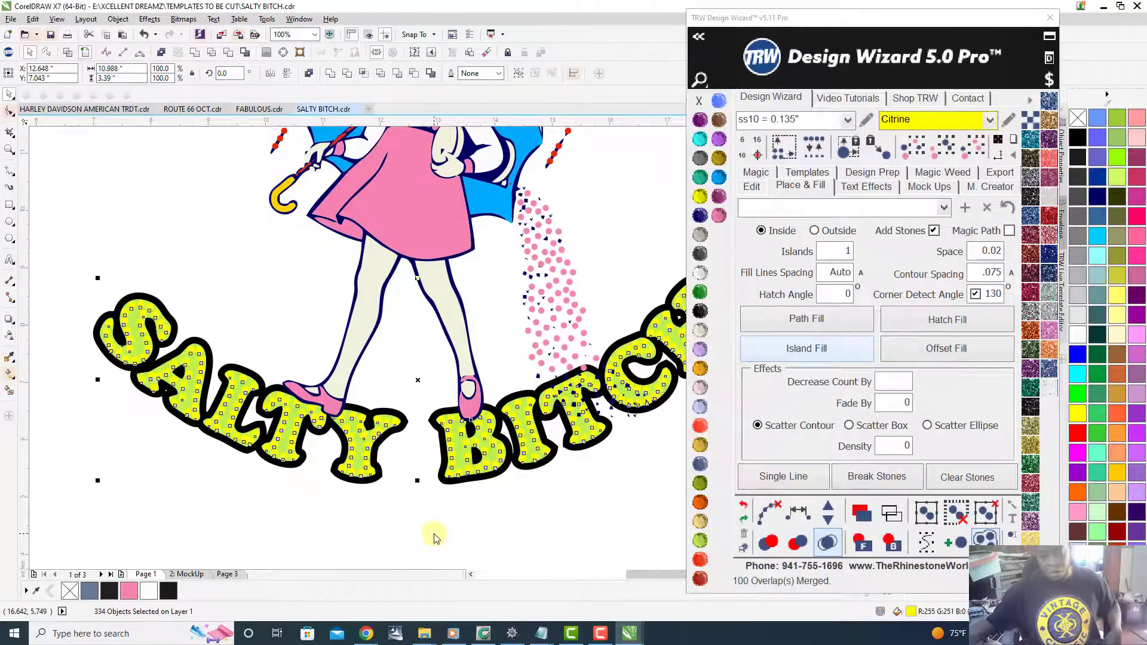
# - Recolour the lower lettering's lime-green letter shapes with Emerald to match the upper lettering
pyautogui.click(391, 485)
pyautogui.click(360, 442)
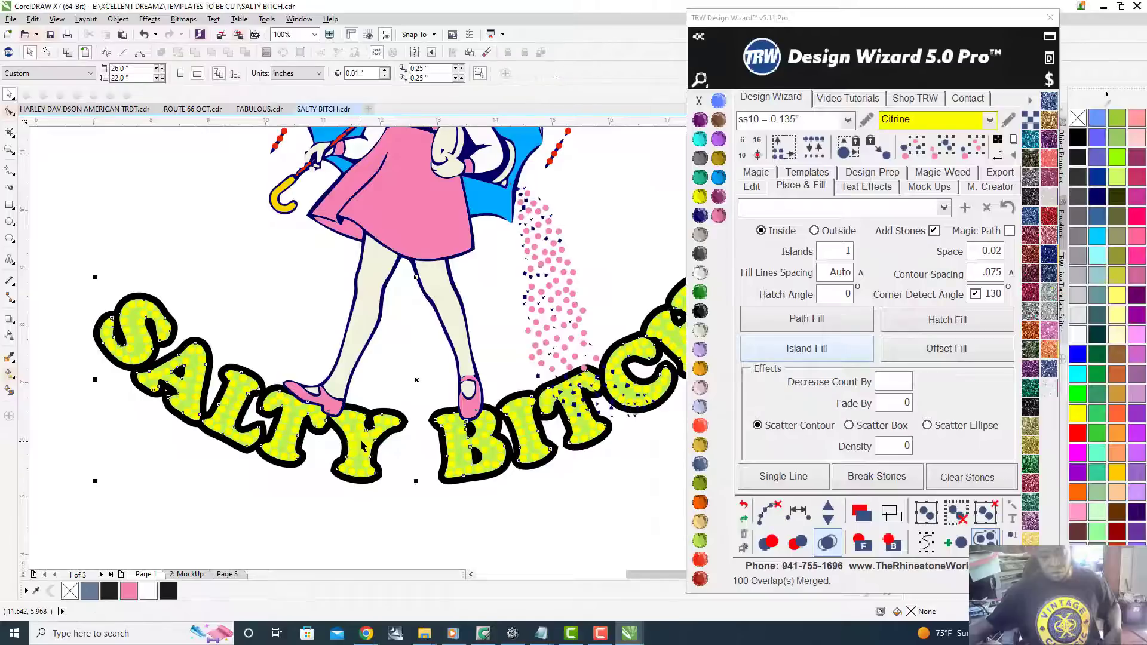
pyautogui.click(700, 291)
pyautogui.scroll(-2, 601, 324)
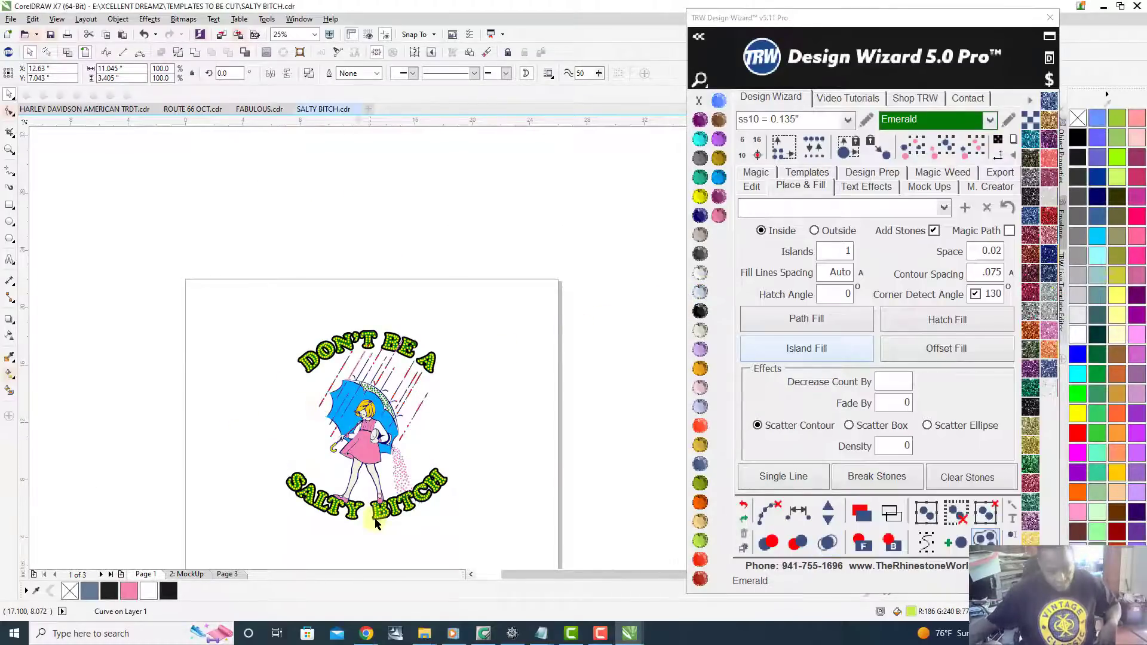
pyautogui.scroll(2, 375, 523)
pyautogui.click(375, 524)
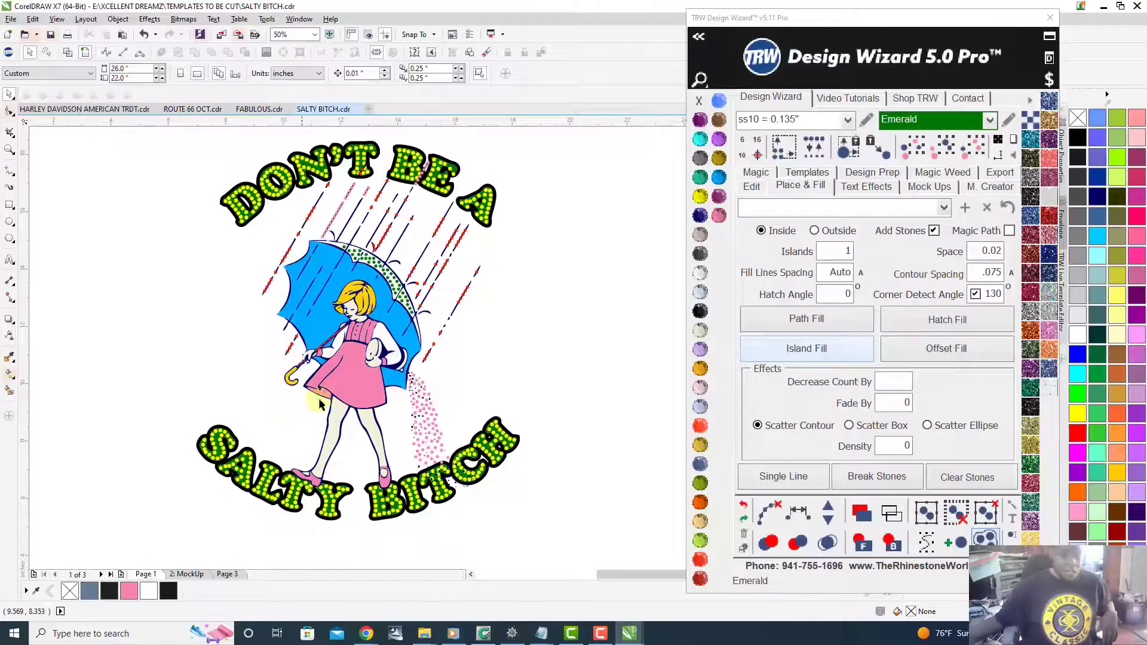
# - Reposition the red stones at both ends of the long rain streak just above the umbrella's right-hand edge
pyautogui.click(349, 380)
pyautogui.scroll(2, 349, 385)
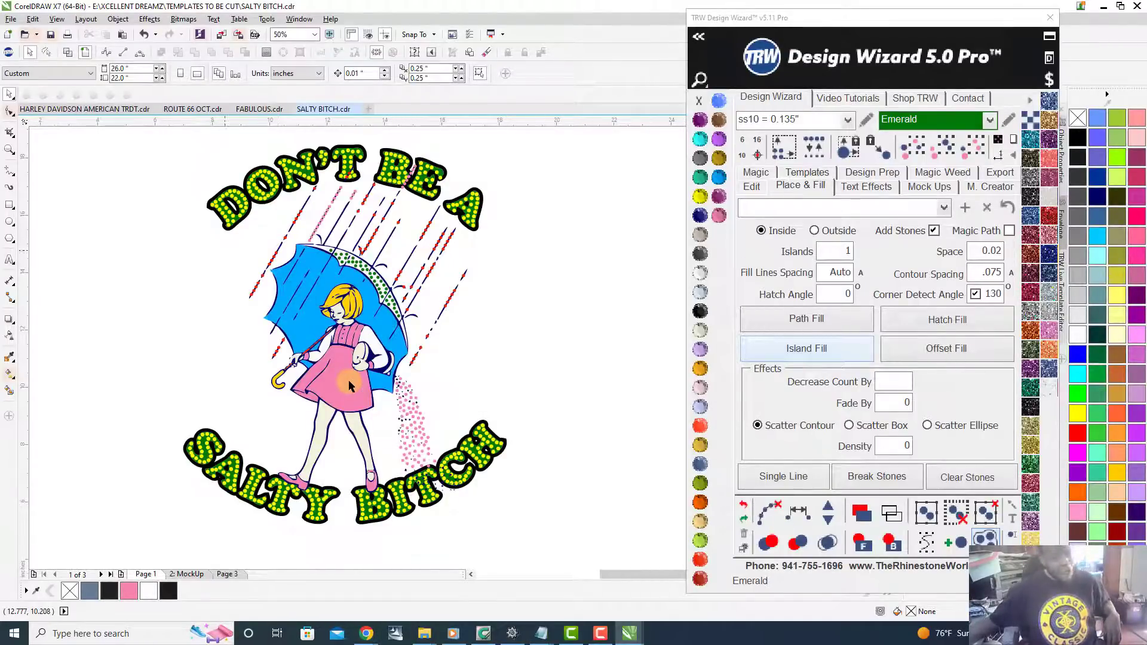
pyautogui.scroll(1, 349, 385)
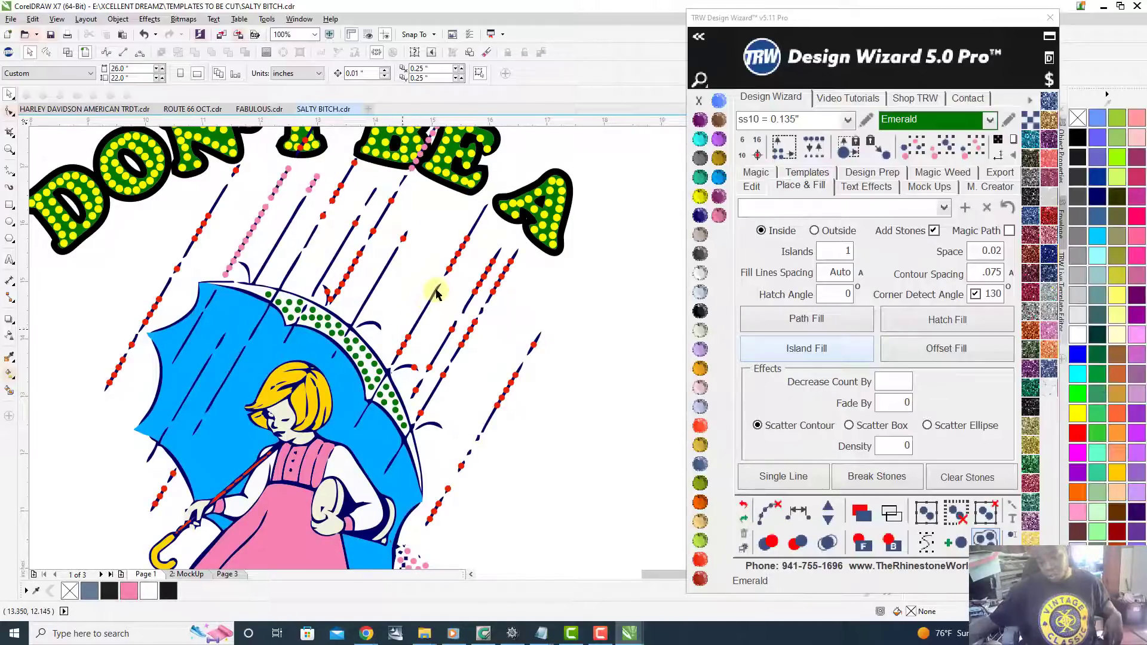
pyautogui.scroll(1, 436, 293)
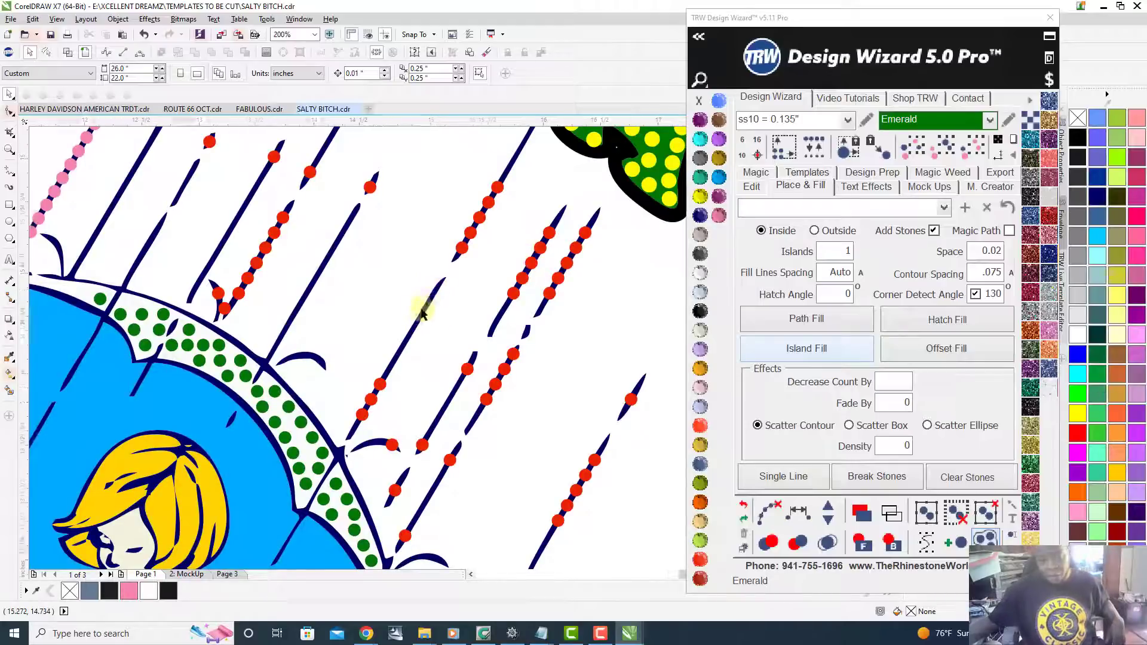
pyautogui.scroll(1, 427, 299)
pyautogui.click(387, 348)
pyautogui.moveTo(472, 192); pyautogui.dragTo(496, 163)
pyautogui.click(317, 471)
pyautogui.moveTo(317, 471); pyautogui.dragTo(317, 469)
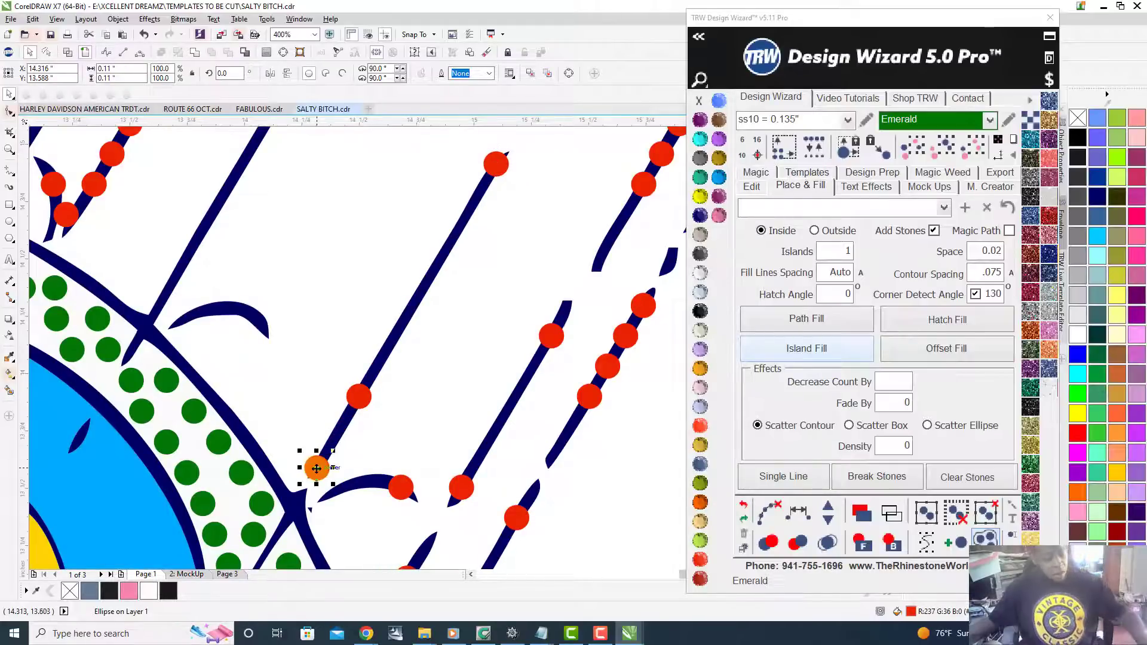
# - Respace the rain streak's three red stones evenly between its ends and add stones until the row holds 11
pyautogui.keyDown('shift'); pyautogui.click(358, 396); pyautogui.keyUp('shift')
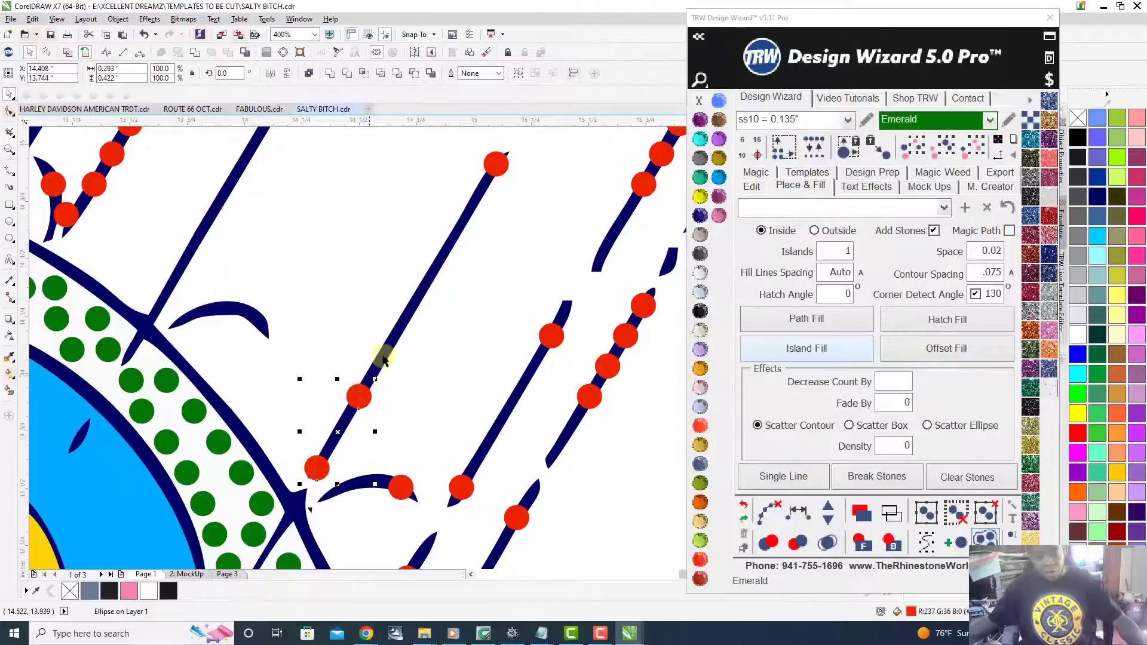
pyautogui.keyDown('shift'); pyautogui.click(497, 166); pyautogui.keyUp('shift')
pyautogui.click(798, 512)
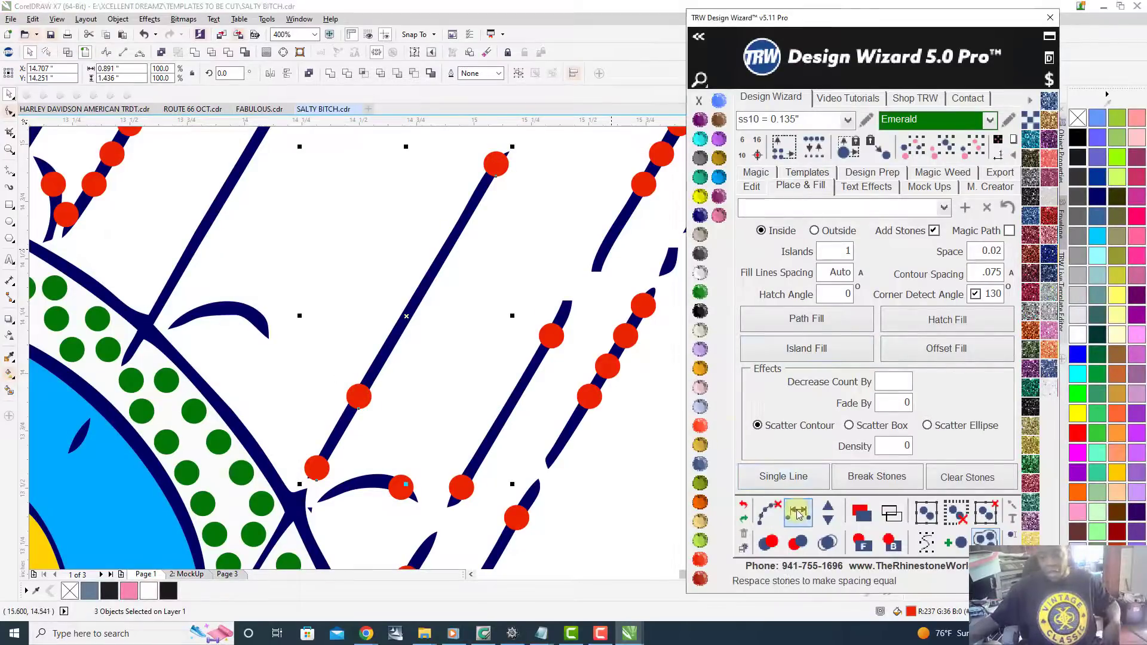
pyautogui.click(825, 510)
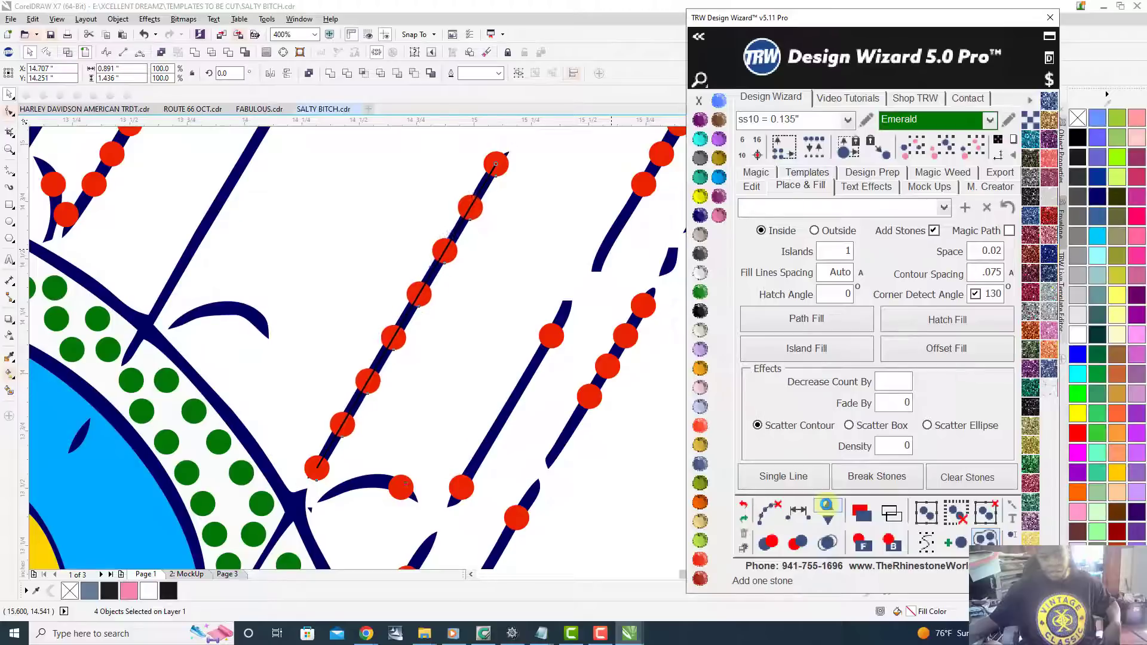
pyautogui.click(826, 509)
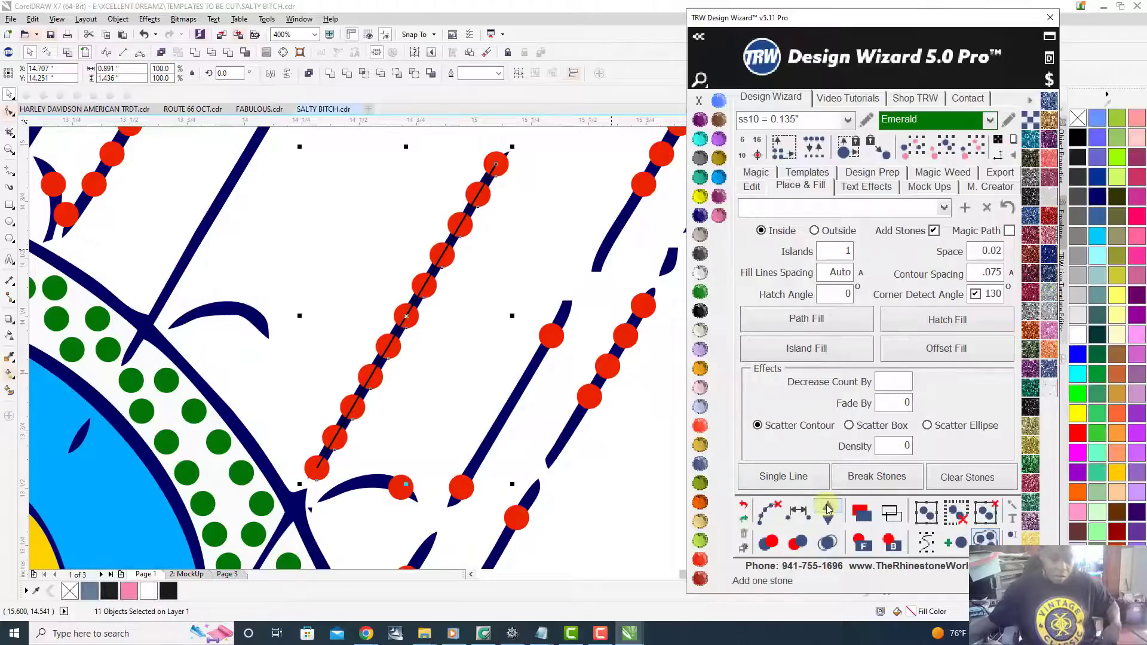
# - Try one more stone on the rain streak, return the row to 11 stones, and remove its guide path
pyautogui.click(828, 509)
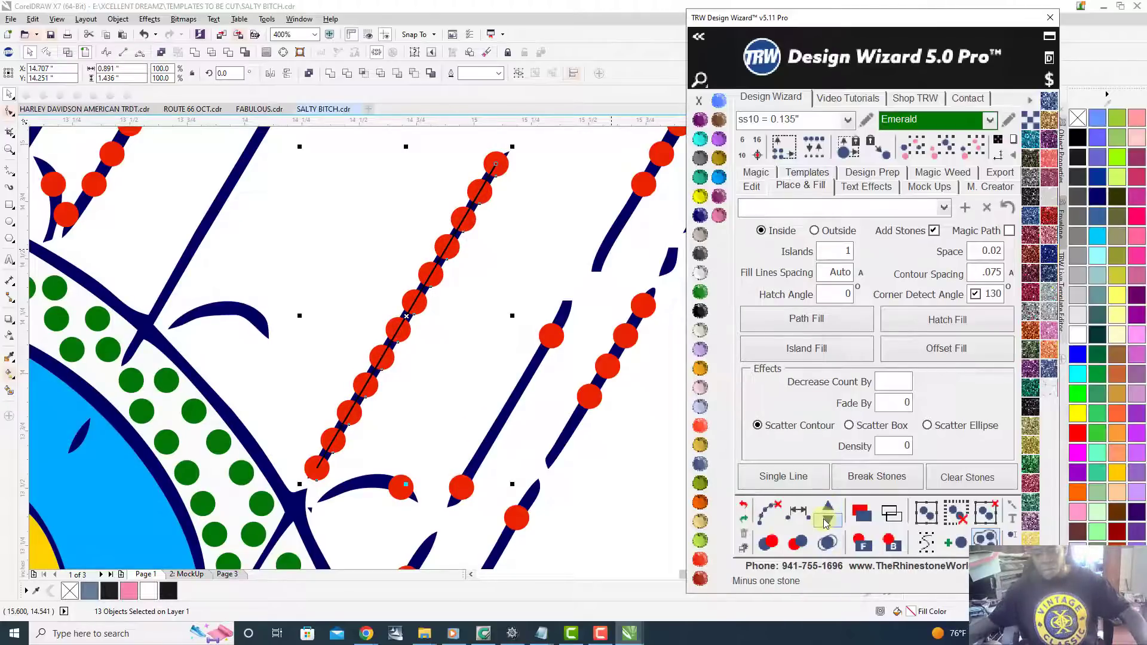
pyautogui.click(828, 521)
pyautogui.click(769, 513)
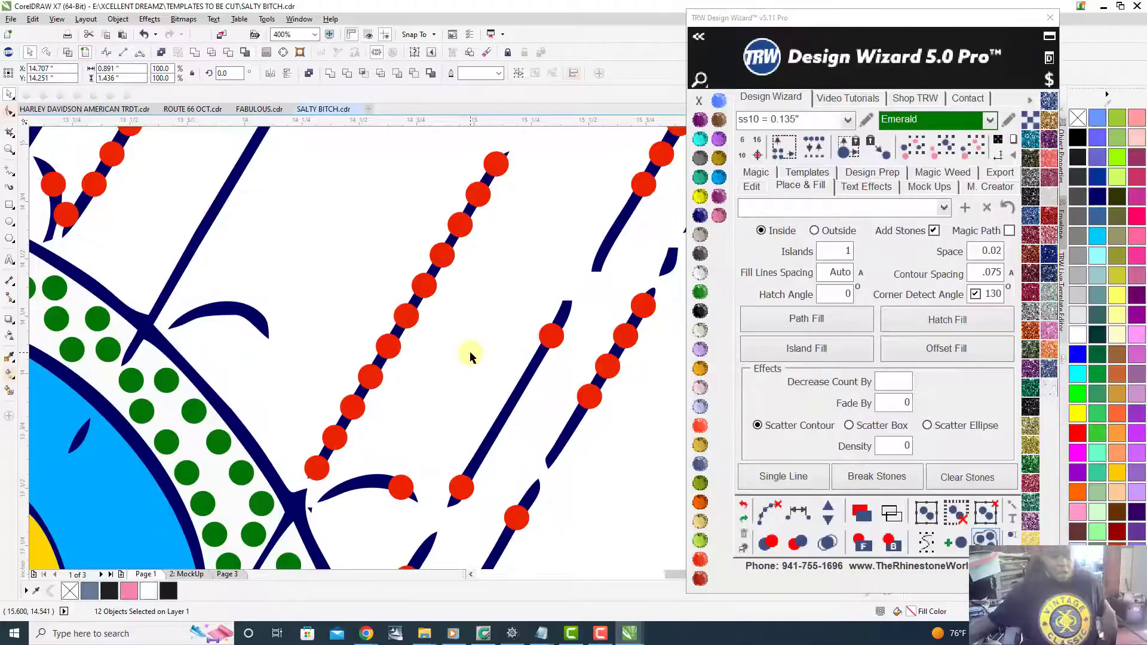
pyautogui.scroll(-4, 469, 357)
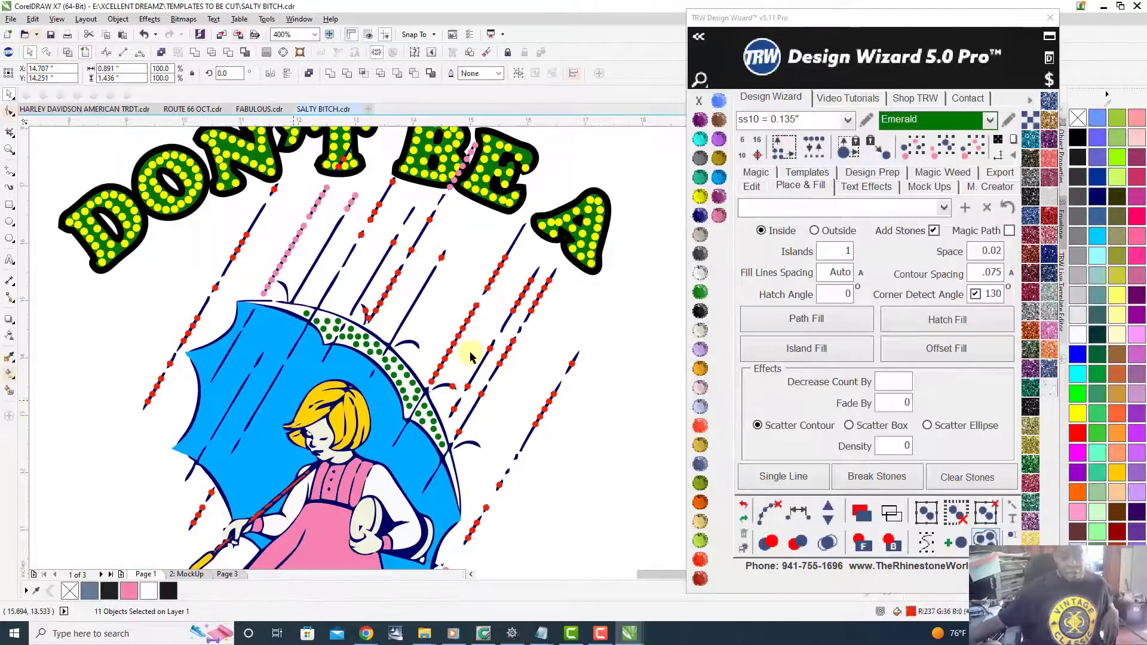
pyautogui.scroll(-2, 470, 357)
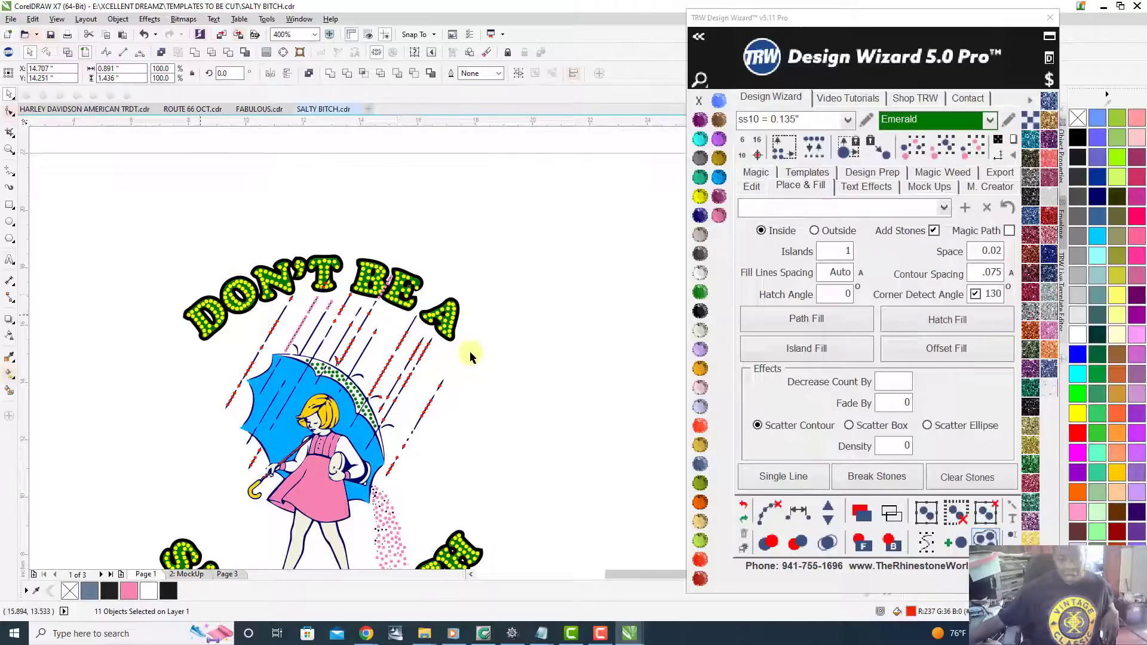
pyautogui.click(469, 357)
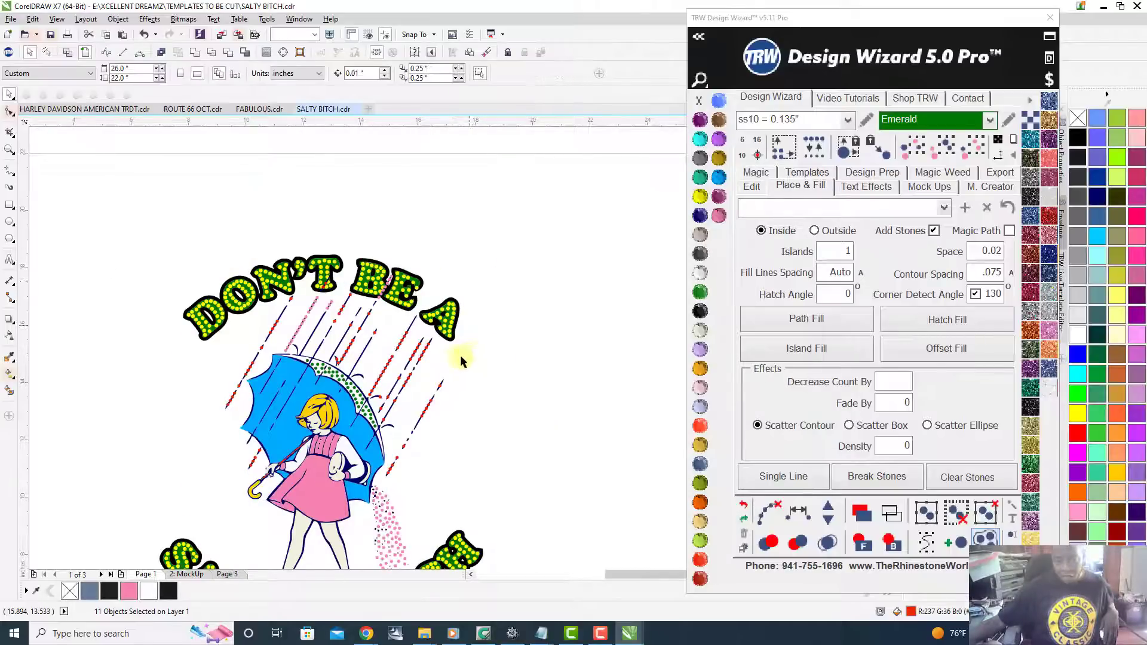
pyautogui.scroll(-2, 400, 387)
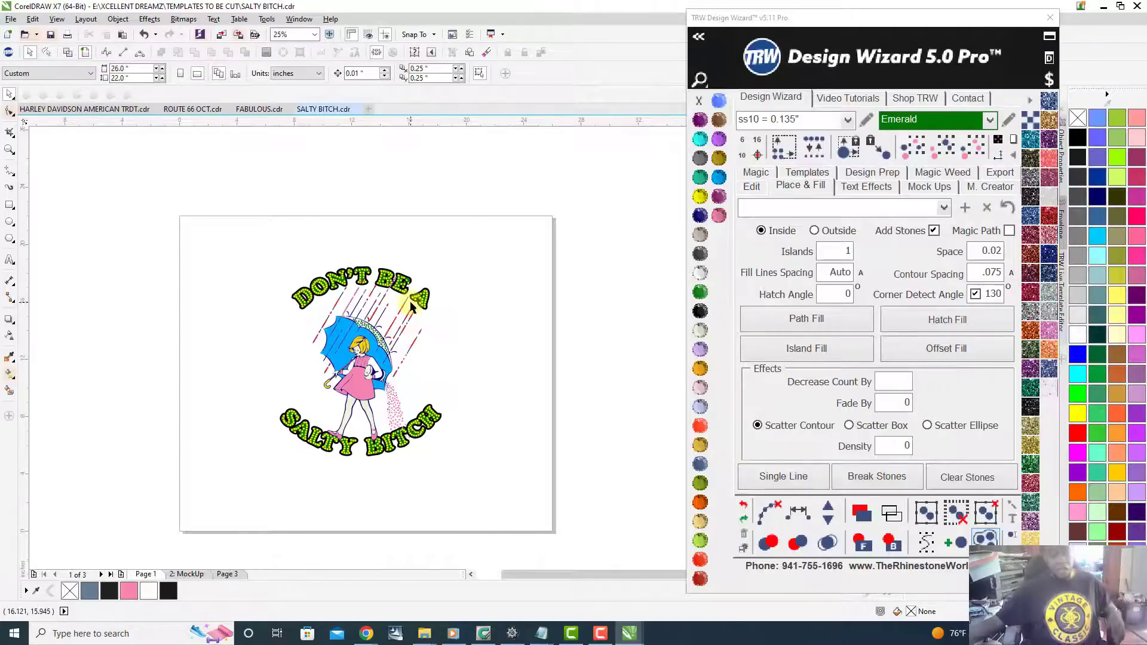
# - Move the last two yellow stones in the upper arm of the "BE" E upward, spacing them along the letter's curve
pyautogui.scroll(2, 411, 305)
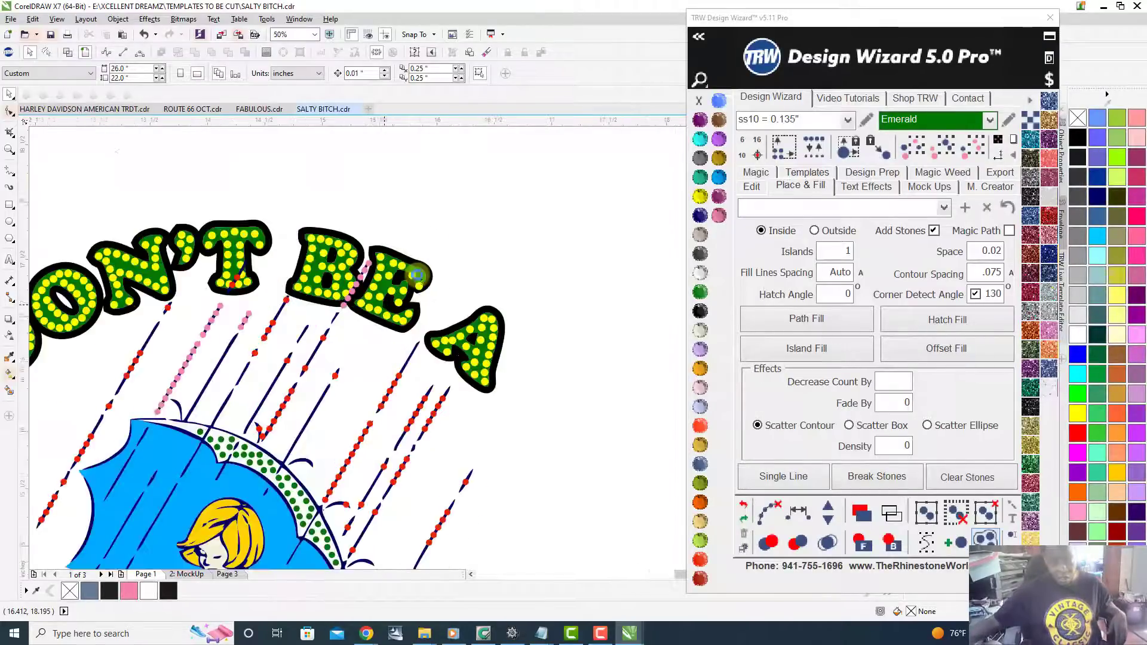
pyautogui.scroll(3, 417, 276)
pyautogui.scroll(-2, 417, 276)
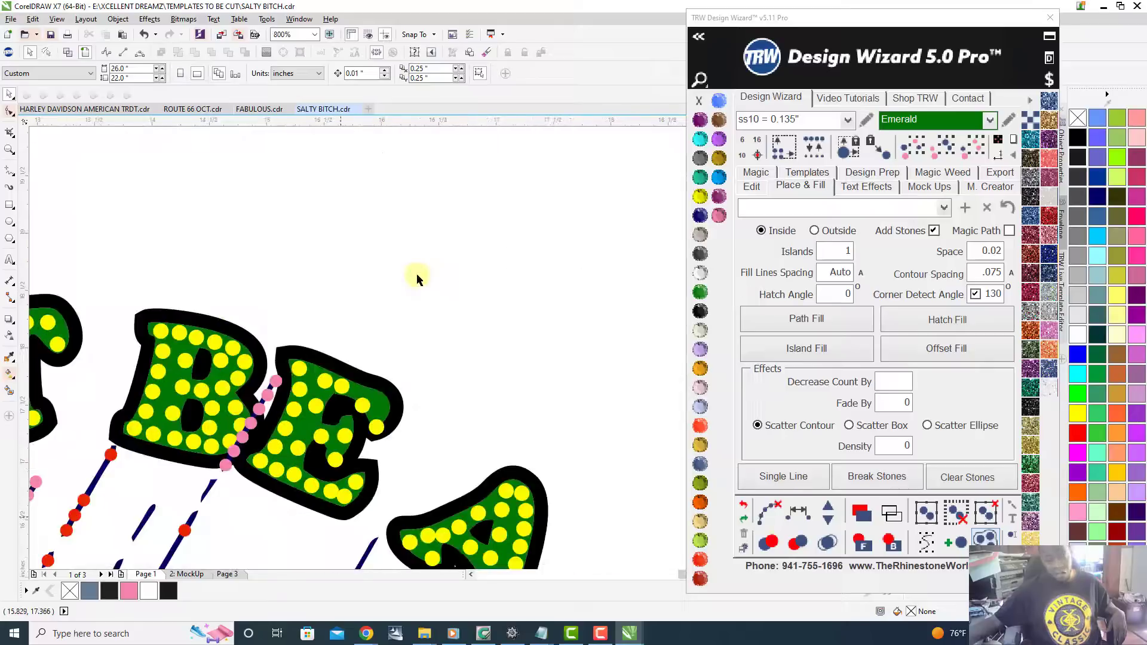
pyautogui.scroll(2, 417, 276)
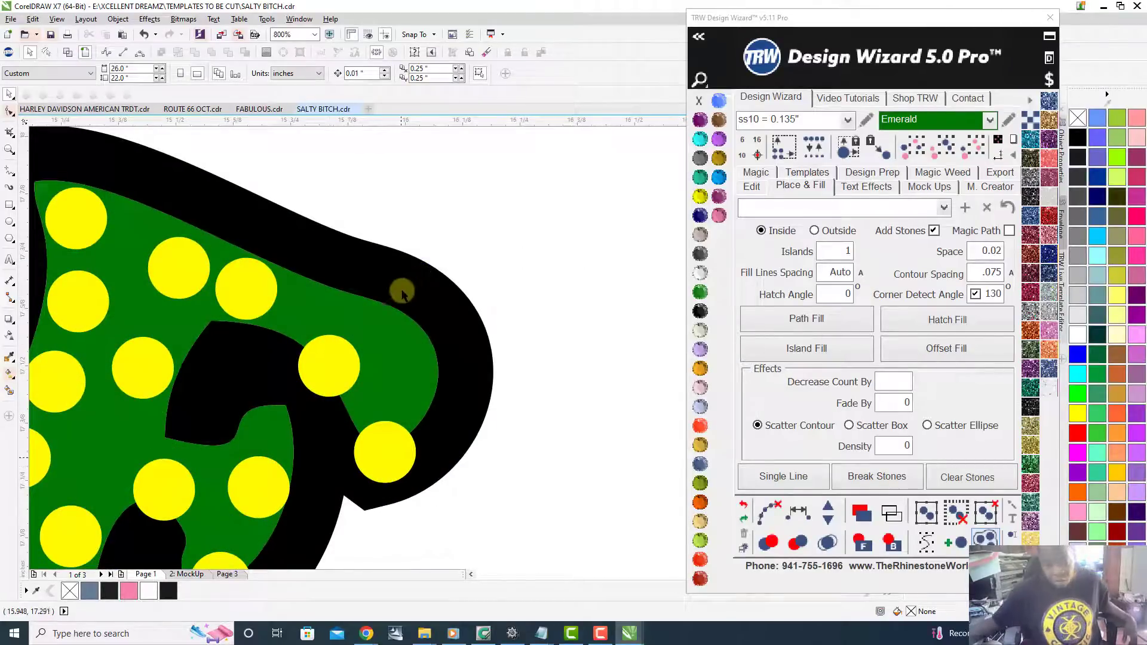
pyautogui.moveTo(333, 366); pyautogui.dragTo(315, 318)
pyautogui.moveTo(374, 435); pyautogui.dragTo(374, 378)
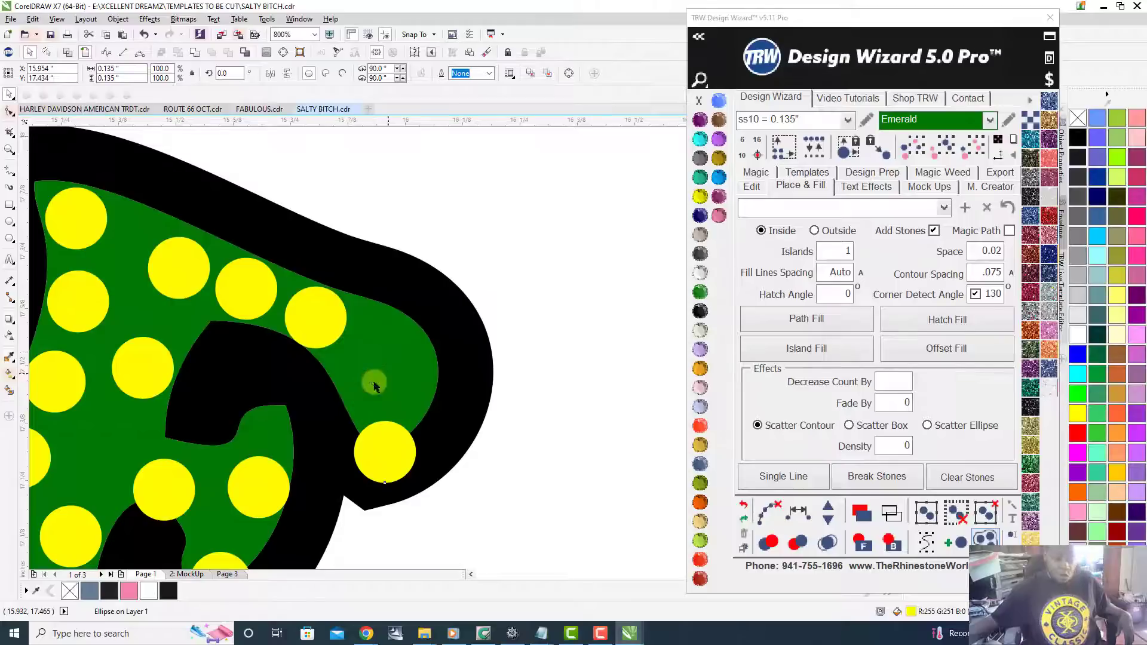
pyautogui.scroll(-2, 374, 378)
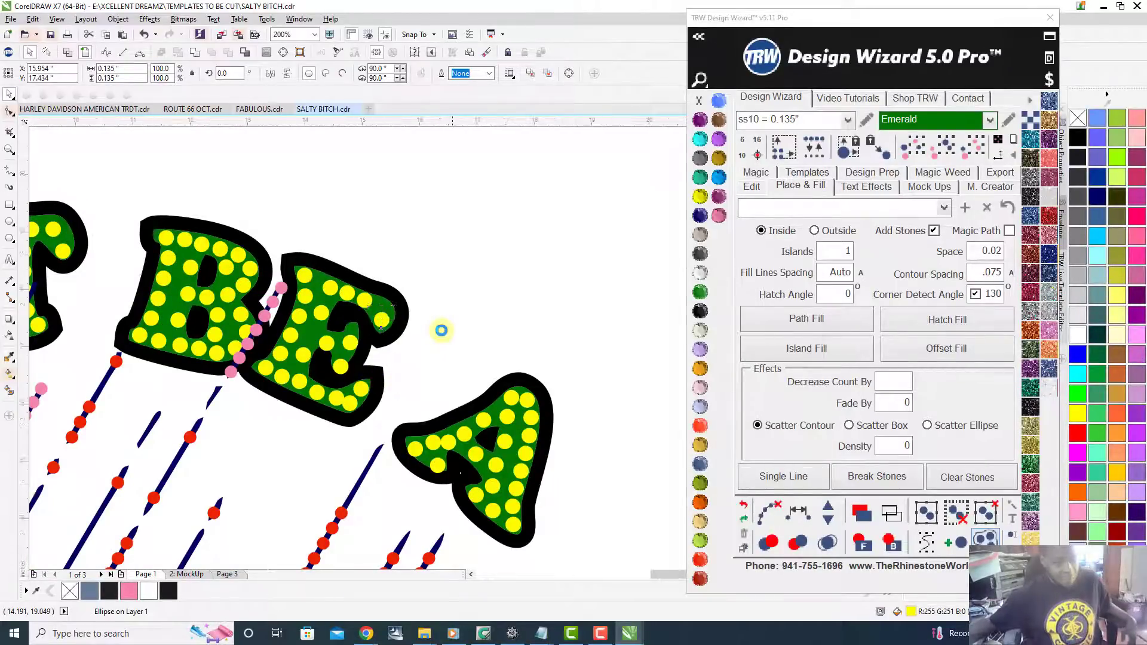
pyautogui.scroll(-2, 440, 335)
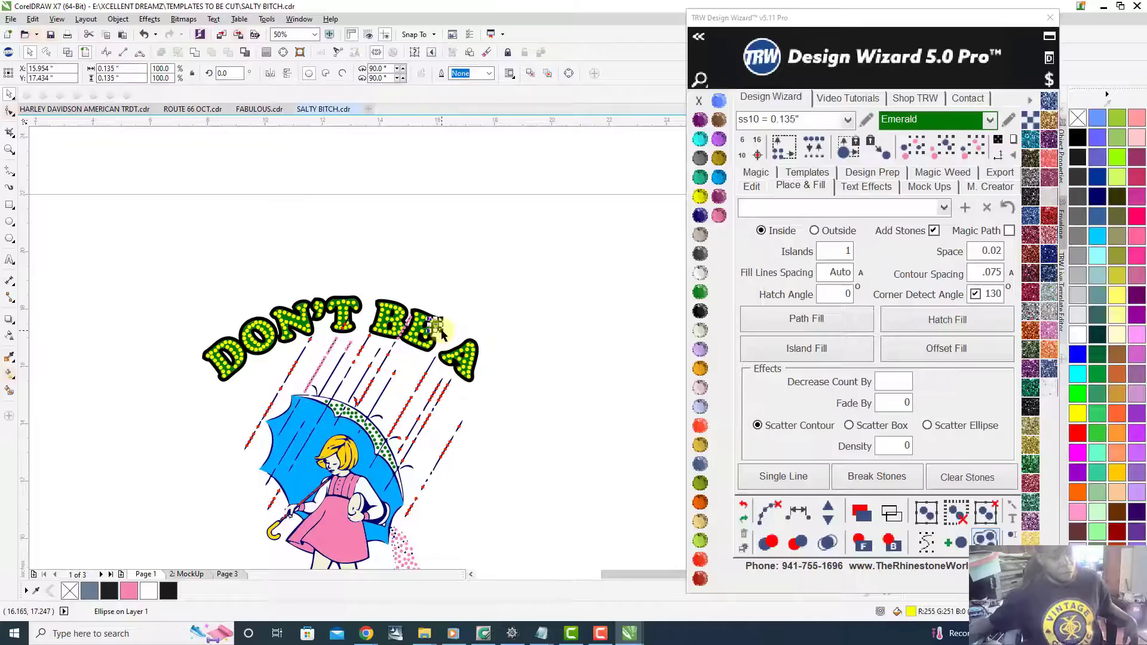
pyautogui.scroll(-1, 442, 334)
pyautogui.scroll(1, 439, 336)
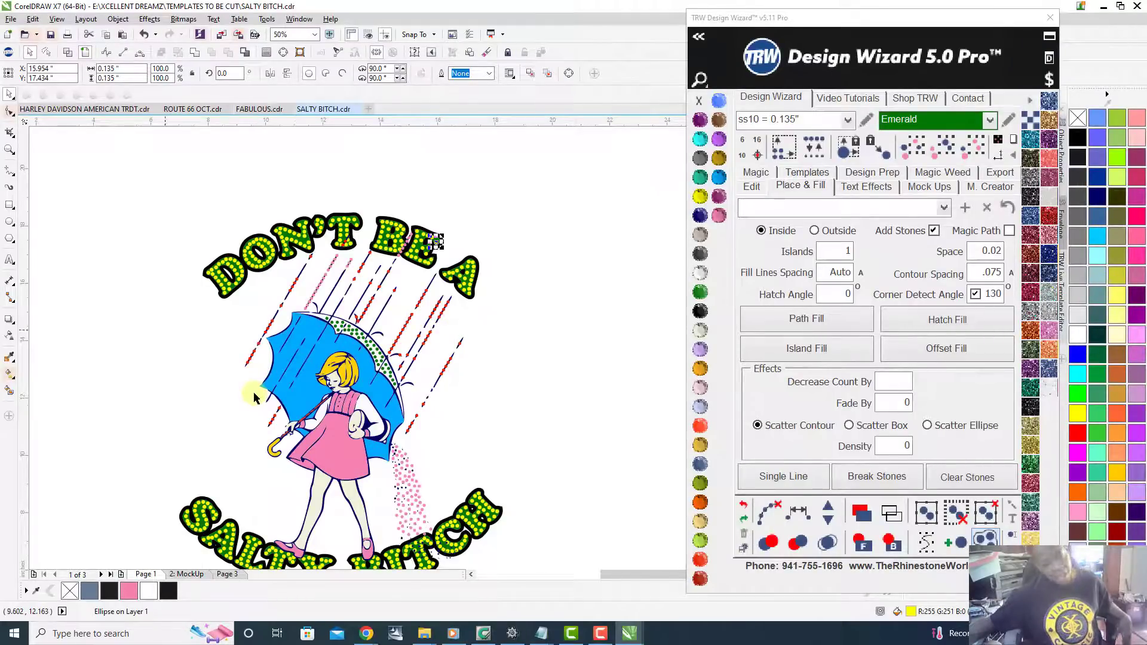
pyautogui.click(377, 195)
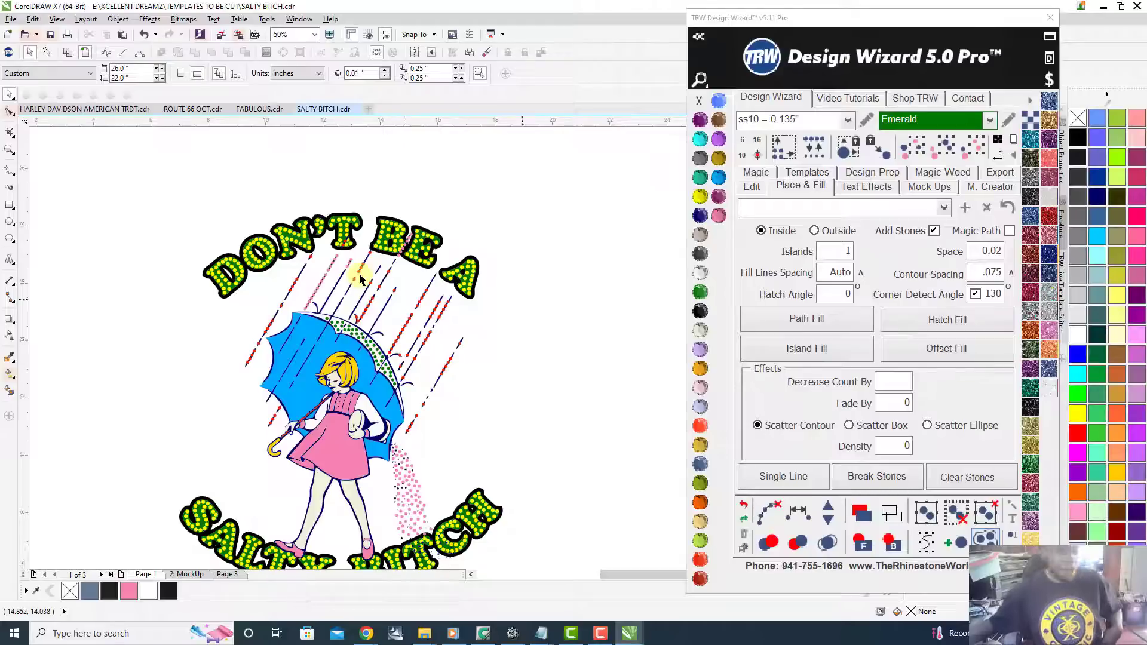
# - Copy a green stone from the umbrella's dotted trim into the empty gap just beside the rain streak crossing the trim's upper end
pyautogui.scroll(5, 418, 372)
pyautogui.scroll(4, 418, 372)
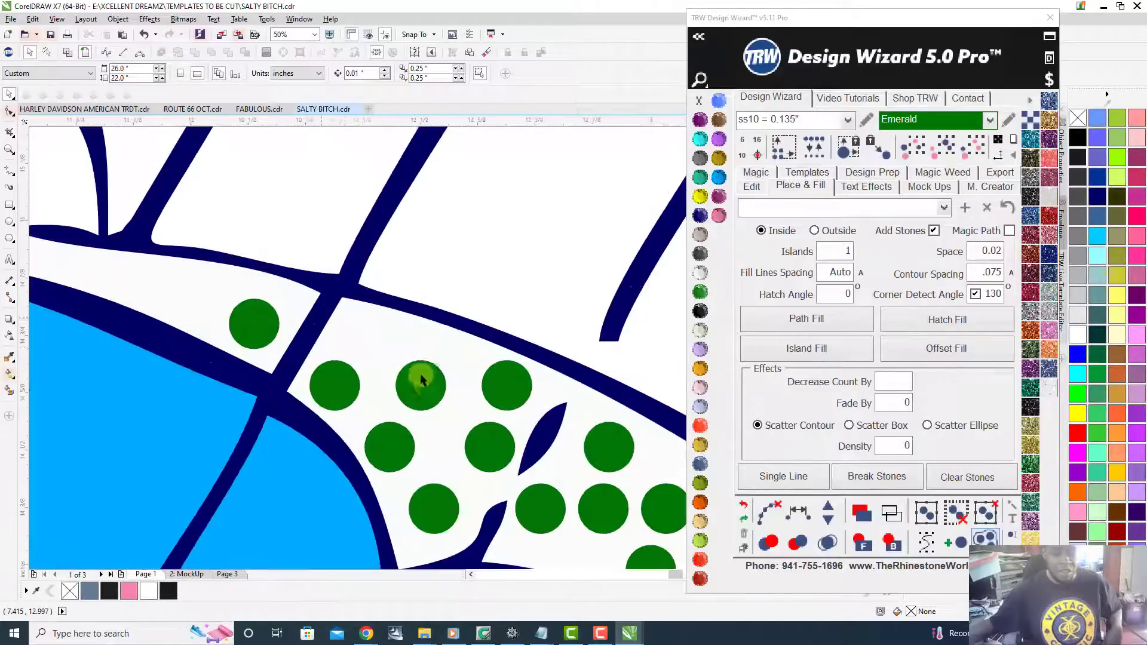
pyautogui.click(425, 382)
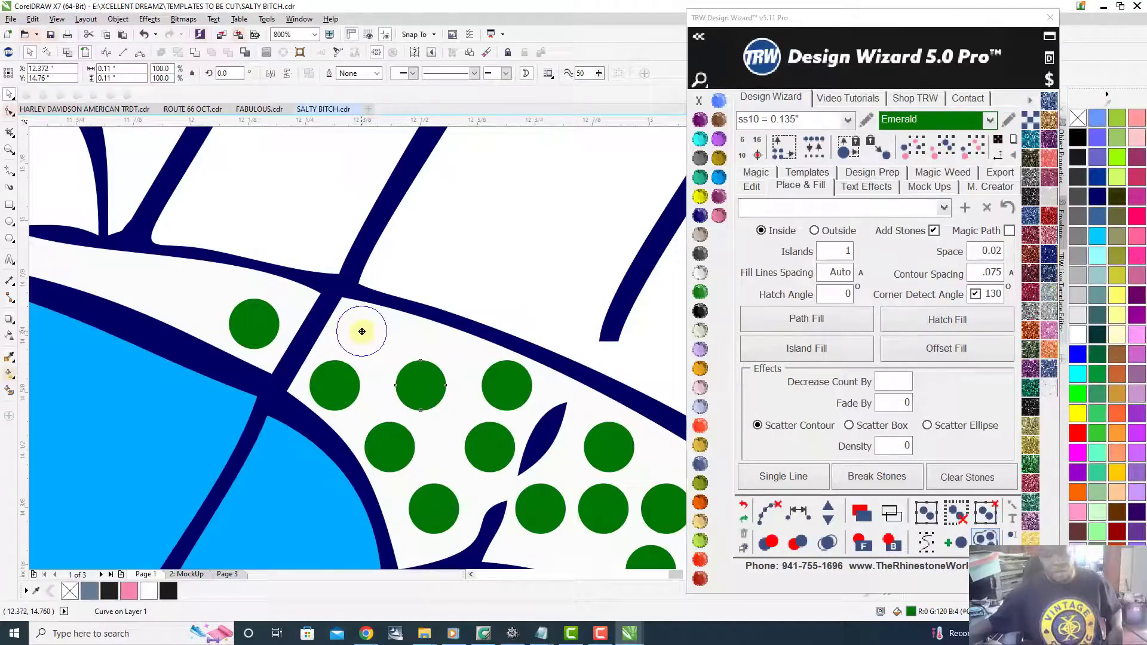
pyautogui.scroll(-2, 361, 331)
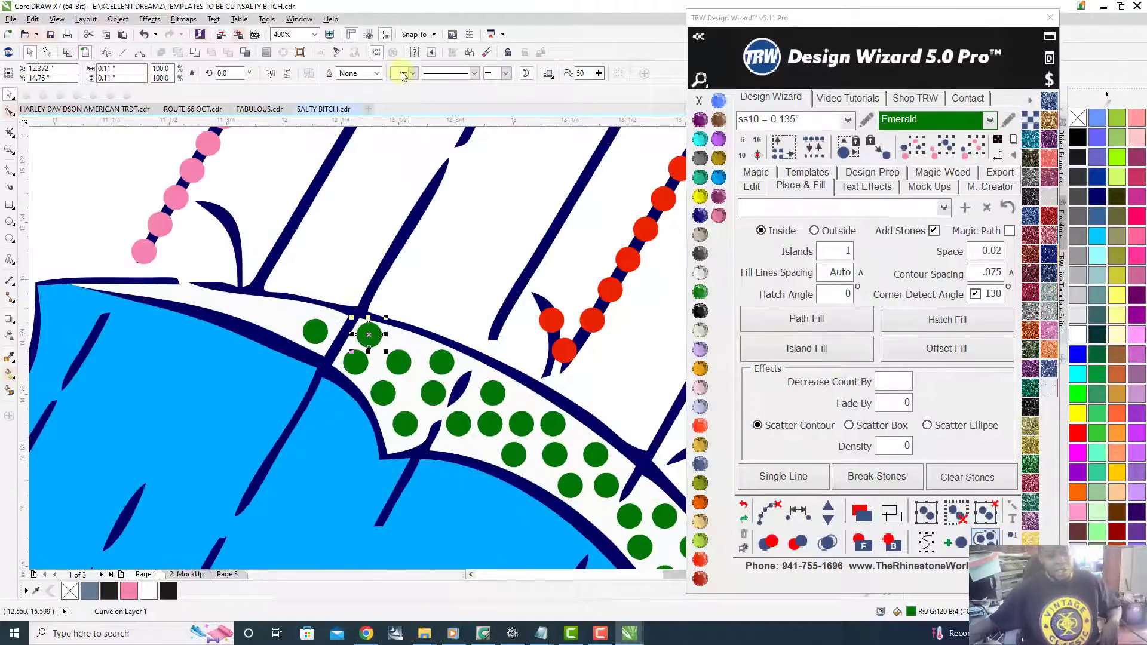